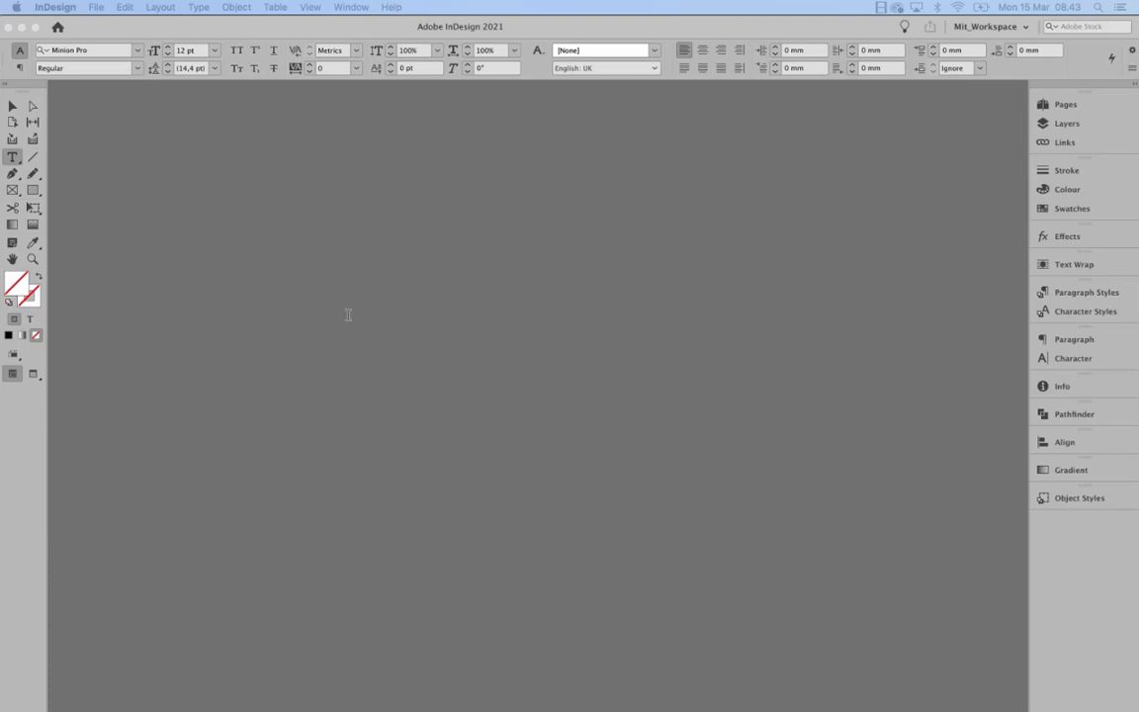
# - Start a new document and show the Web presets, comparing them with the Print presets
pyautogui.click(112, 28)
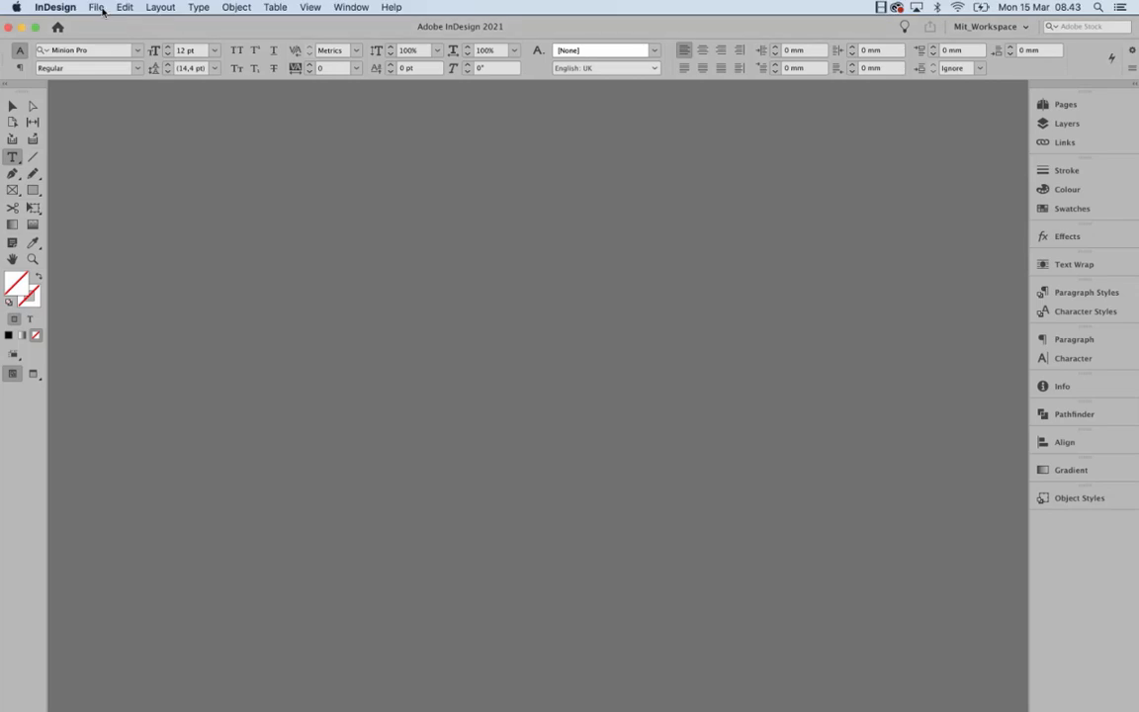
pyautogui.click(100, 8)
pyautogui.moveTo(106, 24)
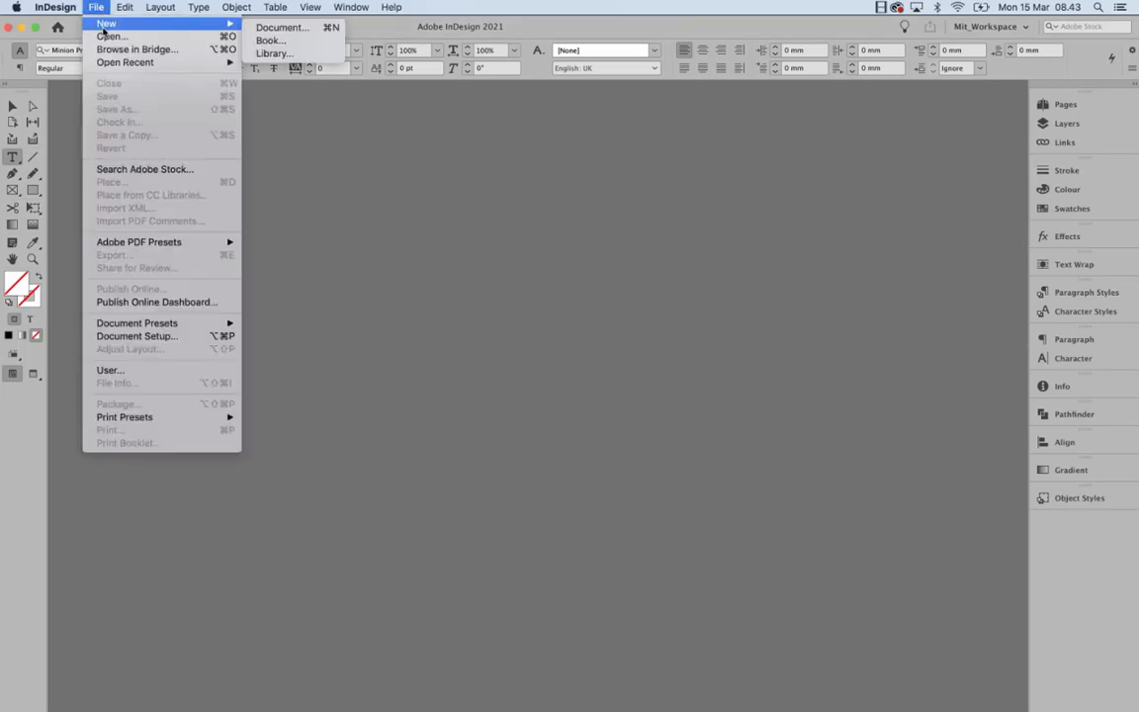
pyautogui.click(265, 29)
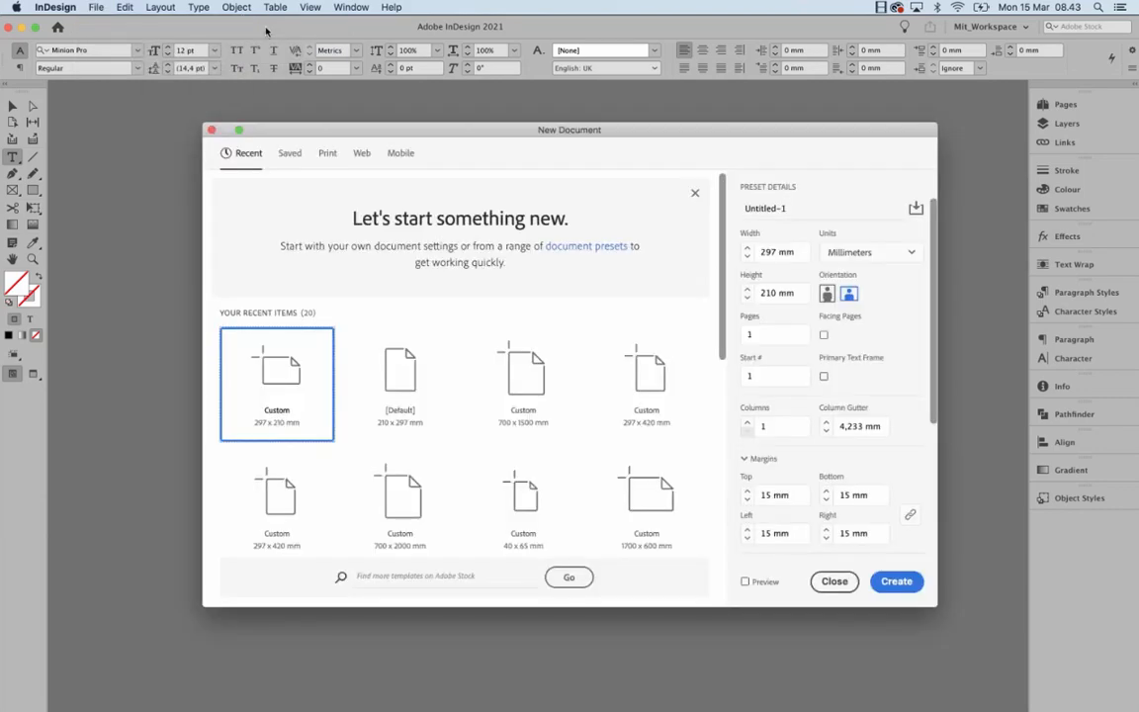
pyautogui.click(361, 154)
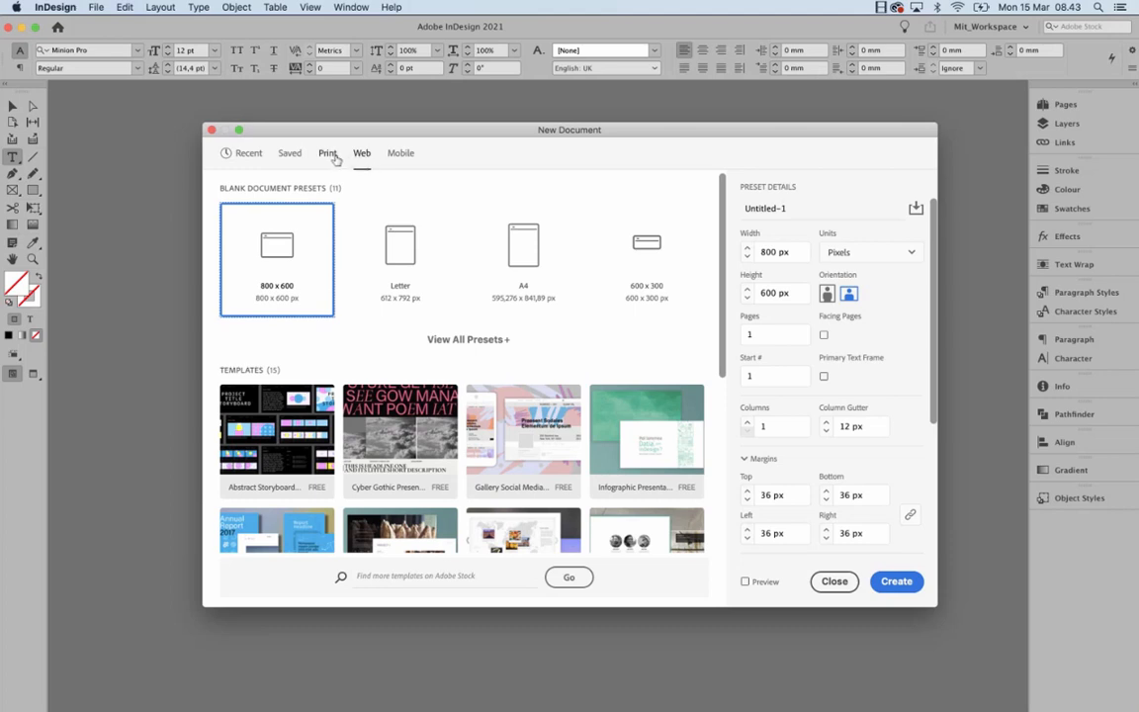
pyautogui.click(323, 153)
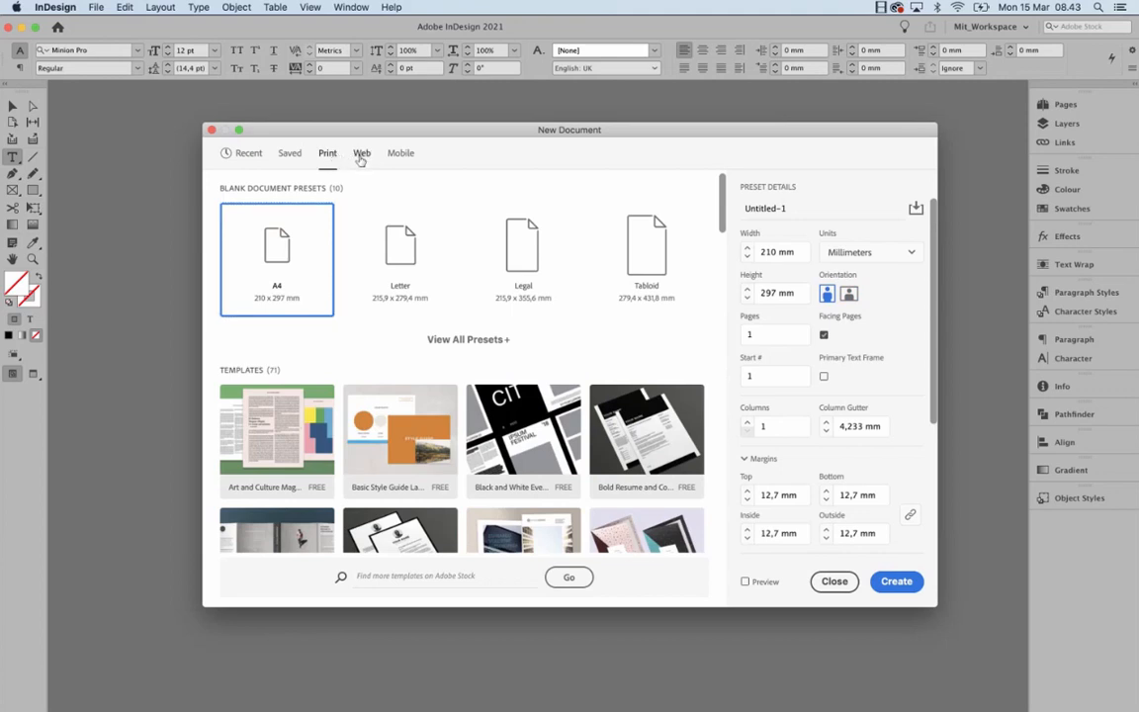
pyautogui.click(362, 155)
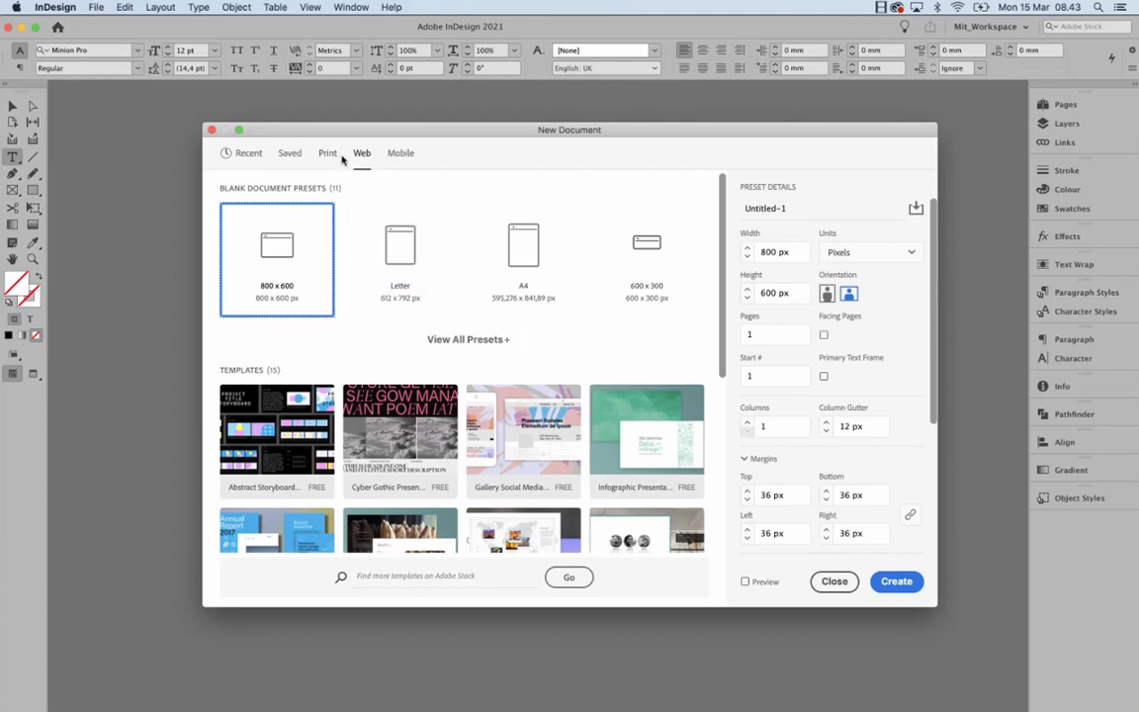
# - Choose the A4 web preset and set the page orientation to landscape
pyautogui.click(514, 252)
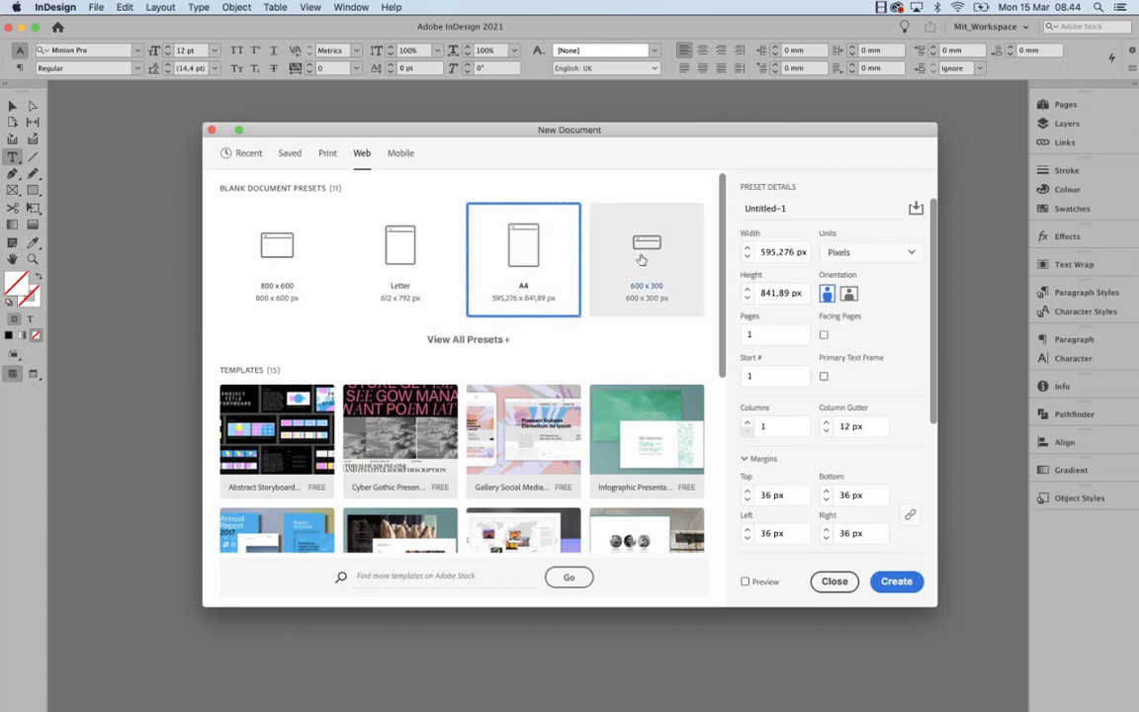
pyautogui.click(849, 294)
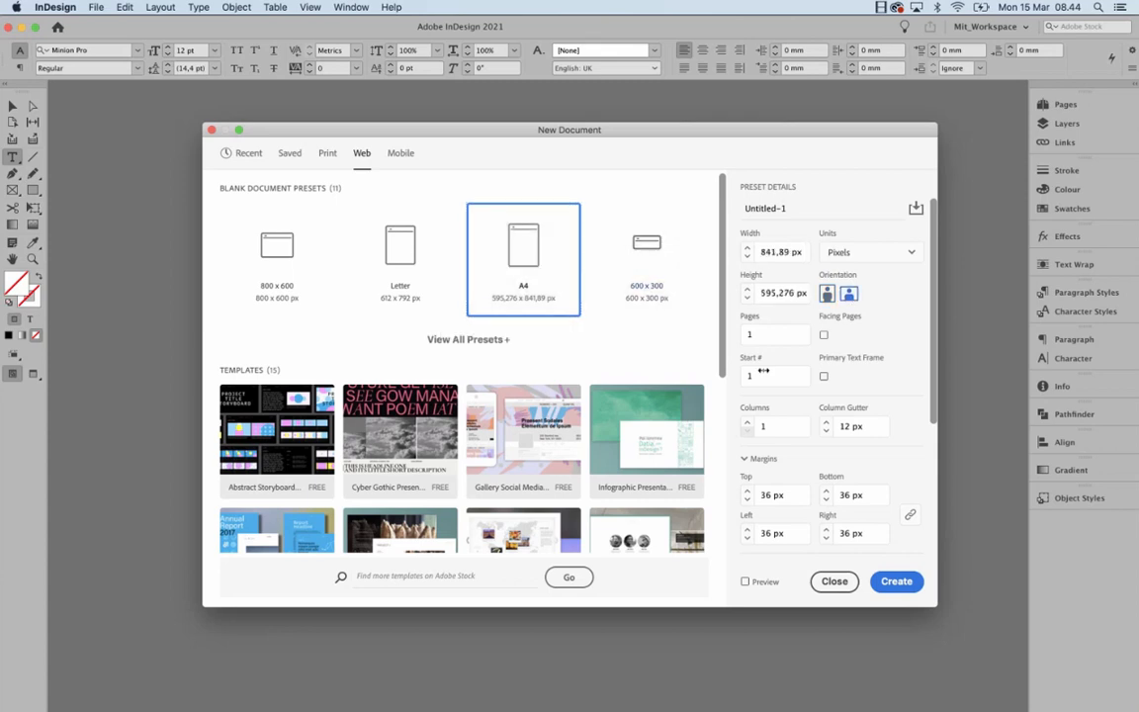
pyautogui.click(826, 294)
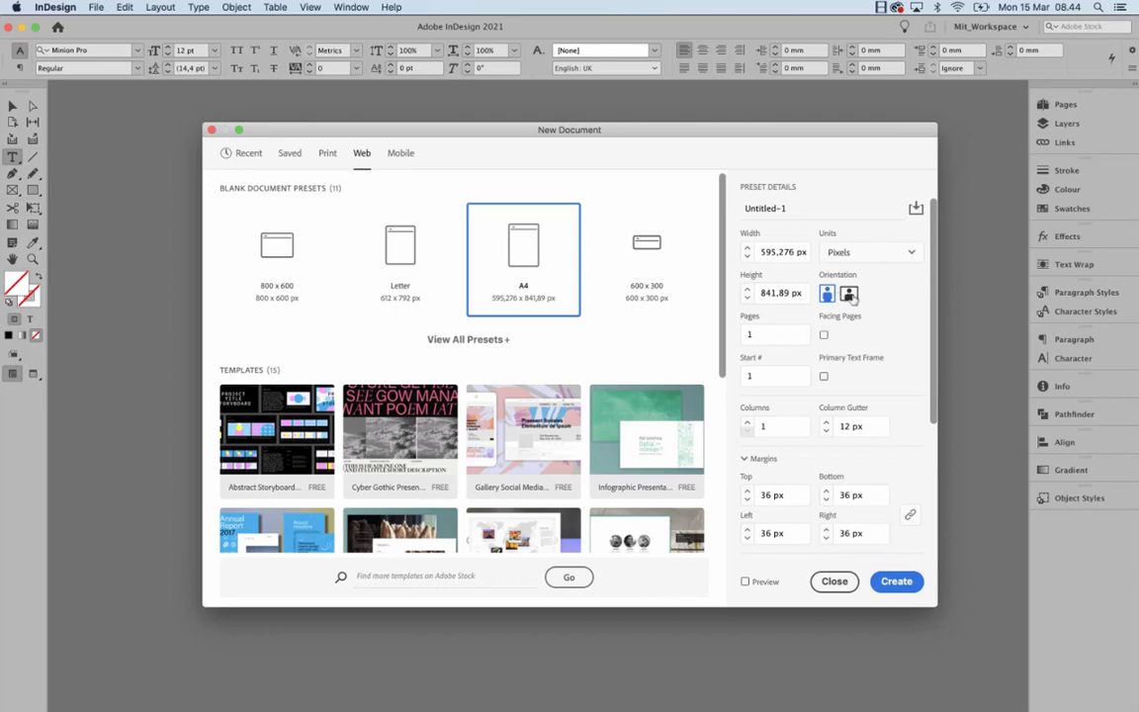
pyautogui.click(852, 295)
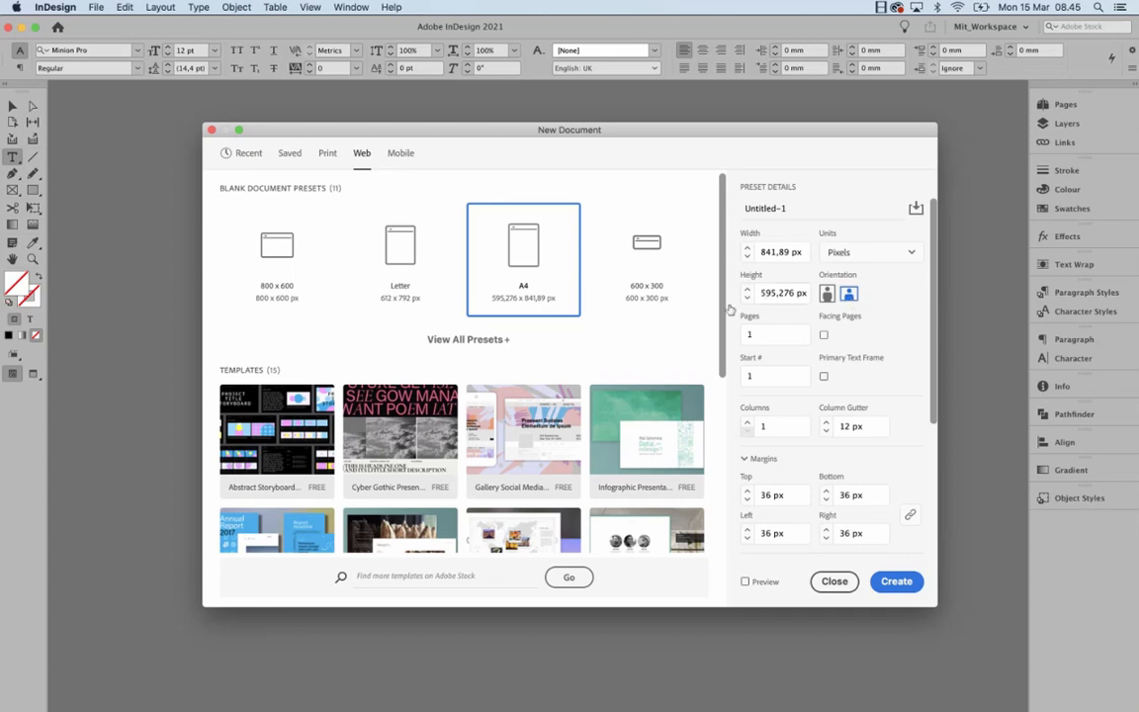
# - Try centimetres as the unit for the new document's page size and return to pixels
pyautogui.doubleClick(776, 253)
pyautogui.press('Tab')
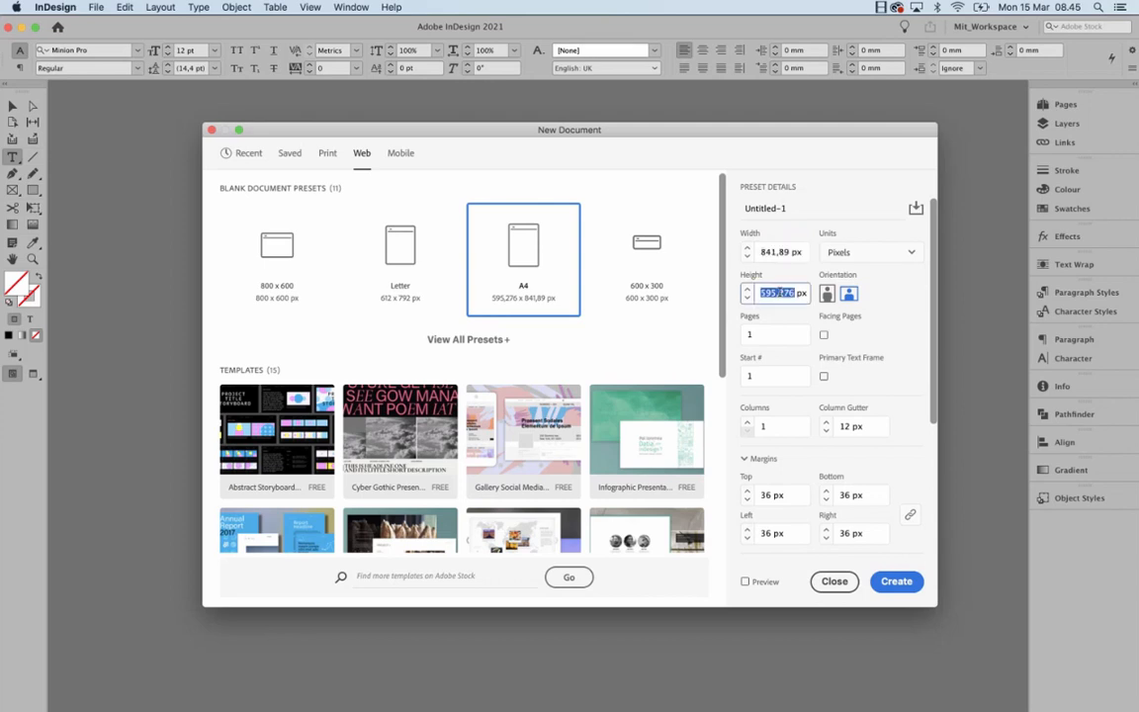
pyautogui.doubleClick(782, 253)
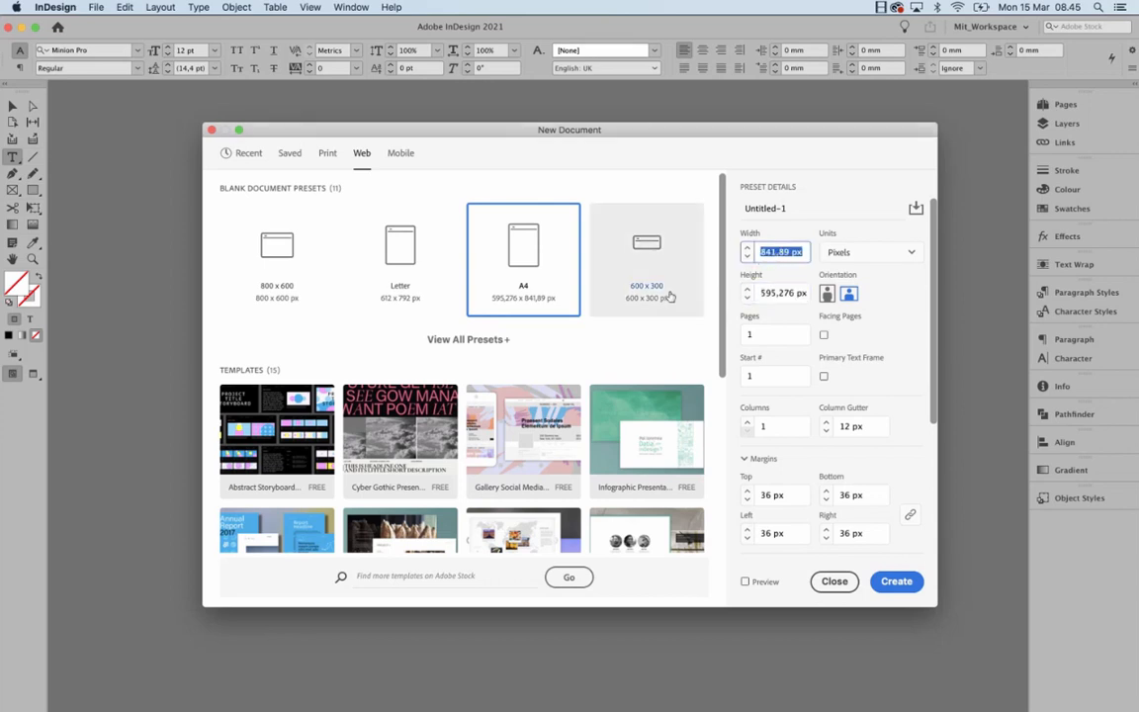
pyautogui.click(837, 254)
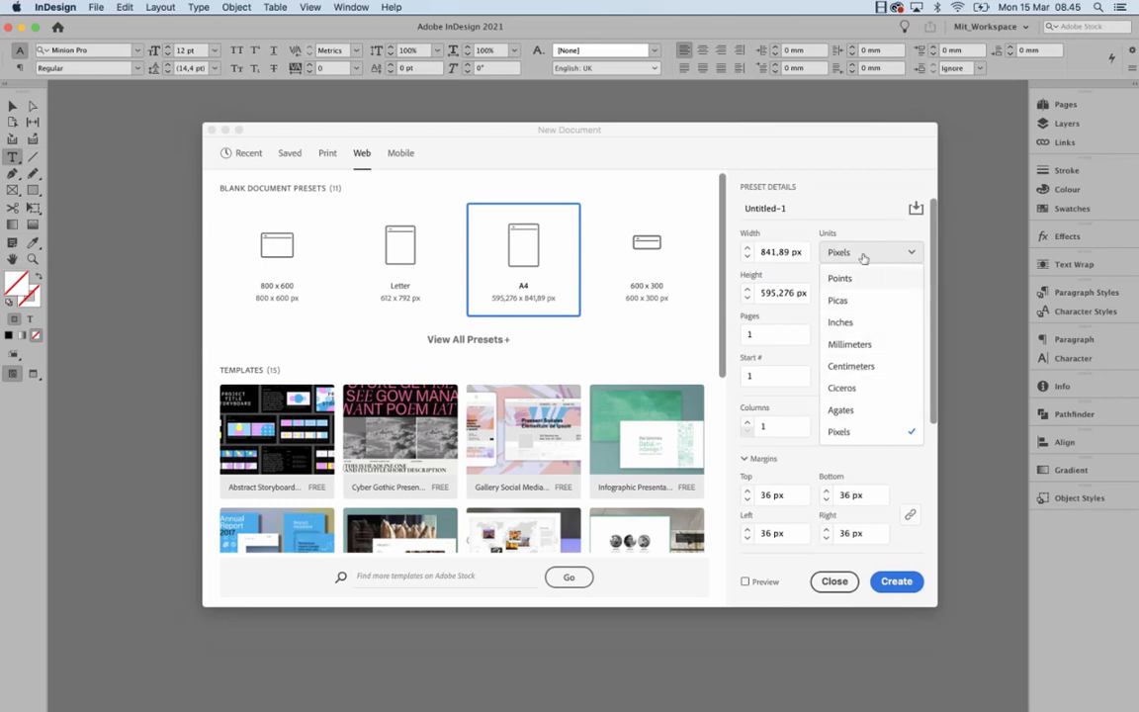
pyautogui.click(852, 366)
pyautogui.click(852, 254)
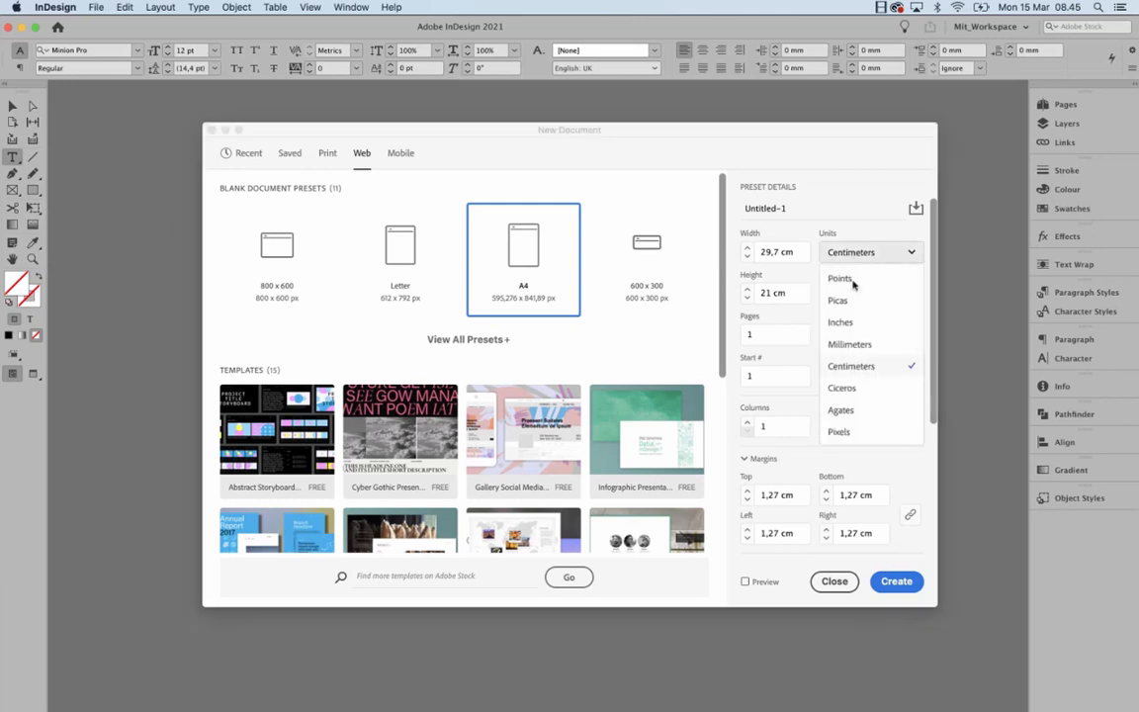
pyautogui.click(841, 432)
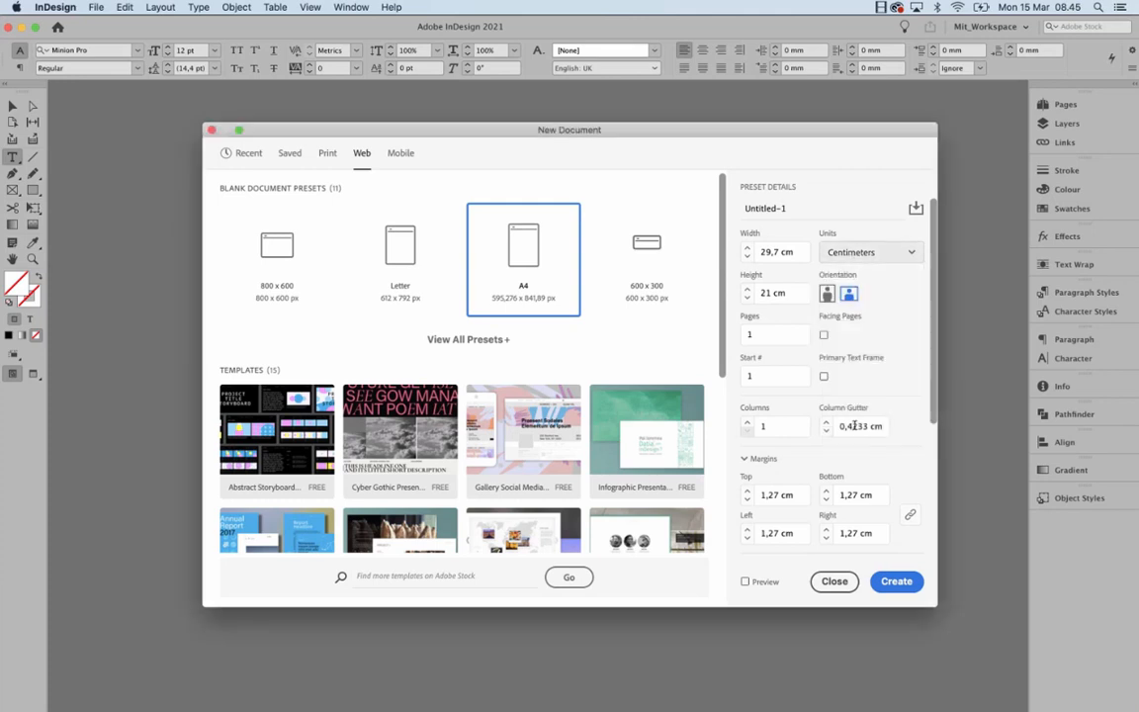
# - Change the new document's units to centimetres and set all four margins to 5 cm
pyautogui.click(786, 495)
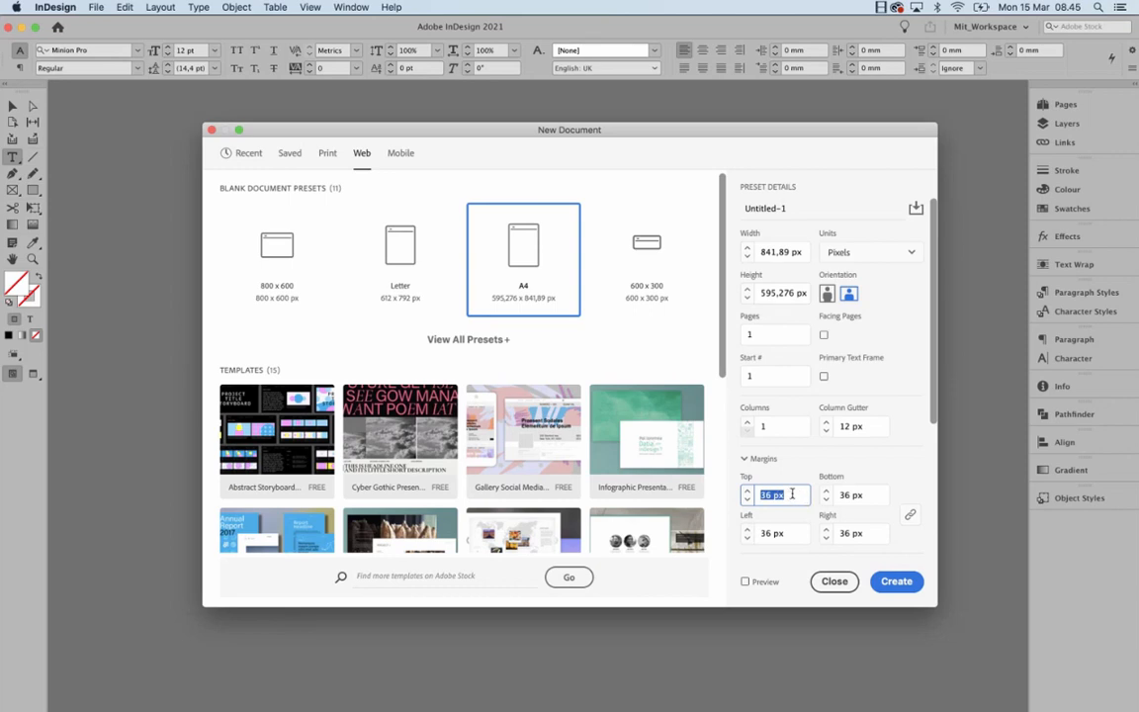
pyautogui.doubleClick(780, 495)
pyautogui.click(872, 252)
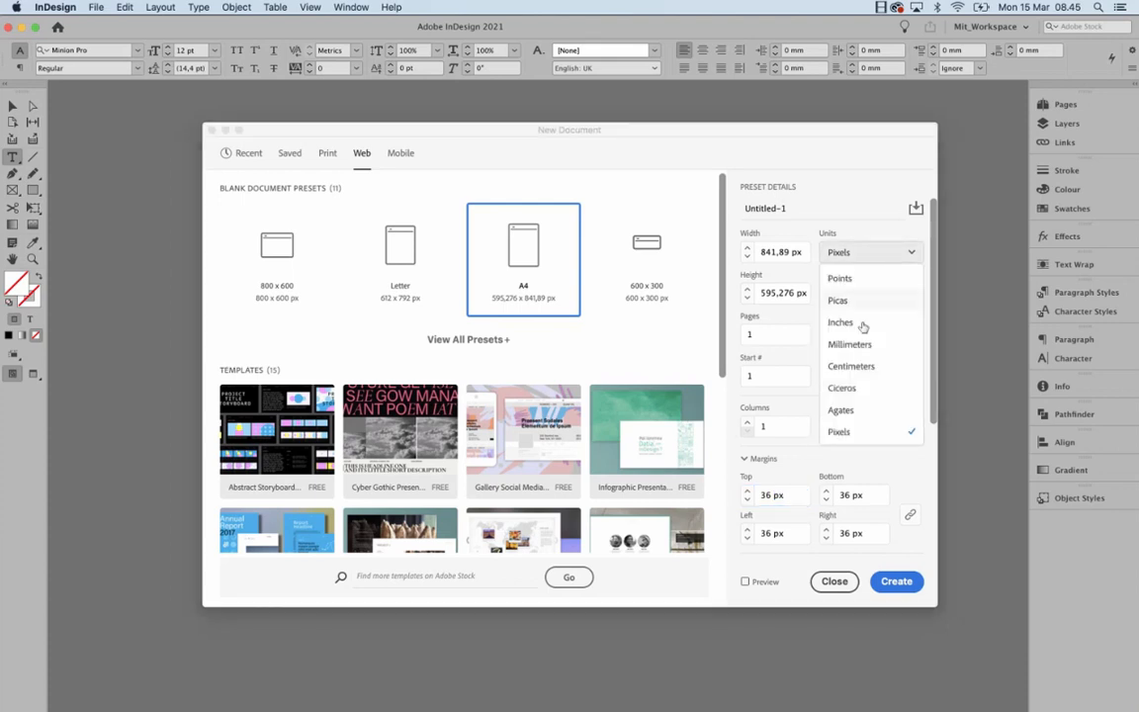
pyautogui.click(855, 367)
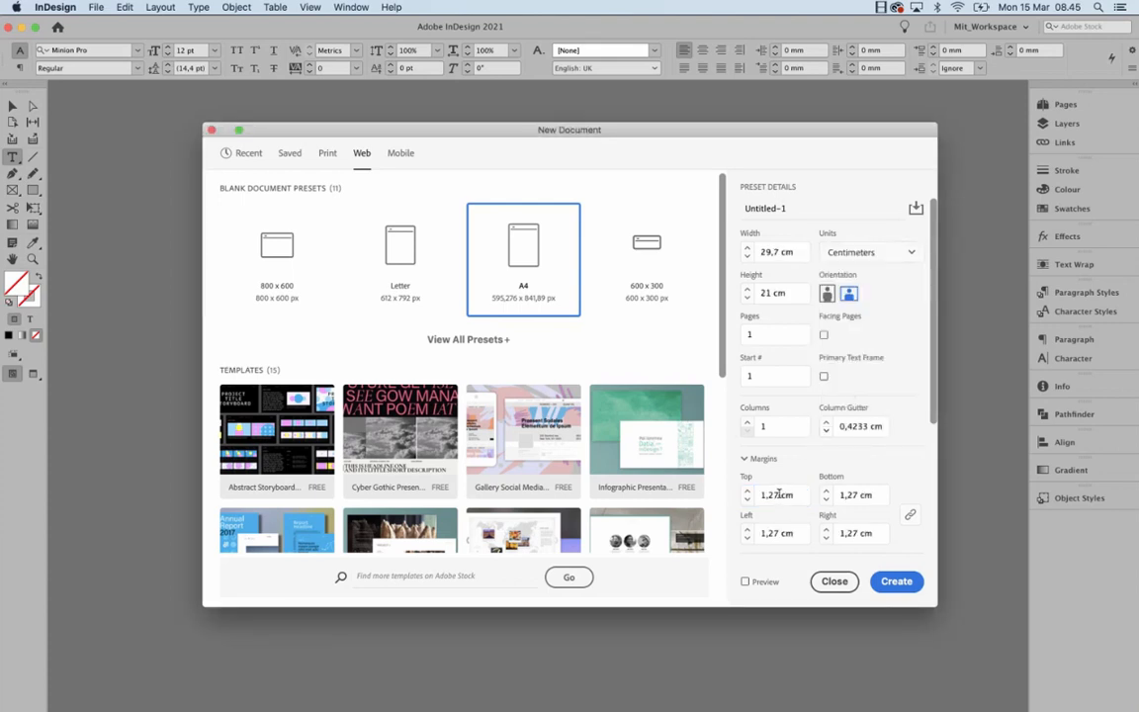
pyautogui.tripleClick(780, 494)
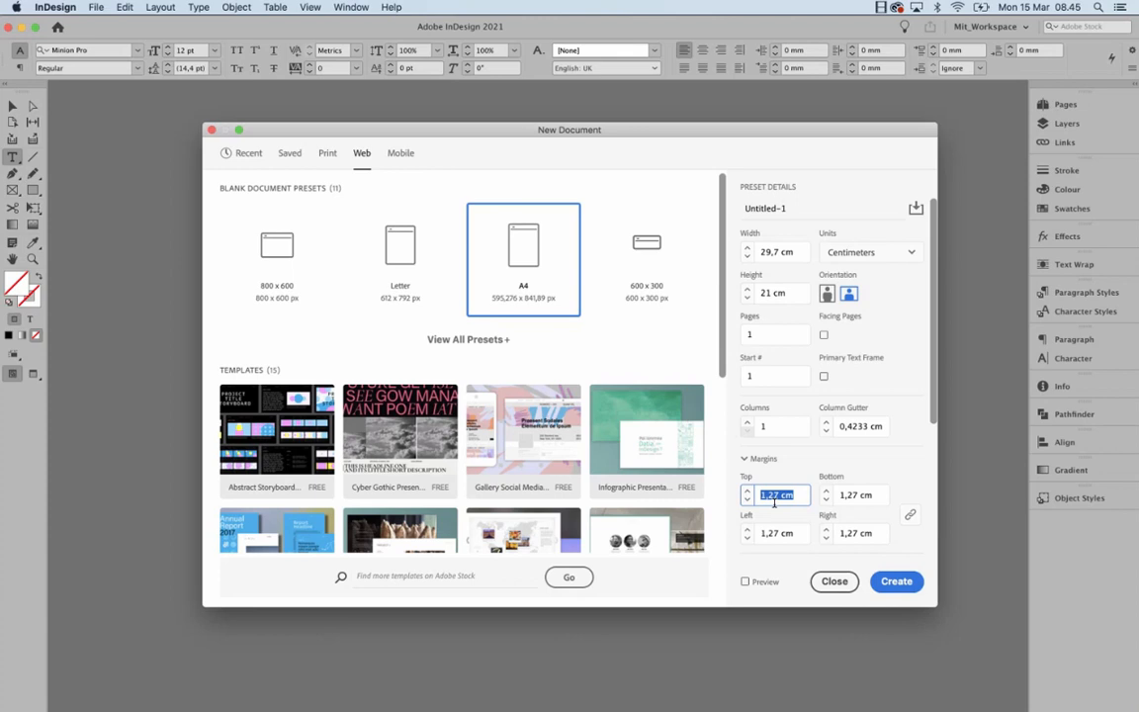
pyautogui.write('5')
pyautogui.press('Tab')
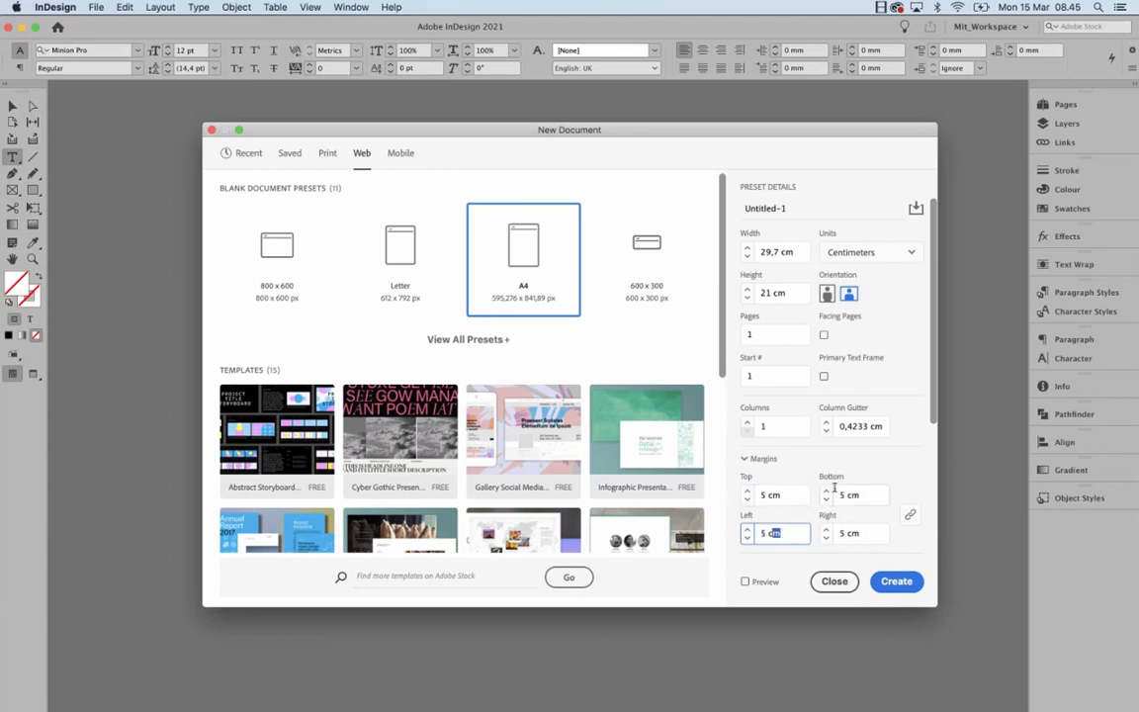
pyautogui.scroll(-2, 833, 487)
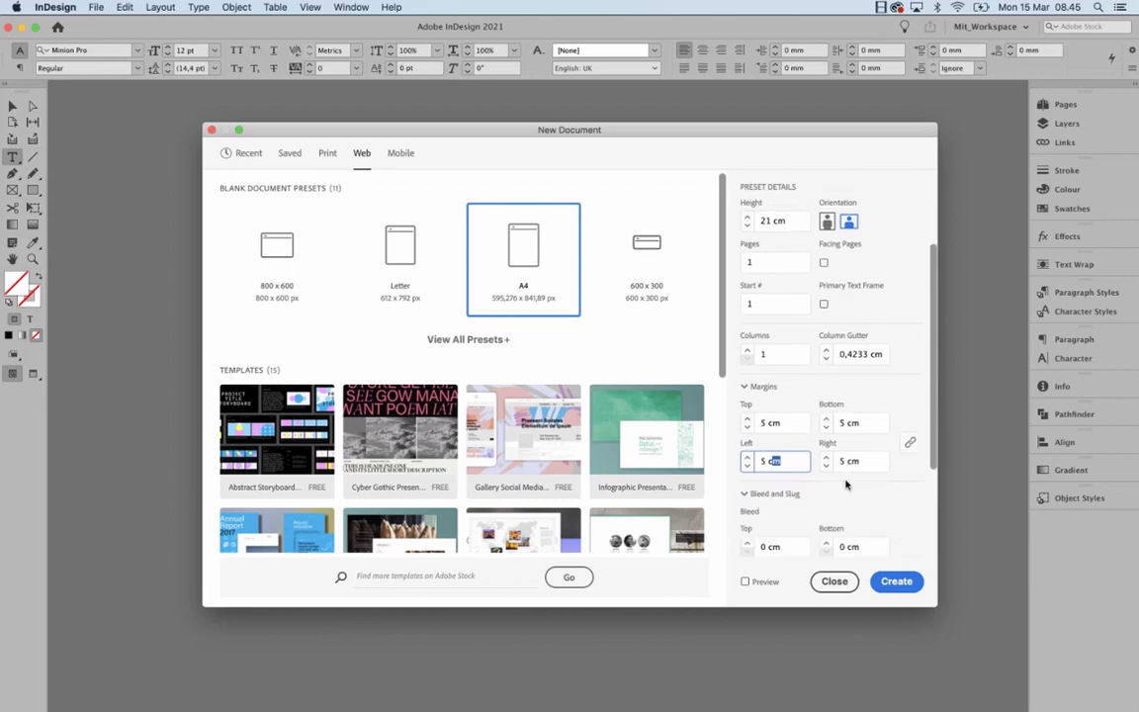
pyautogui.click(787, 455)
pyautogui.press('Up')
pyautogui.press('Down')
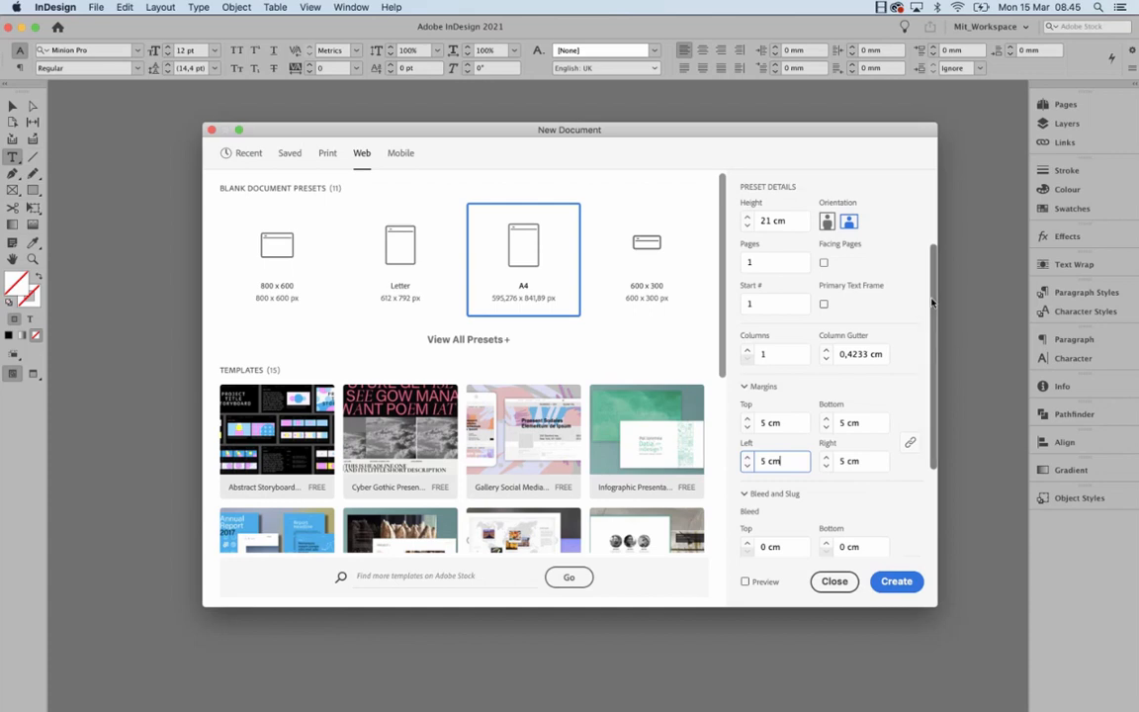
# - Set the units back to pixels, leave the bleed at 0 px and create the document
pyautogui.scroll(2, 930, 235)
pyautogui.click(882, 252)
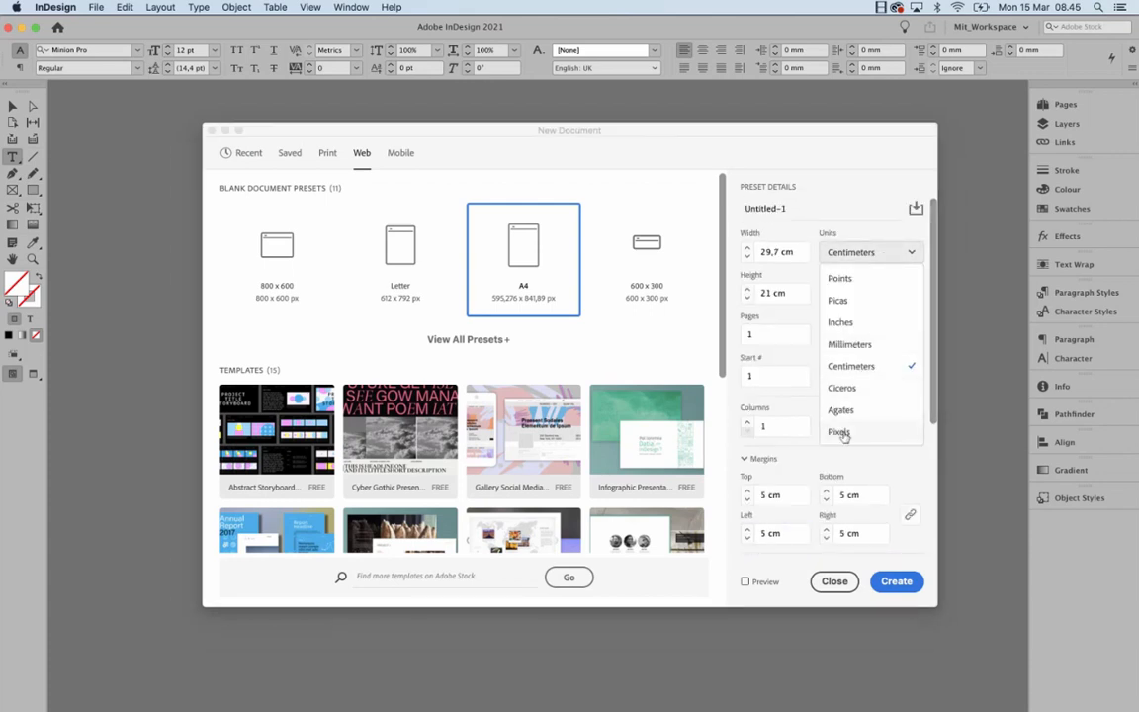
pyautogui.click(848, 432)
pyautogui.scroll(-5, 929, 432)
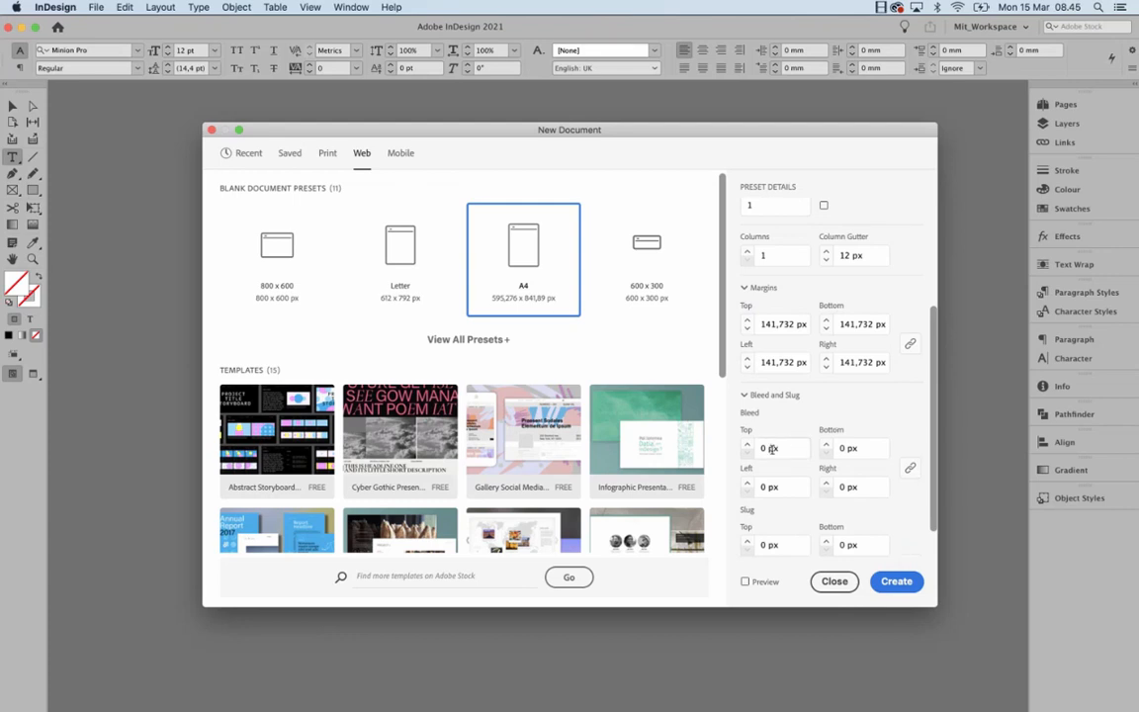
pyautogui.click(772, 448)
pyautogui.moveTo(931, 452); pyautogui.dragTo(920, 333)
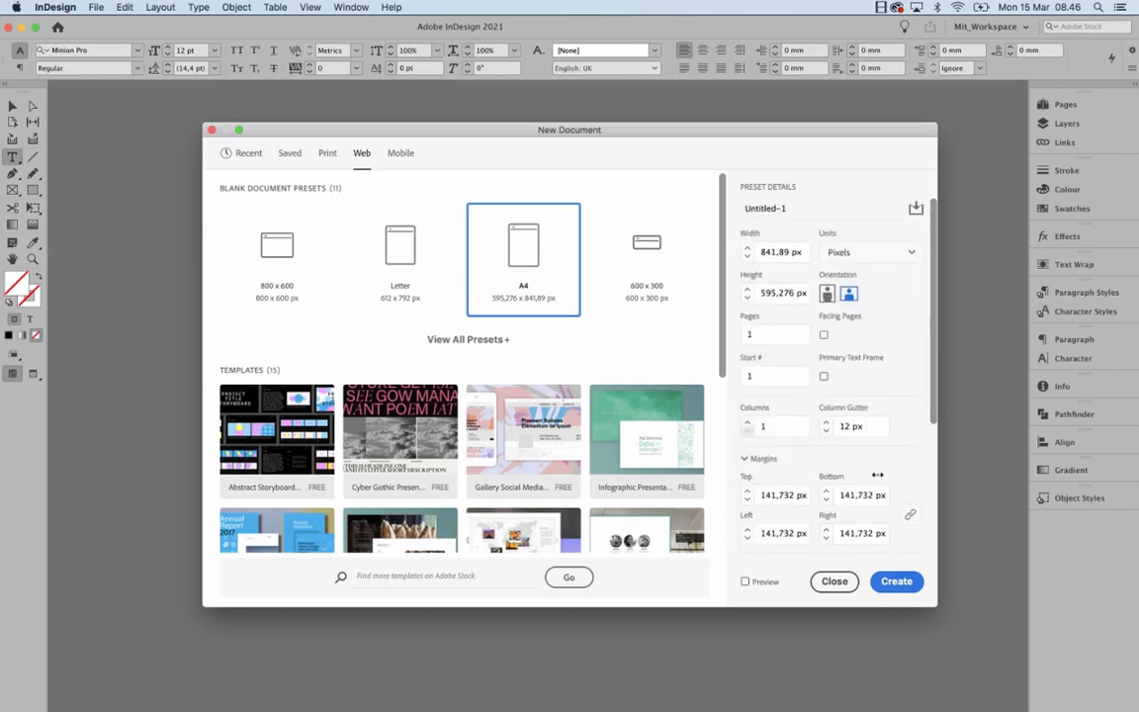
pyautogui.click(897, 583)
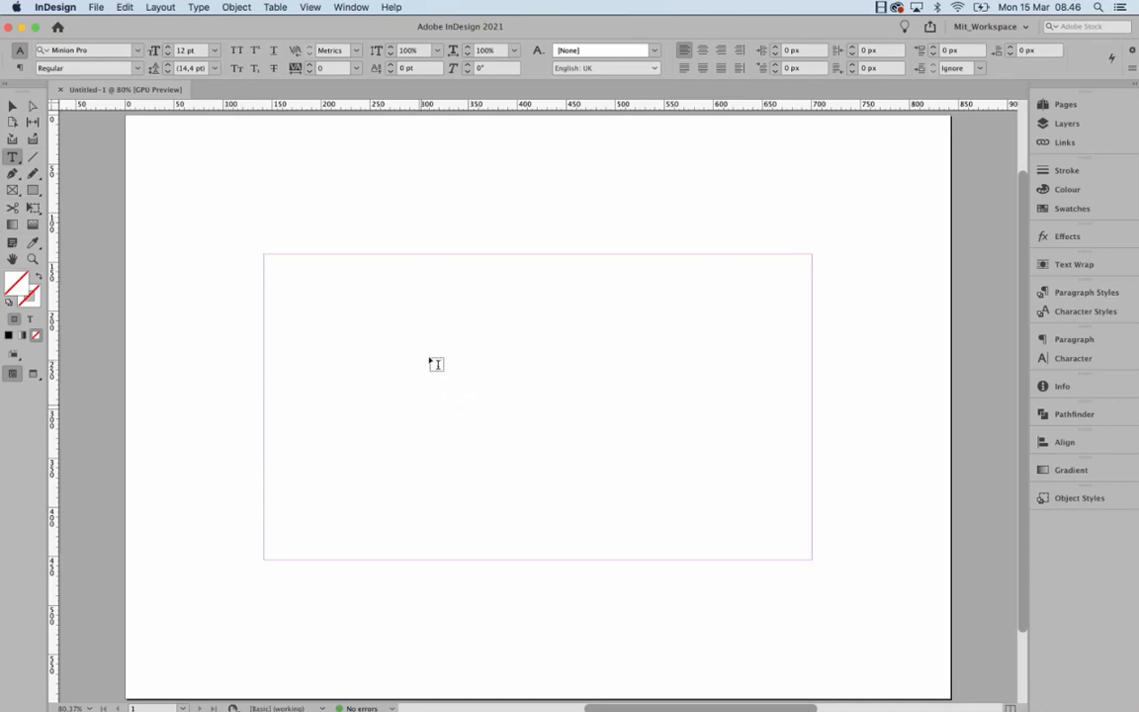
# - View the page's margin and column settings and close them without changes
pyautogui.click(161, 8)
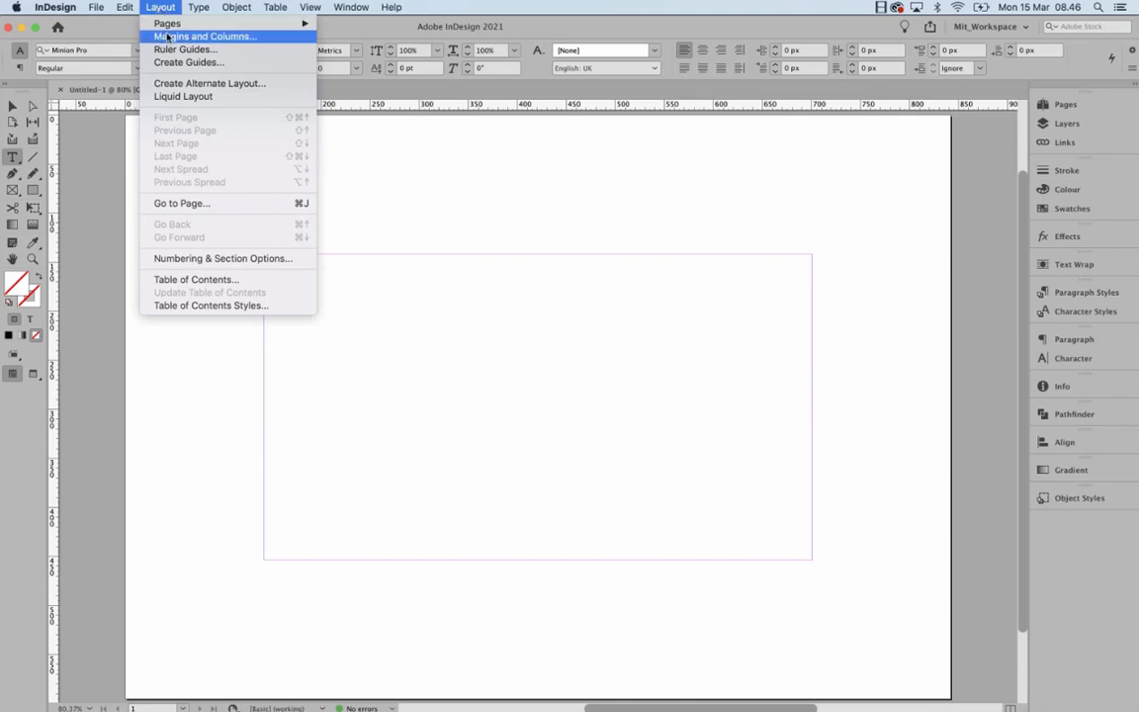
pyautogui.click(198, 35)
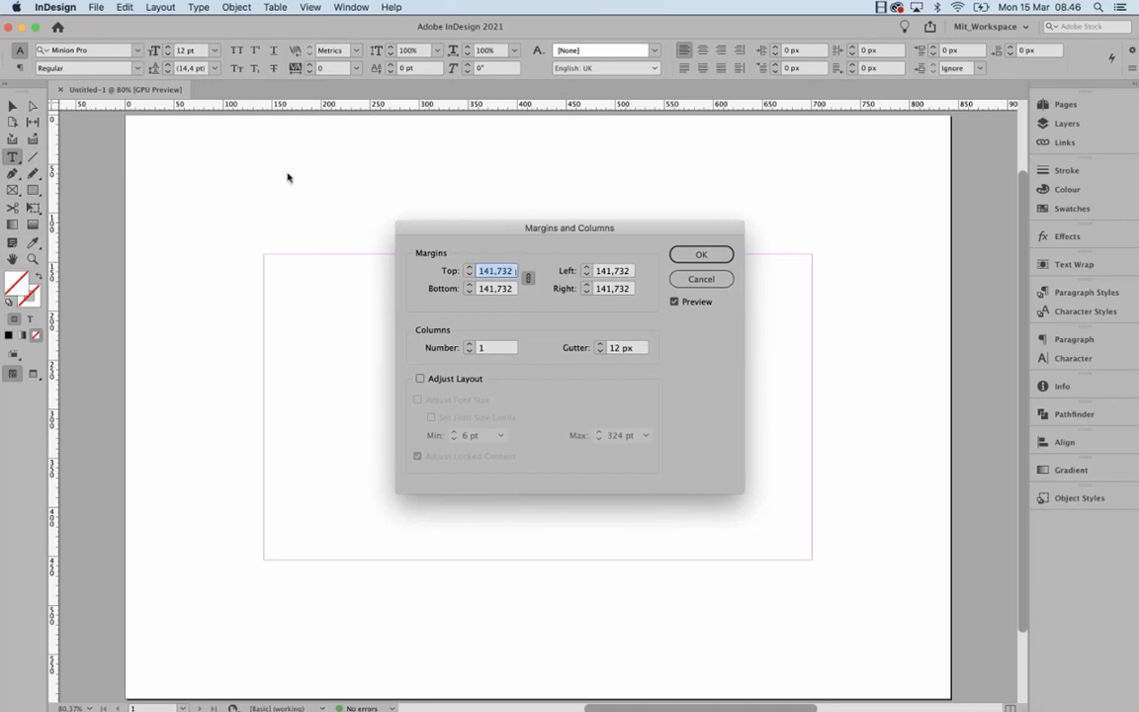
pyautogui.click(720, 283)
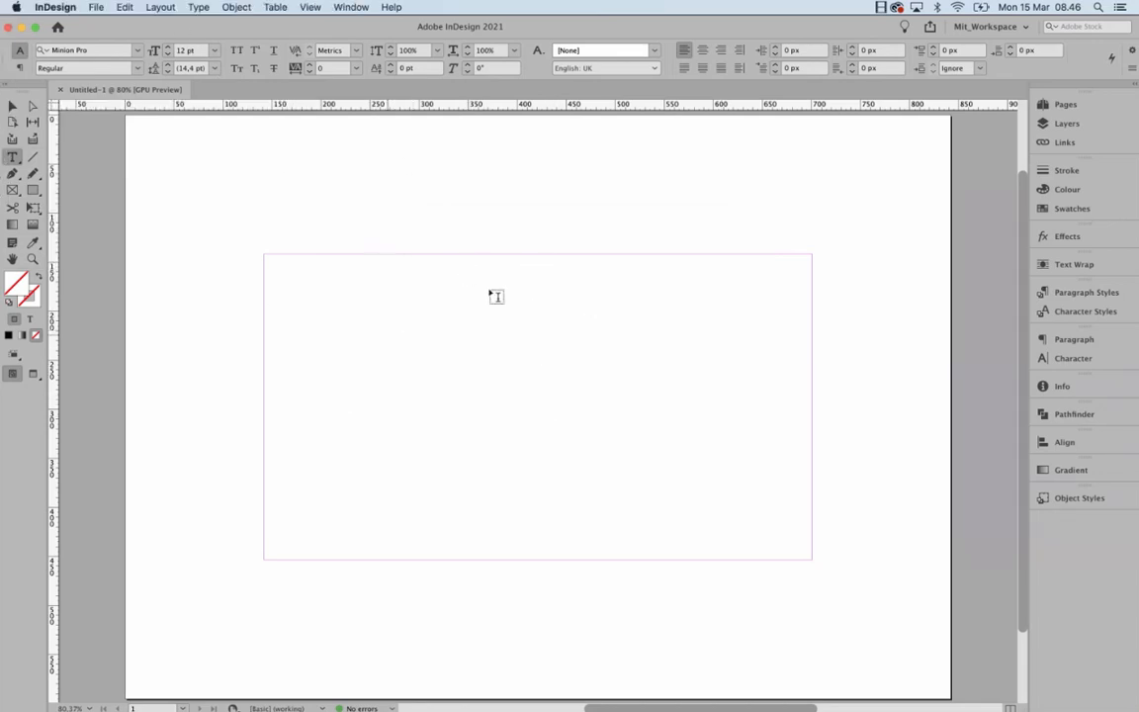
# - Show the document's page overview, view the A-Master page and return to page 1
pyautogui.click(1081, 101)
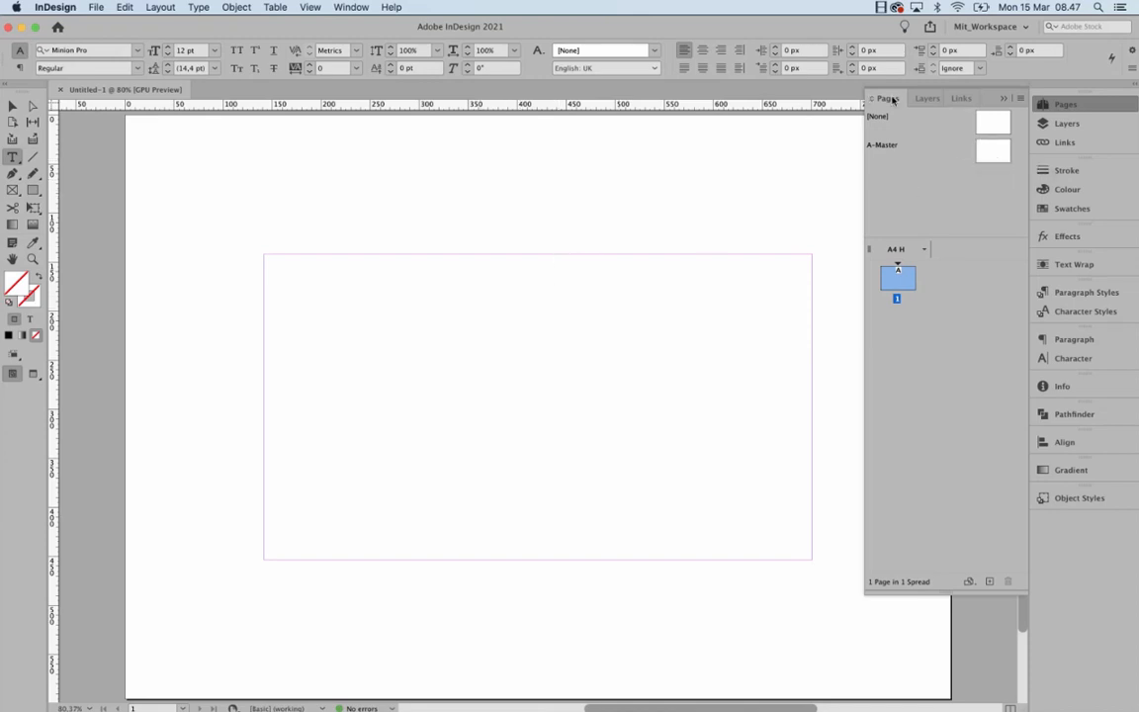
pyautogui.doubleClick(986, 158)
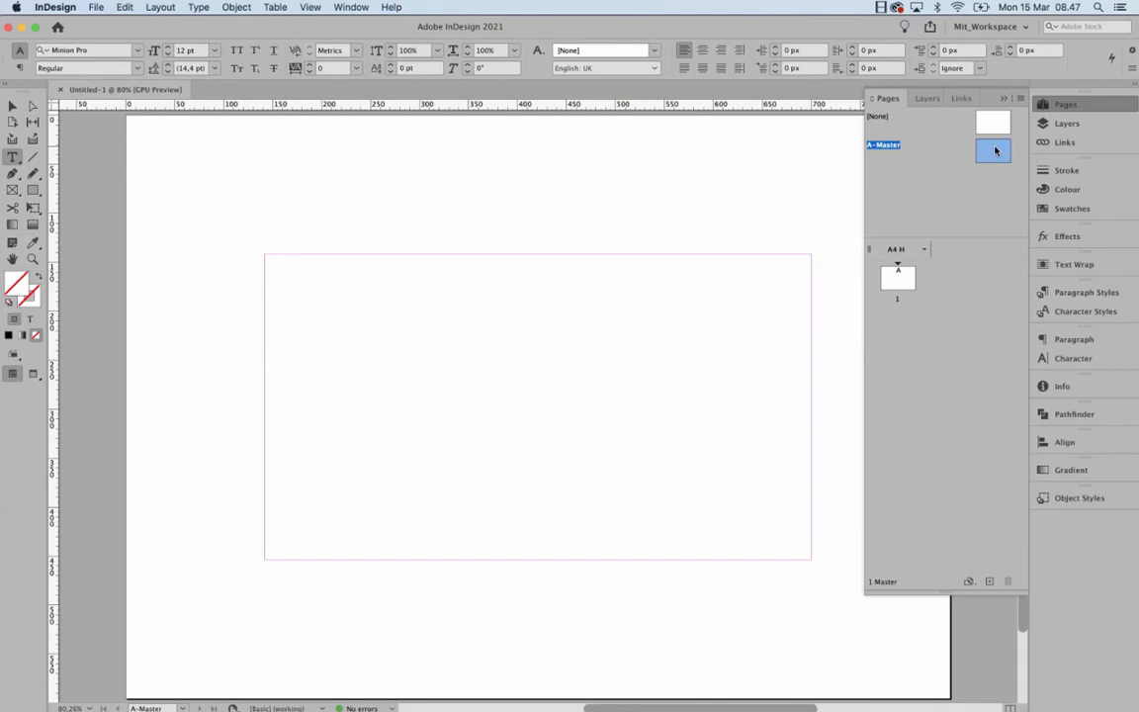
pyautogui.press('super+minus')
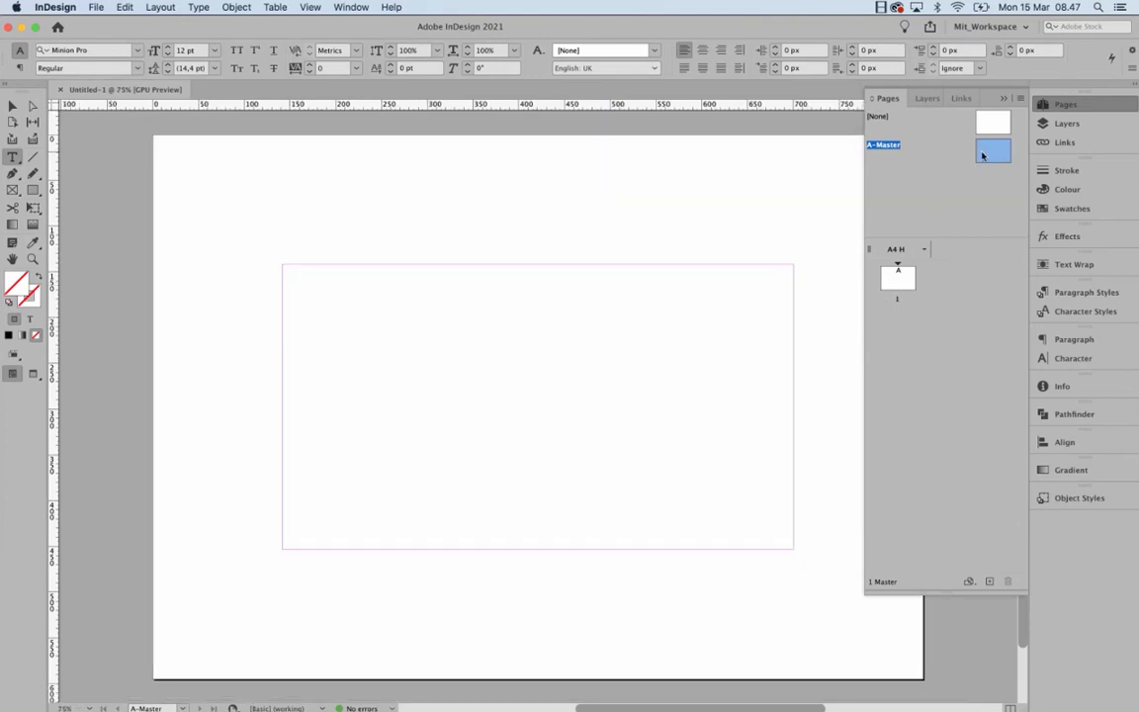
pyautogui.doubleClick(899, 282)
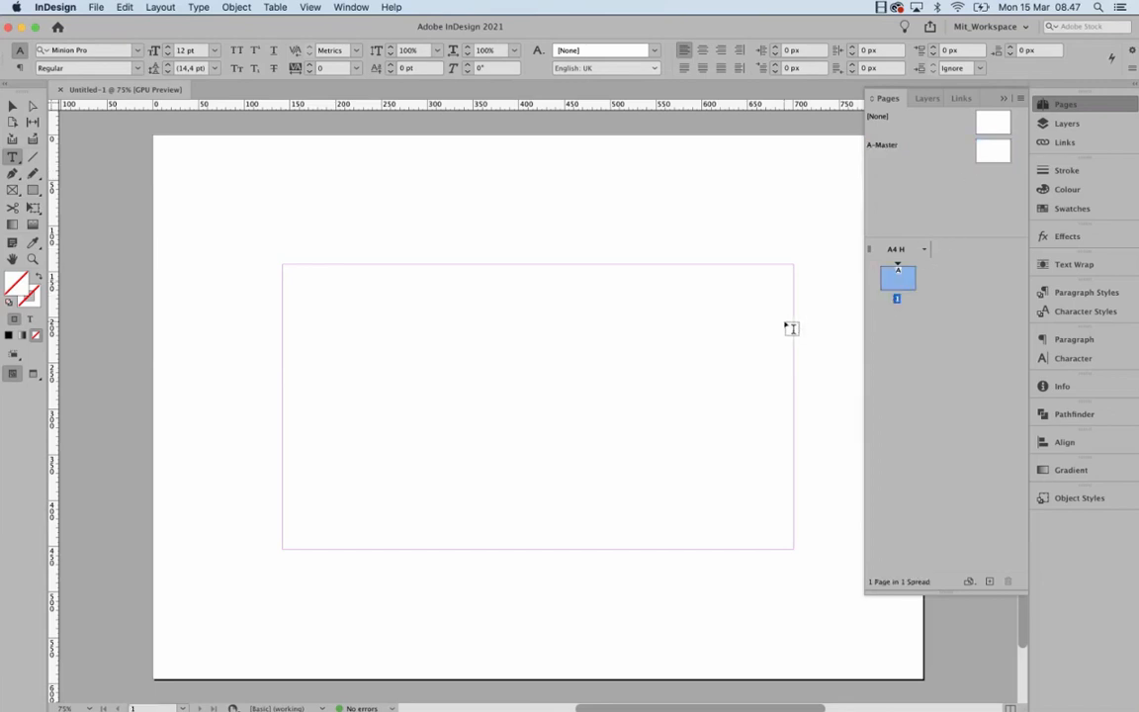
pyautogui.press('super+minus')
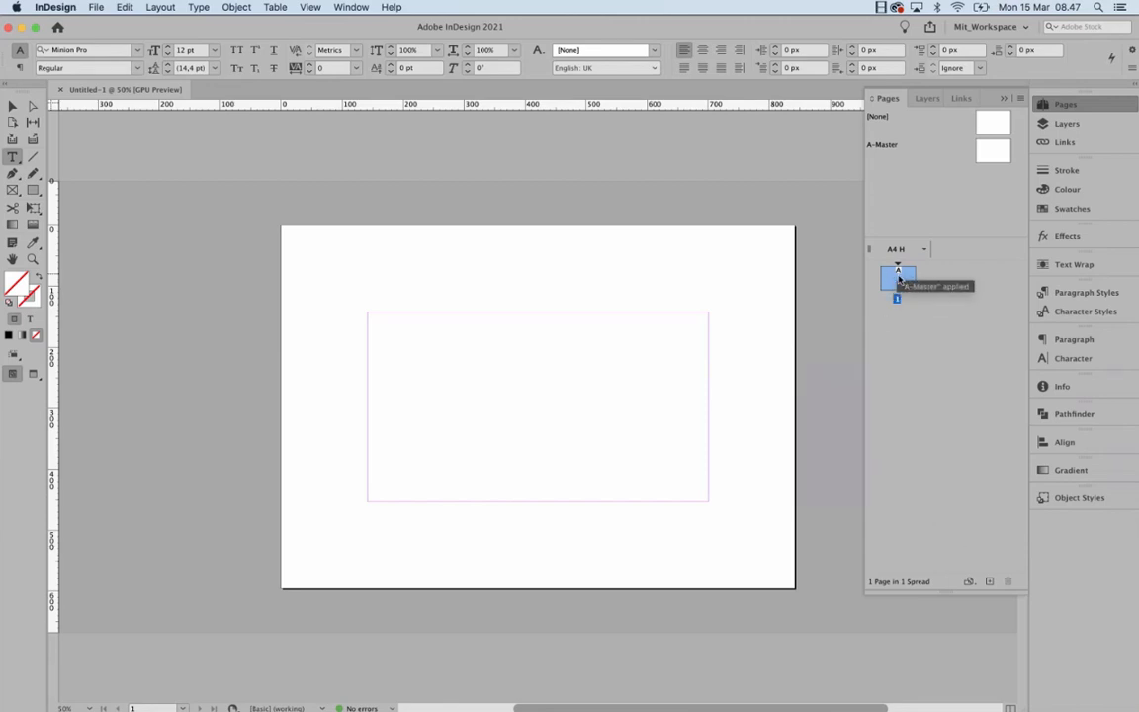
# - Add two new pages after page 1, using the A-Master layout
pyautogui.click(989, 583)
pyautogui.click(989, 583)
pyautogui.scroll(5, 603, 486)
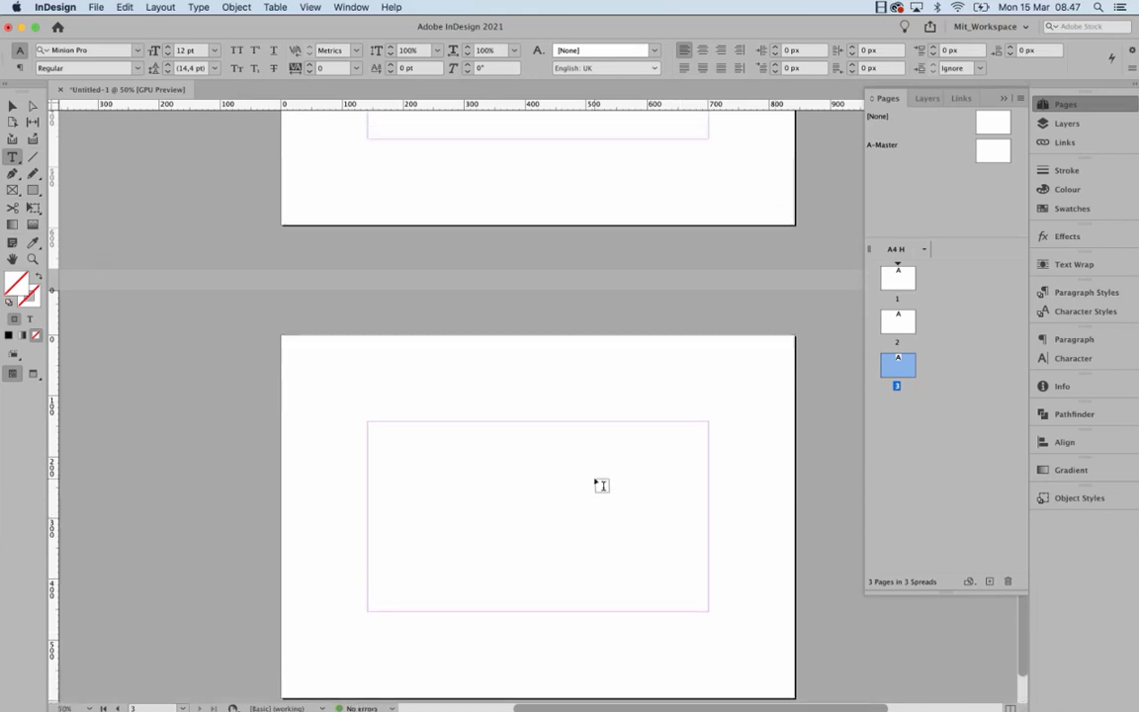
# - Look through the three document pages and compare the A-Master page with page 1
pyautogui.scroll(-5, 601, 484)
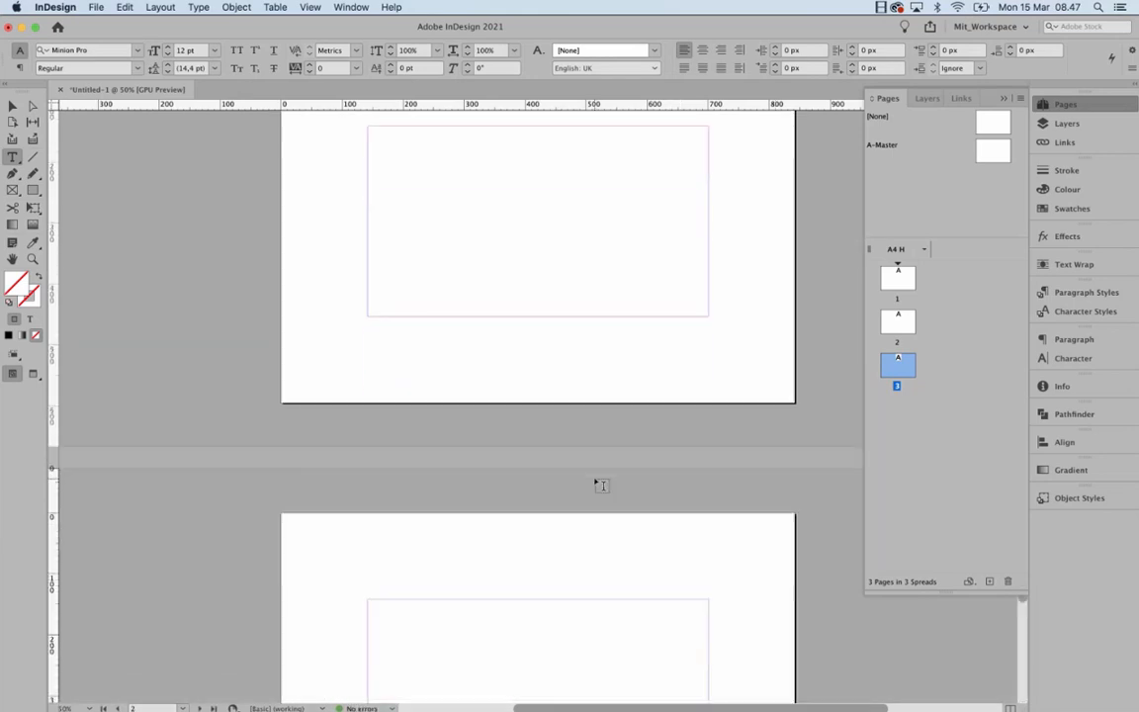
pyautogui.scroll(2, 601, 485)
pyautogui.scroll(3, 593, 444)
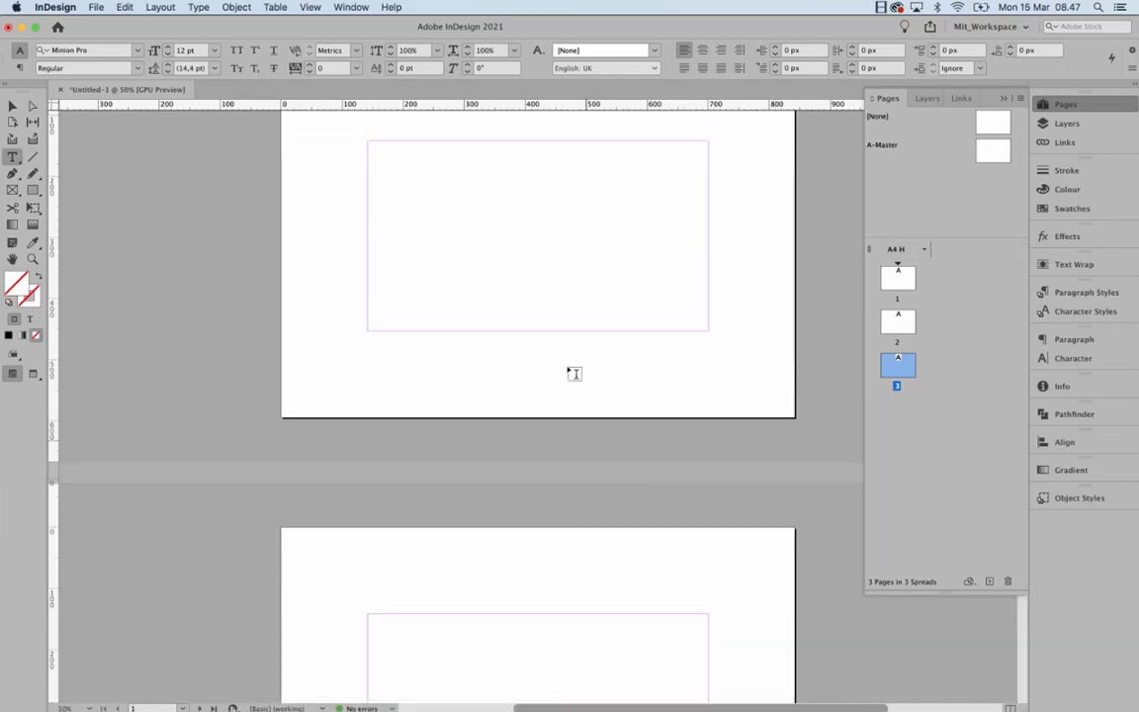
pyautogui.scroll(-1, 561, 322)
pyautogui.scroll(2, 562, 322)
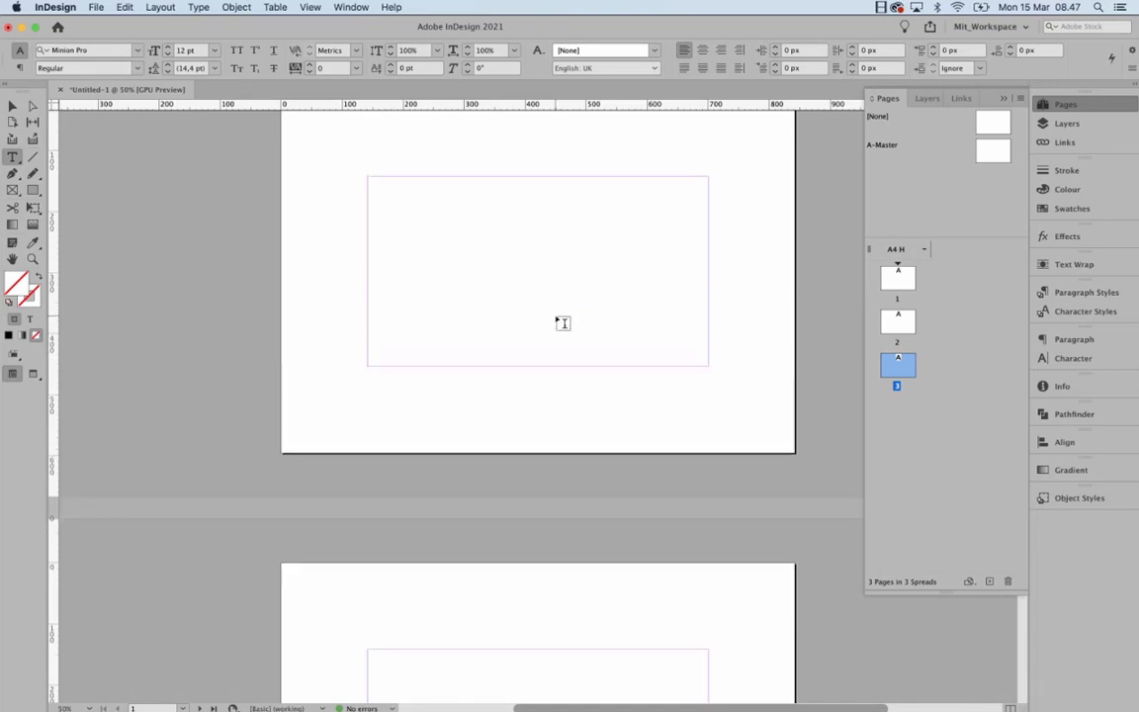
pyautogui.doubleClick(993, 151)
pyautogui.press('super+minus')
pyautogui.press('super+minus')
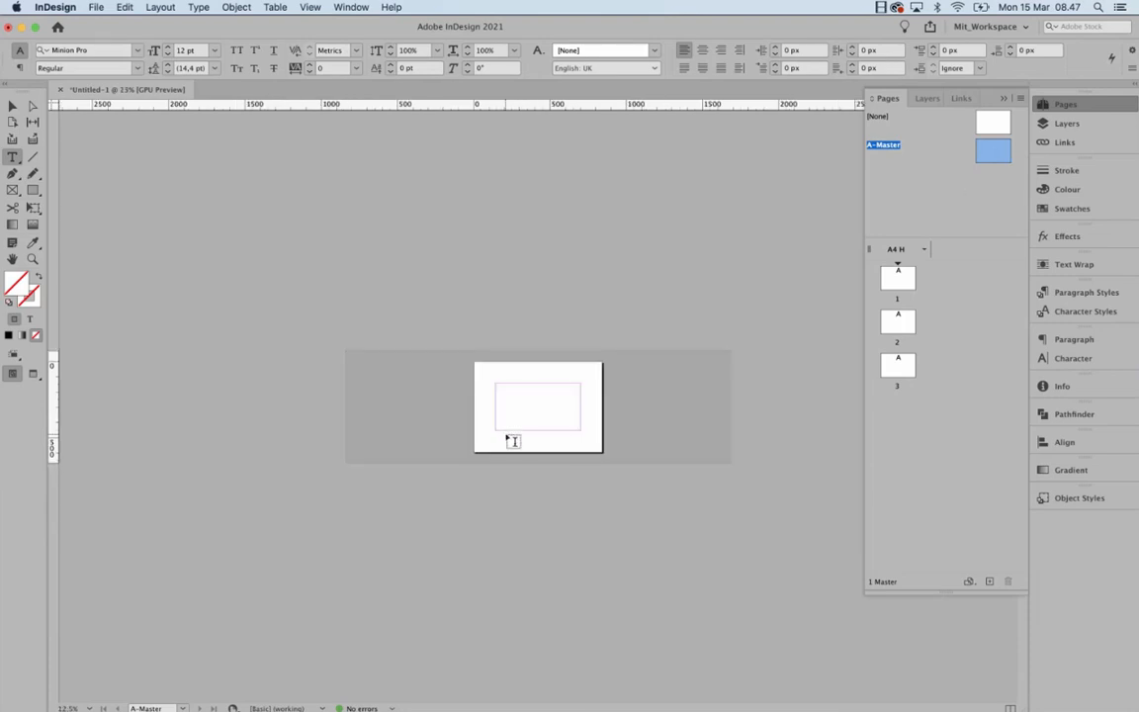
pyautogui.doubleClick(898, 278)
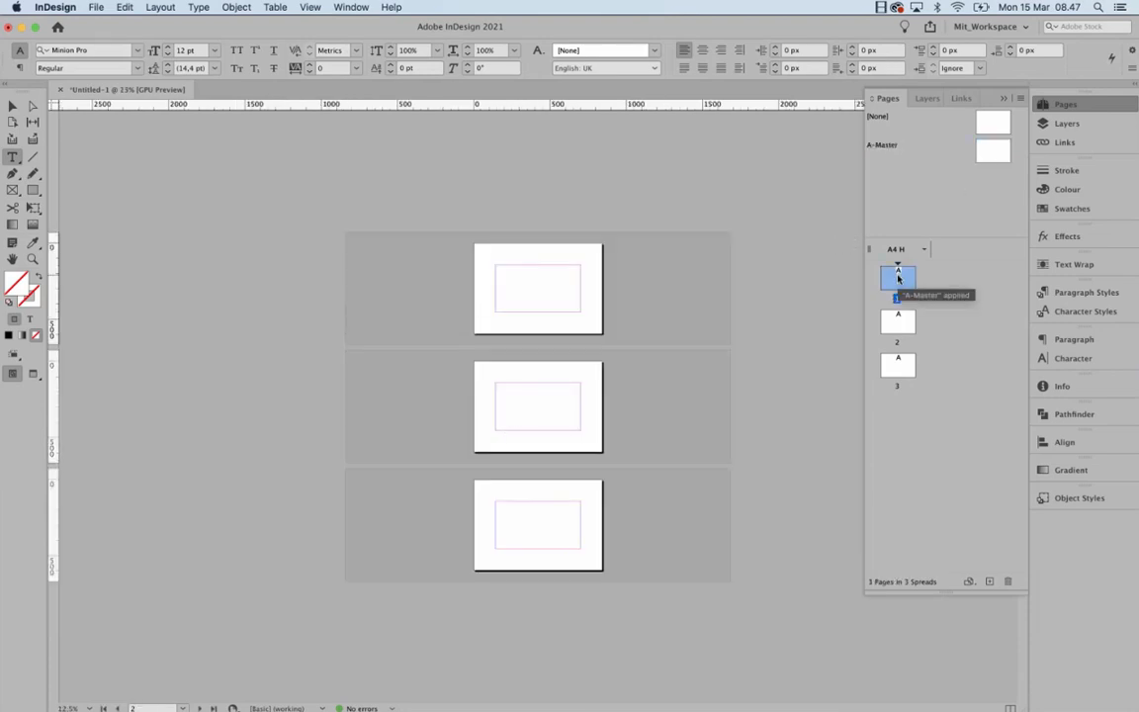
# - Draw a black-filled rectangle about 325 by 261 px inside the A-Master page's margins and view it on the document pages
pyautogui.doubleClick(988, 151)
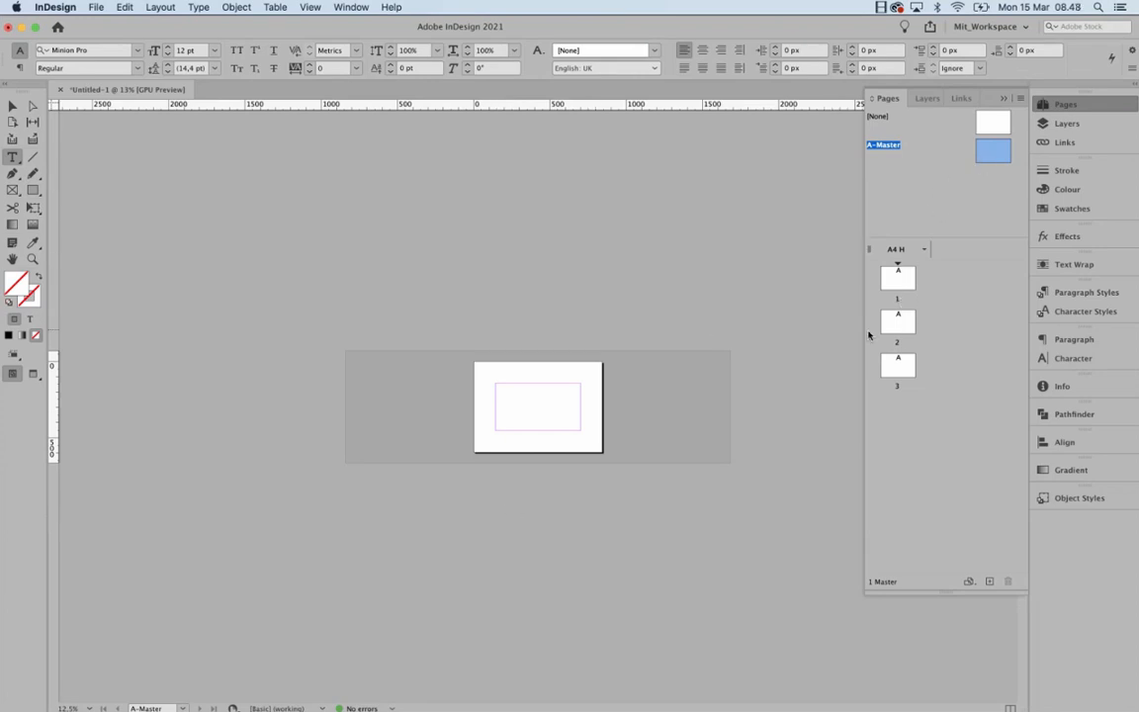
pyautogui.click(35, 192)
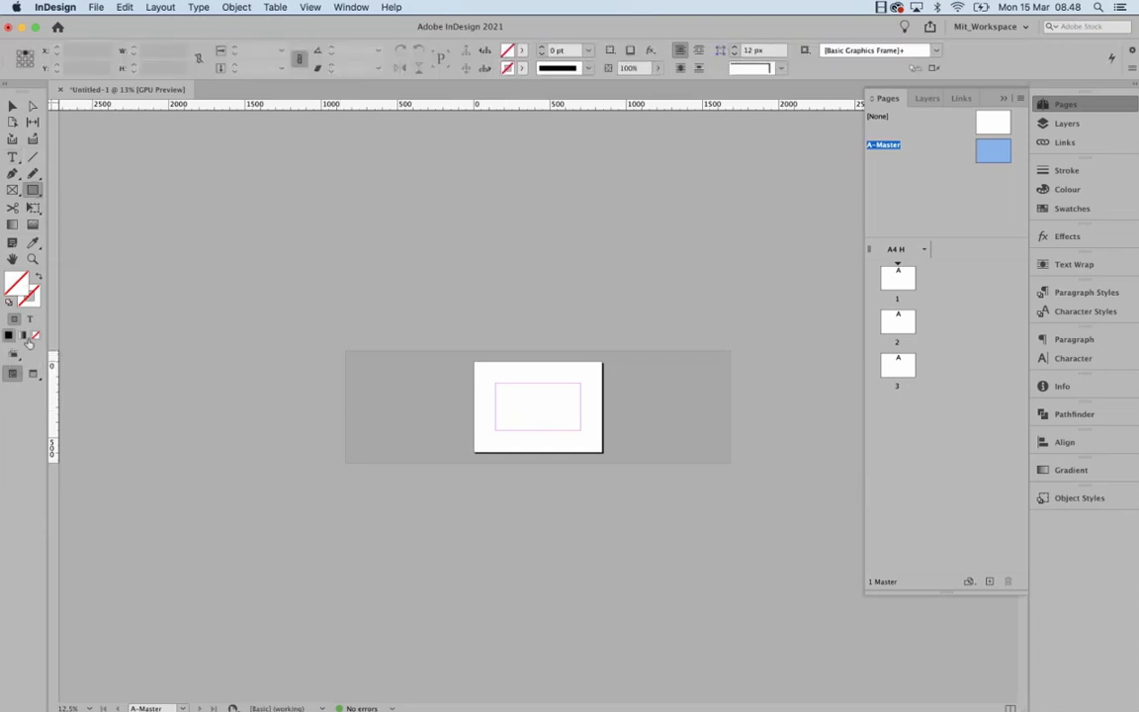
pyautogui.moveTo(510, 384); pyautogui.dragTo(559, 423)
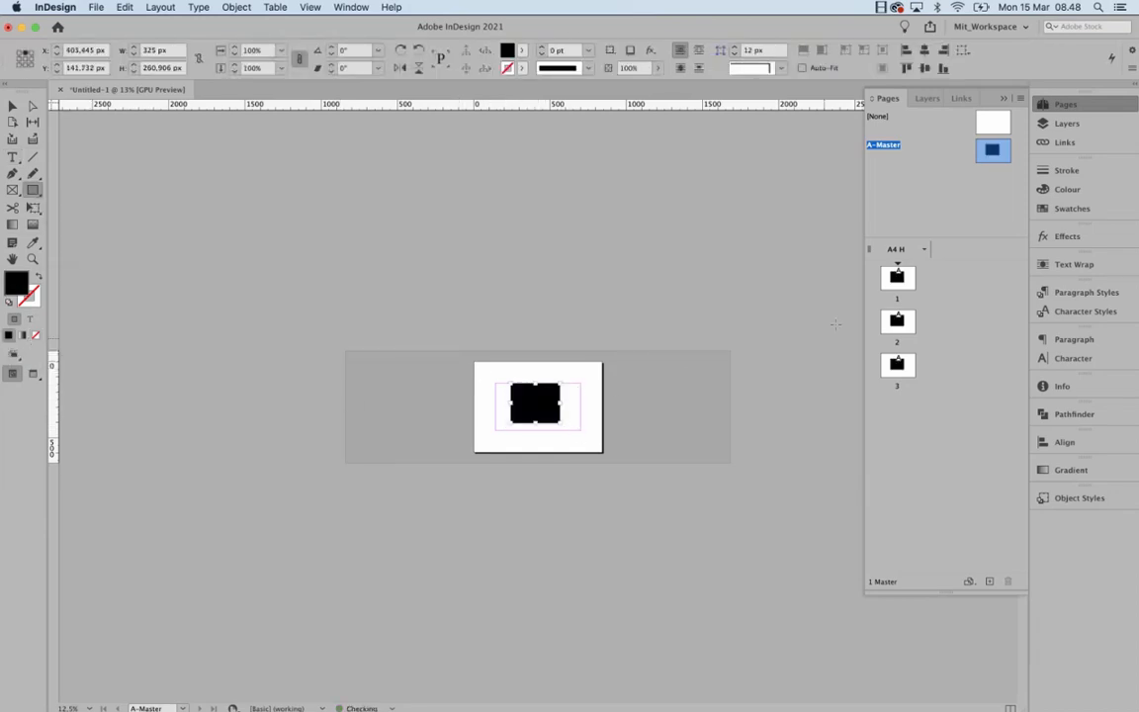
pyautogui.doubleClick(894, 295)
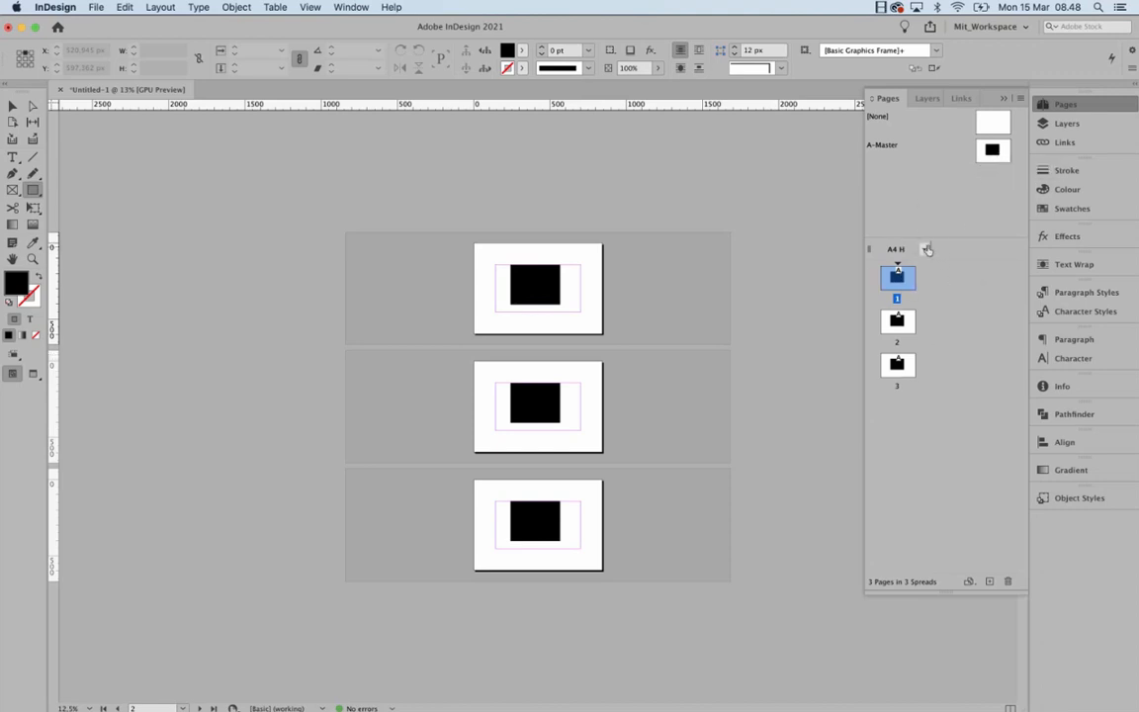
# - Delete the black rectangle from the A-Master page
pyautogui.doubleClick(992, 151)
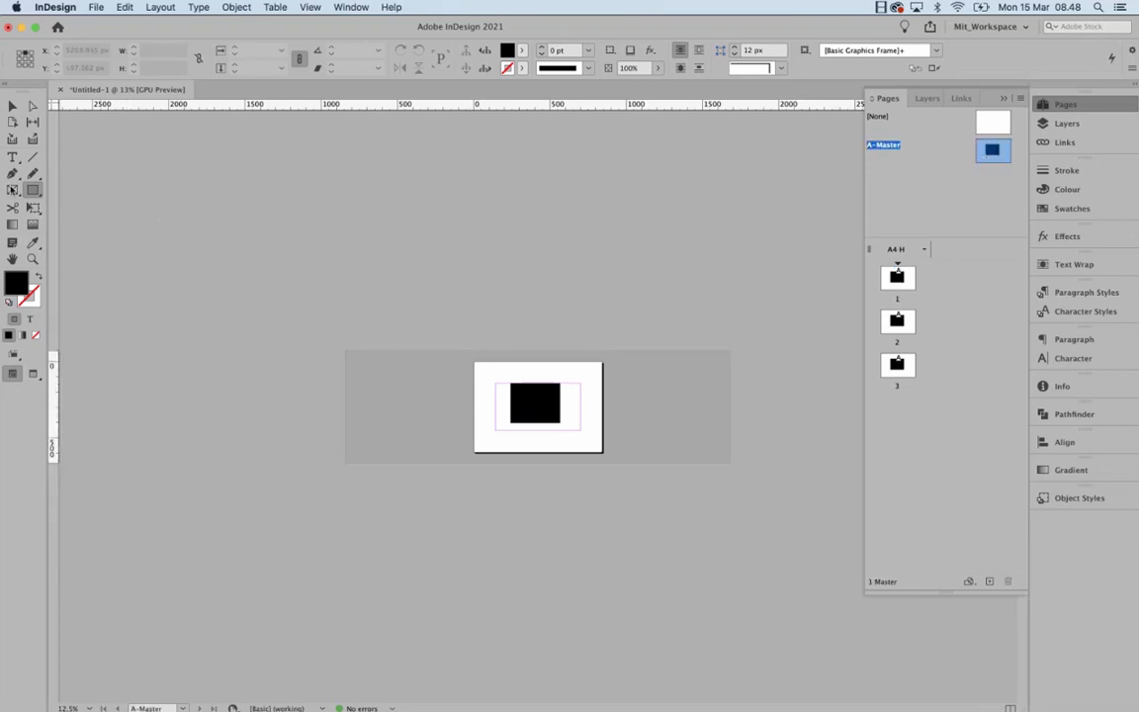
pyautogui.click(12, 105)
pyautogui.click(539, 399)
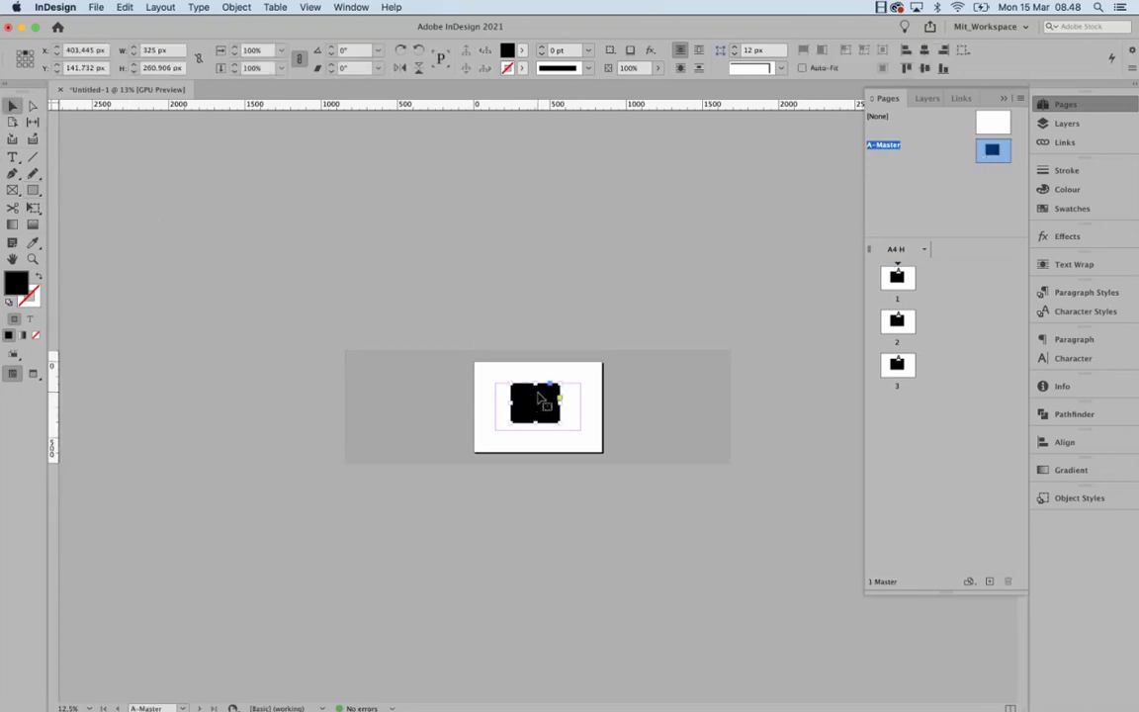
pyautogui.press('Delete')
pyautogui.press('super+0')
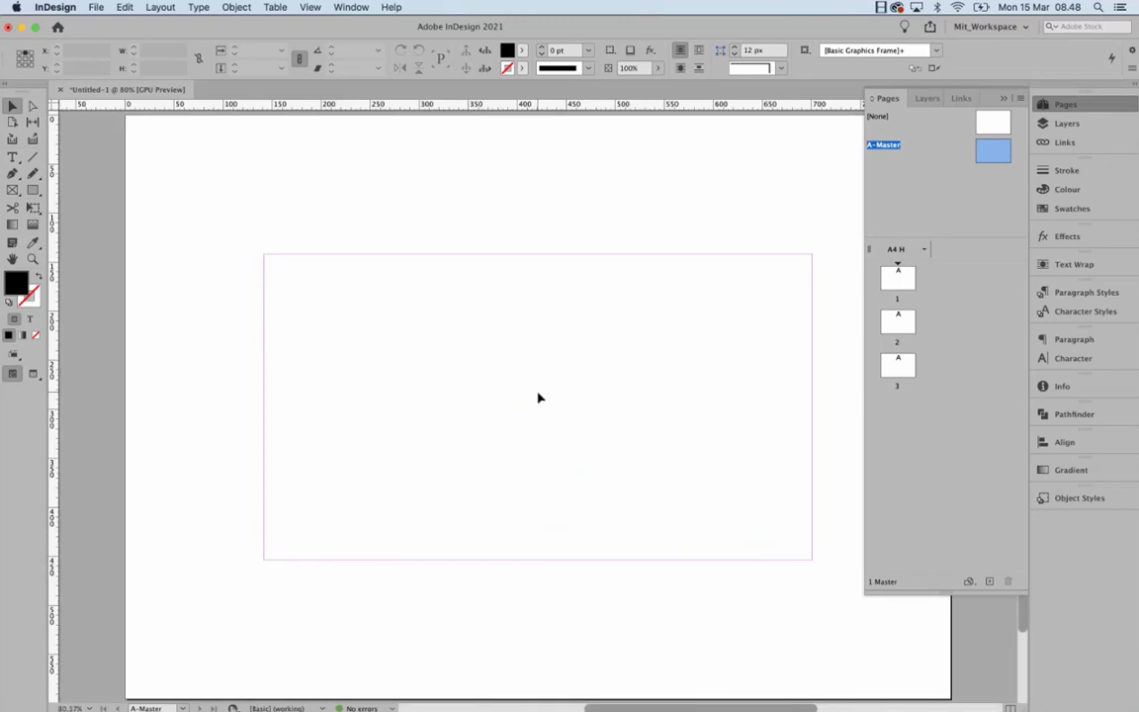
pyautogui.press('super+minus')
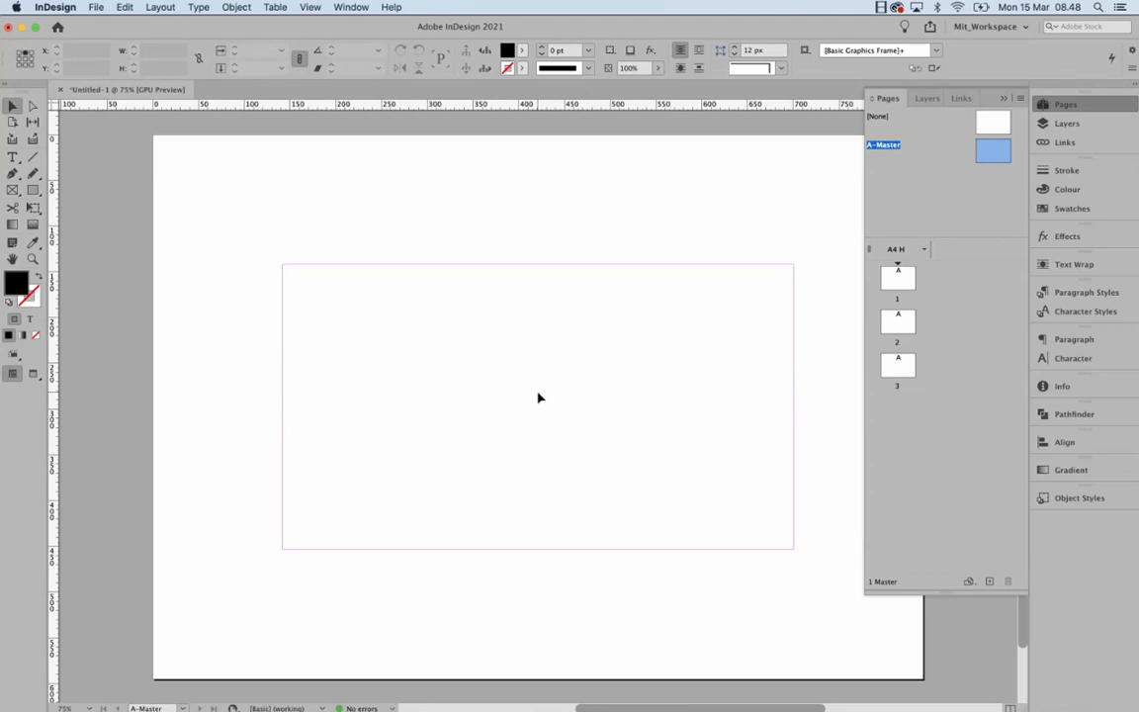
pyautogui.click(160, 8)
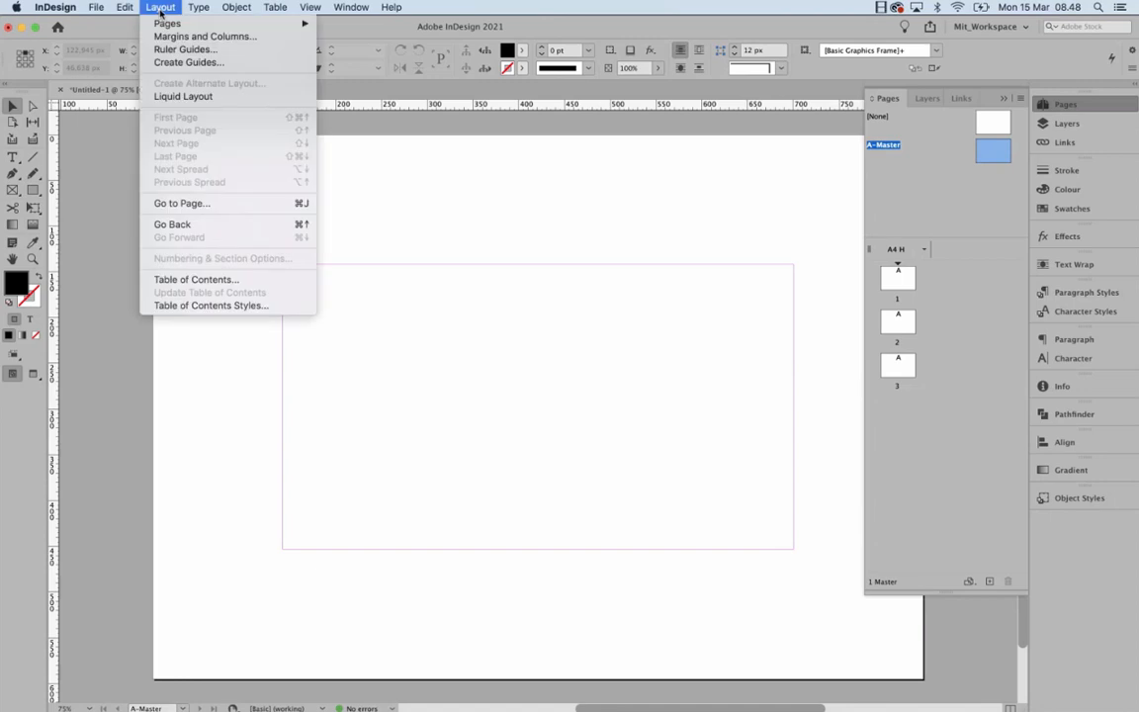
pyautogui.click(161, 10)
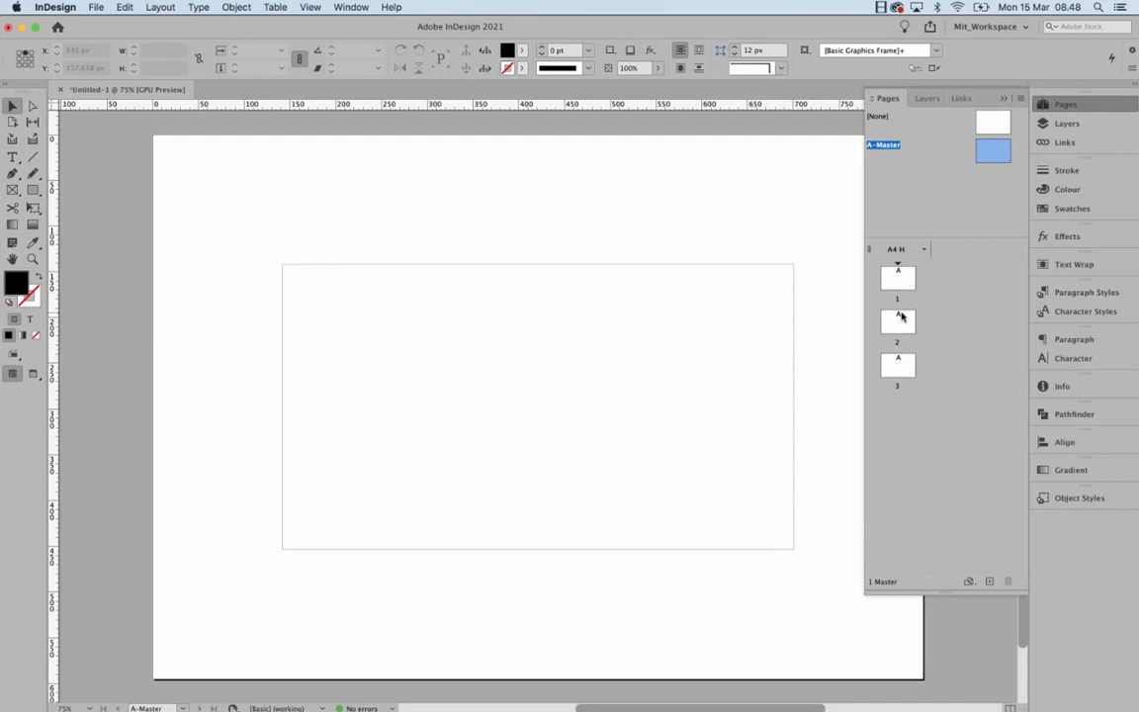
pyautogui.click(156, 9)
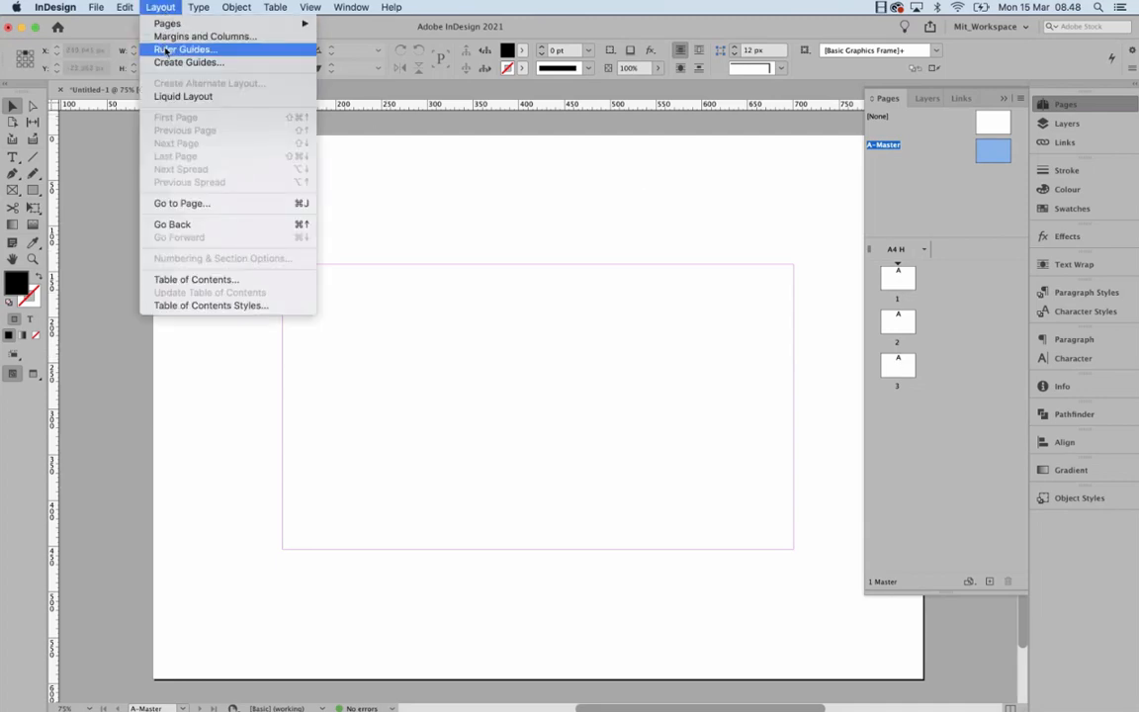
pyautogui.click(165, 39)
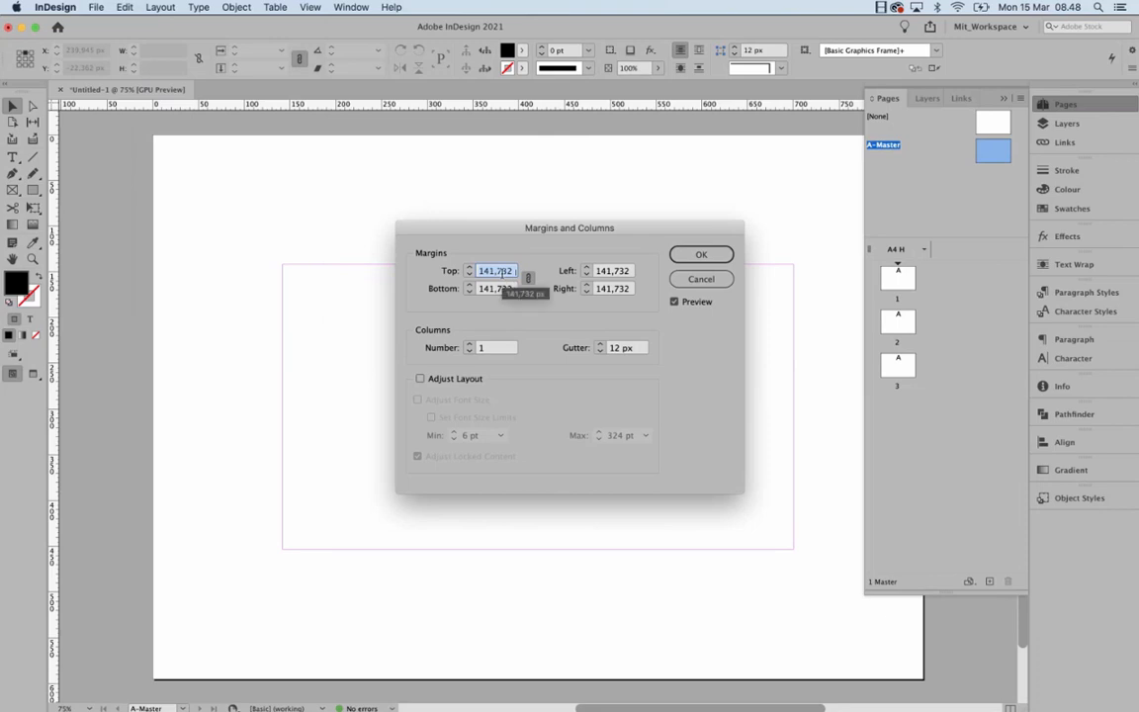
pyautogui.write('2')
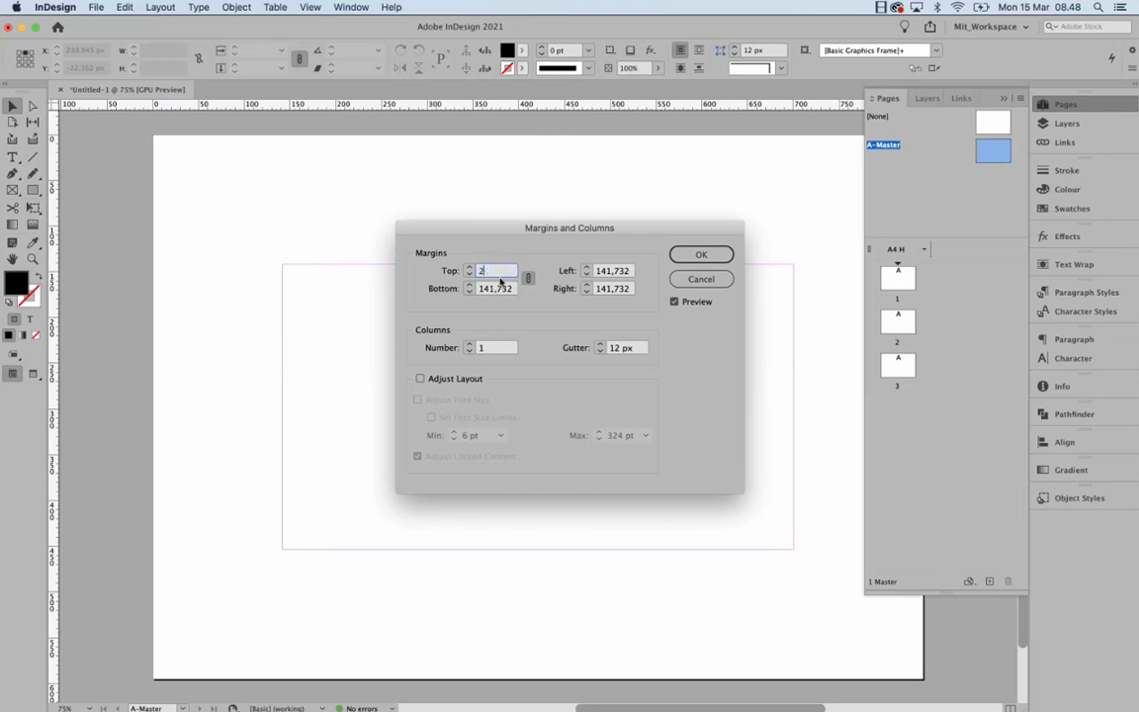
pyautogui.write(' cm')
pyautogui.press('Tab')
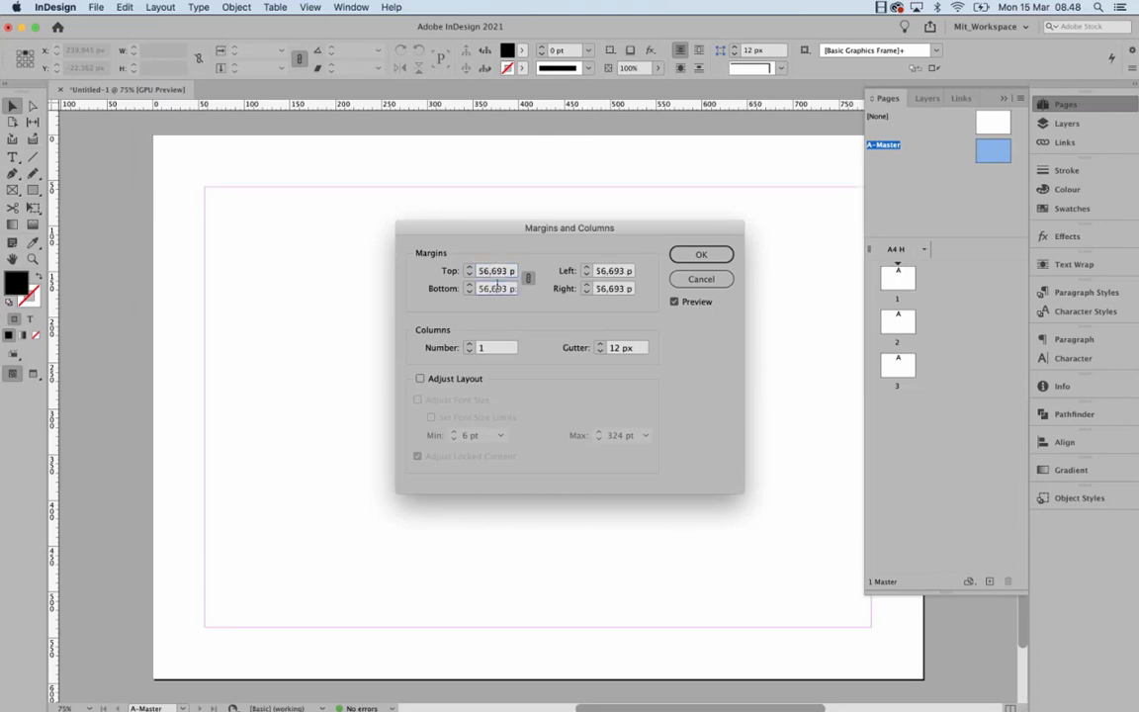
pyautogui.moveTo(460, 236); pyautogui.dragTo(530, 254)
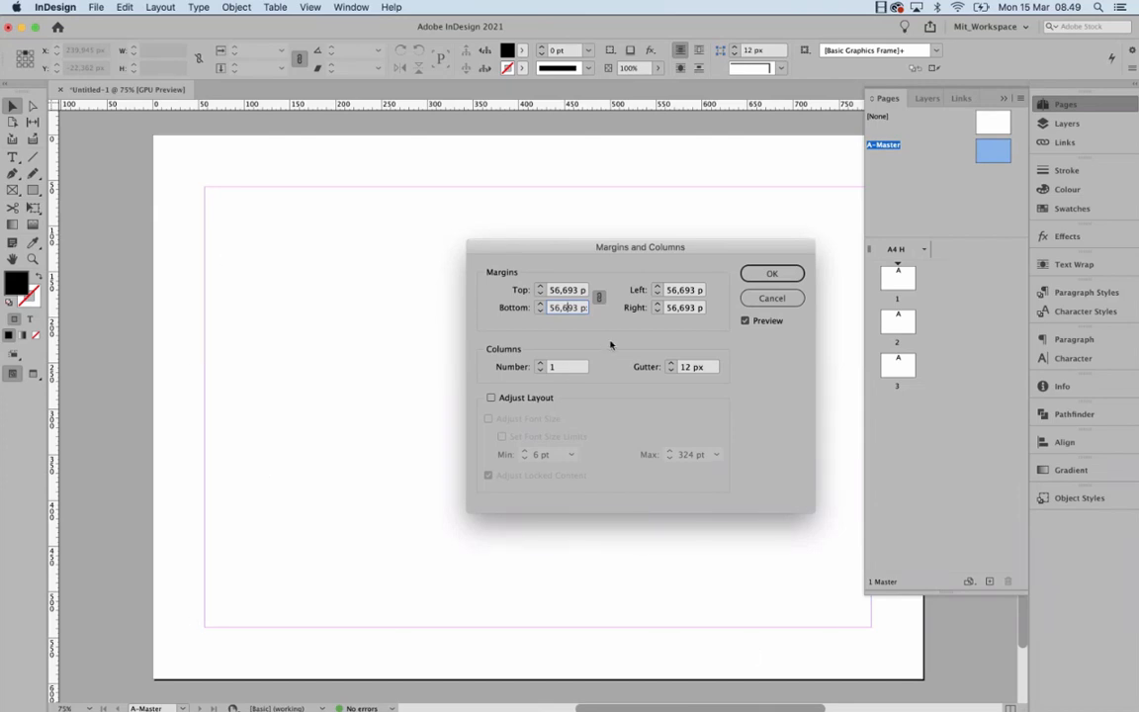
pyautogui.click(768, 276)
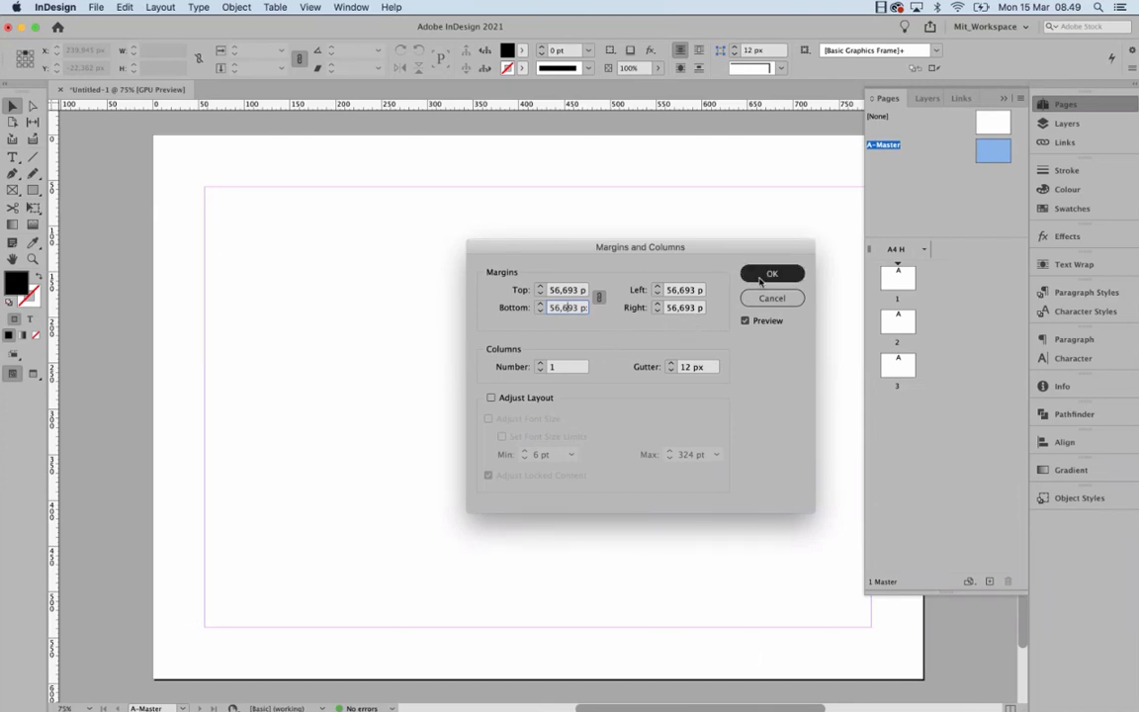
pyautogui.doubleClick(574, 289)
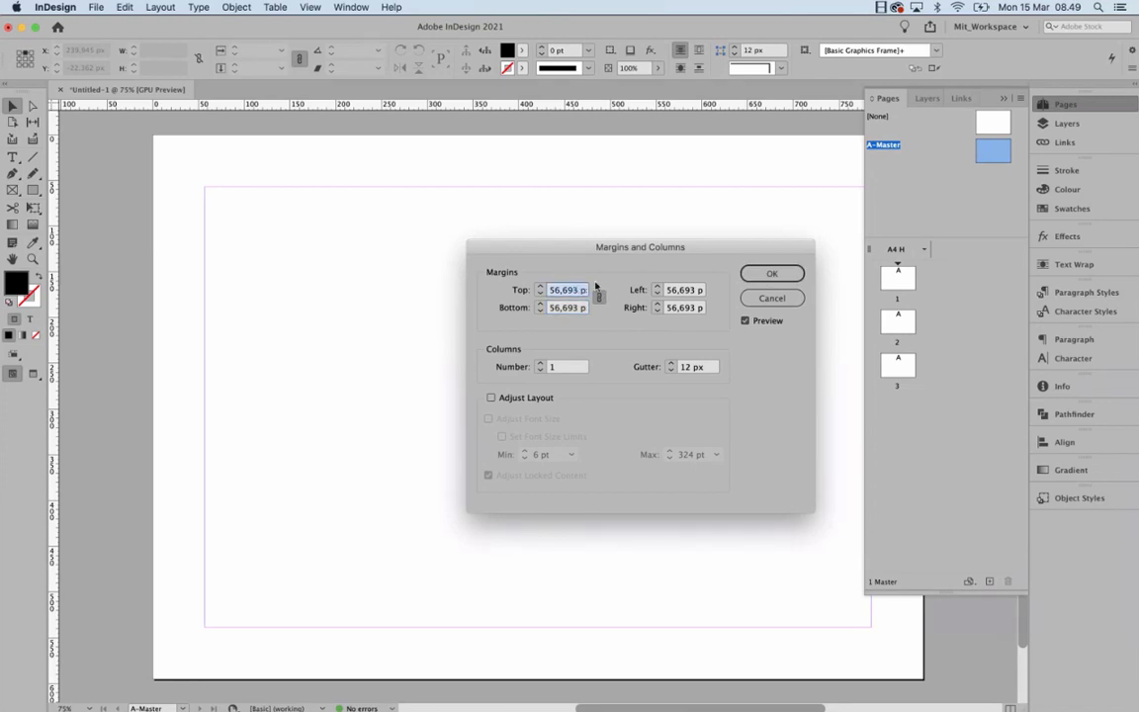
pyautogui.write('1')
pyautogui.click(755, 294)
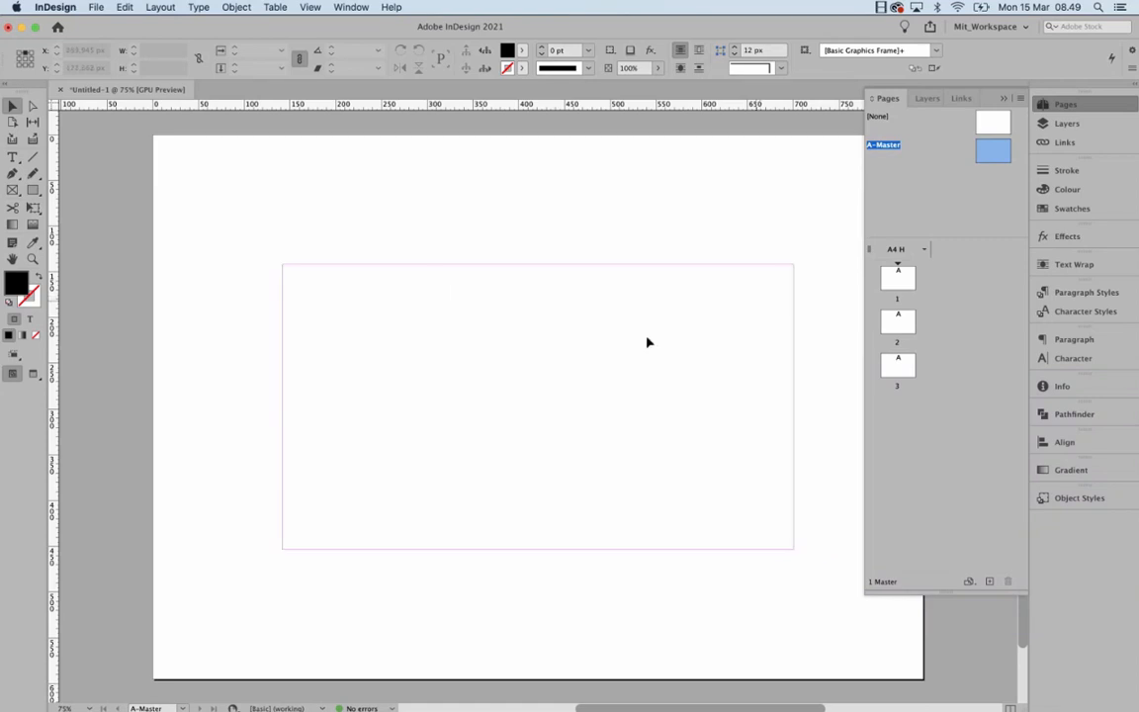
# - Set all four margins of the A-Master page to 20 mm
pyautogui.click(160, 7)
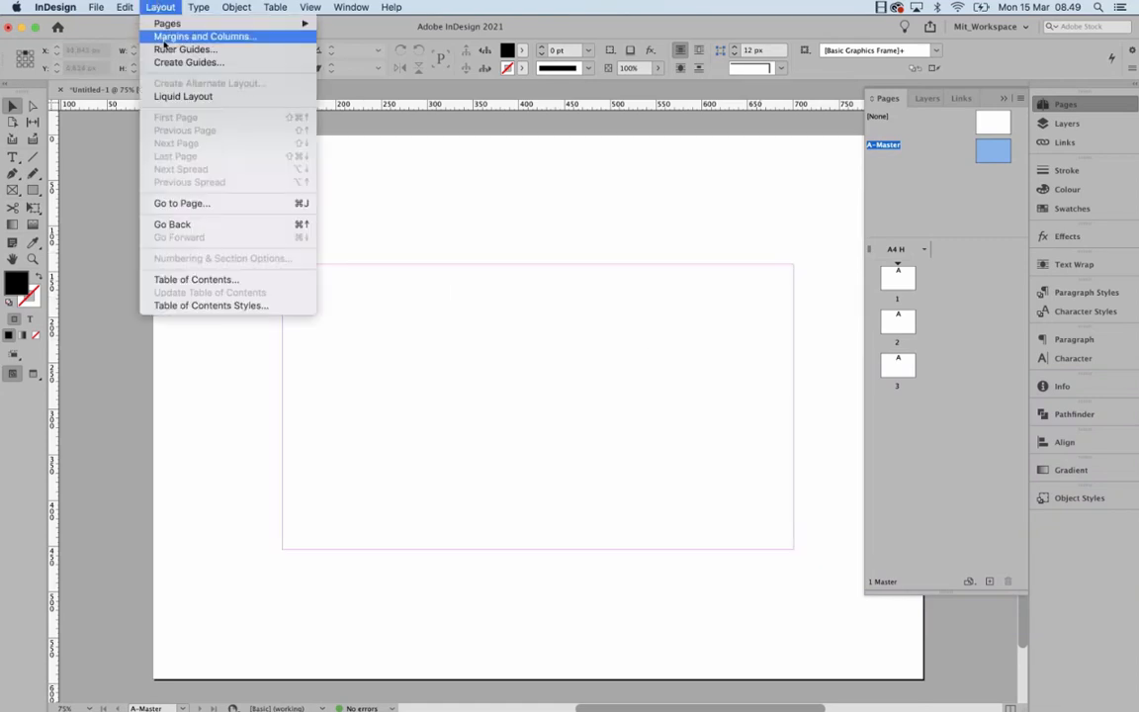
pyautogui.click(202, 35)
pyautogui.write('20')
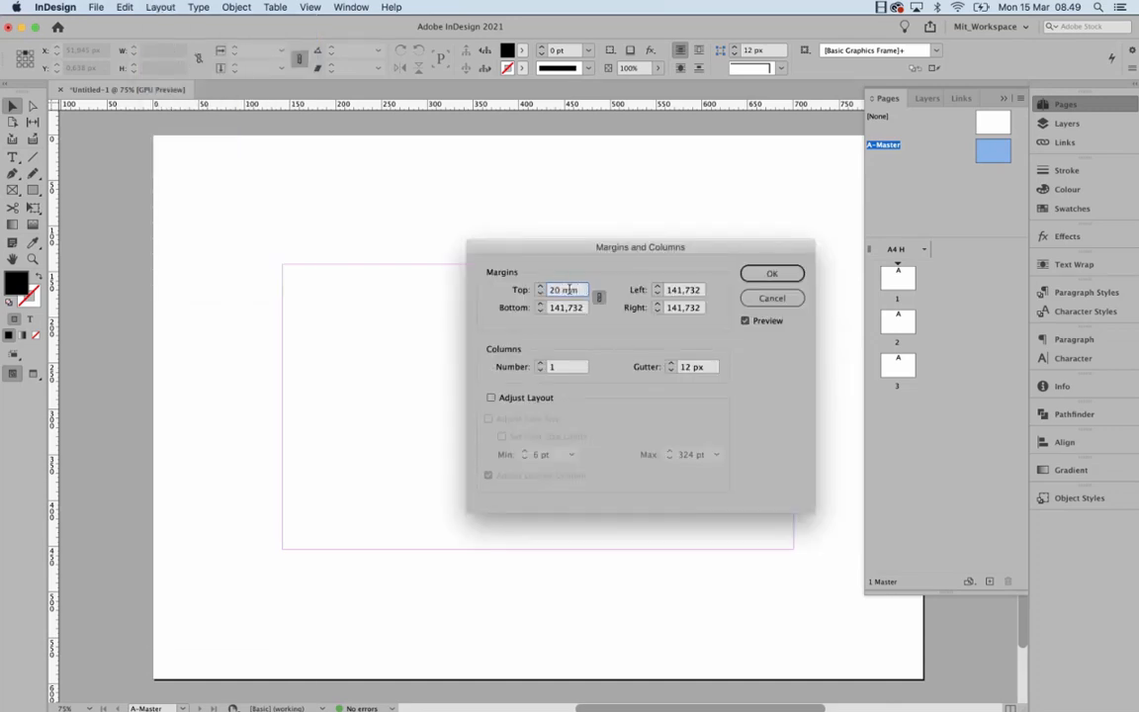
pyautogui.click(773, 277)
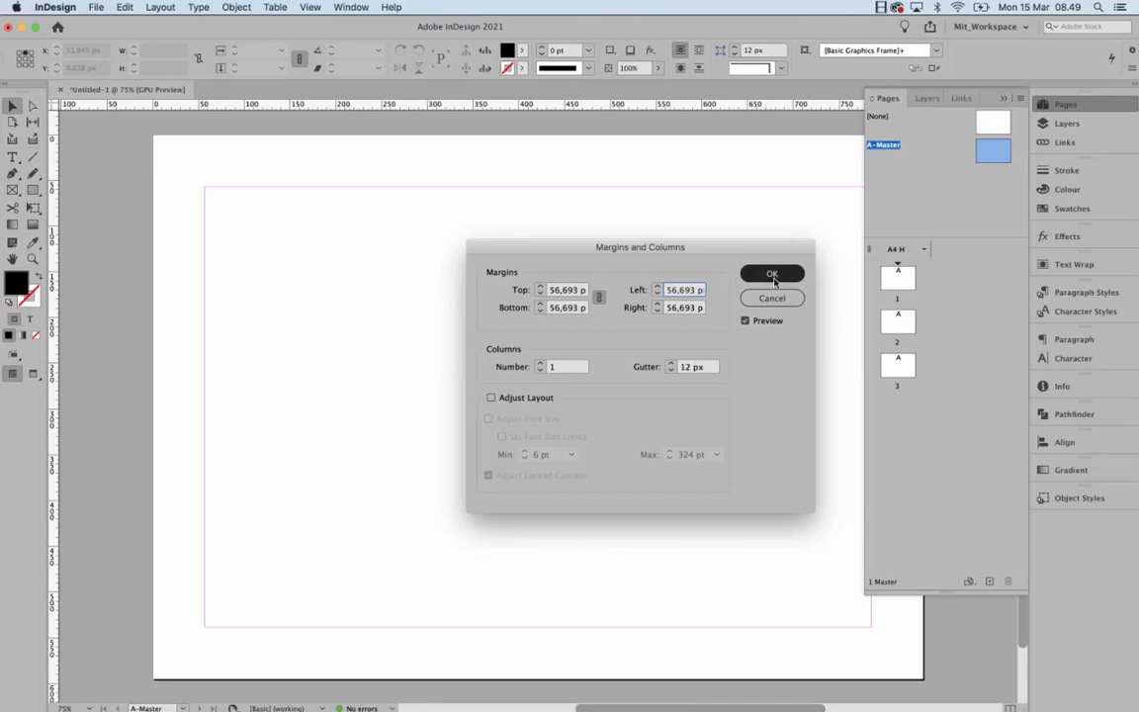
# - Check the margins on the document pages that use A-Master and return to page 1
pyautogui.click(886, 285)
pyautogui.doubleClick(898, 320)
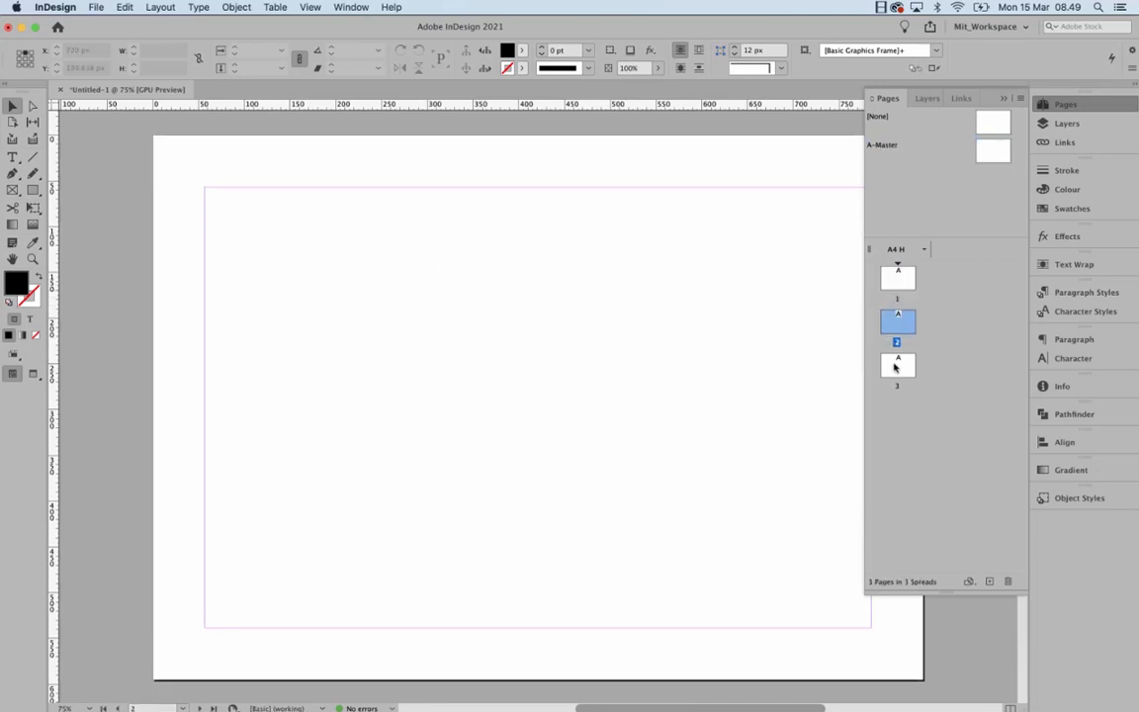
pyautogui.press('super+minus')
pyautogui.press('super+minus')
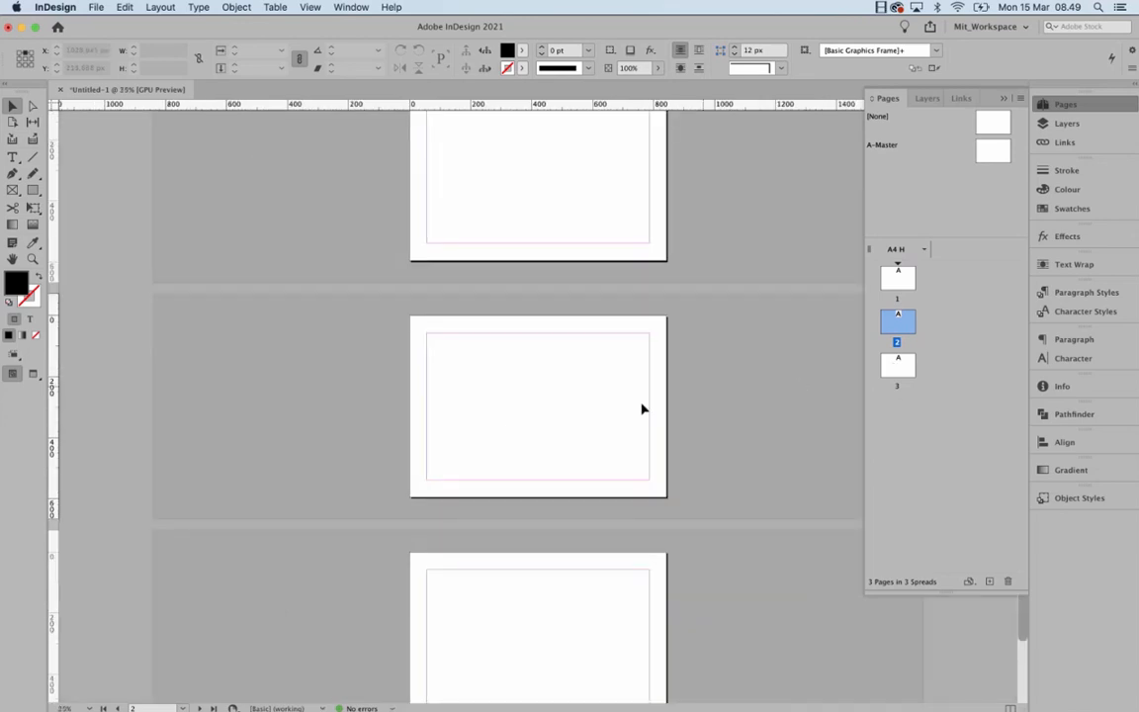
pyautogui.scroll(2, 496, 423)
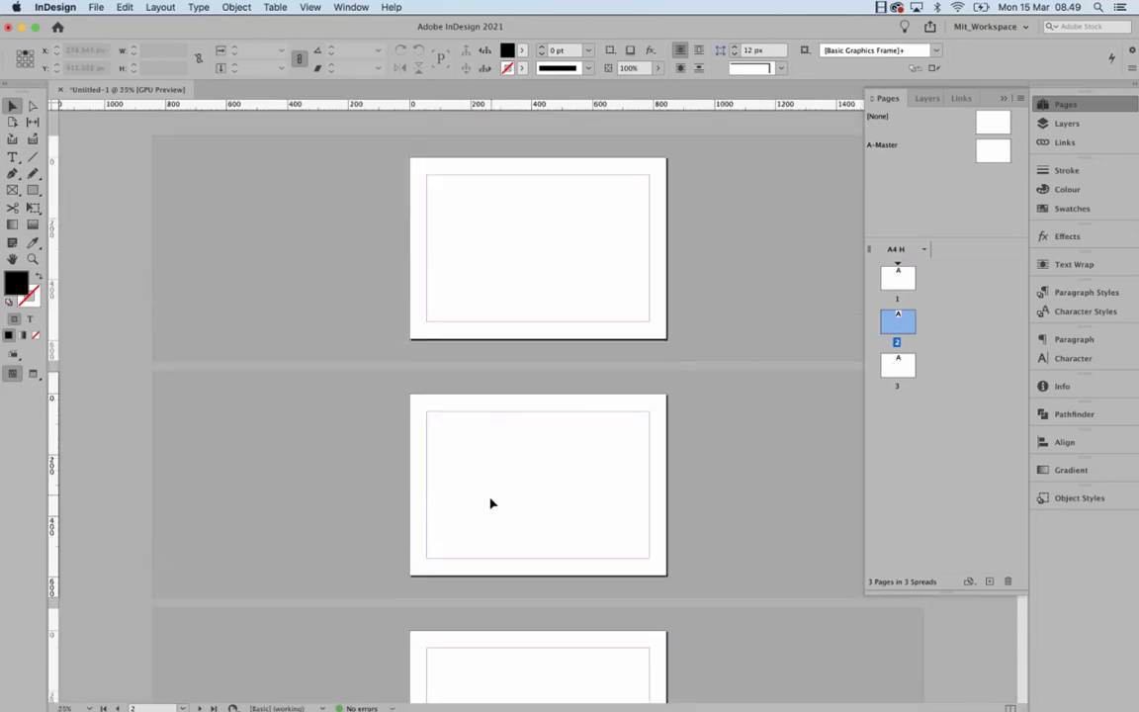
pyautogui.scroll(-1, 492, 556)
pyautogui.scroll(1, 493, 553)
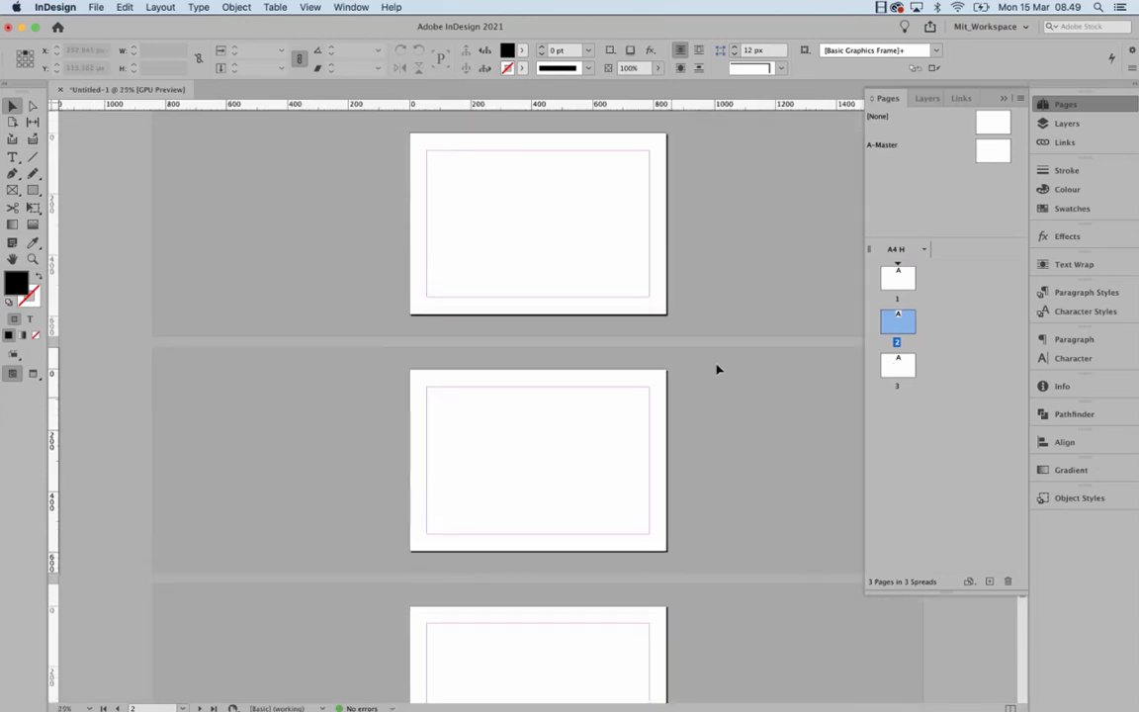
pyautogui.doubleClick(909, 280)
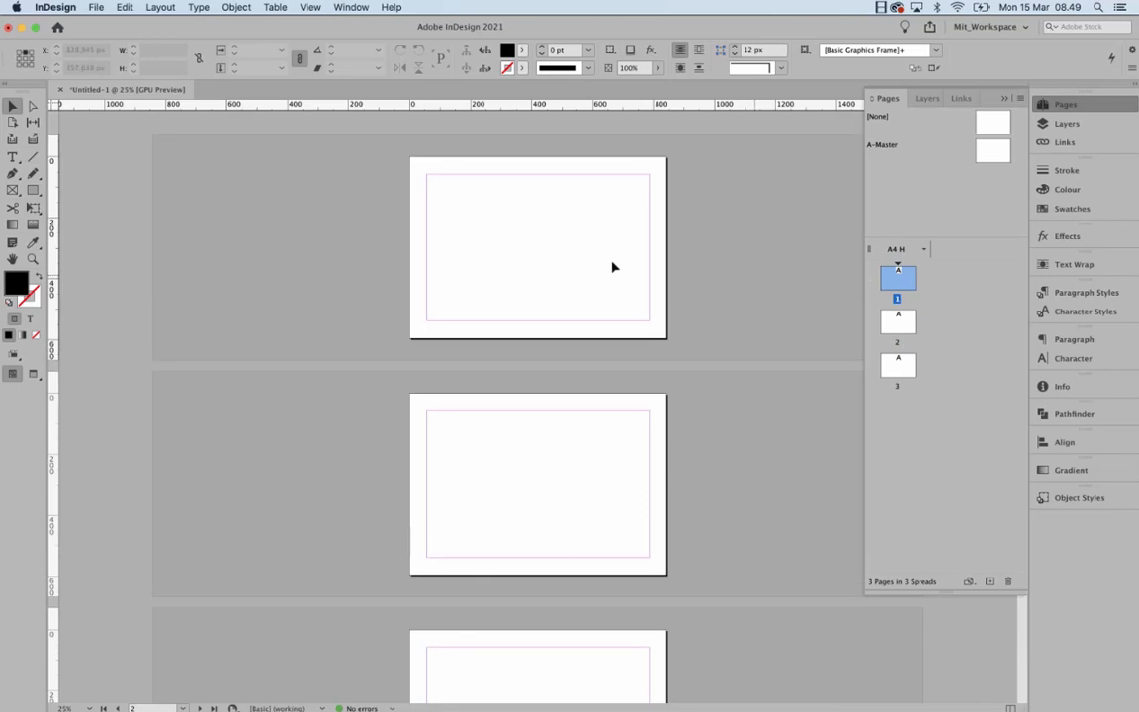
pyautogui.click(158, 7)
pyautogui.click(161, 7)
# - Add three new layers above Layer 1
pyautogui.click(1048, 127)
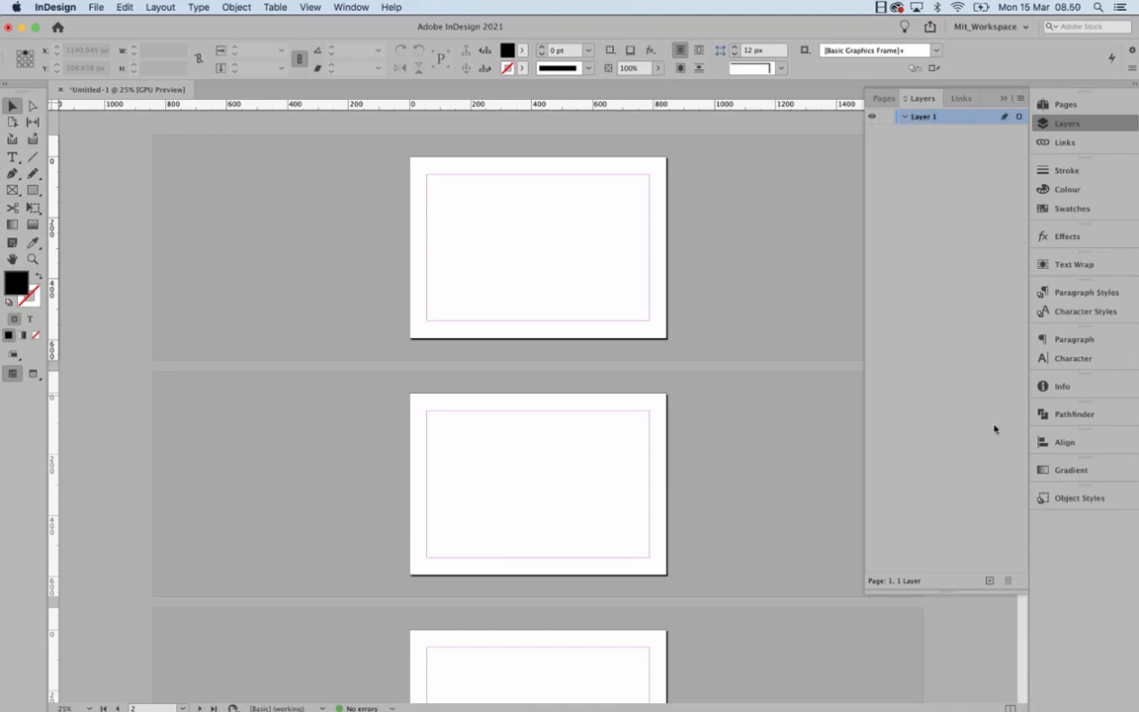
pyautogui.click(987, 581)
pyautogui.click(987, 581)
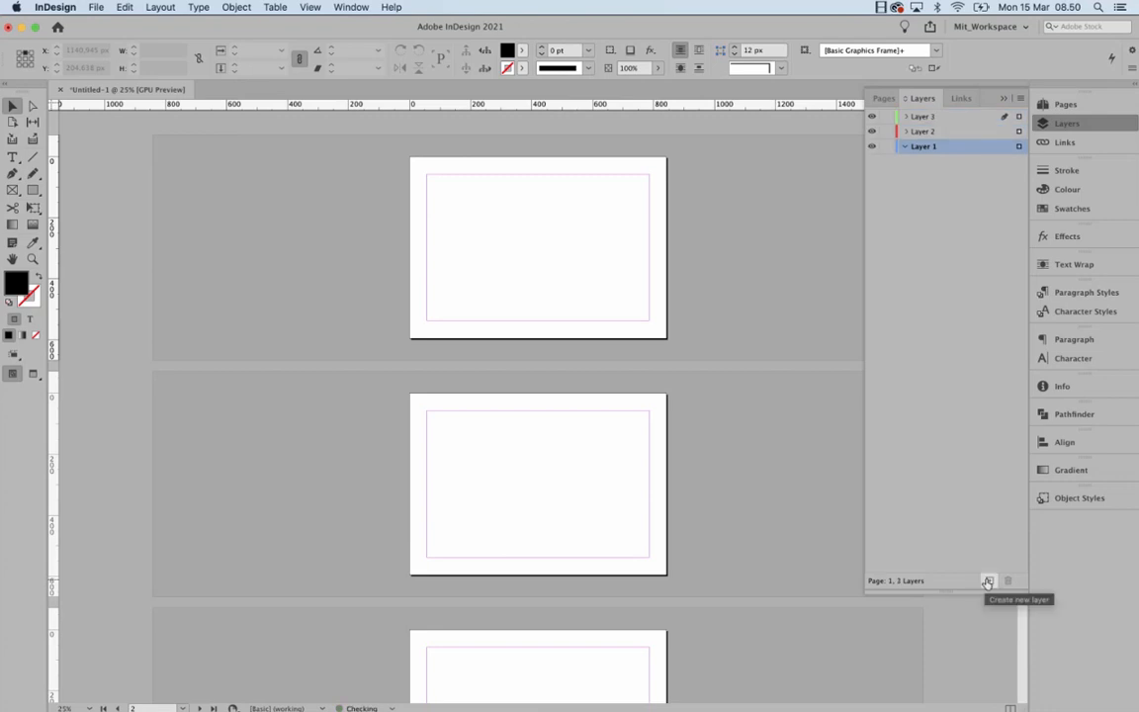
pyautogui.click(987, 581)
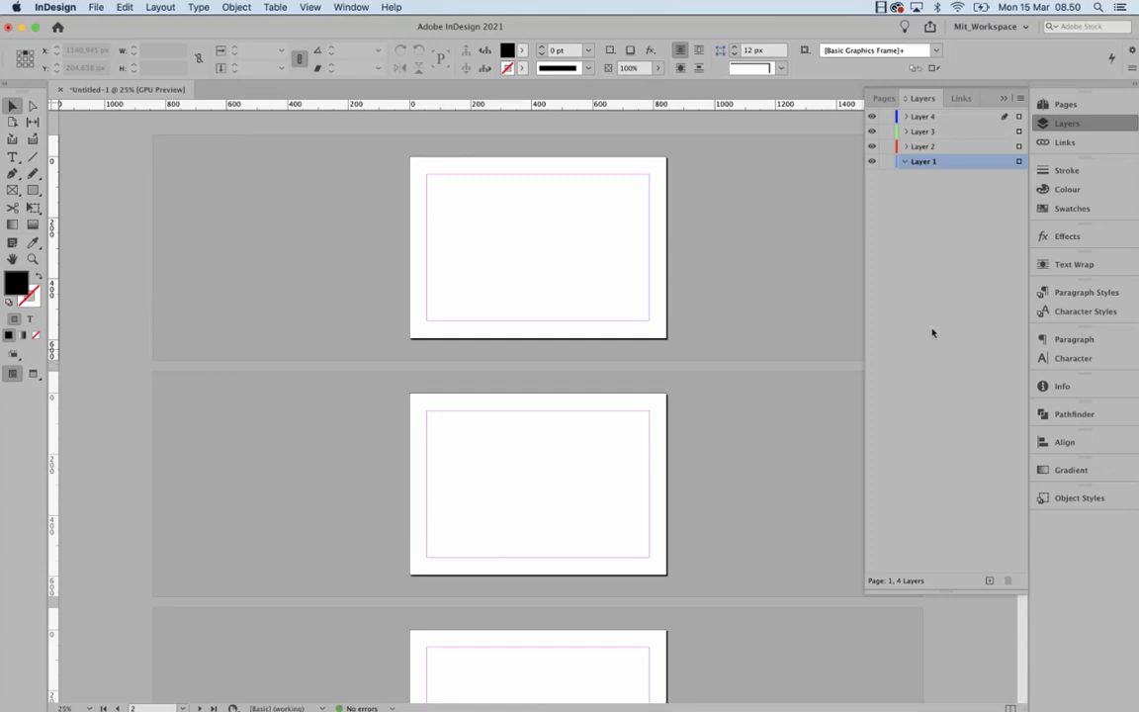
# - Rename Layer 1 as "Header / Footer"
pyautogui.doubleClick(924, 161)
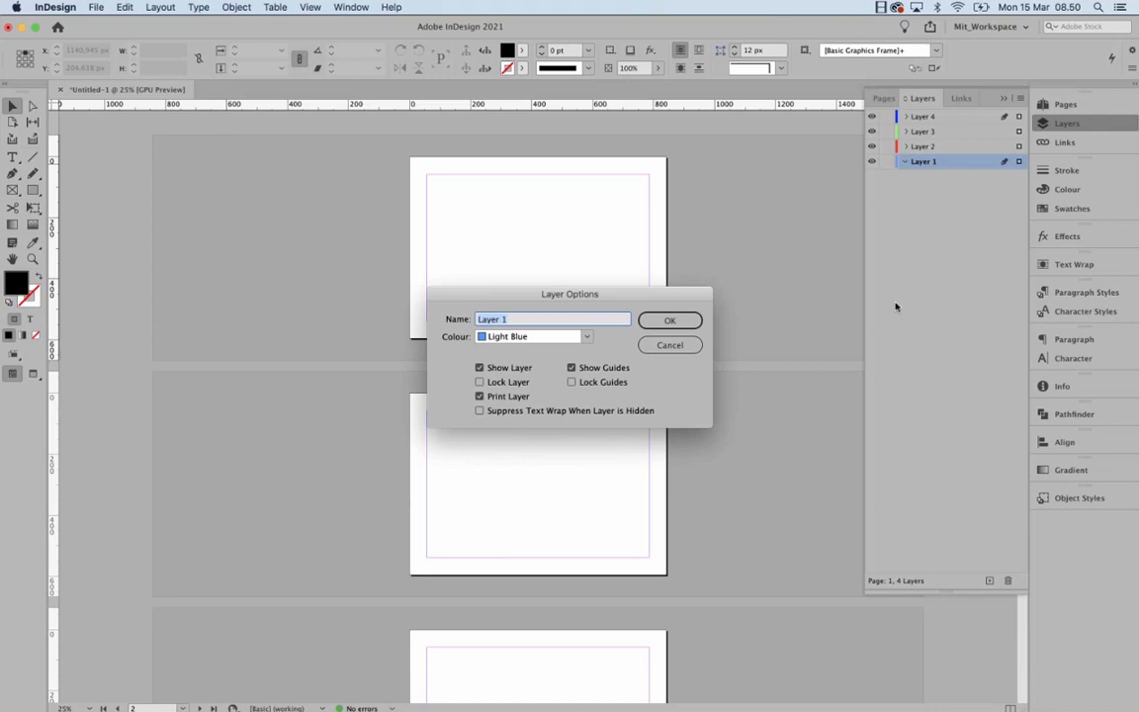
pyautogui.write('Header / Footer')
pyautogui.click(669, 319)
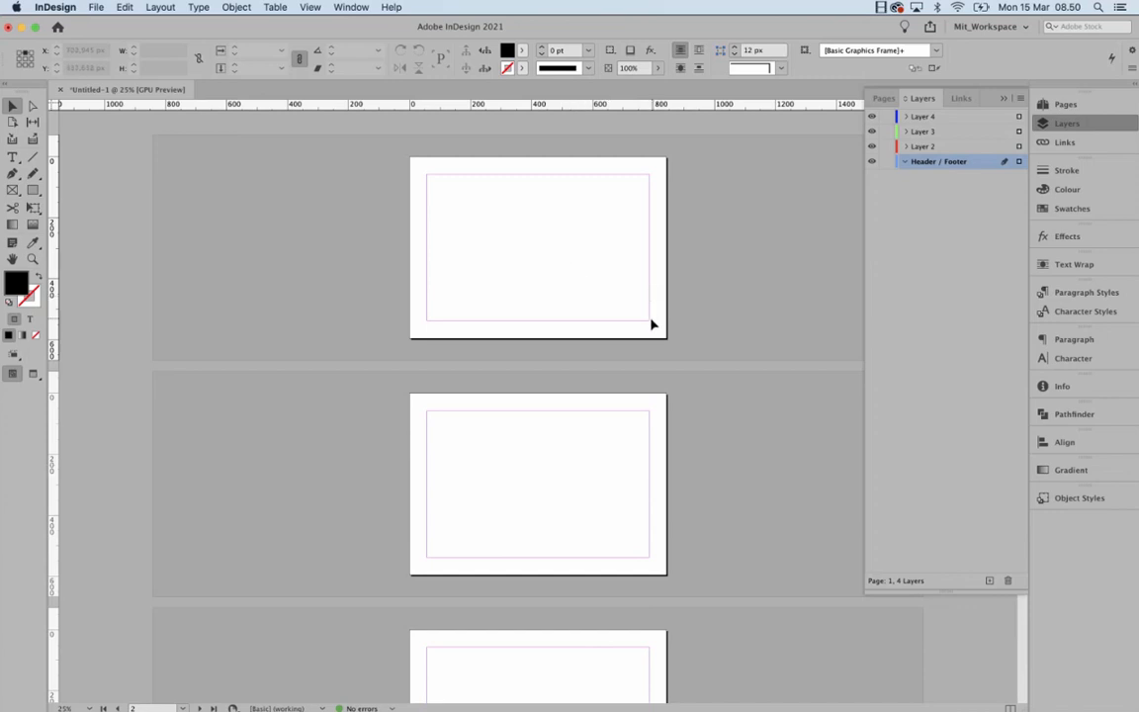
# - Rename Layer 2 as "Background"
pyautogui.click(921, 147)
pyautogui.click(921, 131)
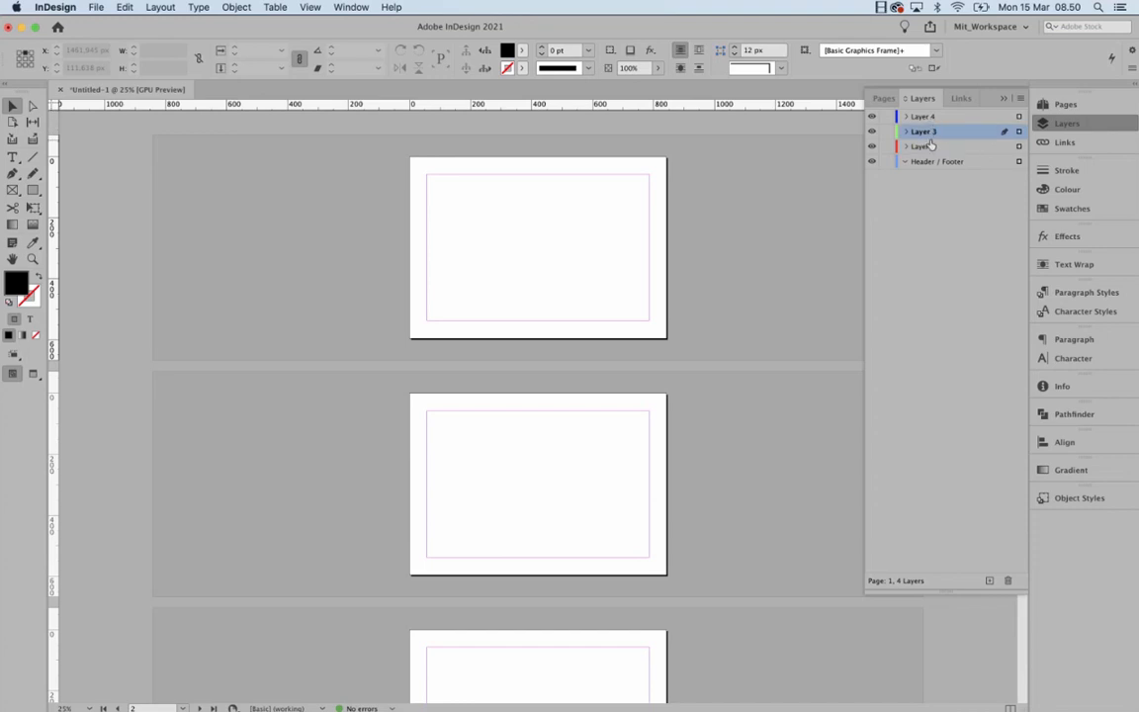
pyautogui.click(929, 146)
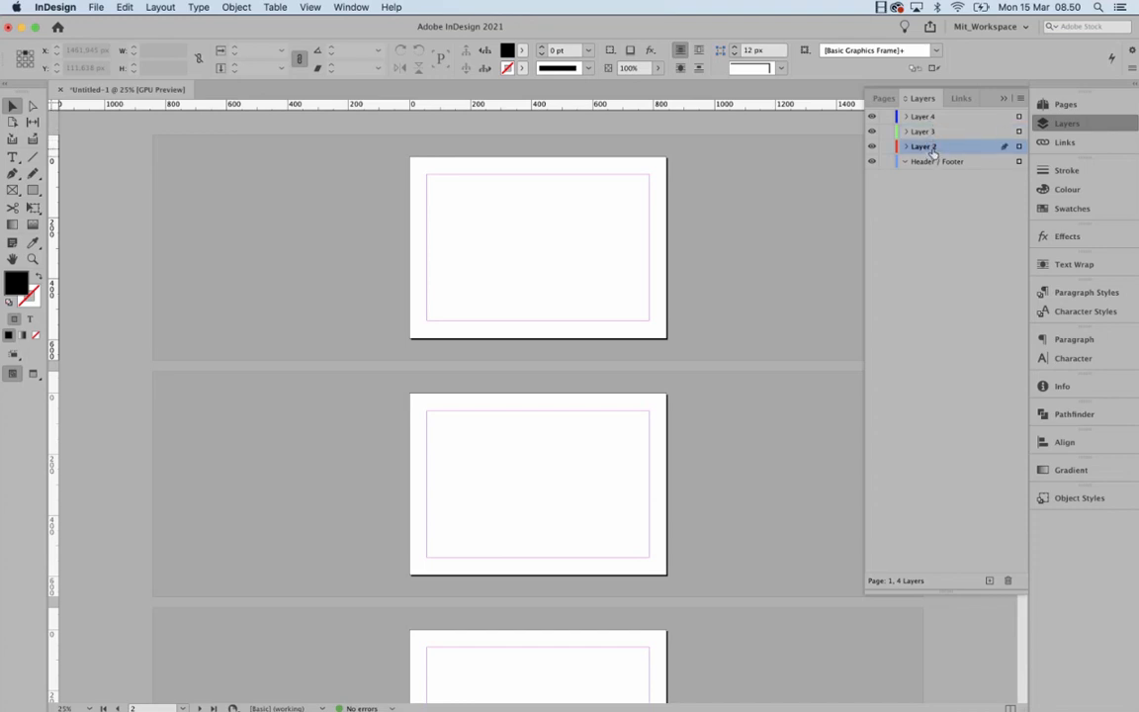
pyautogui.doubleClick(933, 148)
pyautogui.moveTo(650, 296); pyautogui.dragTo(796, 326)
pyautogui.write('Background')
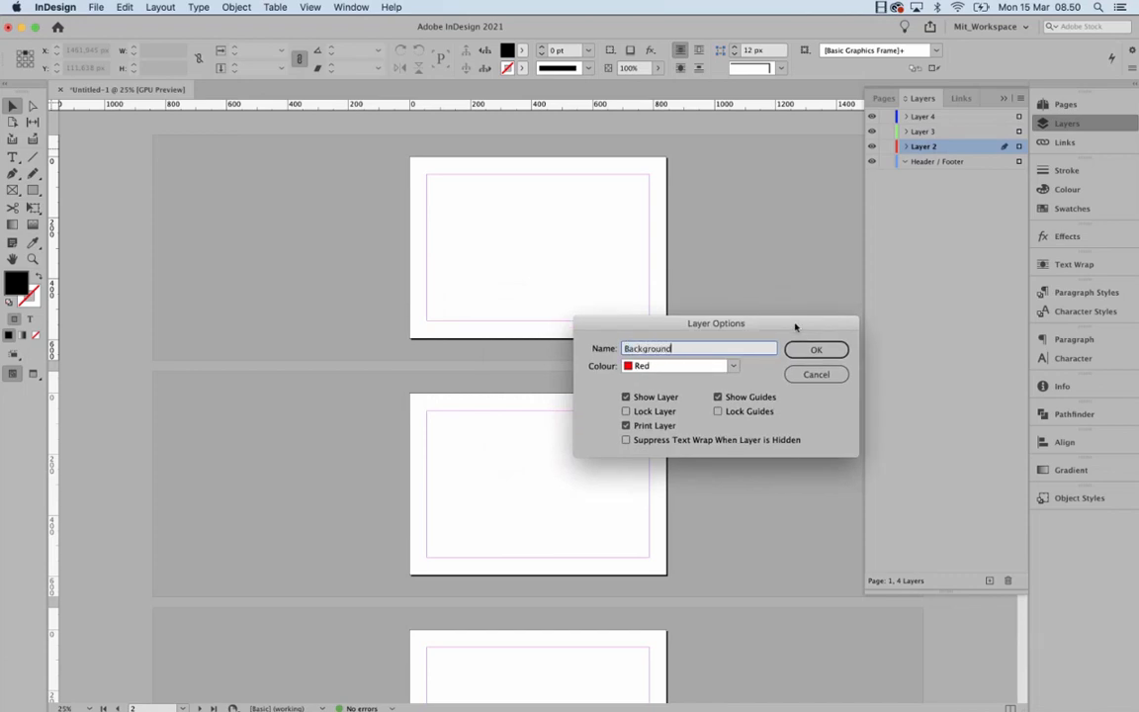
pyautogui.click(821, 351)
pyautogui.click(821, 351)
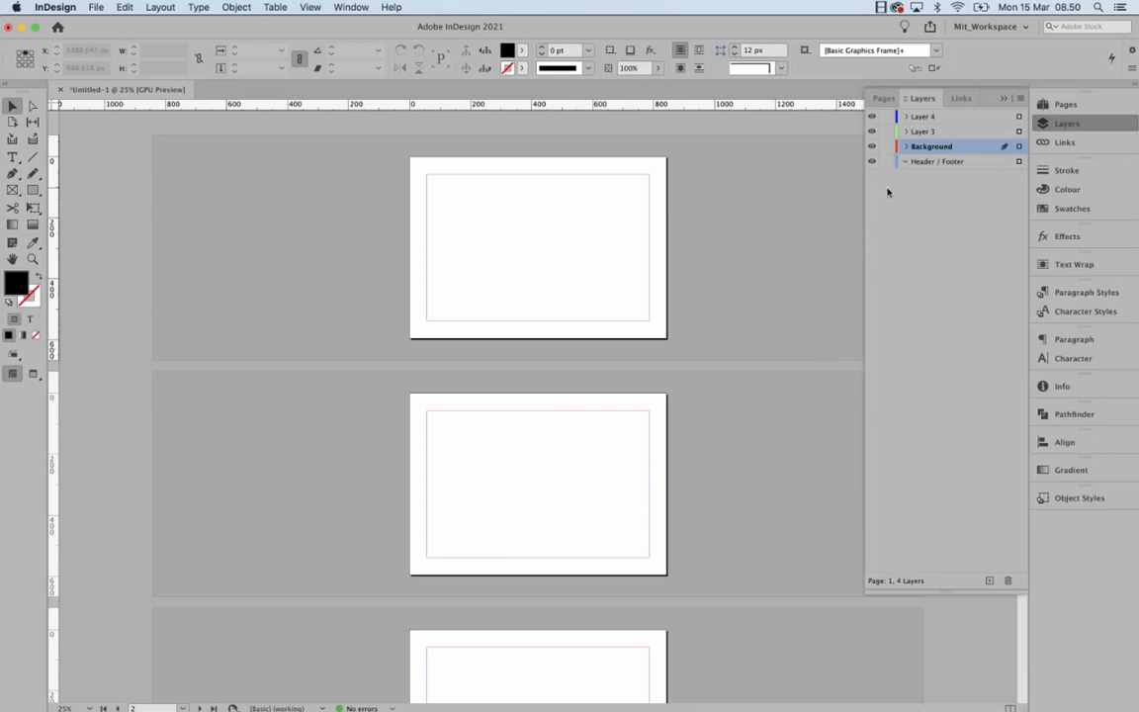
# - Rename Layer 3 as "Text"
pyautogui.doubleClick(929, 133)
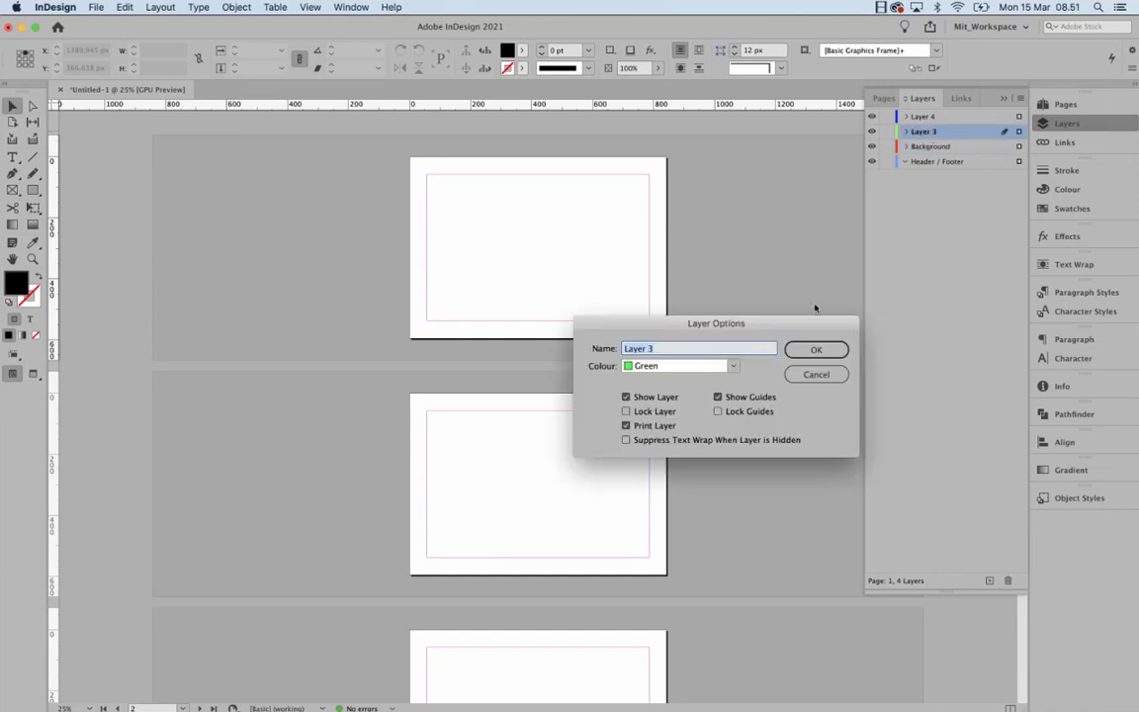
pyautogui.moveTo(808, 324); pyautogui.dragTo(844, 331)
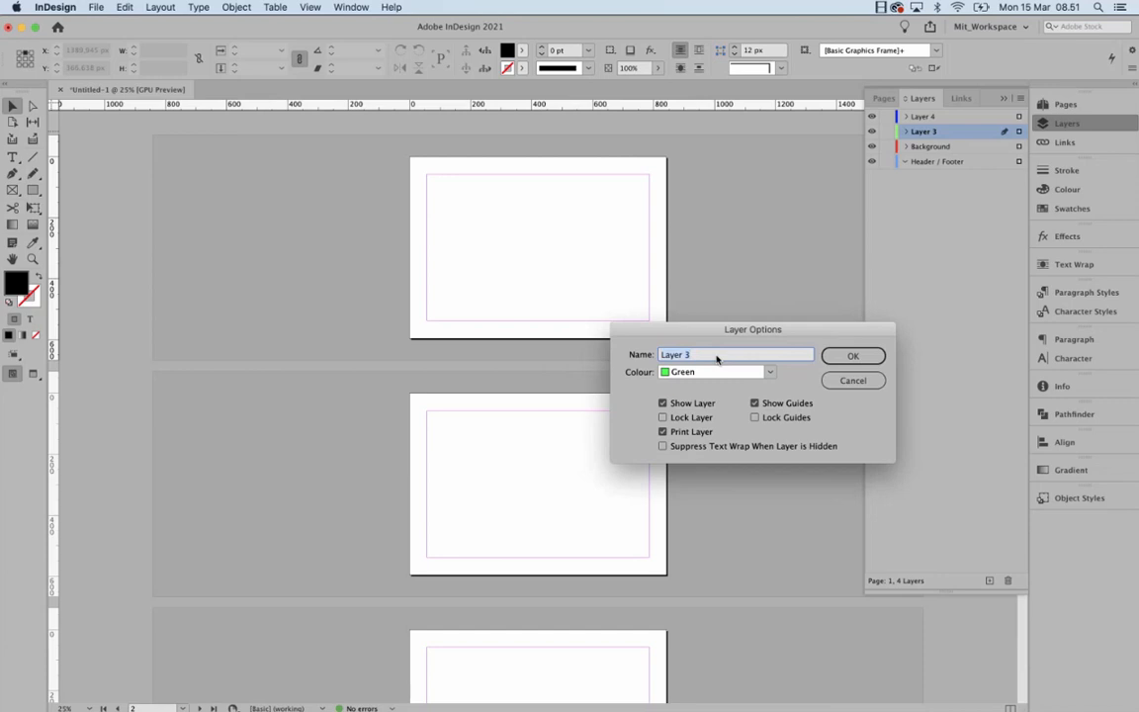
pyautogui.write('Text')
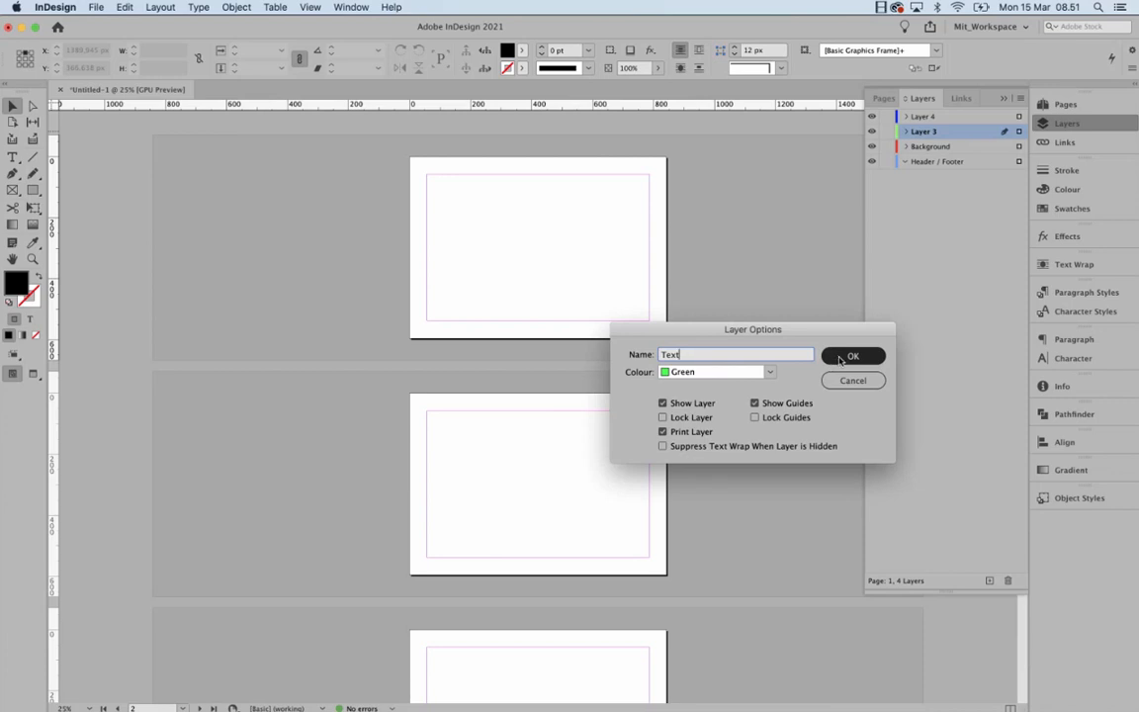
pyautogui.click(835, 358)
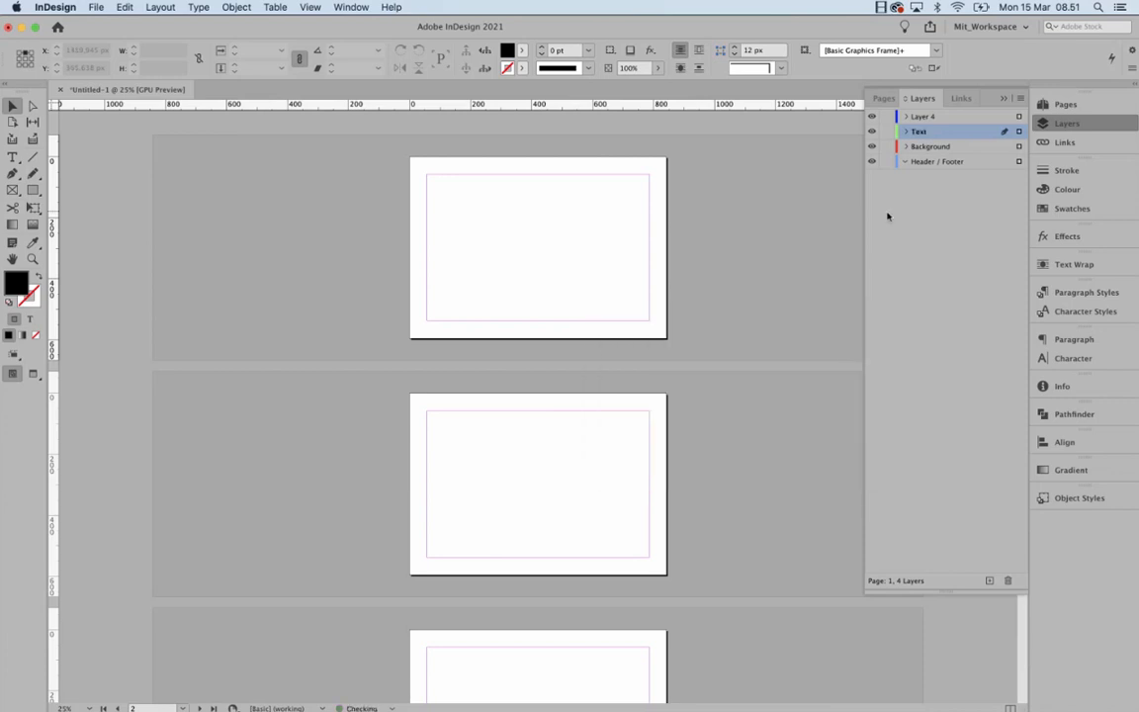
# - Rename Layer 4 as "Graphics"
pyautogui.doubleClick(917, 118)
pyautogui.moveTo(720, 336); pyautogui.dragTo(811, 330)
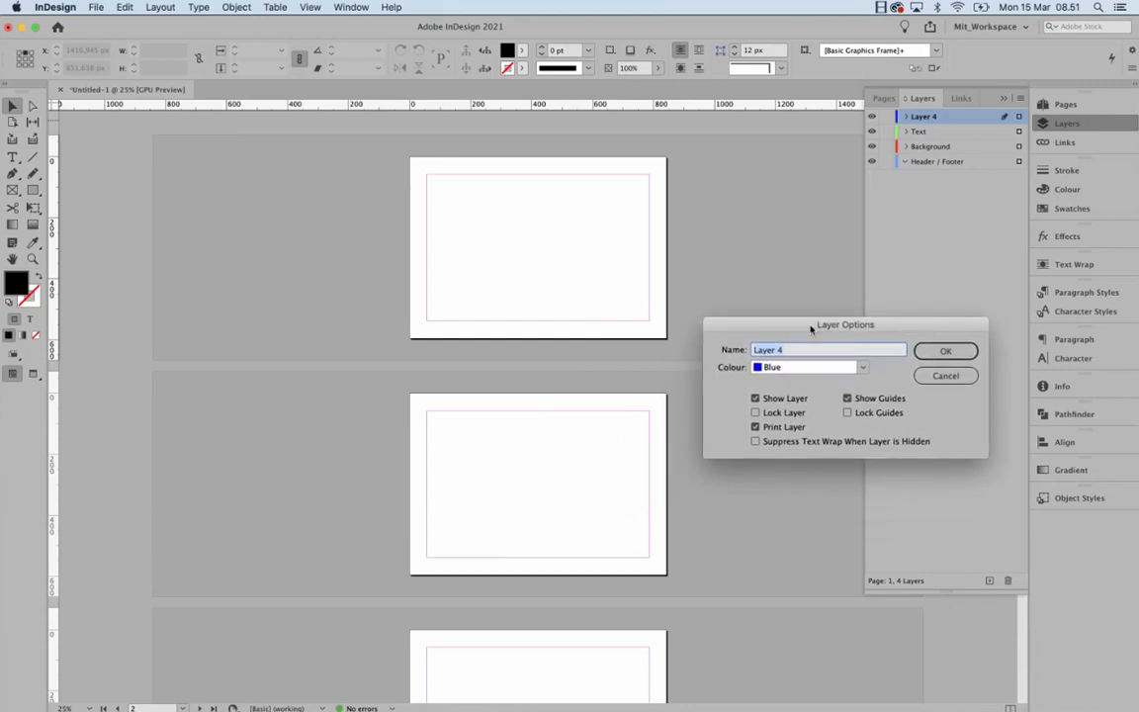
pyautogui.write('Pic')
pyautogui.press('BackSpace')
pyautogui.press('BackSpace')
pyautogui.press('BackSpace')
pyautogui.press('BackSpace')
pyautogui.write('Images')
pyautogui.press('BackSpace')
pyautogui.press('BackSpace')
pyautogui.press('BackSpace')
pyautogui.write('Graphi')
pyautogui.moveTo(811, 329); pyautogui.dragTo(803, 308)
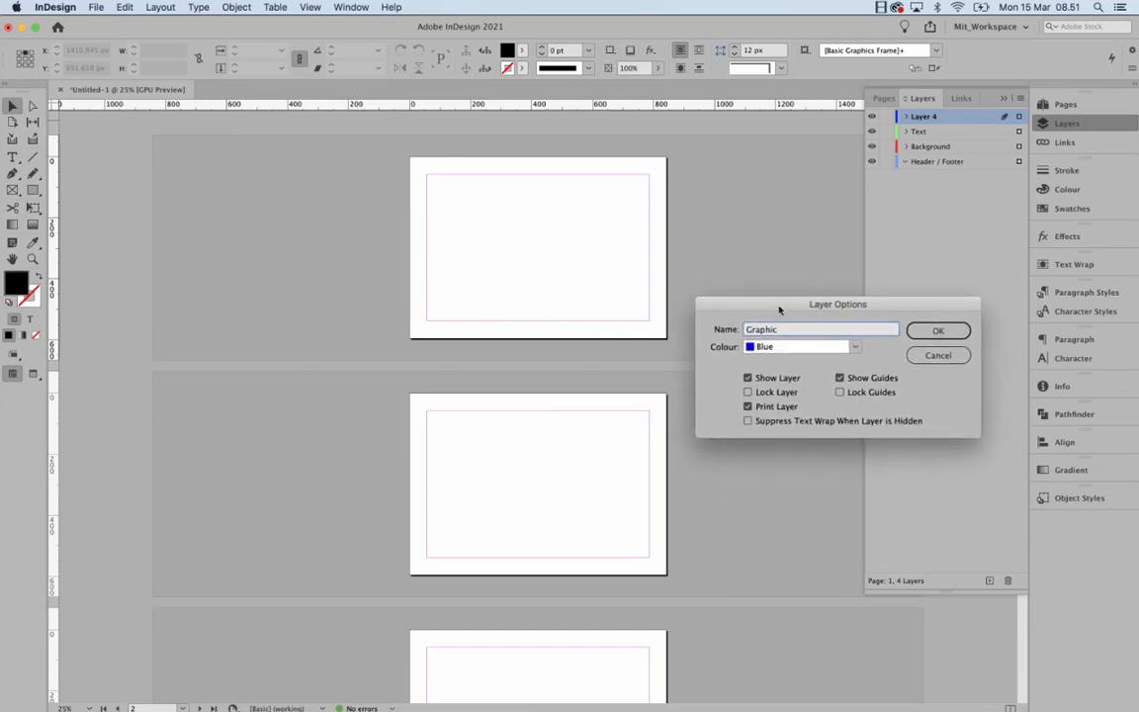
pyautogui.moveTo(779, 309)
pyautogui.mouseDown()
pyautogui.moveTo(779, 296)
pyautogui.moveTo(782, 310)
pyautogui.mouseUp()
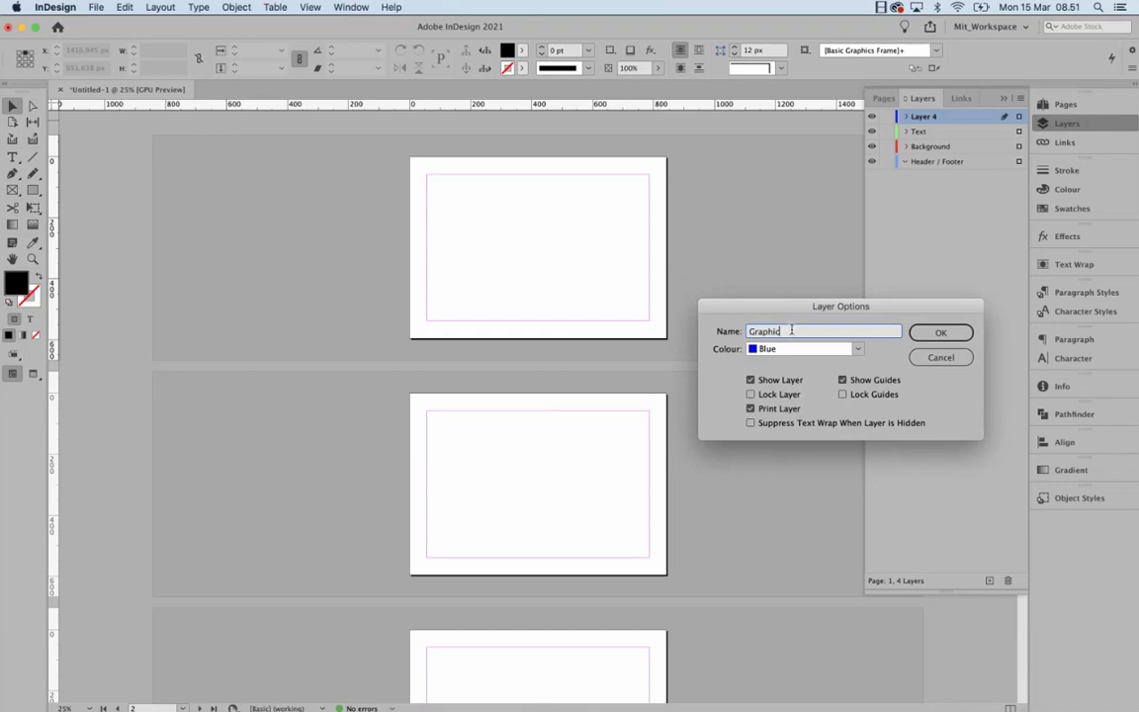
pyautogui.click(937, 325)
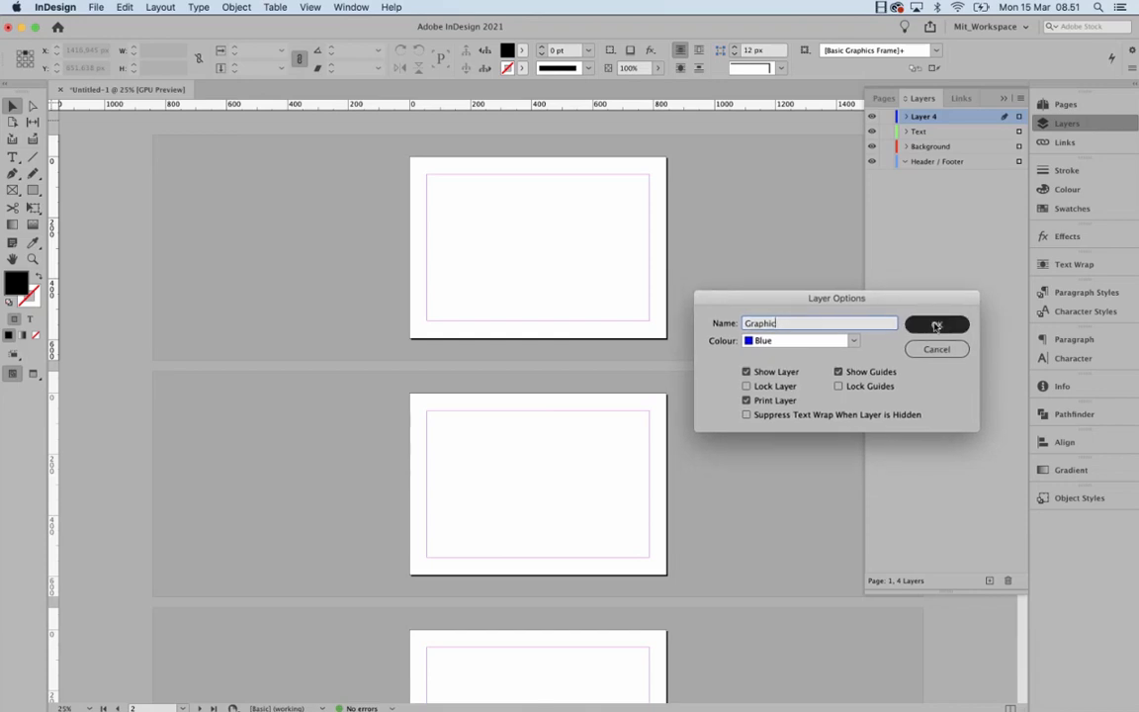
pyautogui.write('s')
pyautogui.click(920, 328)
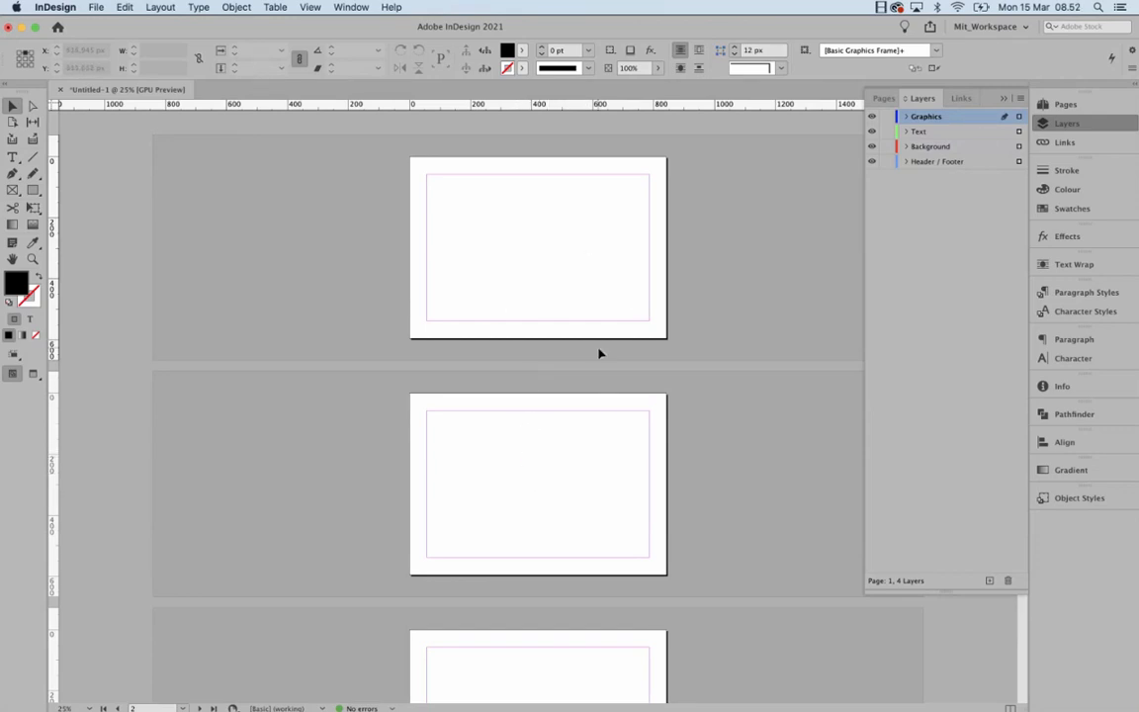
# - Make the Header / Footer layer active and open the A-Master page for editing
pyautogui.click(940, 161)
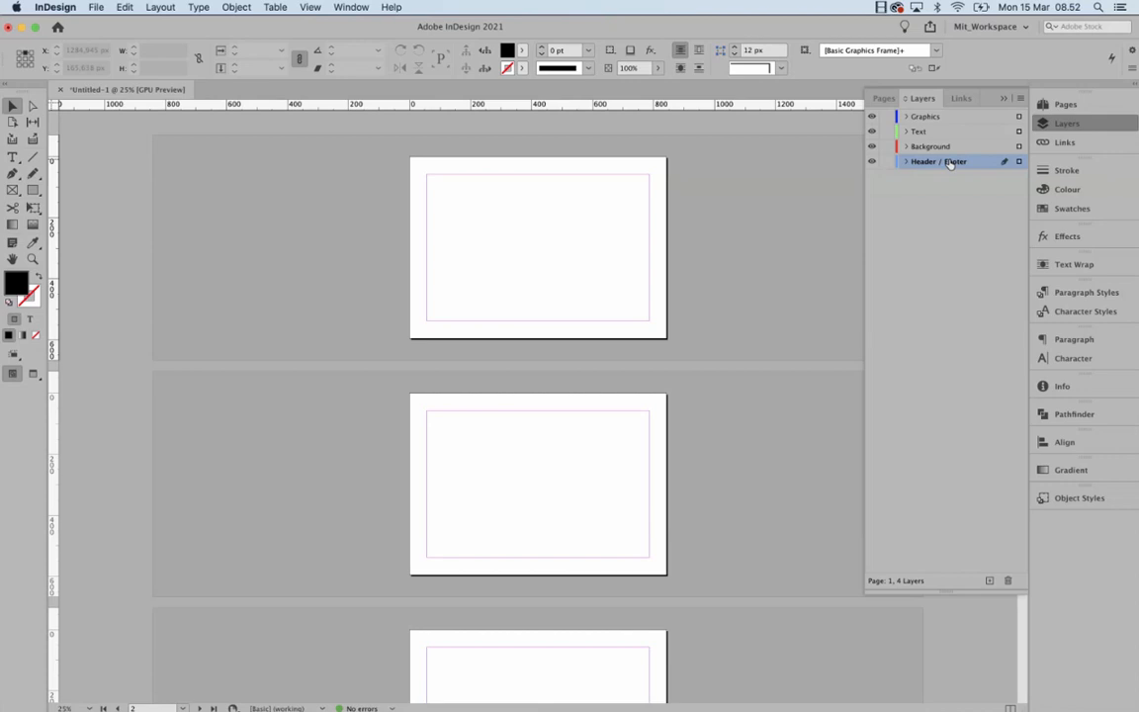
pyautogui.click(1063, 104)
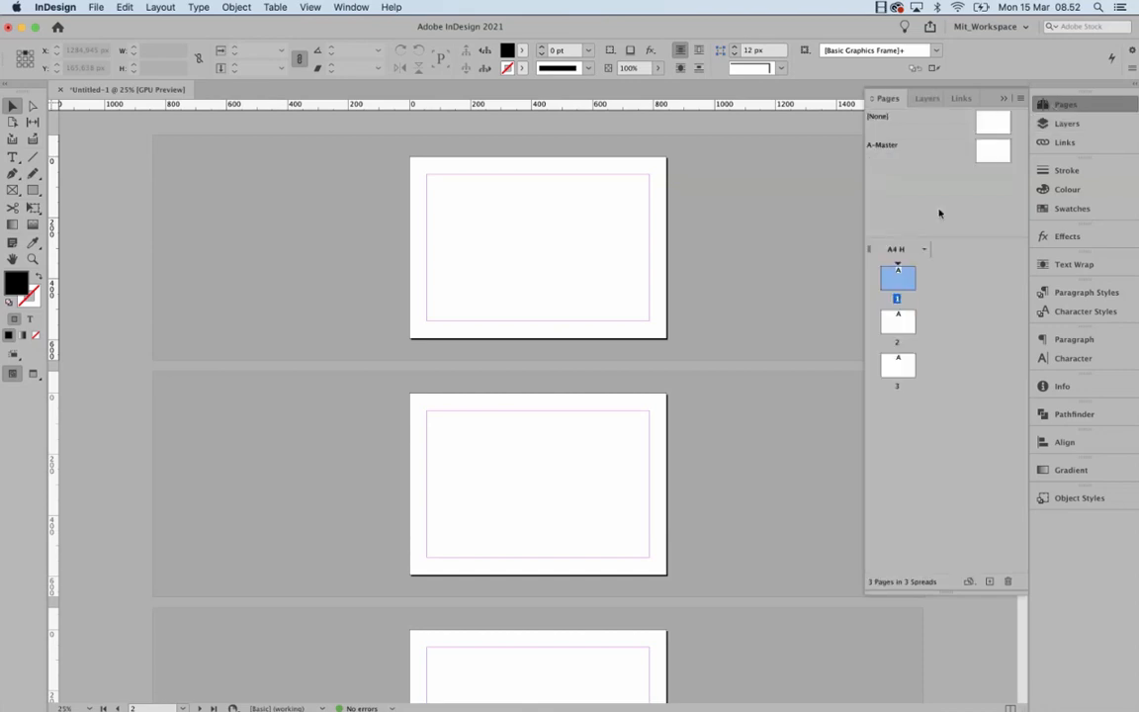
pyautogui.doubleClick(989, 153)
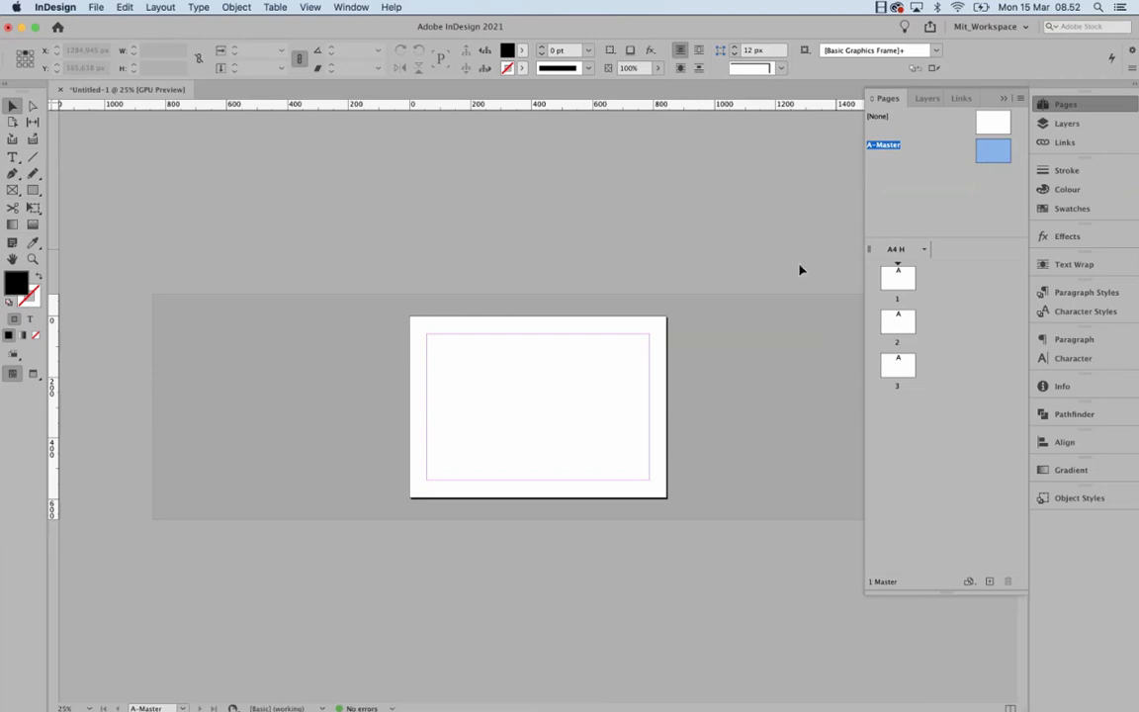
pyautogui.press('super+minus')
pyautogui.press('super+equal')
pyautogui.press('super+equal')
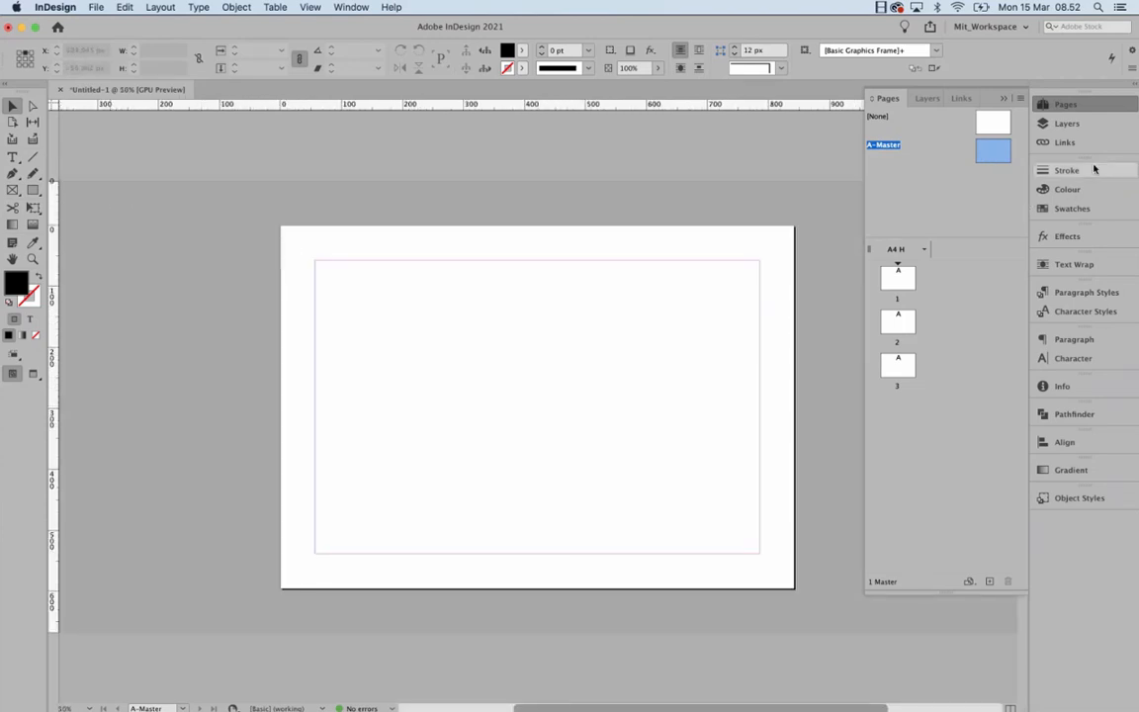
pyautogui.click(1066, 123)
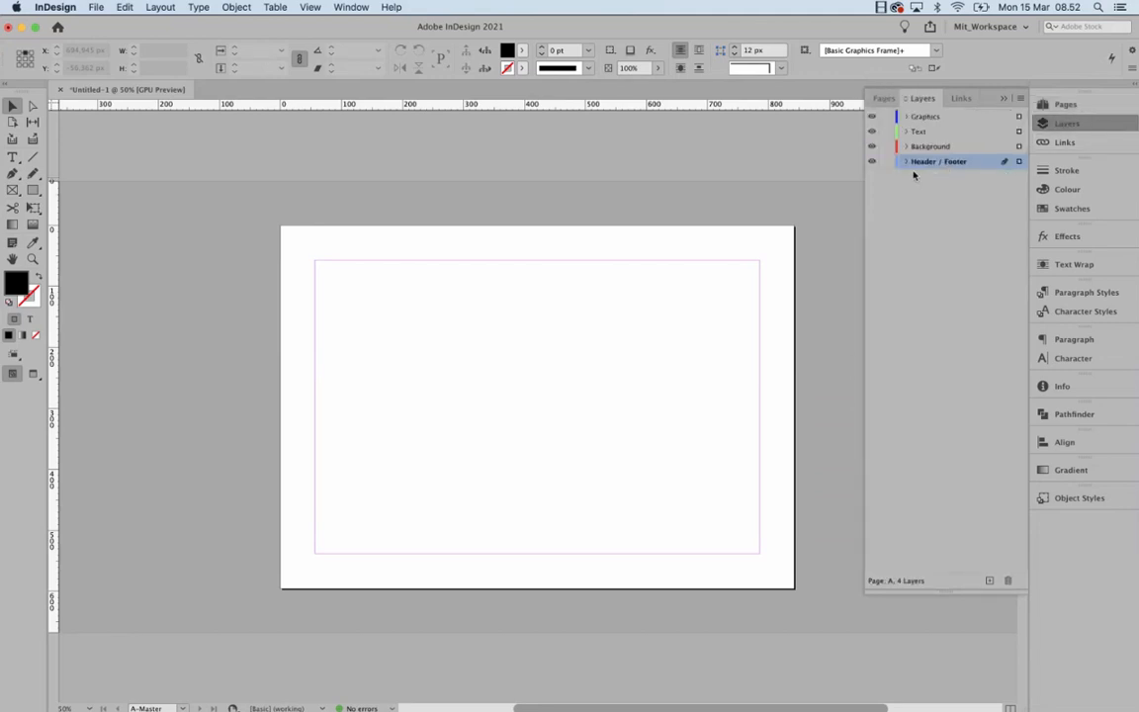
# - Draw a full-width header rectangle about 842 by 57 px on A-Master, from the page's upper edge down to the margin guide
pyautogui.click(33, 190)
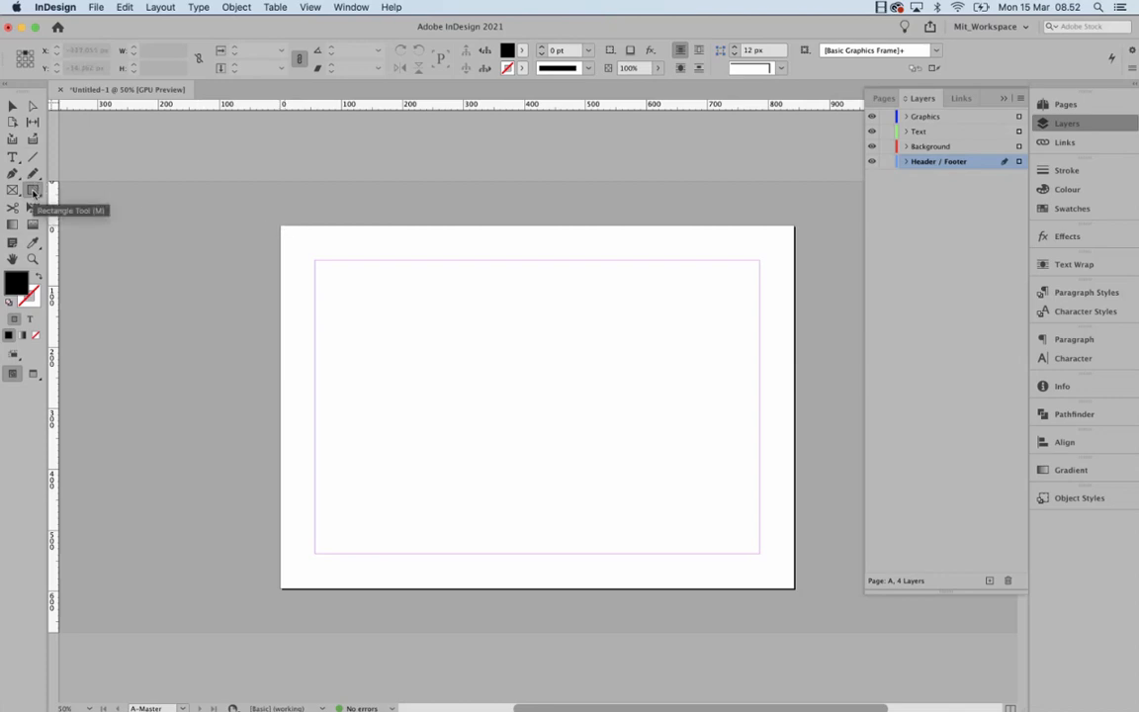
pyautogui.moveTo(286, 231); pyautogui.dragTo(794, 262)
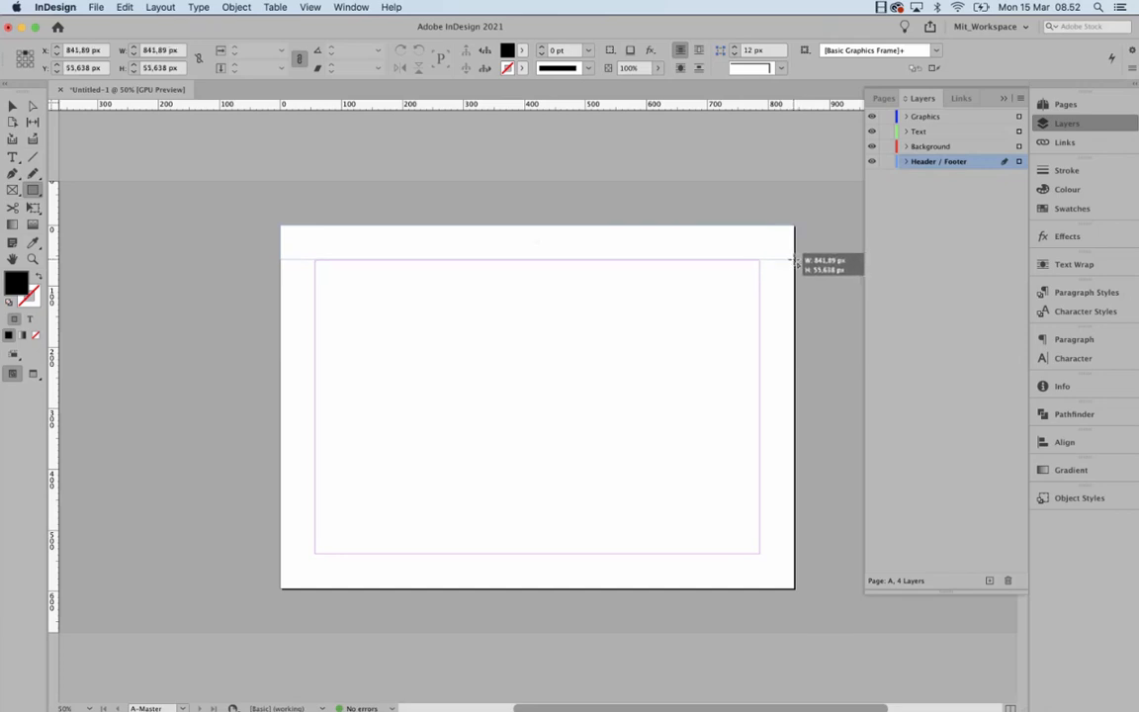
pyautogui.moveTo(793, 260); pyautogui.dragTo(793, 259)
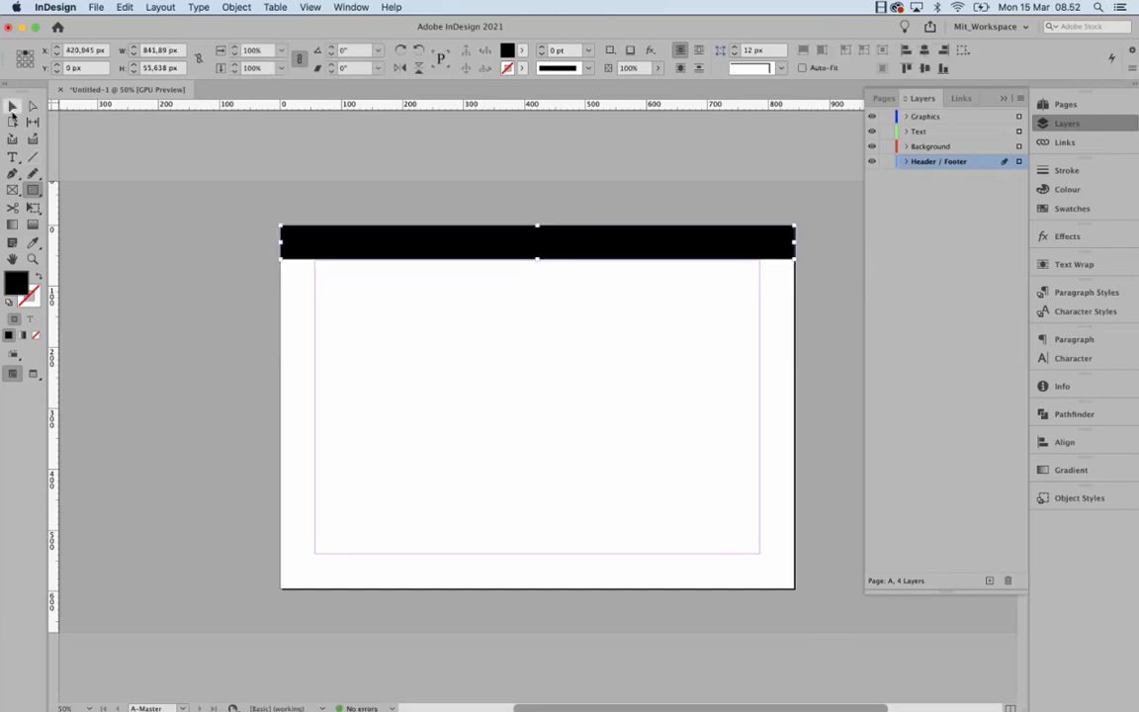
pyautogui.click(13, 109)
pyautogui.moveTo(537, 257); pyautogui.dragTo(538, 260)
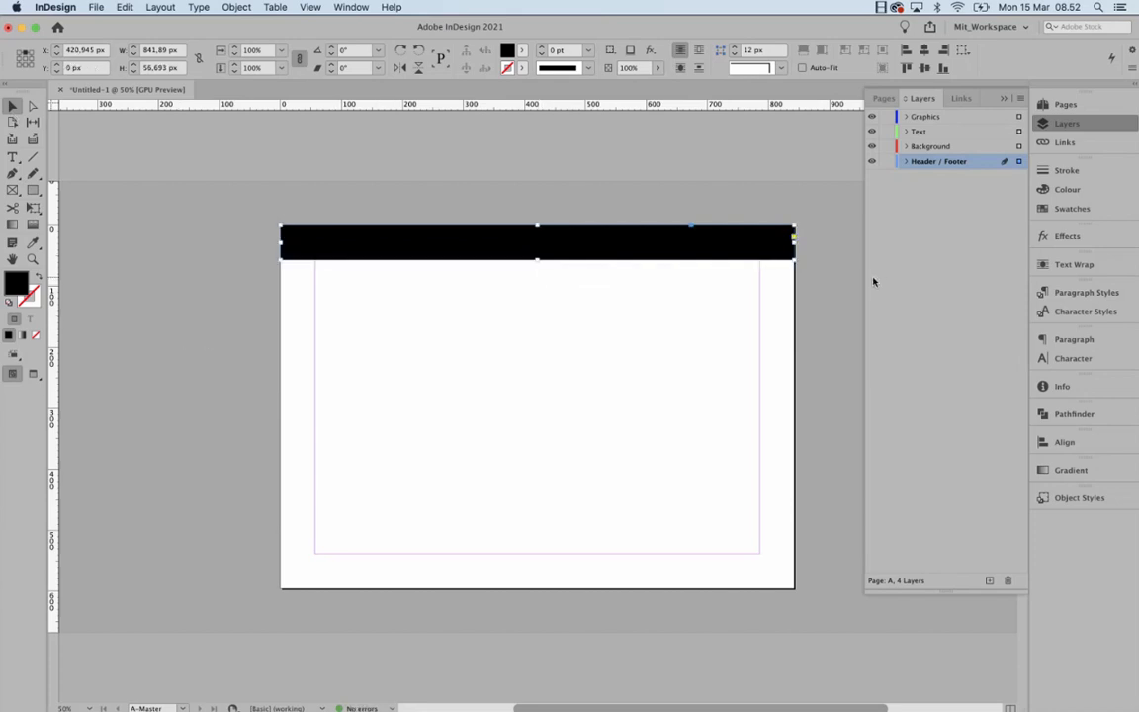
# - Starting from RGB Red, create the swatch "My Orange Swatch" with red 255, green 130, blue 0 as the header rectangle's fill
pyautogui.click(1046, 209)
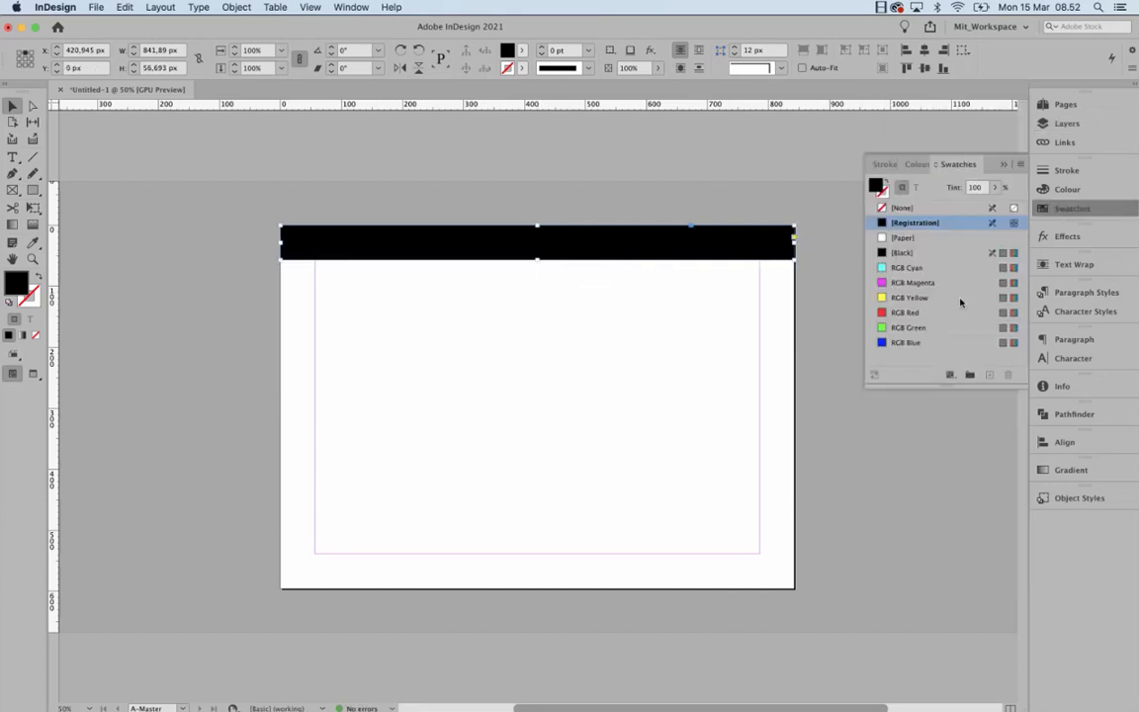
pyautogui.click(906, 313)
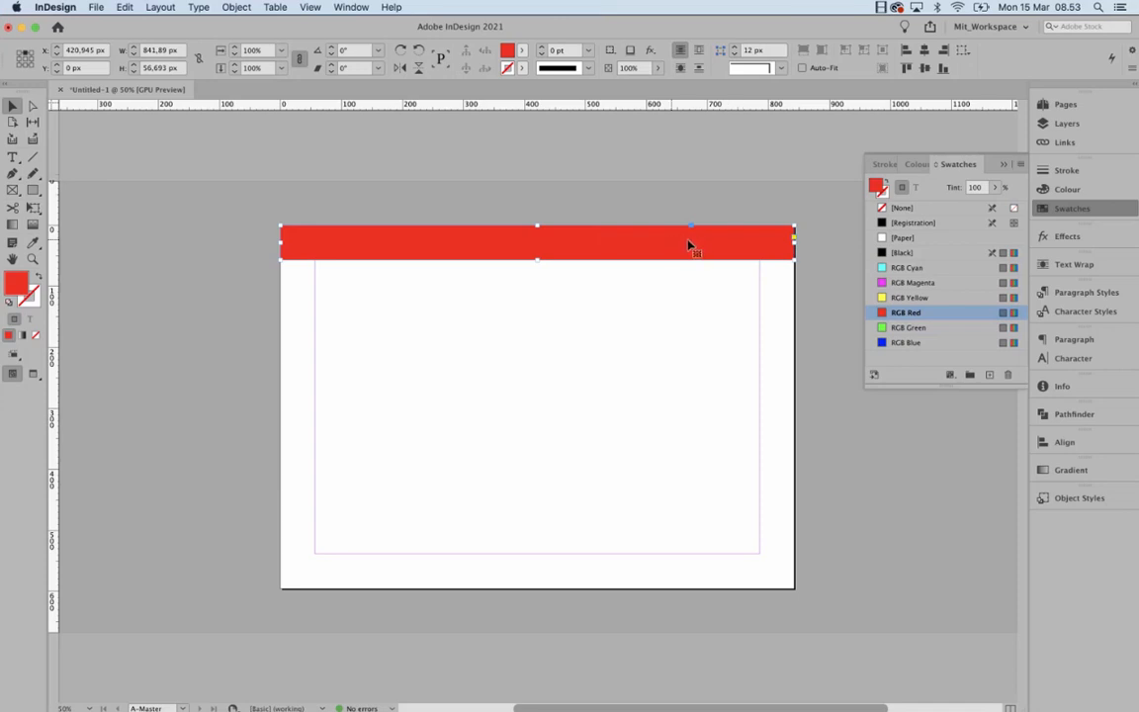
pyautogui.click(1021, 168)
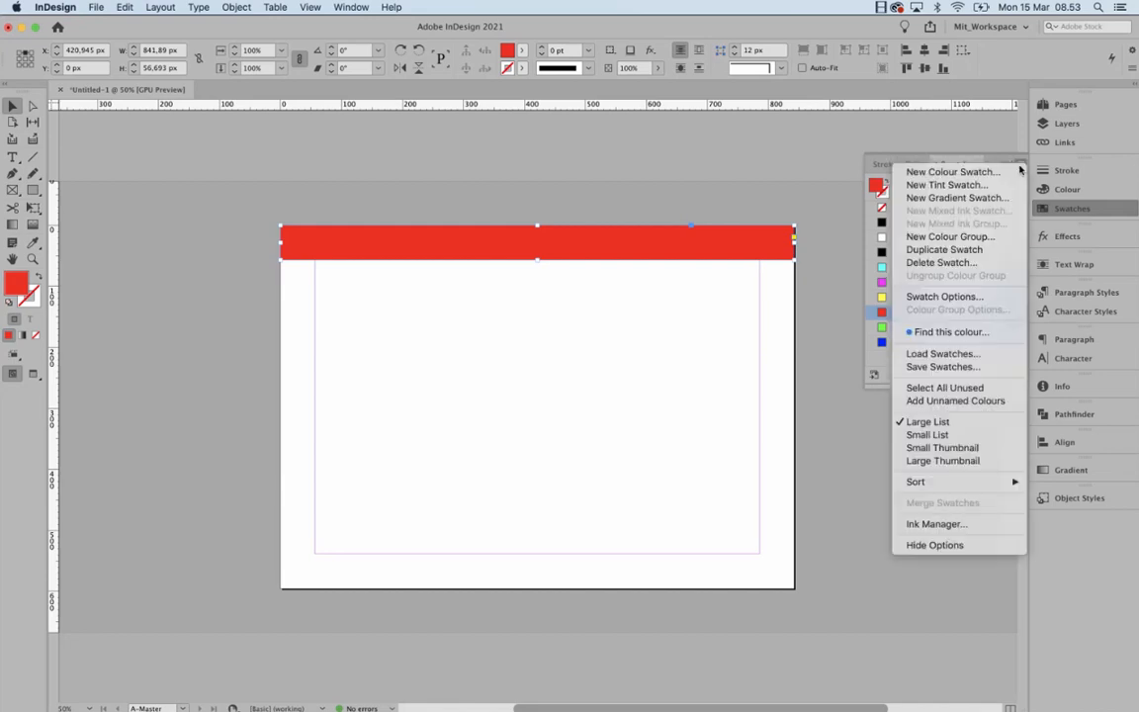
pyautogui.click(967, 175)
pyautogui.moveTo(491, 354); pyautogui.dragTo(532, 358)
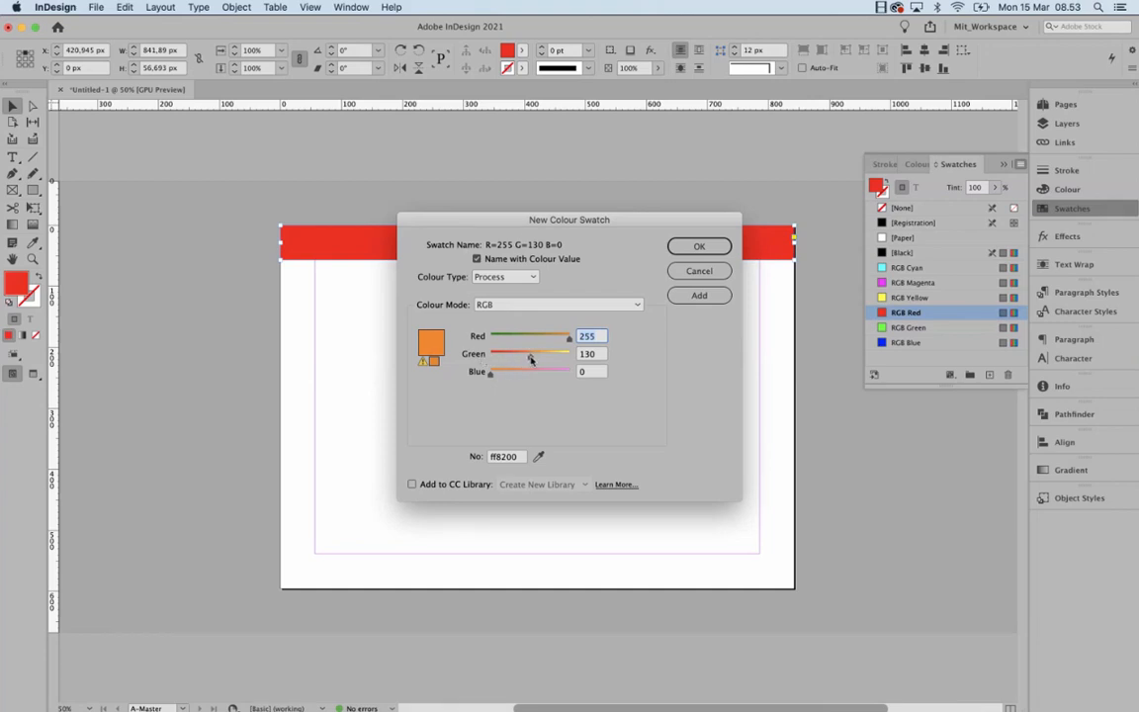
pyautogui.click(478, 259)
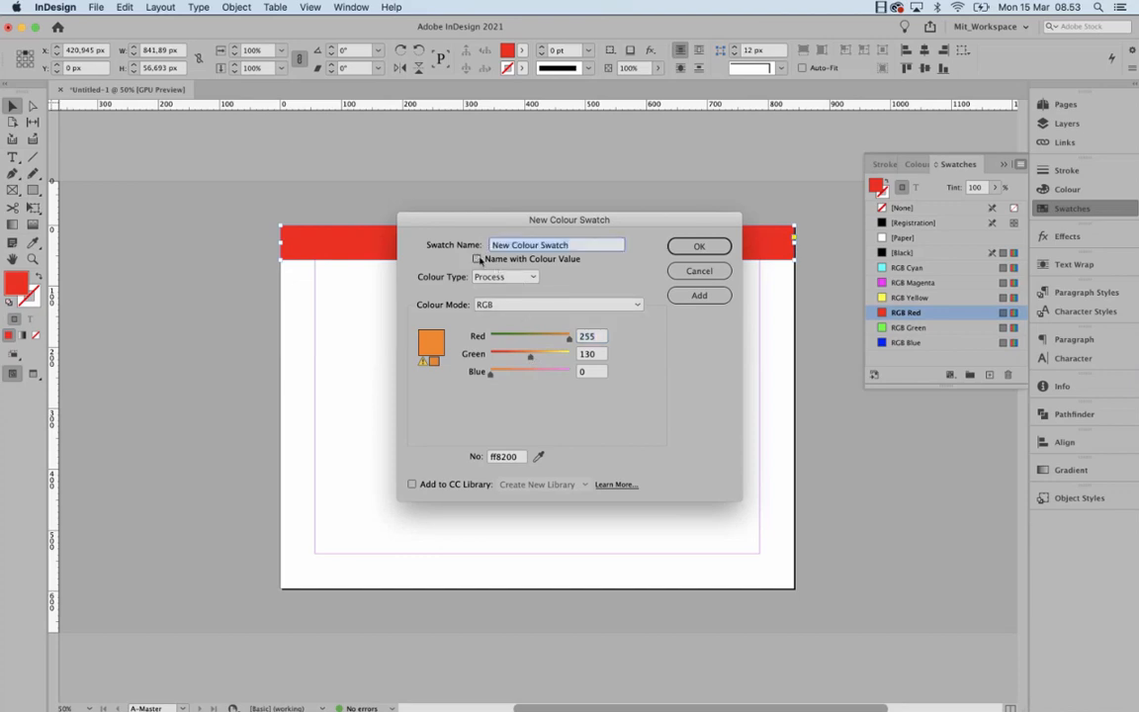
pyautogui.click(477, 259)
pyautogui.click(477, 259)
pyautogui.write('My Orange')
pyautogui.click(699, 244)
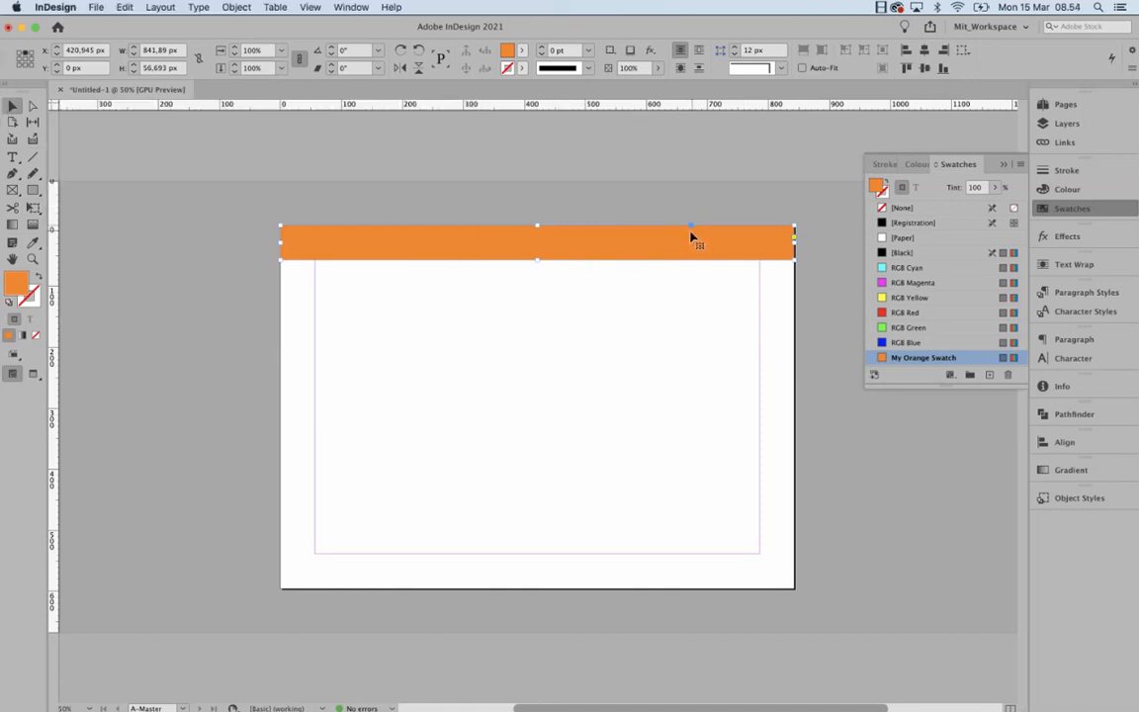
# - Lengthen the Swatches panel to make room for more swatches
pyautogui.click(1019, 165)
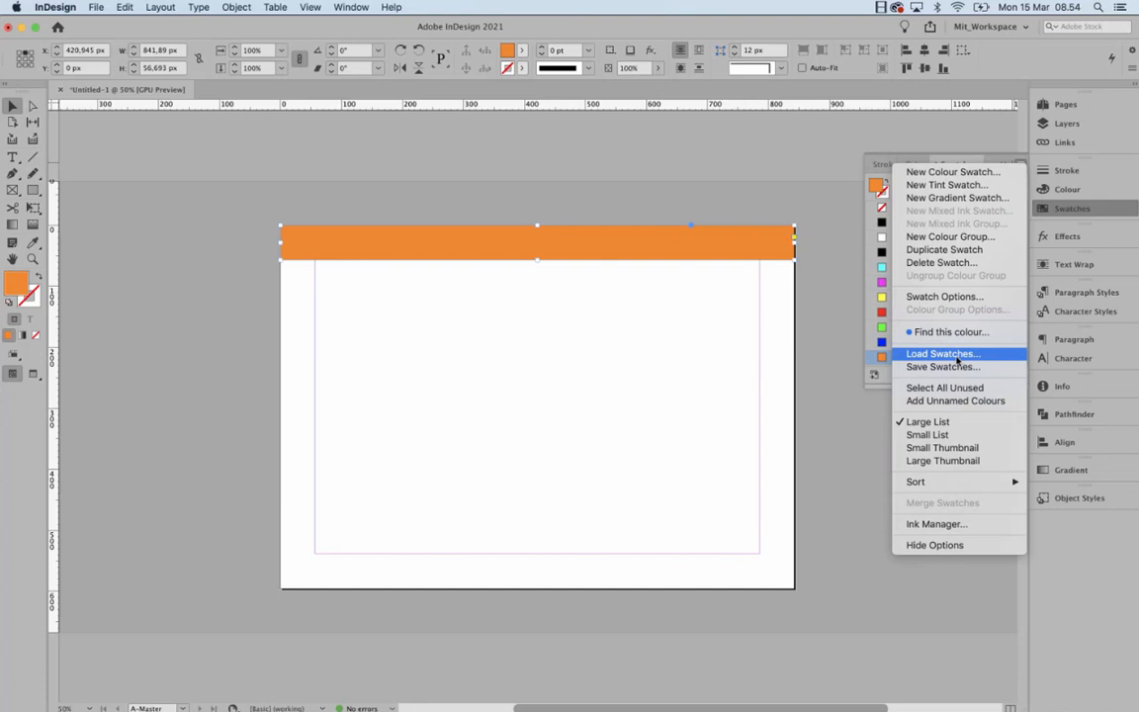
pyautogui.click(888, 385)
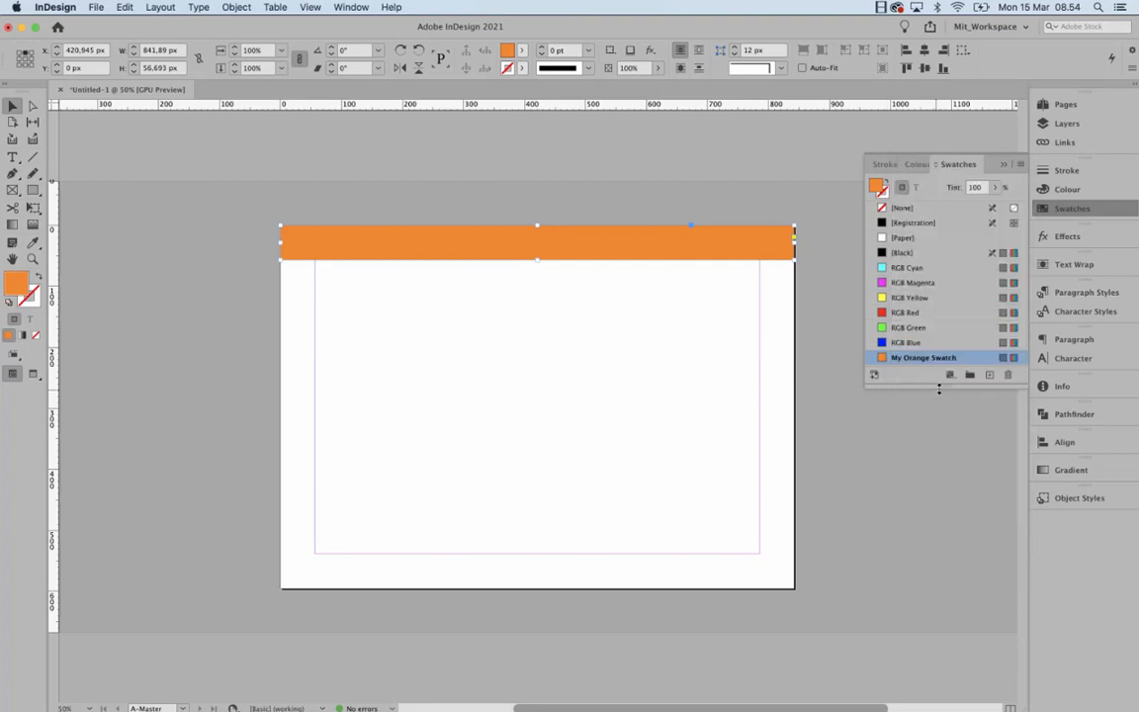
pyautogui.moveTo(927, 390); pyautogui.dragTo(947, 521)
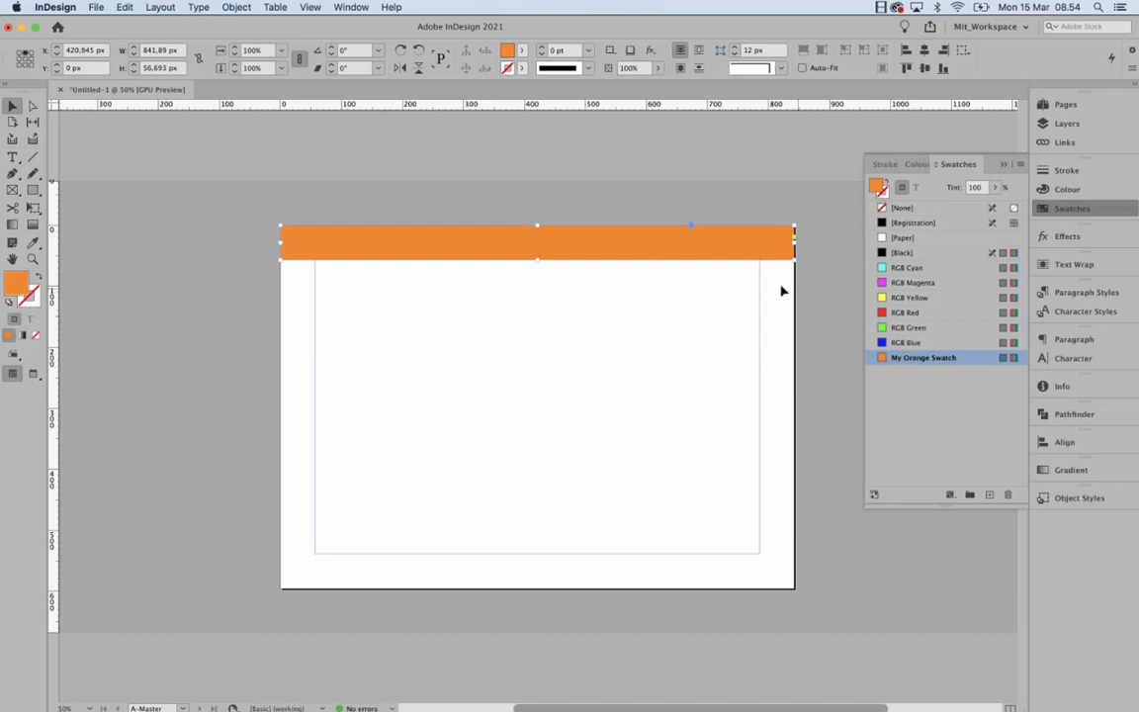
pyautogui.click(1020, 164)
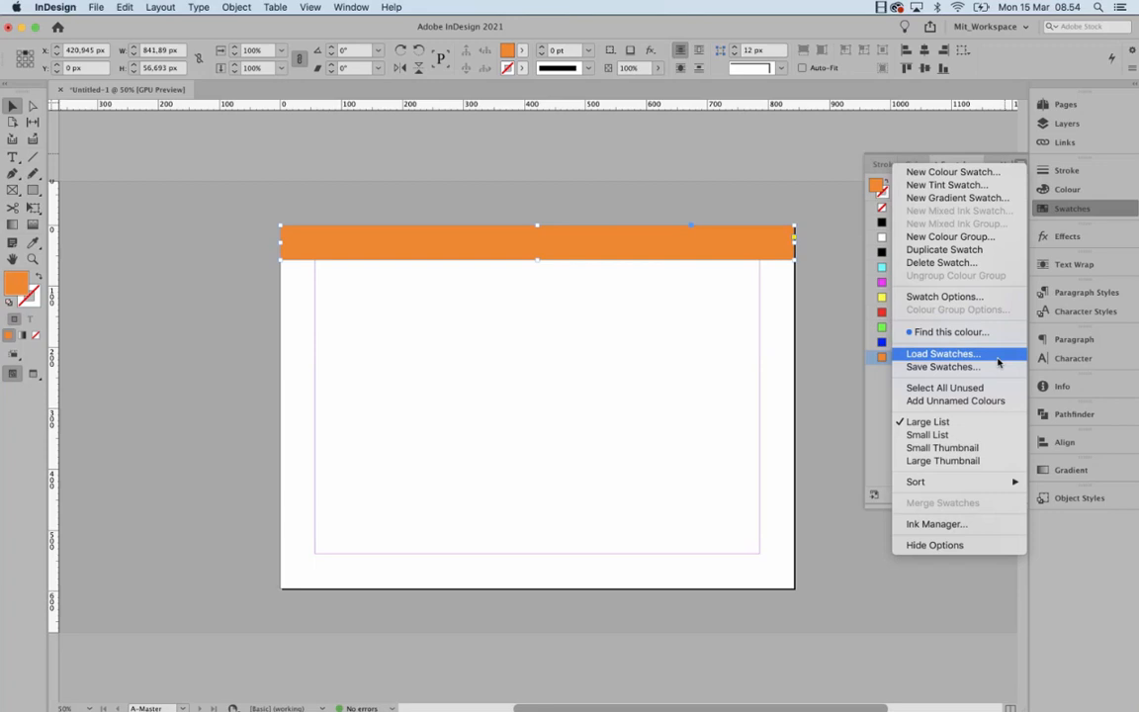
pyautogui.click(1020, 165)
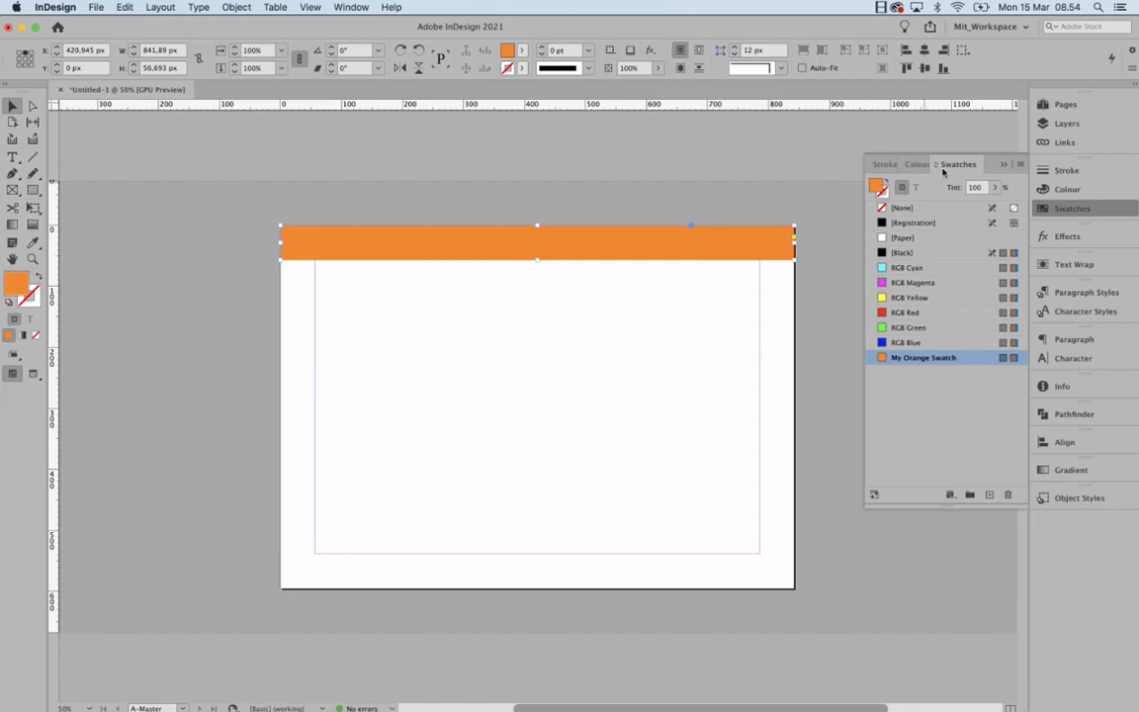
# - Draw a full-width footer rectangle about 842 by 39 px on A-Master, with its upper edge at the bottom margin guide
pyautogui.click(1065, 122)
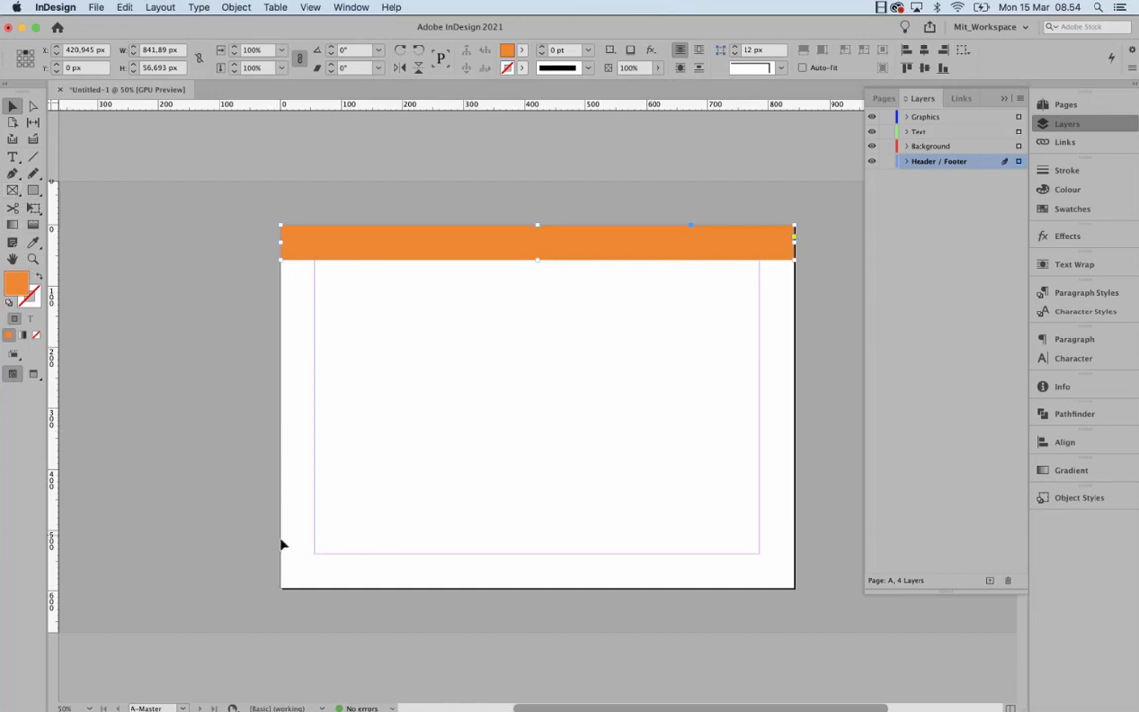
pyautogui.press('m')
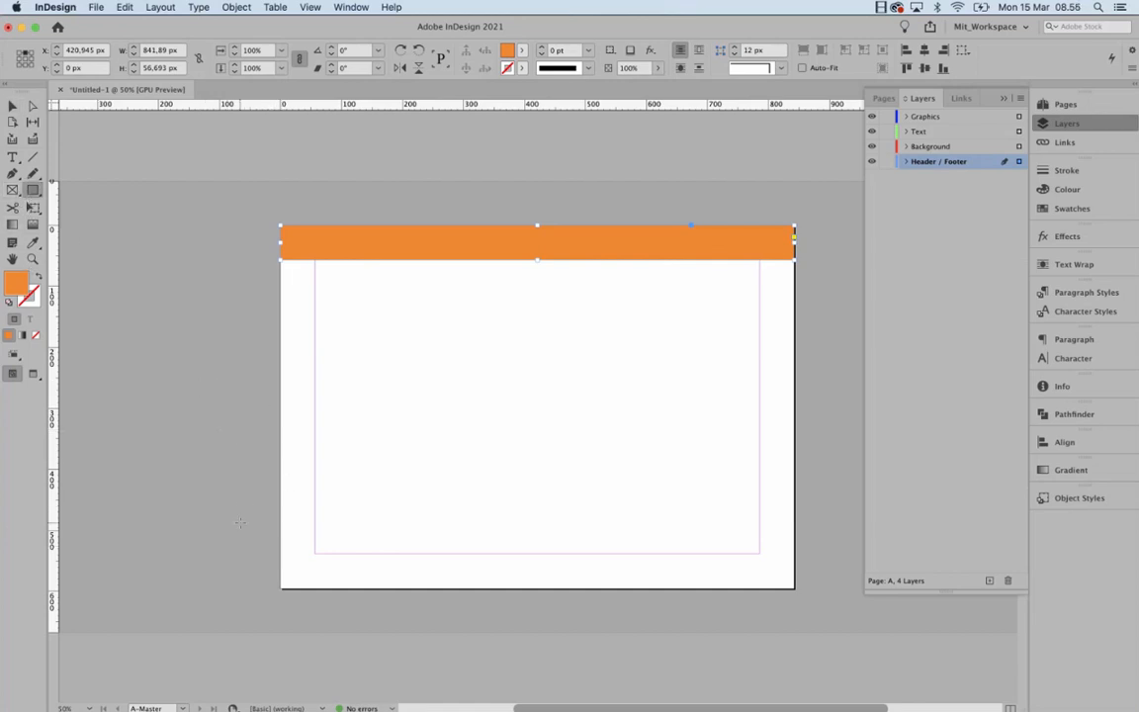
pyautogui.moveTo(280, 558); pyautogui.dragTo(793, 589)
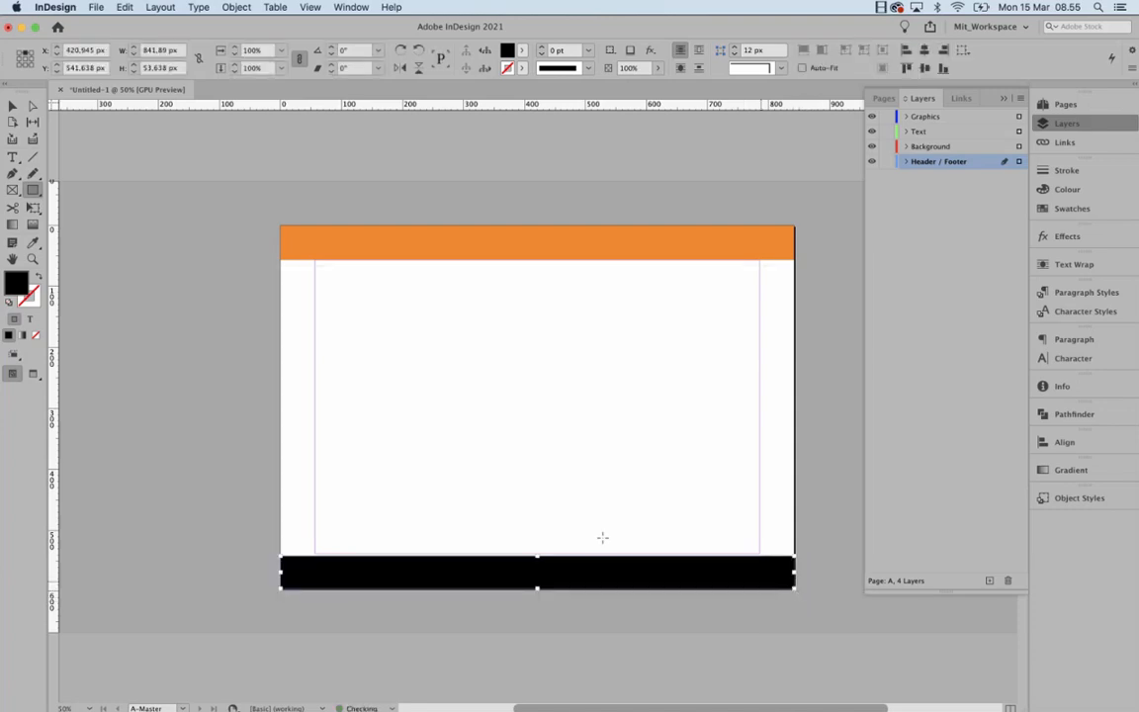
pyautogui.click(11, 105)
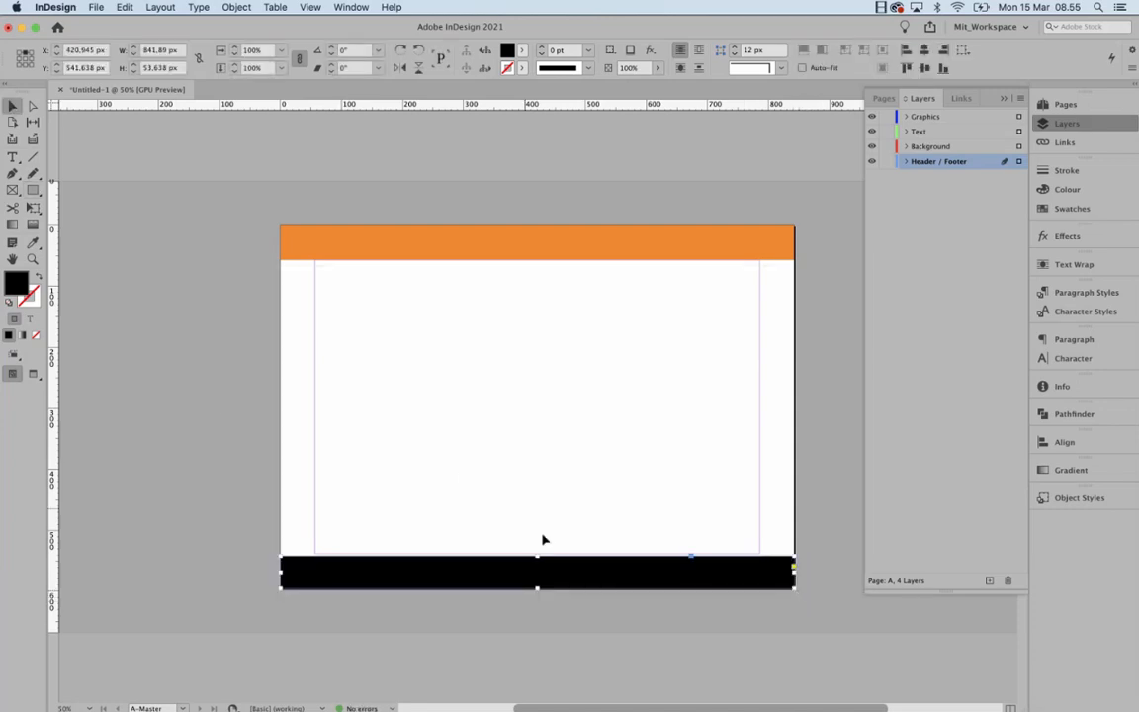
pyautogui.moveTo(537, 554); pyautogui.dragTo(536, 579)
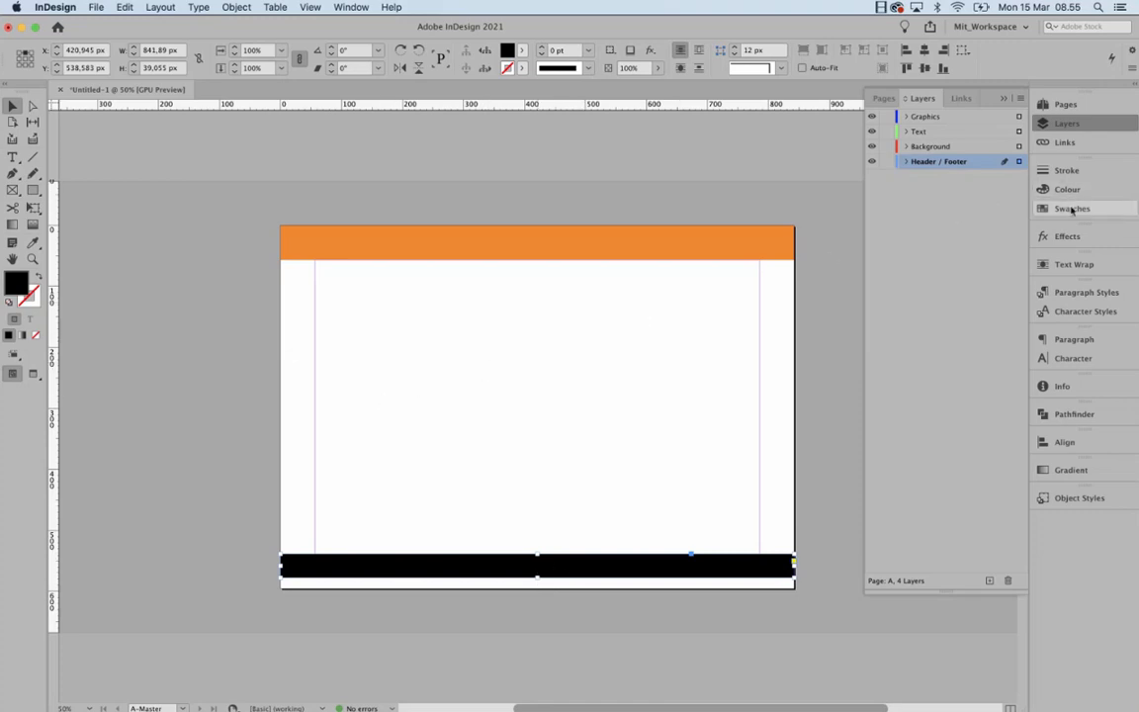
# - Fill the footer rectangle with My Orange Swatch and deselect it
pyautogui.click(1030, 209)
pyautogui.click(900, 358)
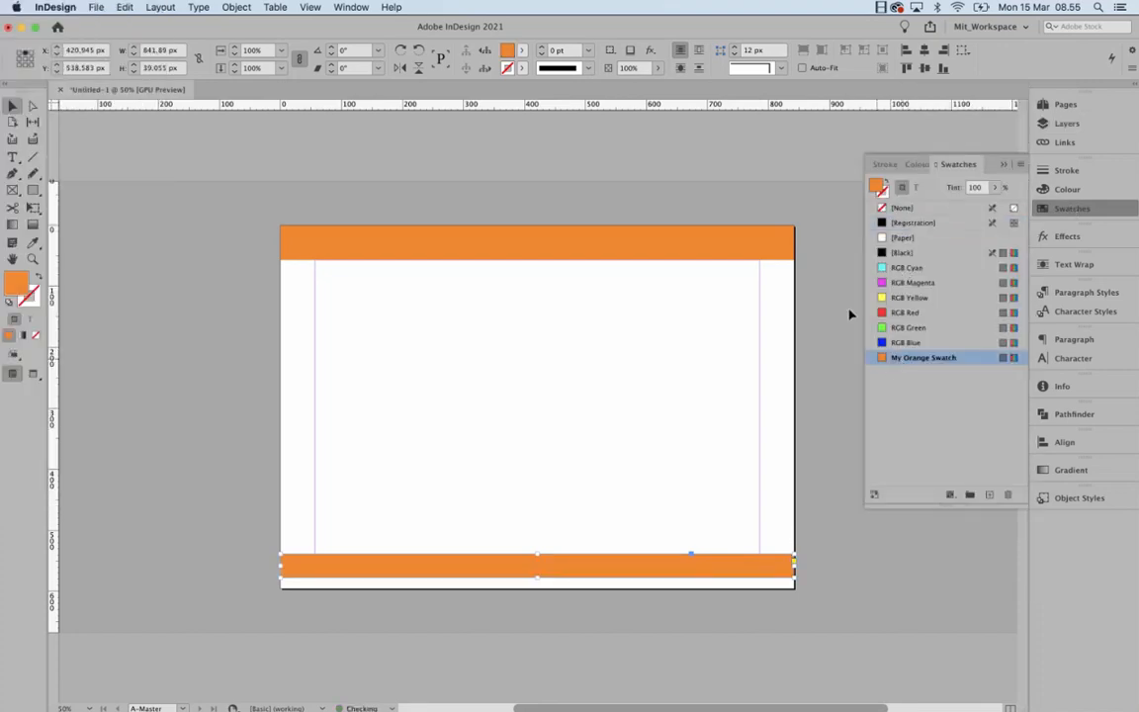
pyautogui.click(692, 180)
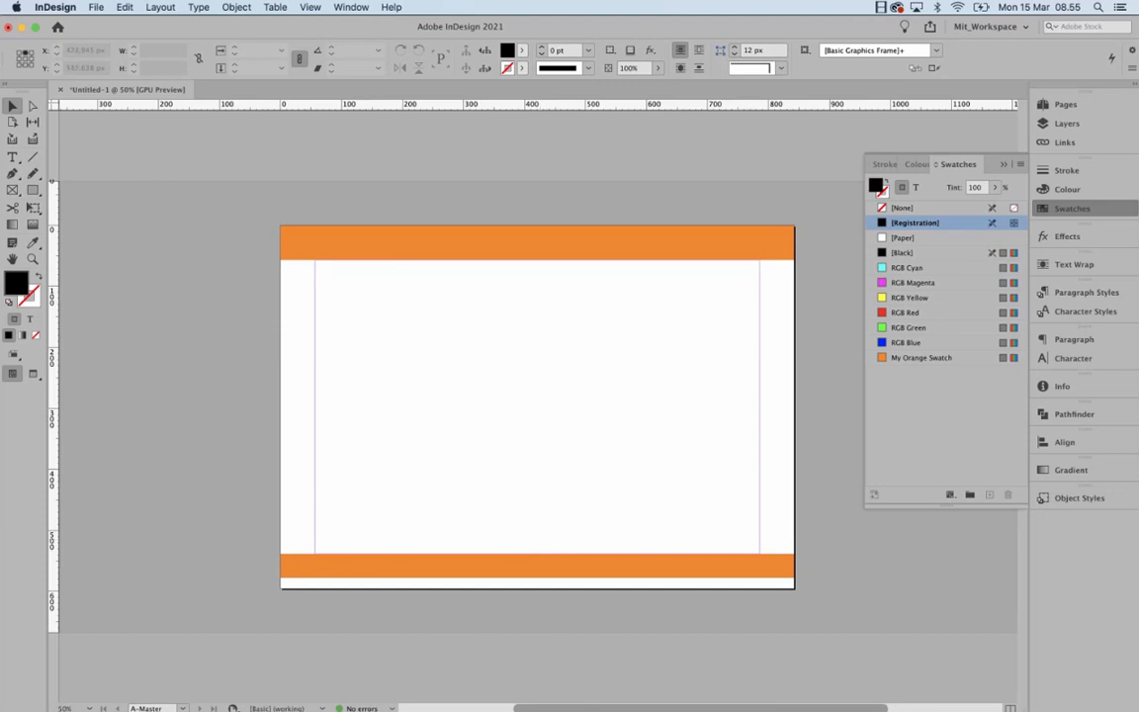
# - Switch to Acrobat and examine the header layout, page titles and page numbers in UCN Designmanual 2015.pdf up to page 9
pyautogui.click(474, 697)
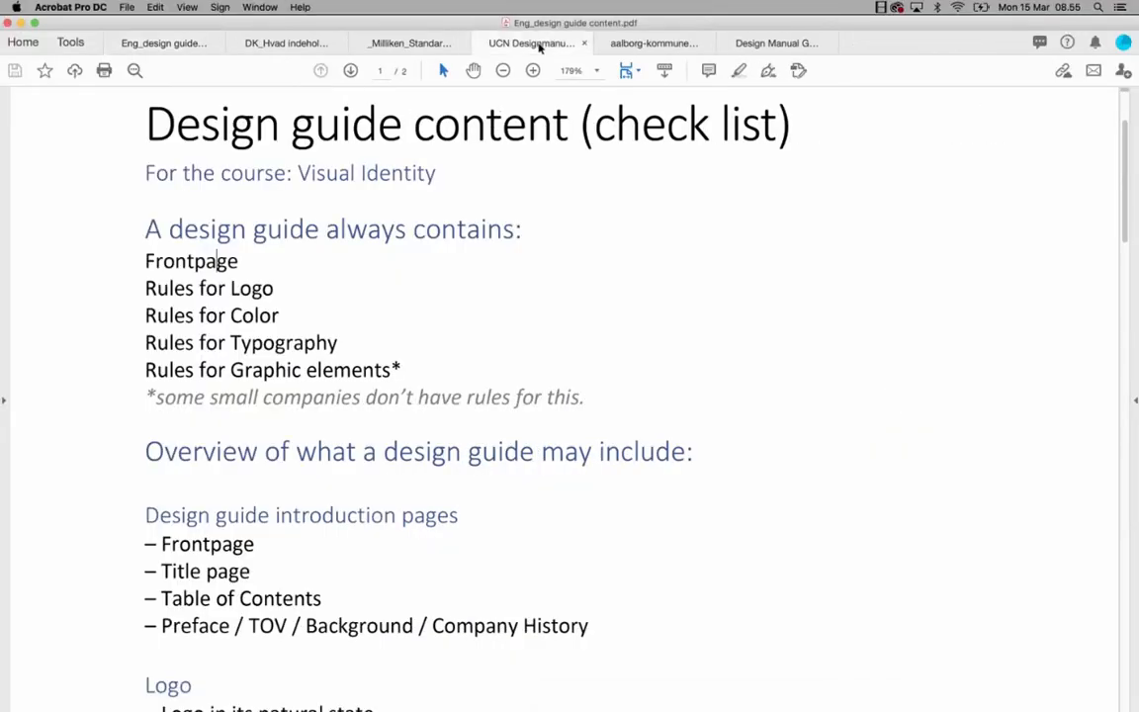
pyautogui.click(524, 43)
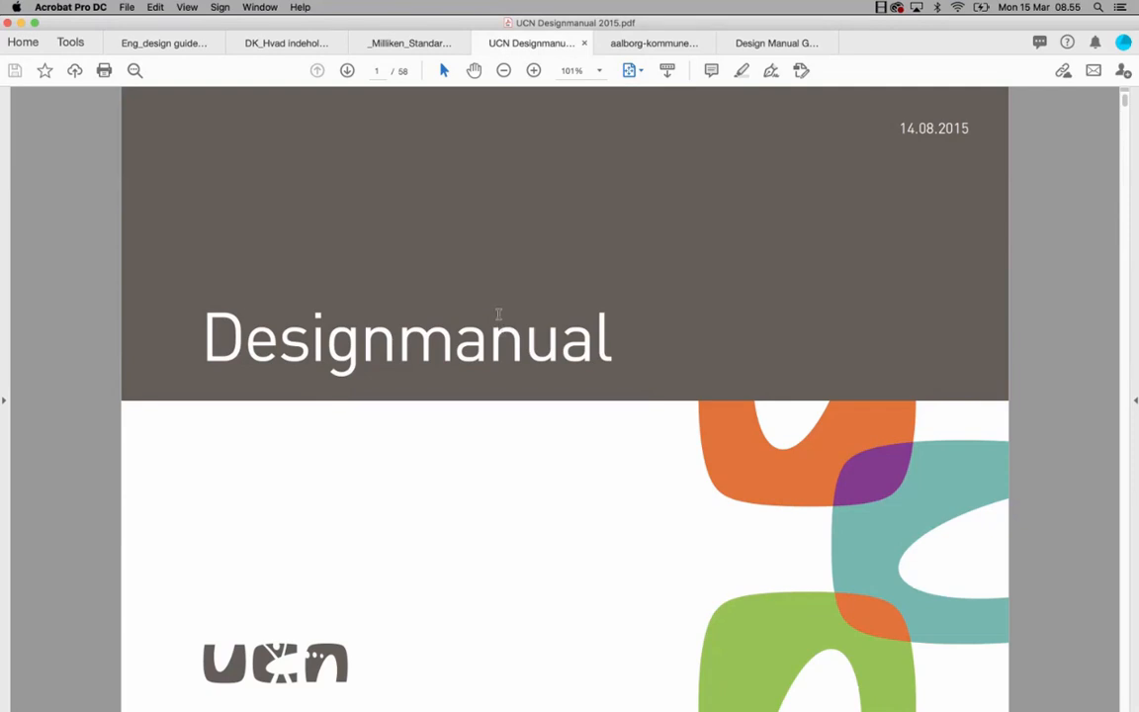
pyautogui.press('Right')
pyautogui.press('Right')
pyautogui.press('Right')
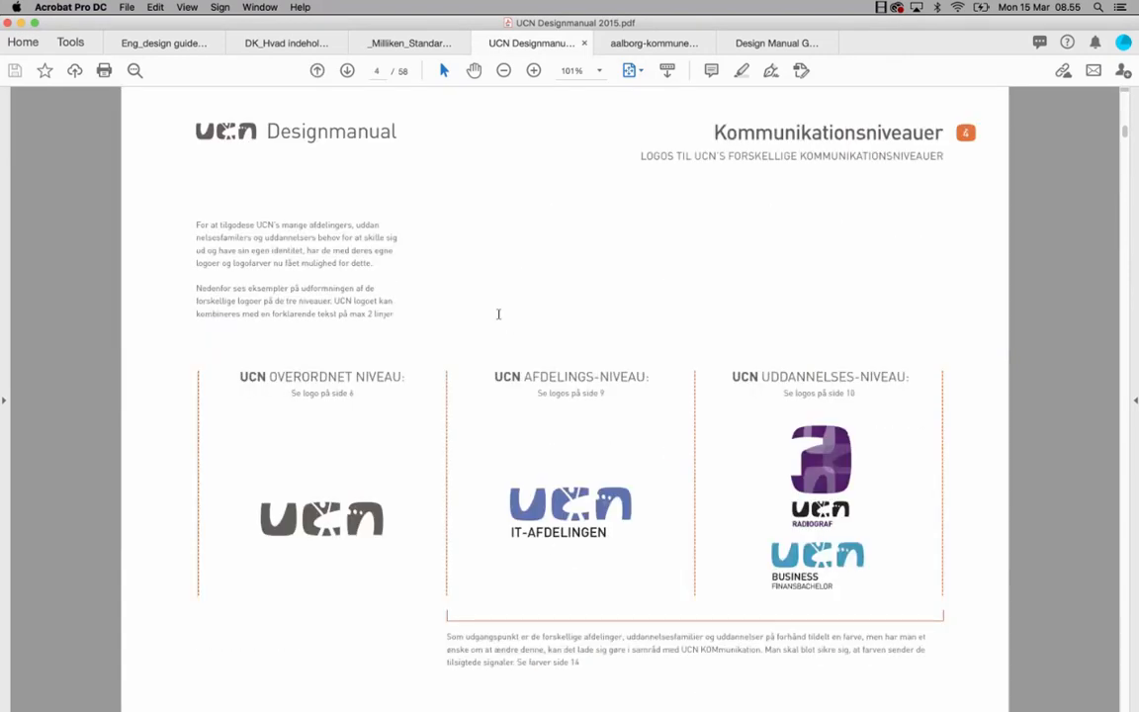
pyautogui.press('Right')
pyautogui.press('Left')
pyautogui.press('Right')
pyautogui.press('Right')
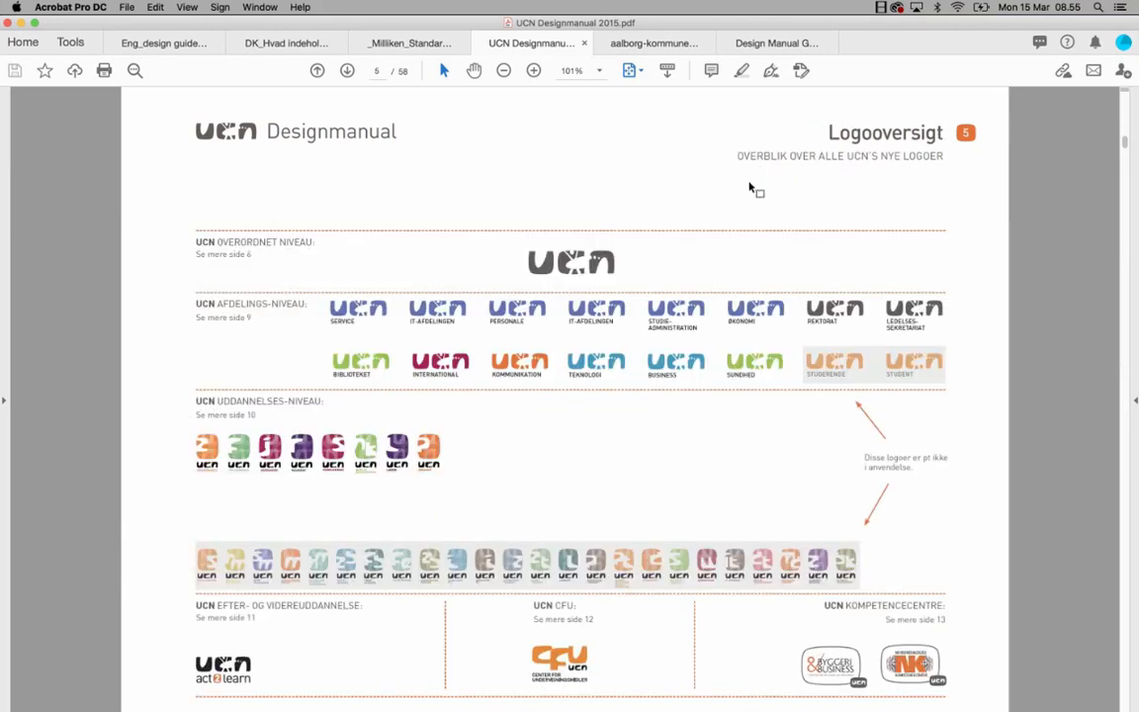
pyautogui.press('Right')
pyautogui.press('Right')
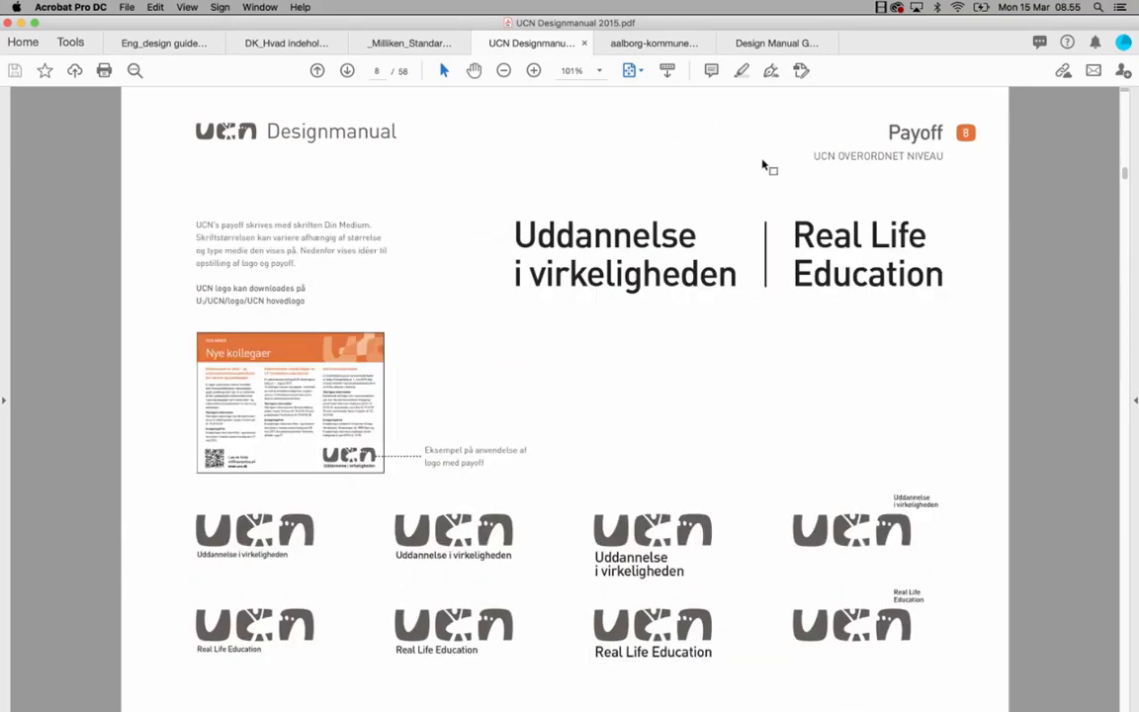
pyautogui.press('Right')
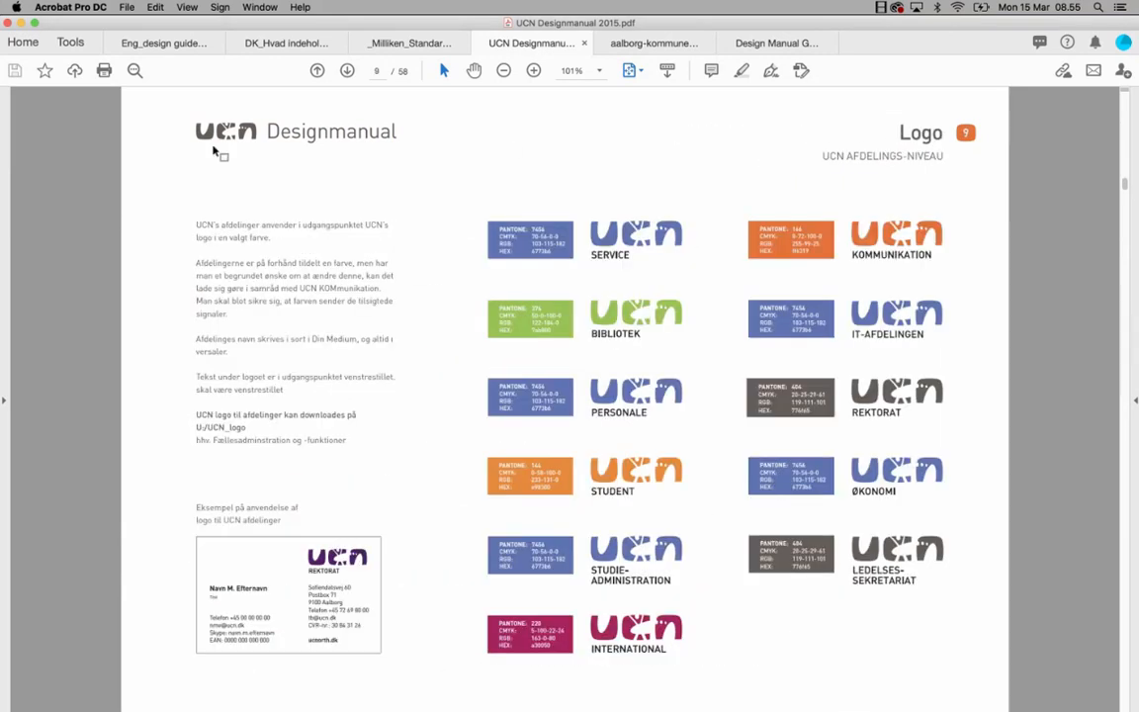
# - Examine the running chapter name, page number and footer text in the Aalborg Kommune design guide up to page 7
pyautogui.click(664, 43)
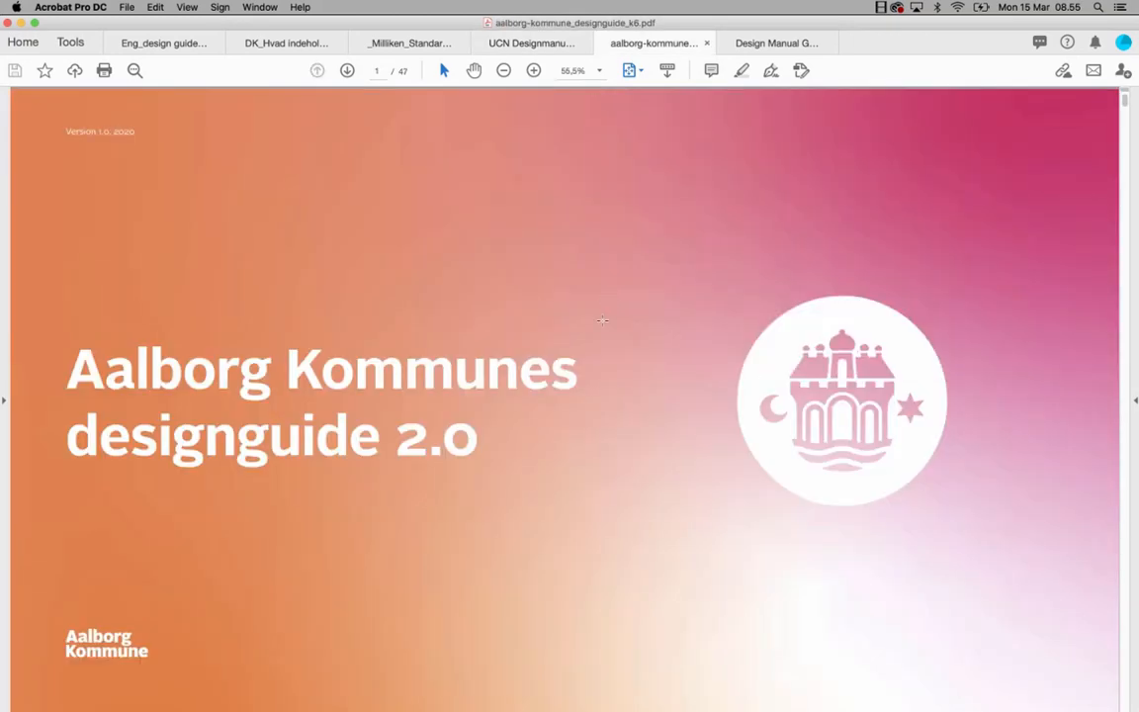
pyautogui.press('Right')
pyautogui.press('Right')
pyautogui.press('Right')
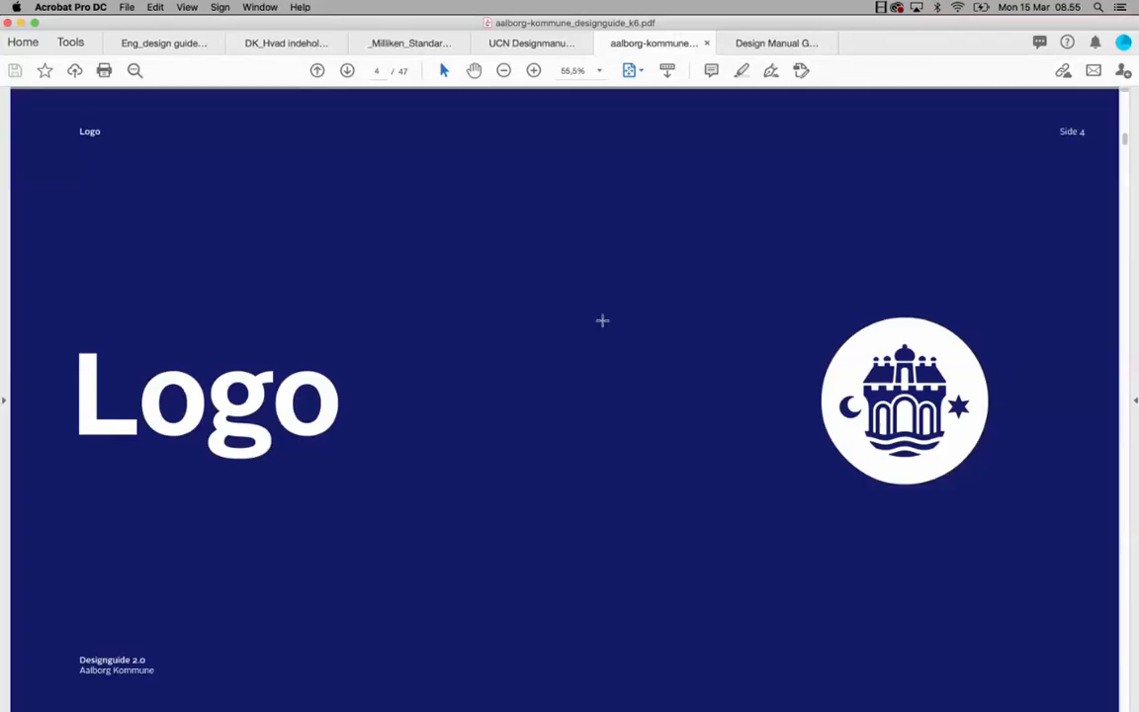
pyautogui.press('Right')
pyautogui.press('Left')
pyautogui.moveTo(84, 126); pyautogui.dragTo(94, 137)
pyautogui.click(94, 142)
pyautogui.press('Right')
pyautogui.press('Right')
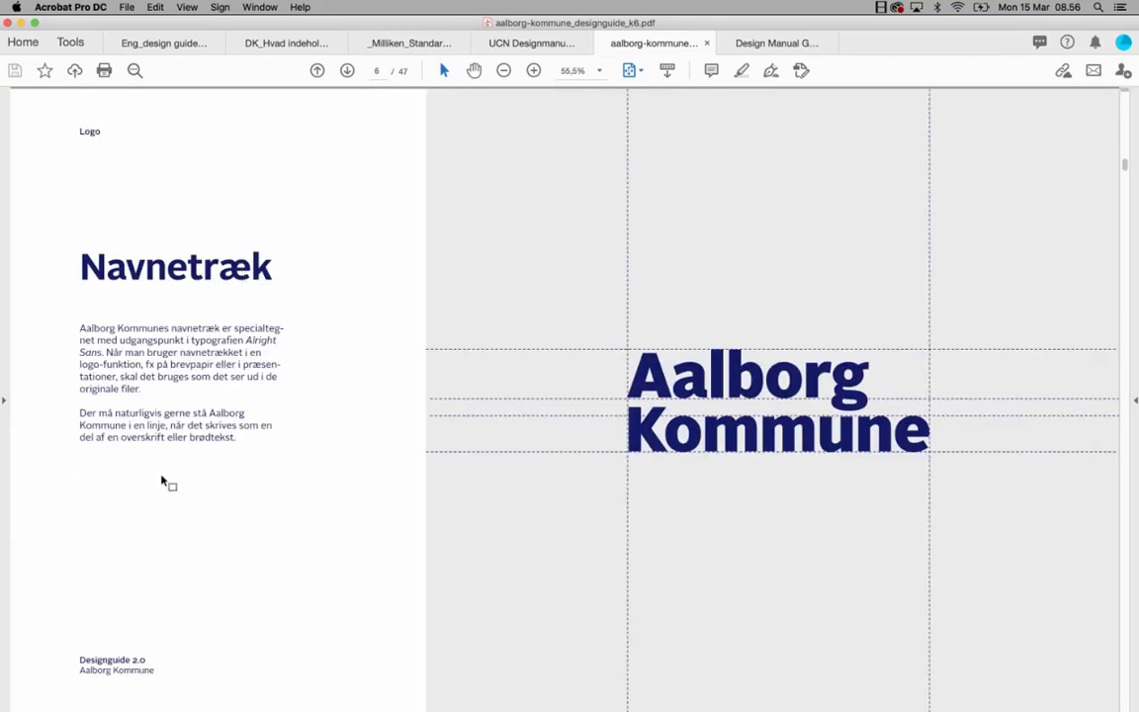
pyautogui.moveTo(79, 655); pyautogui.dragTo(167, 662)
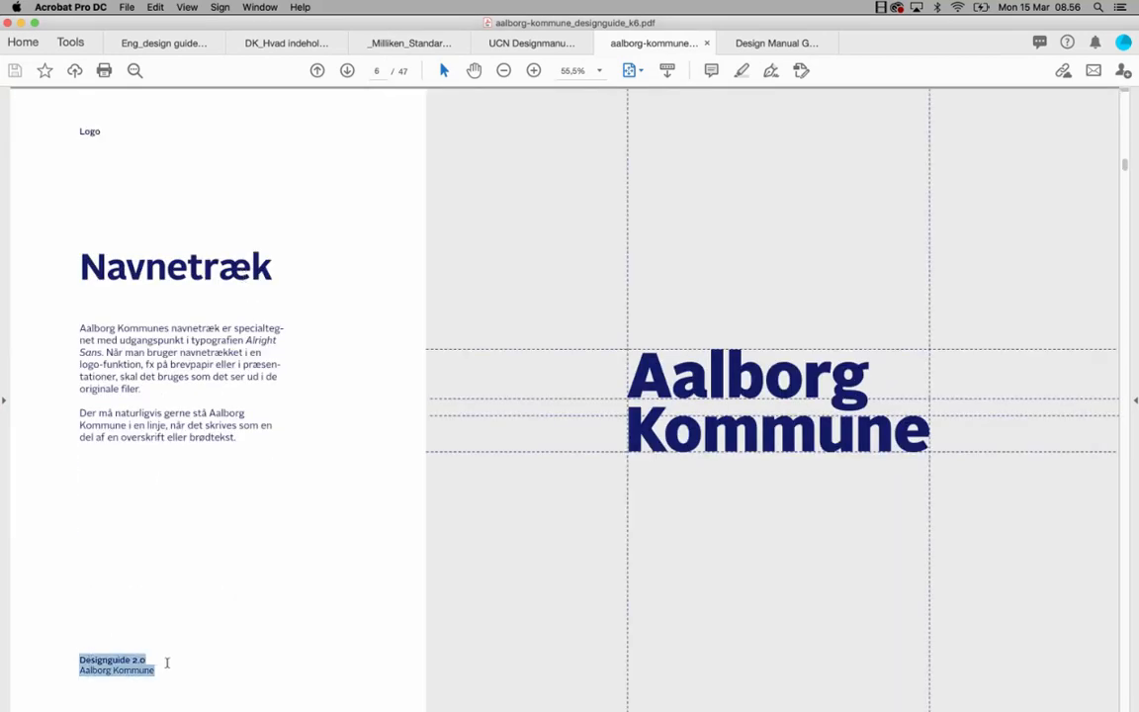
pyautogui.click(209, 580)
pyautogui.press('Right')
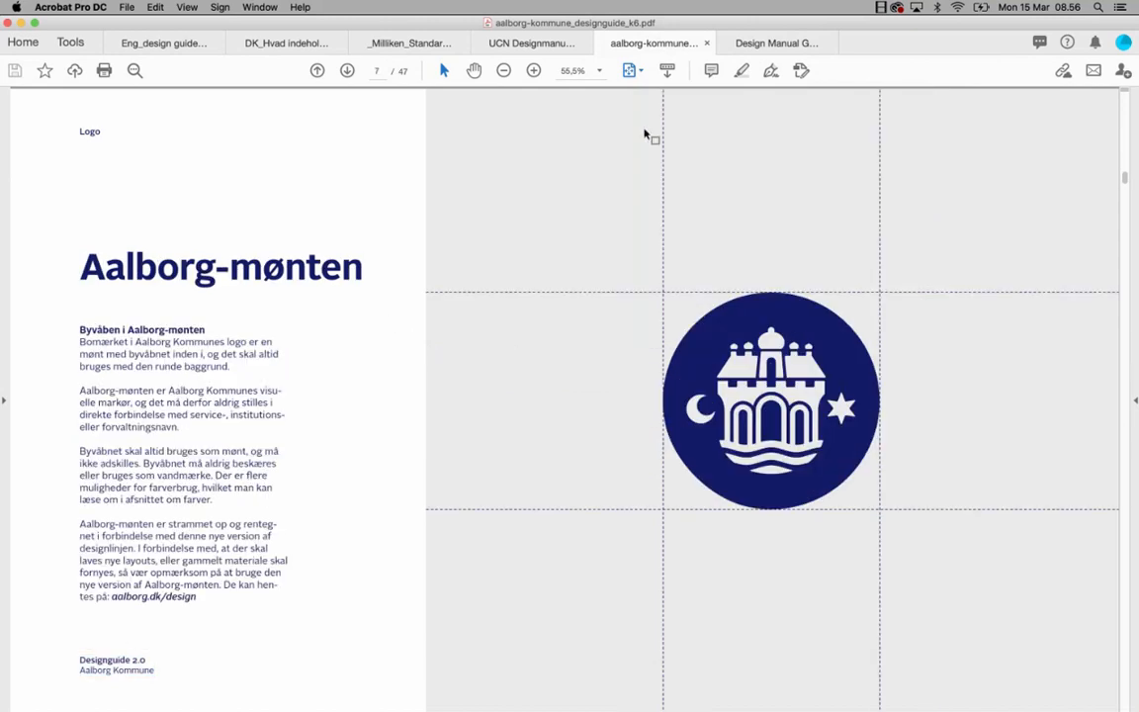
# - Look at the Design Manual Guide 2021 cover, and examine the header bars in the Milliken Standards Guide up to page 7
pyautogui.click(761, 43)
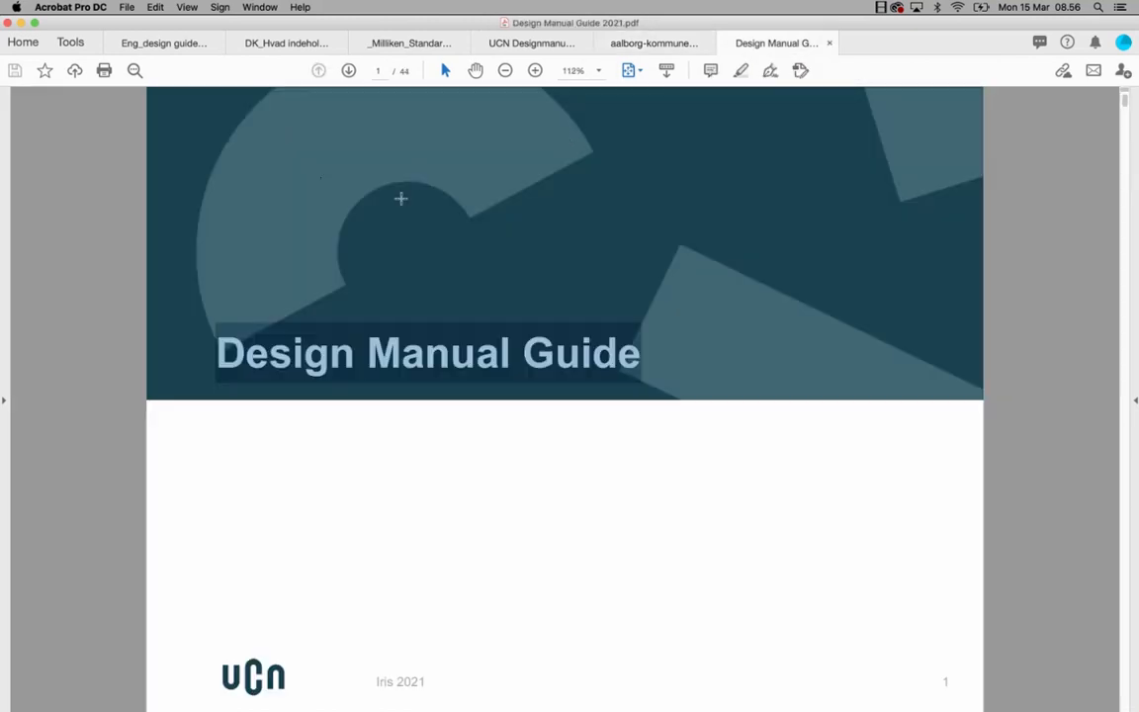
pyautogui.click(408, 45)
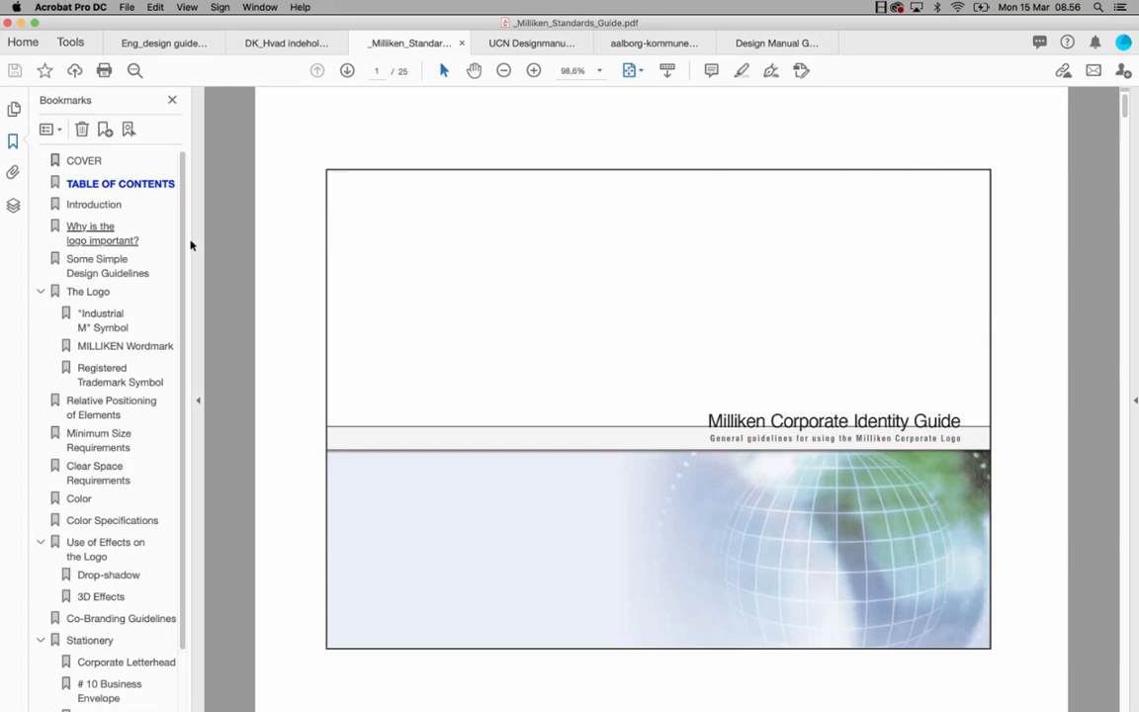
pyautogui.click(172, 100)
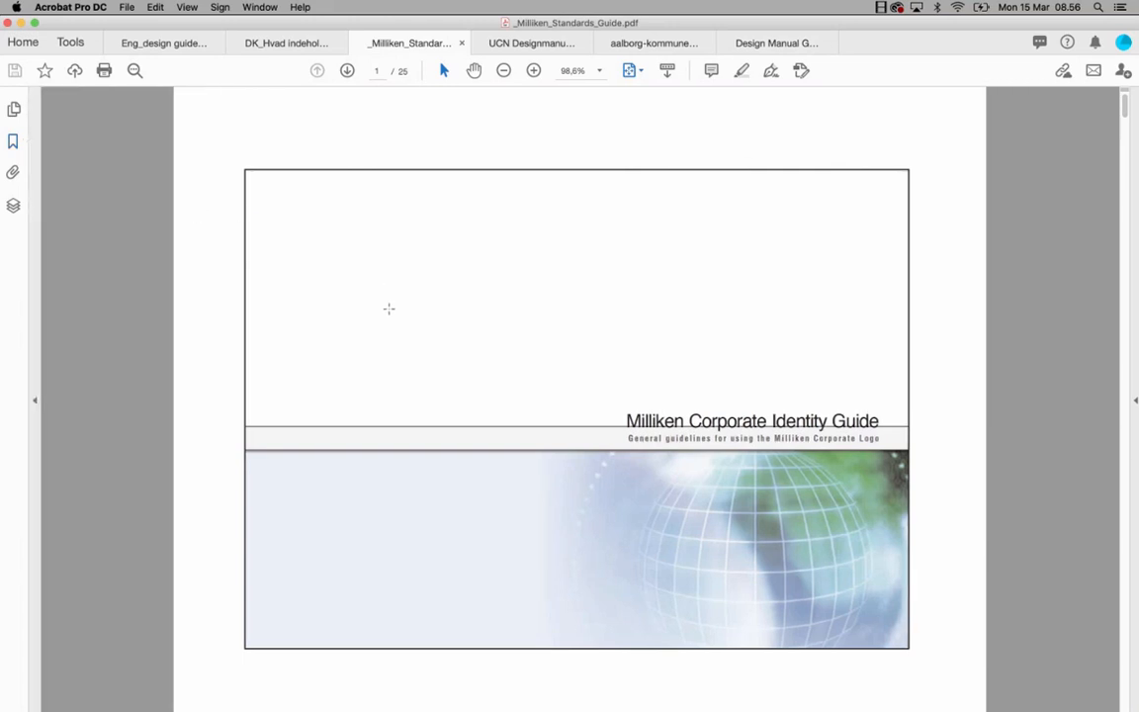
pyautogui.scroll(-5, 391, 329)
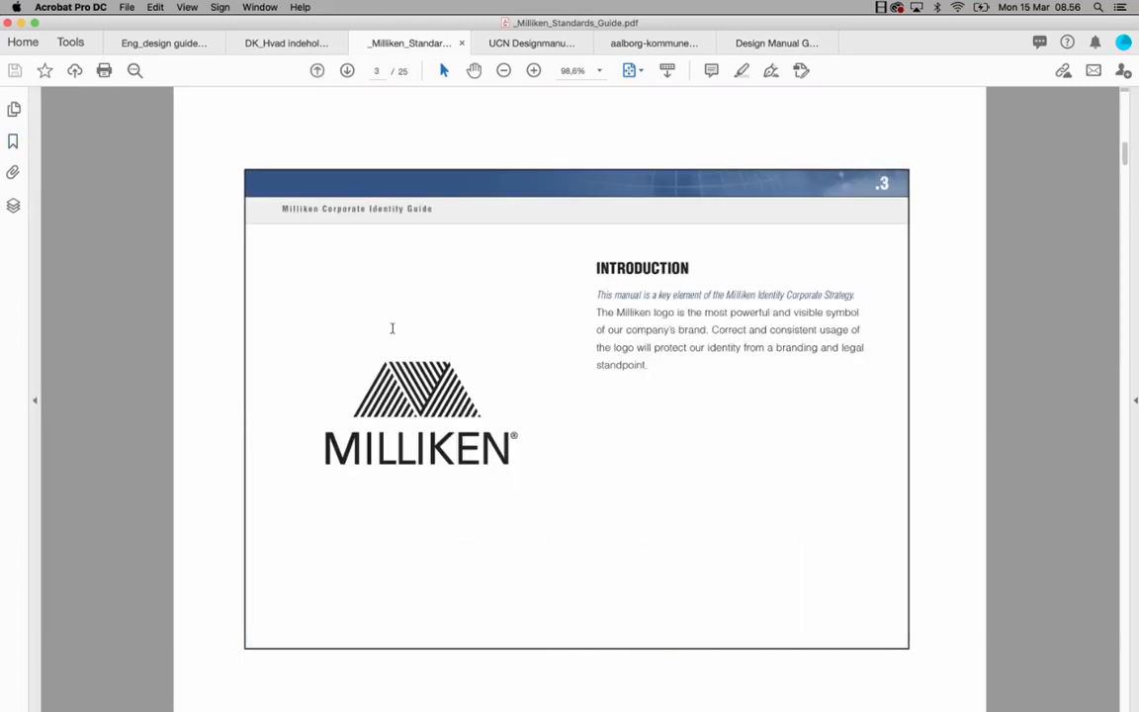
pyautogui.scroll(-1, 392, 329)
pyautogui.scroll(-2, 391, 329)
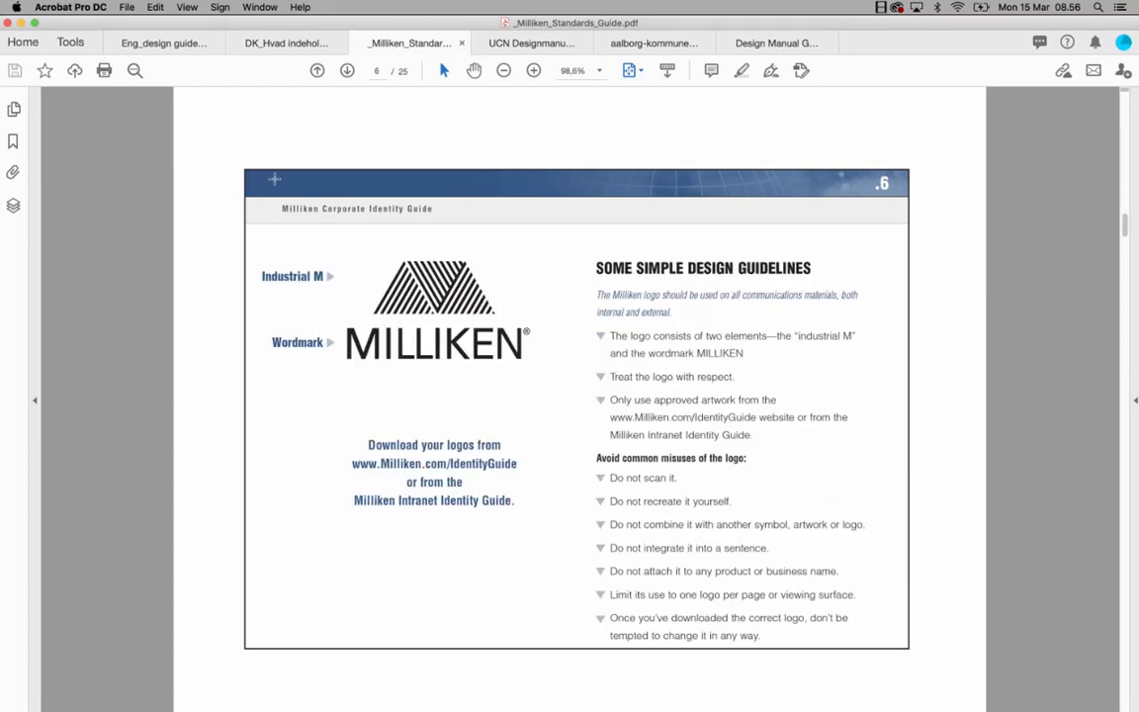
pyautogui.scroll(-1, 332, 347)
# - Switch back to InDesign and draw a text frame about 408 by 39 px in the right half of the header bar
pyautogui.moveTo(358, 710)
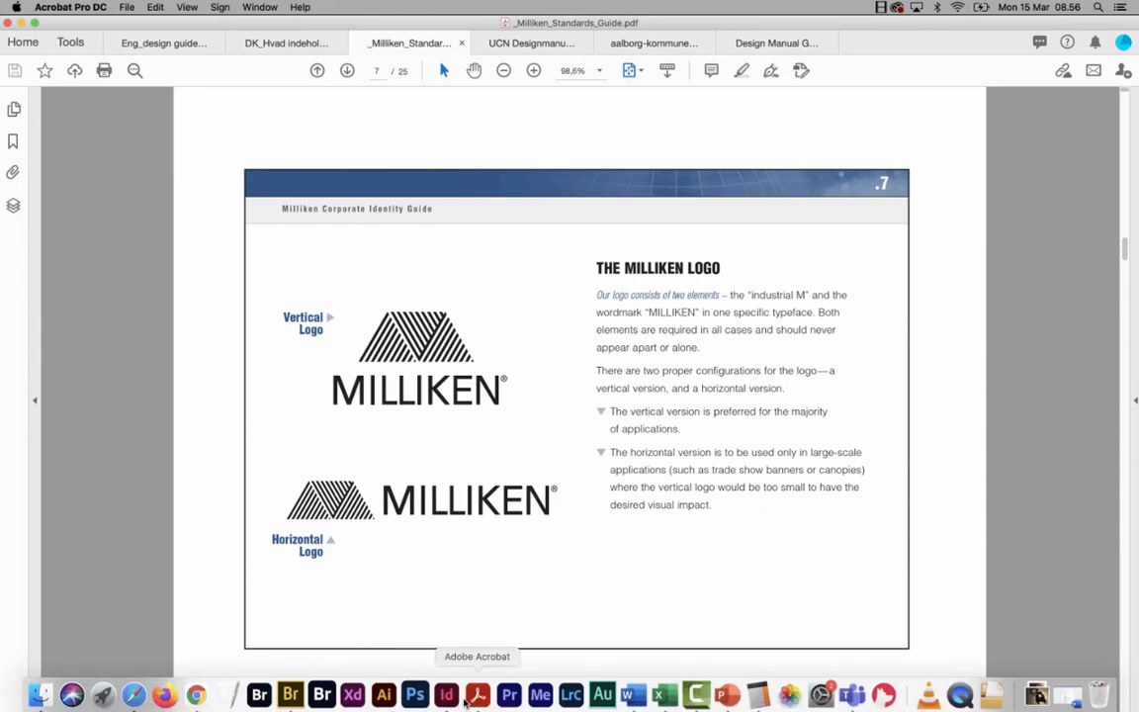
pyautogui.click(446, 695)
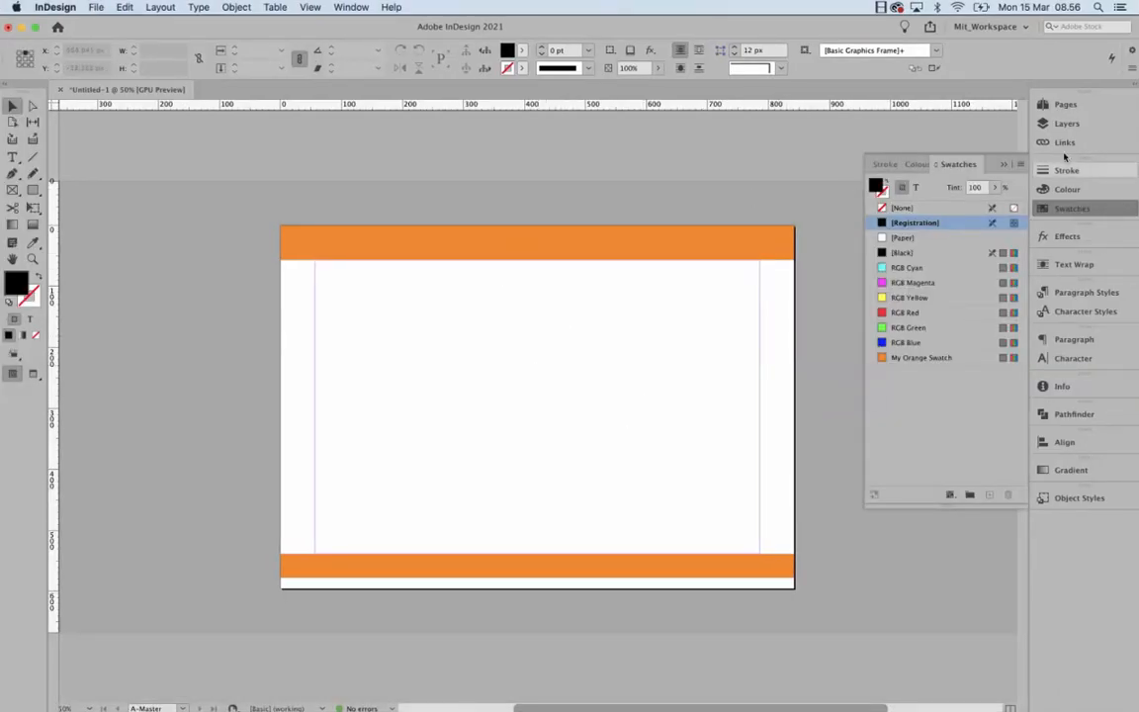
pyautogui.click(1066, 123)
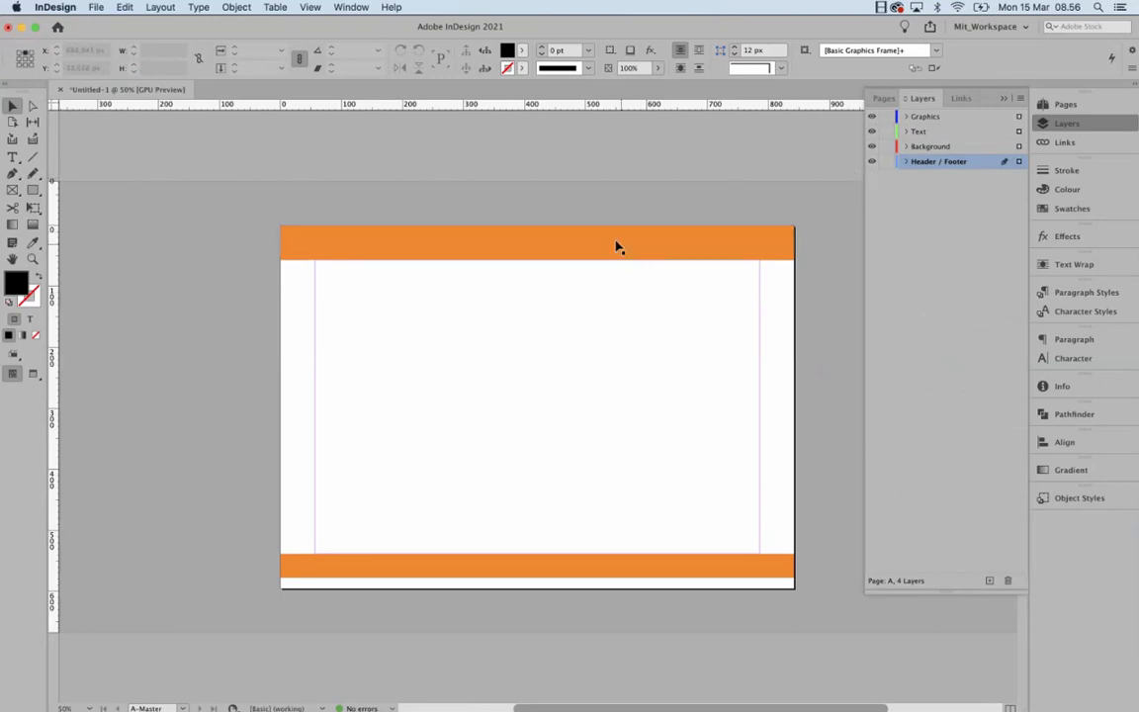
pyautogui.click(13, 156)
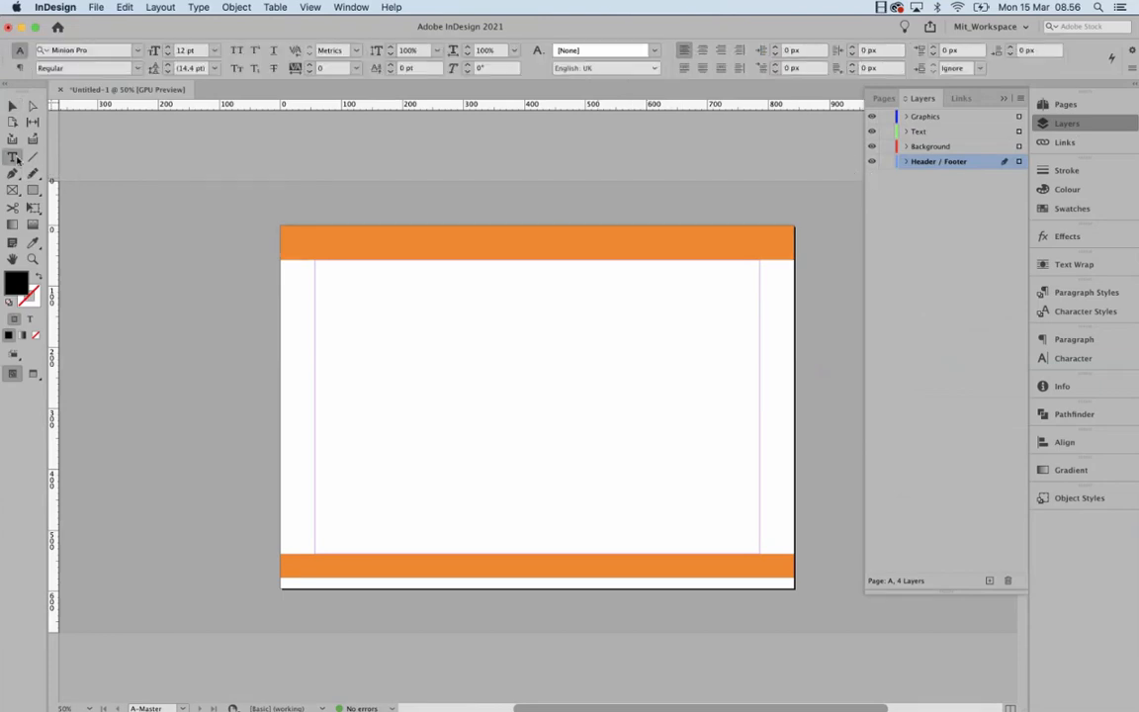
pyautogui.moveTo(510, 248); pyautogui.dragTo(765, 252)
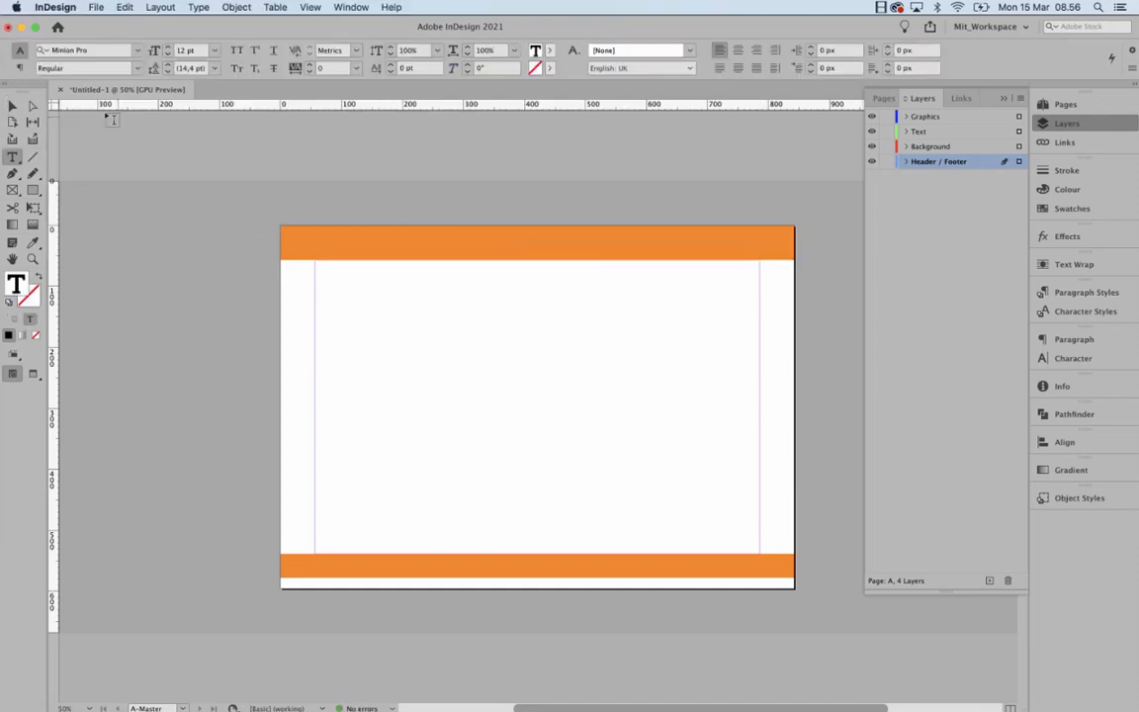
pyautogui.click(13, 105)
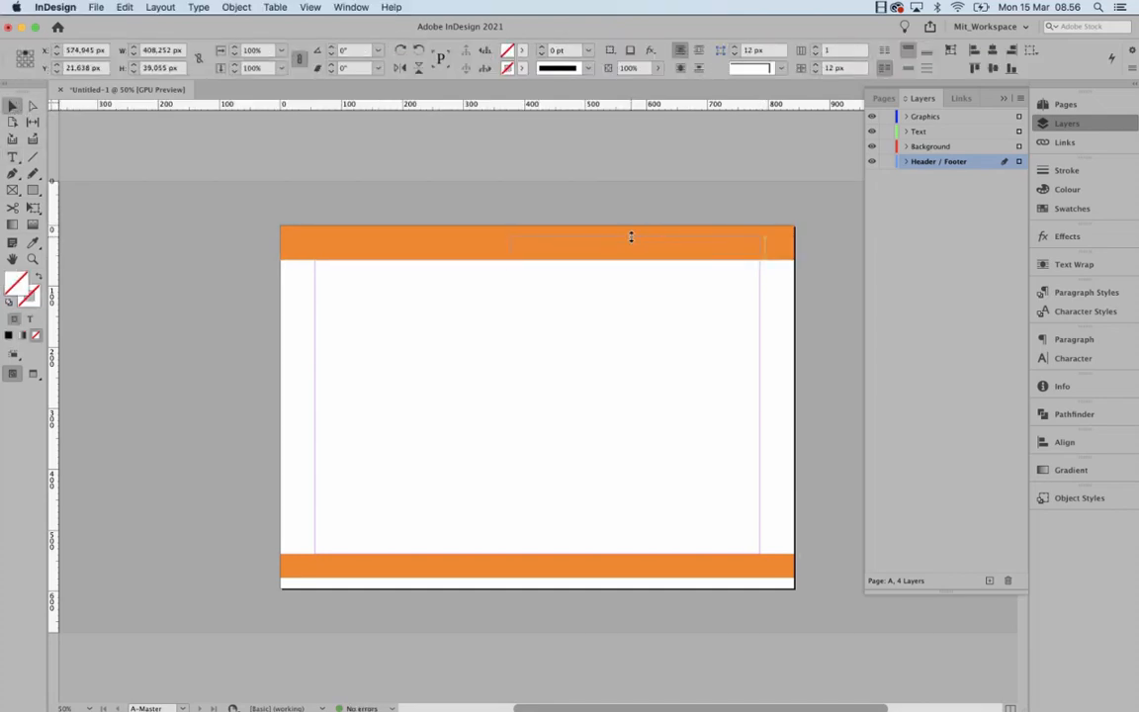
# - Enter the placeholder text "Chapter" in the header text frame and align it right
pyautogui.doubleClick(622, 245)
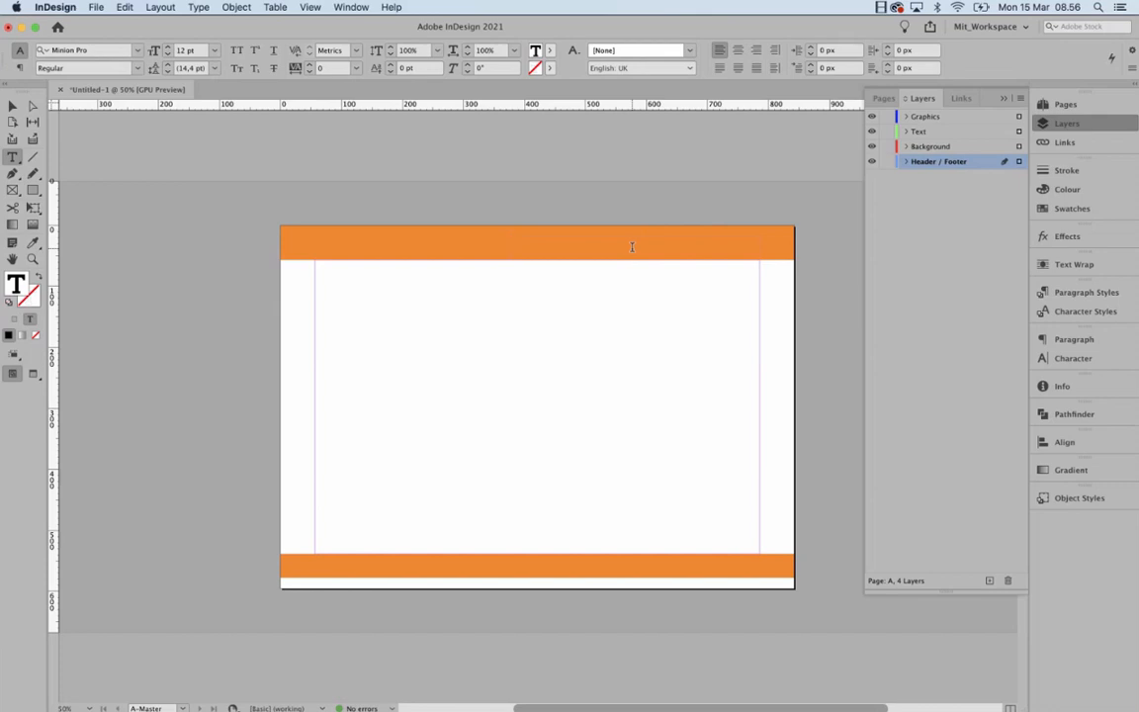
pyautogui.write('H')
pyautogui.press('BackSpace')
pyautogui.press('BackSpace')
pyautogui.press('BackSpace')
pyautogui.press('super+a')
pyautogui.click(756, 52)
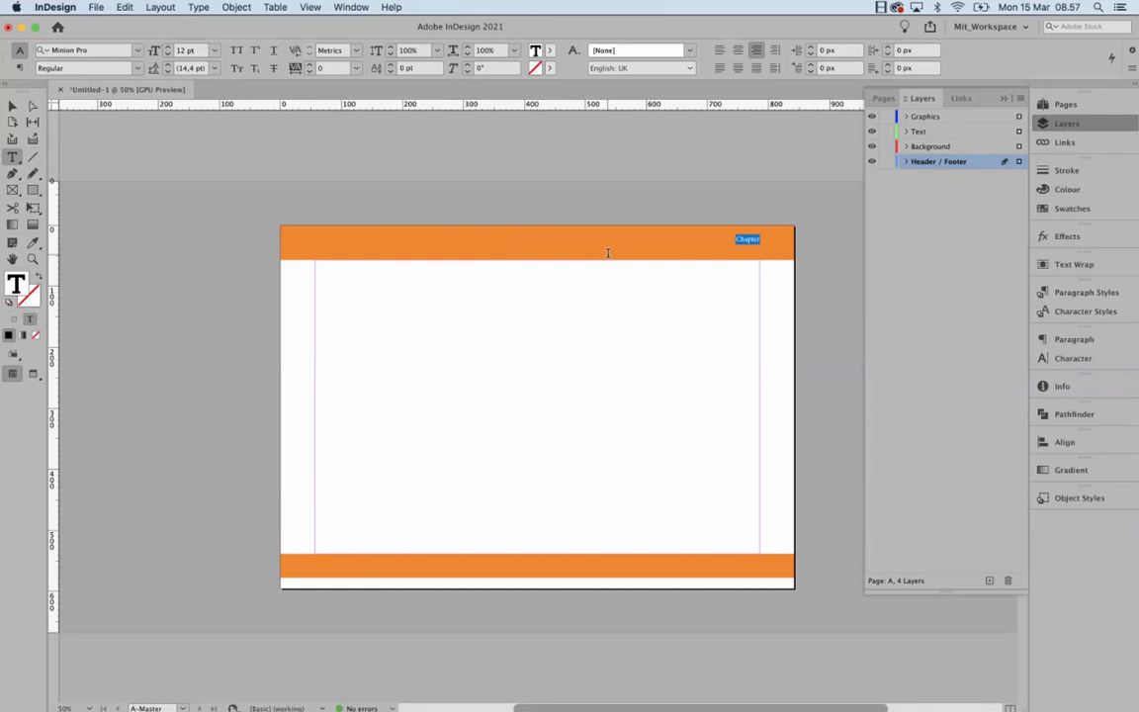
# - Set the header's "Chapter" text in Futura Medium at 30 pt
pyautogui.click(114, 53)
pyautogui.write('futura')
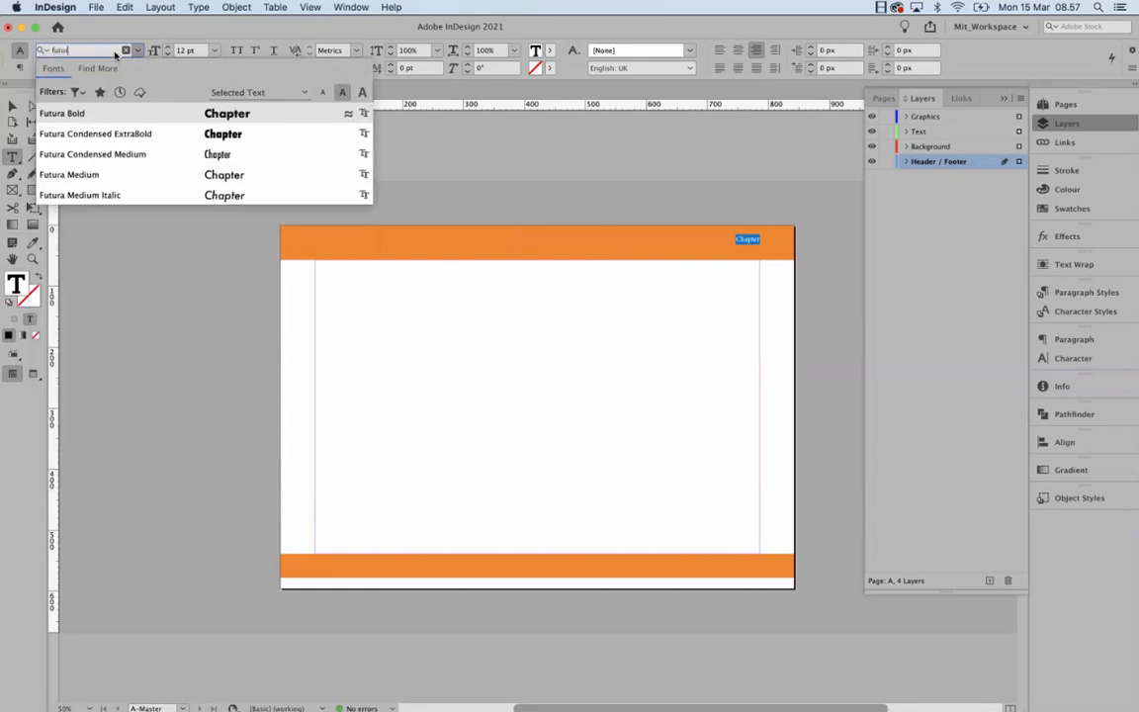
pyautogui.click(107, 175)
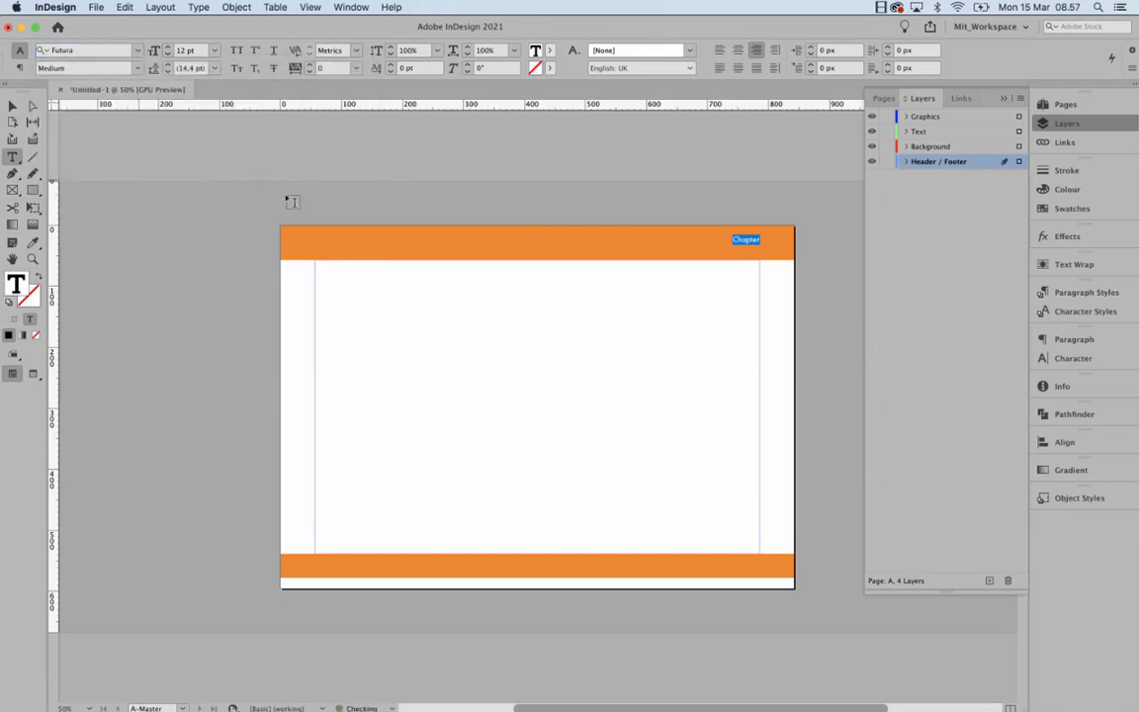
pyautogui.keyDown('shift'); pyautogui.click(167, 48); pyautogui.keyUp('shift')
pyautogui.keyDown('shift'); pyautogui.click(167, 47); pyautogui.keyUp('shift')
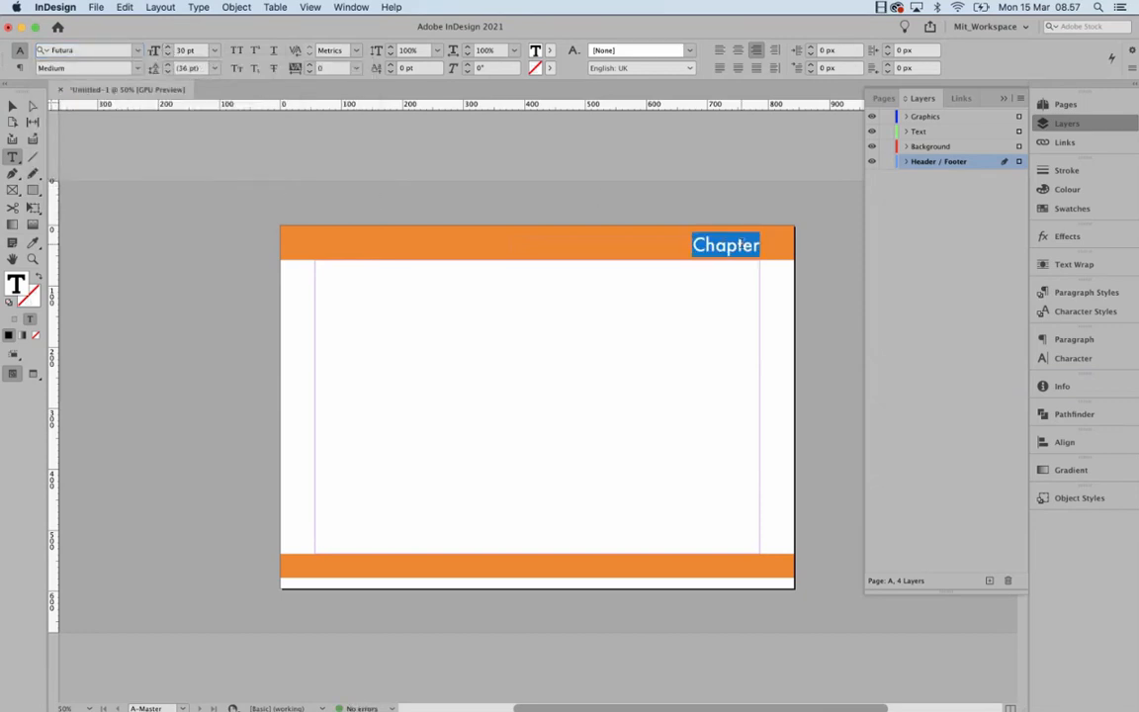
pyautogui.click(745, 246)
pyautogui.doubleClick(753, 245)
pyautogui.click(715, 246)
pyautogui.doubleClick(719, 244)
pyautogui.click(719, 244)
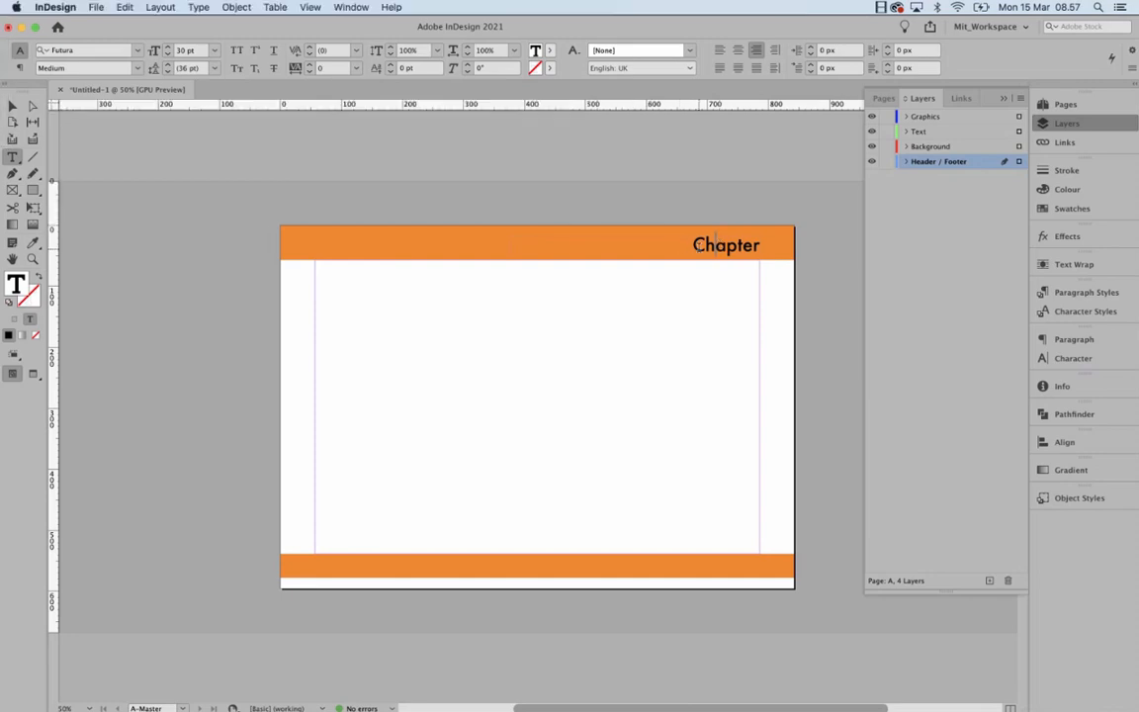
# - Colour the header's "Chapter" text with the [Paper] swatch
pyautogui.doubleClick(720, 246)
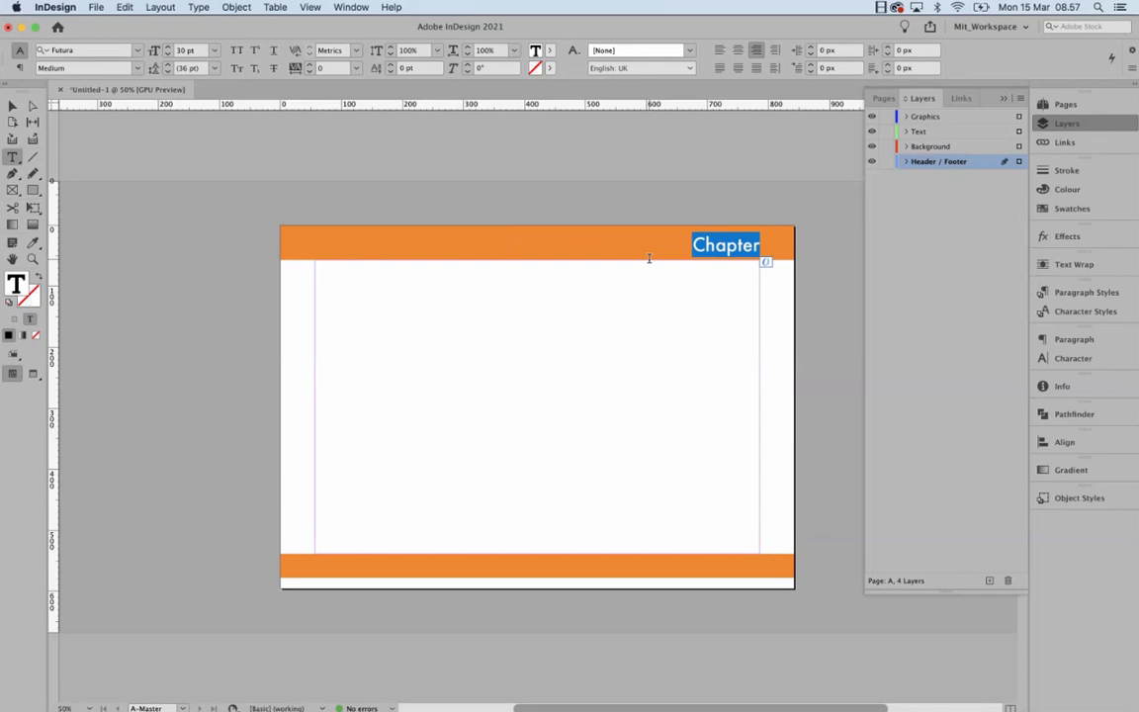
pyautogui.click(1069, 209)
pyautogui.click(904, 238)
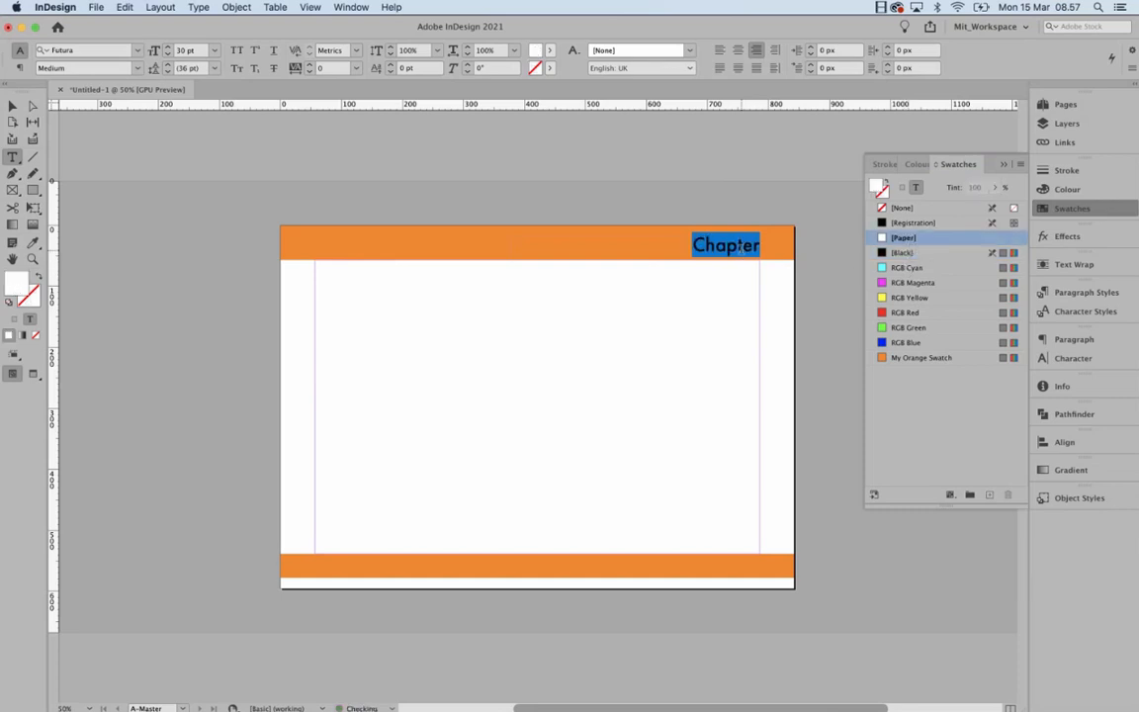
pyautogui.click(1003, 164)
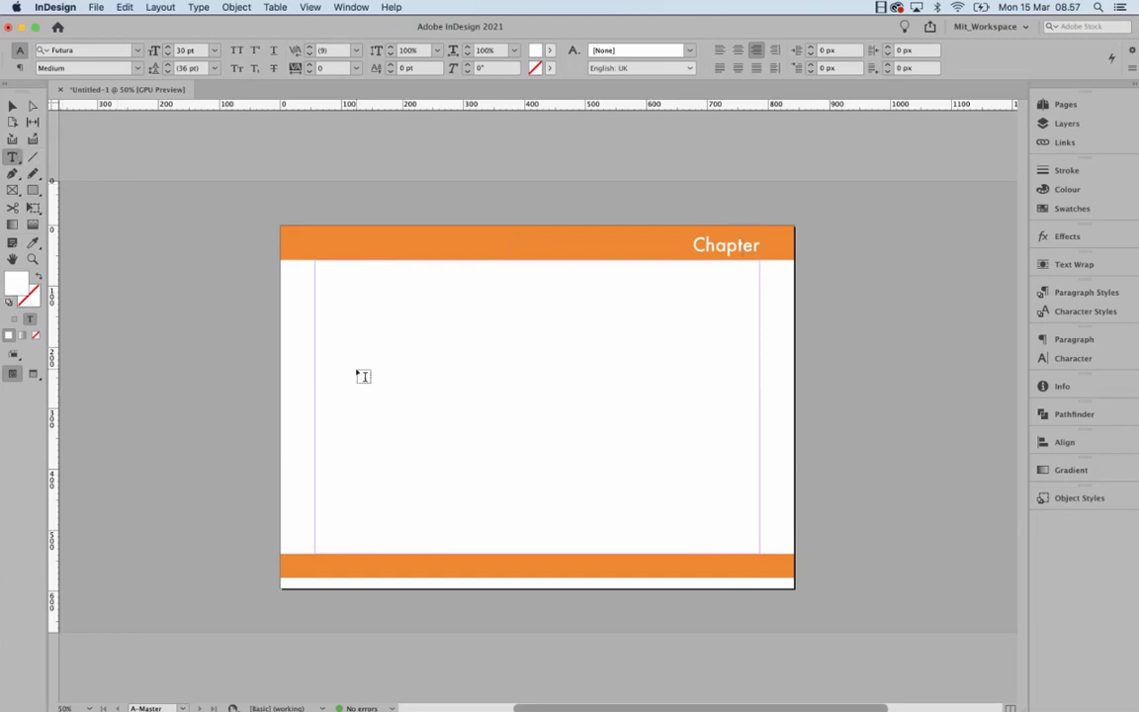
# - Draw a text frame about 68 by 39 px and place it in the footer bar against the right margin
pyautogui.moveTo(692, 478); pyautogui.dragTo(735, 515)
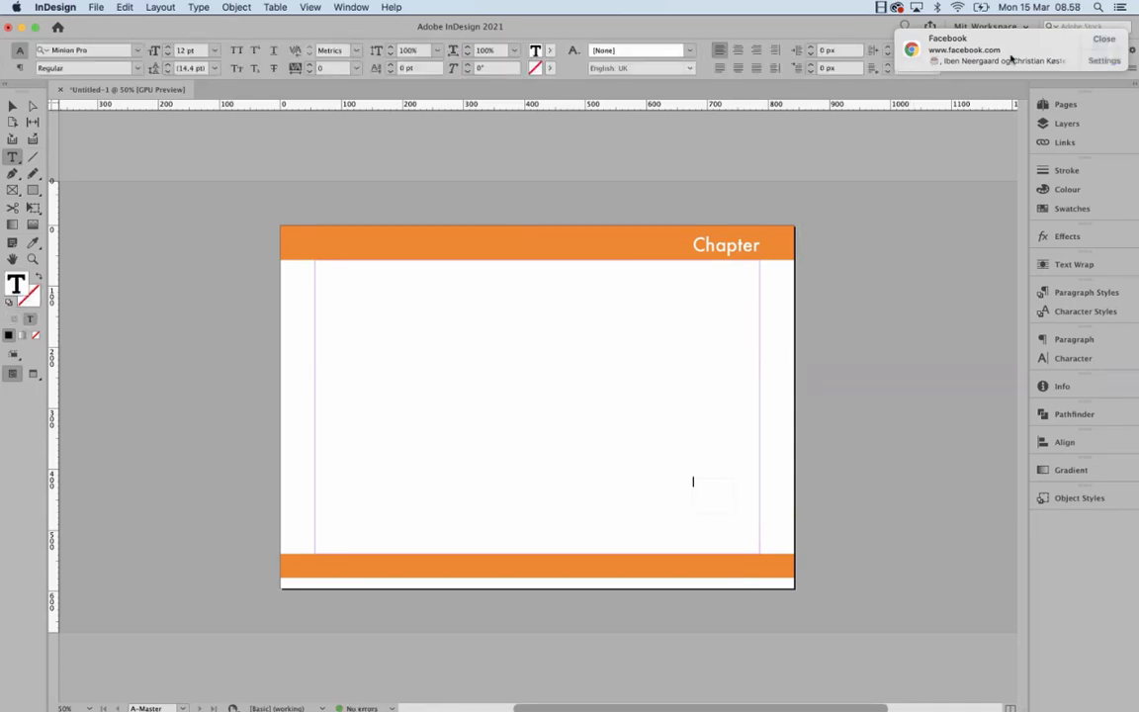
pyautogui.click(1096, 44)
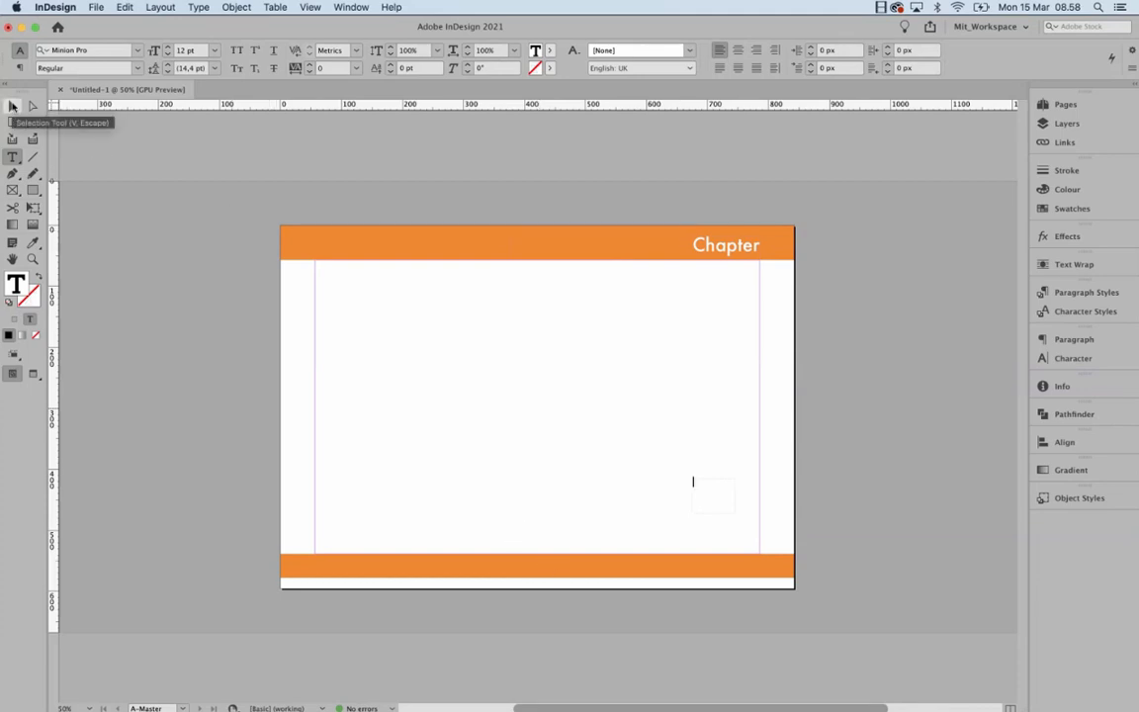
pyautogui.click(12, 106)
pyautogui.doubleClick(708, 502)
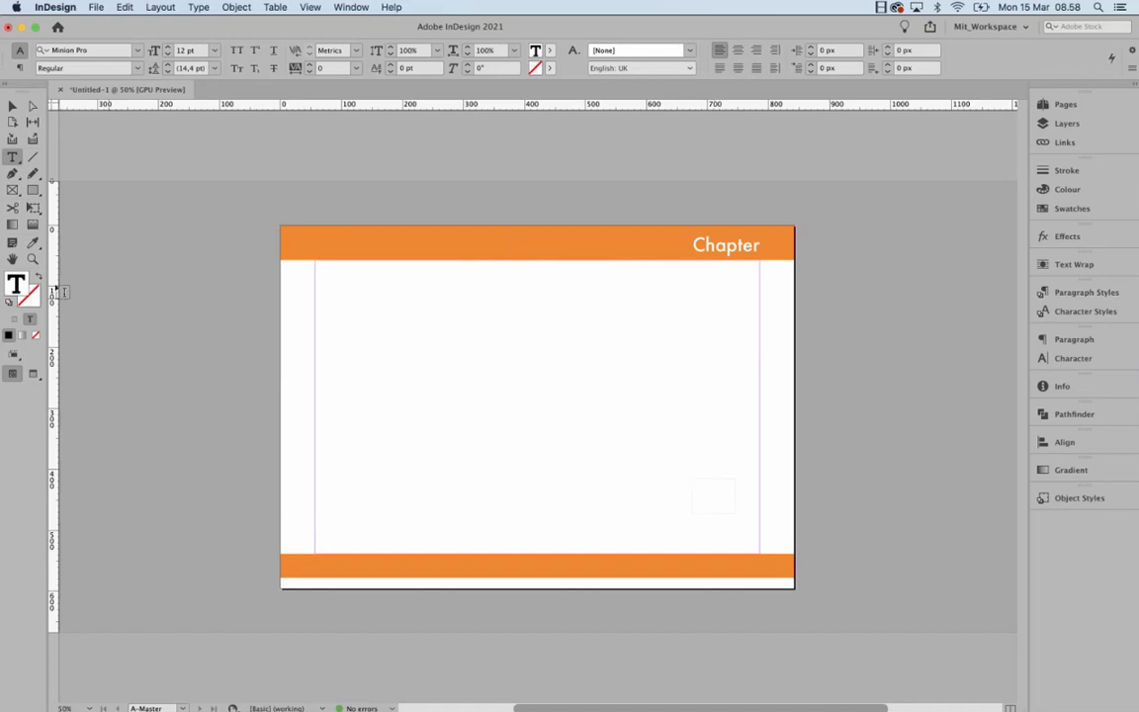
pyautogui.click(13, 105)
pyautogui.moveTo(710, 503); pyautogui.dragTo(717, 555)
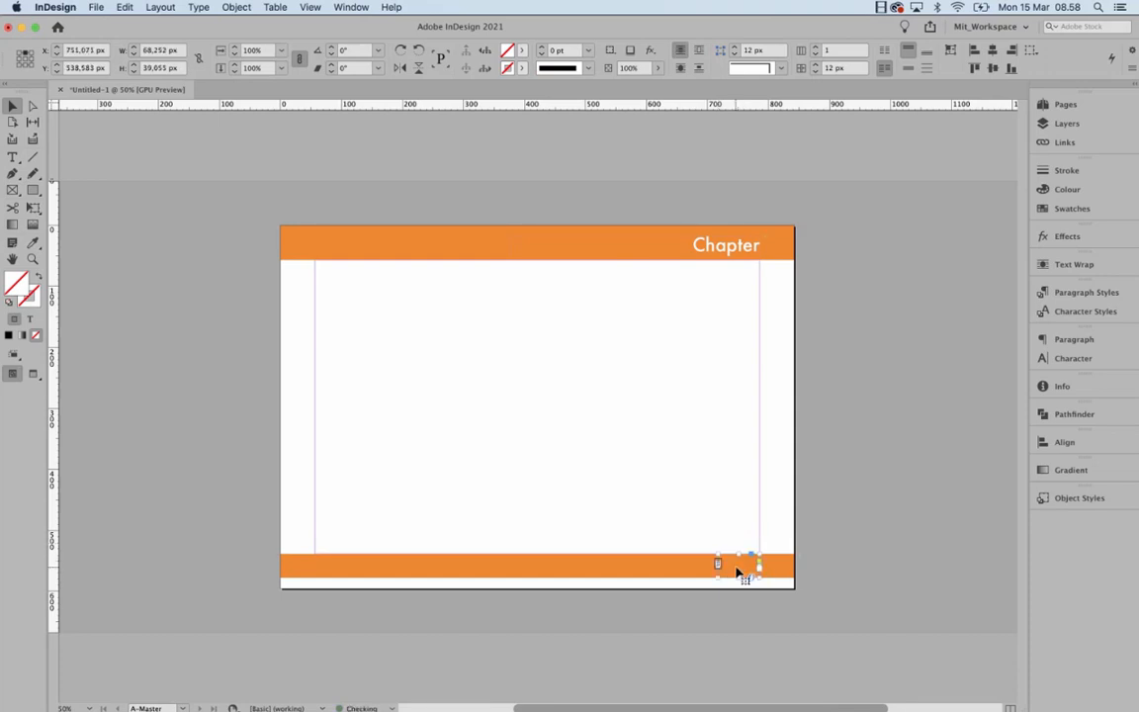
# - Enter the placeholder "123" in the footer text frame and set it in Century Gothic Pro Regular at 18 pt
pyautogui.doubleClick(741, 573)
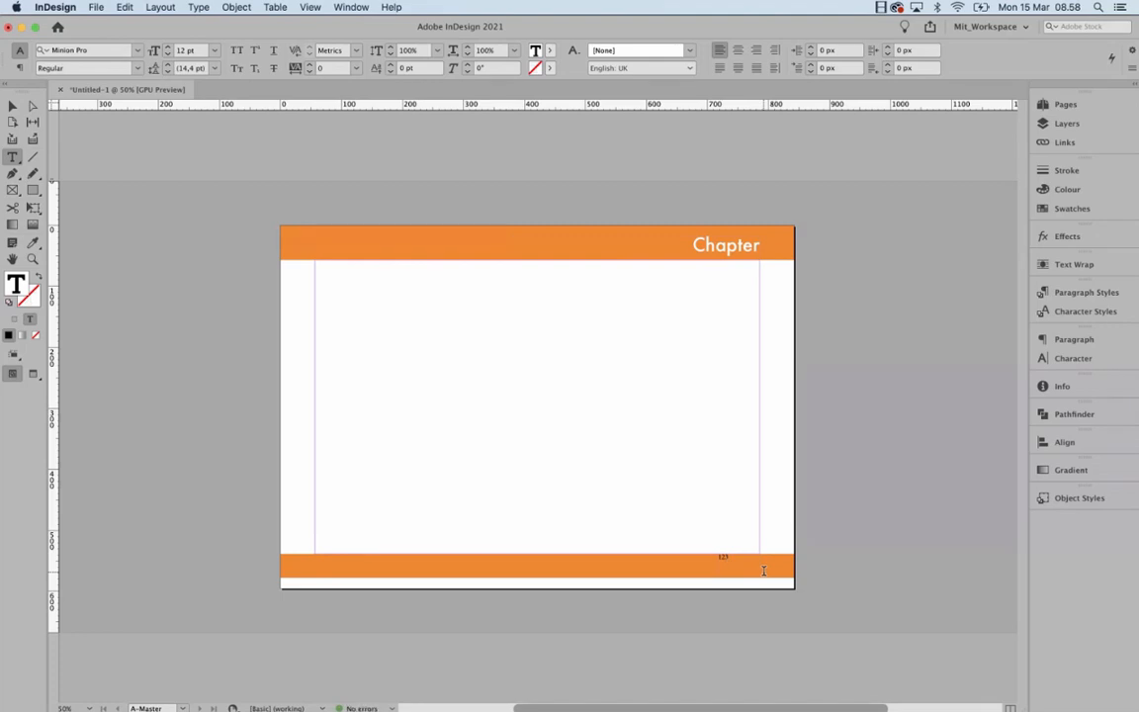
pyautogui.press('super+a')
pyautogui.click(167, 47)
pyautogui.click(167, 48)
pyautogui.click(167, 47)
pyautogui.click(167, 48)
pyautogui.click(167, 48)
pyautogui.click(167, 47)
pyautogui.click(124, 50)
pyautogui.write('century')
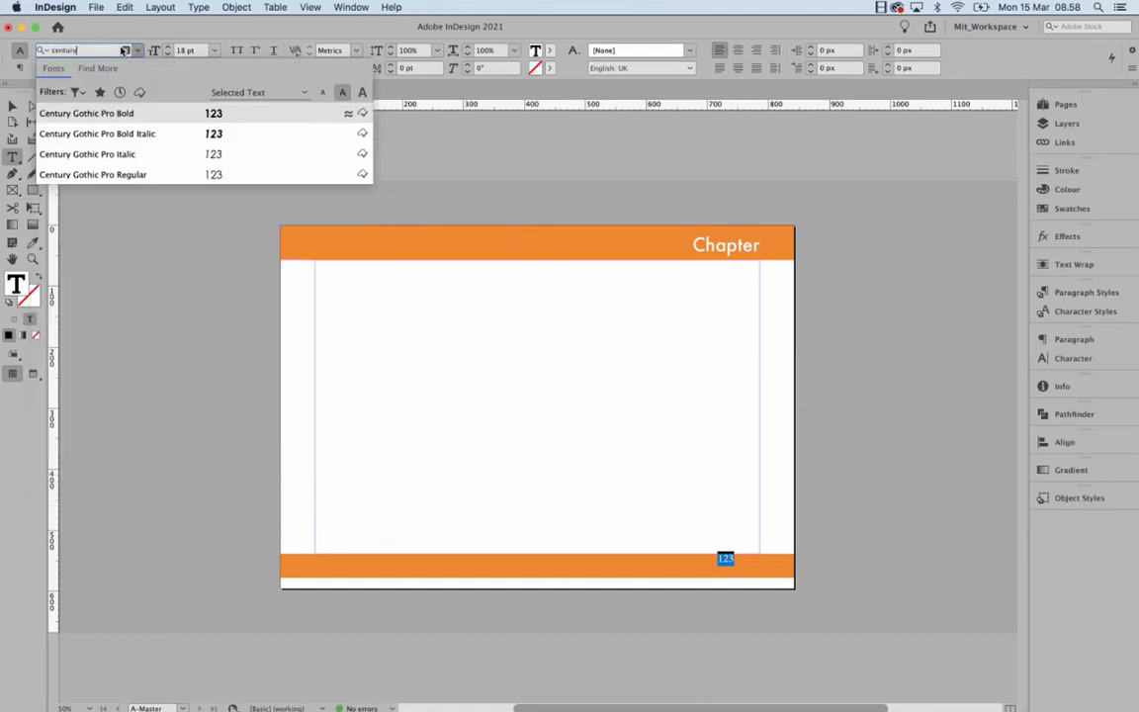
pyautogui.click(122, 175)
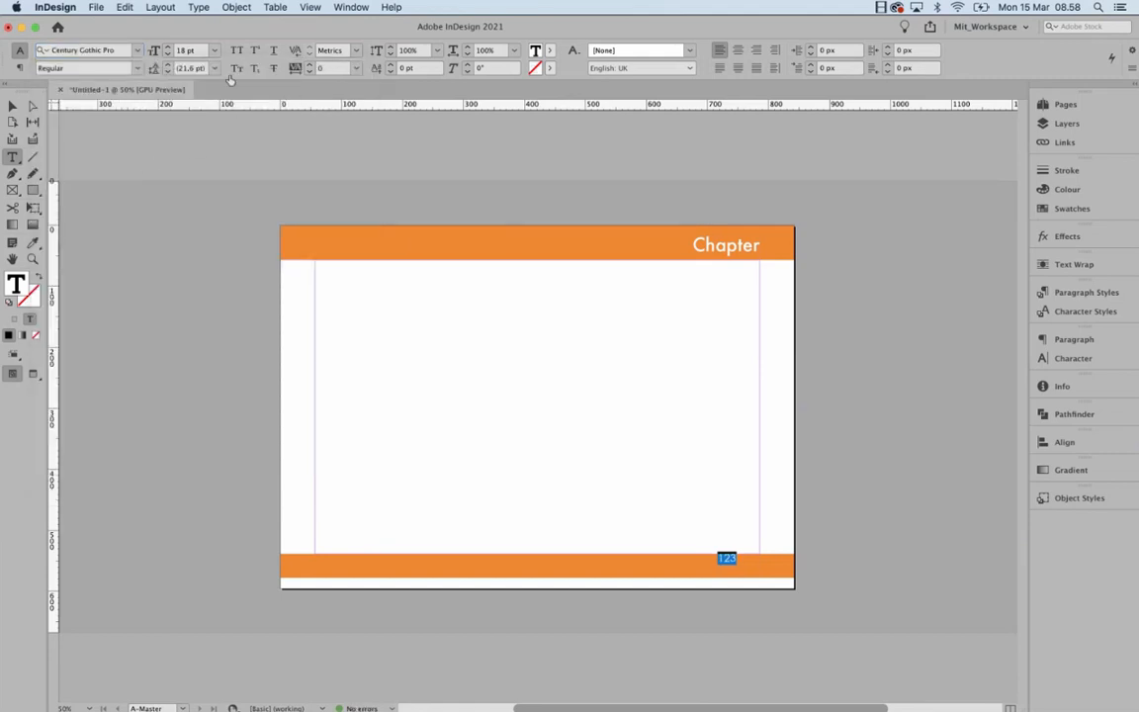
# - Enlarge the footer's "123" text until it nearly fills the height of the footer bar
pyautogui.click(169, 48)
pyautogui.keyDown('shift'); pyautogui.click(169, 47); pyautogui.keyUp('shift')
pyautogui.keyDown('shift'); pyautogui.click(170, 47); pyautogui.keyUp('shift')
pyautogui.keyDown('shift'); pyautogui.click(169, 48); pyautogui.keyUp('shift')
pyautogui.keyDown('shift'); pyautogui.click(169, 47); pyautogui.keyUp('shift')
pyautogui.keyDown('shift'); pyautogui.click(169, 54); pyautogui.keyUp('shift')
pyautogui.keyDown('shift'); pyautogui.click(169, 54); pyautogui.keyUp('shift')
# - Set the vertical justification of the footer number's text frame to Centre, with preview on
pyautogui.click(12, 105)
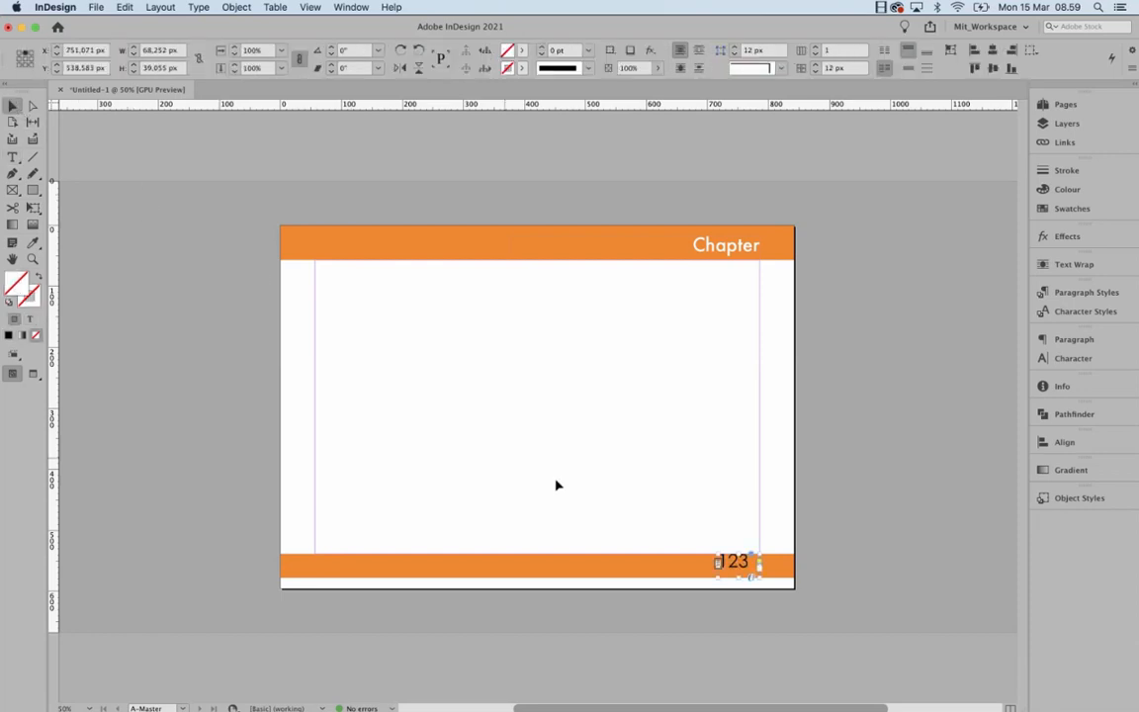
pyautogui.rightClick(736, 566)
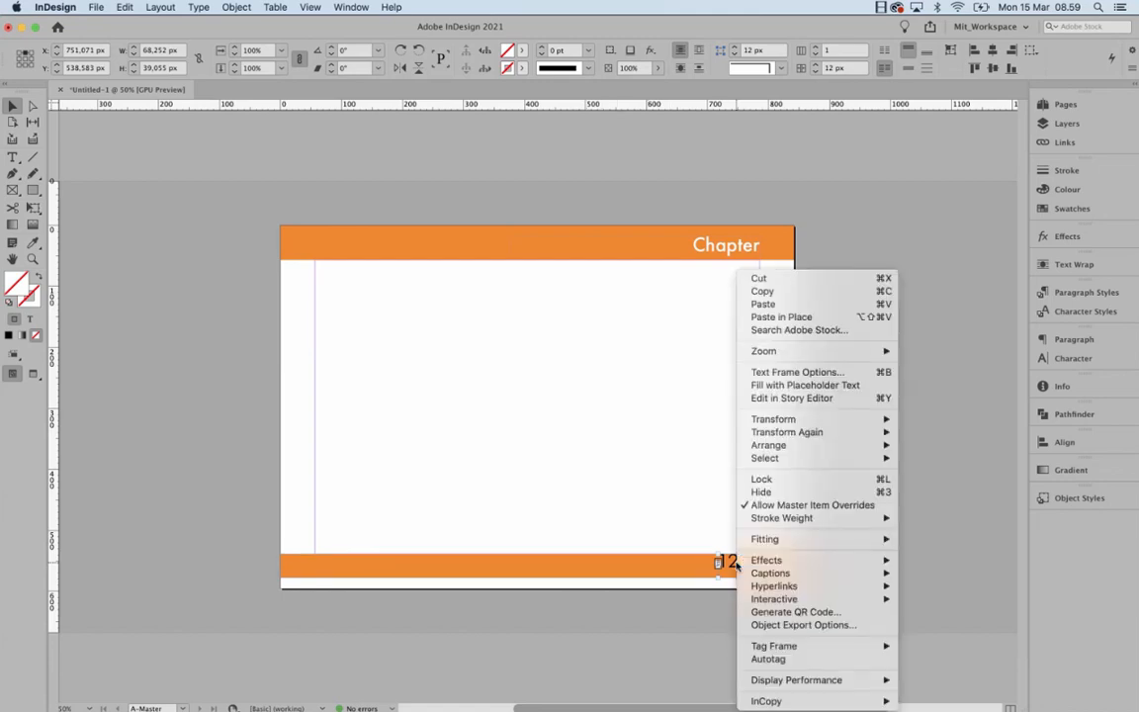
pyautogui.click(865, 373)
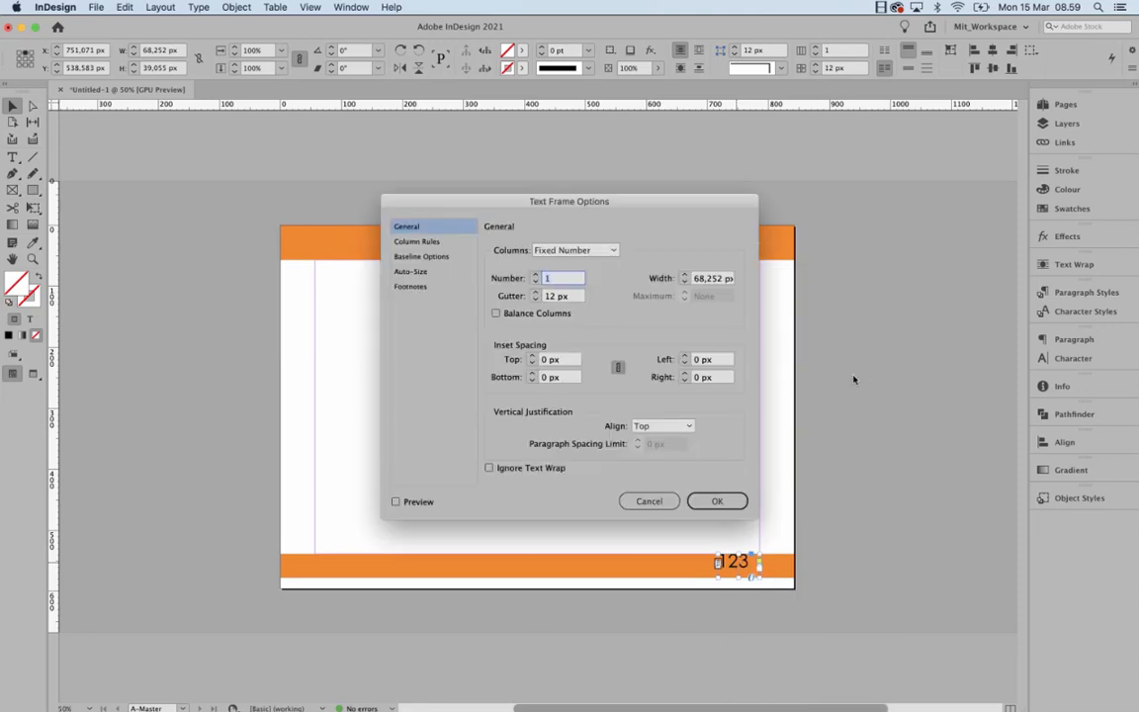
pyautogui.moveTo(662, 207); pyautogui.dragTo(582, 205)
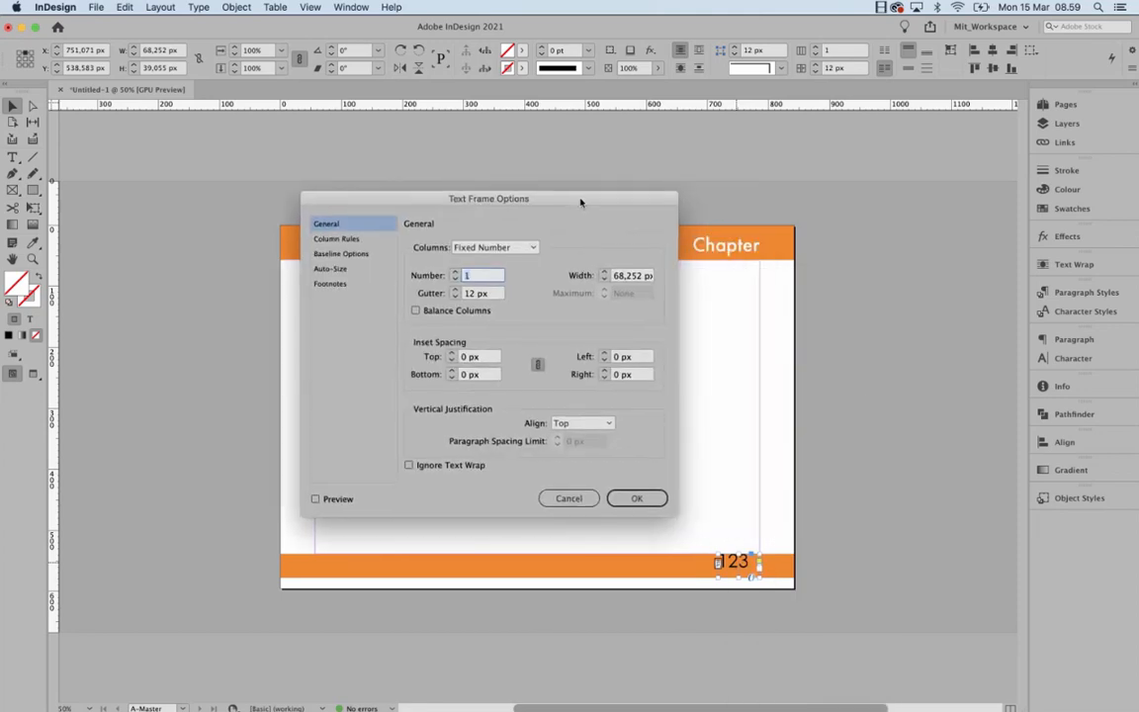
pyautogui.click(563, 423)
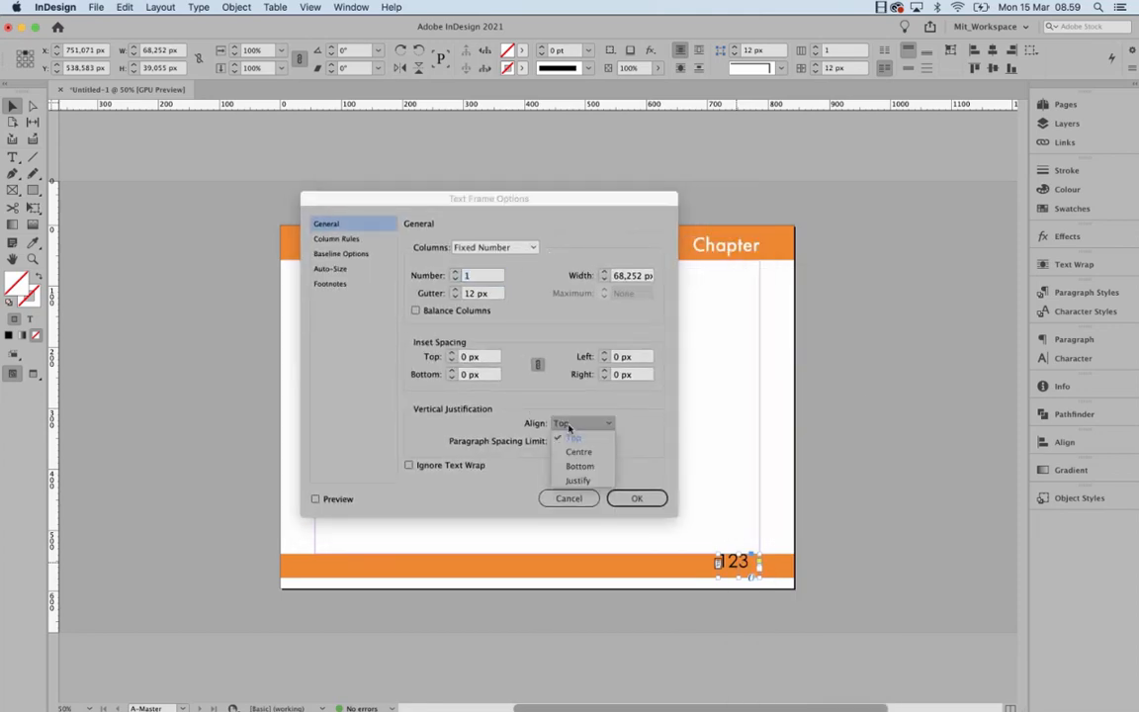
pyautogui.click(578, 452)
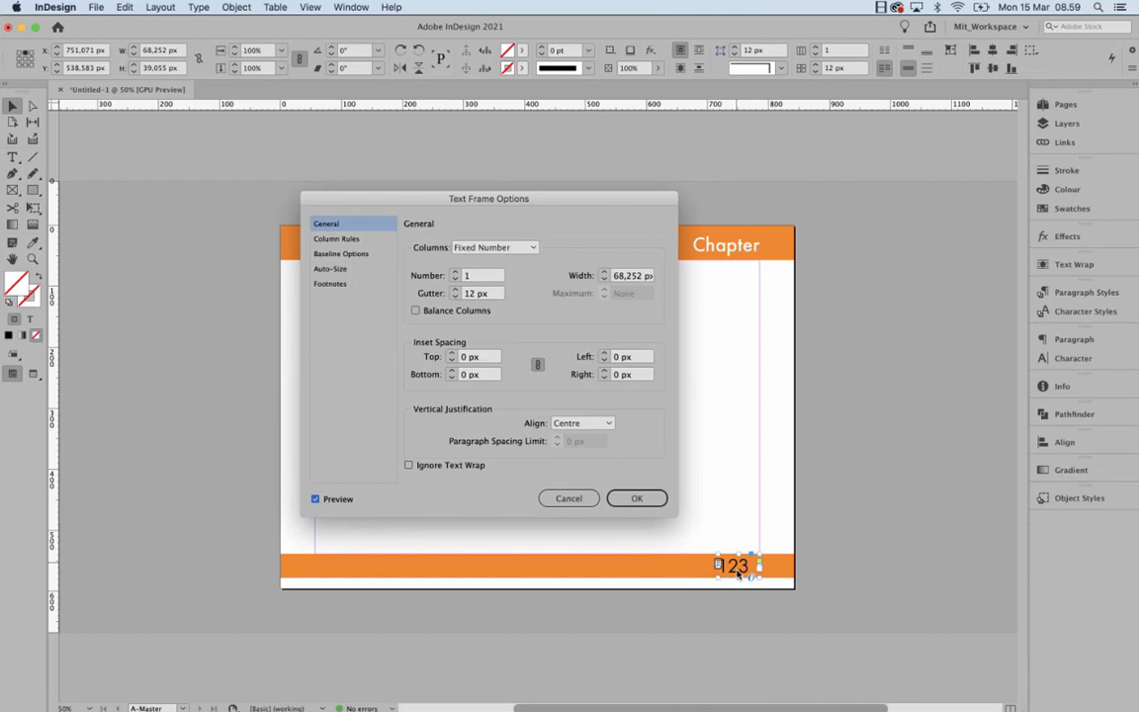
pyautogui.click(636, 497)
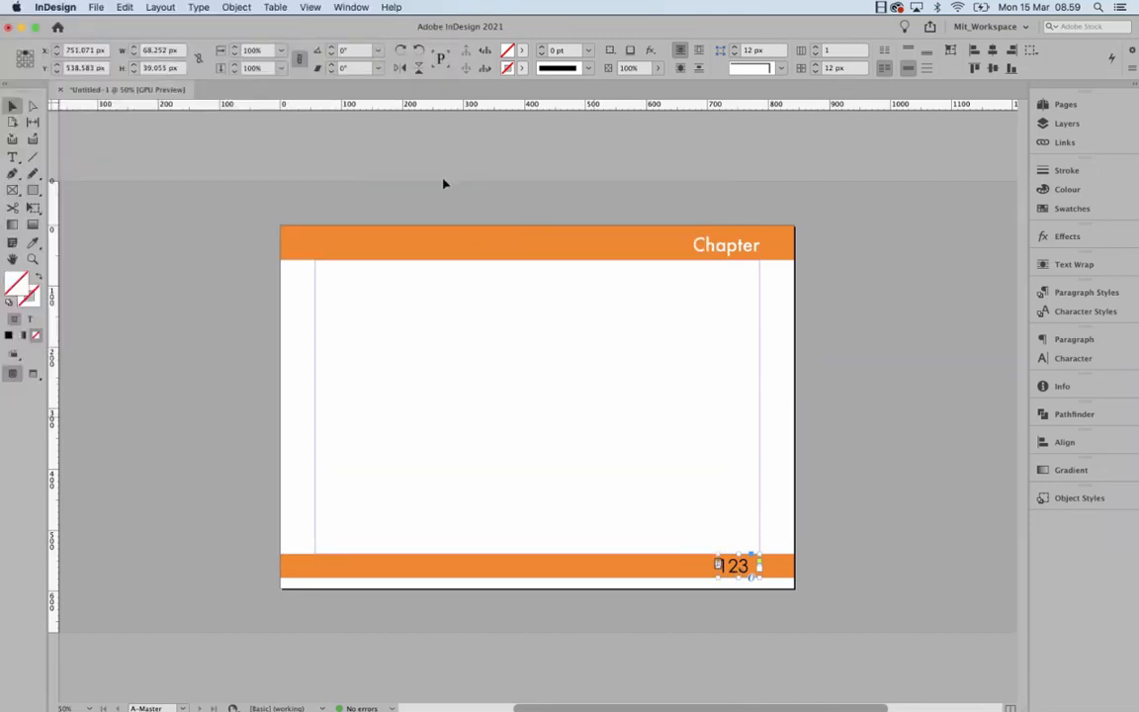
# - Align the footer's "123" text right within its frame
pyautogui.click(11, 157)
pyautogui.click(19, 66)
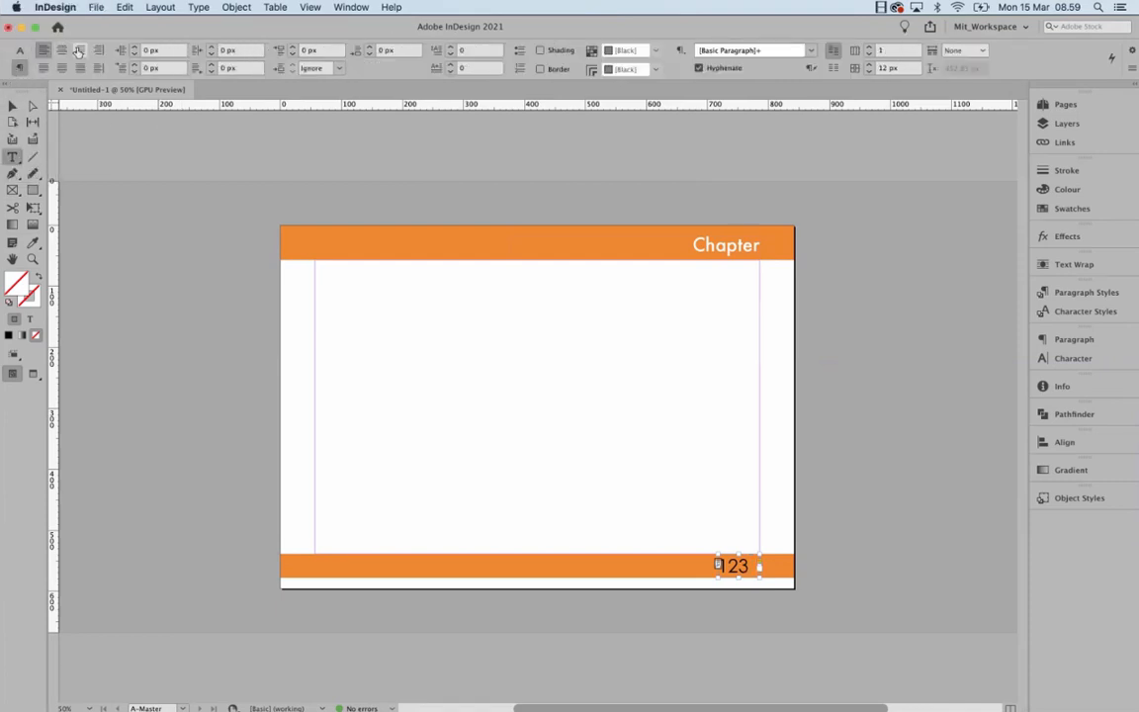
pyautogui.click(80, 50)
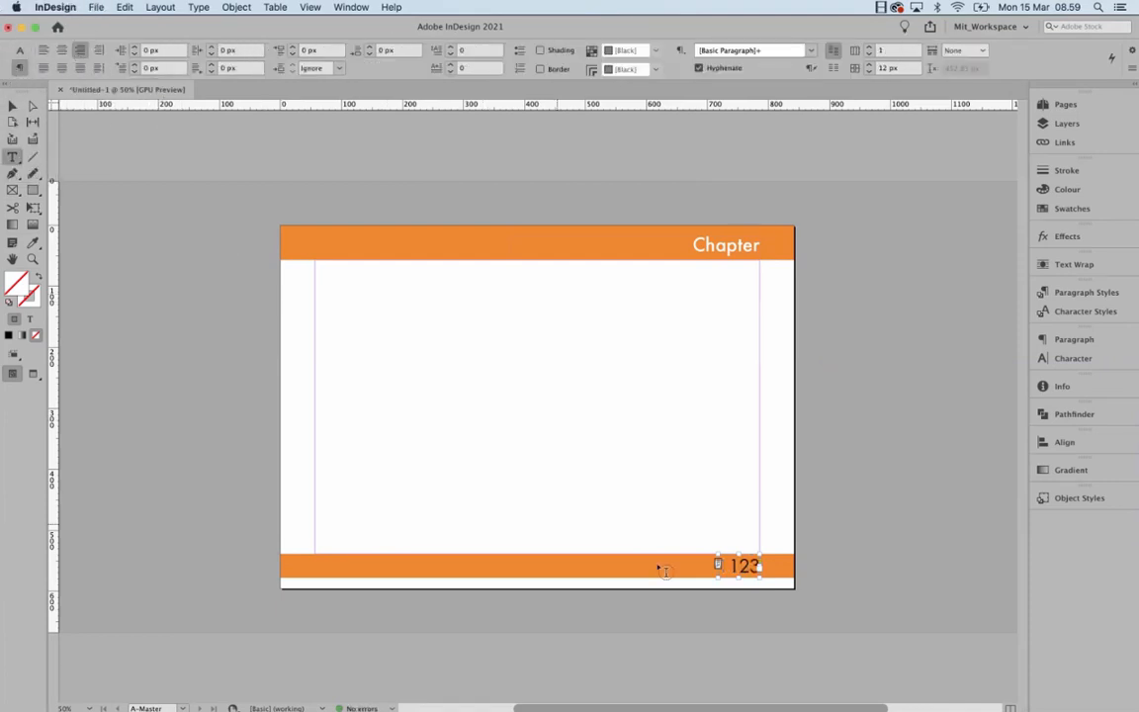
# - Colour the footer's "123" text with the [Paper] swatch and deselect it
pyautogui.press('super+a')
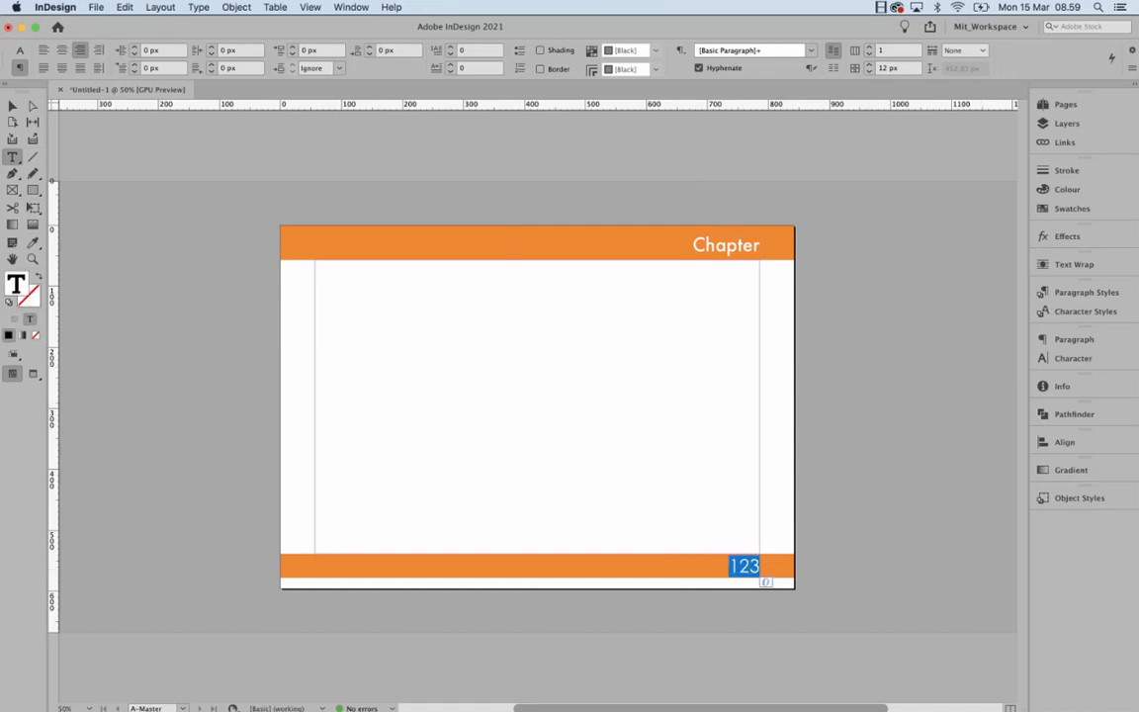
pyautogui.click(1072, 209)
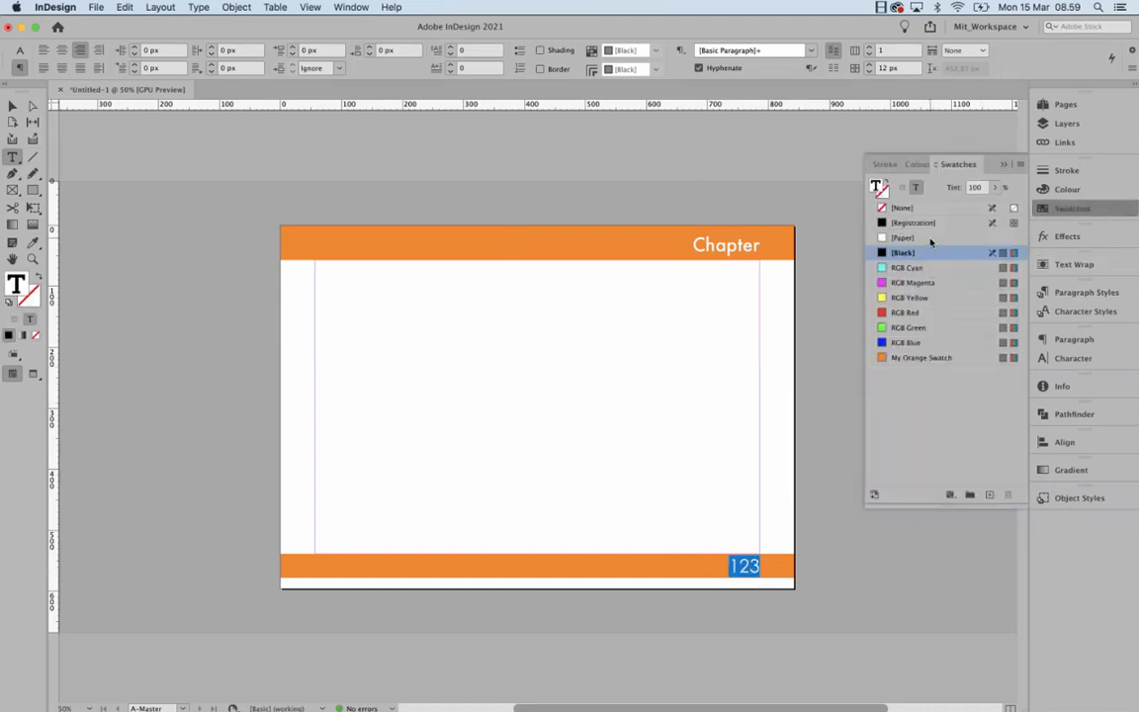
pyautogui.click(910, 237)
pyautogui.click(903, 151)
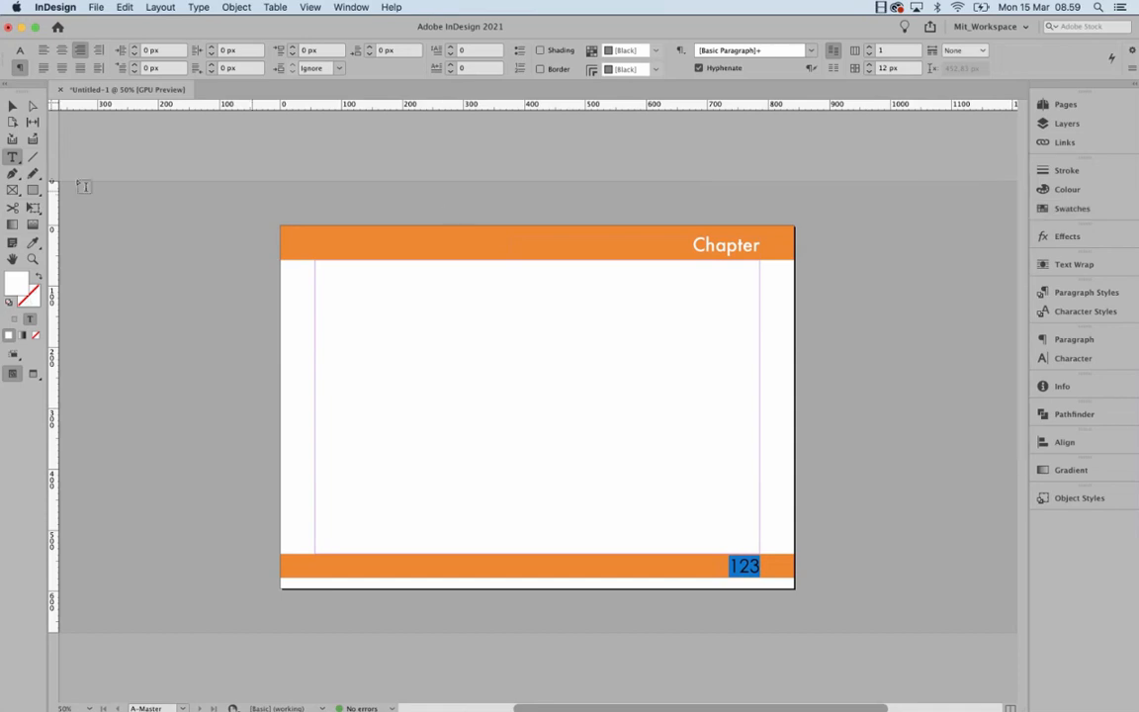
pyautogui.click(12, 106)
pyautogui.click(124, 246)
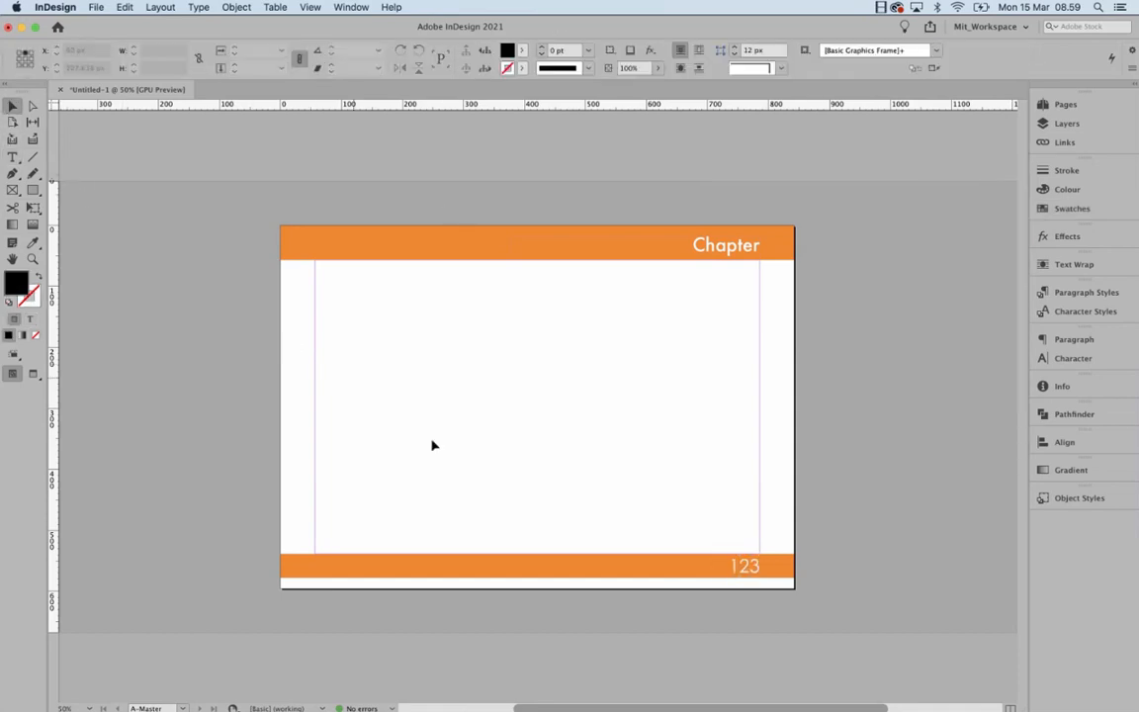
# - Check the header title and footer number on document pages 1 to 3, including an overview of all pages
pyautogui.click(755, 572)
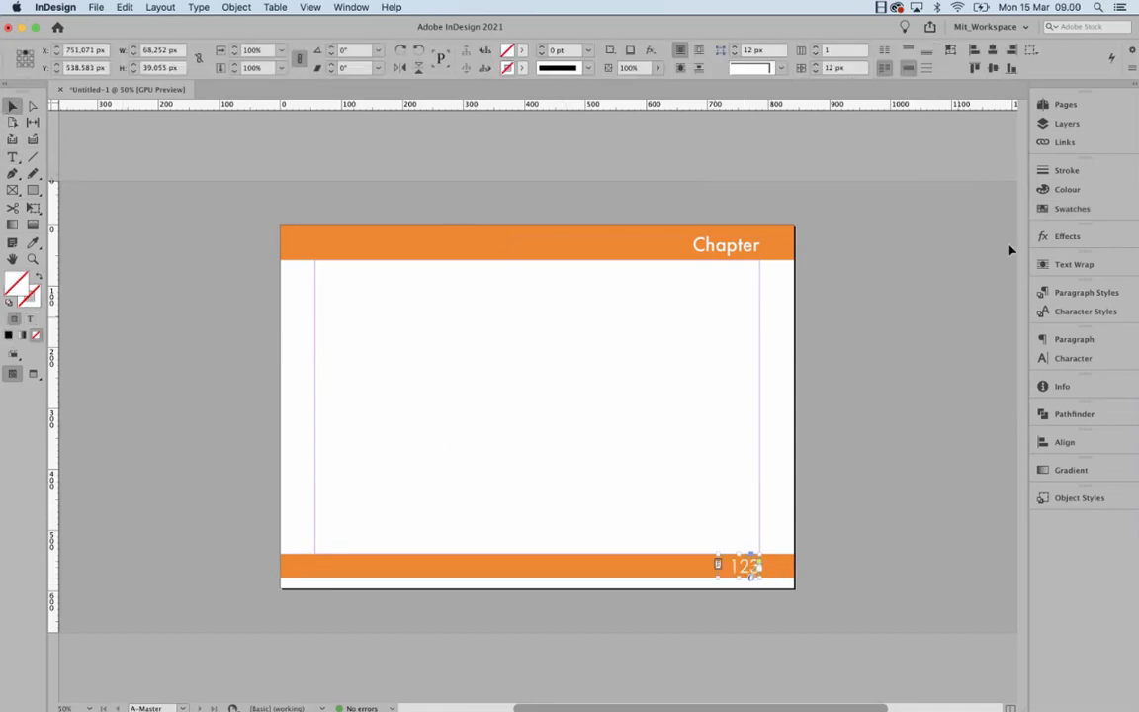
pyautogui.click(1065, 104)
pyautogui.doubleClick(898, 277)
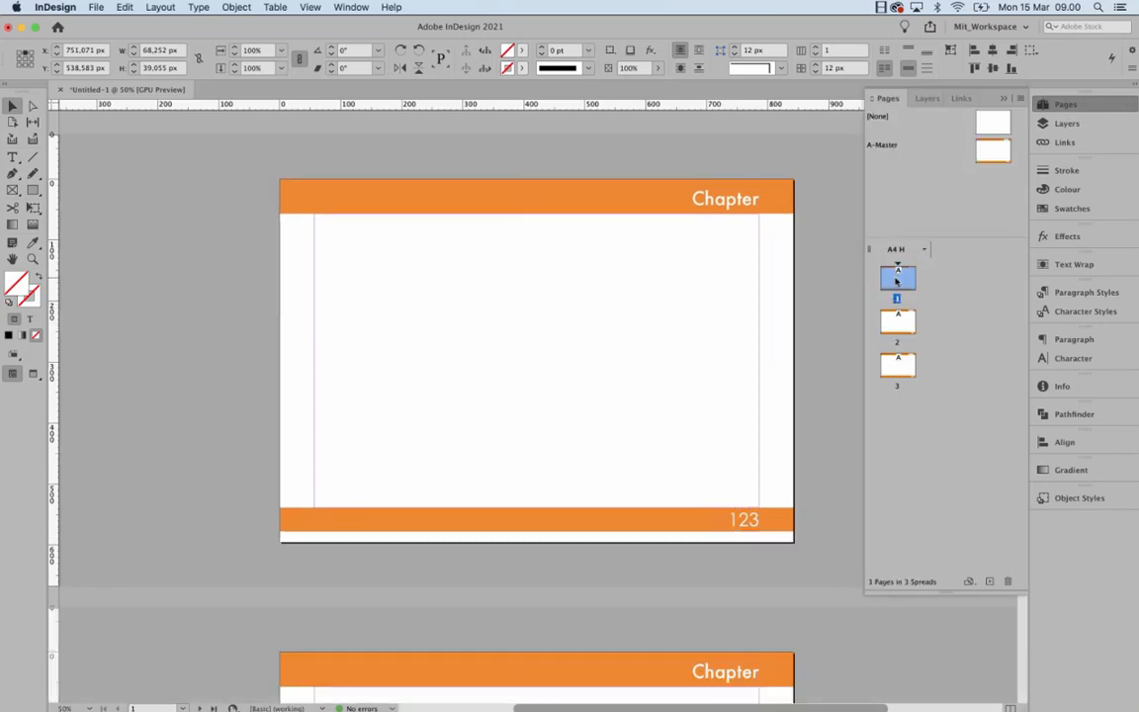
pyautogui.click(896, 322)
pyautogui.doubleClick(898, 364)
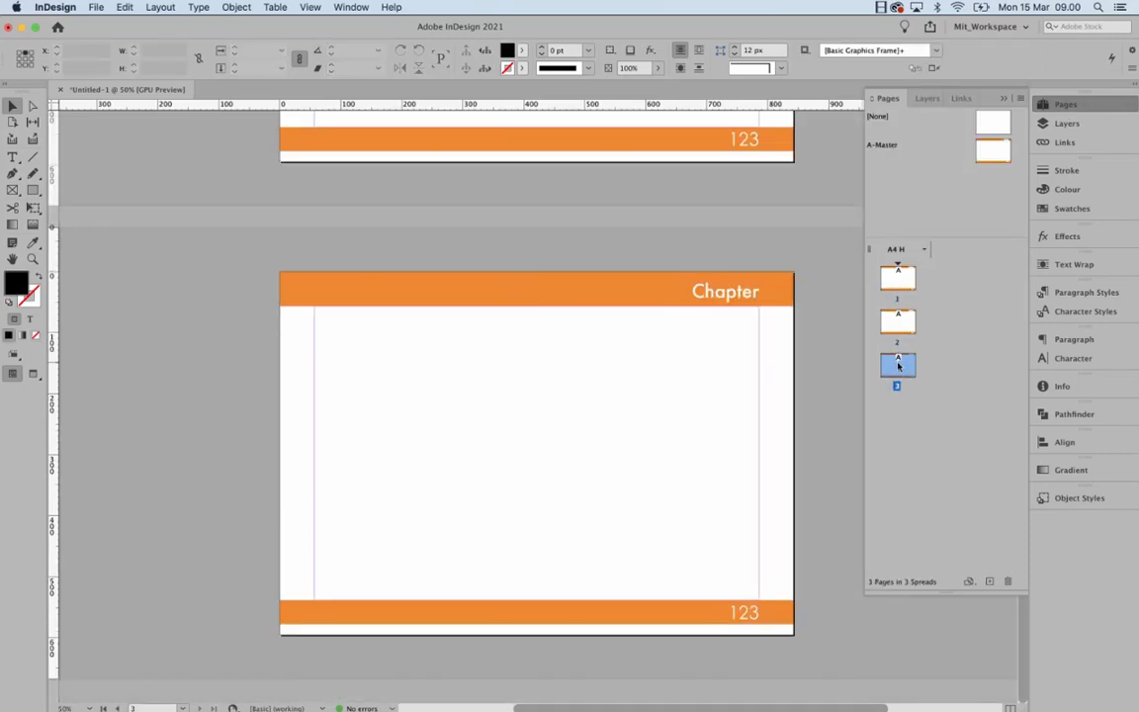
pyautogui.press('super+minus')
pyautogui.press('super+minus')
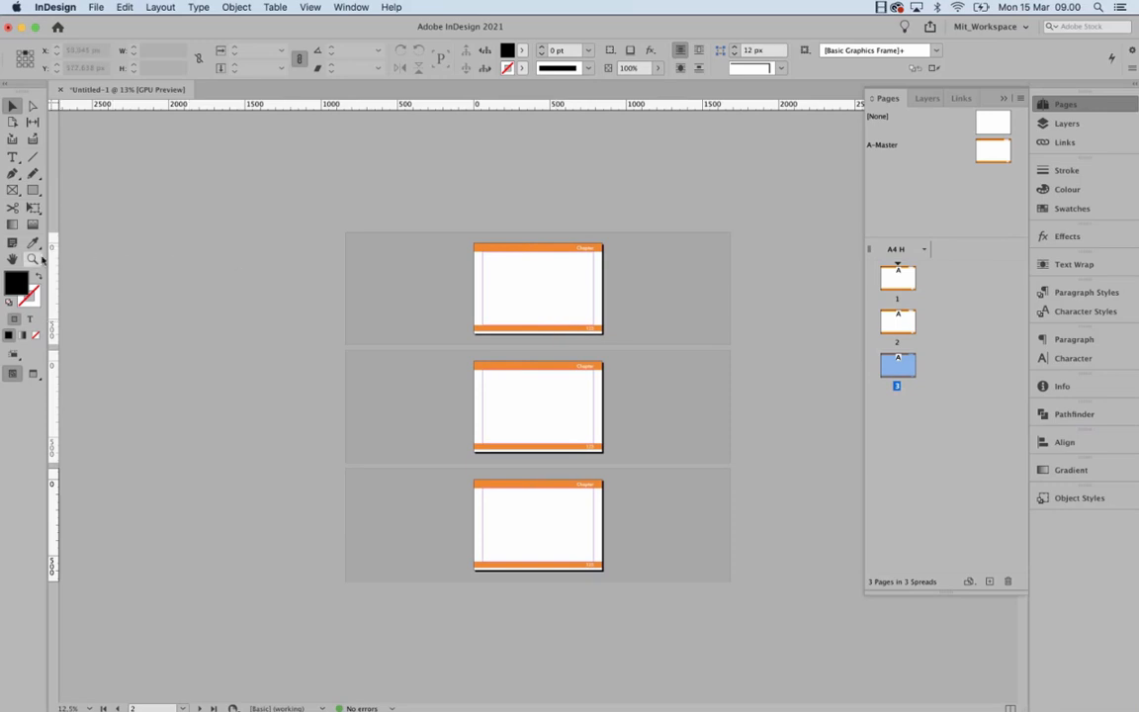
pyautogui.click(33, 258)
pyautogui.click(579, 336)
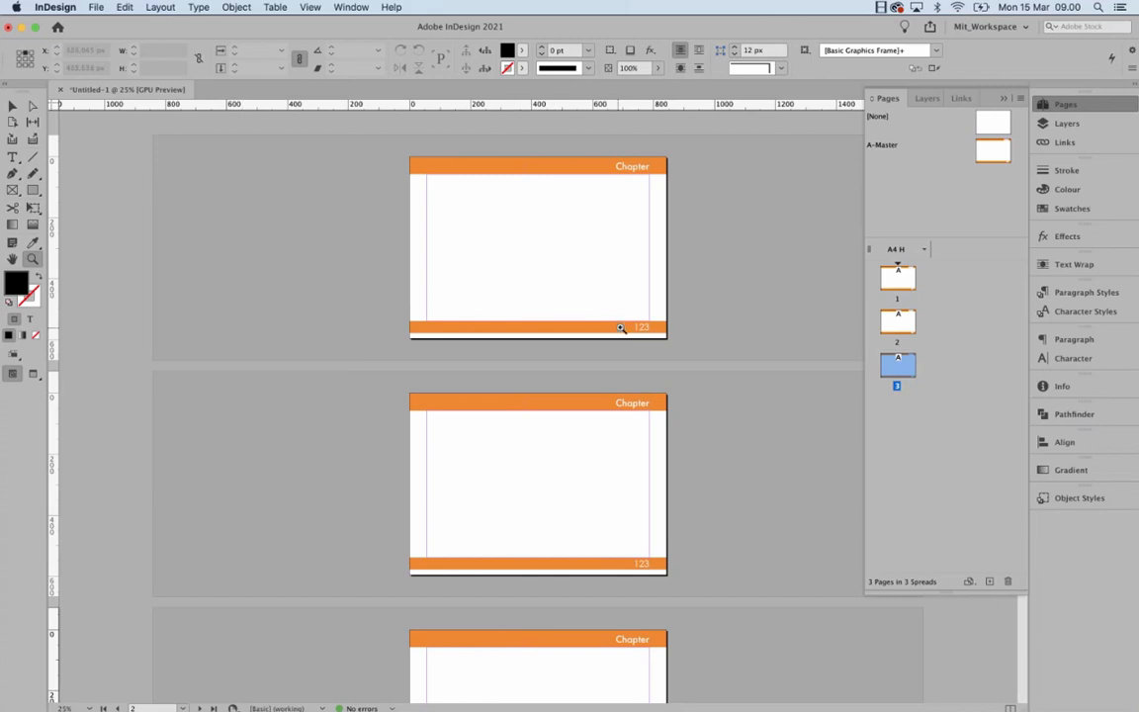
pyautogui.click(12, 105)
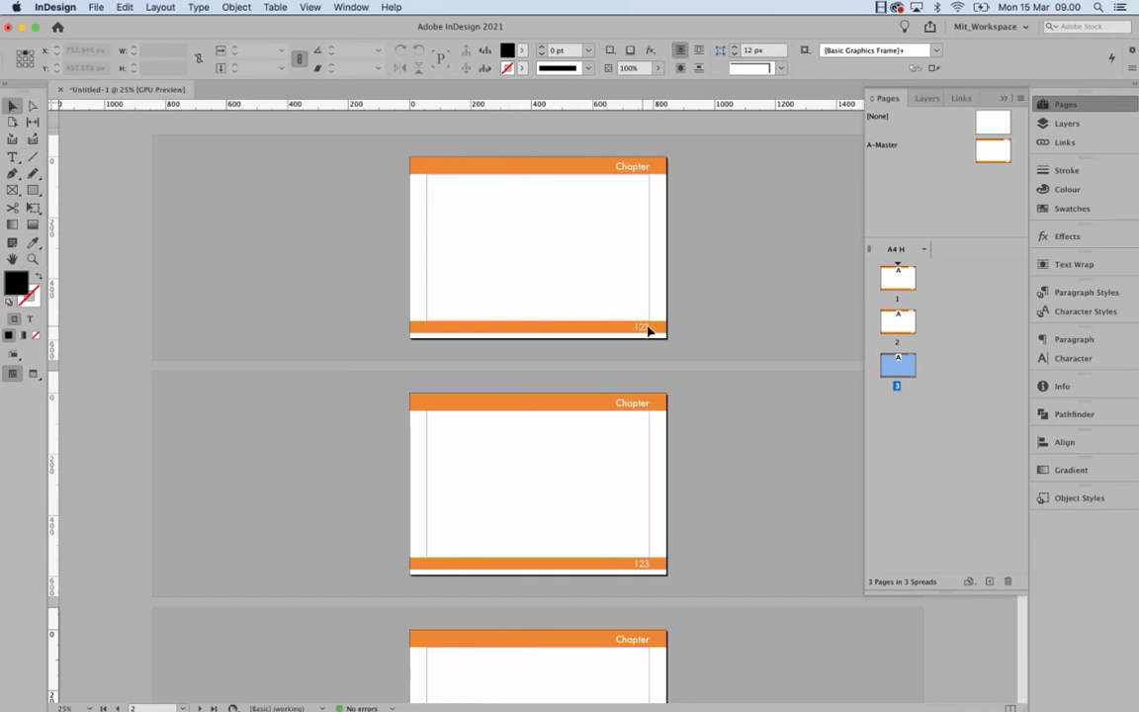
pyautogui.click(905, 280)
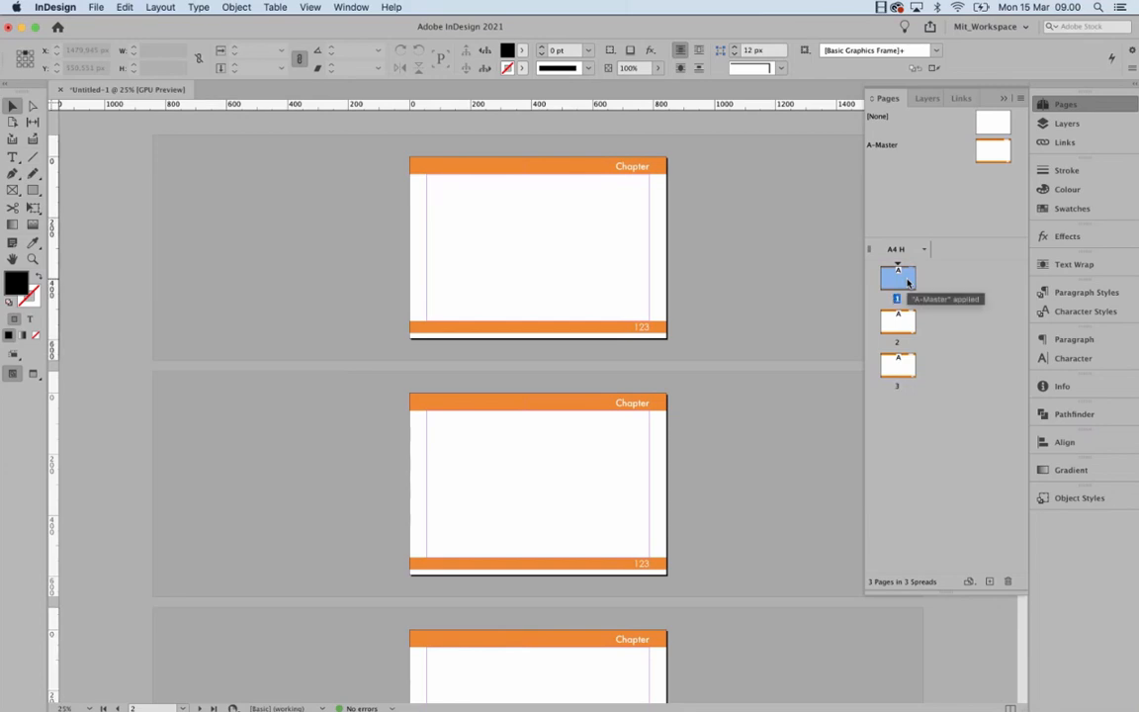
# - Replace the footer's "123" text on A-Master with a Current Page Number marker
pyautogui.doubleClick(995, 151)
pyautogui.press('super+0')
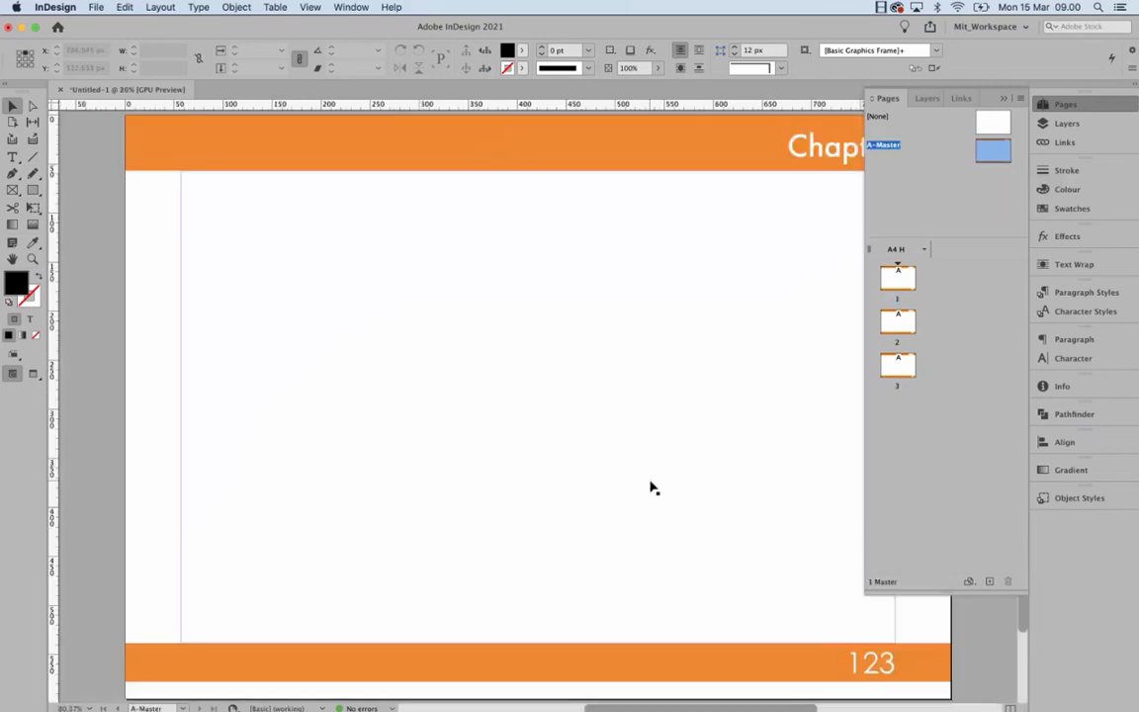
pyautogui.doubleClick(870, 660)
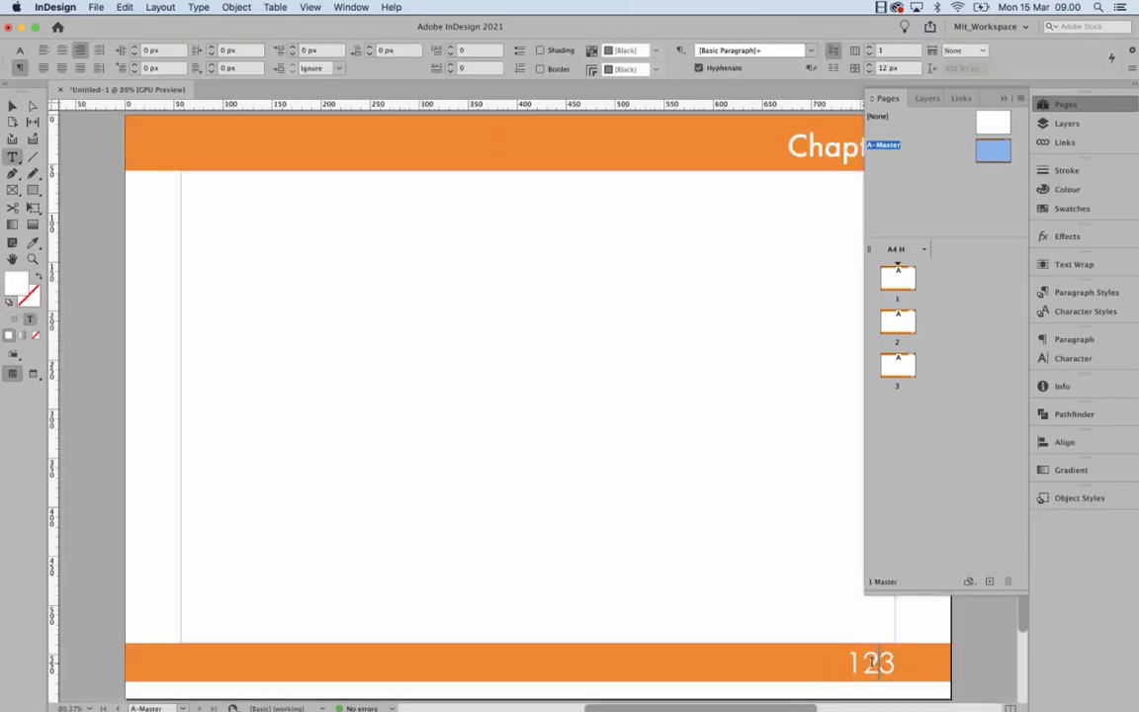
pyautogui.doubleClick(870, 661)
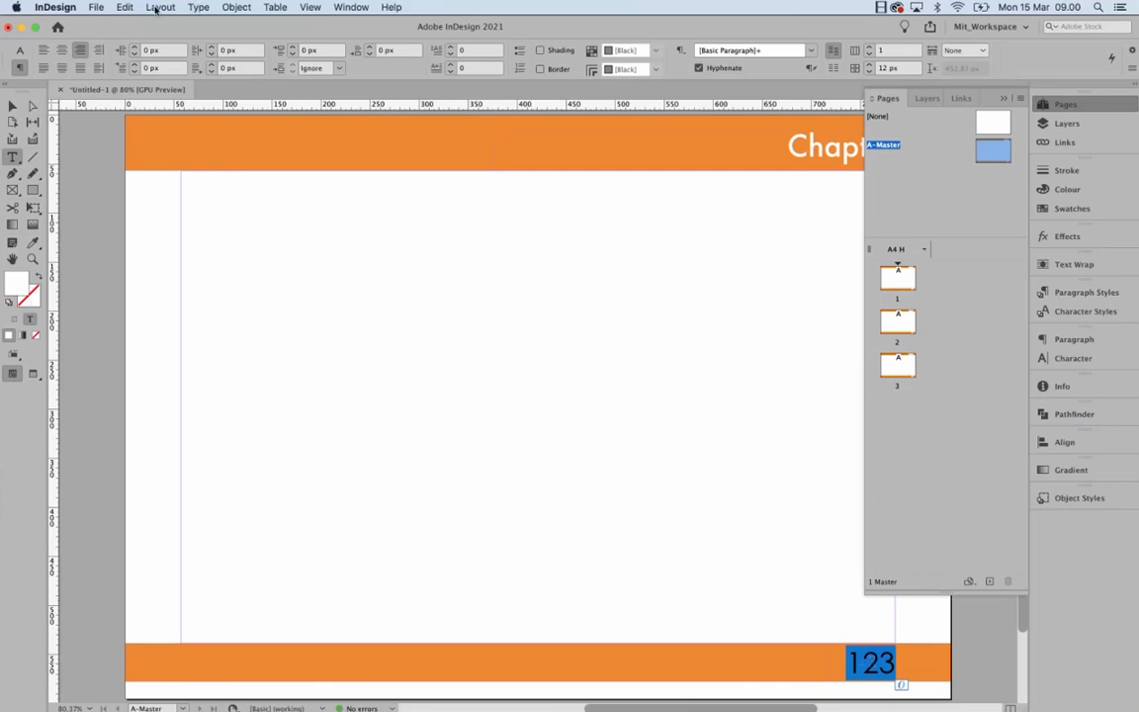
pyautogui.click(877, 663)
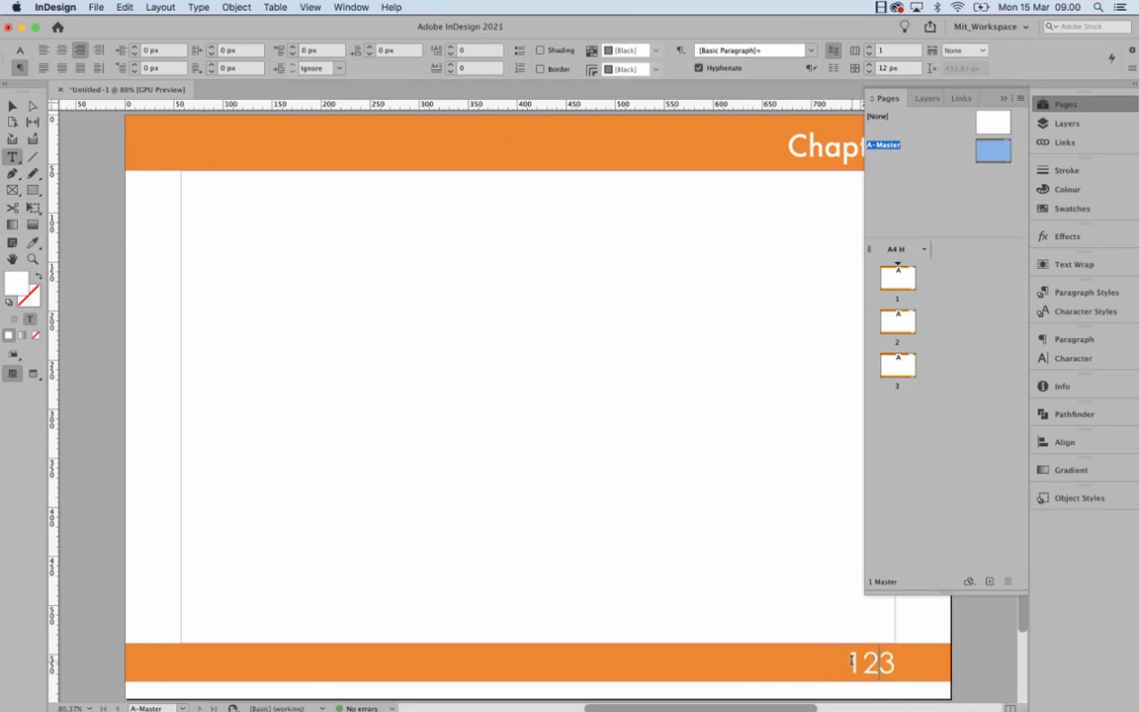
pyautogui.moveTo(851, 660); pyautogui.dragTo(894, 662)
pyautogui.click(855, 662)
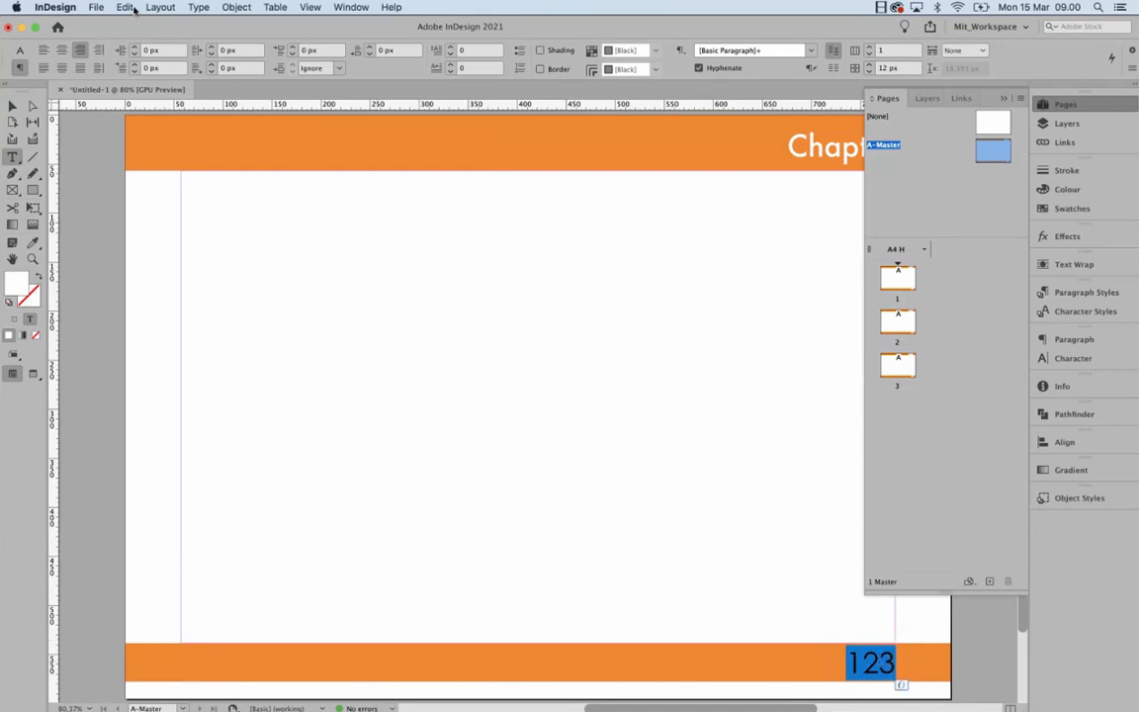
pyautogui.click(195, 8)
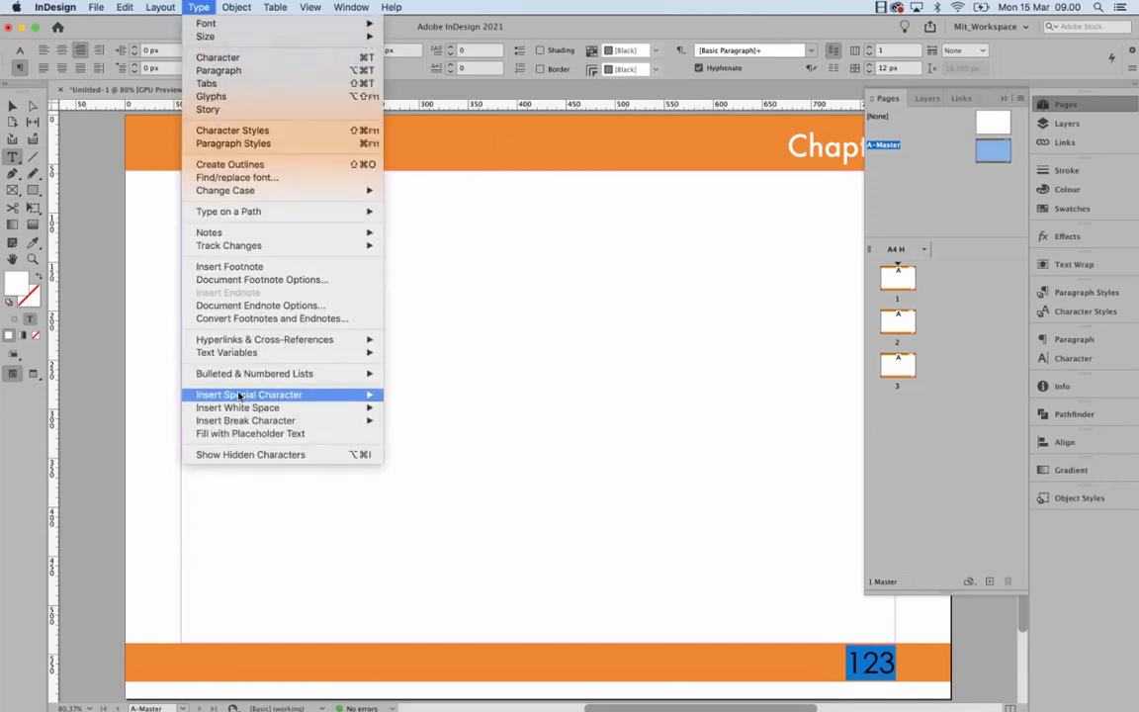
pyautogui.moveTo(238, 395)
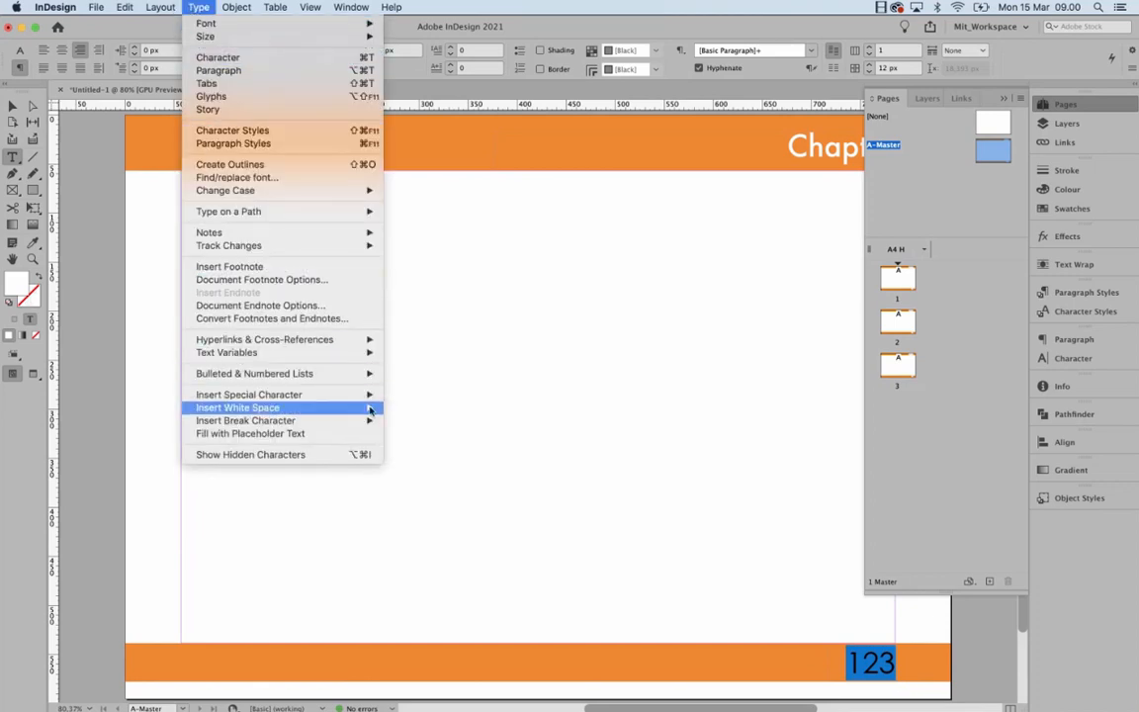
pyautogui.moveTo(396, 400)
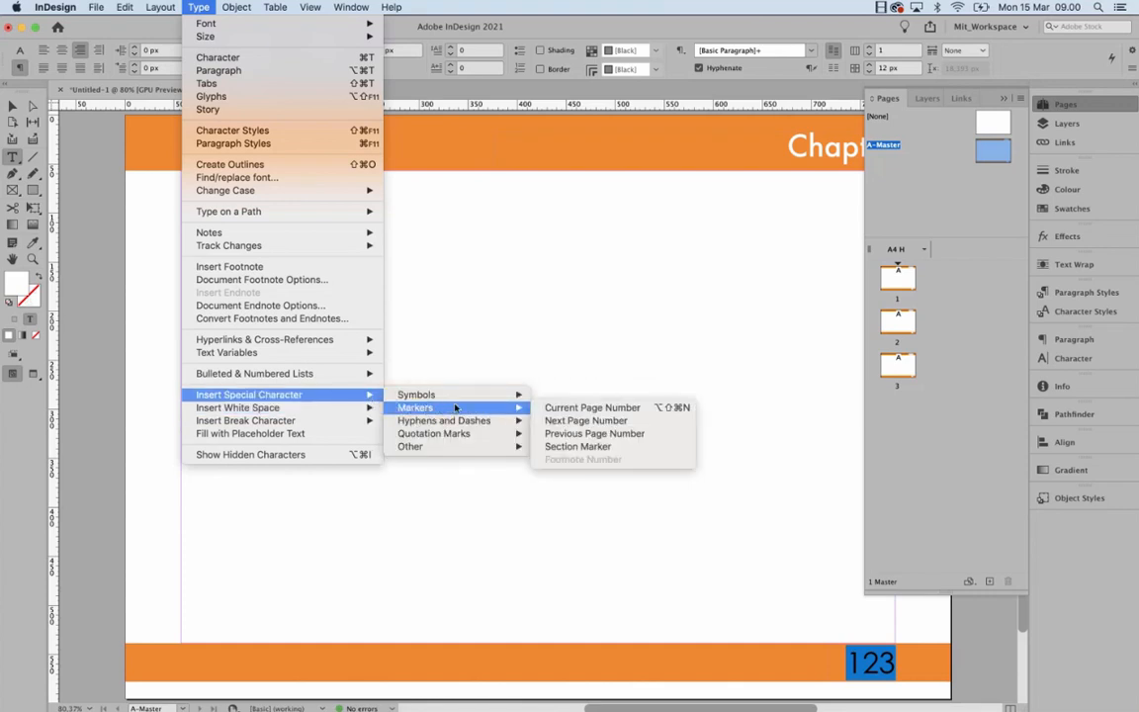
pyautogui.click(571, 408)
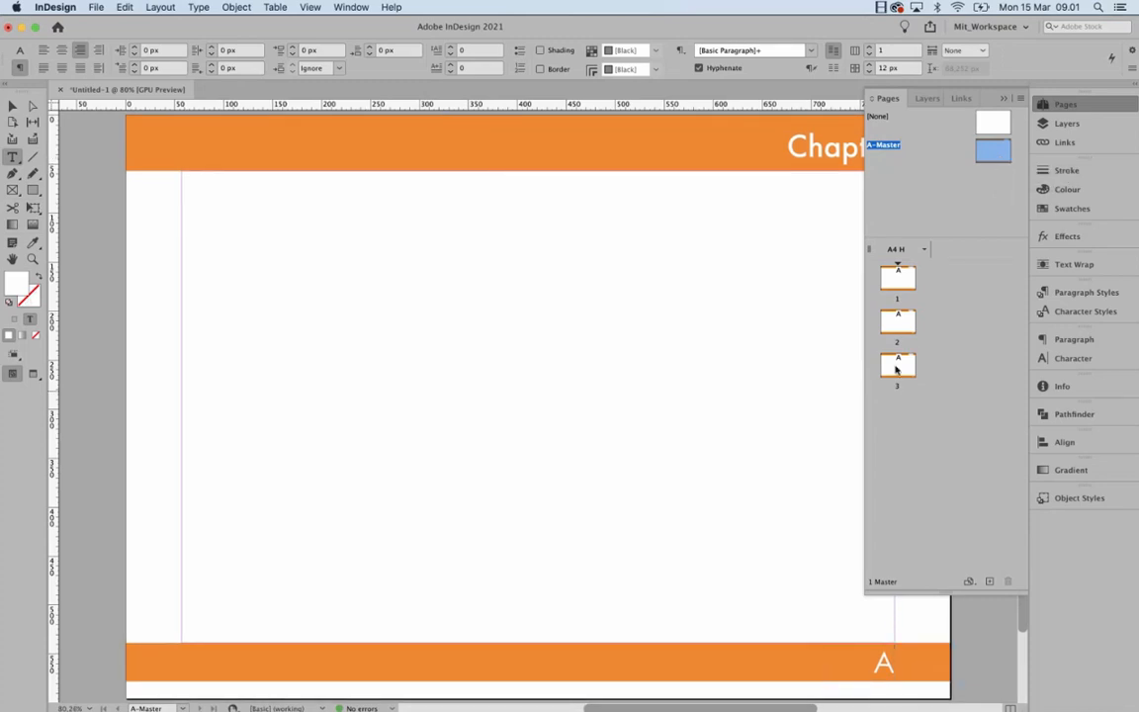
pyautogui.doubleClick(881, 662)
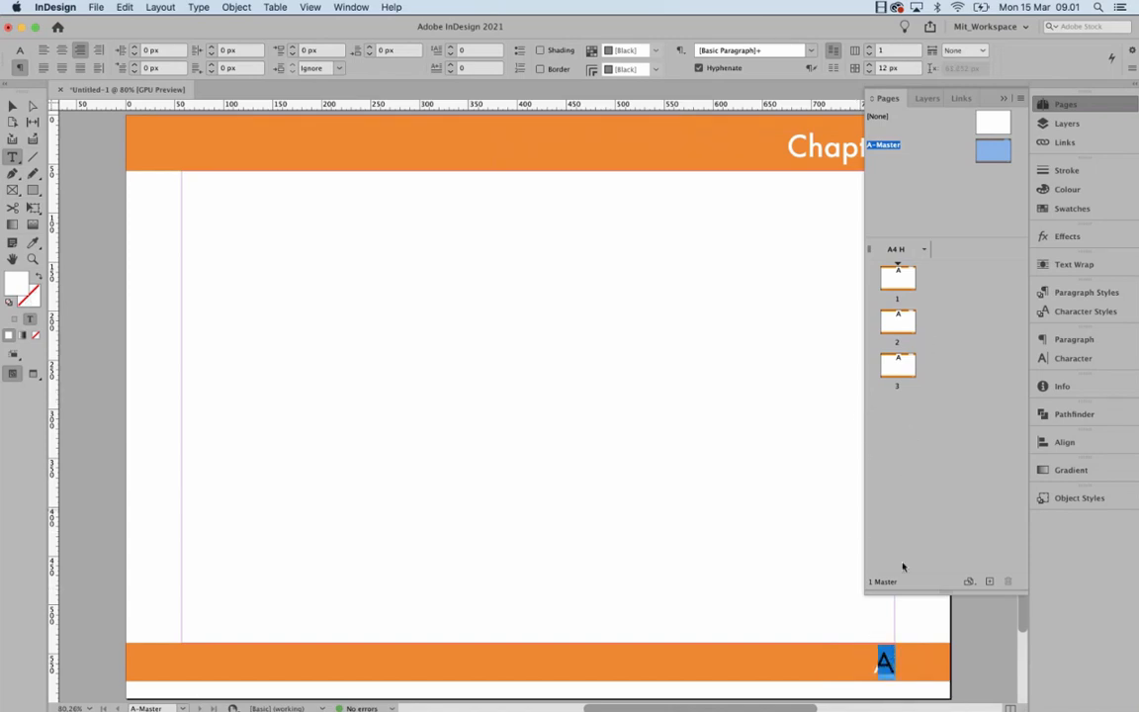
pyautogui.click(882, 662)
pyautogui.doubleClick(887, 661)
pyautogui.click(884, 662)
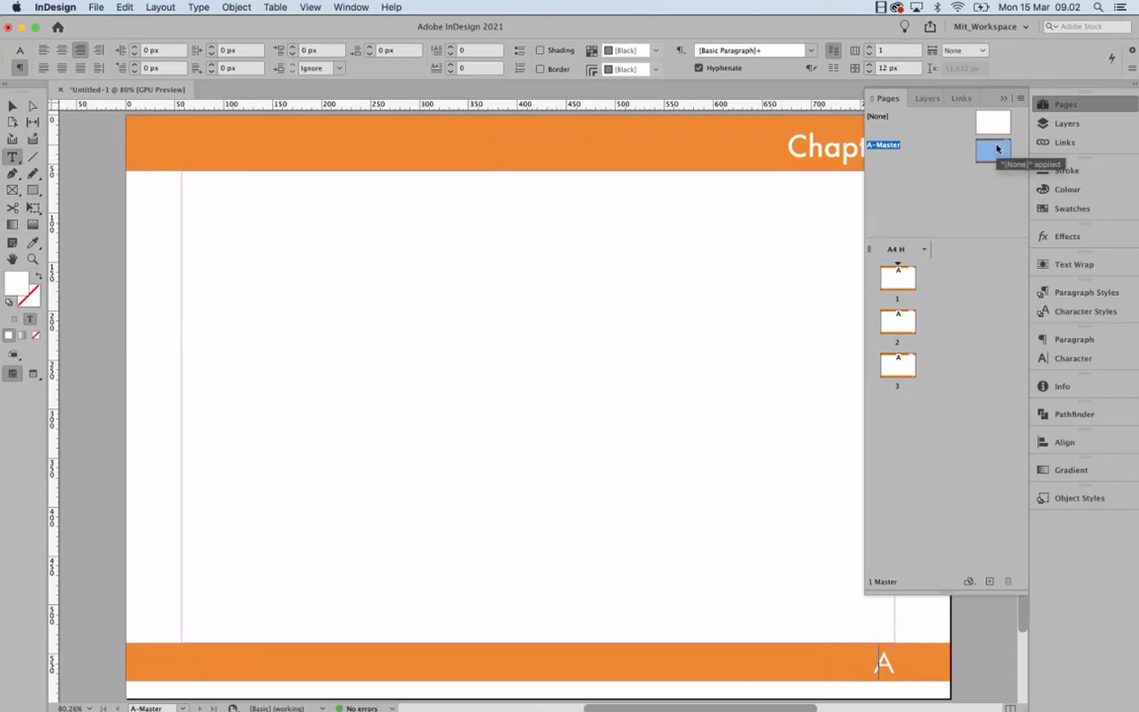
pyautogui.doubleClick(885, 664)
pyautogui.click(880, 663)
pyautogui.doubleClick(879, 662)
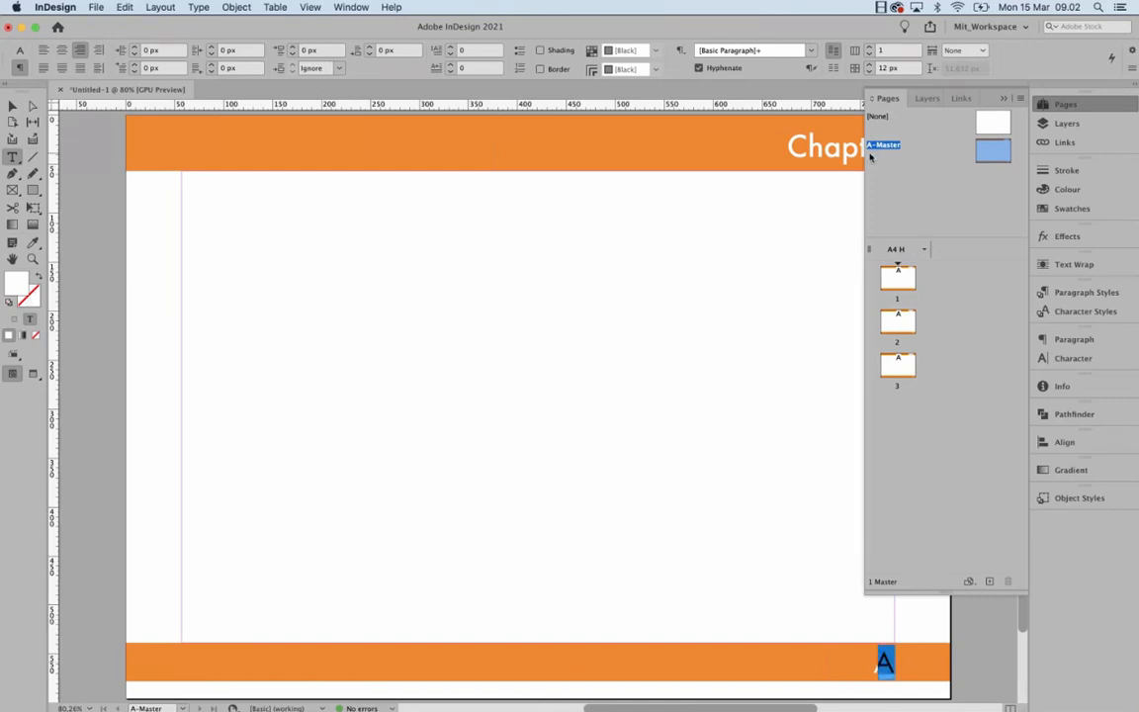
# - Create a new B-Master page and add a text frame reading "123" inside its margins
pyautogui.rightClick(999, 147)
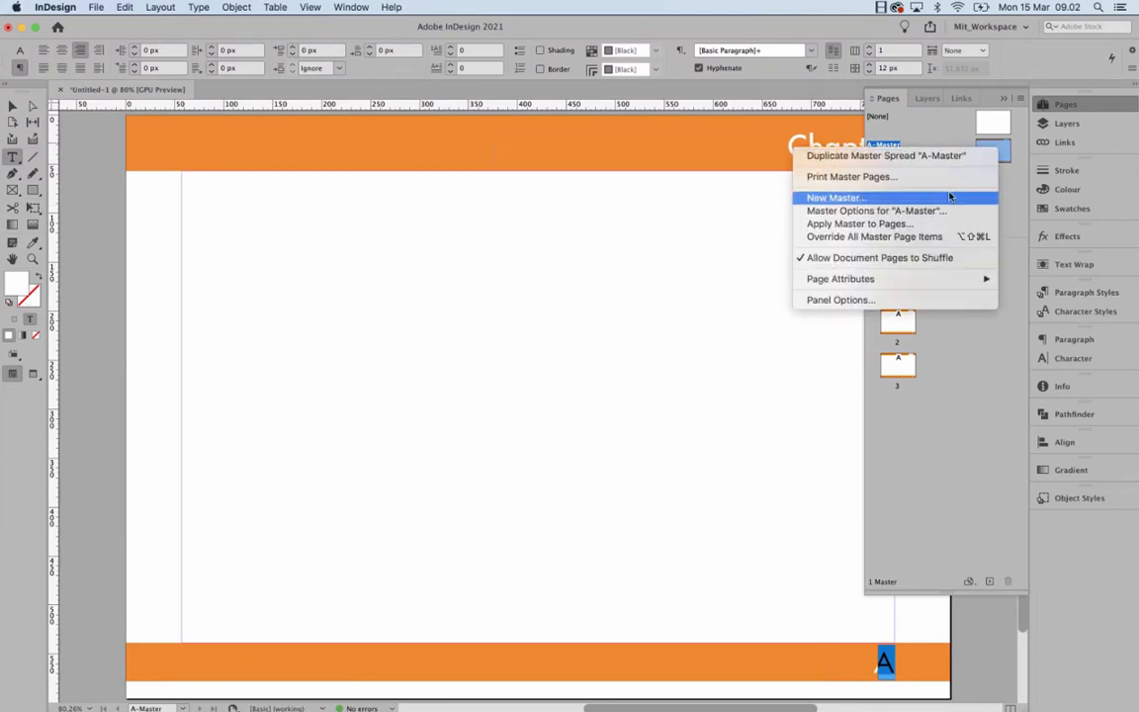
pyautogui.click(944, 197)
pyautogui.click(684, 298)
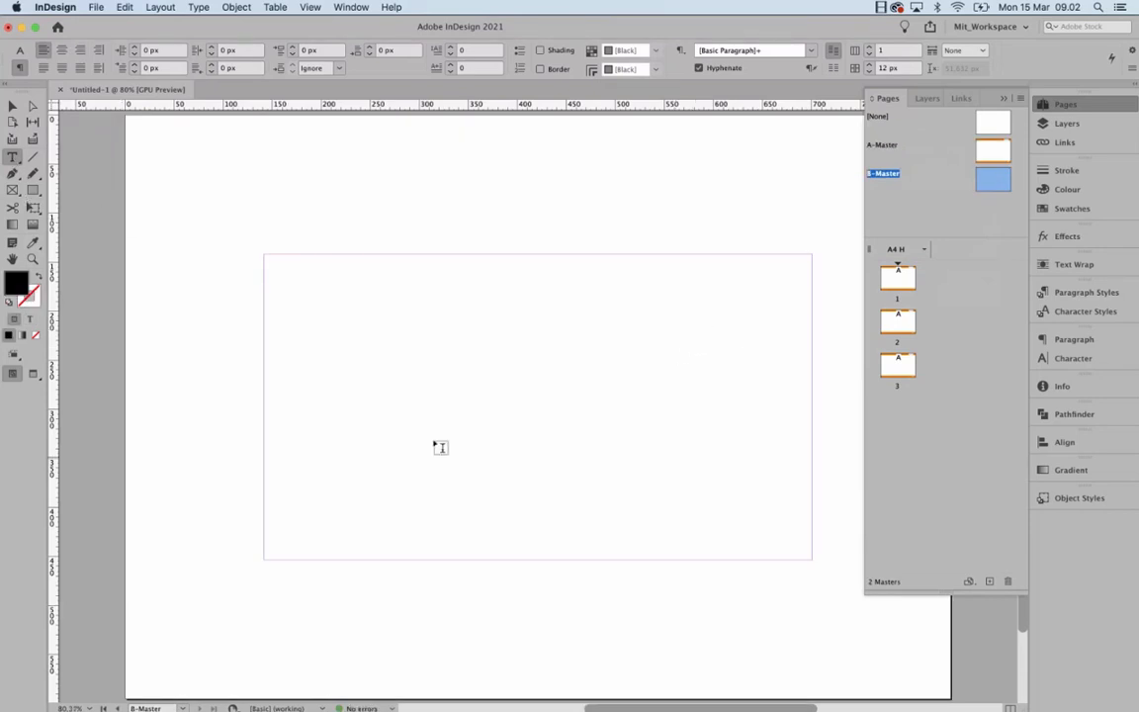
pyautogui.moveTo(468, 309); pyautogui.dragTo(570, 442)
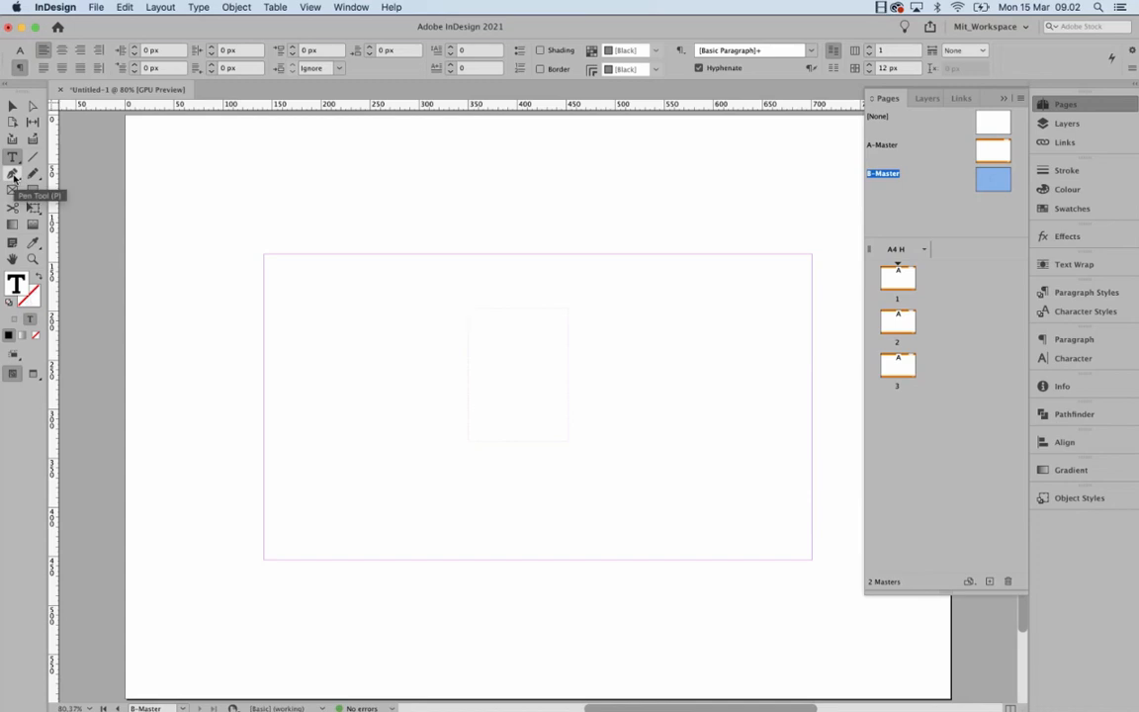
pyautogui.write('123')
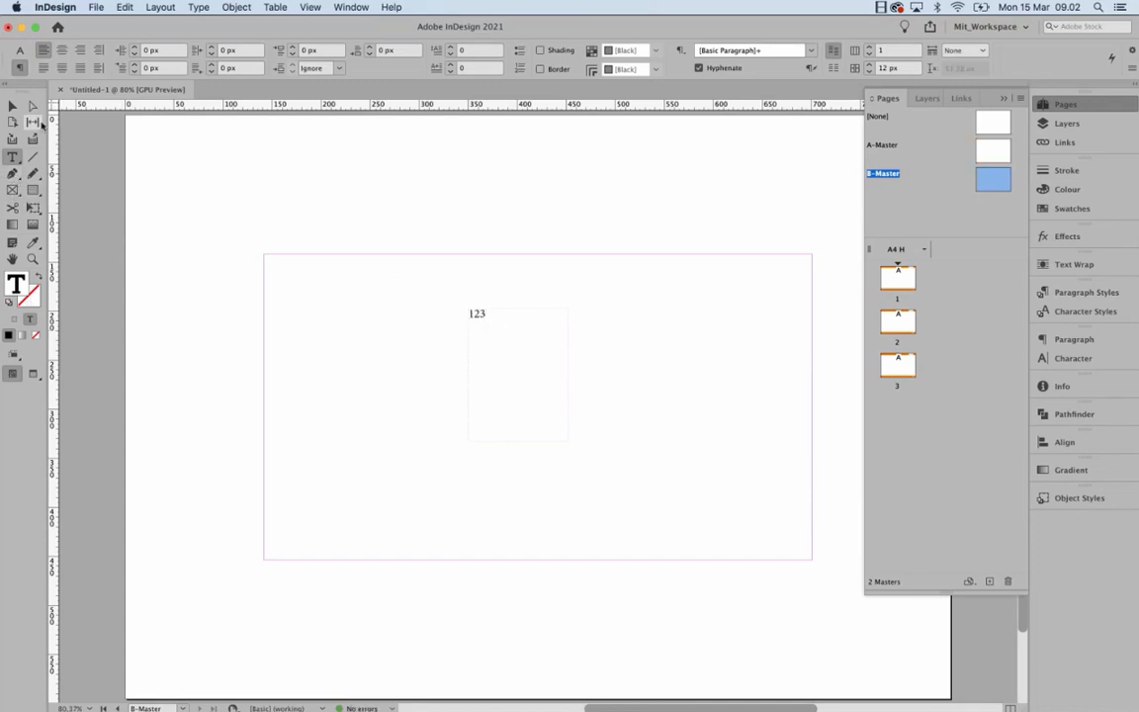
# - Copy the footer's page number frame from A-Master and paste it onto B-Master
pyautogui.doubleClick(993, 148)
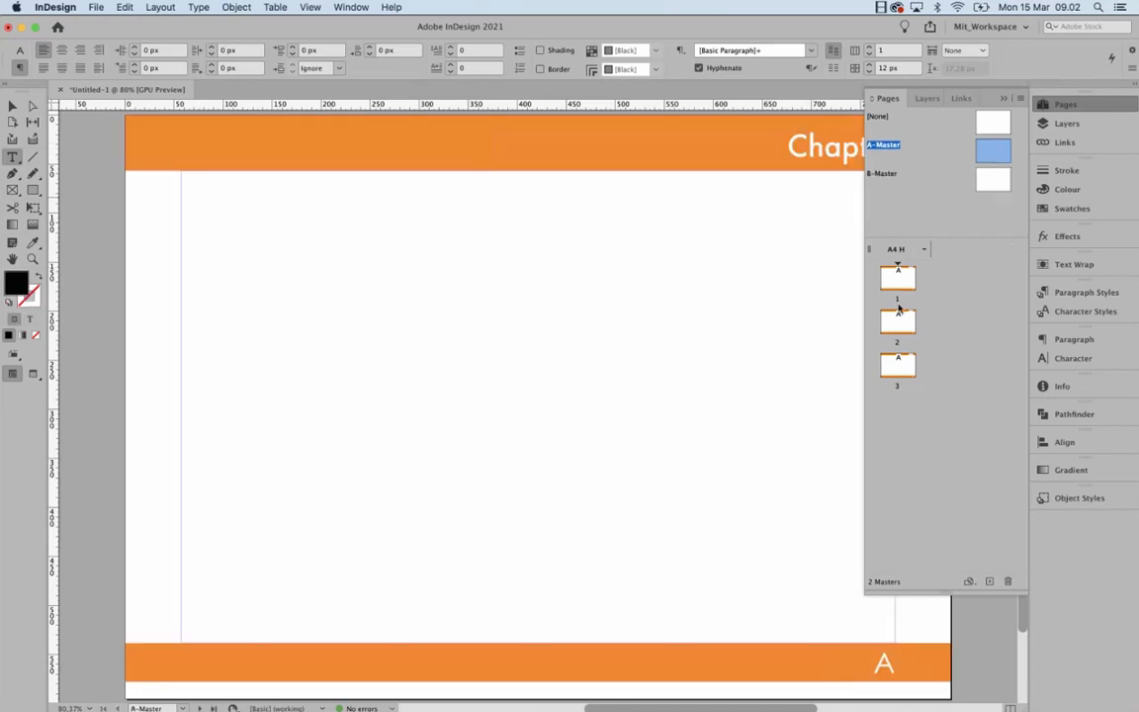
pyautogui.click(12, 103)
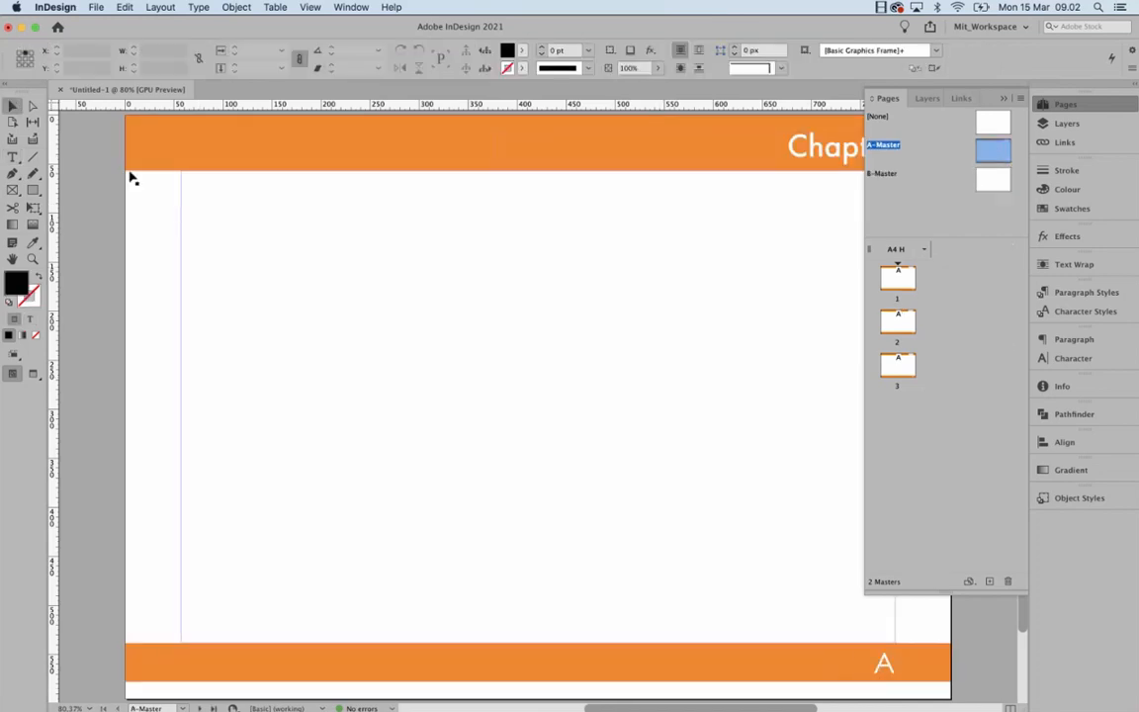
pyautogui.click(885, 665)
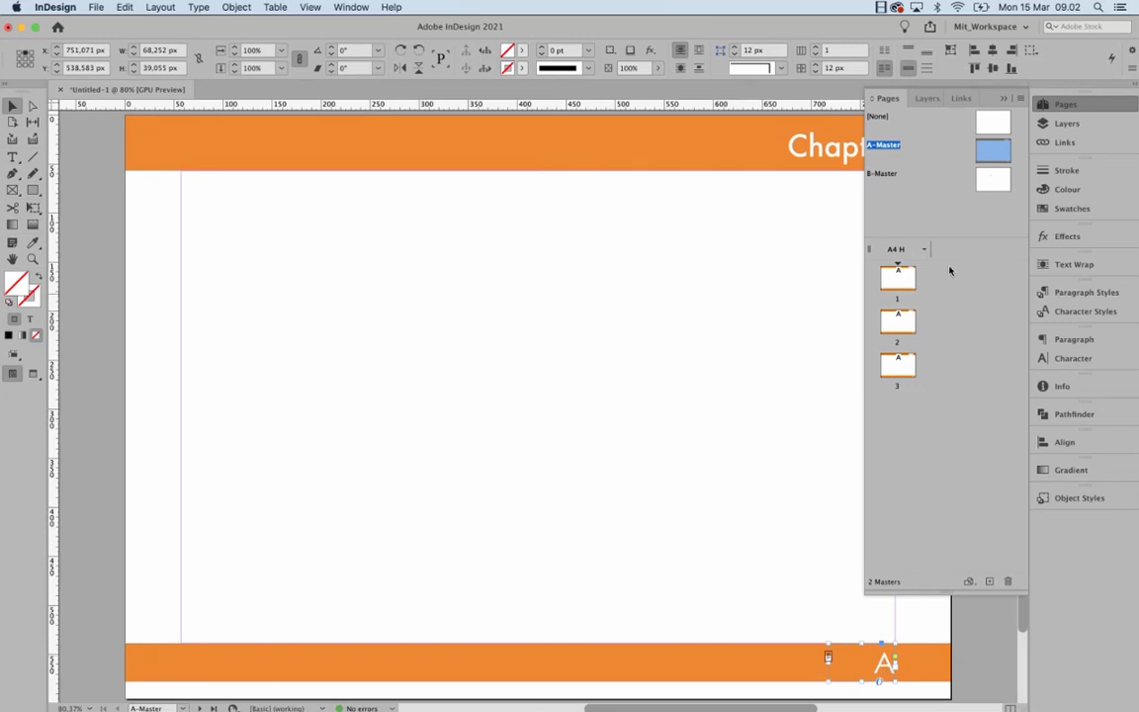
pyautogui.doubleClick(876, 173)
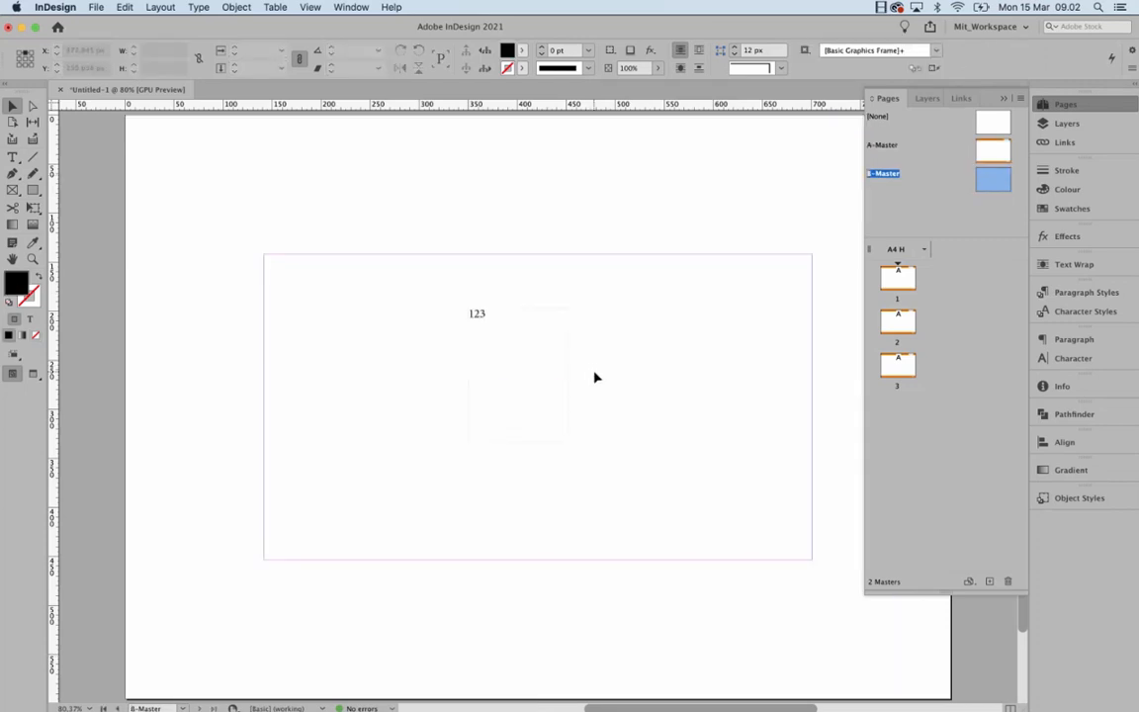
pyautogui.click(562, 393)
# - Colour the pasted page number marker on B-Master with the [Black] swatch
pyautogui.doubleClick(543, 400)
pyautogui.press('super+a')
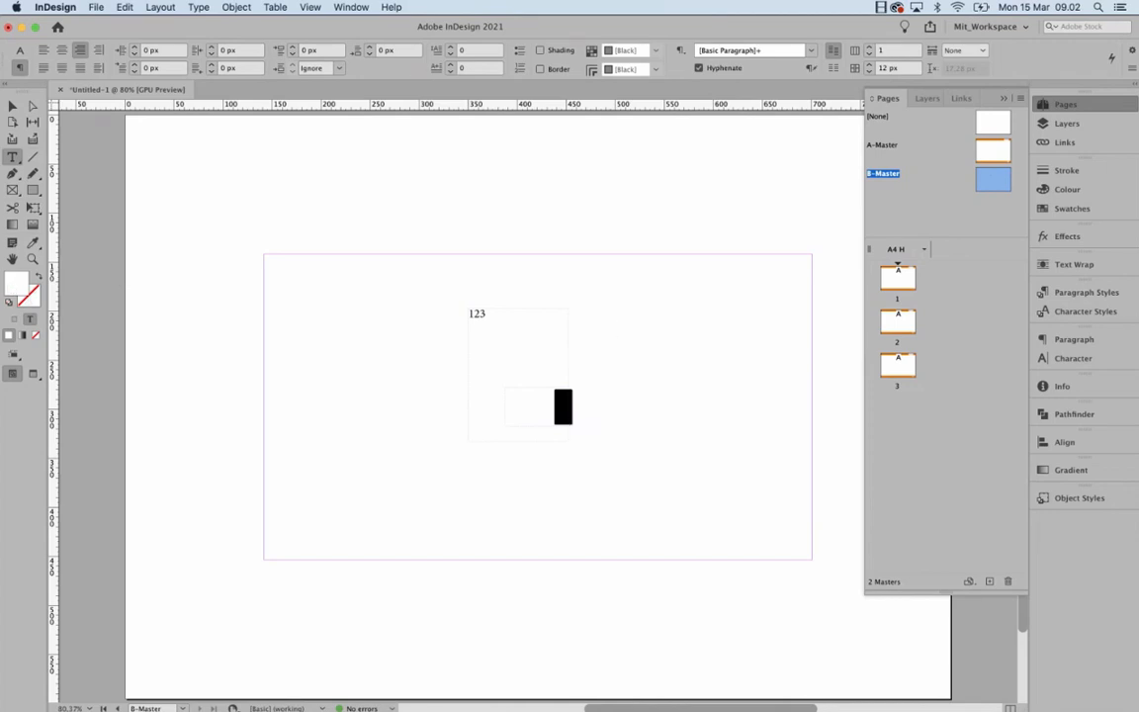
pyautogui.click(1079, 208)
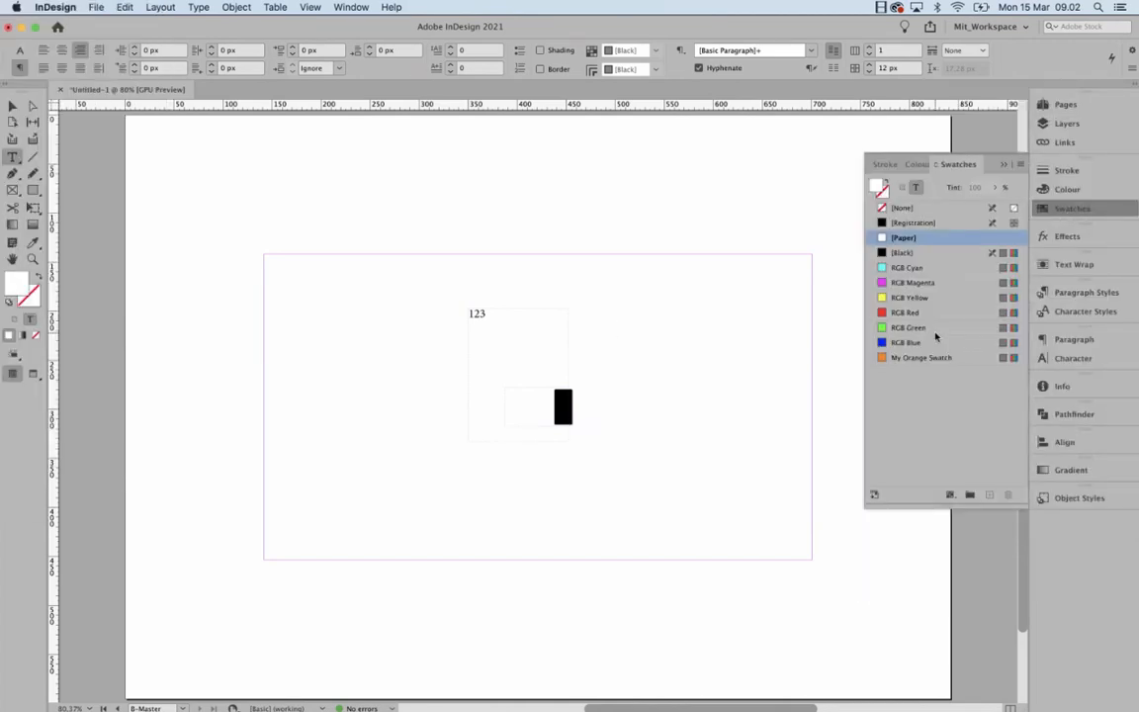
pyautogui.click(924, 253)
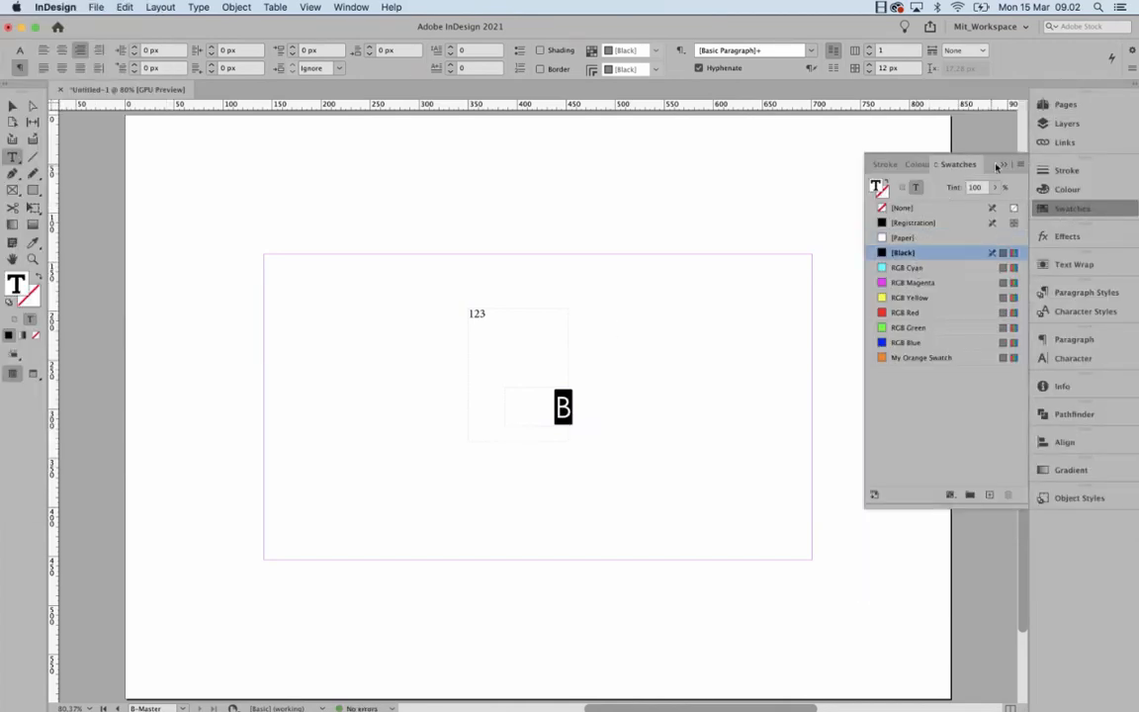
pyautogui.click(1003, 165)
pyautogui.click(13, 106)
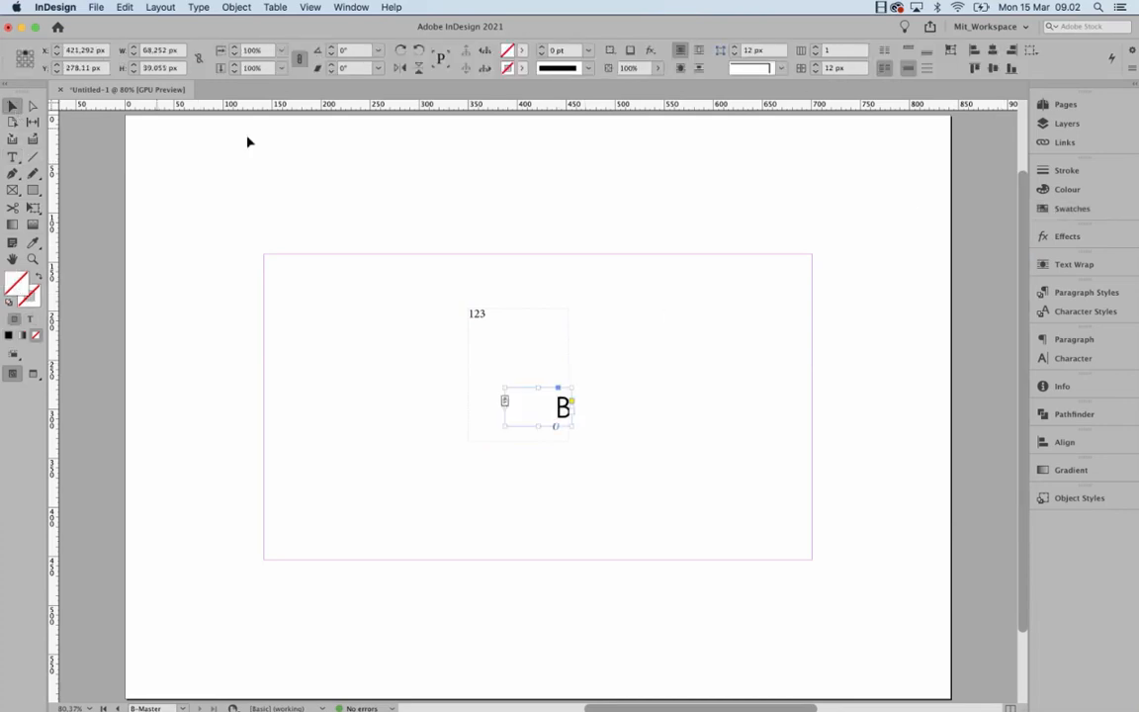
# - Move B-Master's page number frame beside the "123" frame, to about X 554 px, Y 246 px, and compare it with A-Master's marker
pyautogui.click(1064, 104)
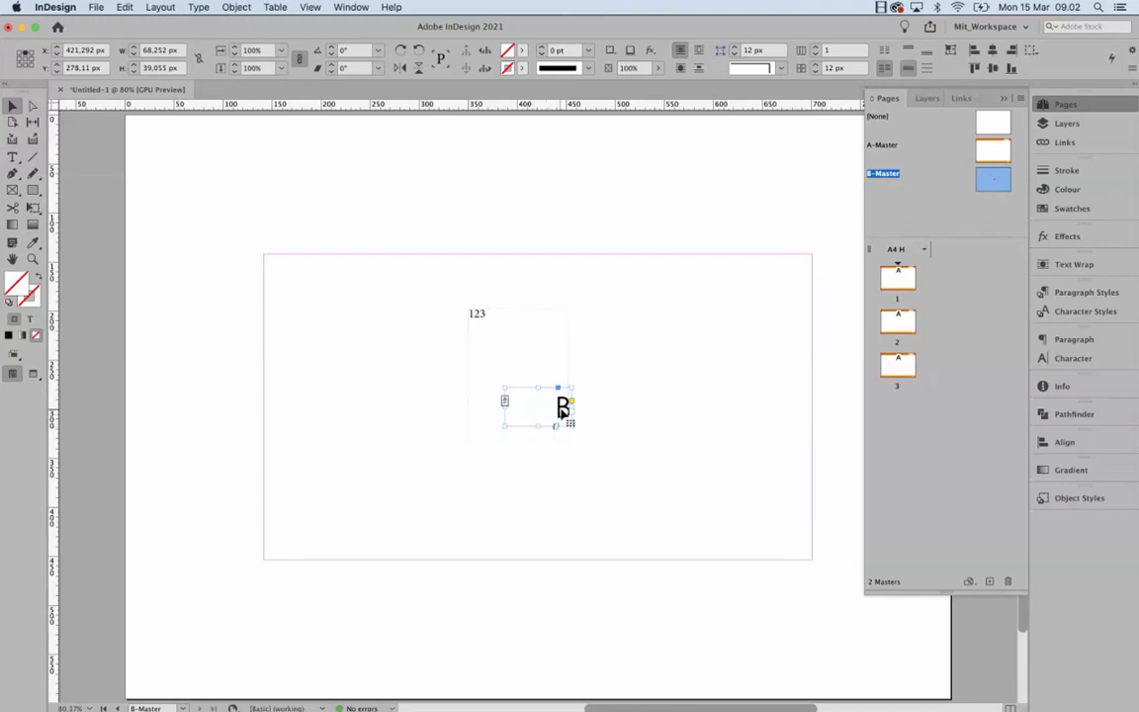
pyautogui.moveTo(564, 407); pyautogui.dragTo(691, 375)
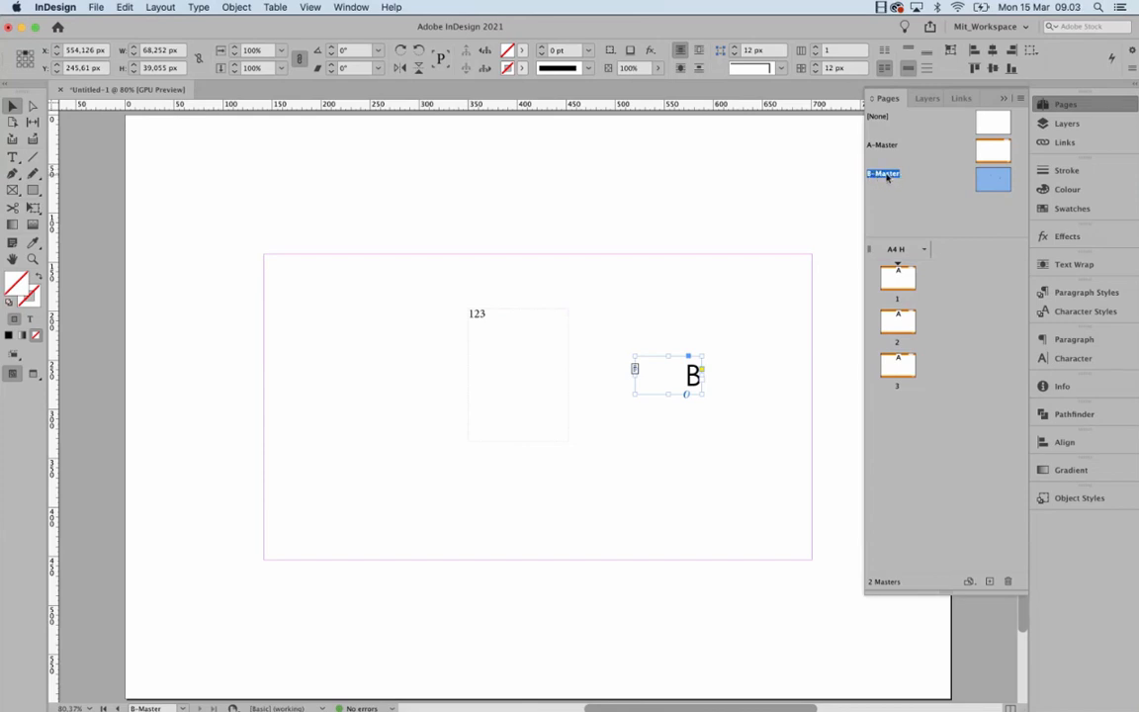
pyautogui.click(974, 149)
pyautogui.doubleClick(976, 149)
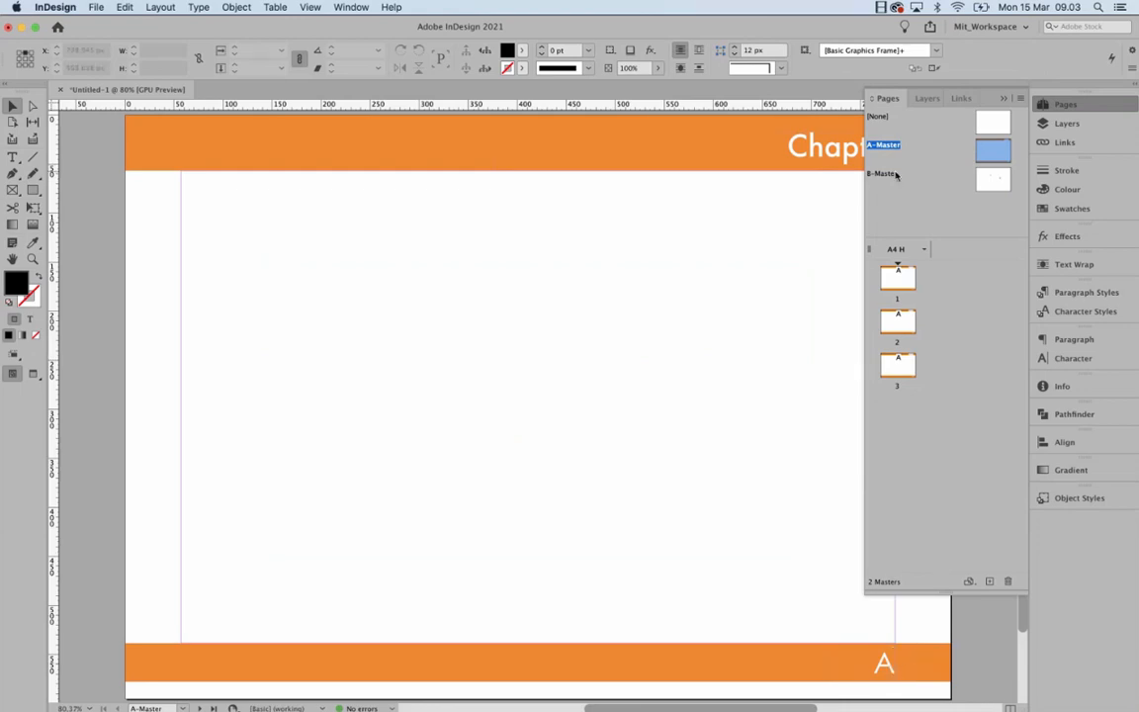
# - Delete both text frames from B-Master and remove the B-Master spread from the document
pyautogui.doubleClick(896, 175)
pyautogui.click(698, 388)
pyautogui.press('Delete')
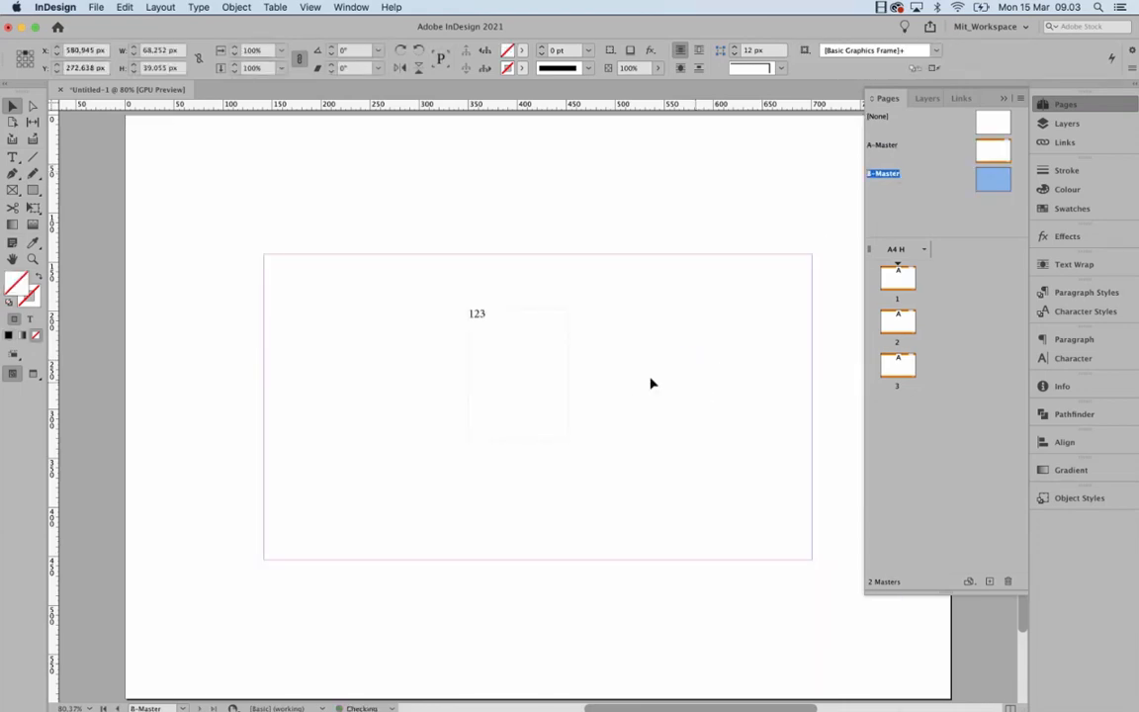
pyautogui.click(531, 368)
pyautogui.press('Delete')
pyautogui.rightClick(999, 185)
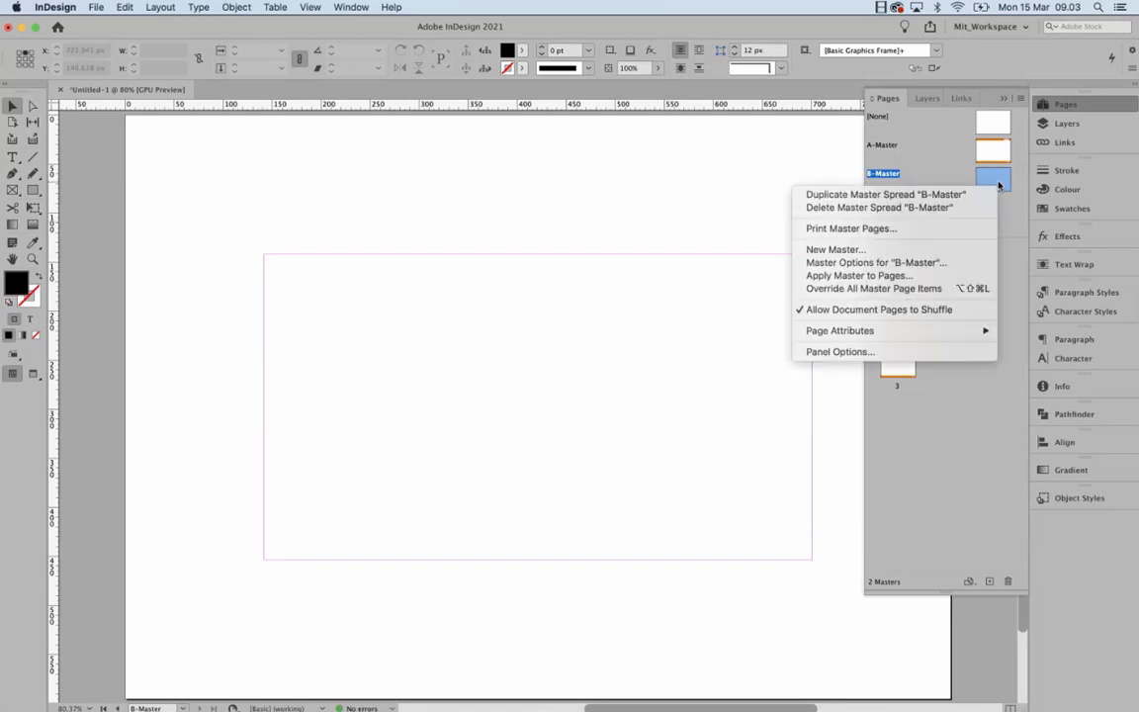
pyautogui.click(877, 207)
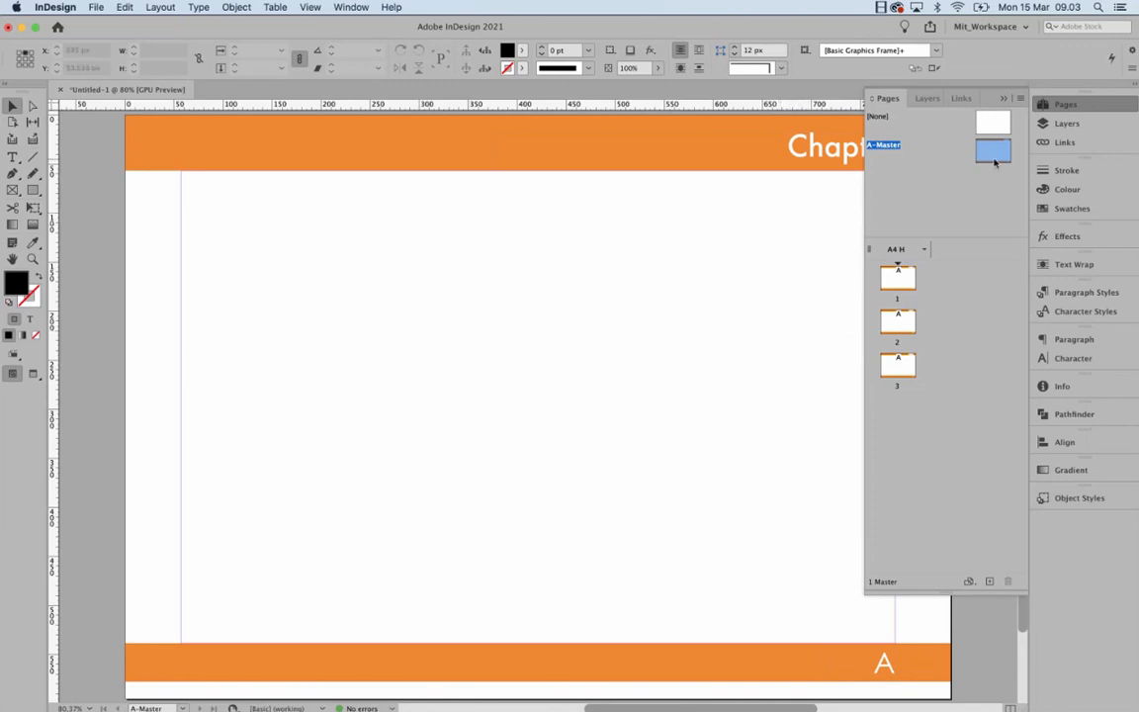
# - Check which layer holds A-Master's header and footer items, and make the Background layer active
pyautogui.click(414, 160)
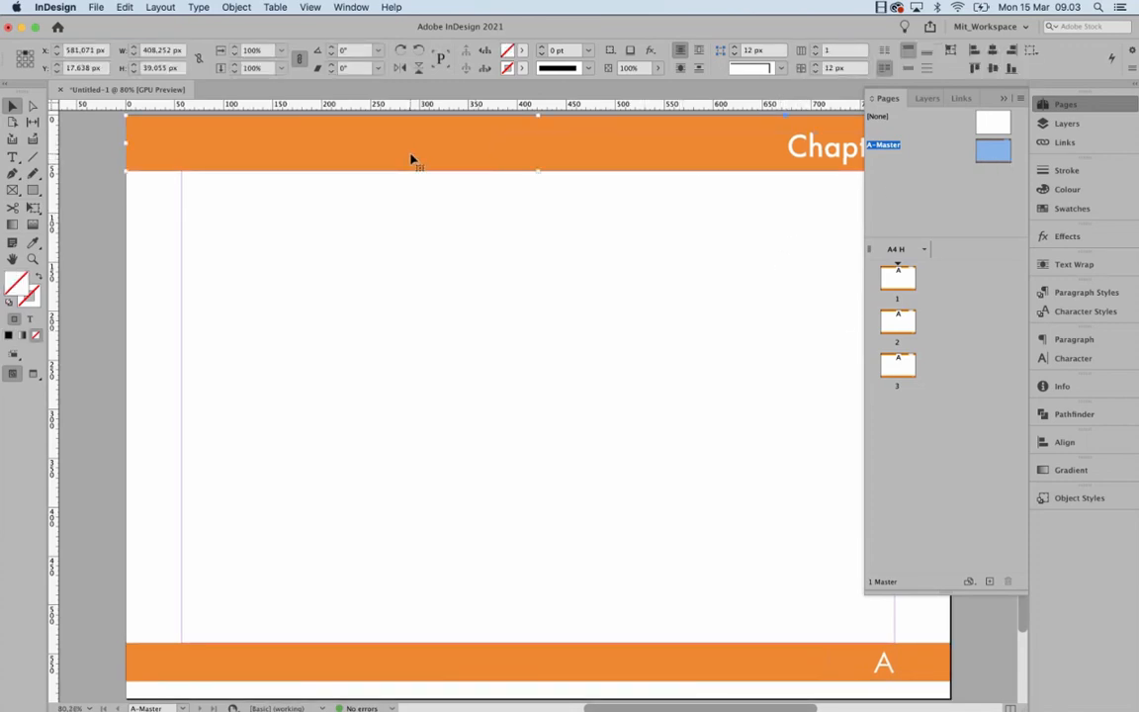
pyautogui.click(1109, 129)
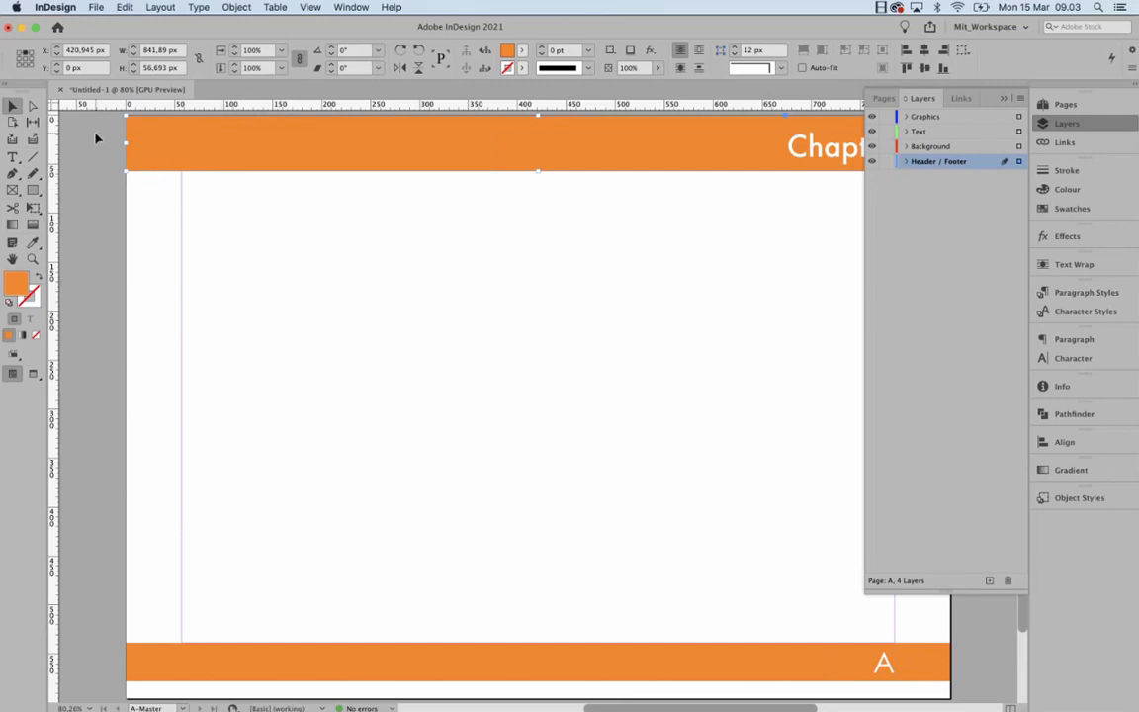
pyautogui.moveTo(85, 118); pyautogui.dragTo(991, 681)
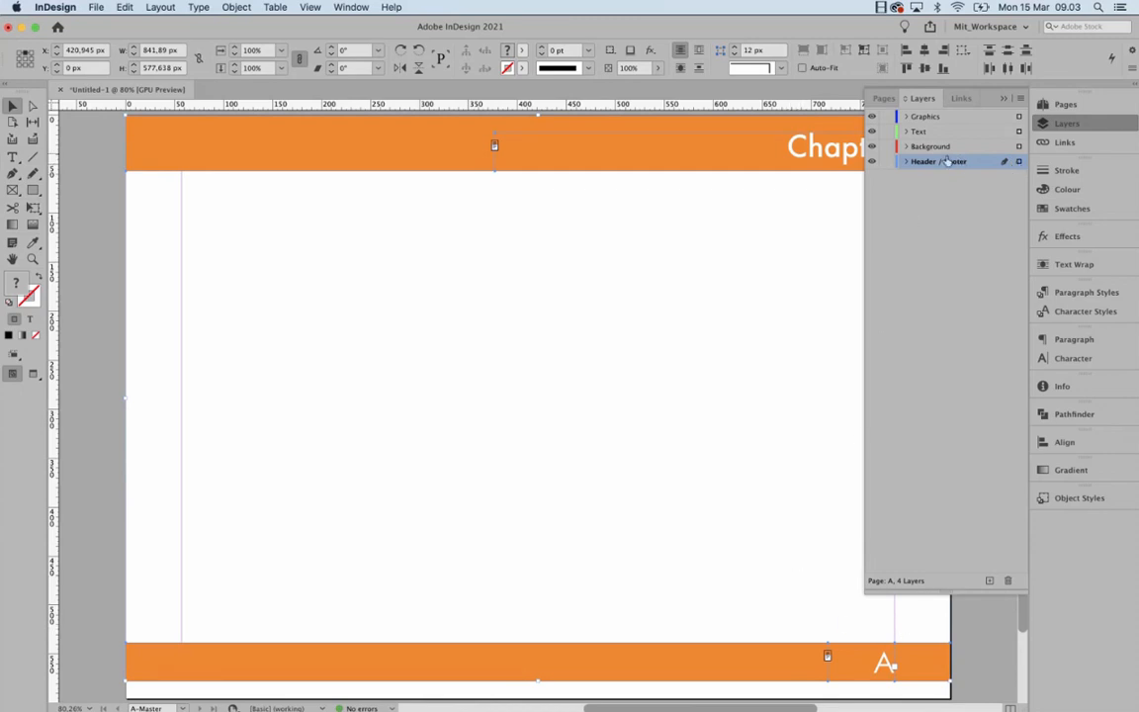
pyautogui.click(107, 198)
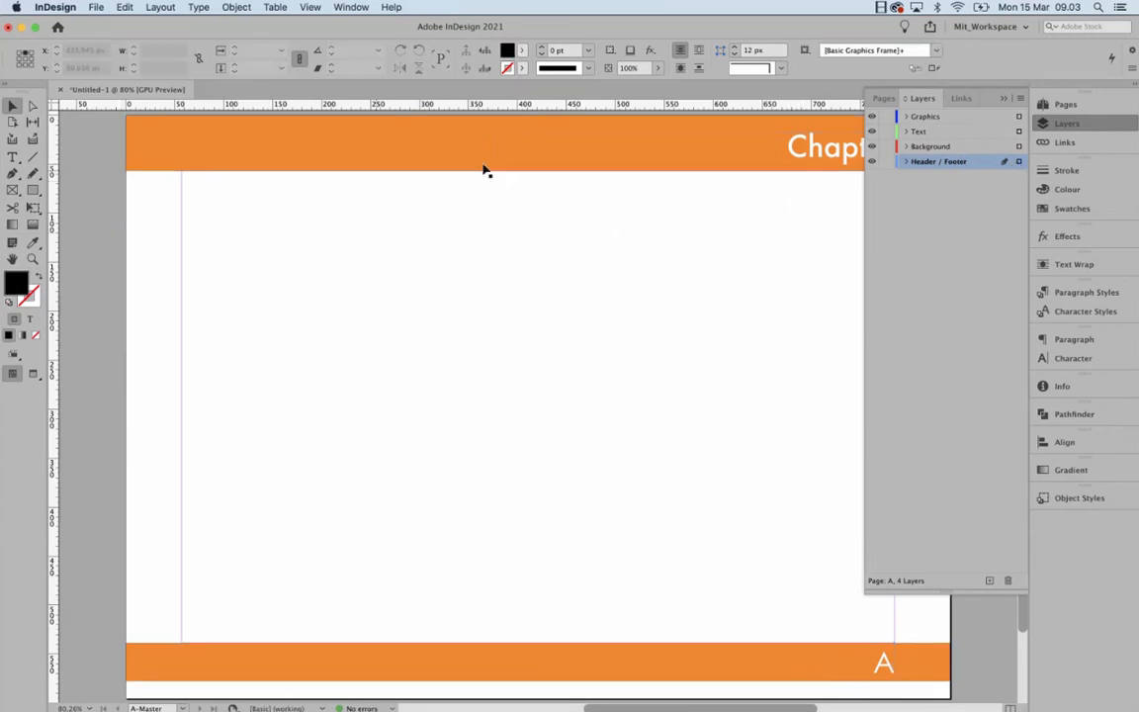
pyautogui.click(936, 148)
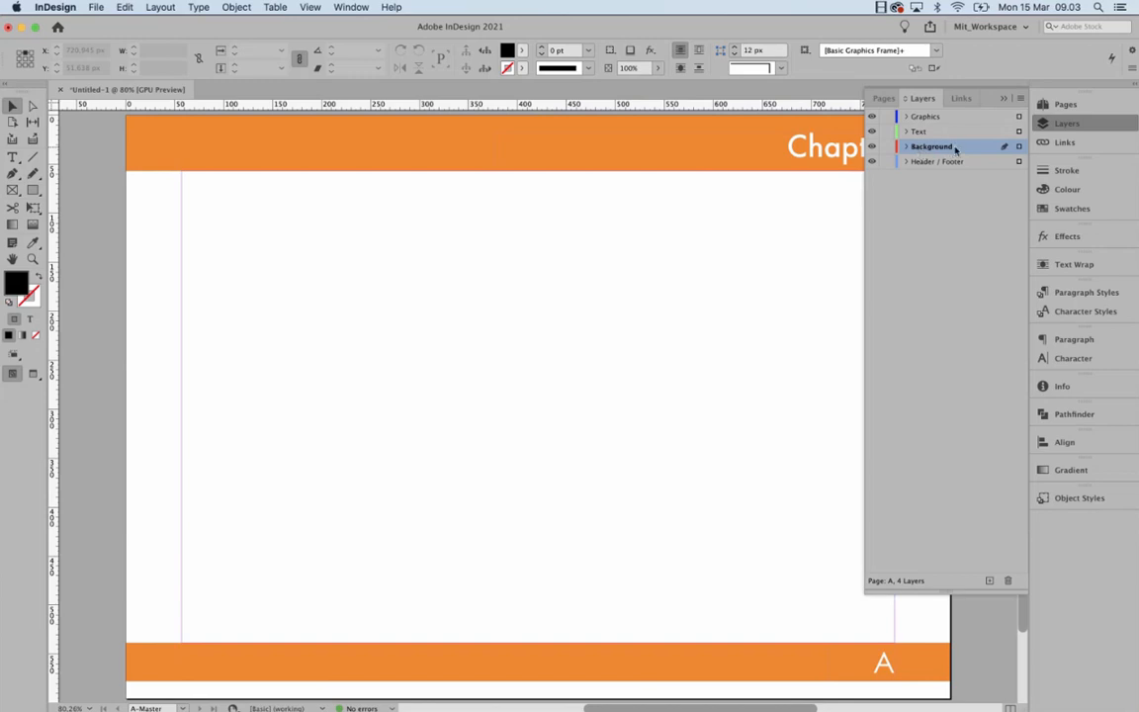
# - Draw a filled rectangle about 842 × 482 px on A-Master, covering the full page width between the header and footer bars
pyautogui.click(1001, 99)
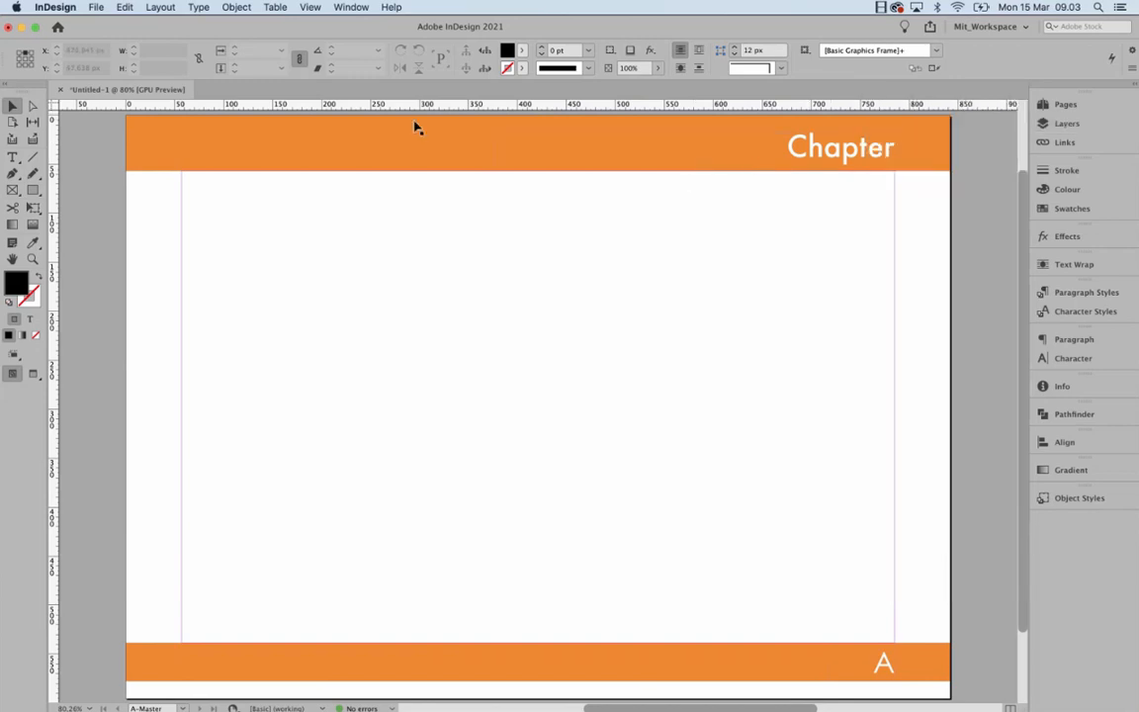
pyautogui.click(33, 190)
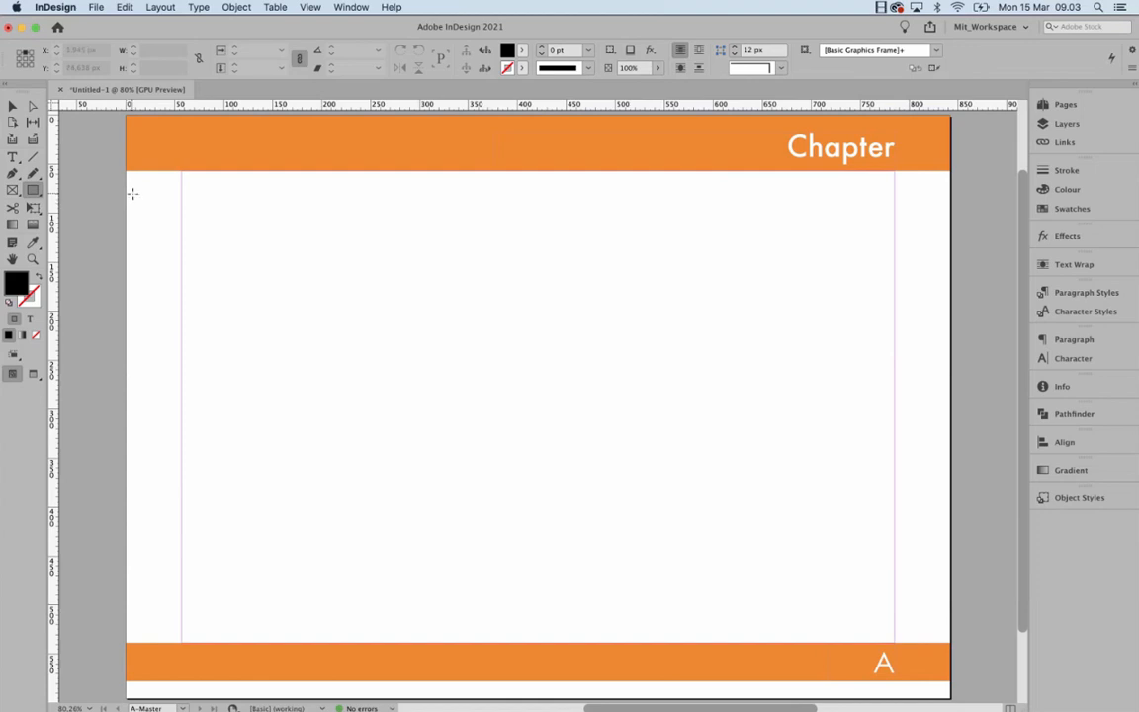
pyautogui.moveTo(128, 173)
pyautogui.mouseDown()
pyautogui.moveTo(183, 231)
pyautogui.moveTo(773, 533)
pyautogui.moveTo(950, 642)
pyautogui.mouseUp()
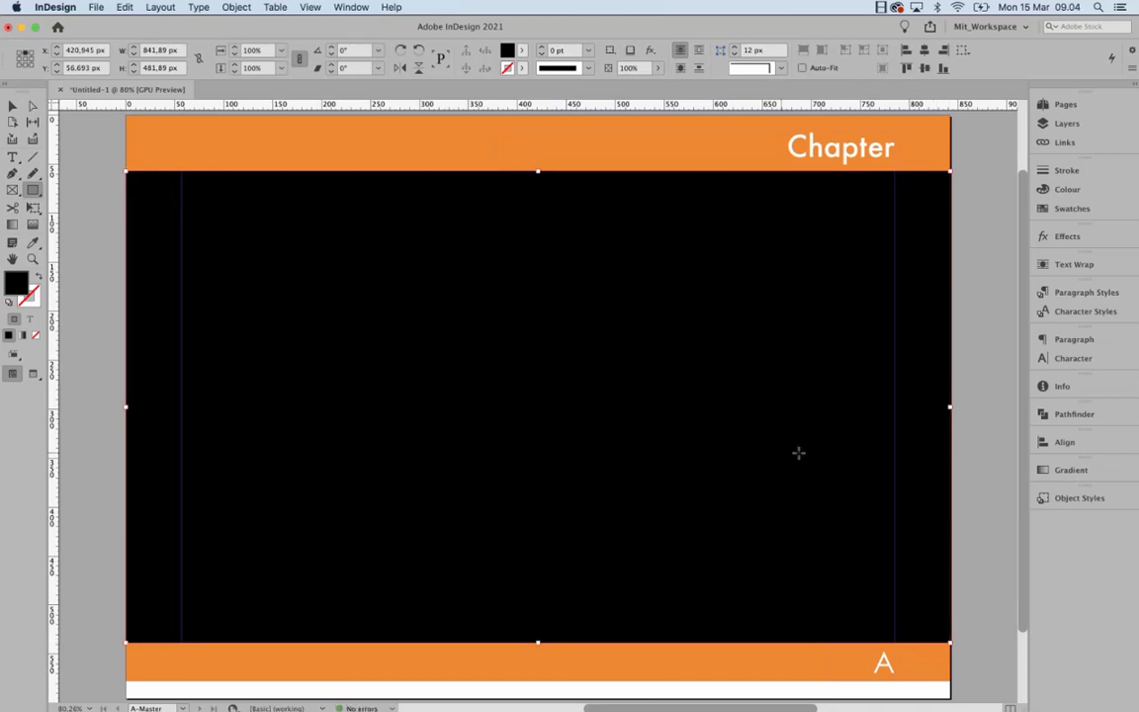
# - Lower the fill tint of A-Master's background rectangle to a light grey
pyautogui.click(1055, 212)
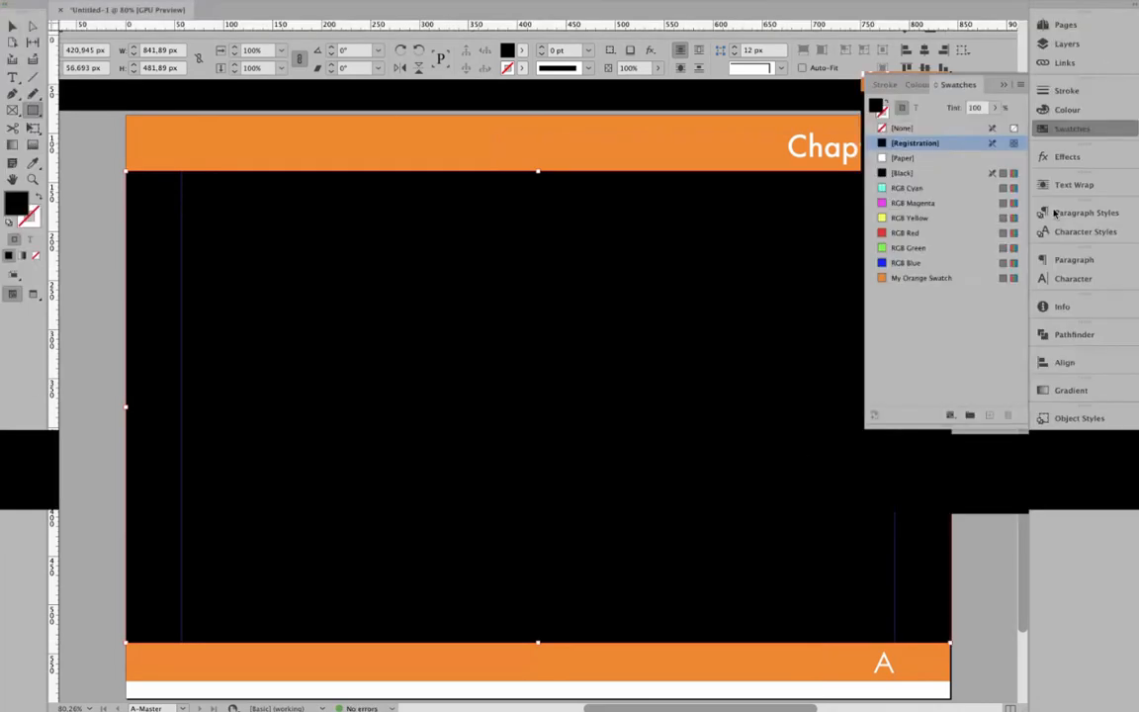
pyautogui.click(996, 189)
pyautogui.moveTo(996, 206); pyautogui.dragTo(936, 206)
pyautogui.click(1001, 165)
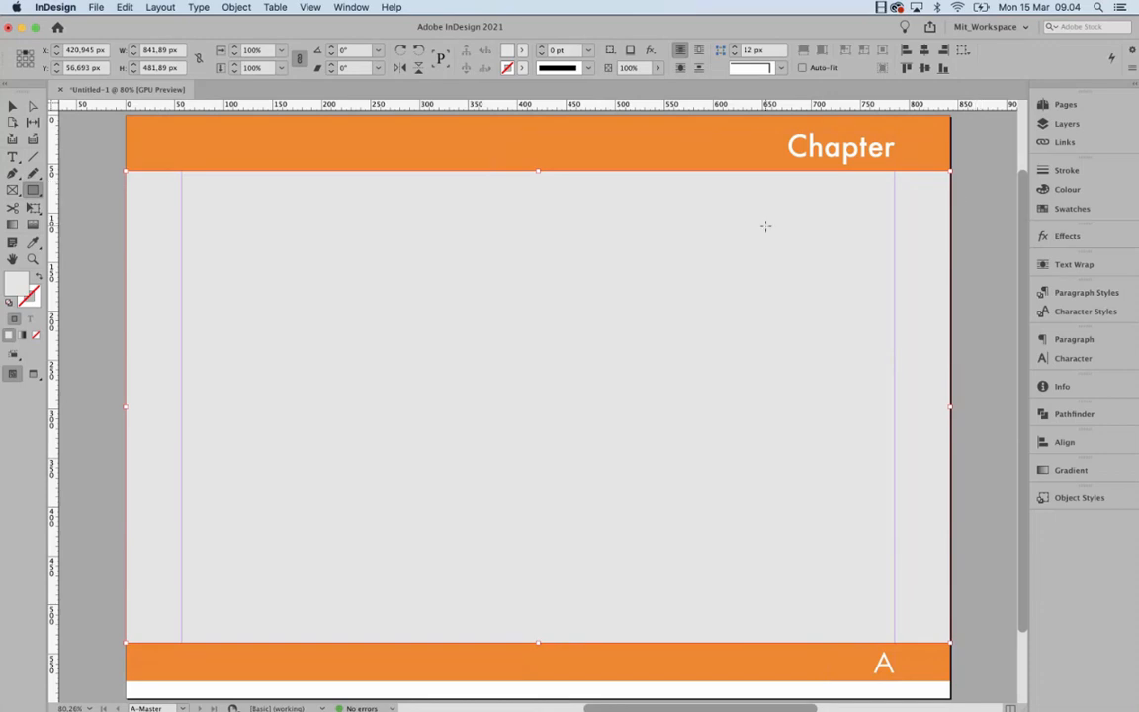
pyautogui.press('v')
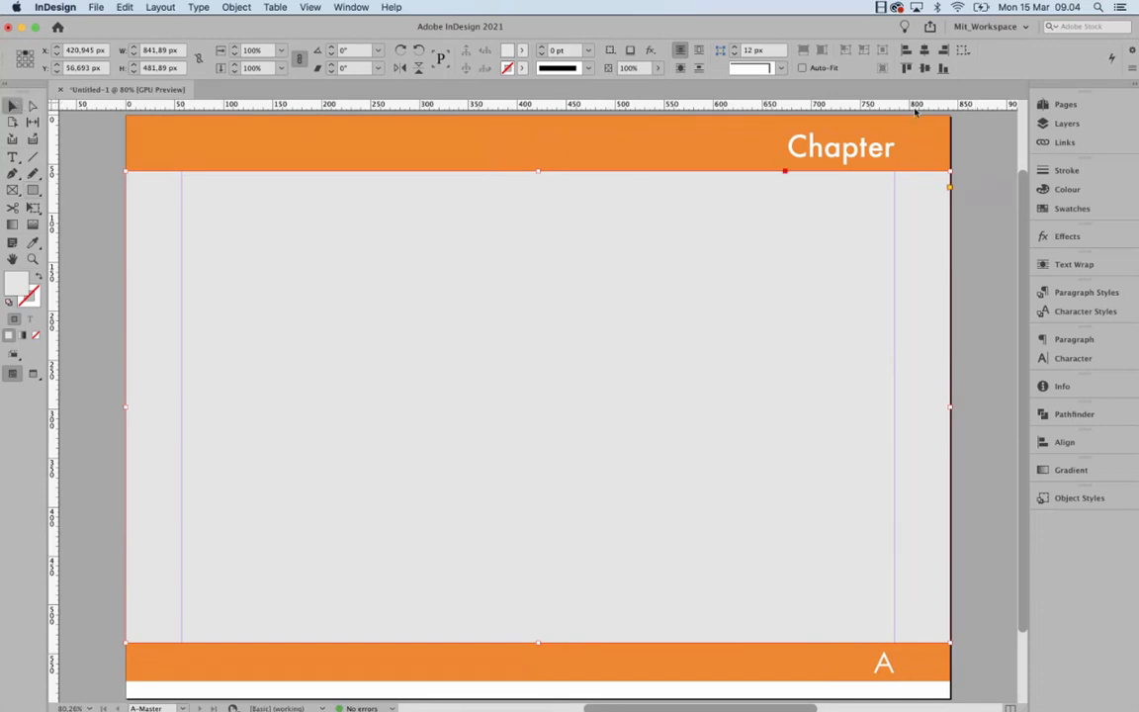
# - Lock the Background layer that holds the grey rectangle
pyautogui.click(1058, 122)
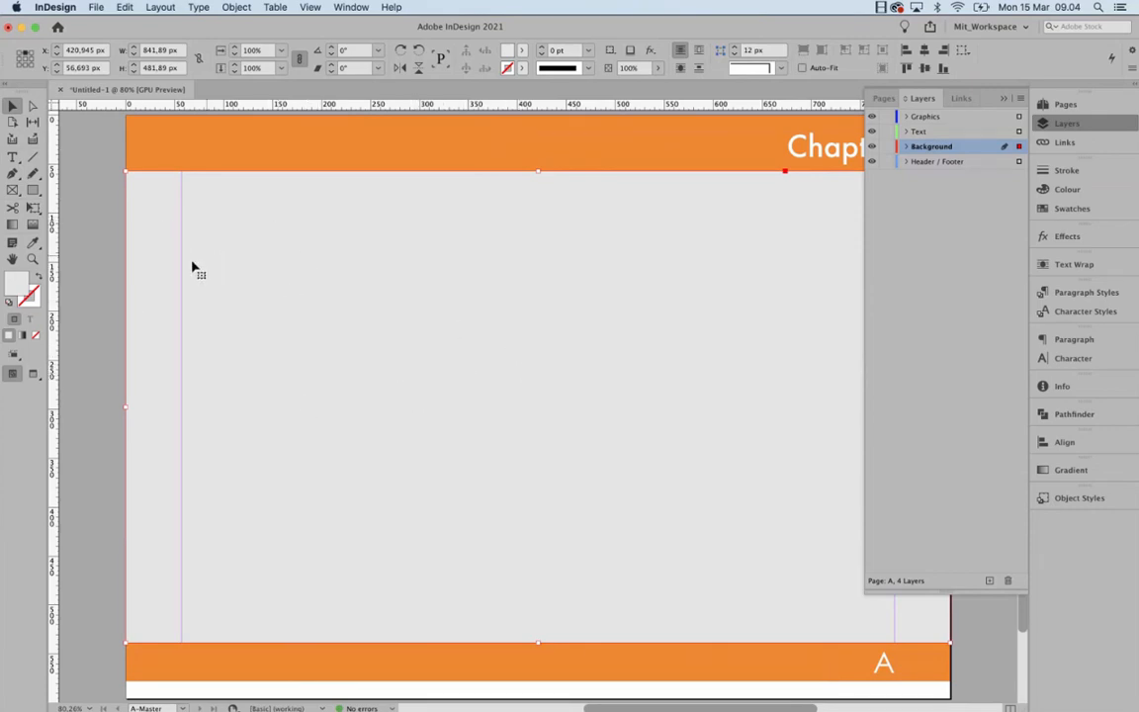
pyautogui.click(886, 147)
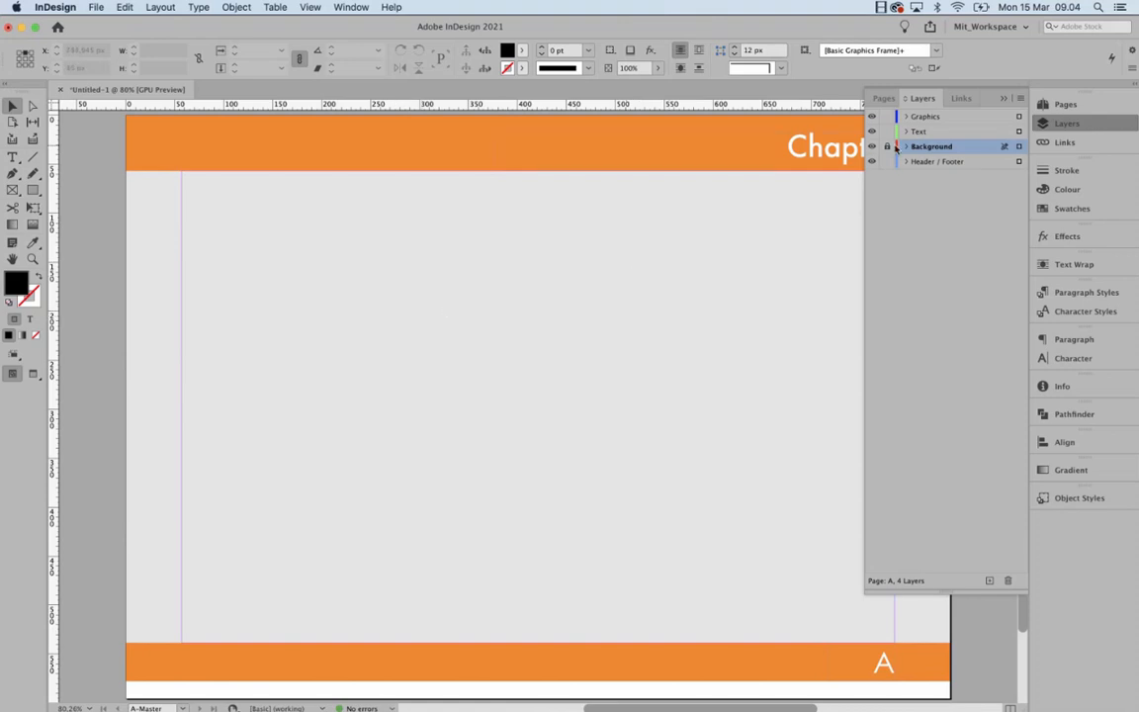
# - Examine how the A-Master items appear on pages 1 and 2, and try selecting the background on page 1
pyautogui.click(1054, 107)
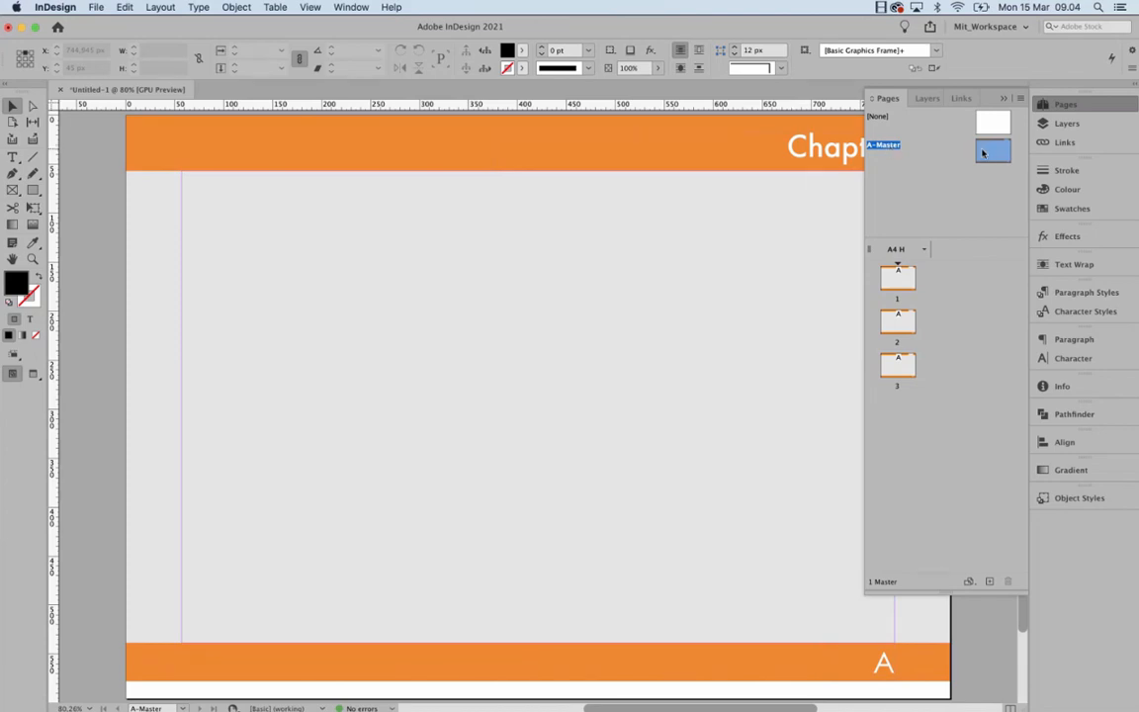
pyautogui.moveTo(895, 289); pyautogui.dragTo(897, 284)
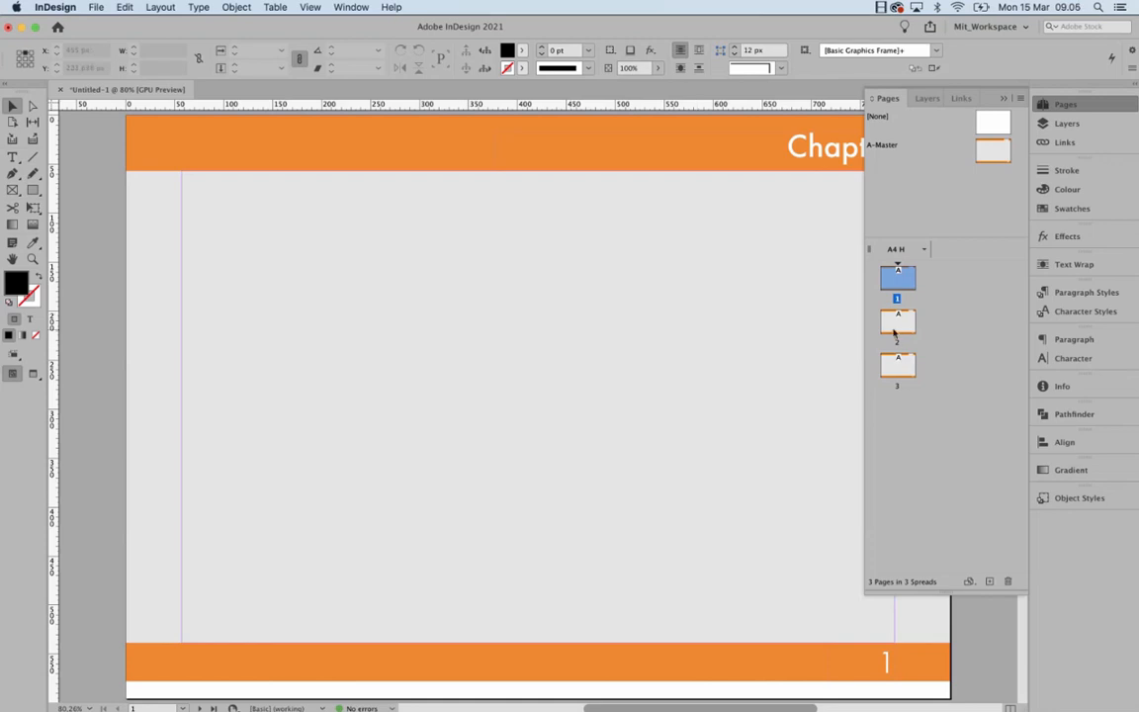
pyautogui.press('super+minus')
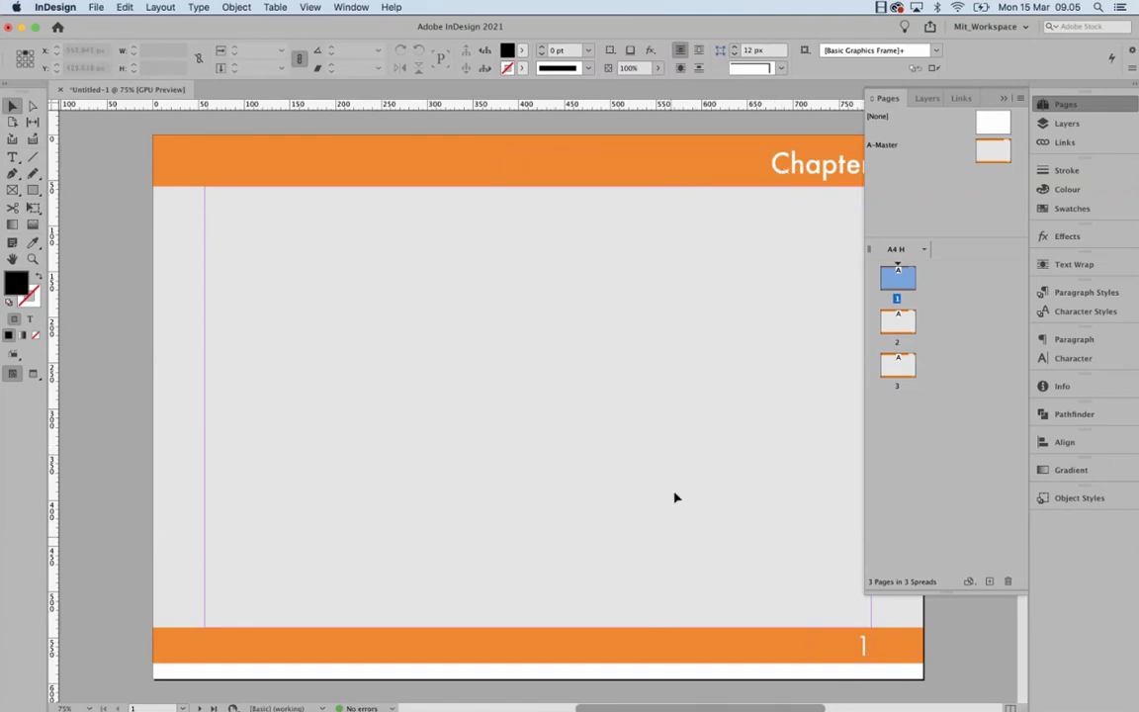
pyautogui.doubleClick(896, 321)
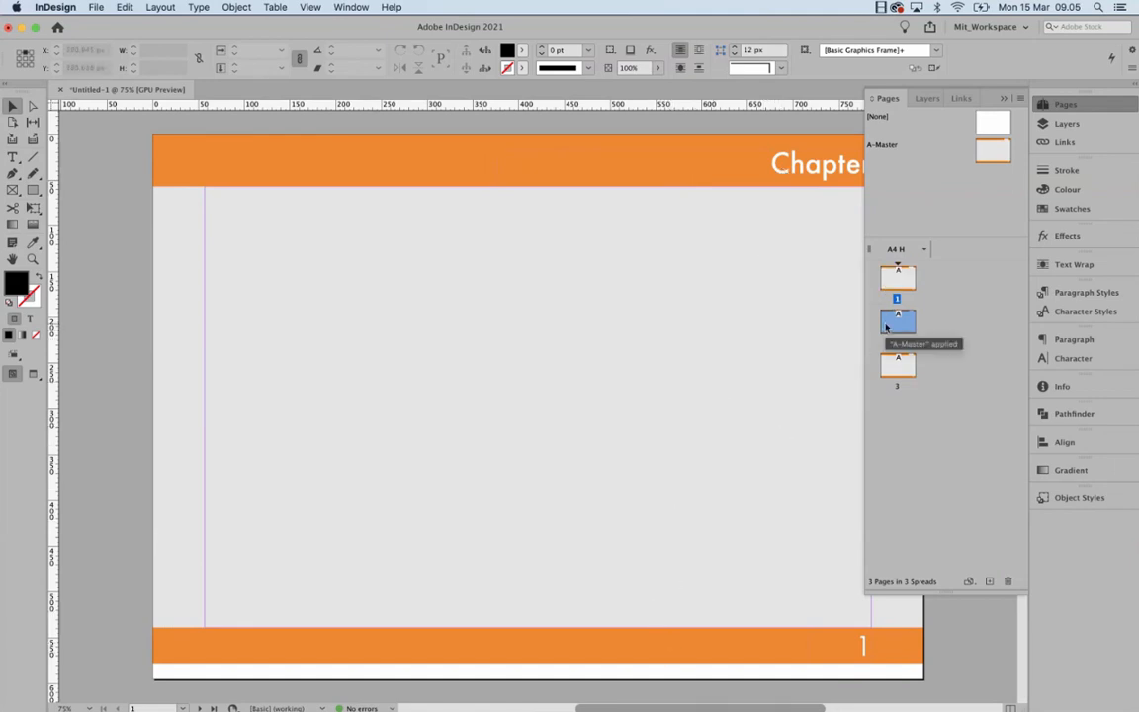
pyautogui.doubleClick(899, 280)
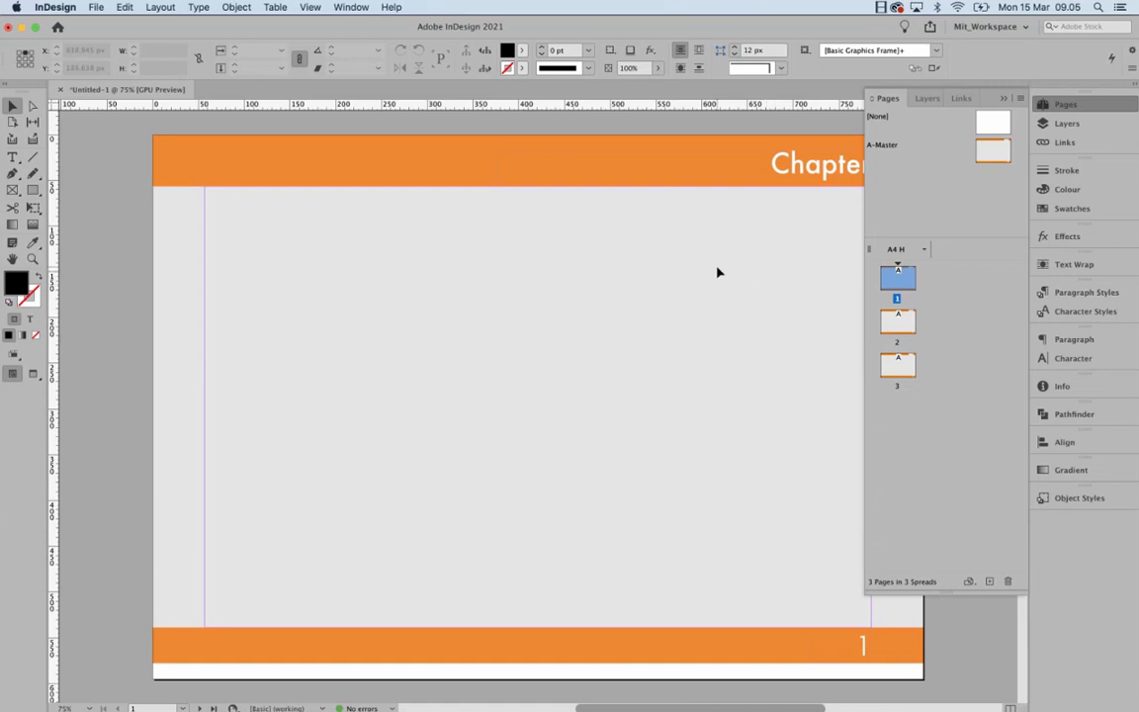
pyautogui.hscroll(3, 716, 268)
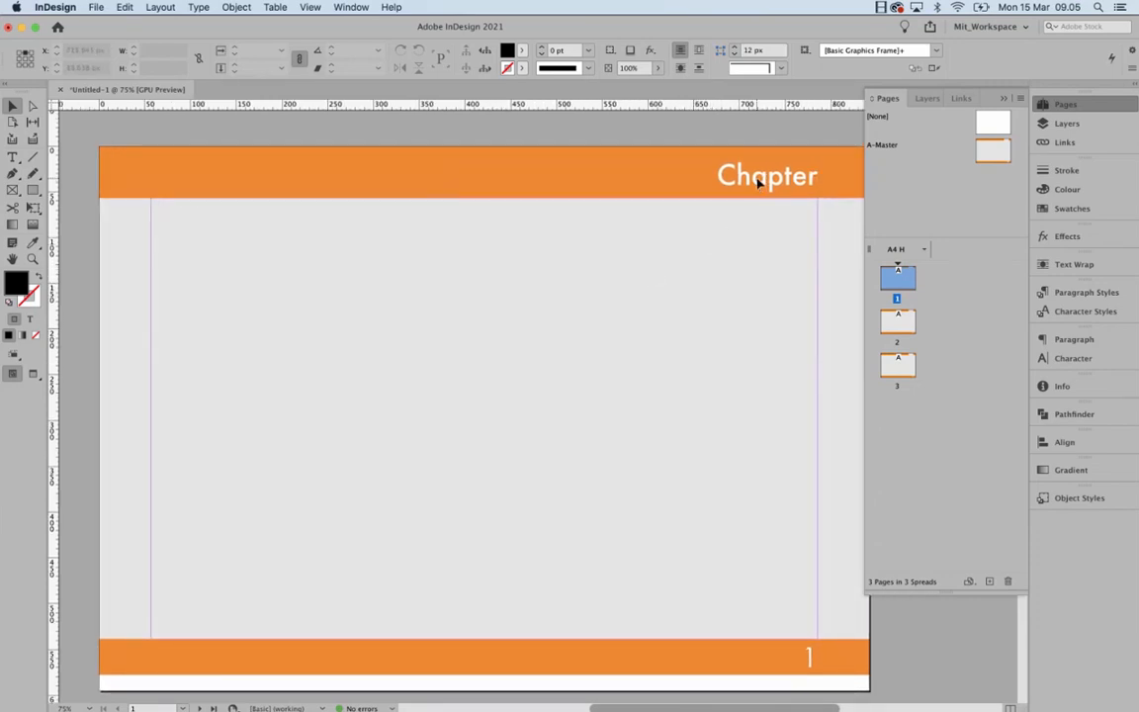
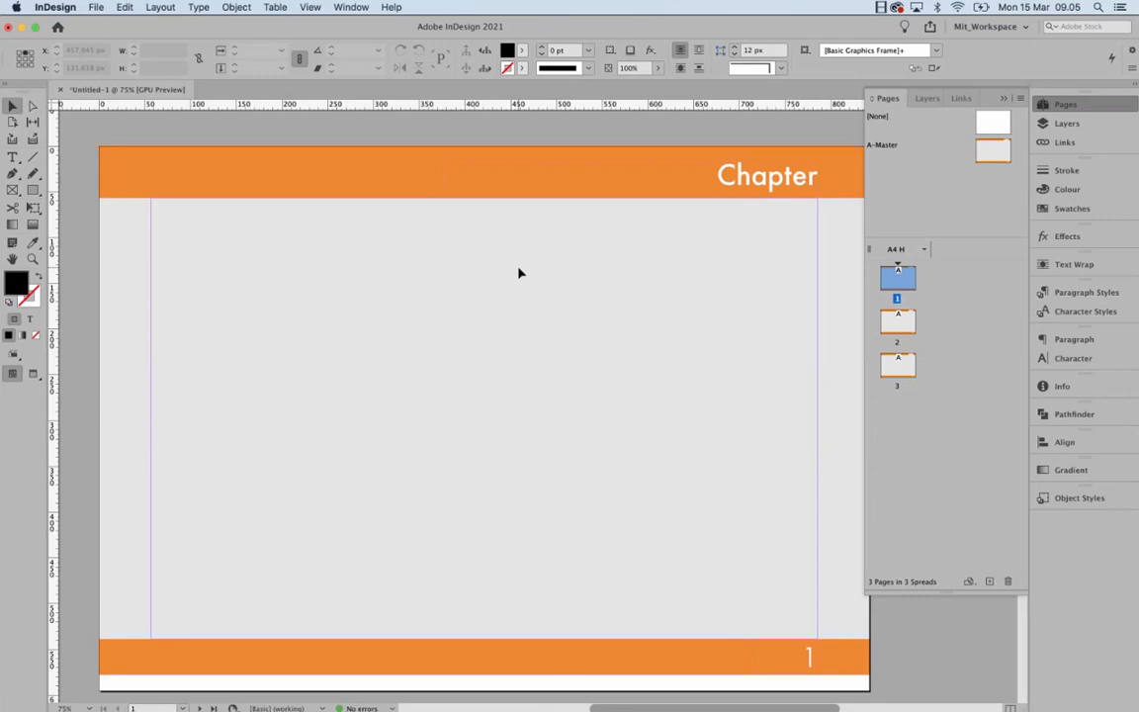
pyautogui.moveTo(694, 455); pyautogui.dragTo(788, 483)
pyautogui.doubleClick(898, 321)
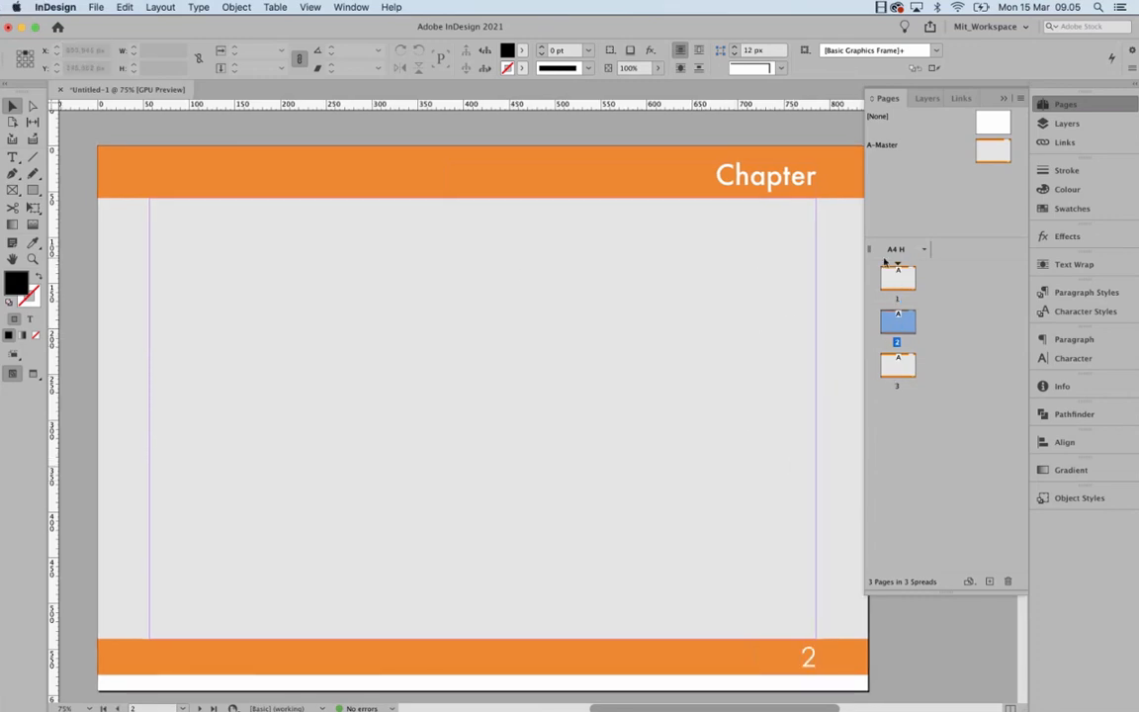
pyautogui.click(899, 282)
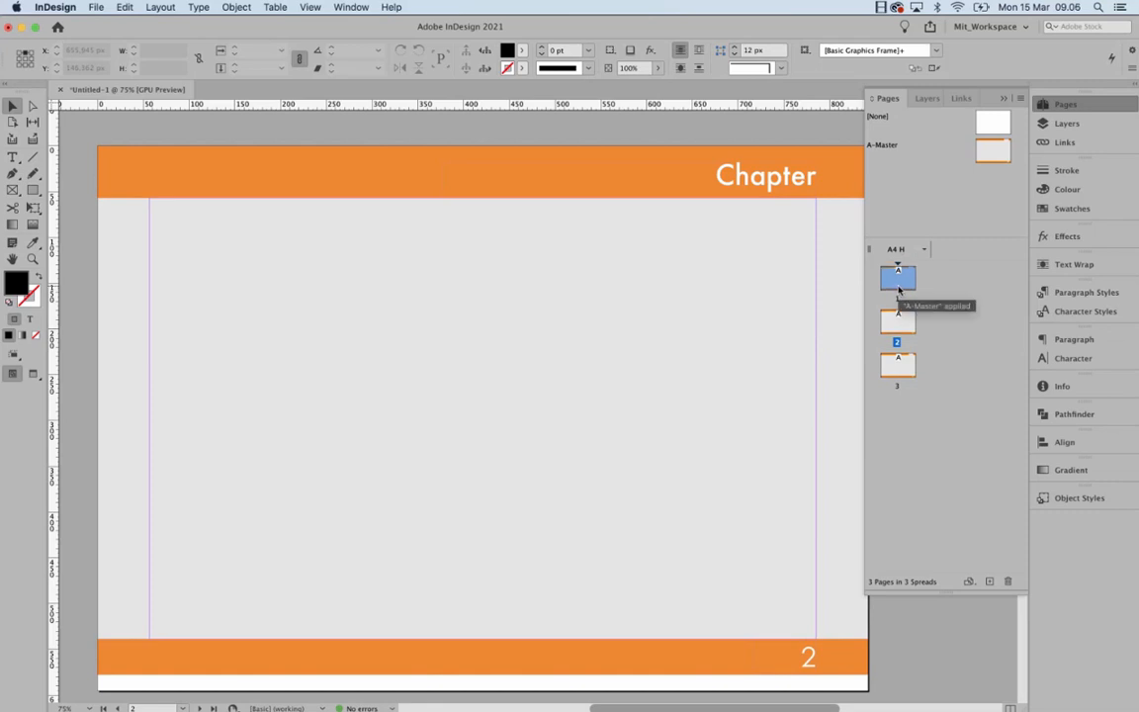
# - Override the grey background rectangle on page 2, try moving it away from its position, and undo the move
pyautogui.click(1067, 123)
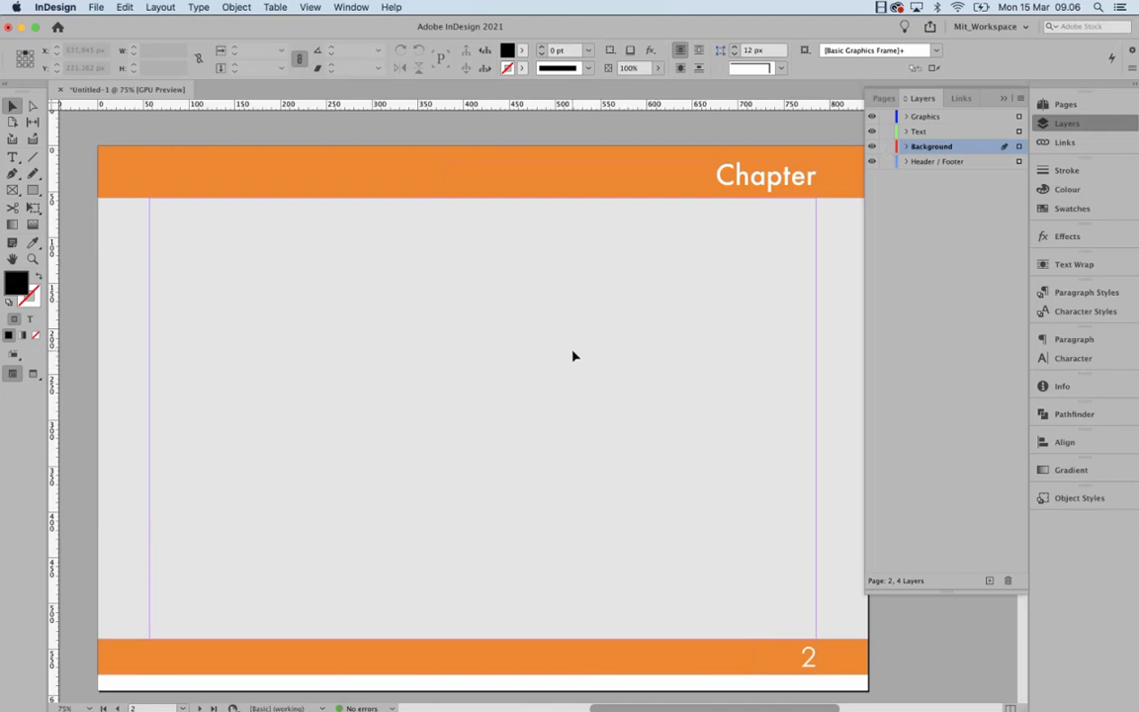
pyautogui.click(459, 390)
pyautogui.moveTo(414, 313); pyautogui.dragTo(559, 408)
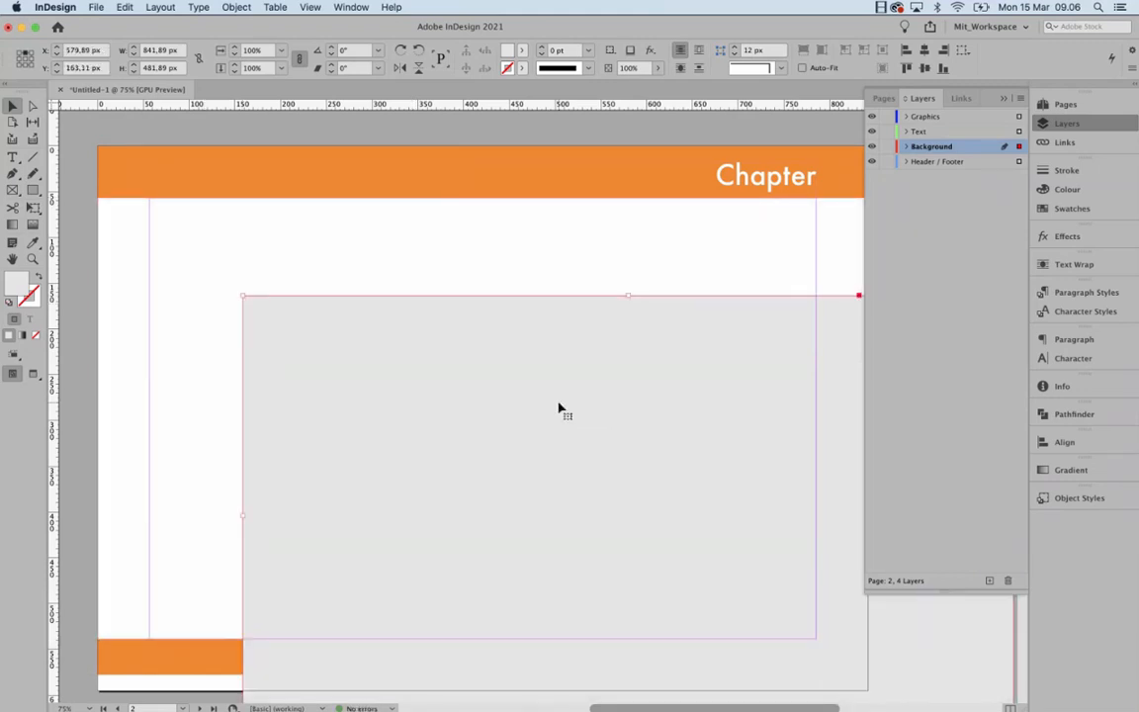
pyautogui.press('super+z')
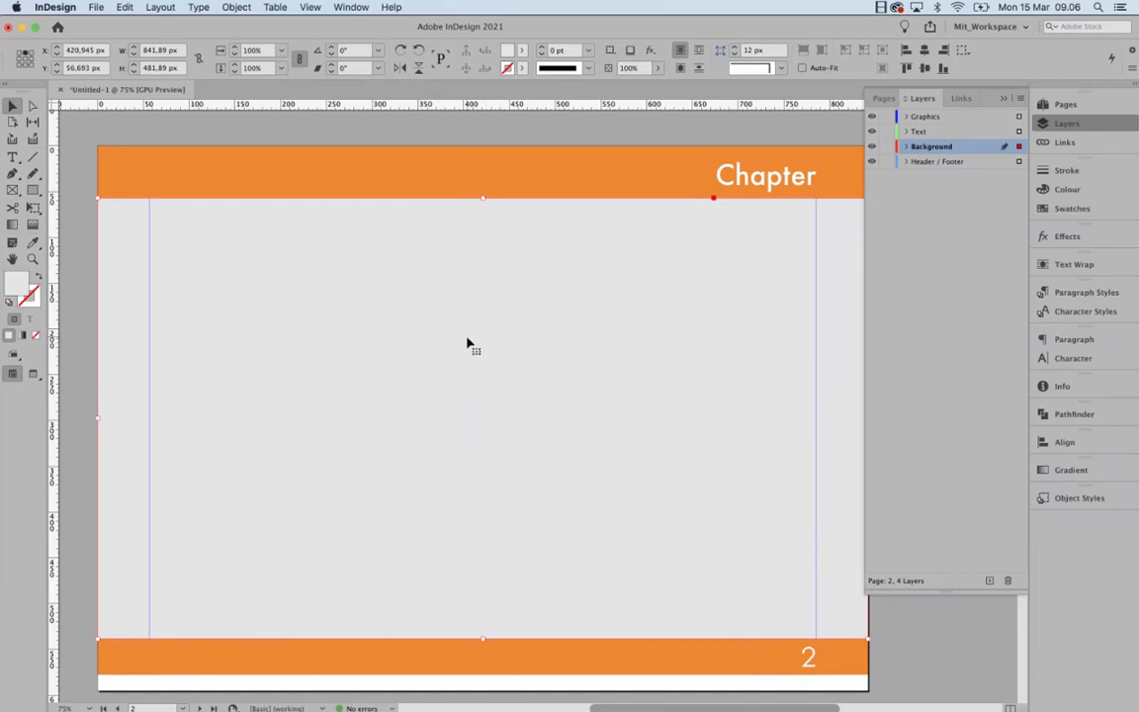
# - Delete page 2's grey rectangle, move the chapter title frame to about X 549 px, Y 203 px, and undo these changes
pyautogui.press('Delete')
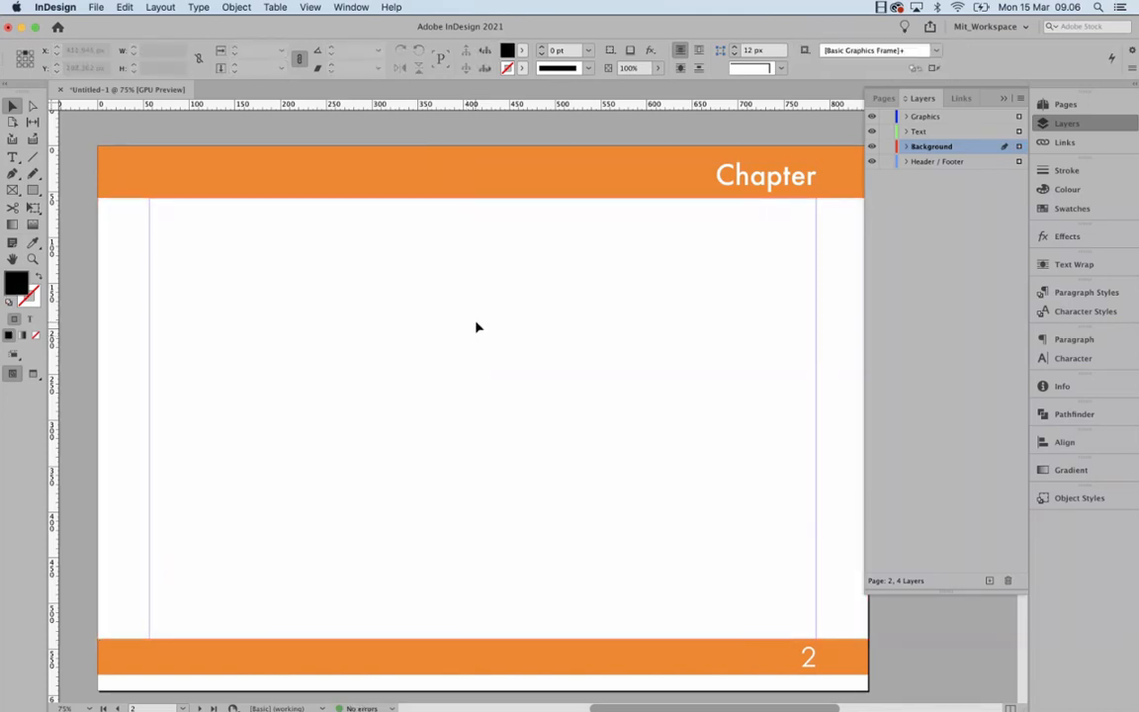
pyautogui.click(455, 187)
pyautogui.moveTo(475, 190); pyautogui.dragTo(442, 363)
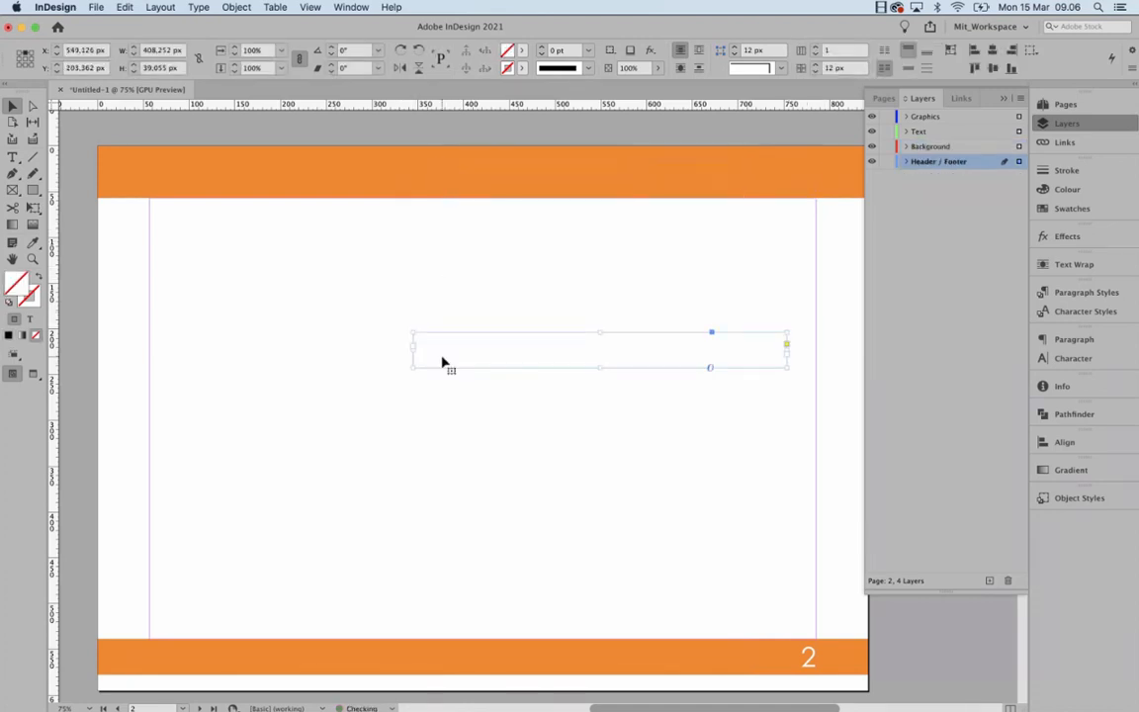
pyautogui.press('super+shift+a')
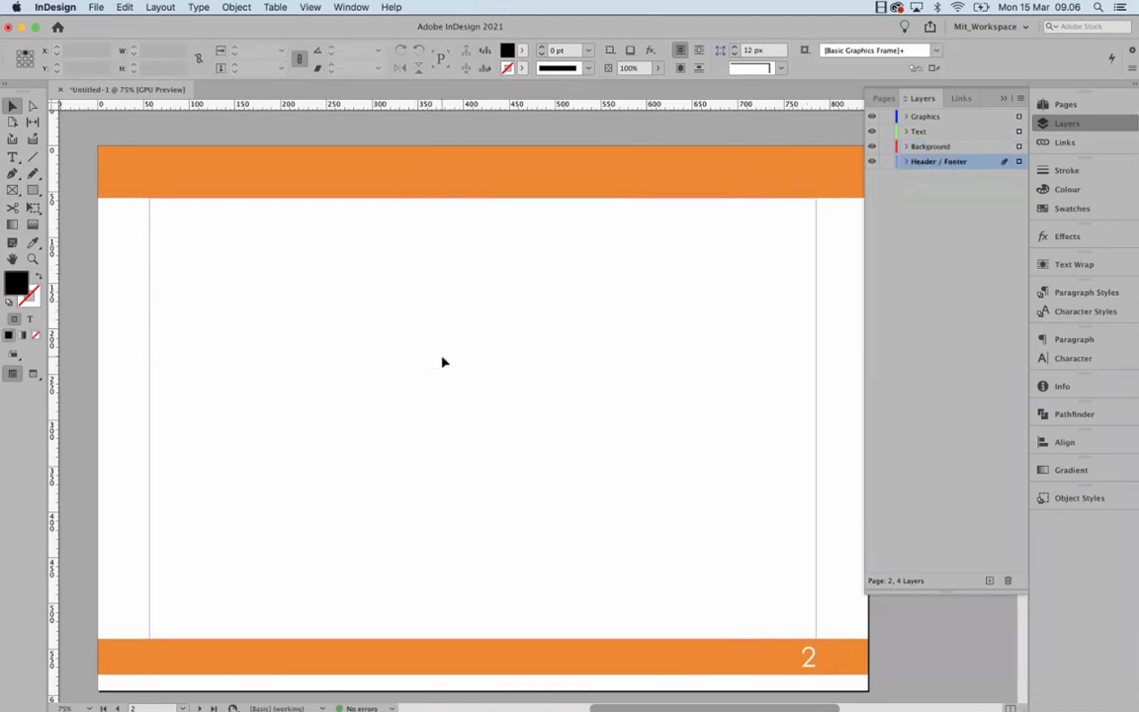
pyautogui.press('super+z')
pyautogui.press('super+z')
pyautogui.press('super+z')
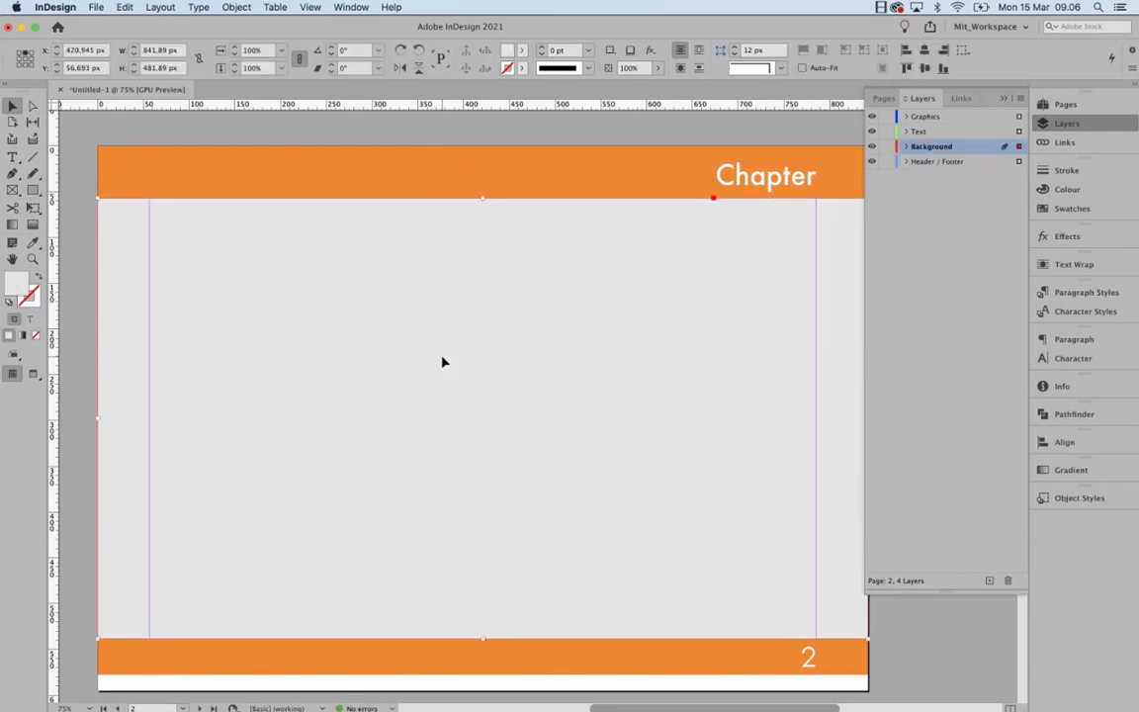
pyautogui.press('super+shift+a')
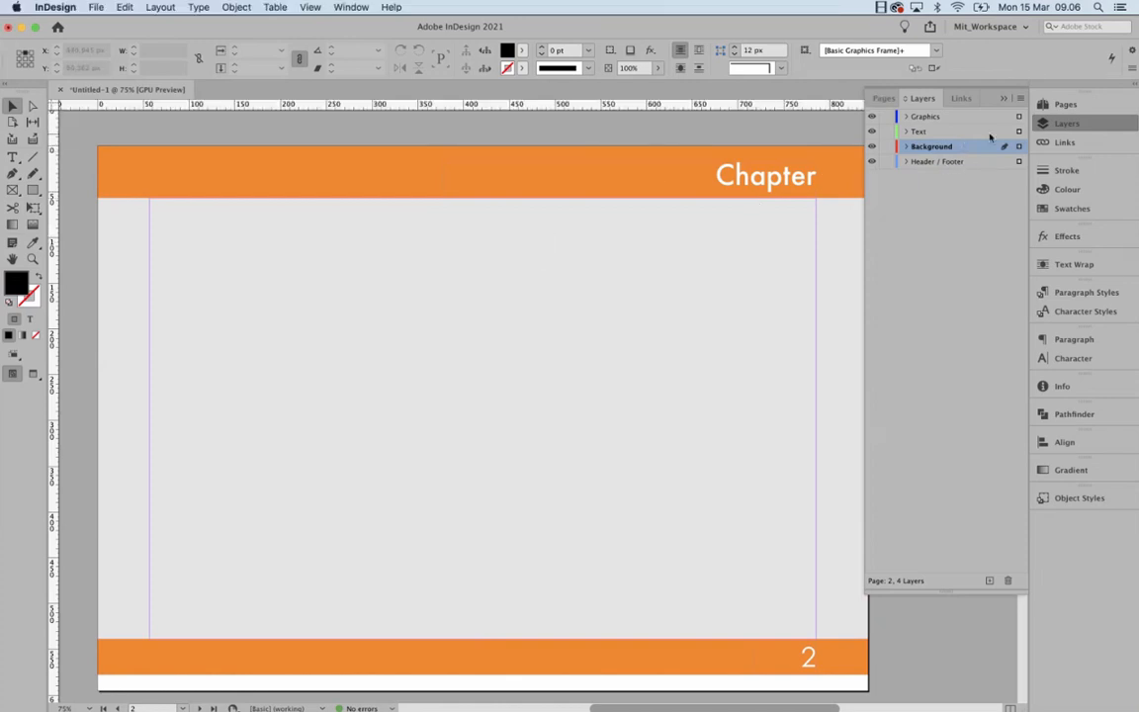
# - Open page 1 and override all of its master page items
pyautogui.click(1054, 105)
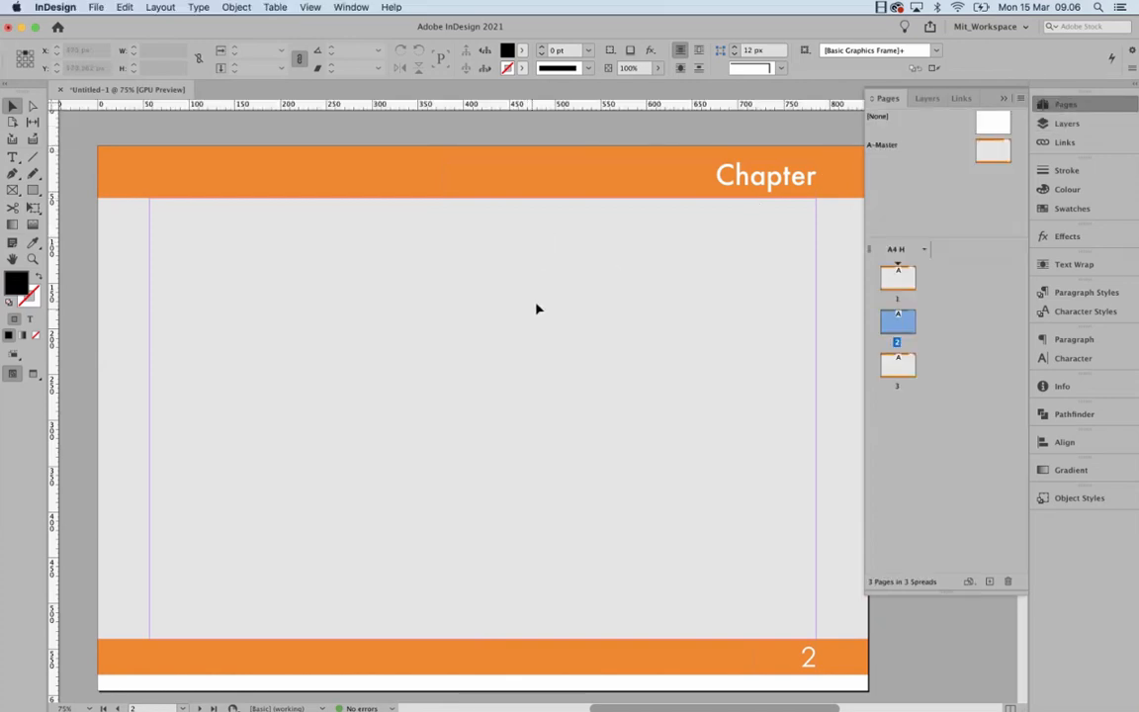
pyautogui.doubleClick(893, 284)
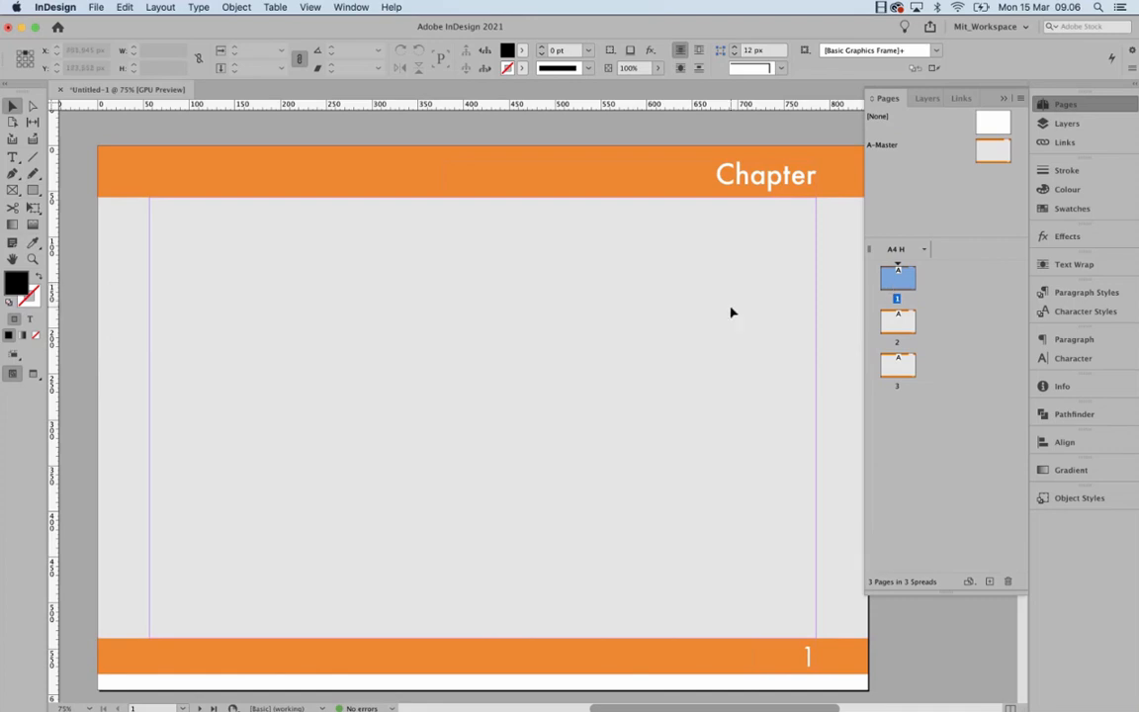
pyautogui.rightClick(910, 288)
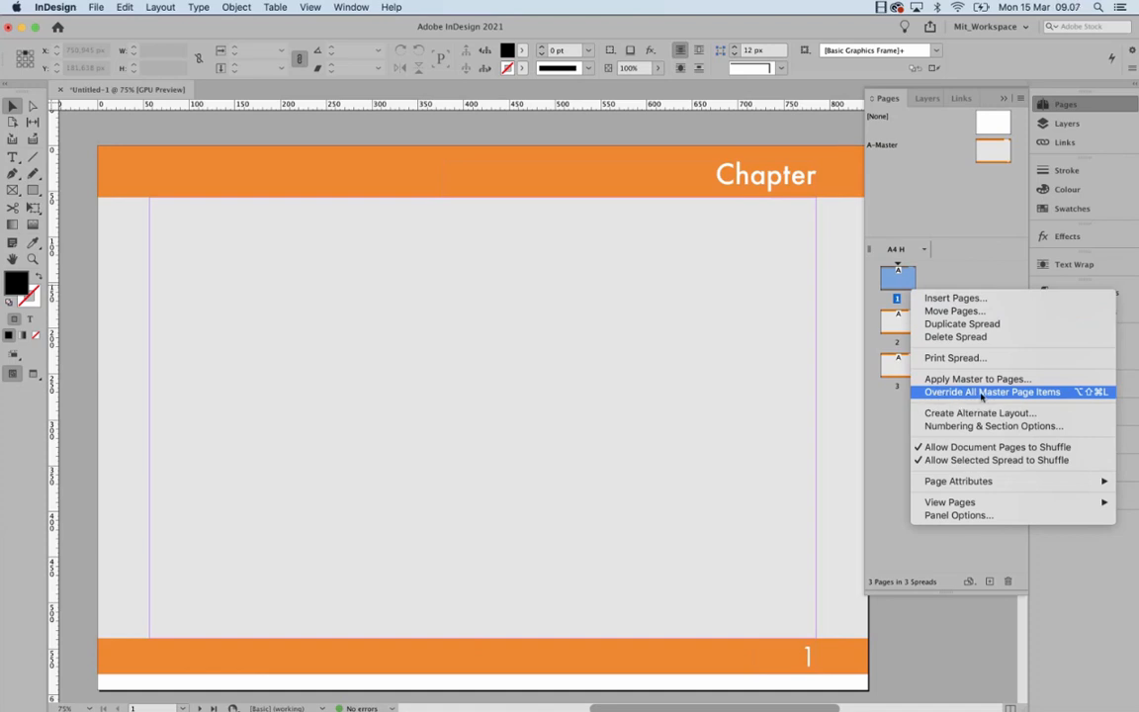
pyautogui.click(1020, 393)
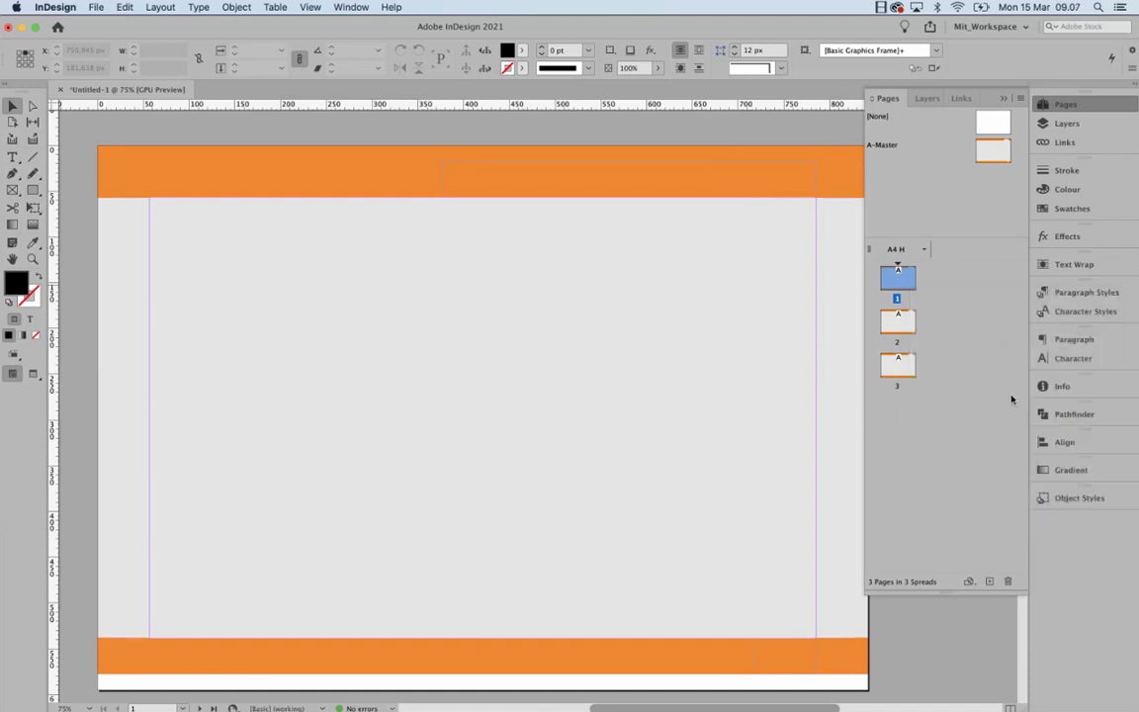
# - Move page 1's header bar, chapter title and grey rectangle together, then undo the move and clear the selection
pyautogui.moveTo(374, 138); pyautogui.dragTo(574, 320)
pyautogui.moveTo(406, 253); pyautogui.dragTo(528, 318)
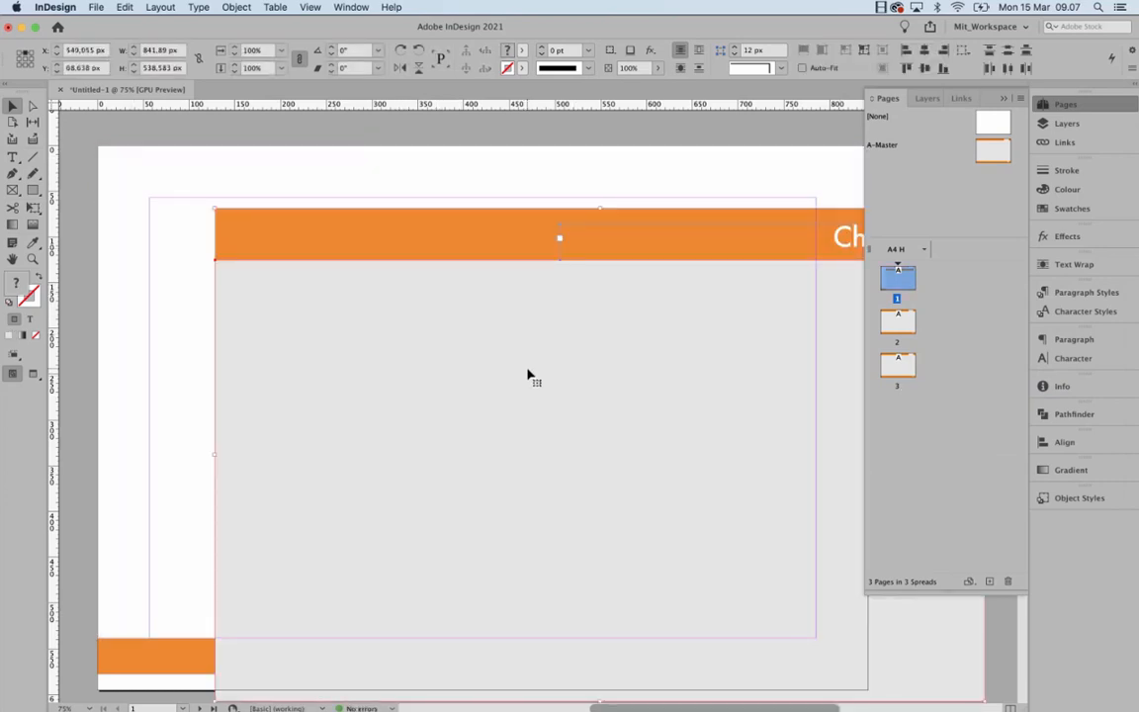
pyautogui.press('super+z')
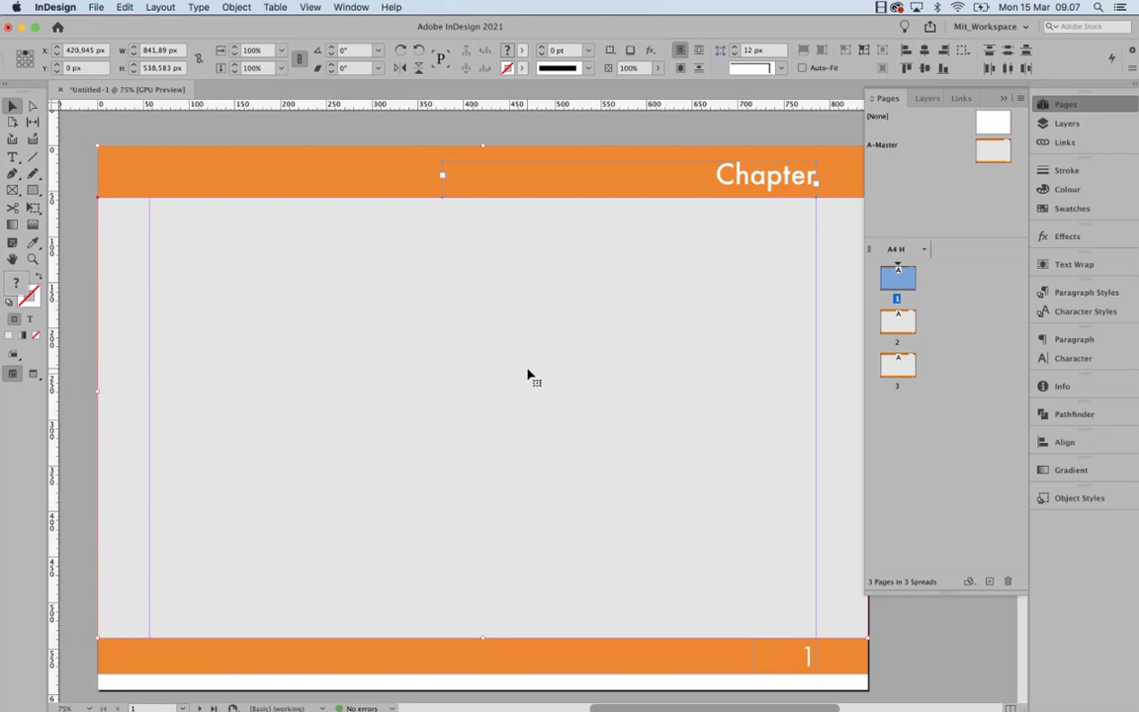
pyautogui.click(554, 369)
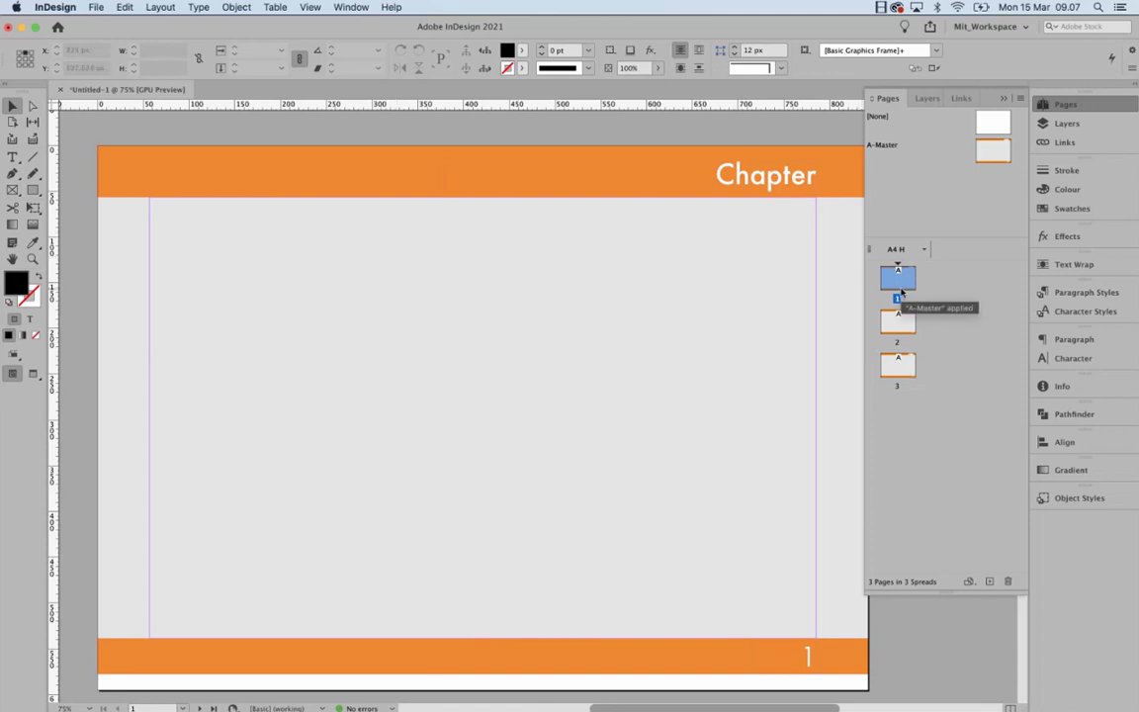
# - Apply the [None] master to page 1 and undo the change
pyautogui.click(987, 119)
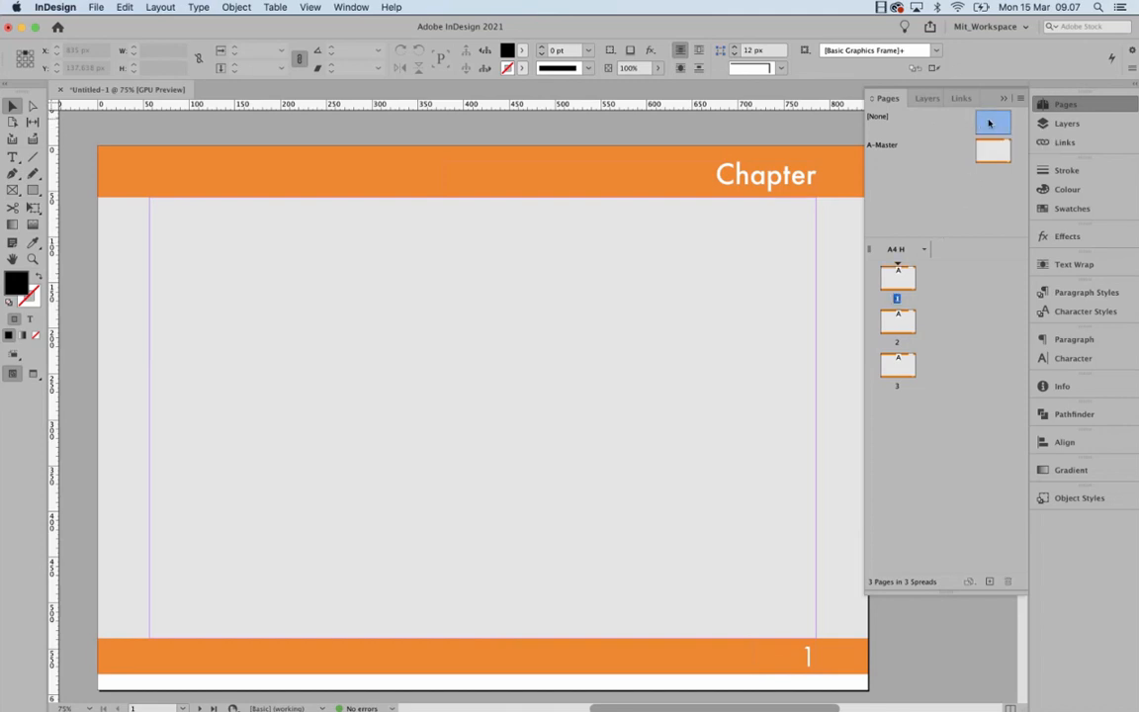
pyautogui.moveTo(989, 122); pyautogui.dragTo(899, 282)
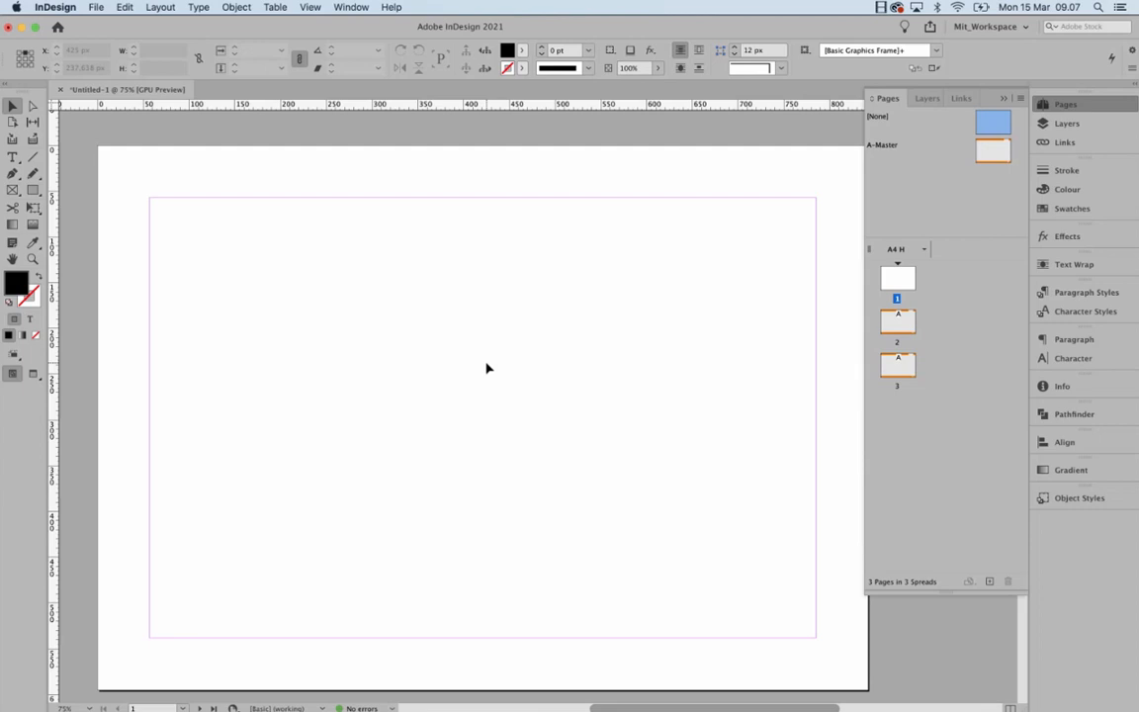
pyautogui.press('super+z')
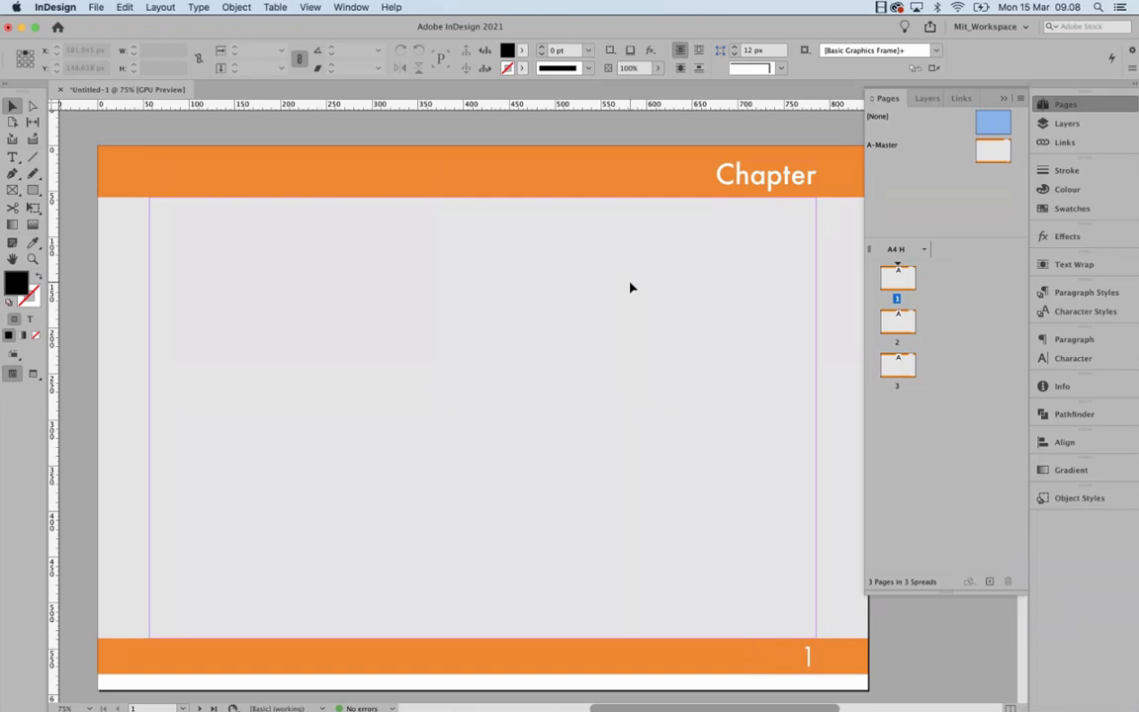
# - Create a one-page A4 landscape master with prefix B and name Master, based on [None]
pyautogui.doubleClick(992, 150)
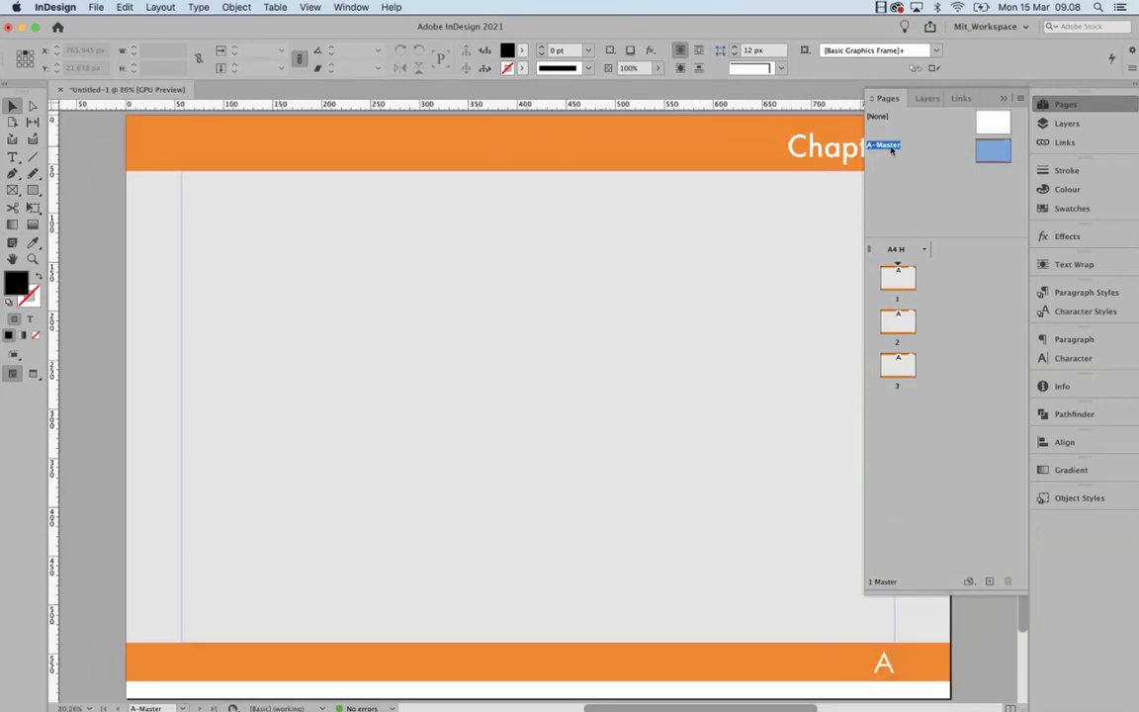
pyautogui.rightClick(983, 151)
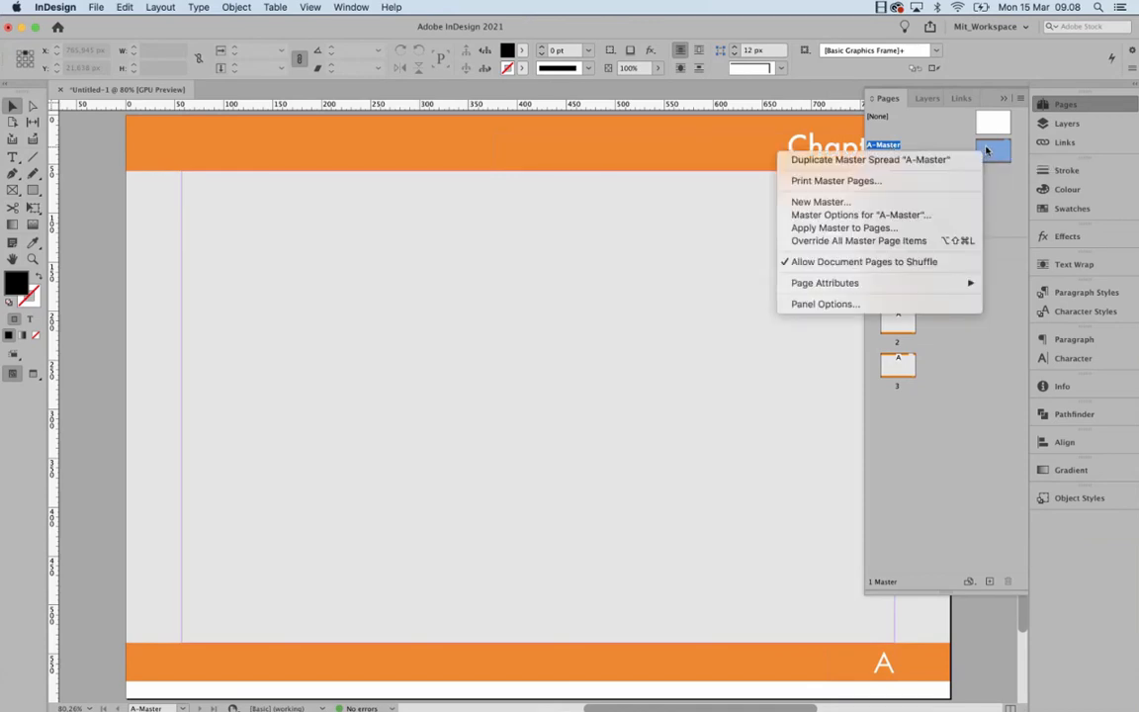
pyautogui.click(918, 202)
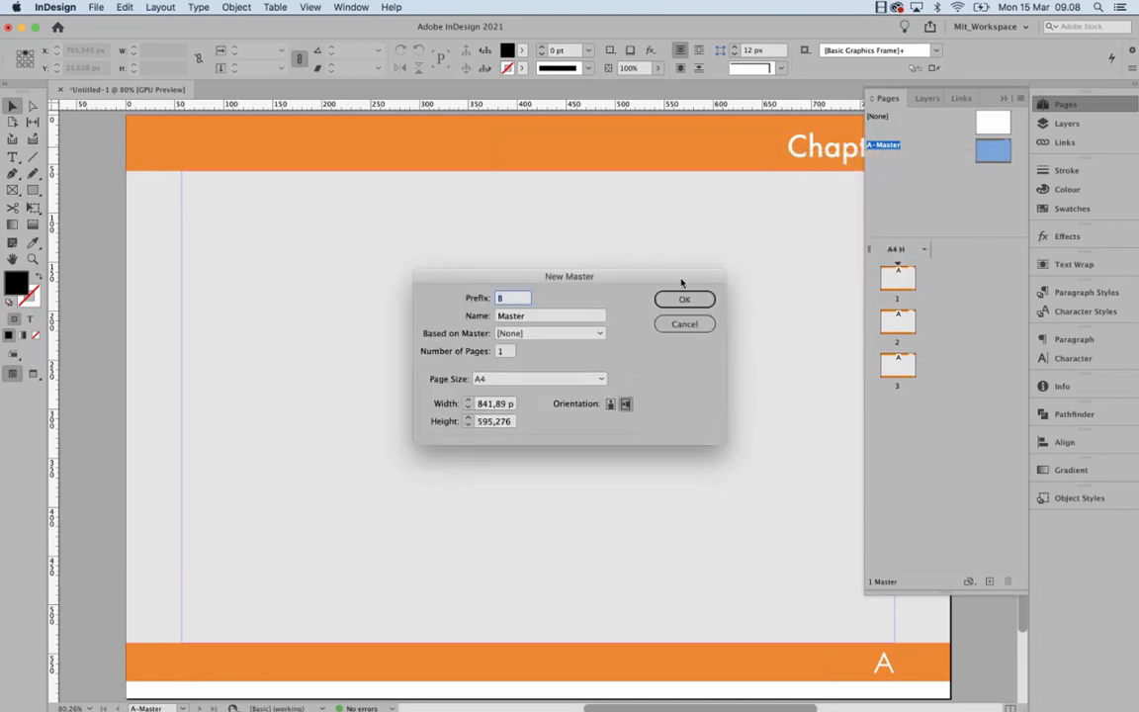
pyautogui.moveTo(594, 280); pyautogui.dragTo(633, 241)
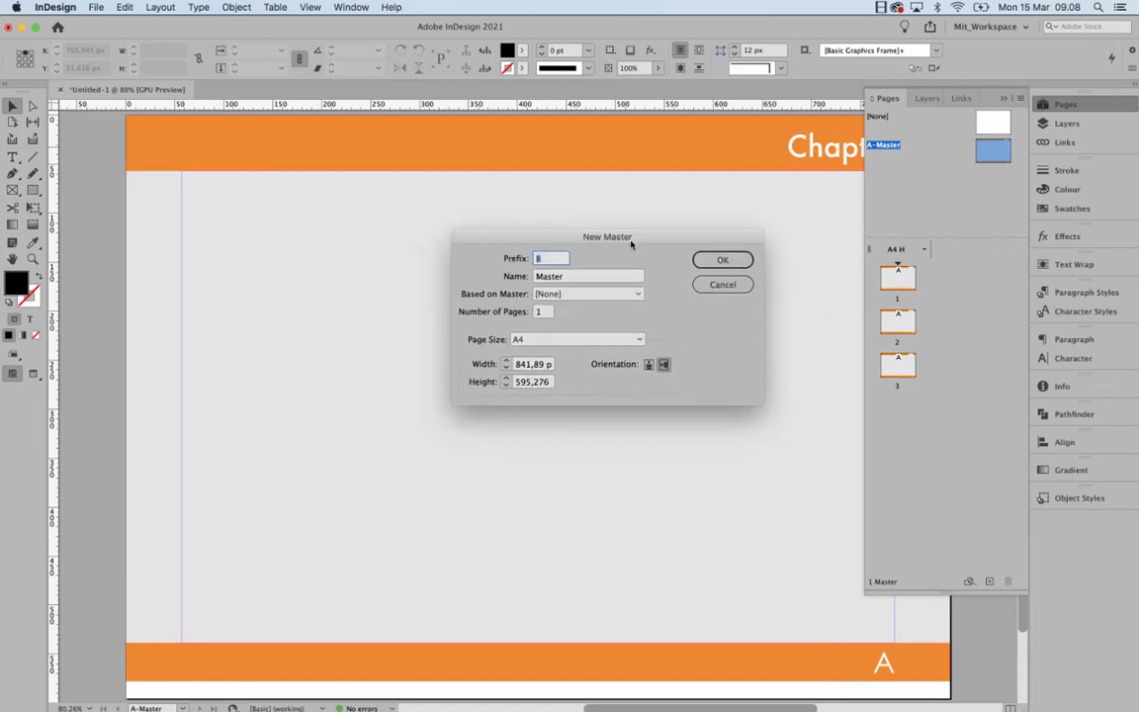
pyautogui.click(595, 294)
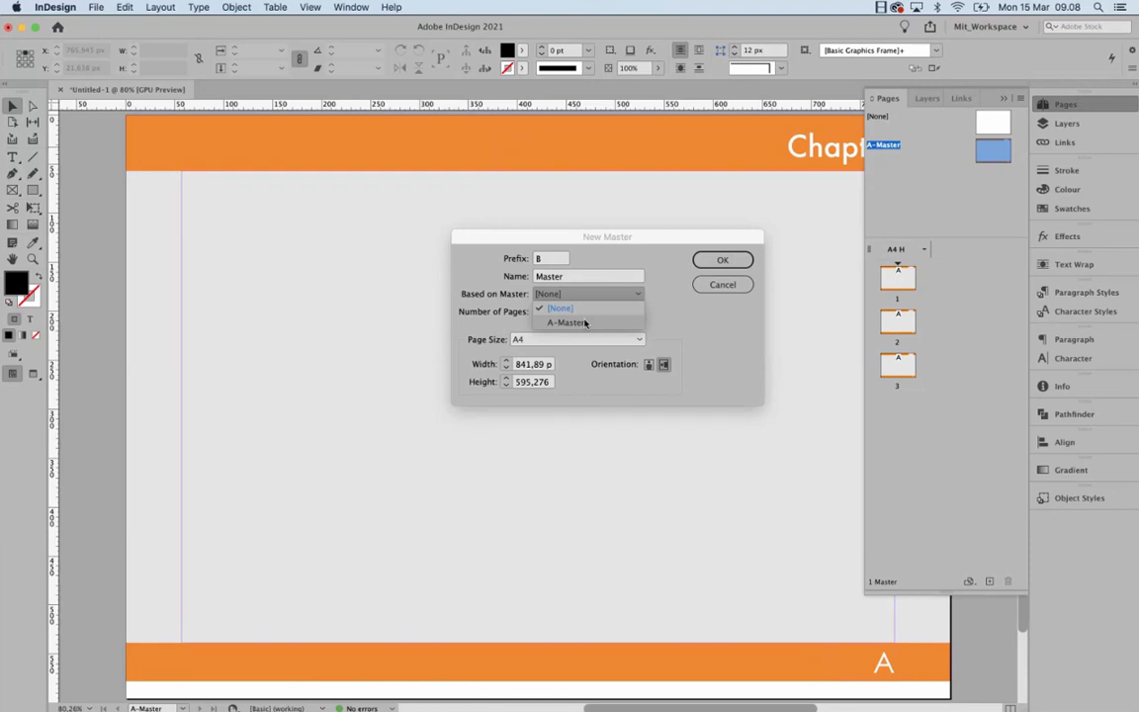
pyautogui.click(618, 287)
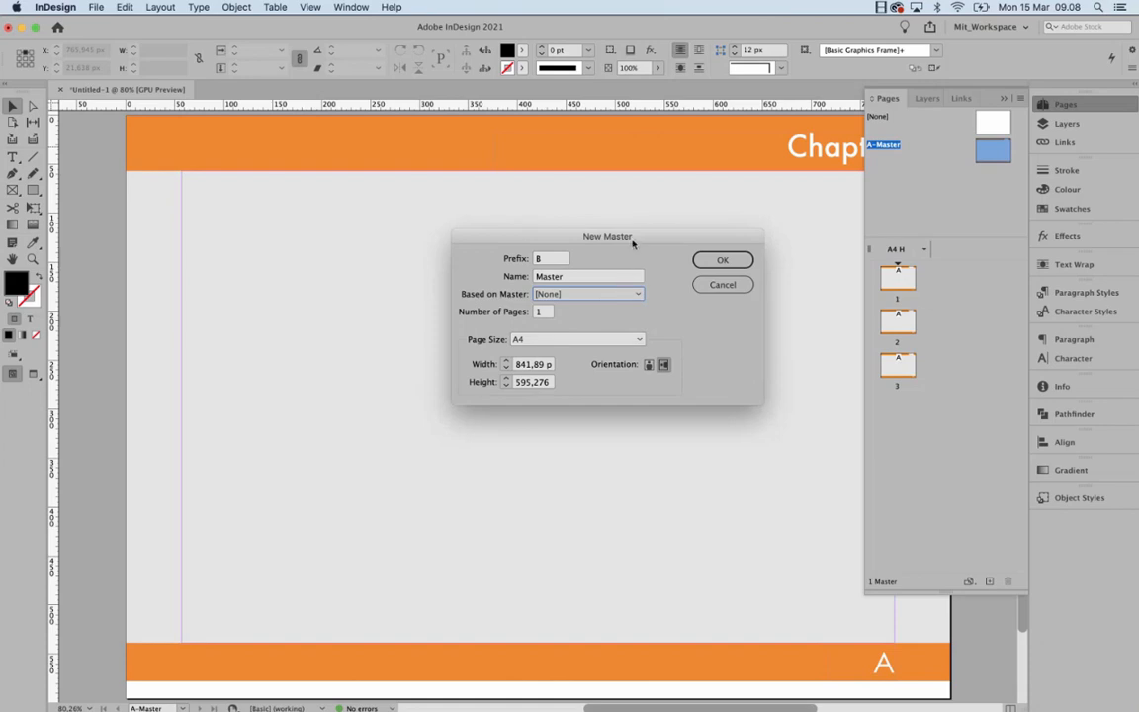
pyautogui.moveTo(634, 243); pyautogui.dragTo(555, 291)
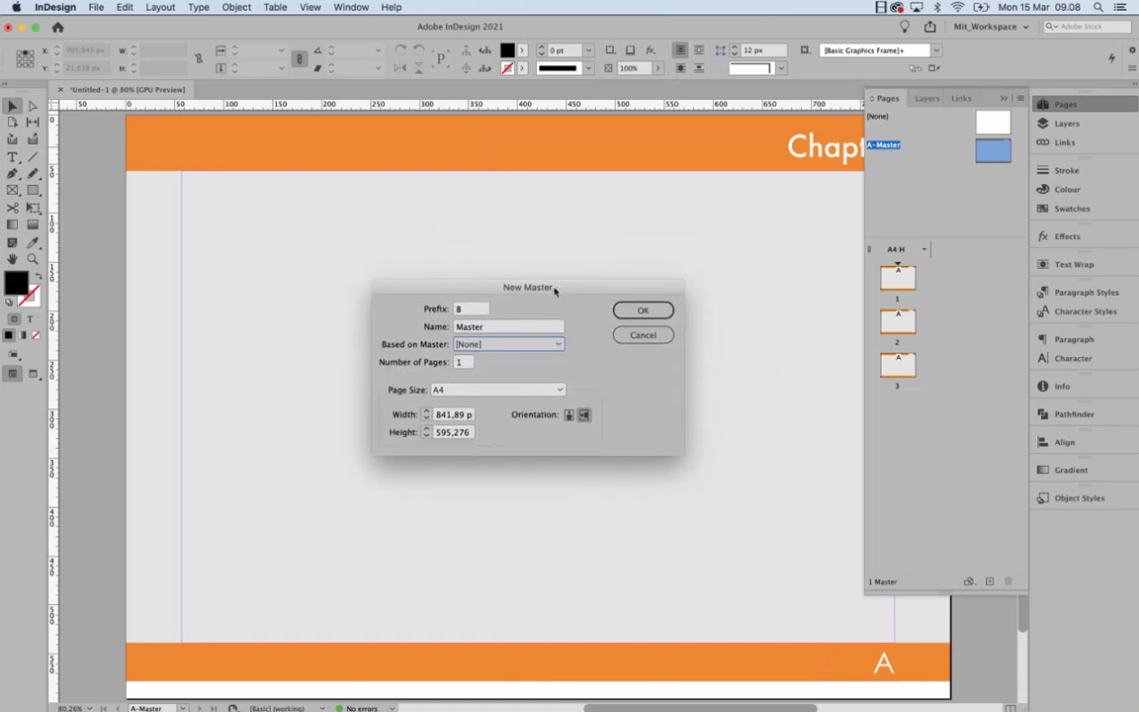
pyautogui.click(497, 345)
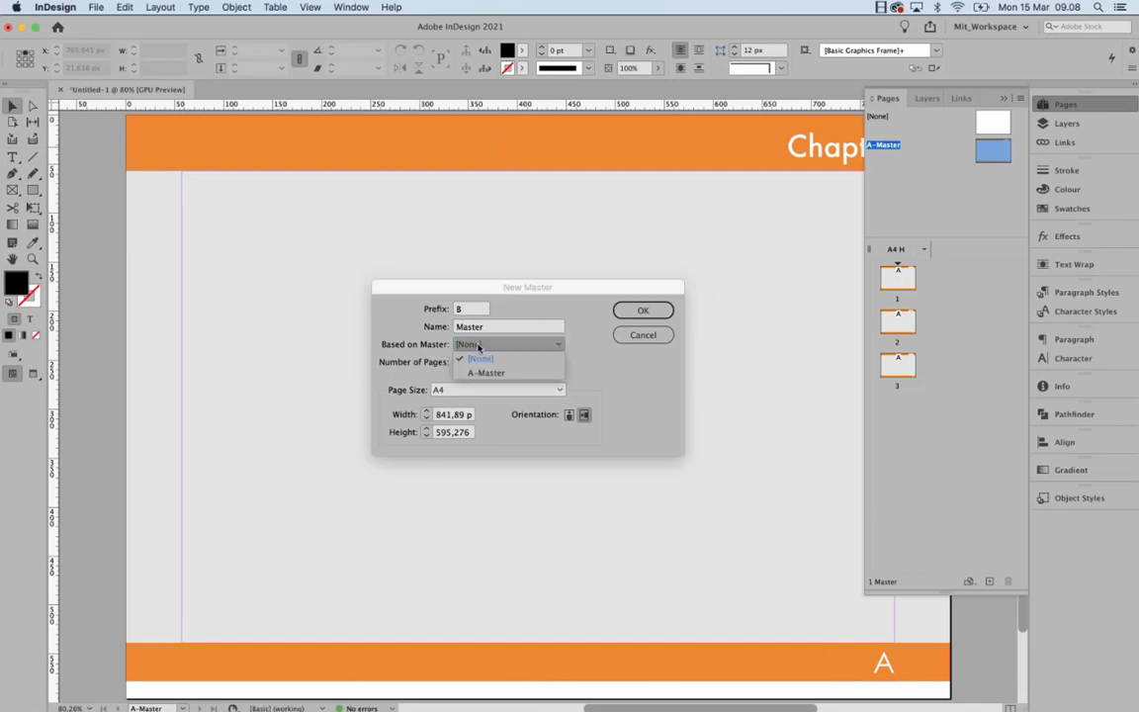
pyautogui.click(558, 330)
pyautogui.click(643, 311)
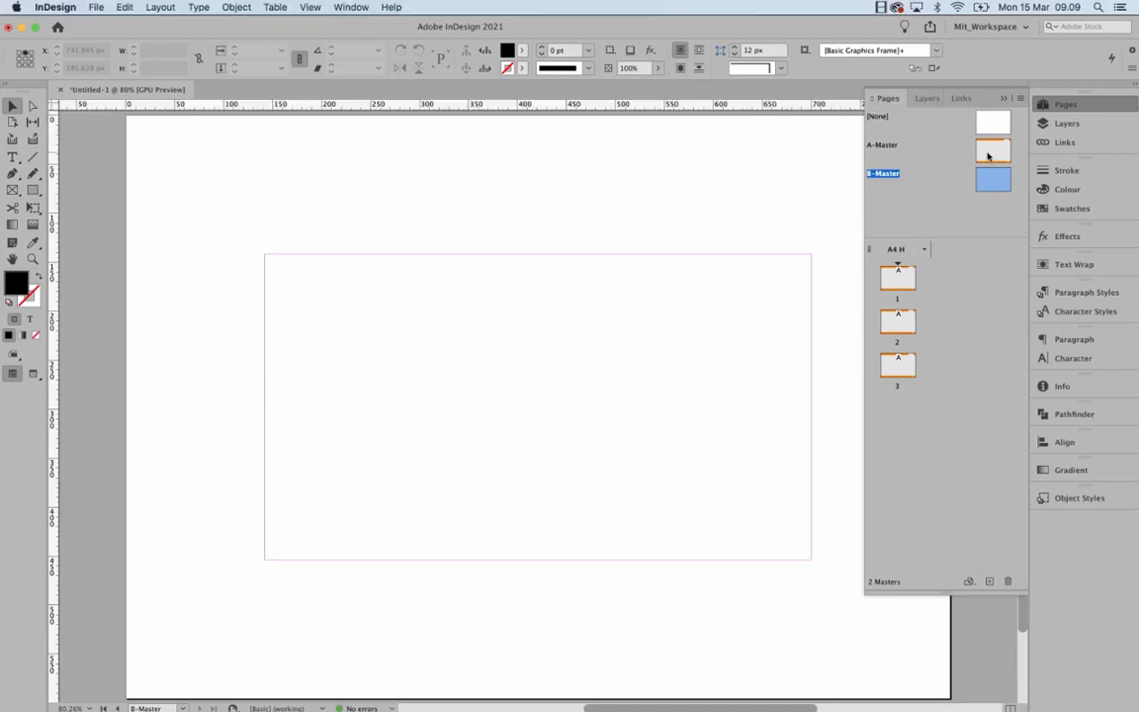
# - Copy the orange header bar and the chapter title frame from A-Master and paste them in place on B-Master
pyautogui.doubleClick(988, 155)
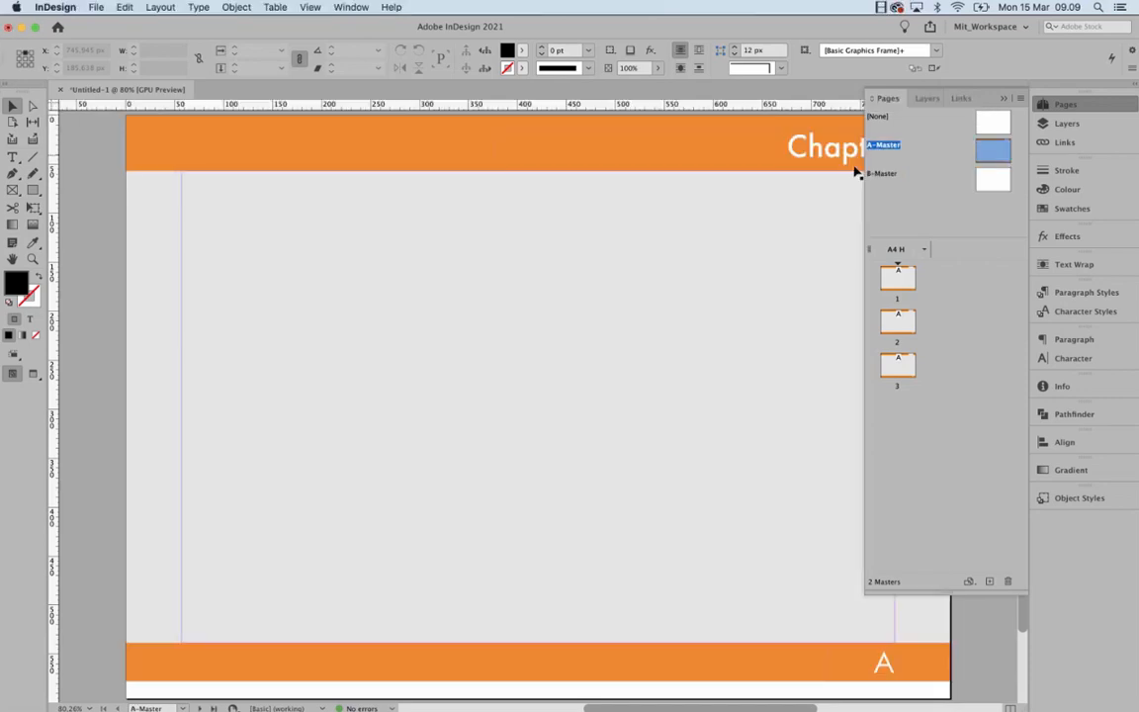
pyautogui.click(633, 138)
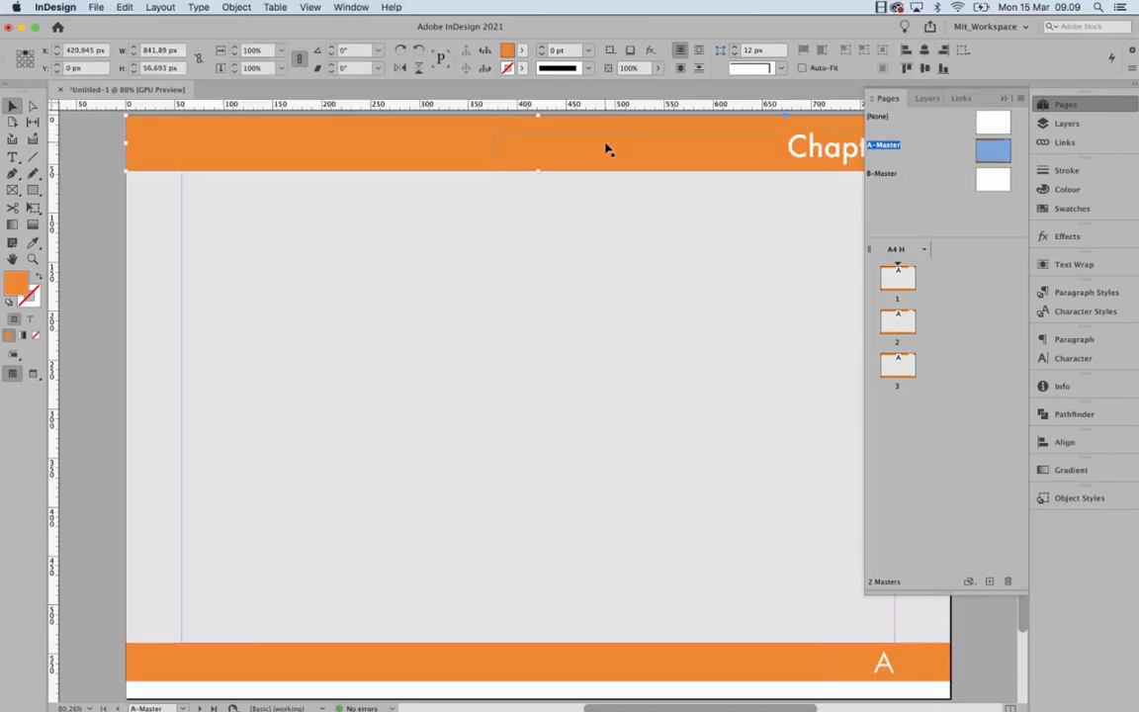
pyautogui.keyDown('shift'); pyautogui.click(815, 154); pyautogui.keyUp('shift')
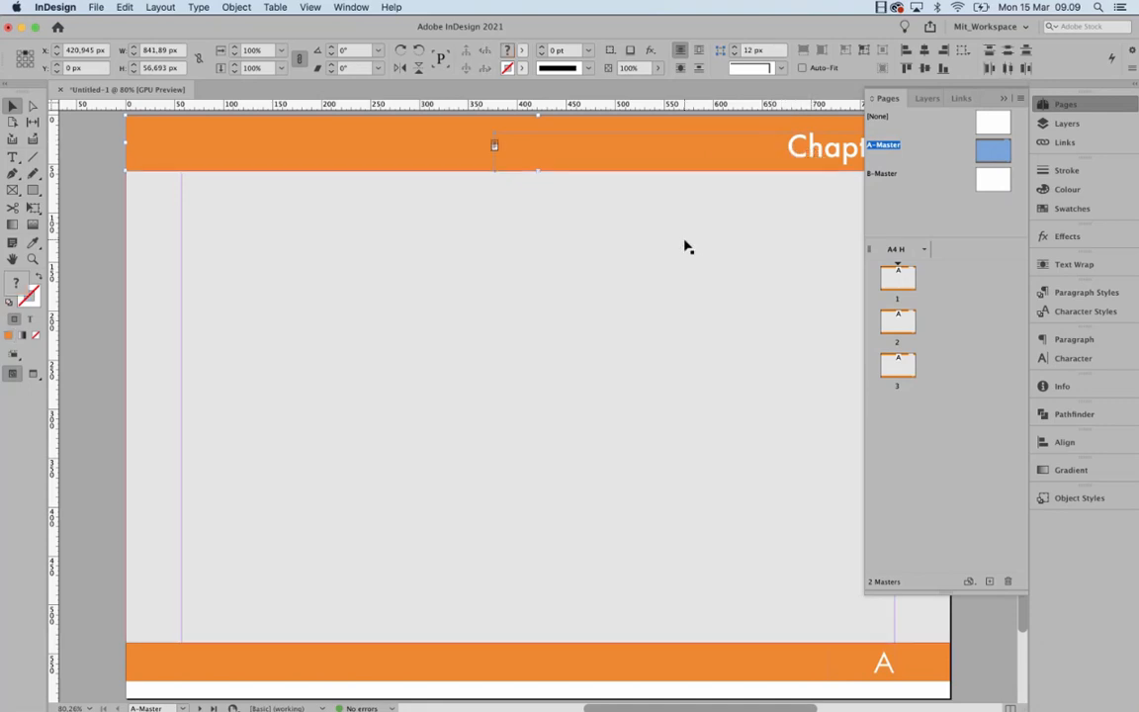
pyautogui.click(991, 181)
pyautogui.doubleClick(992, 181)
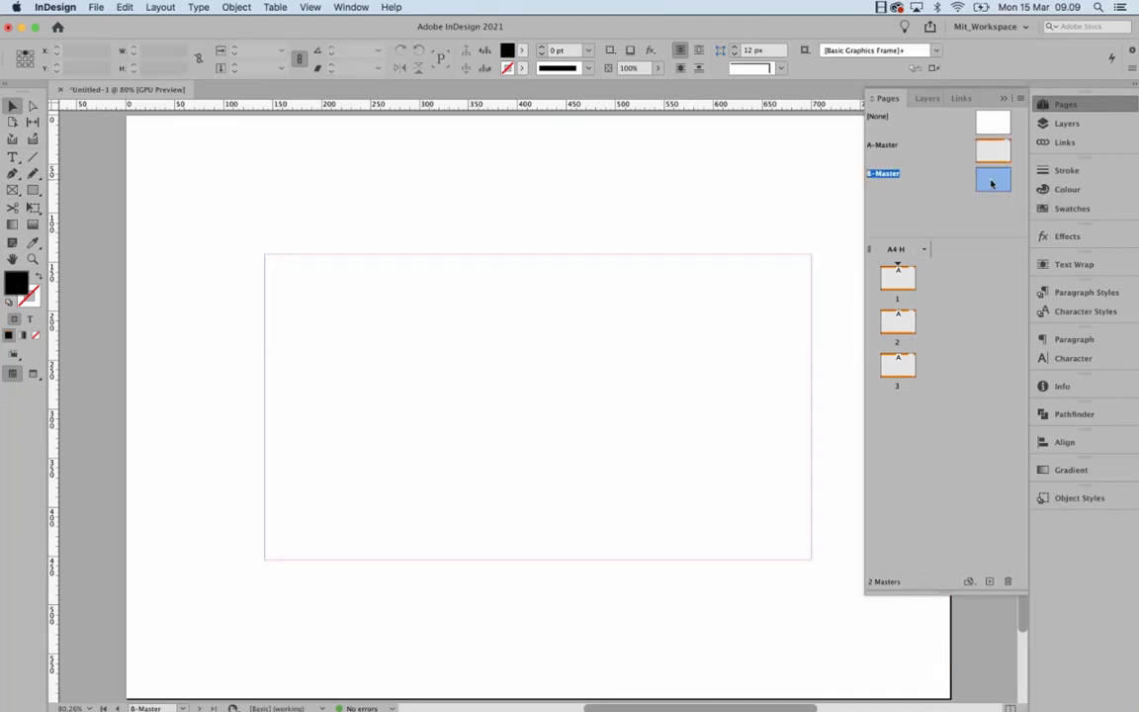
pyautogui.press('super+alt+shift+v')
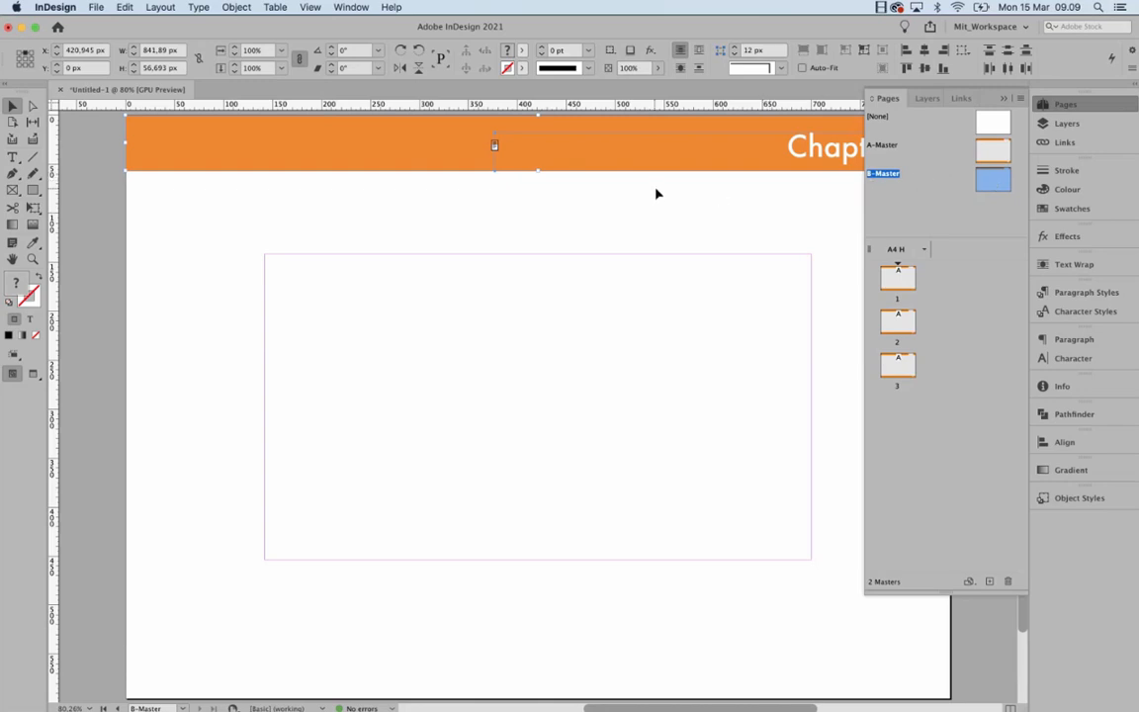
# - Stretch B-Master's orange header bar down to the lower page edge so it fills the whole page, 595.276 px high
pyautogui.click(1004, 99)
pyautogui.click(760, 197)
pyautogui.click(508, 166)
pyautogui.click(459, 158)
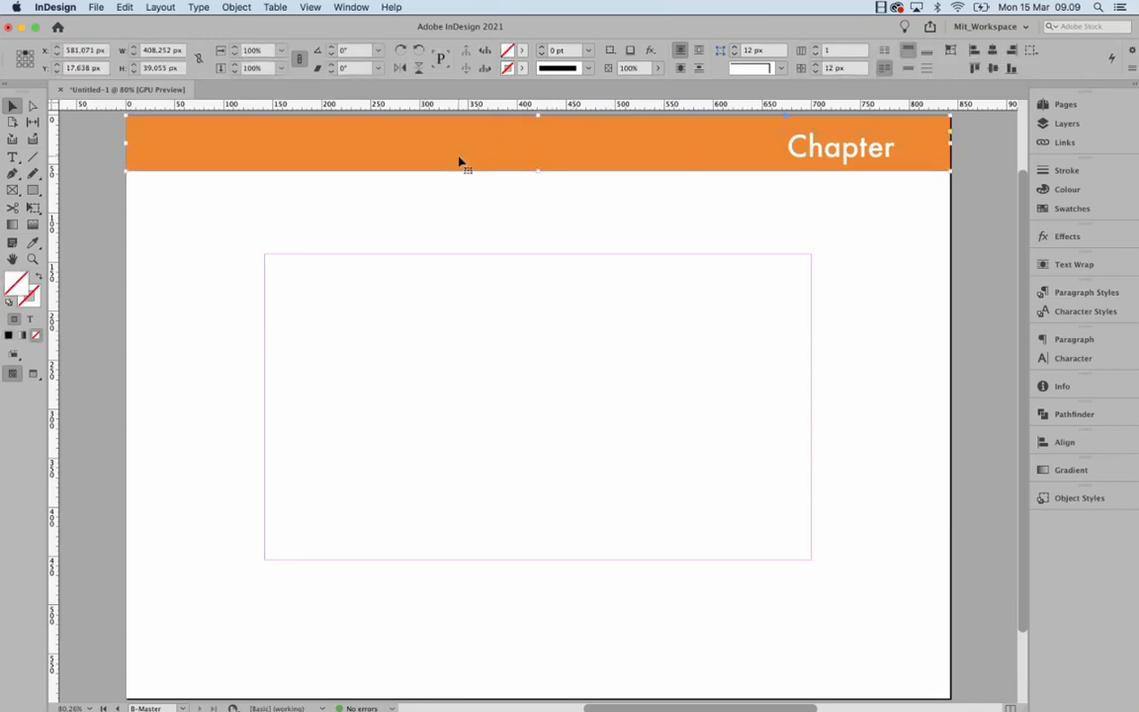
pyautogui.moveTo(537, 170); pyautogui.dragTo(546, 645)
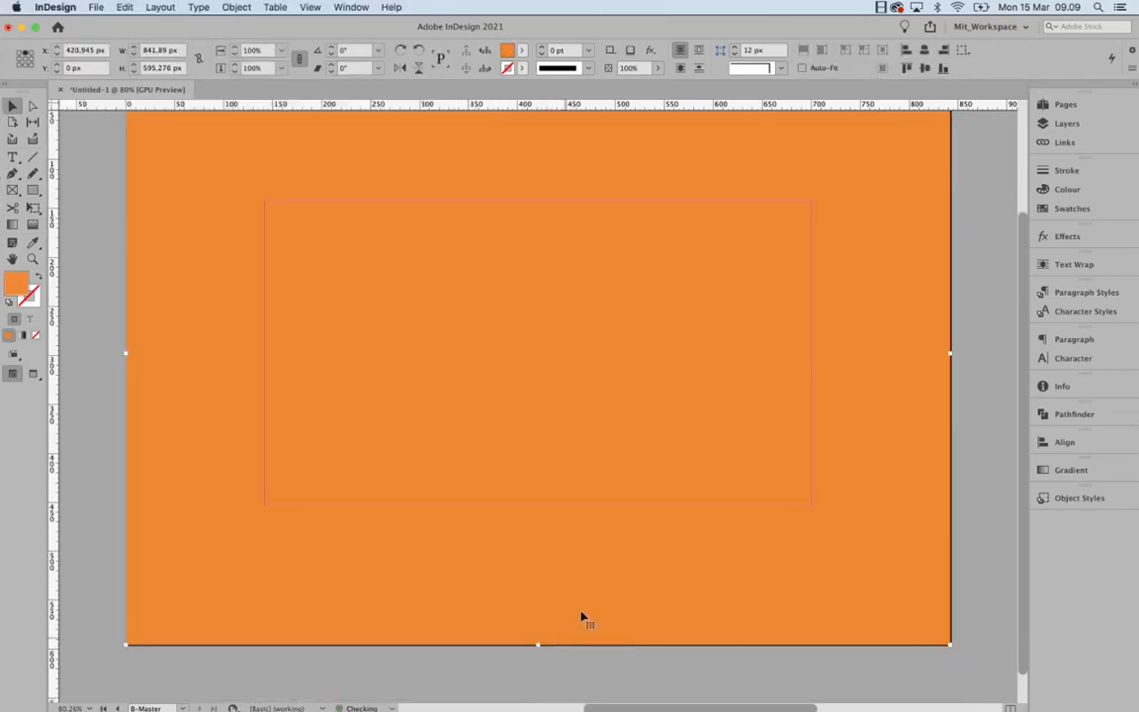
pyautogui.scroll(2, 635, 375)
# - Move B-Master's title frame to the upper-right corner of the margins, about X 496 px, Y 142 px, and replace its text with "Frontpage"
pyautogui.click(821, 149)
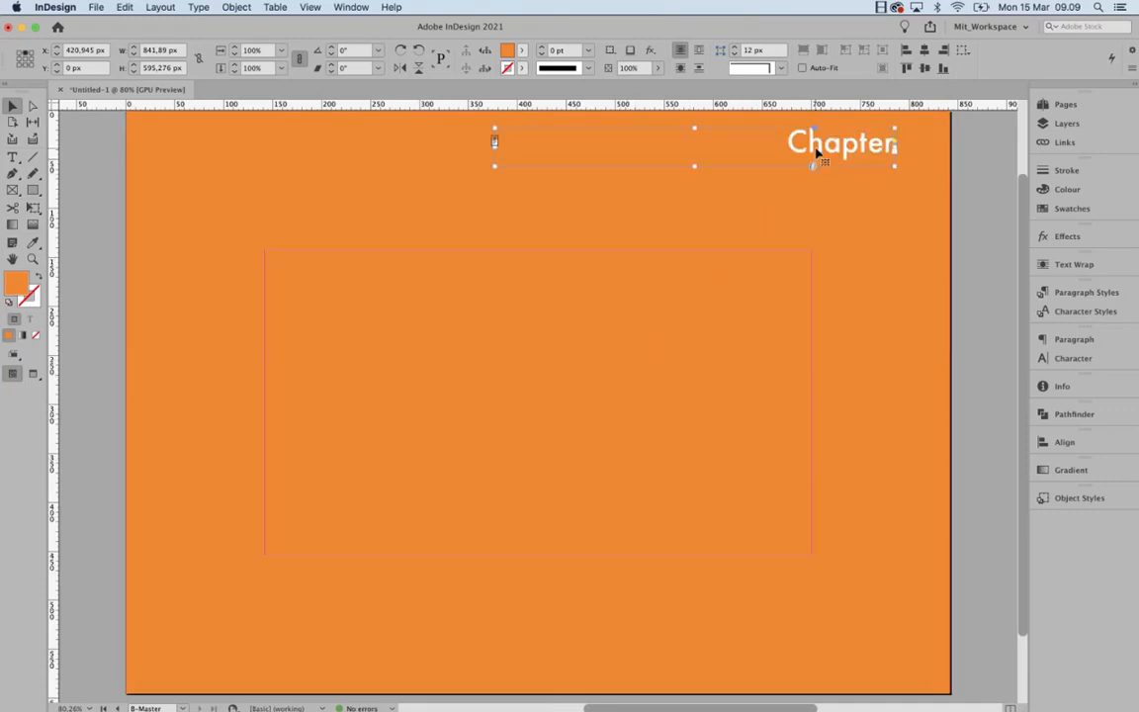
pyautogui.moveTo(830, 149); pyautogui.dragTo(751, 273)
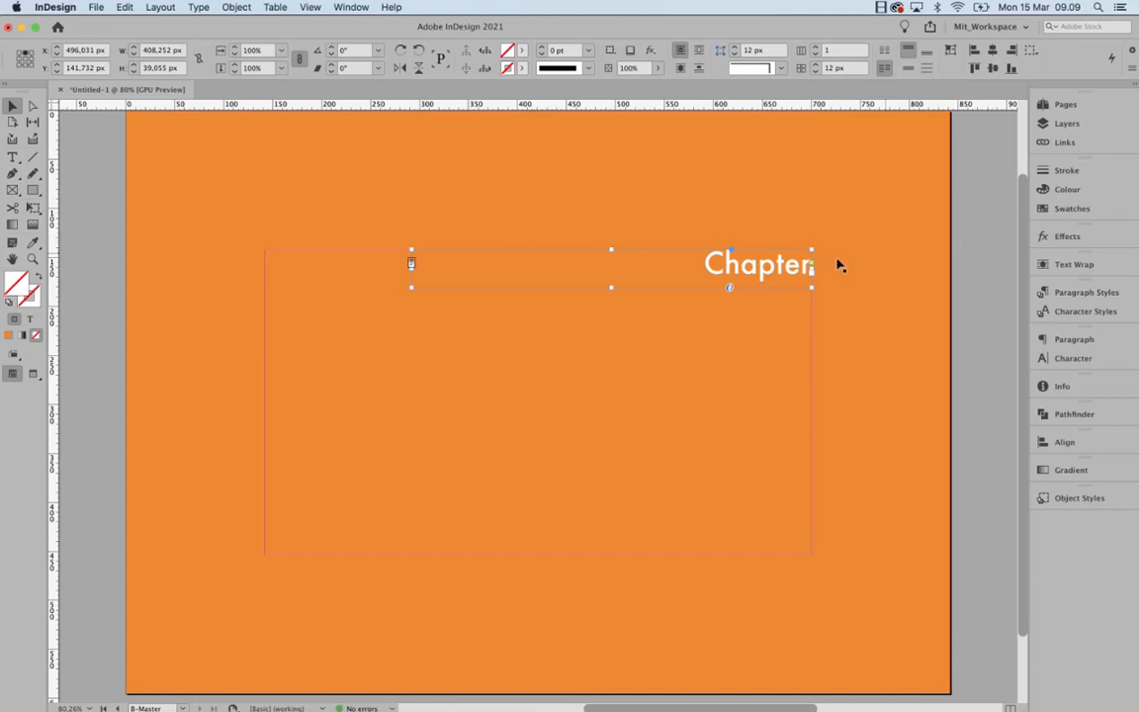
pyautogui.doubleClick(784, 265)
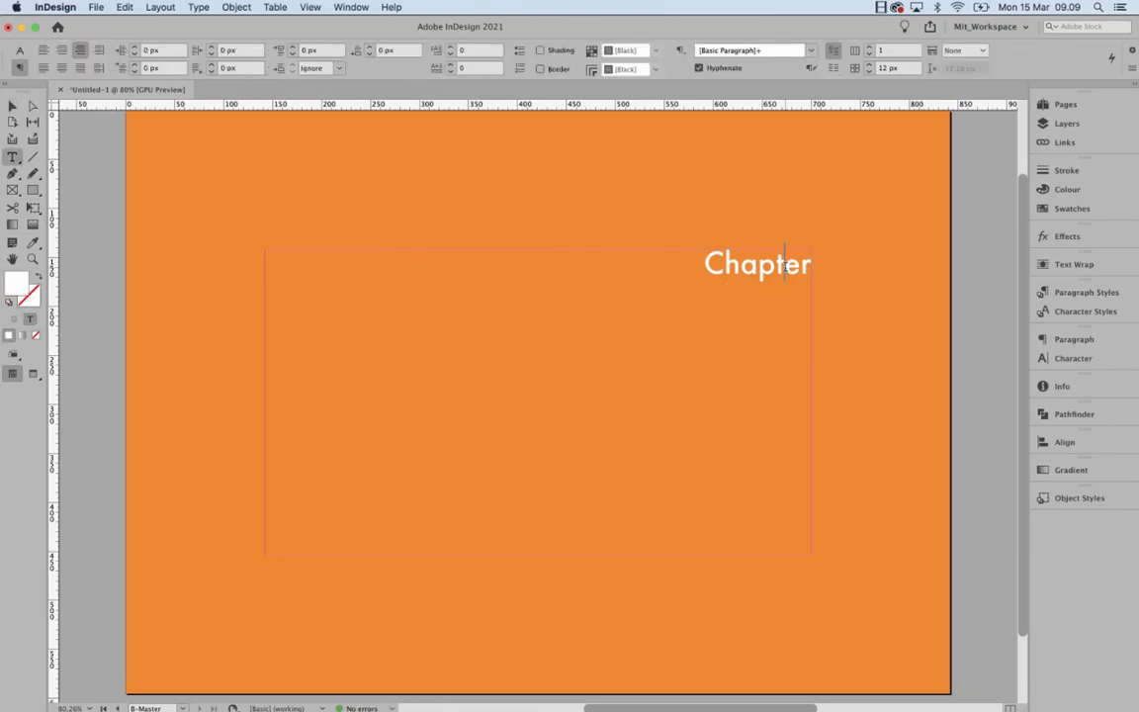
pyautogui.doubleClick(784, 265)
pyautogui.write('Frontpage')
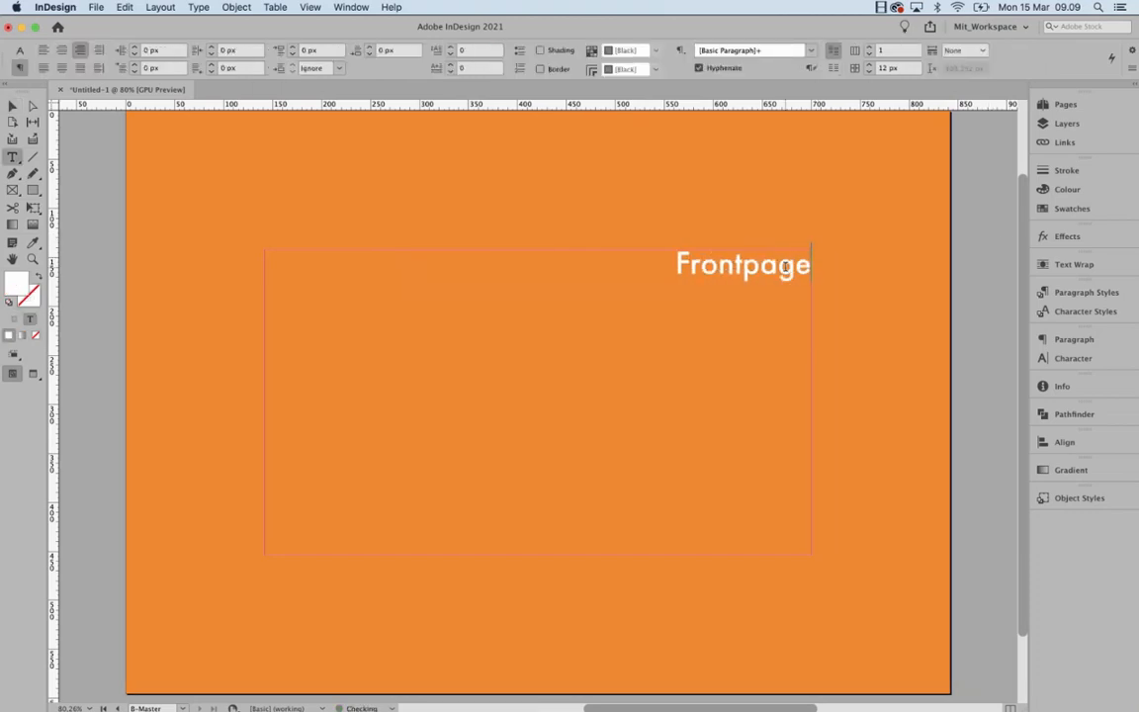
# - Apply B-Master to page 1 and open that page
pyautogui.click(1065, 104)
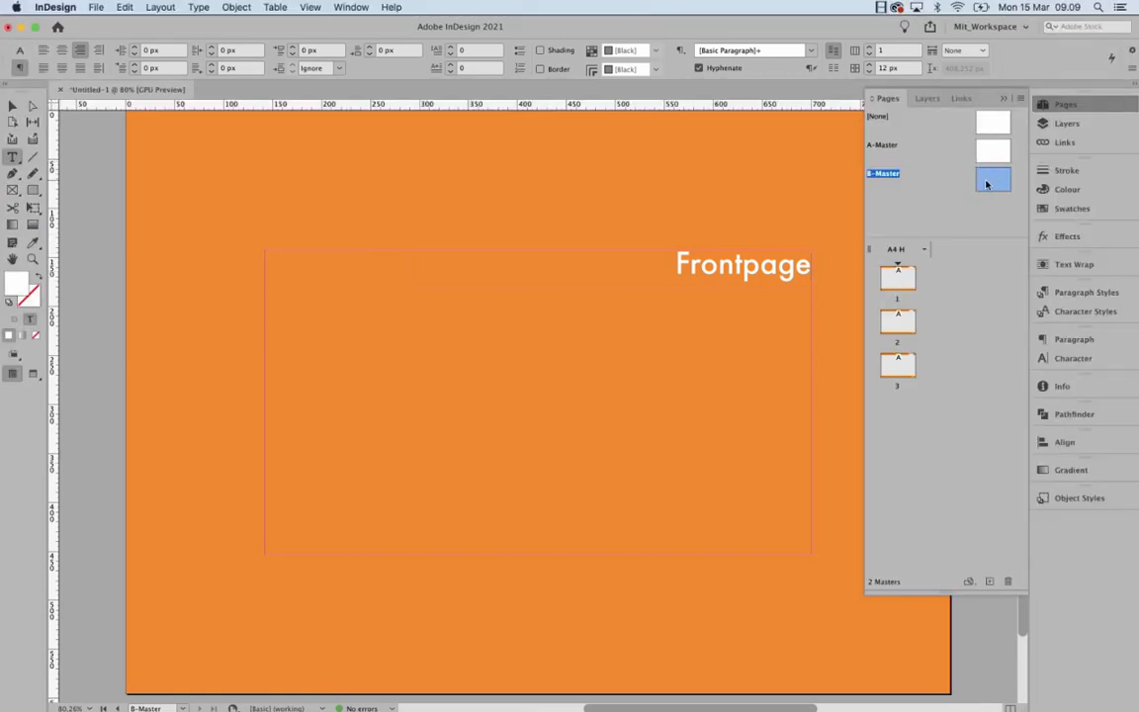
pyautogui.moveTo(987, 178); pyautogui.dragTo(898, 279)
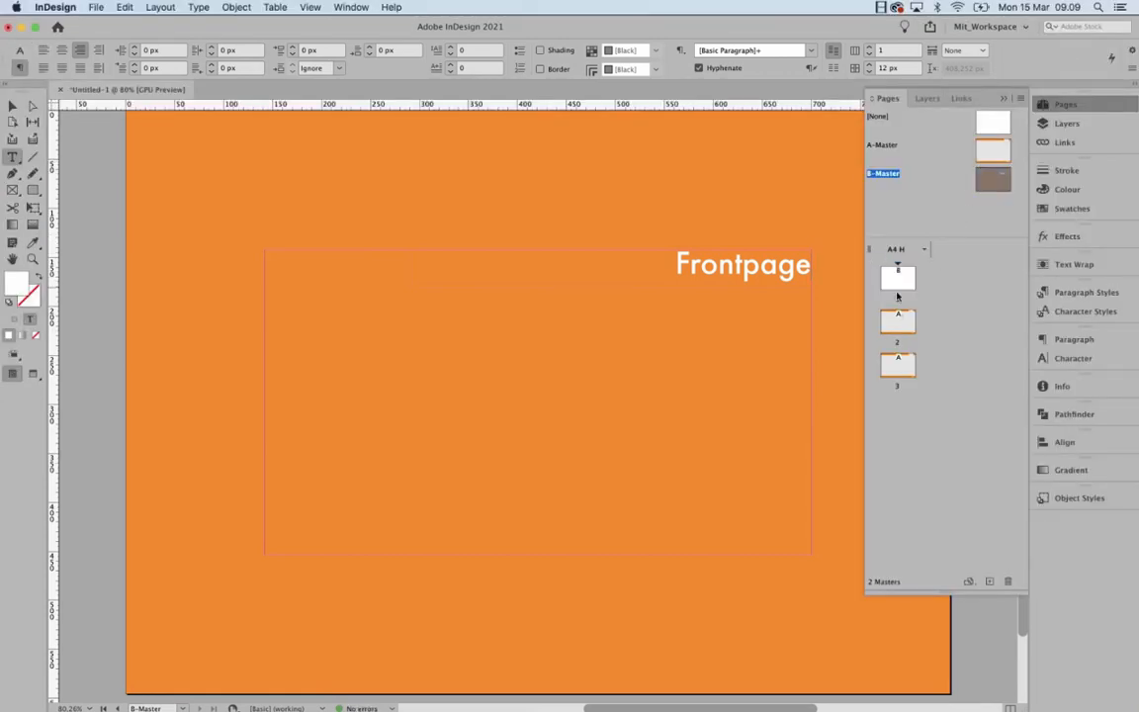
pyautogui.doubleClick(898, 280)
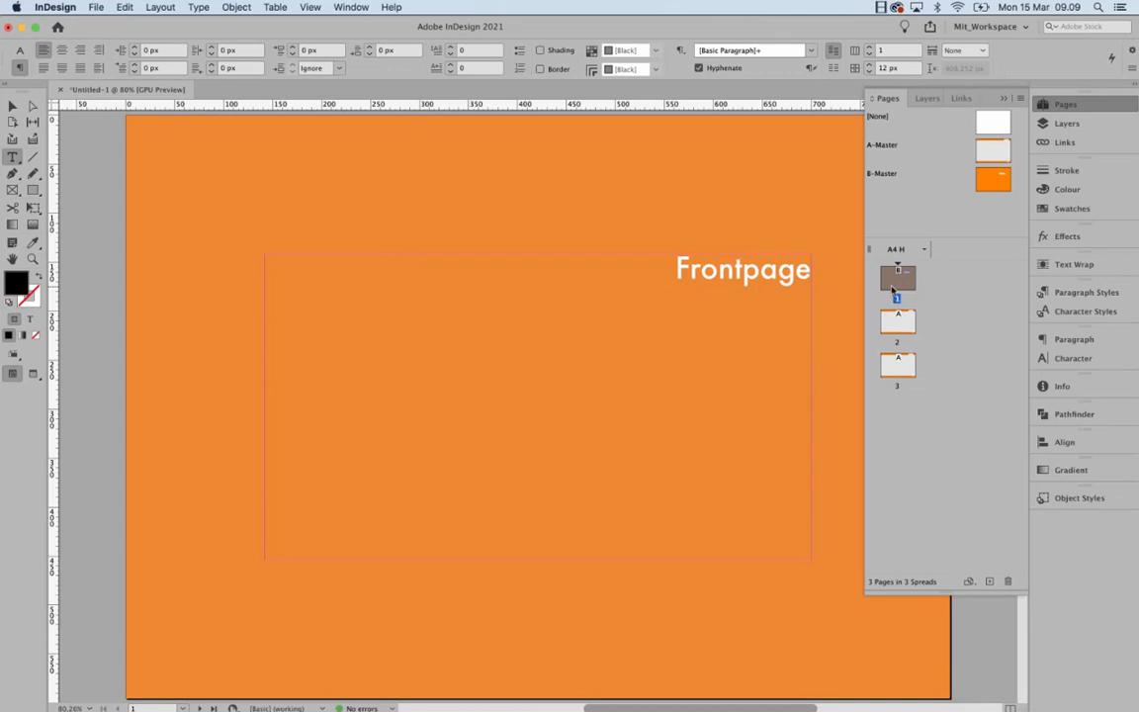
# - Compare the front page with A-Master and with pages 2 and 3, examining their chapter titles and page numbers
pyautogui.press('super+minus')
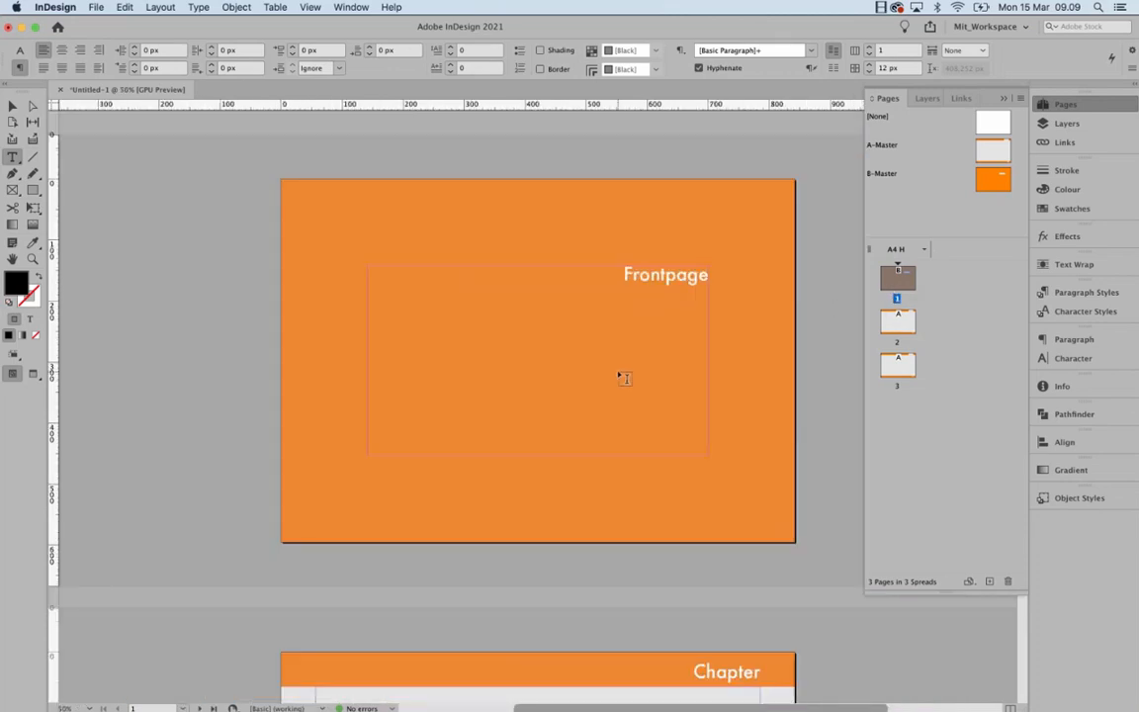
pyautogui.scroll(-5, 561, 414)
pyautogui.scroll(-10, 561, 417)
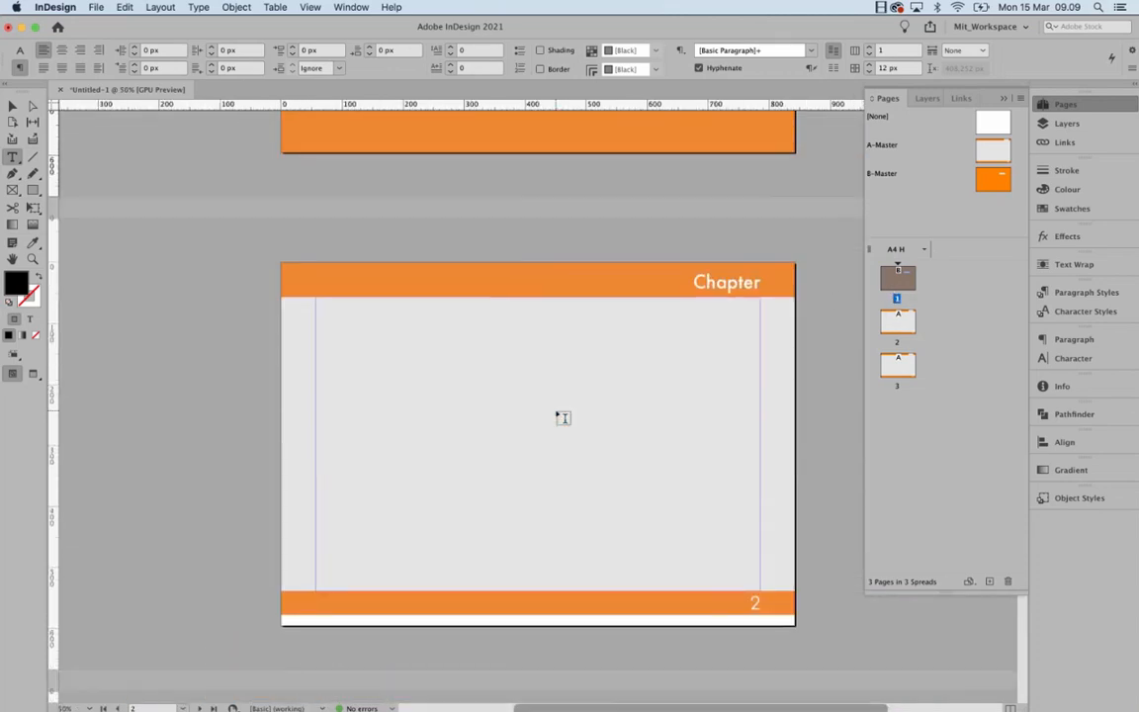
pyautogui.scroll(5, 562, 417)
pyautogui.scroll(6, 562, 417)
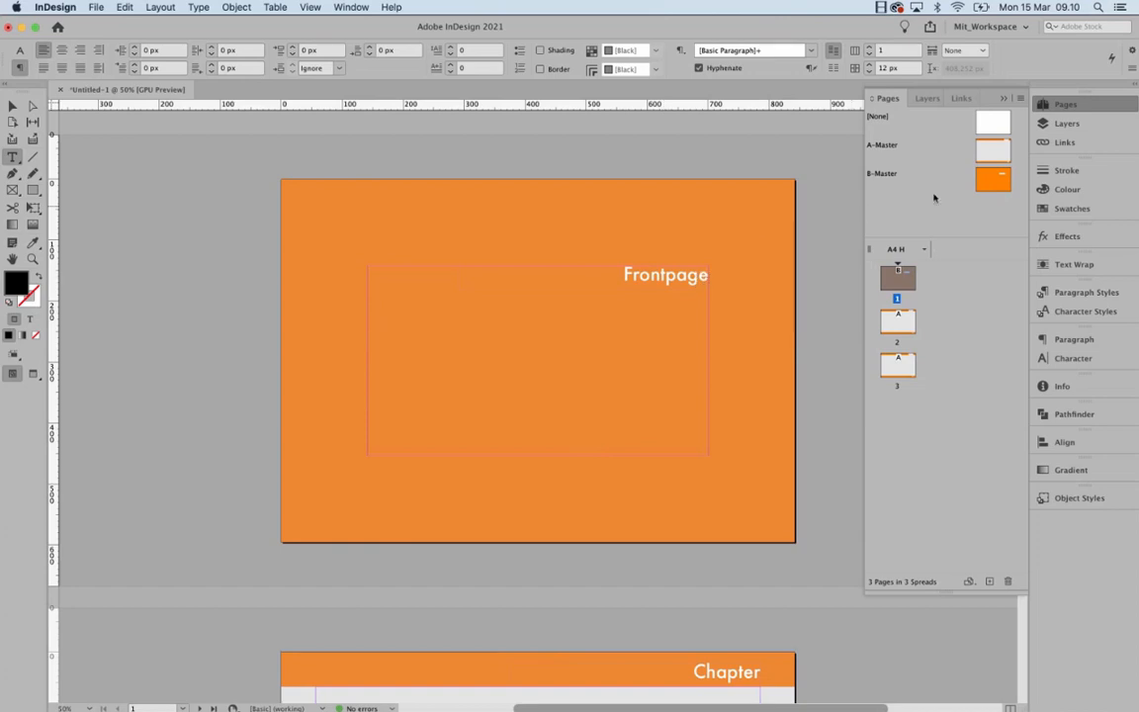
pyautogui.doubleClick(998, 153)
pyautogui.doubleClick(898, 321)
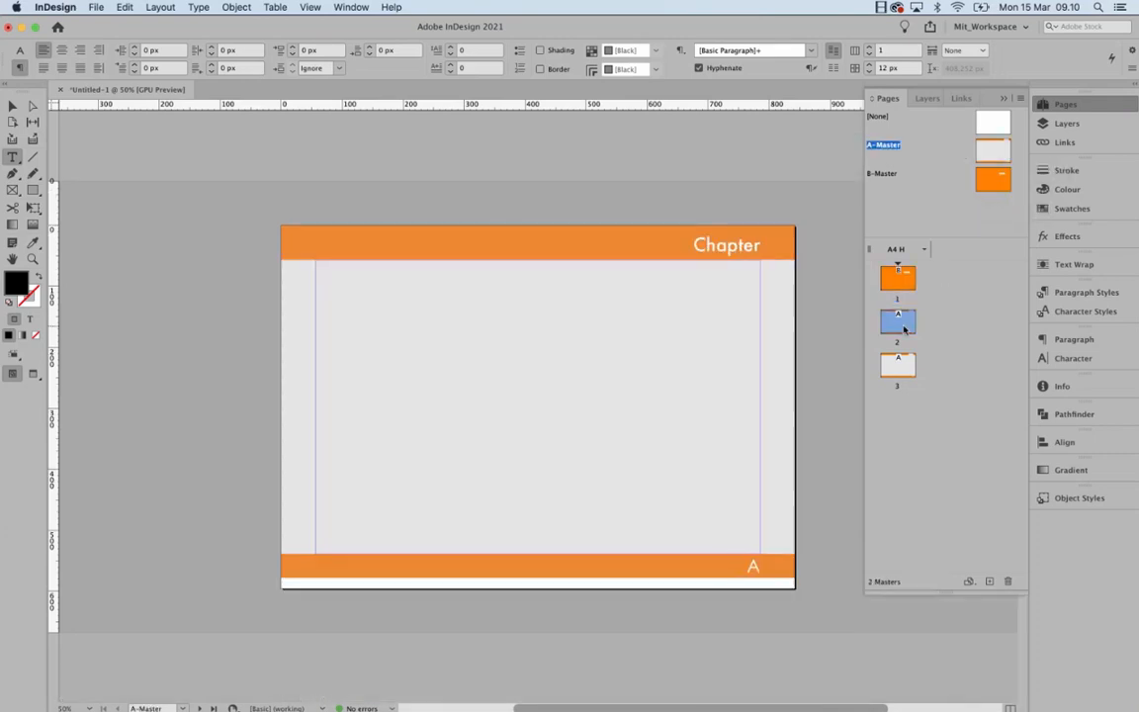
pyautogui.doubleClick(905, 366)
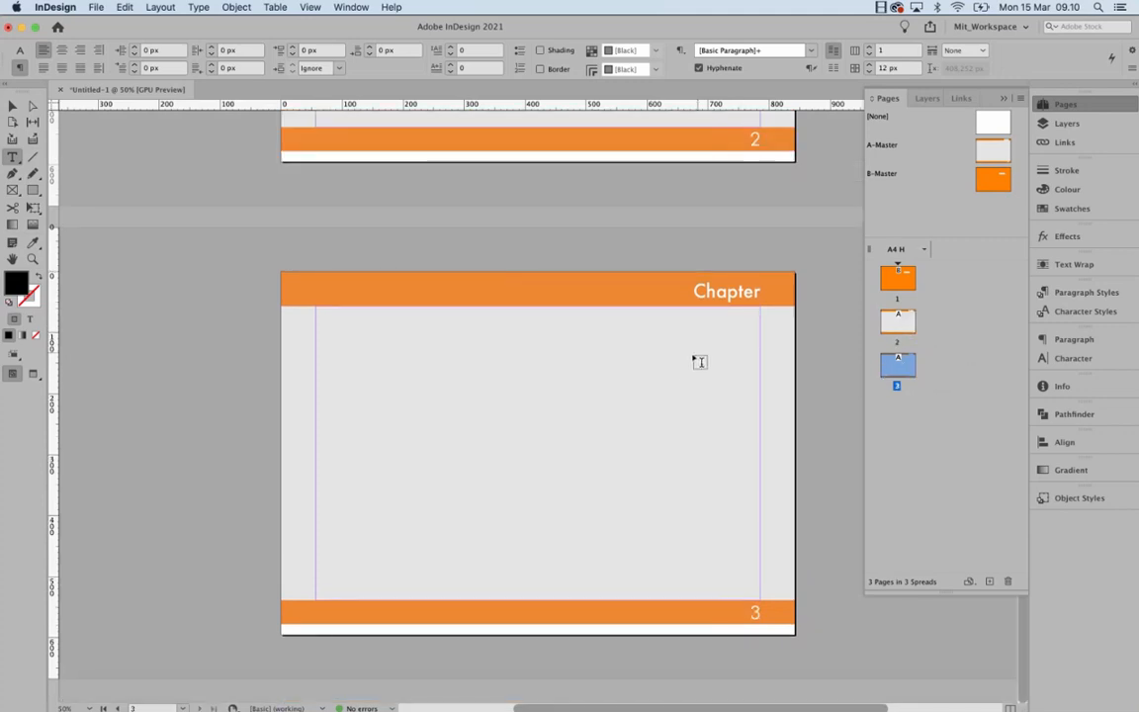
pyautogui.scroll(5, 682, 383)
pyautogui.scroll(3, 682, 382)
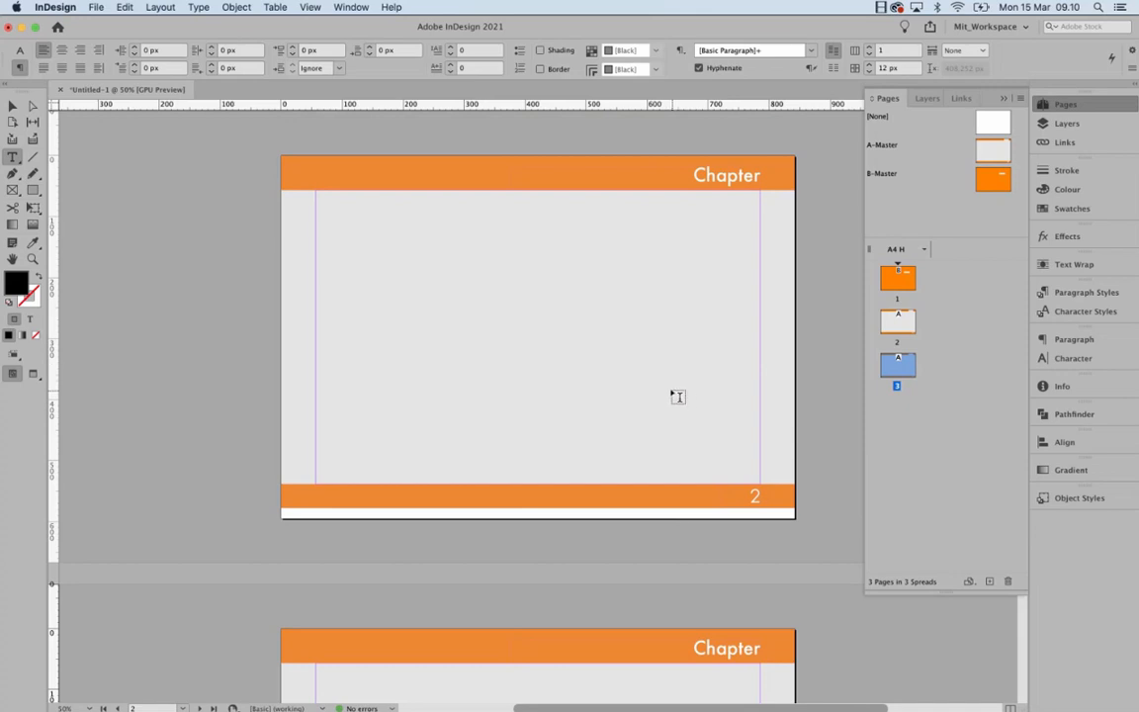
pyautogui.scroll(-3, 678, 396)
pyautogui.scroll(1, 678, 402)
pyautogui.scroll(4, 679, 404)
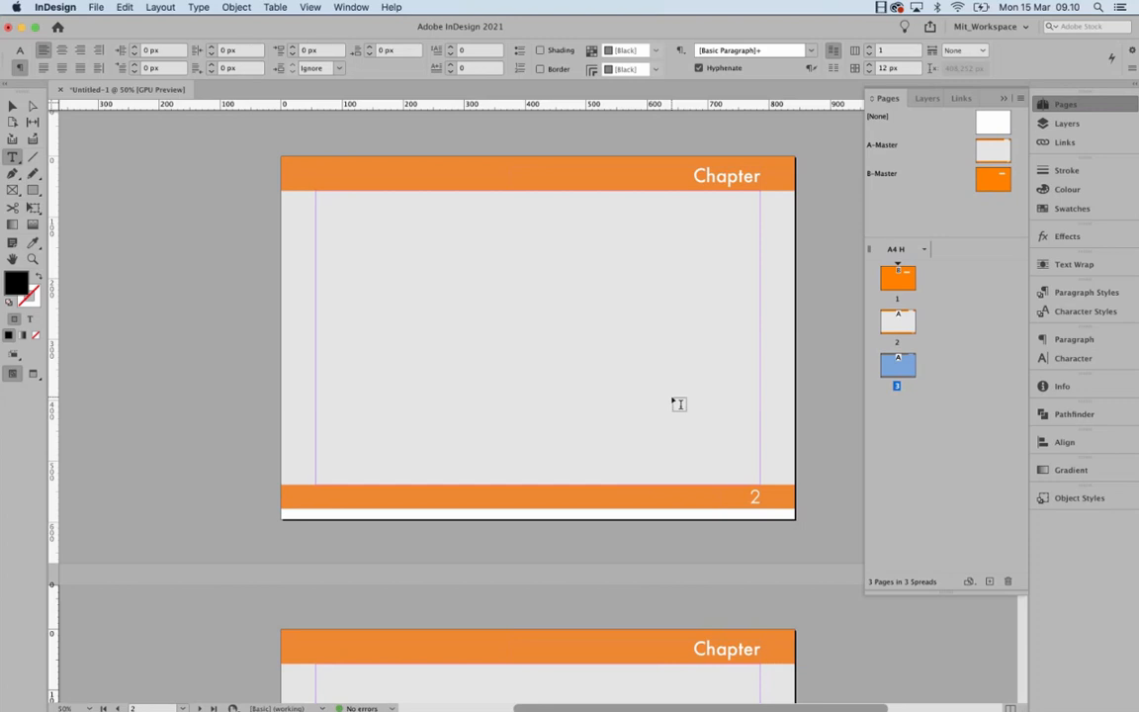
pyautogui.scroll(-3, 667, 400)
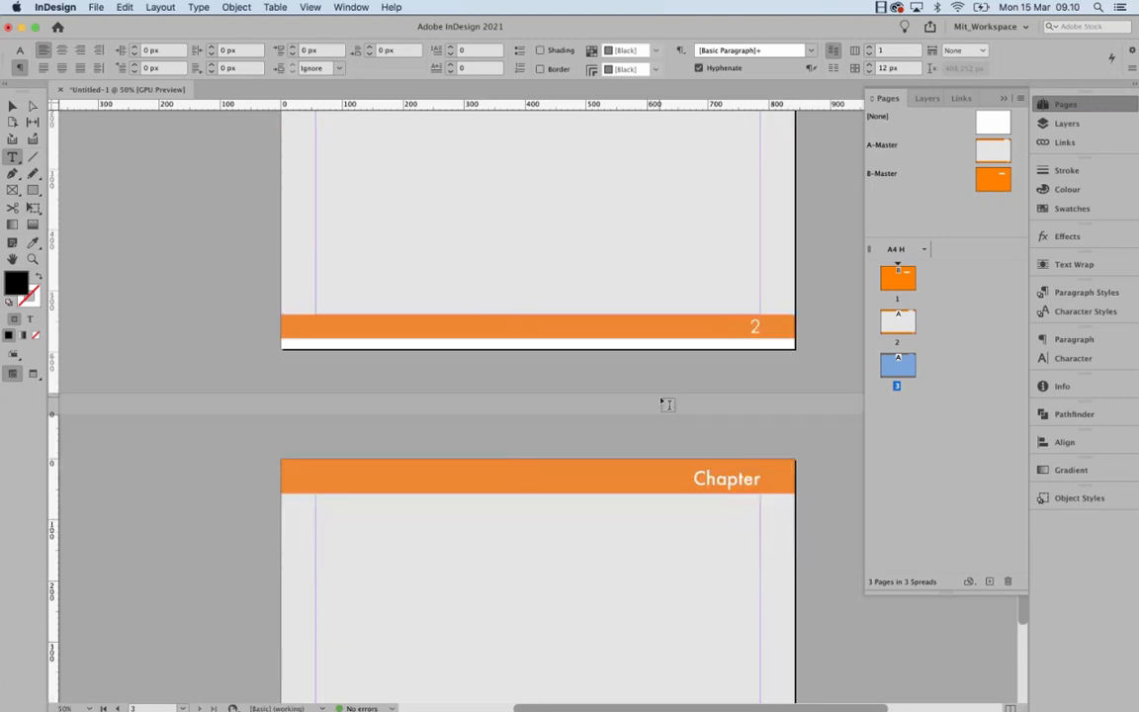
pyautogui.scroll(-3, 668, 405)
pyautogui.scroll(9, 666, 415)
pyautogui.scroll(-1, 663, 424)
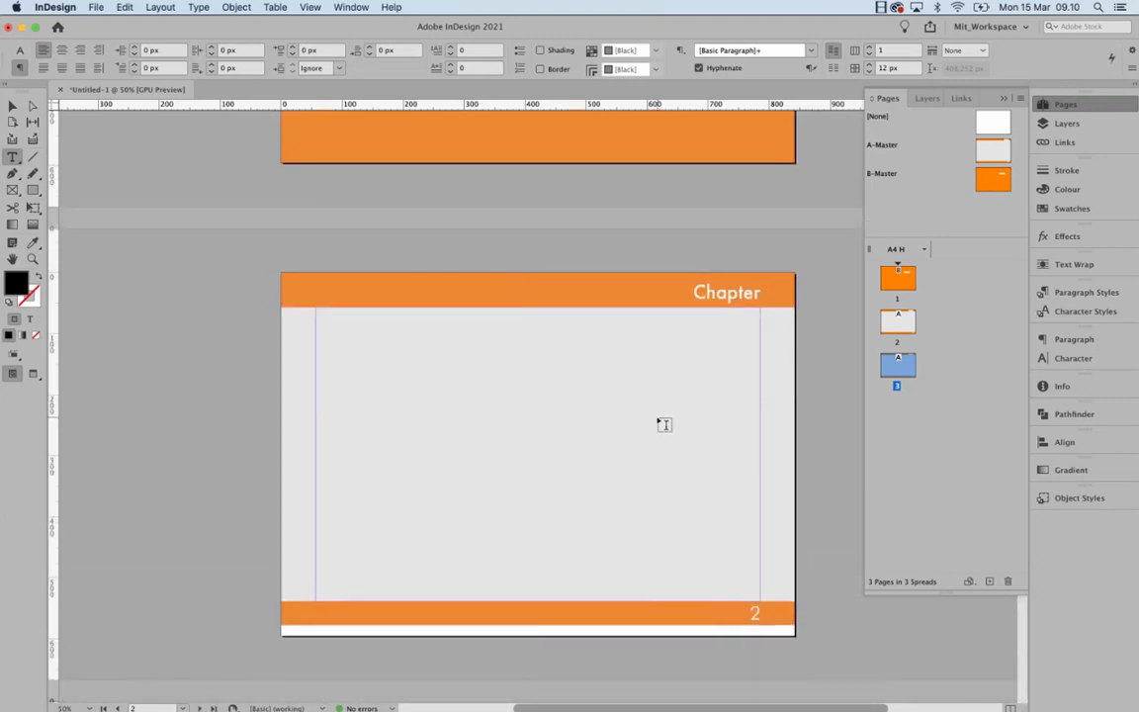
pyautogui.scroll(-8, 664, 424)
pyautogui.scroll(6, 663, 425)
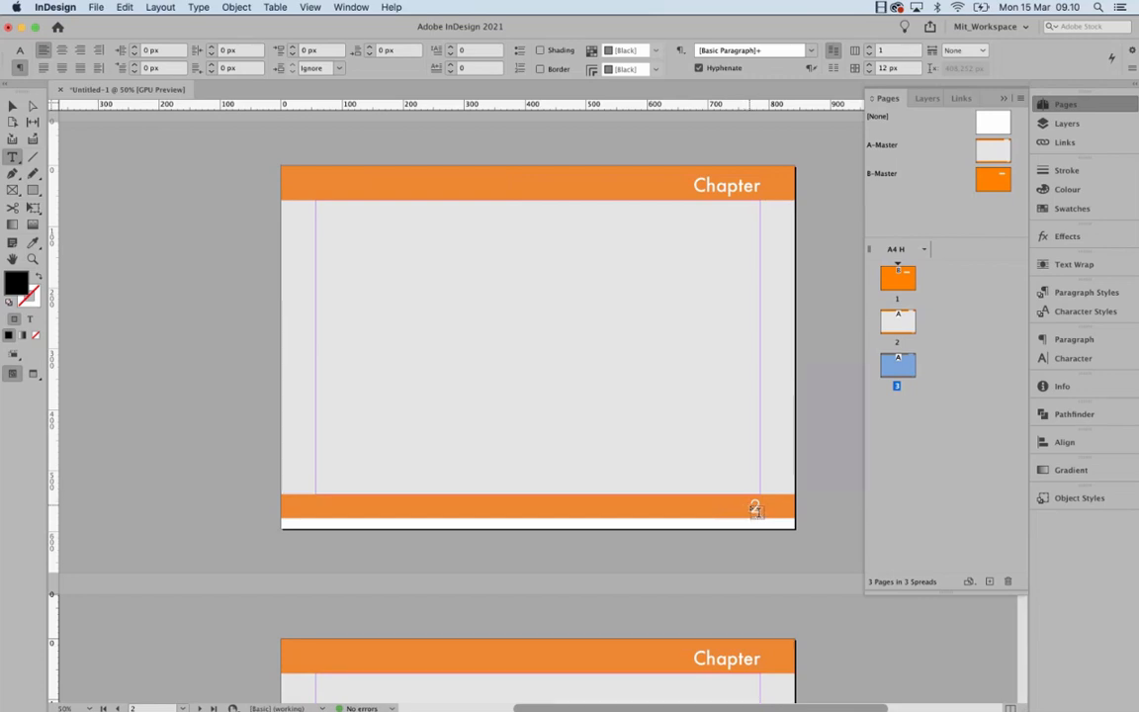
# - Start a new section at page 2 with page numbering starting at 1, accepting the duplicate page number
pyautogui.click(895, 321)
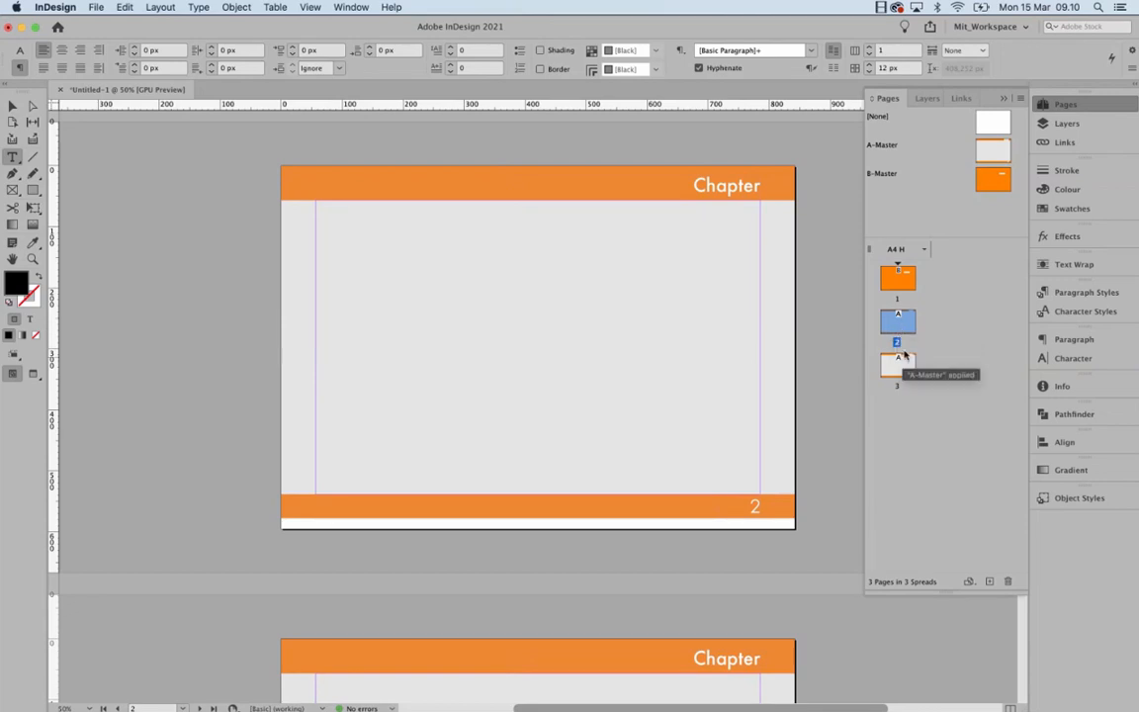
pyautogui.rightClick(903, 328)
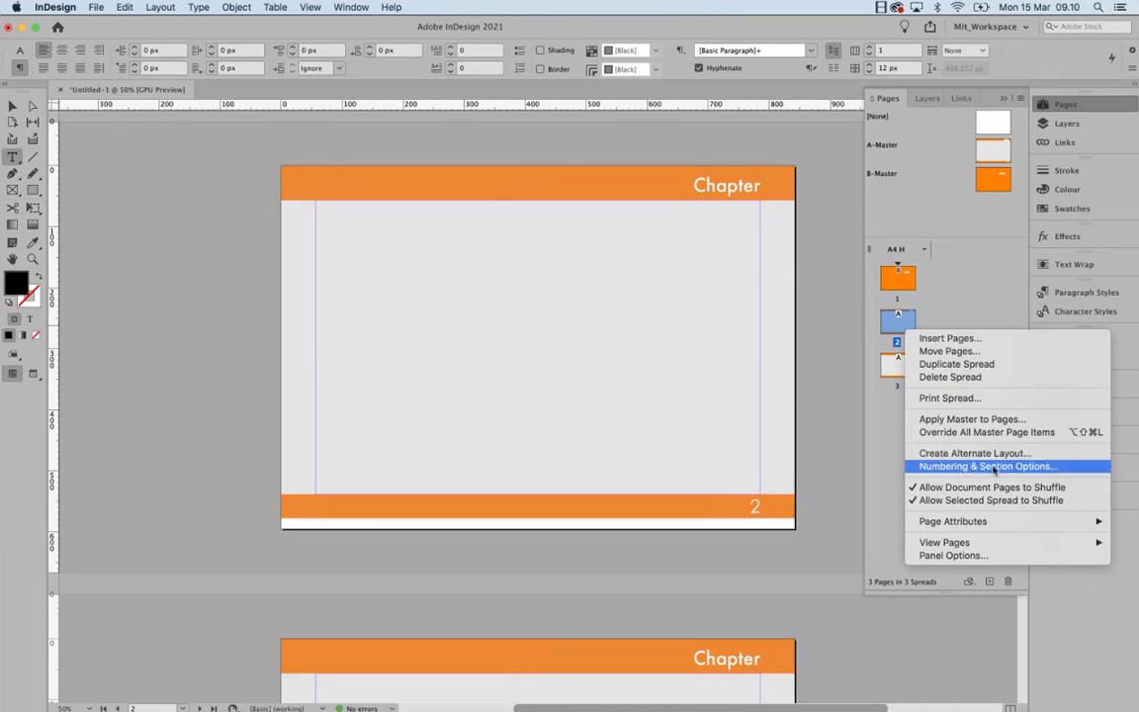
pyautogui.click(993, 468)
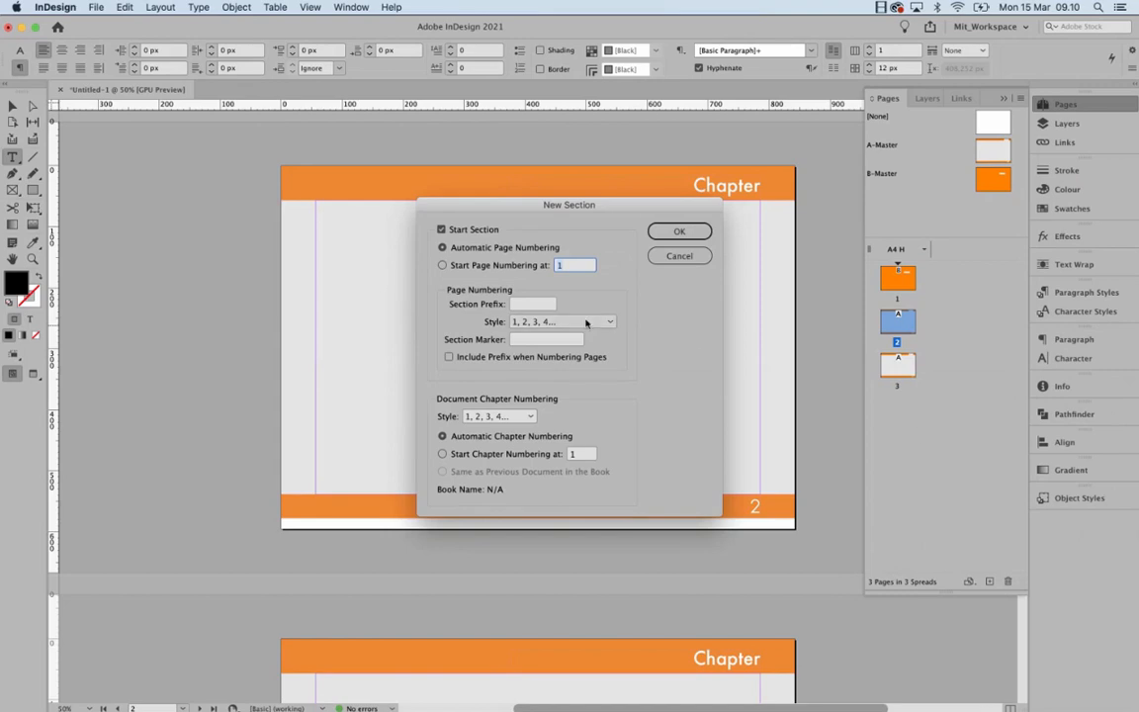
pyautogui.click(454, 267)
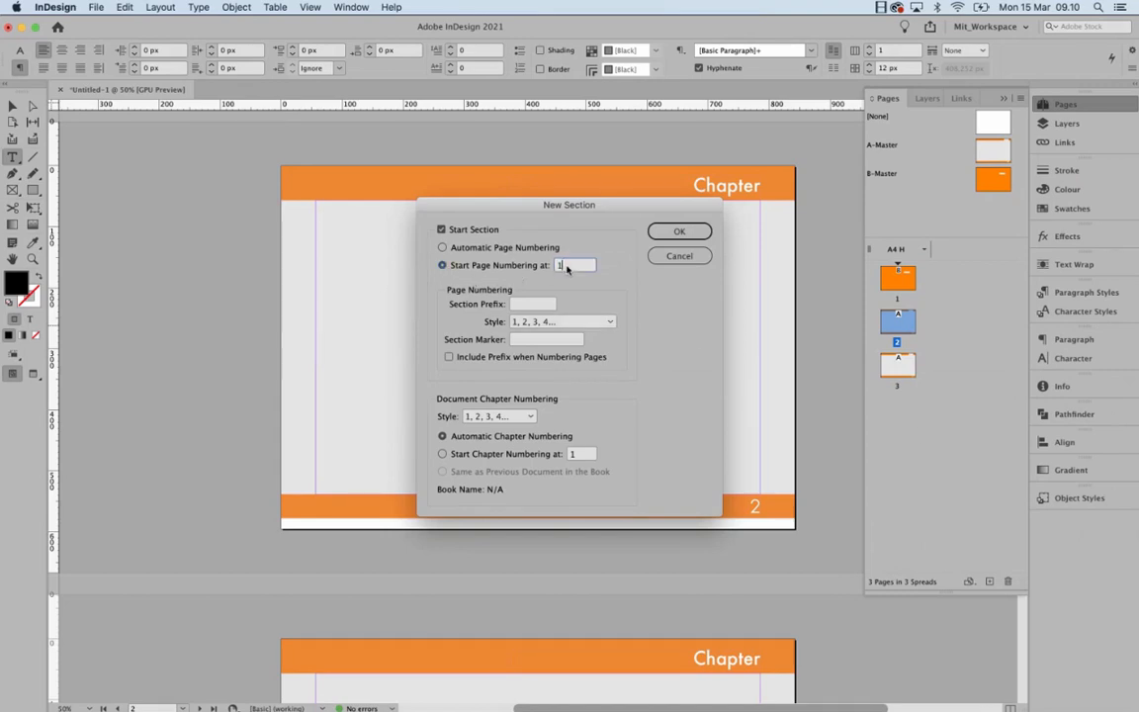
pyautogui.click(679, 230)
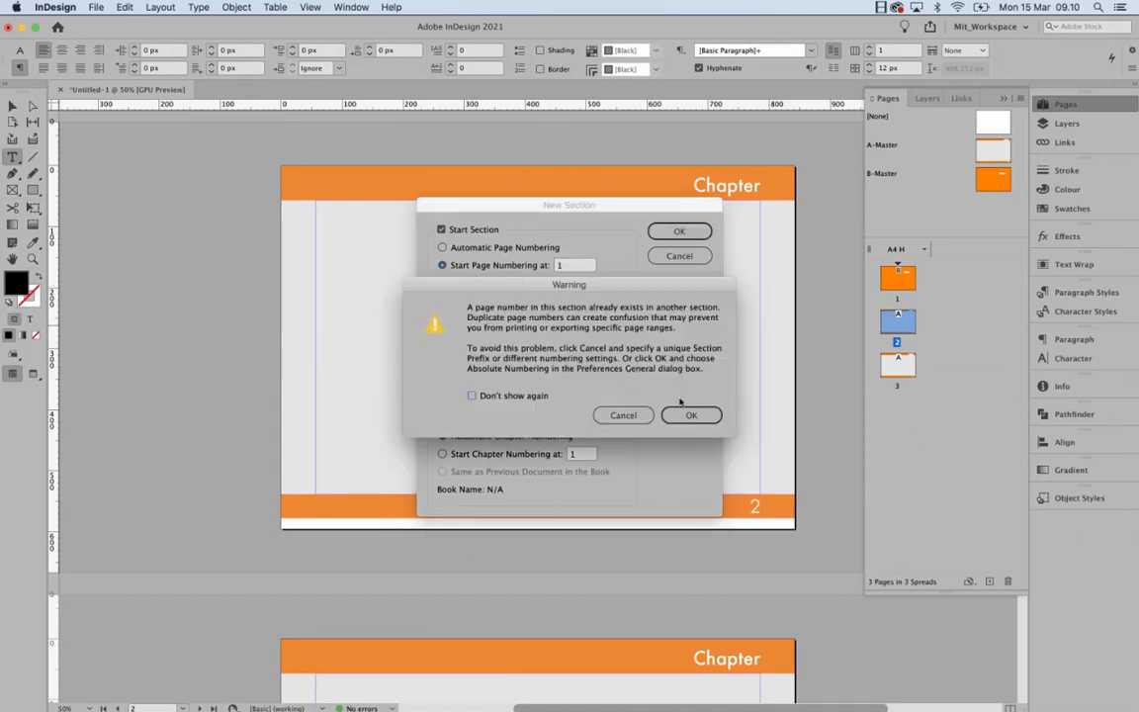
pyautogui.click(692, 413)
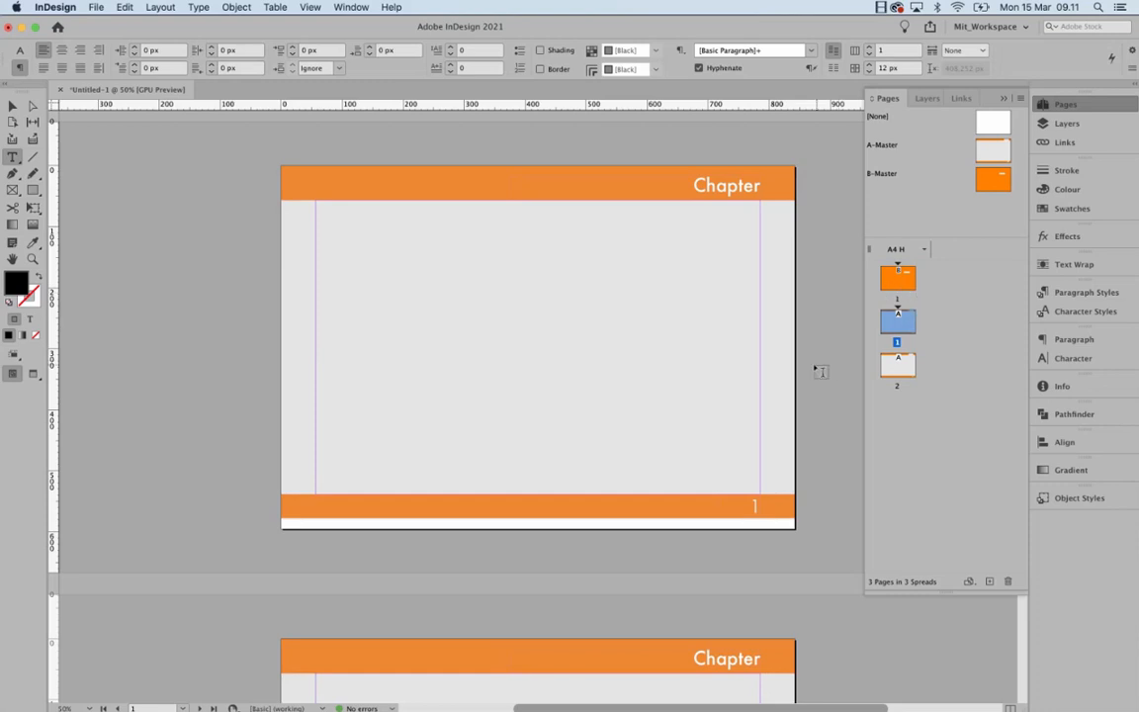
# - Examine the page numbers on the front page and the content pages that follow it
pyautogui.scroll(3, 760, 415)
pyautogui.scroll(-5, 759, 415)
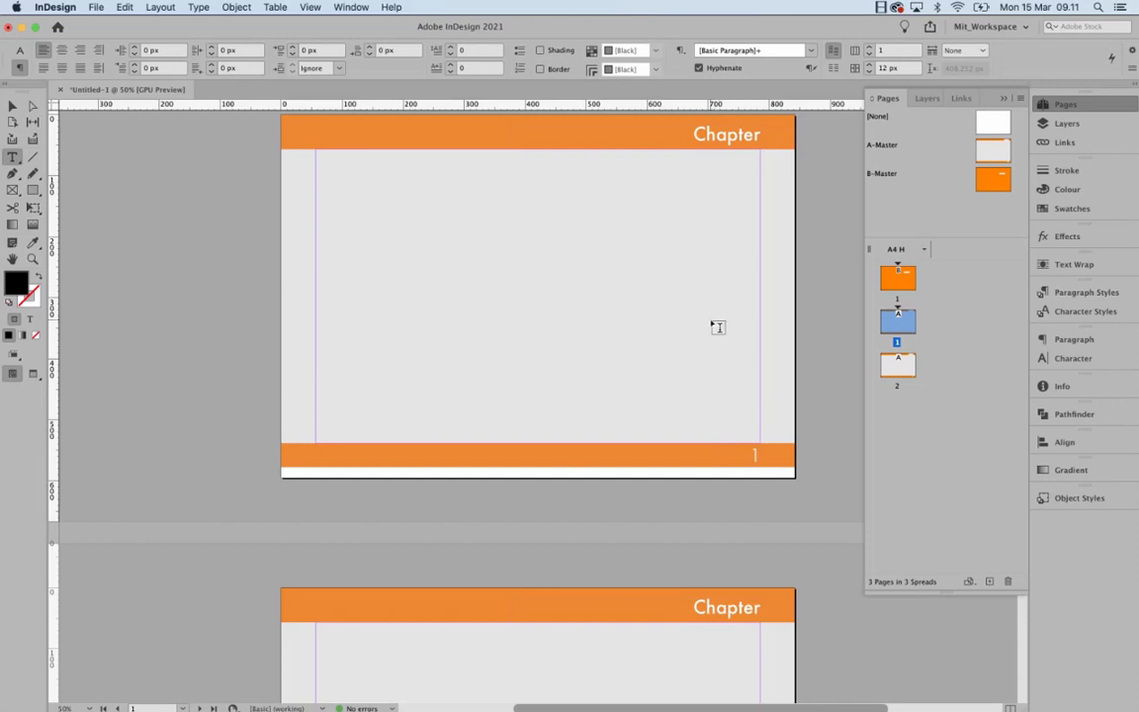
pyautogui.scroll(-7, 719, 329)
pyautogui.scroll(20, 720, 329)
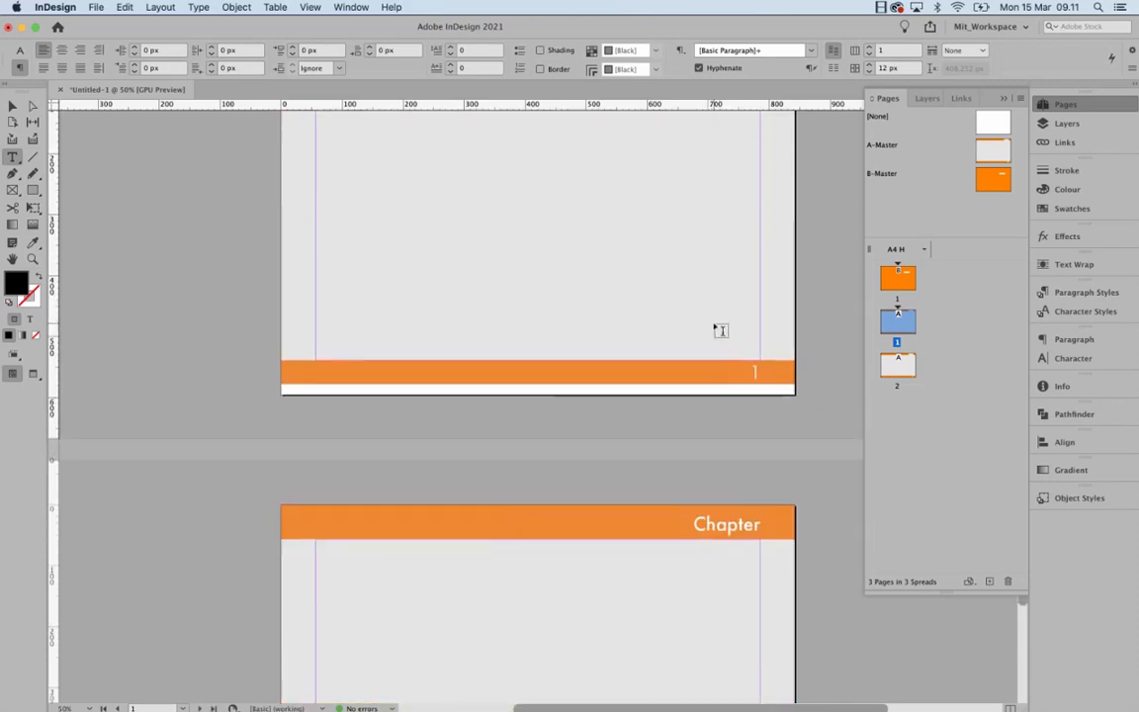
pyautogui.scroll(-7, 725, 333)
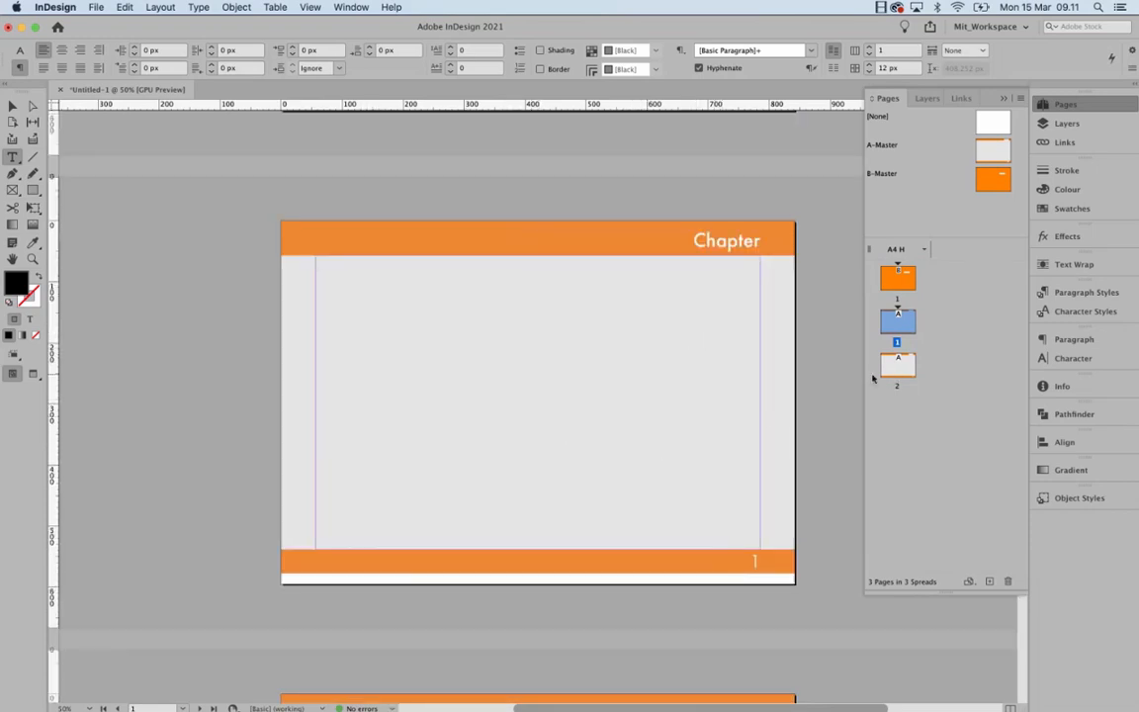
pyautogui.scroll(-8, 643, 455)
pyautogui.scroll(-8, 642, 454)
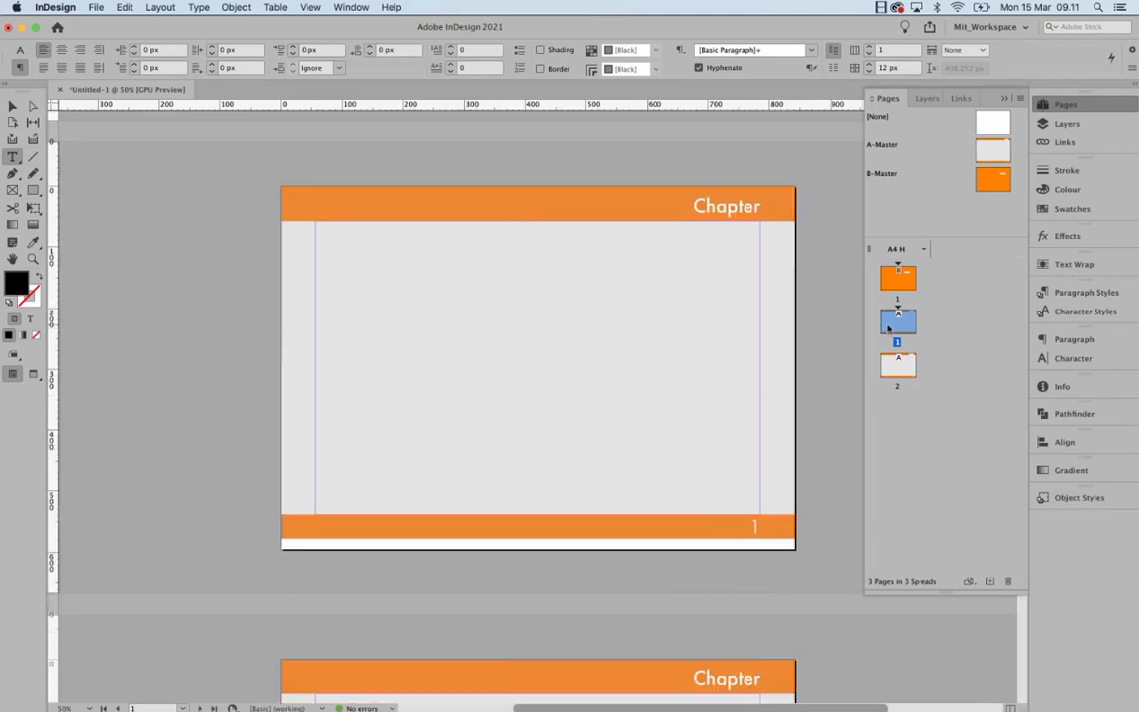
# - Look through the page numbering styles in the first content page's Numbering & Section Options without changing anything
pyautogui.rightClick(888, 327)
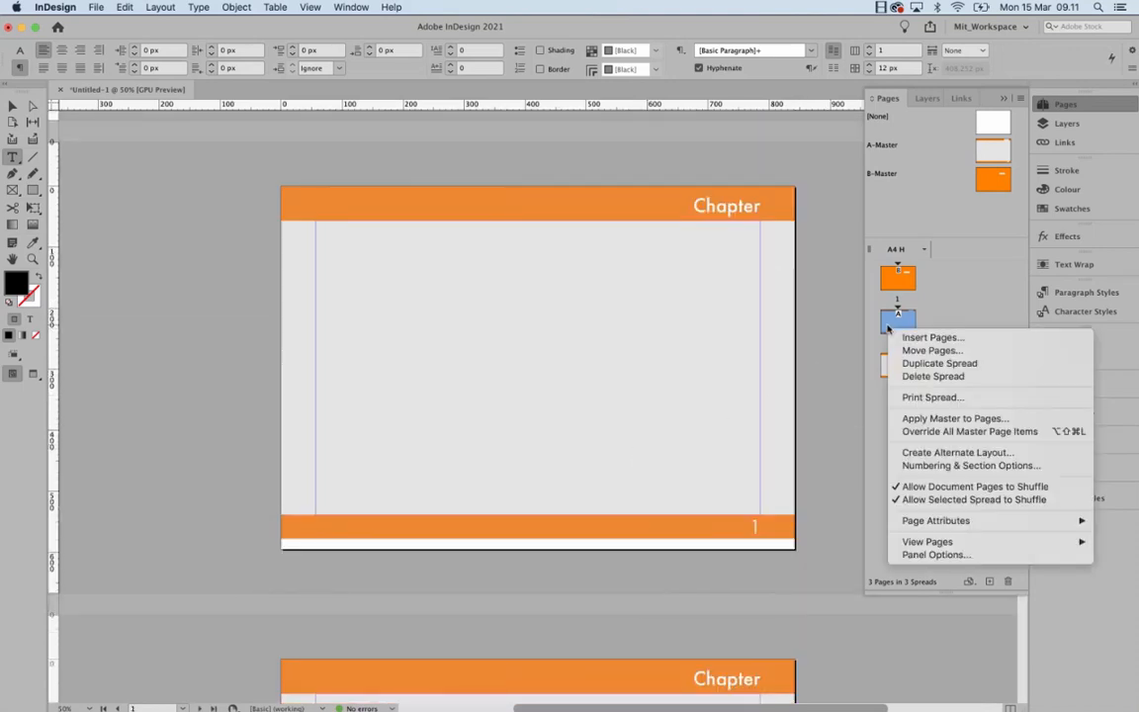
pyautogui.click(974, 466)
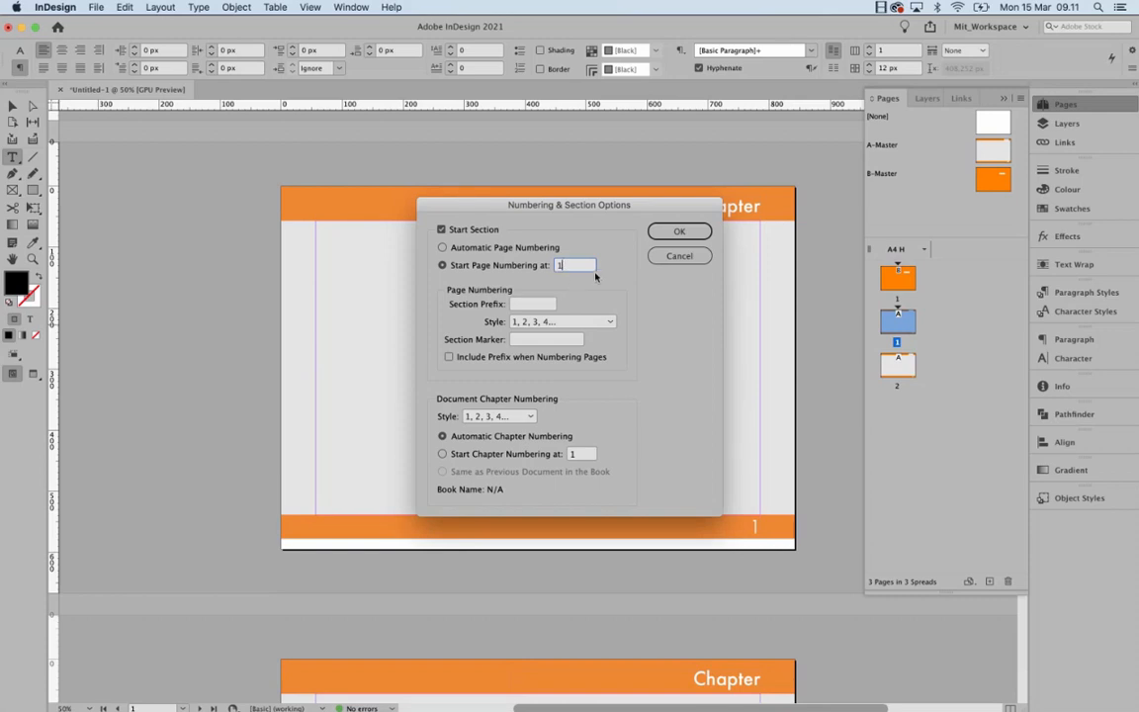
pyautogui.click(589, 321)
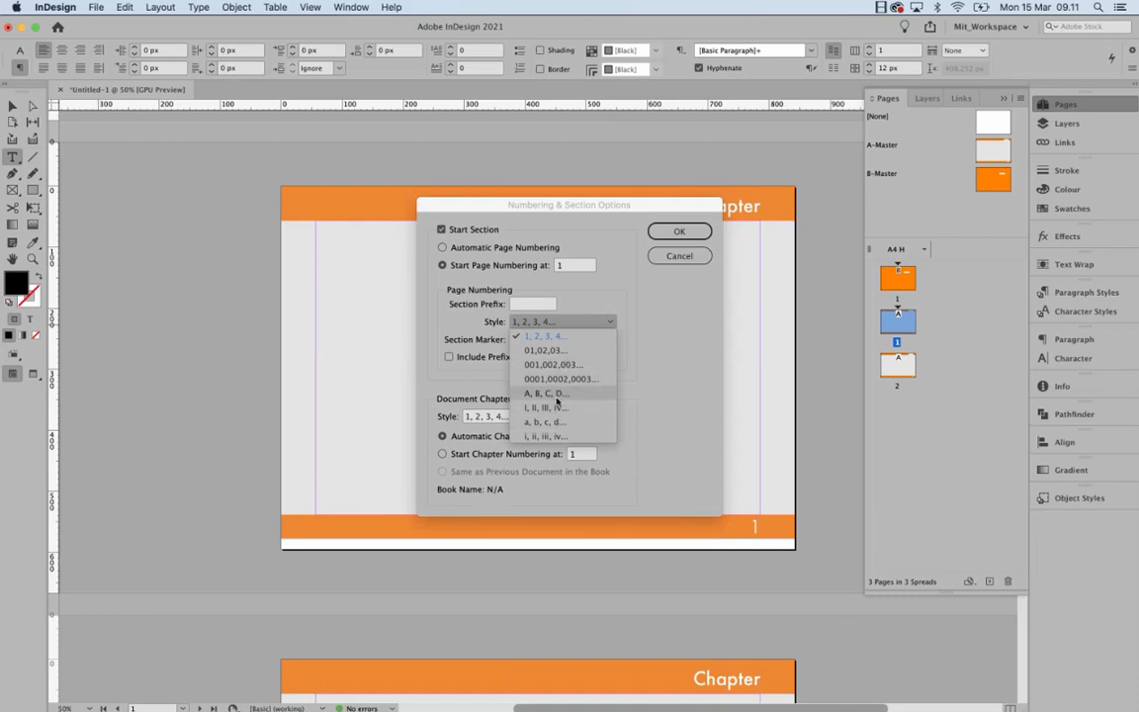
pyautogui.click(641, 334)
pyautogui.click(665, 260)
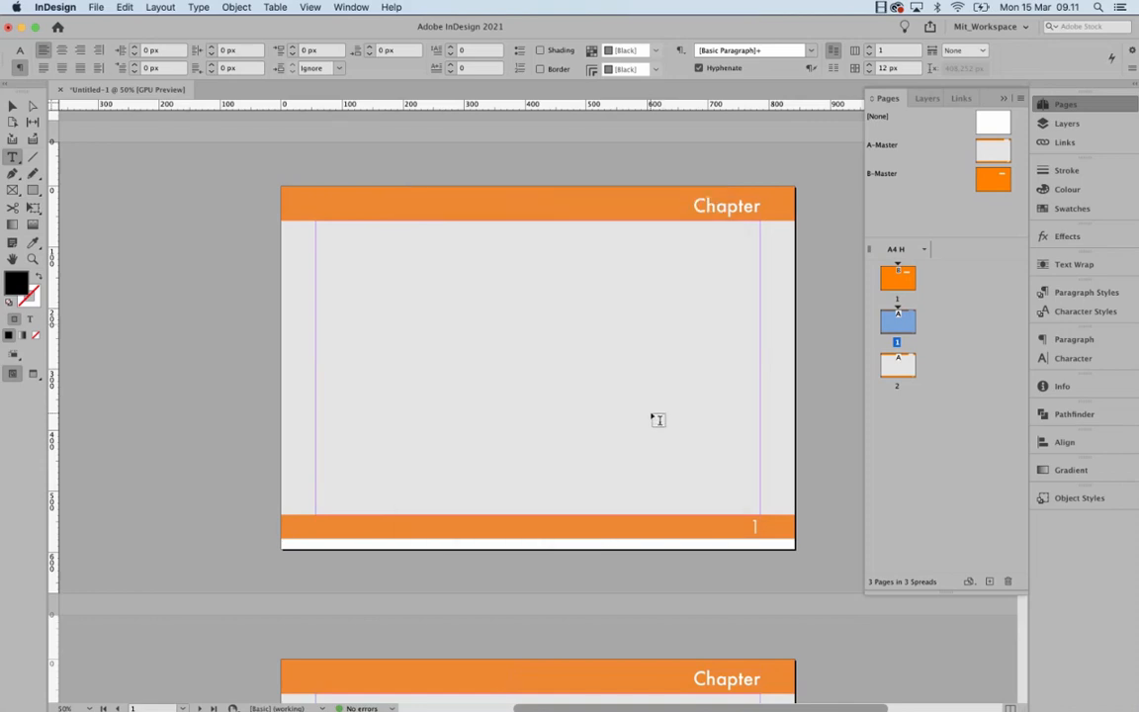
# - Open A-Master and draw a text frame on the Text layer that fills the area inside the margins
pyautogui.doubleClick(985, 152)
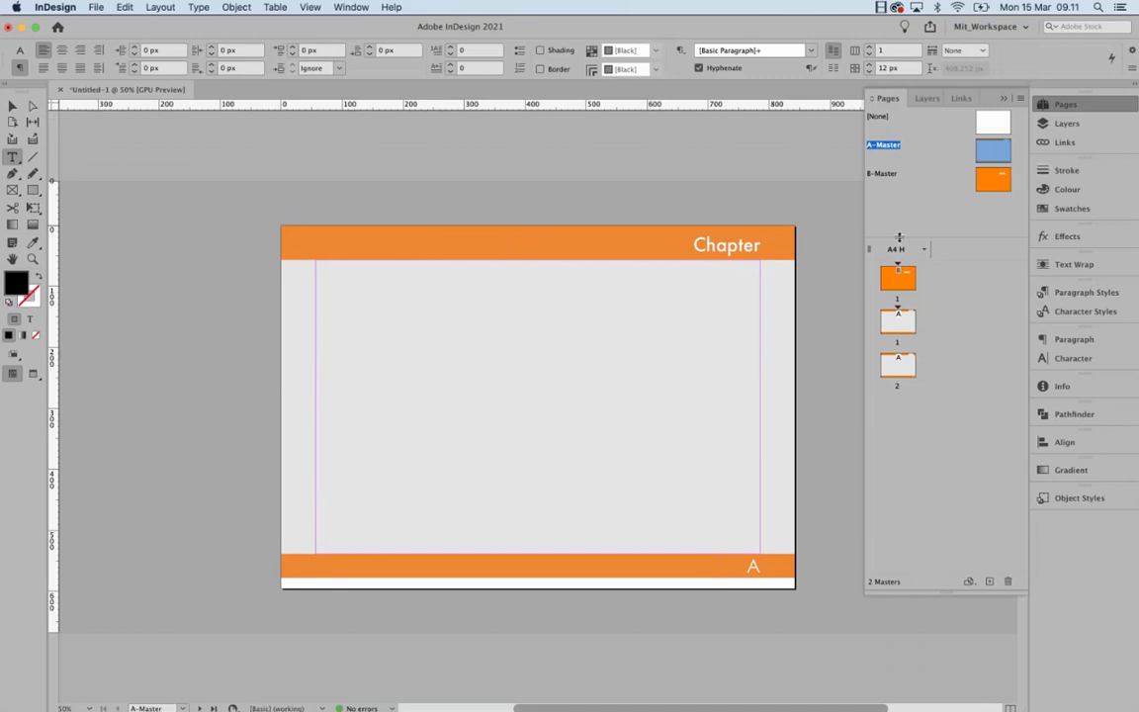
pyautogui.click(1064, 124)
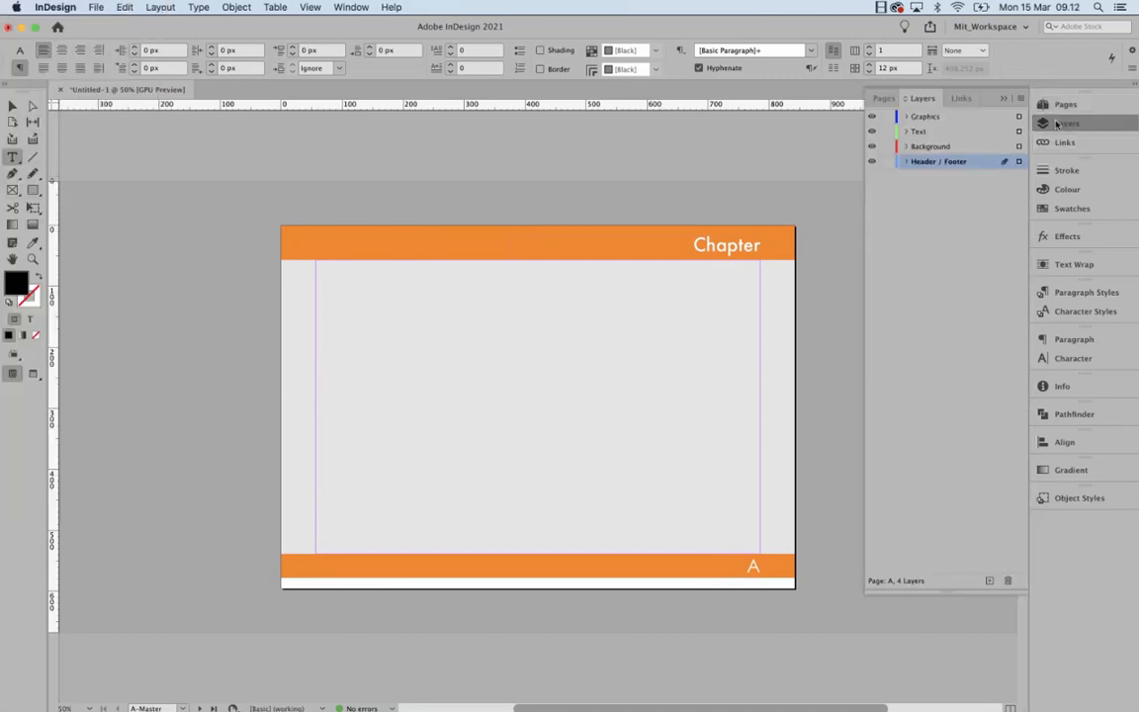
pyautogui.click(918, 133)
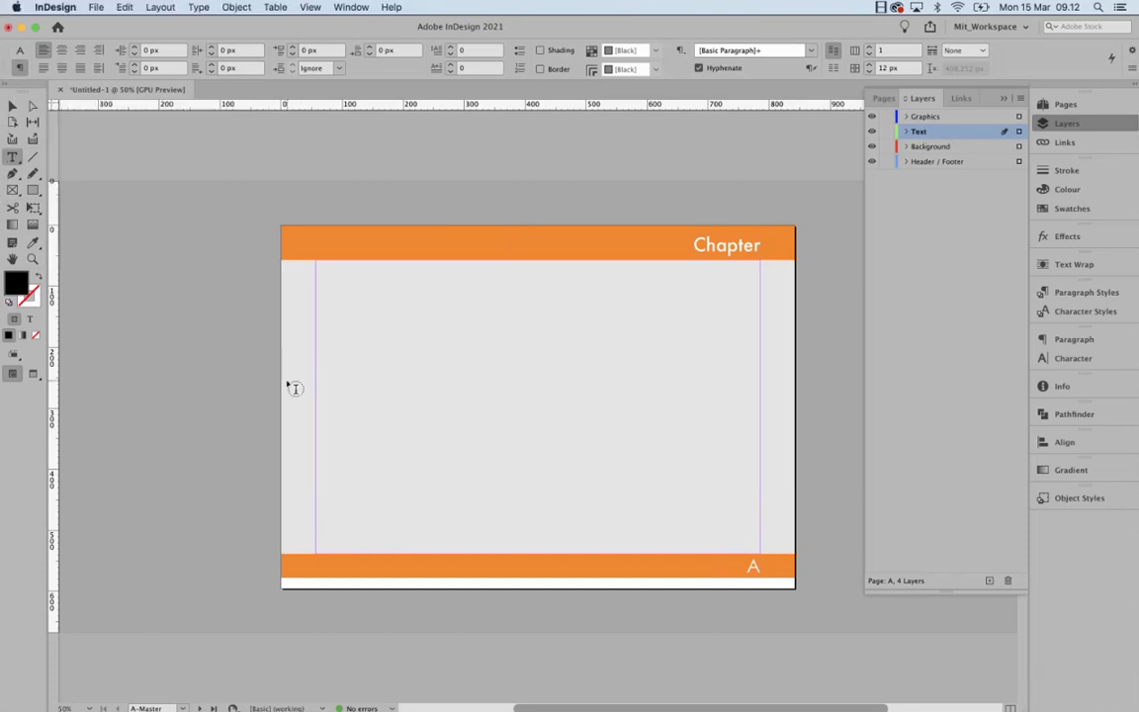
pyautogui.moveTo(317, 262); pyautogui.dragTo(754, 546)
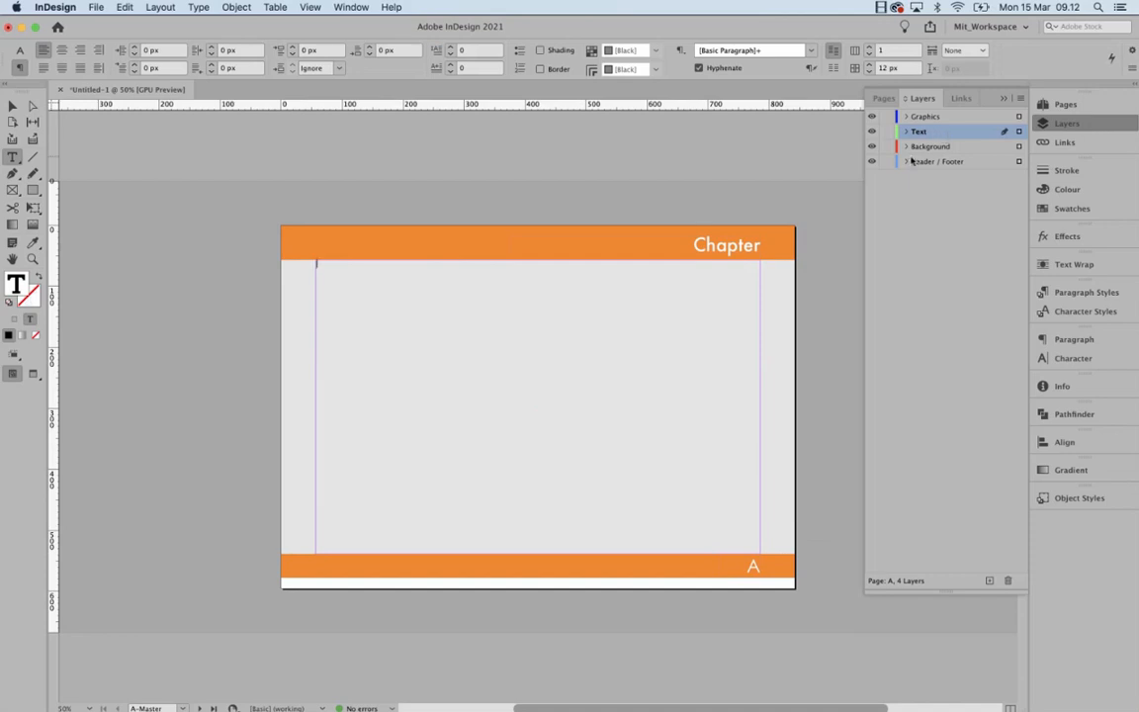
# - Set the Text layer's colour to Dark Green
pyautogui.doubleClick(961, 137)
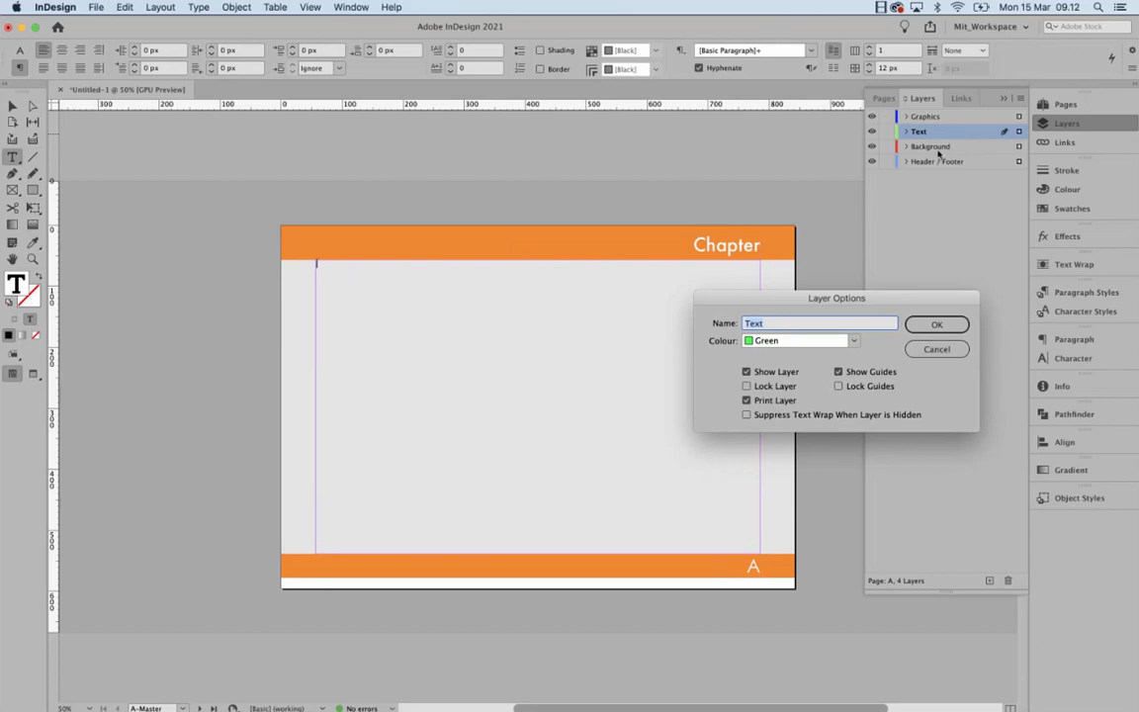
pyautogui.click(853, 340)
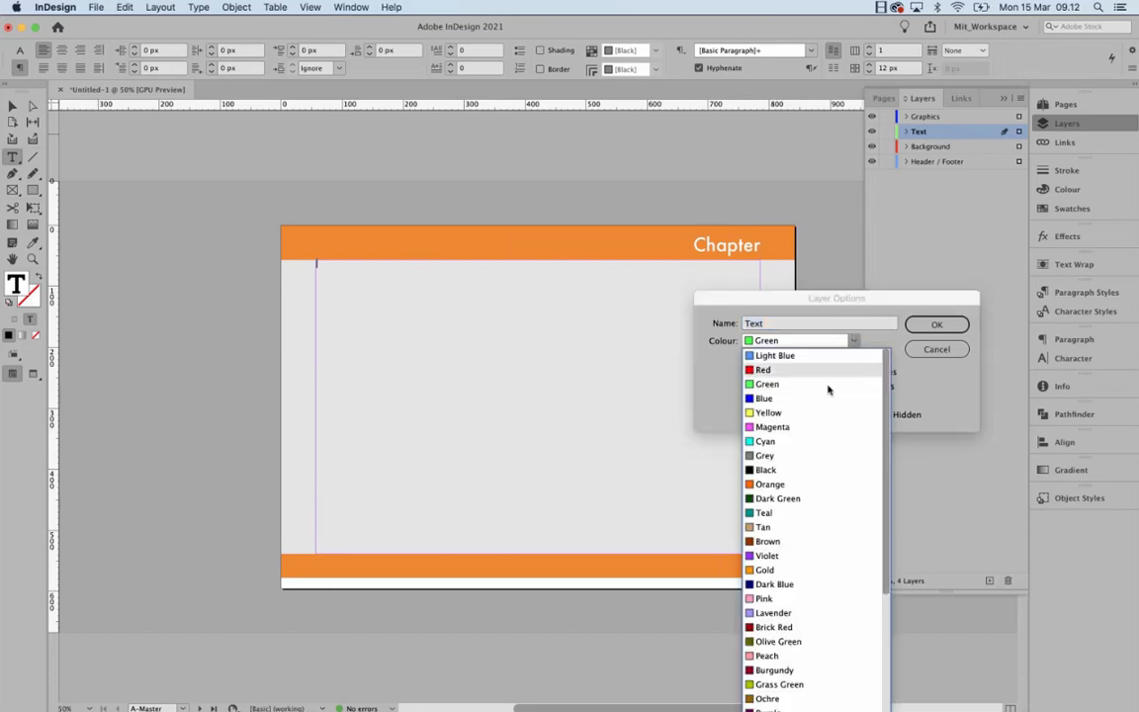
pyautogui.click(790, 498)
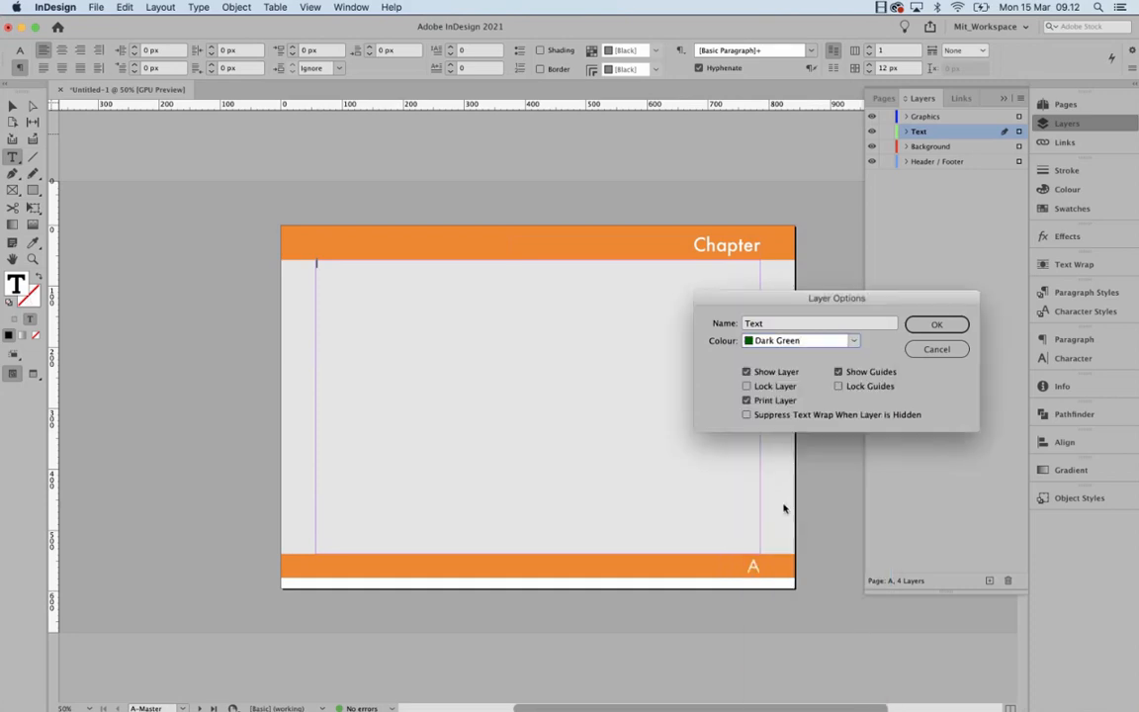
pyautogui.click(918, 325)
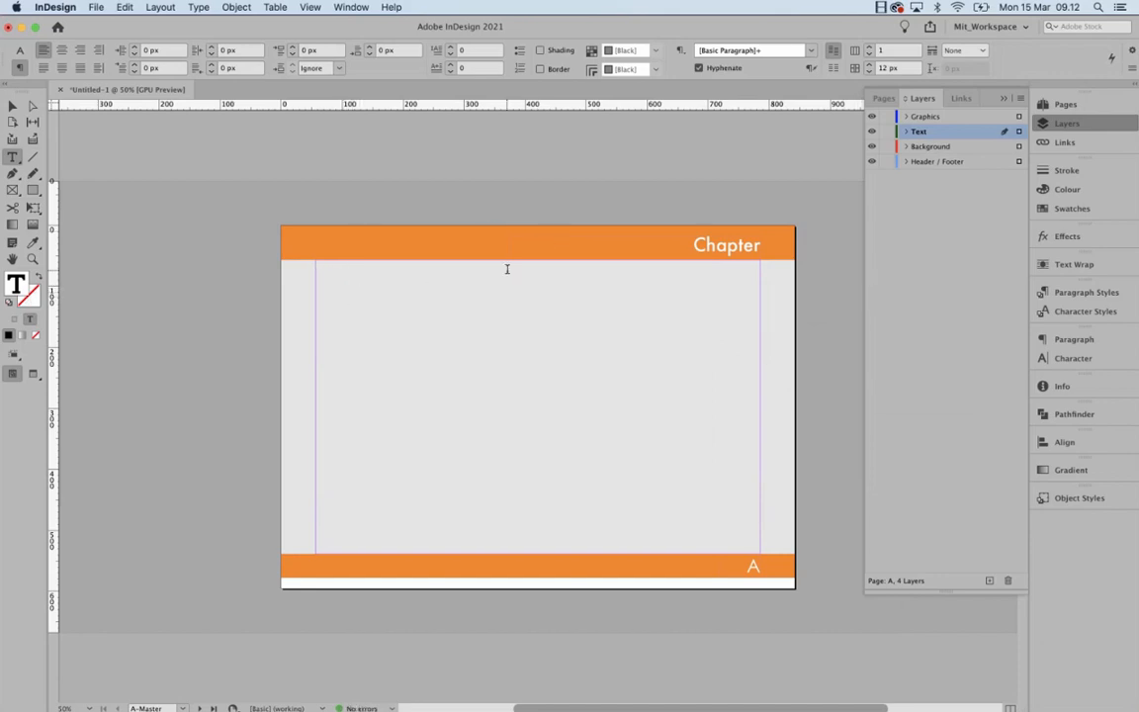
# - Open the Text Frame Options of A-Master's text frame and set the linked inset spacing to 5 mm on all sides
pyautogui.rightClick(447, 374)
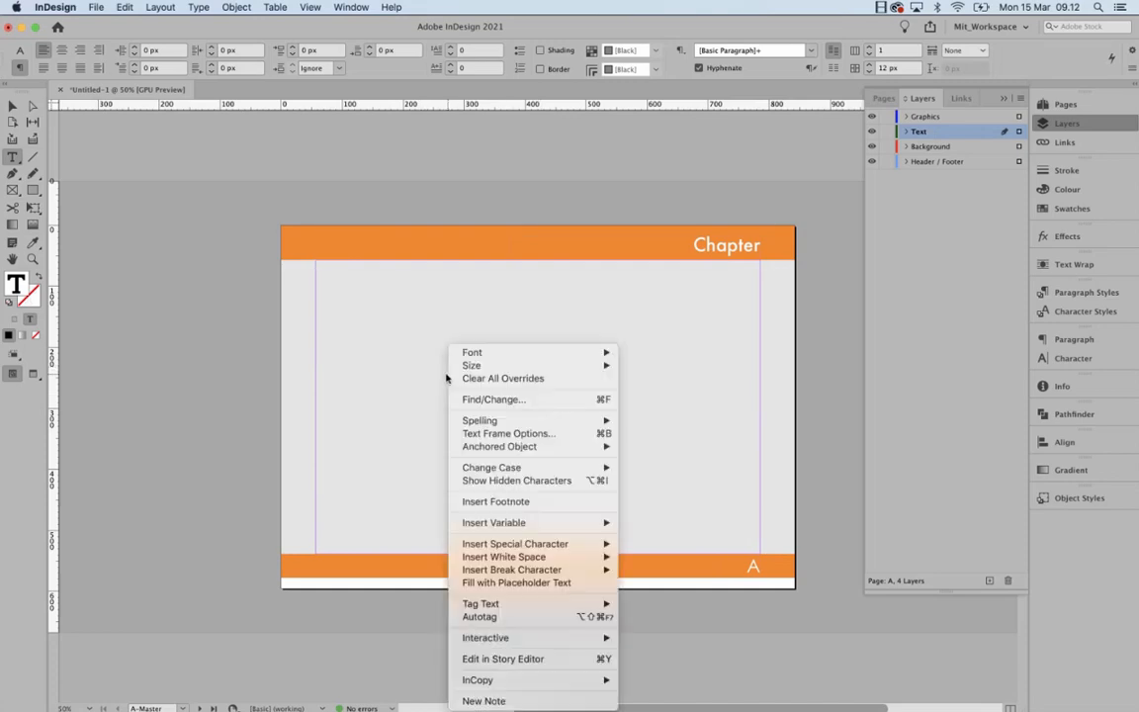
pyautogui.click(491, 434)
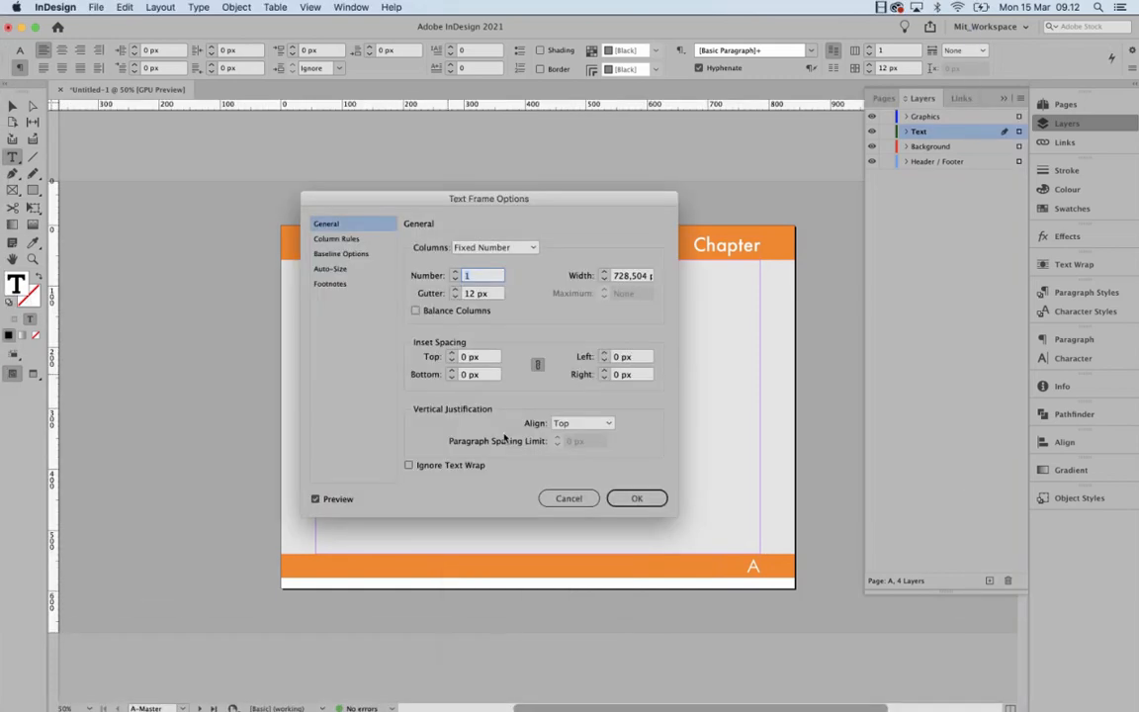
pyautogui.moveTo(879, 339); pyautogui.dragTo(900, 340)
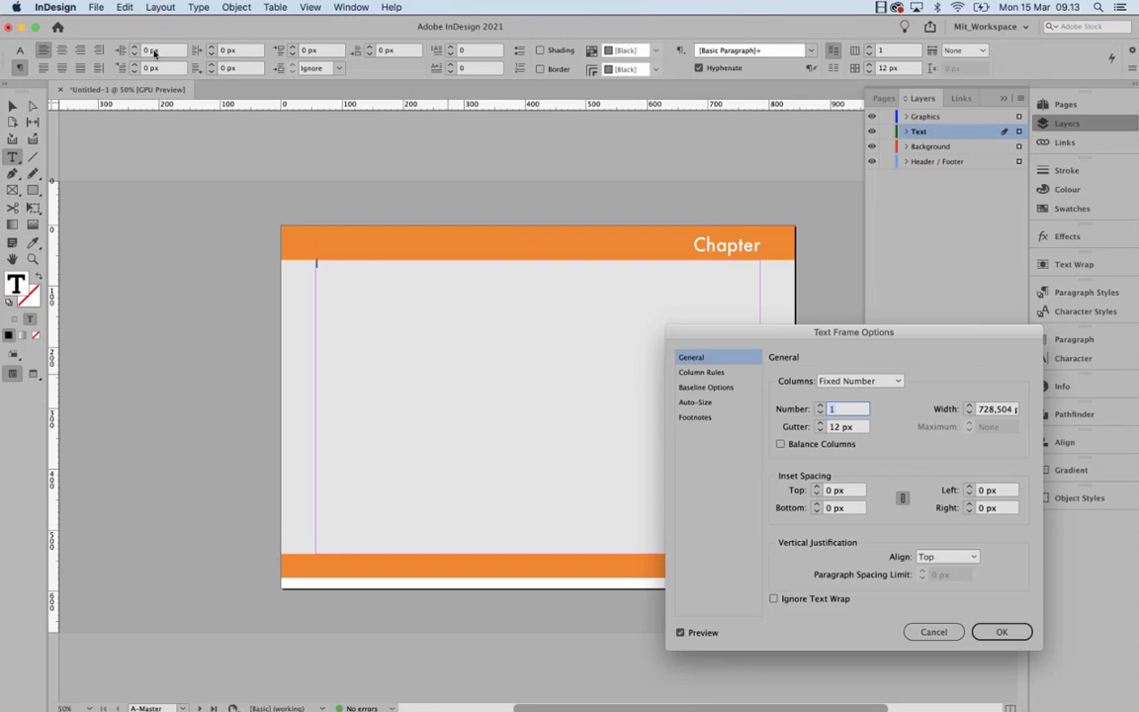
pyautogui.moveTo(796, 334); pyautogui.dragTo(725, 287)
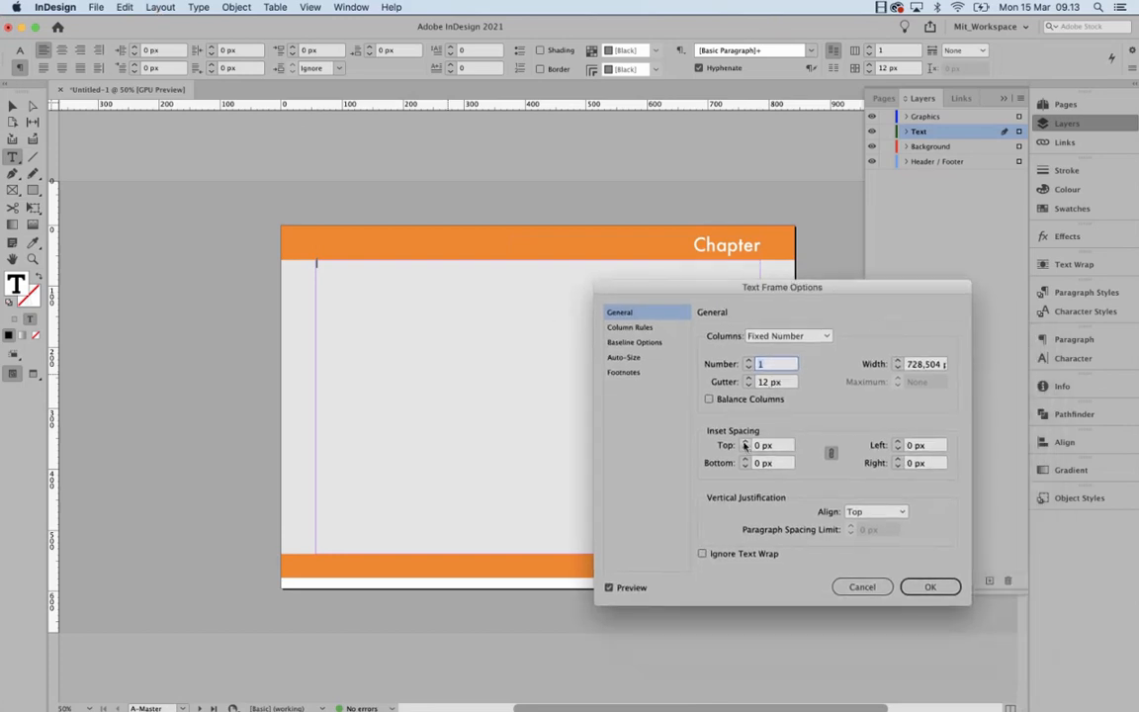
pyautogui.moveTo(645, 285); pyautogui.dragTo(625, 288)
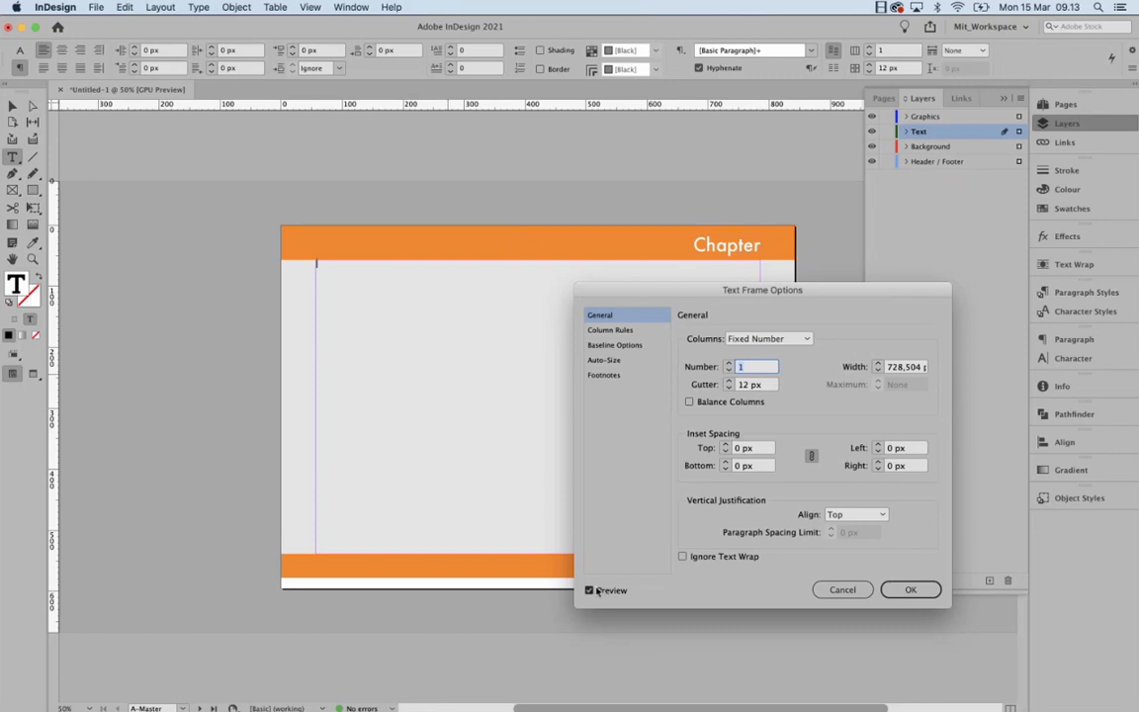
pyautogui.click(761, 449)
pyautogui.write('5 mm')
pyautogui.click(759, 466)
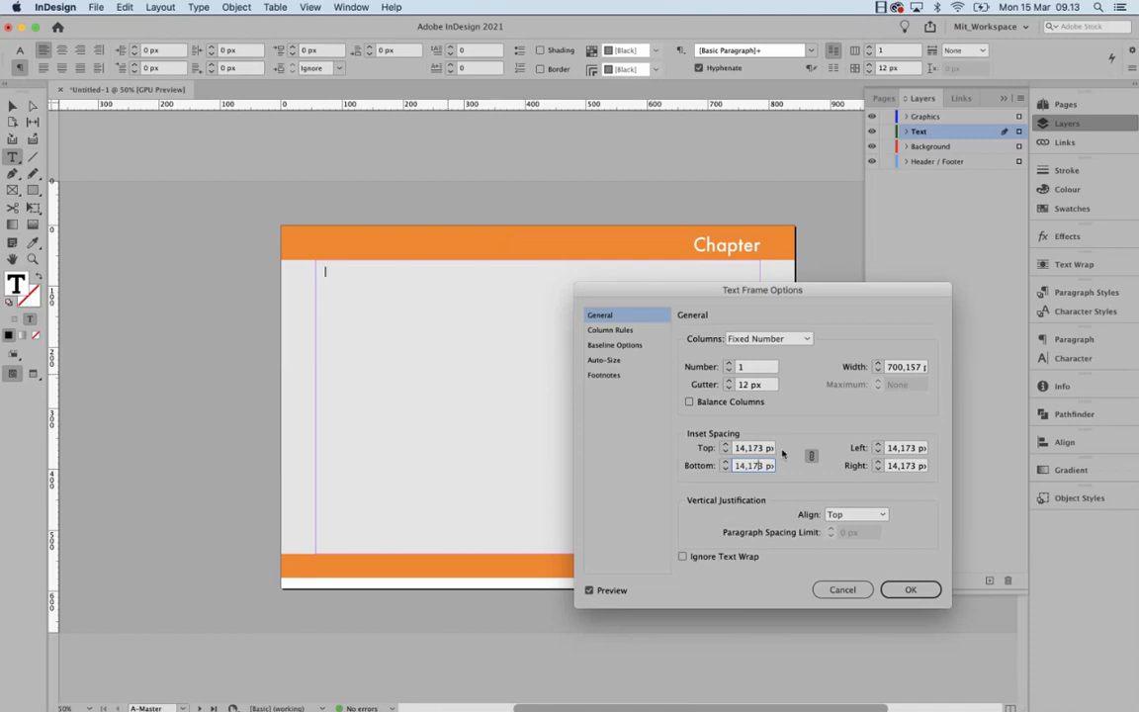
# - Increase the text frame's linked inset spacing to 26 px on all sides
pyautogui.click(726, 445)
pyautogui.click(726, 445)
pyautogui.click(727, 445)
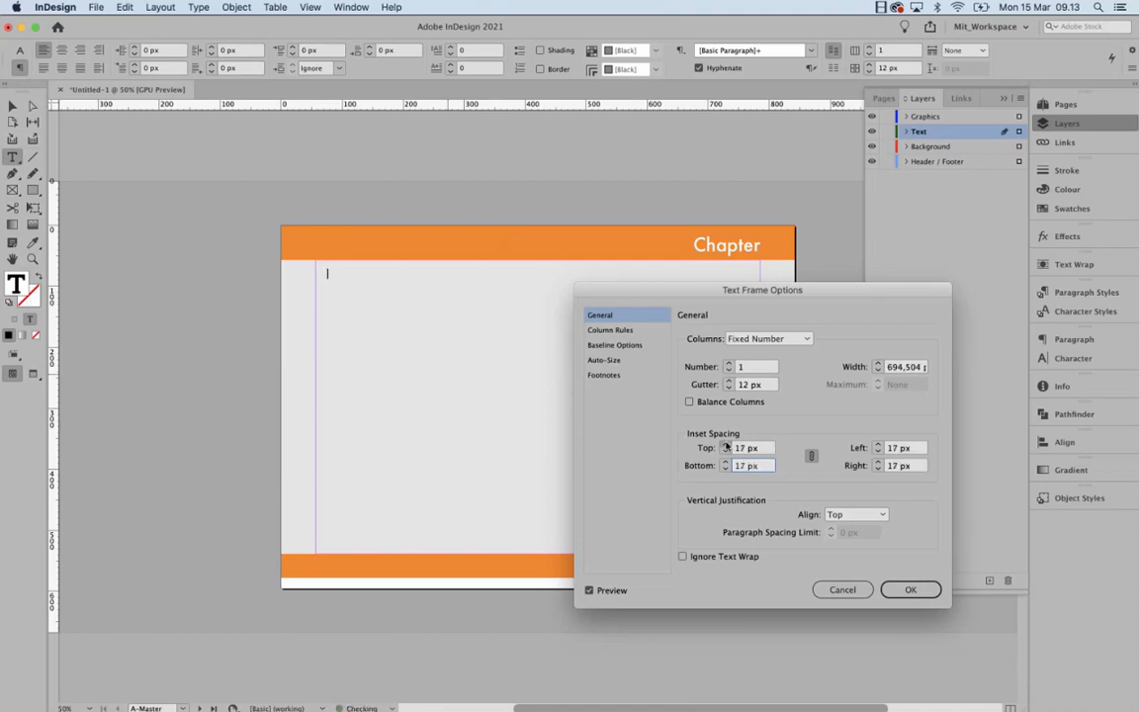
pyautogui.click(727, 446)
pyautogui.click(727, 446)
pyautogui.click(726, 446)
pyautogui.click(726, 446)
pyautogui.doubleClick(758, 448)
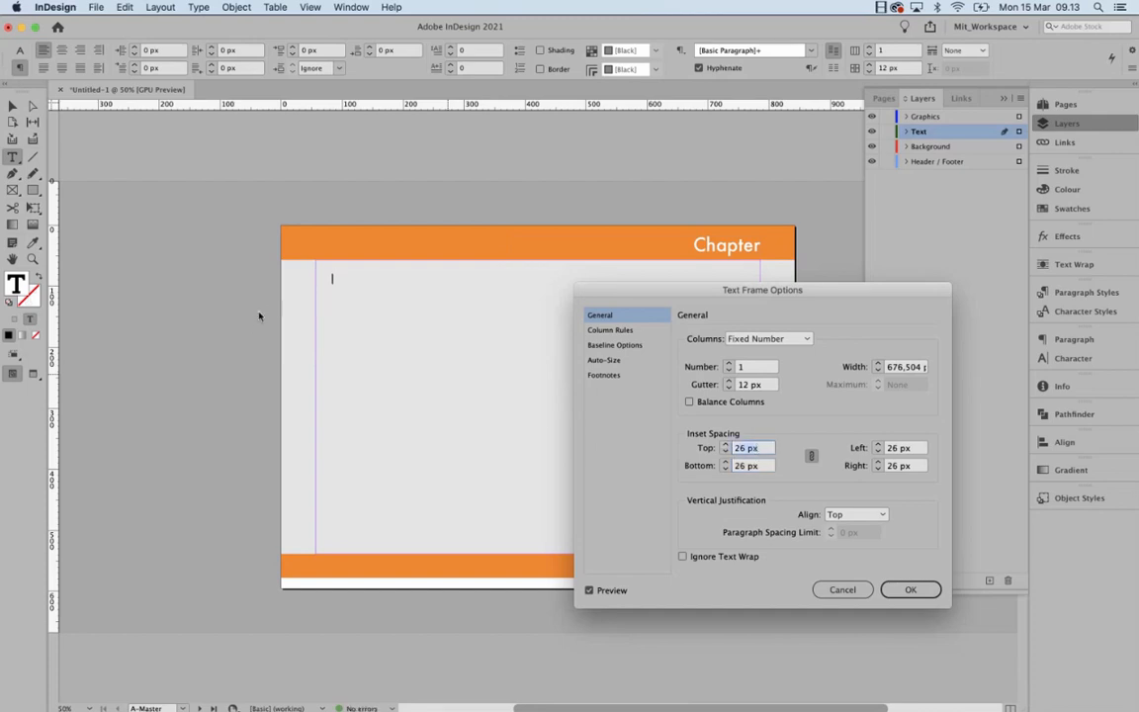
# - Unlink the inset spacing values and set the text frame's left and right insets to 0 px
pyautogui.click(812, 457)
pyautogui.click(811, 456)
pyautogui.click(885, 447)
pyautogui.write('0')
pyautogui.press('Tab')
pyautogui.write('0')
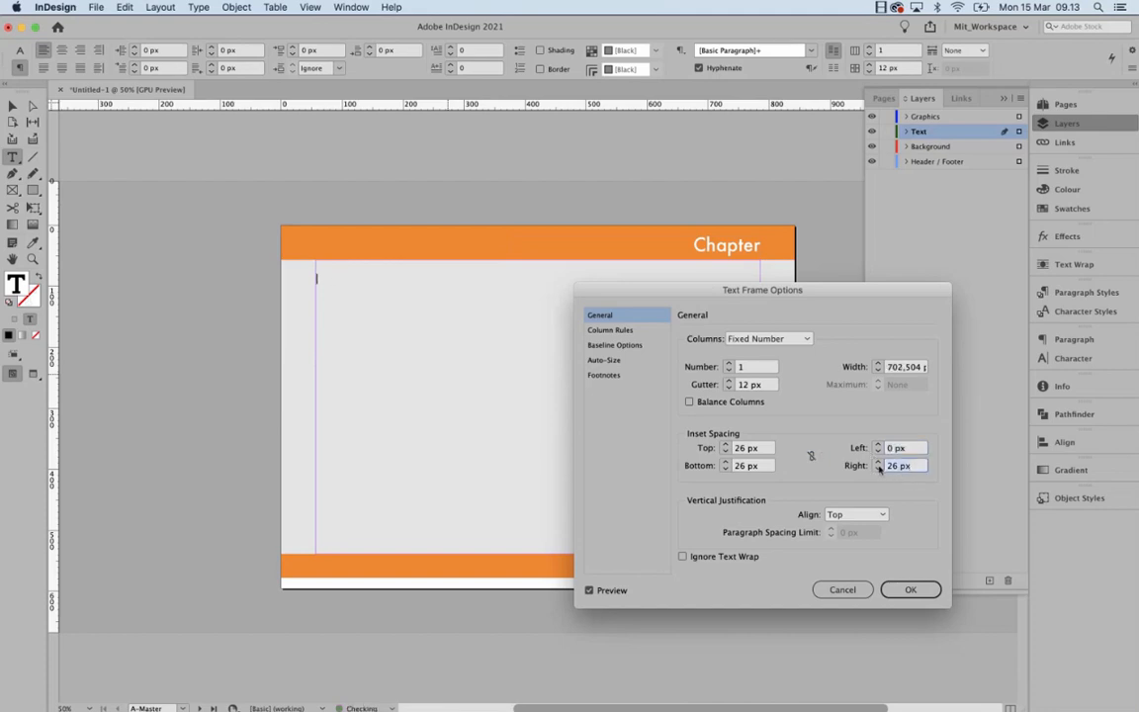
# - Set the text frame's top and bottom insets to 20 px and apply the frame options
pyautogui.click(754, 449)
pyautogui.moveTo(754, 450); pyautogui.dragTo(737, 449)
pyautogui.write('30')
pyautogui.press('Tab')
pyautogui.write('20 px')
pyautogui.click(759, 449)
pyautogui.click(900, 593)
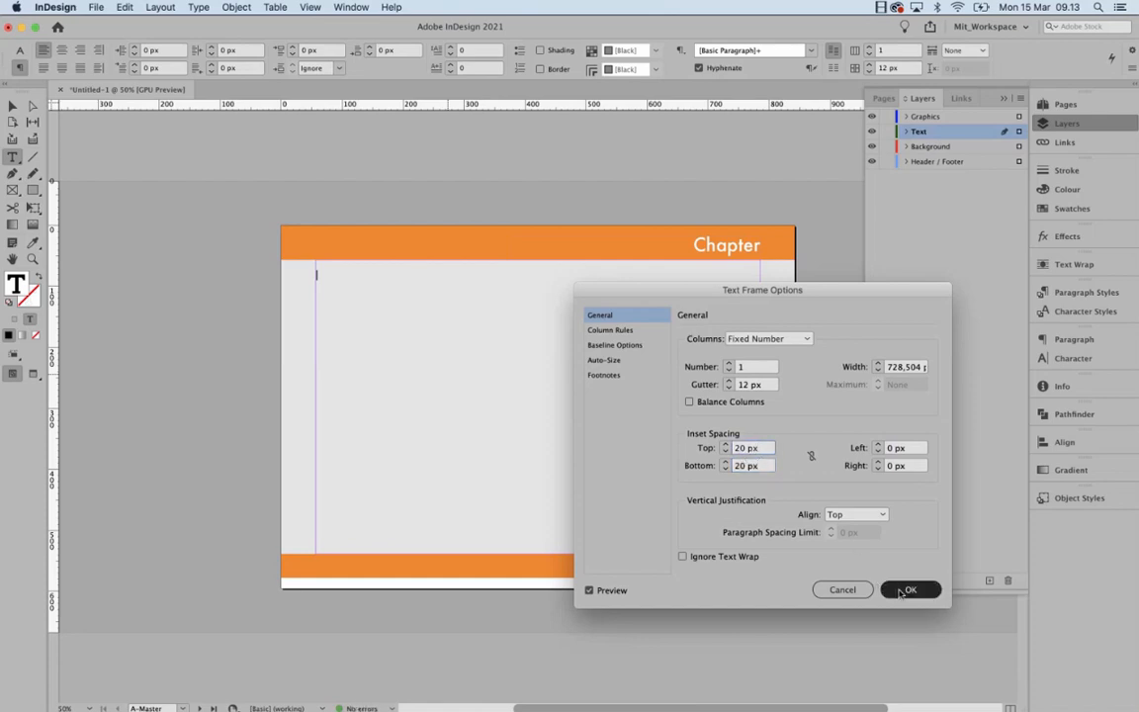
# - Fill A-Master's text frame with placeholder text
pyautogui.rightClick(371, 299)
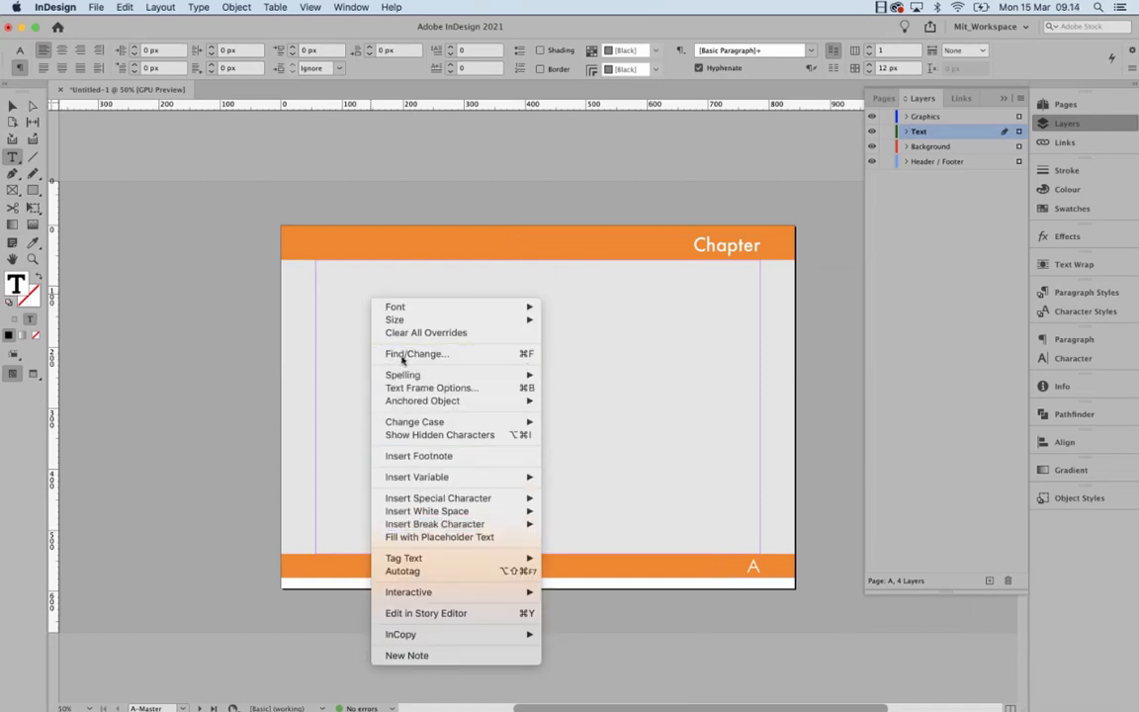
pyautogui.click(448, 537)
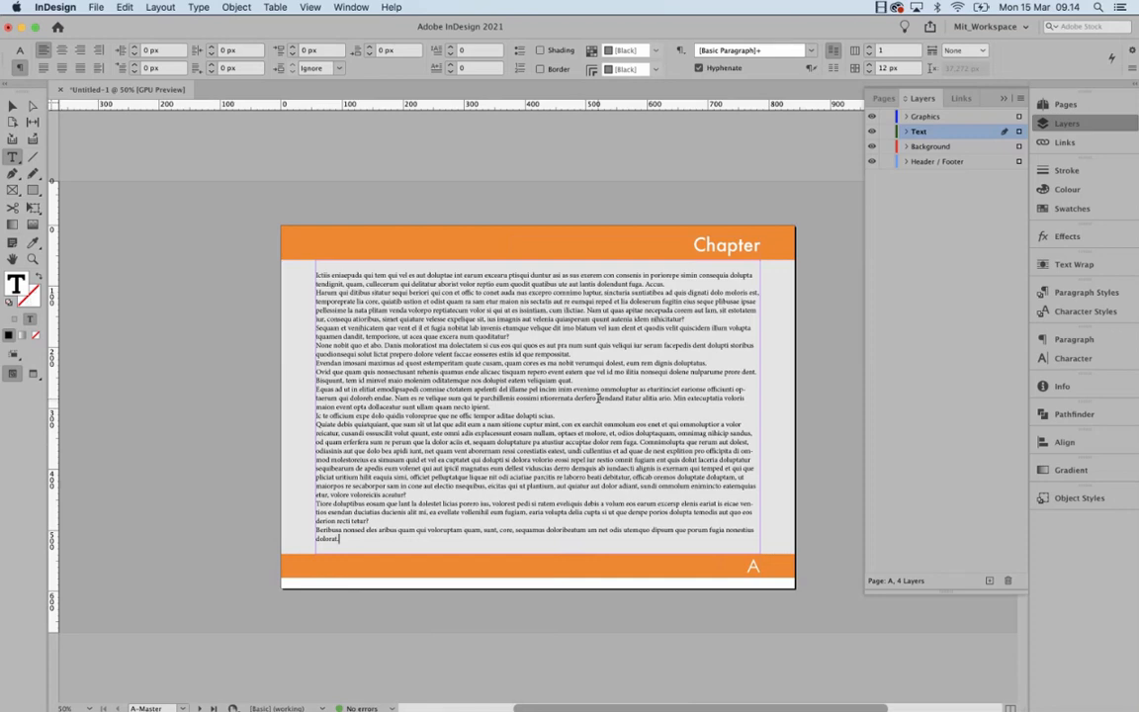
# - Split A-Master's body text frame into four columns with a 15 px gutter, previewing the result
pyautogui.rightClick(528, 373)
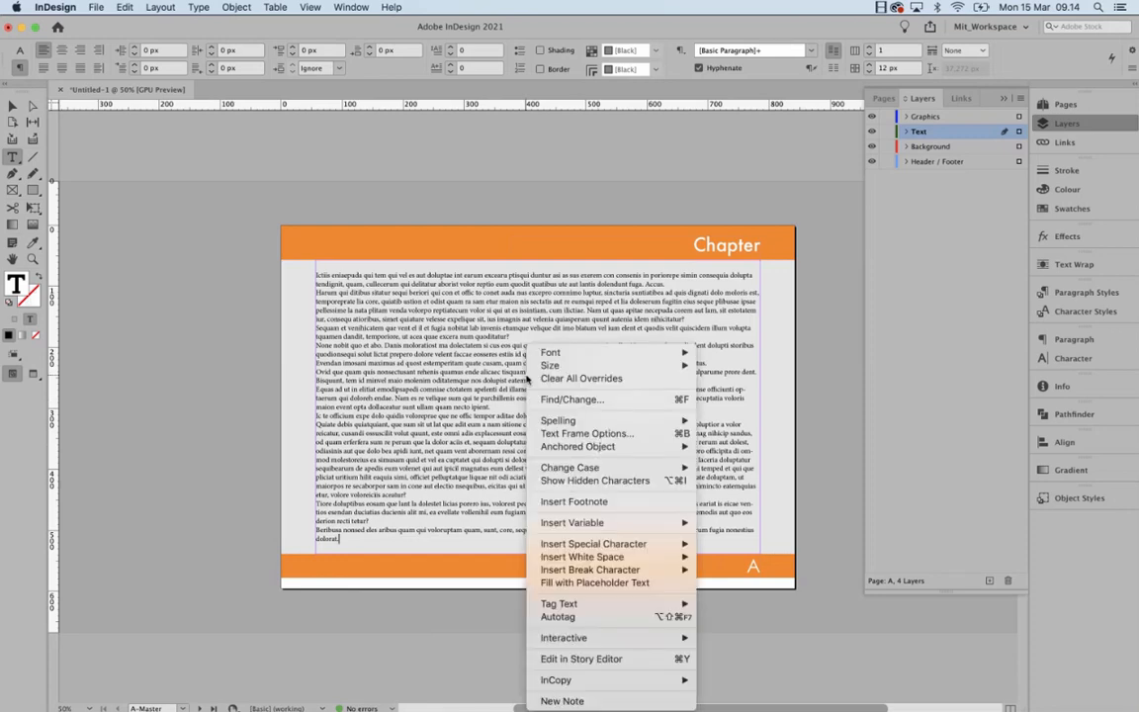
pyautogui.click(568, 435)
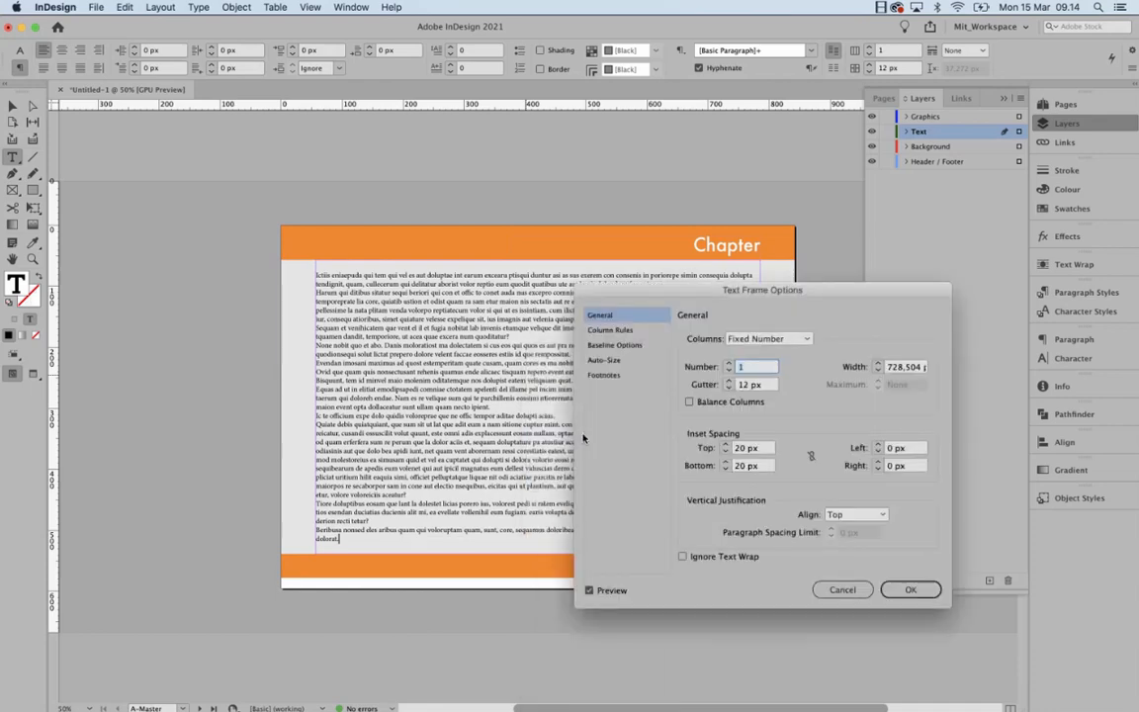
pyautogui.click(730, 364)
pyautogui.click(729, 363)
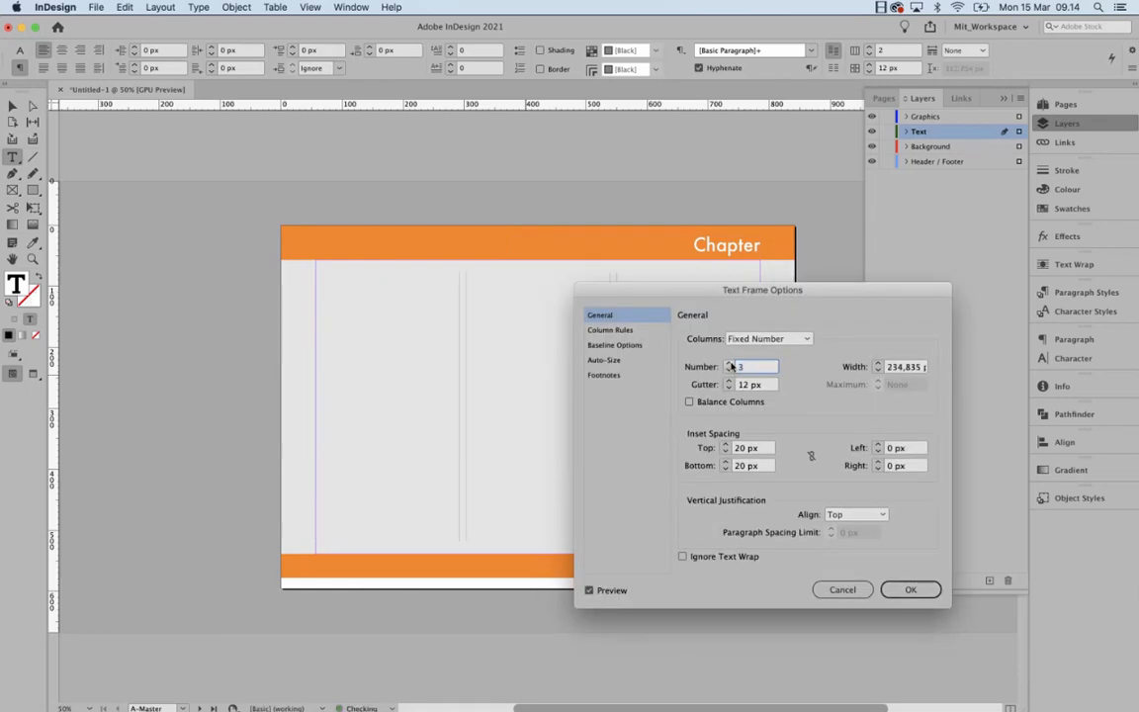
pyautogui.click(730, 363)
pyautogui.moveTo(634, 286); pyautogui.dragTo(769, 290)
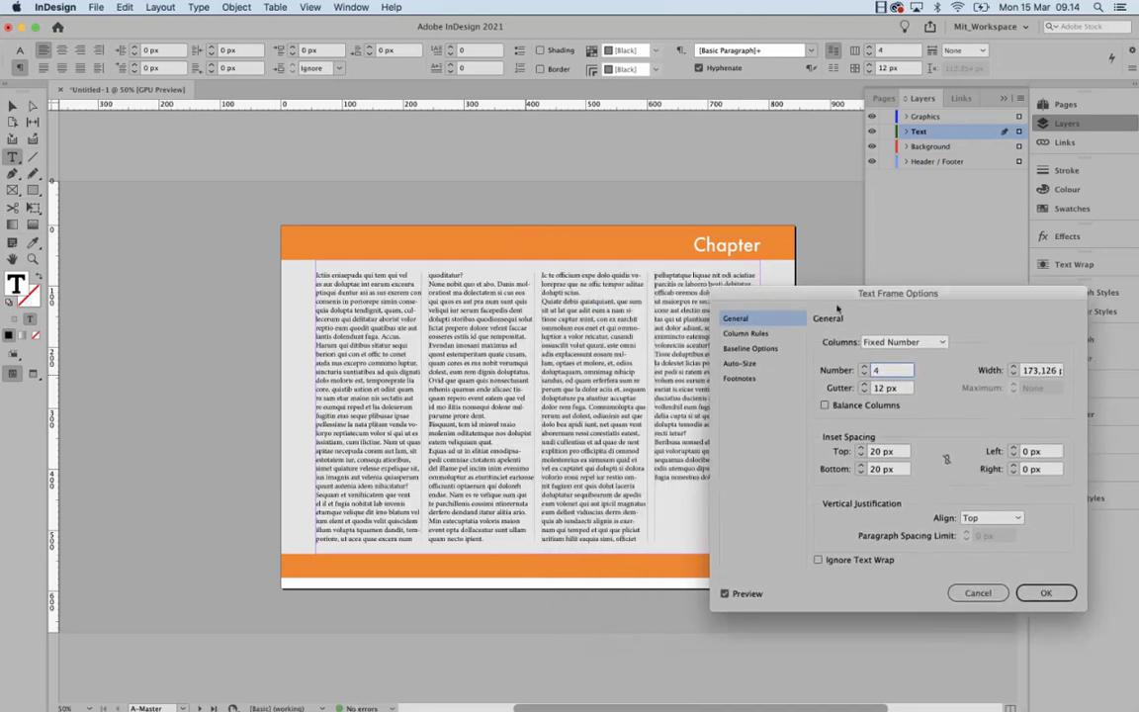
pyautogui.click(864, 385)
pyautogui.click(864, 384)
pyautogui.click(864, 385)
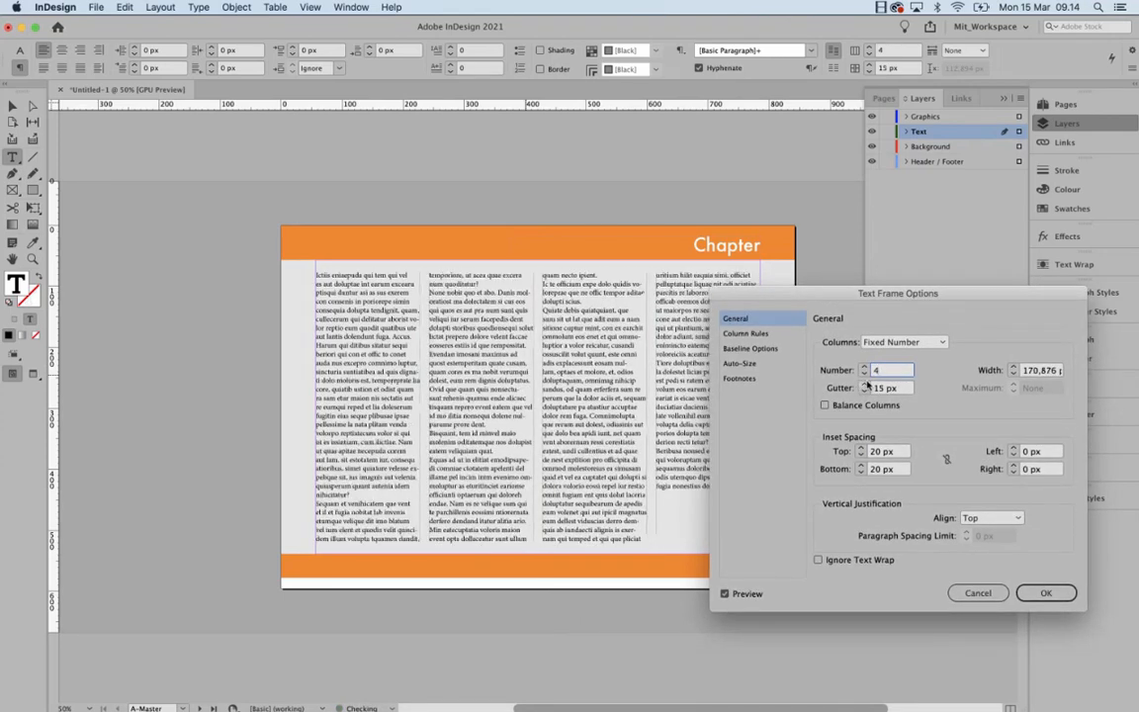
pyautogui.moveTo(875, 291); pyautogui.dragTo(929, 418)
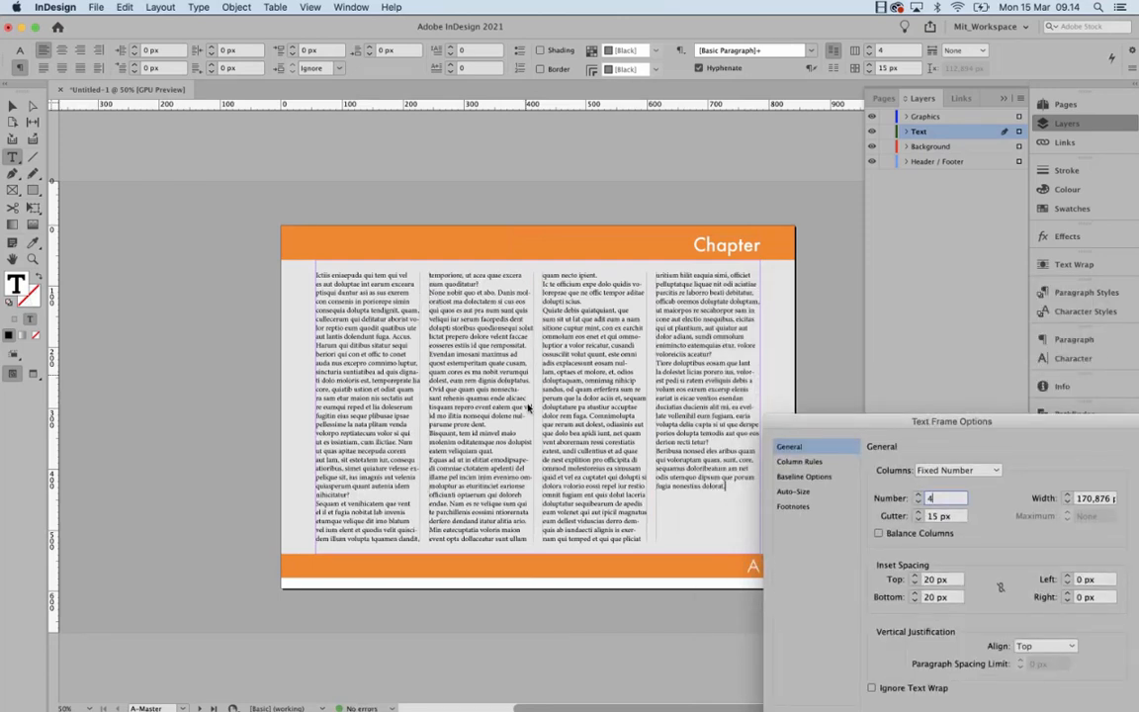
pyautogui.moveTo(804, 424); pyautogui.dragTo(805, 350)
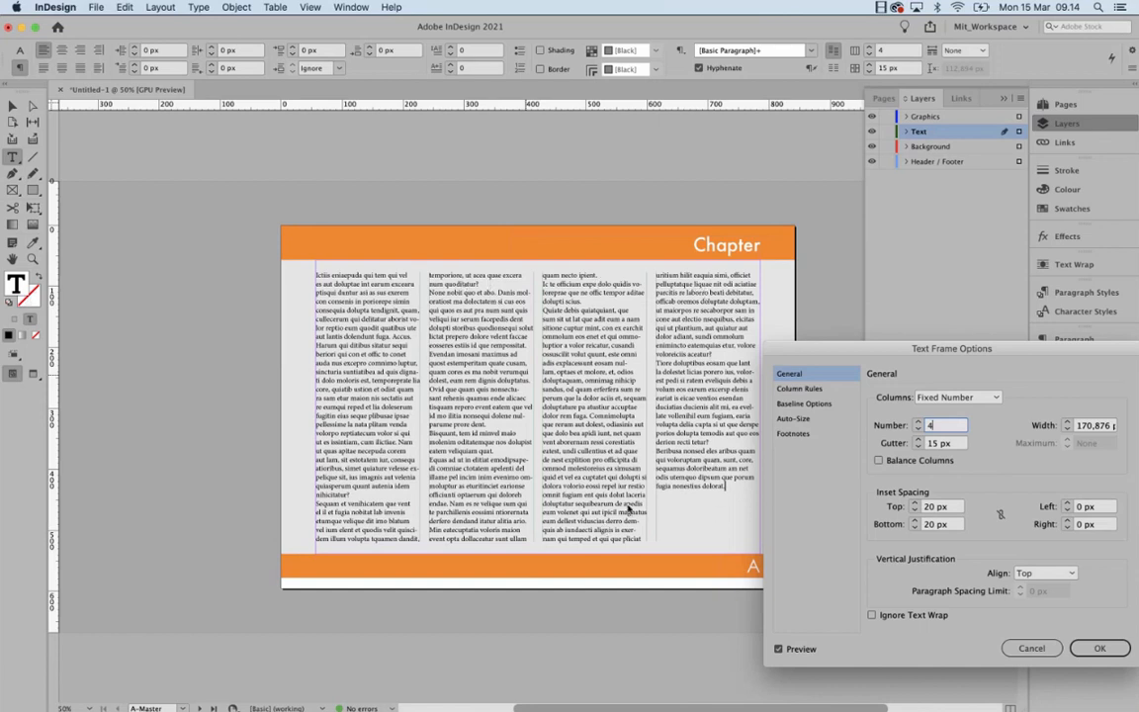
pyautogui.moveTo(836, 356); pyautogui.dragTo(748, 332)
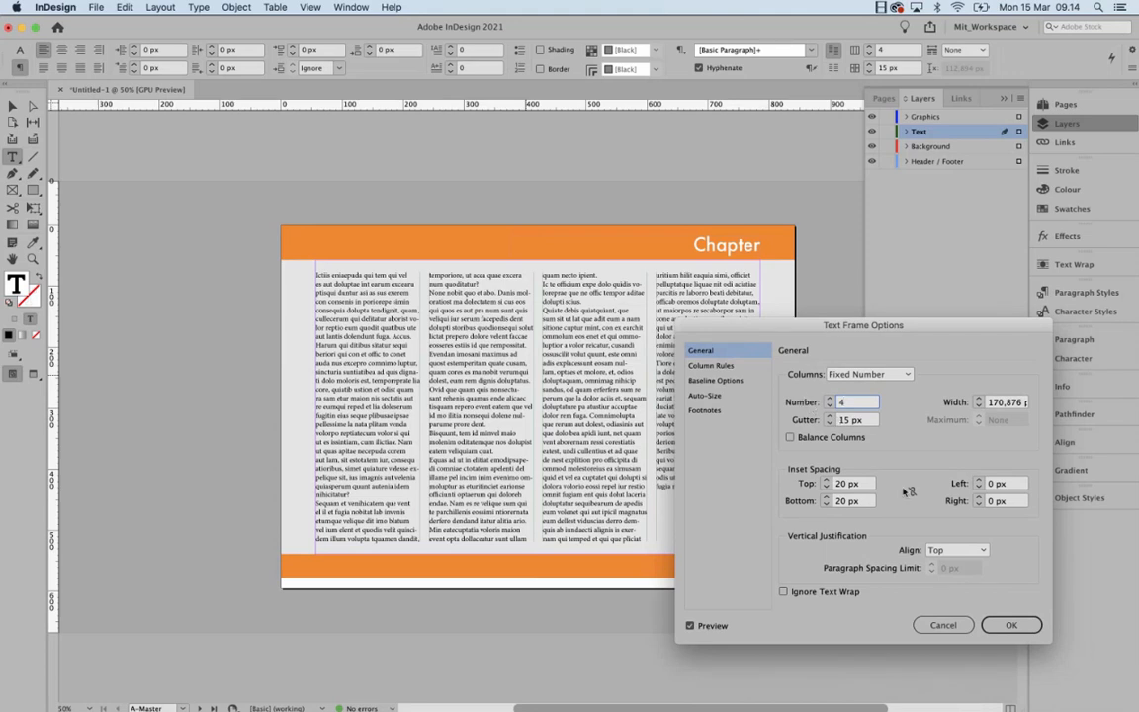
# - Set the text frame's number of columns back to 1 and apply the frame options
pyautogui.click(943, 625)
pyautogui.click(830, 406)
pyautogui.click(831, 406)
pyautogui.click(831, 406)
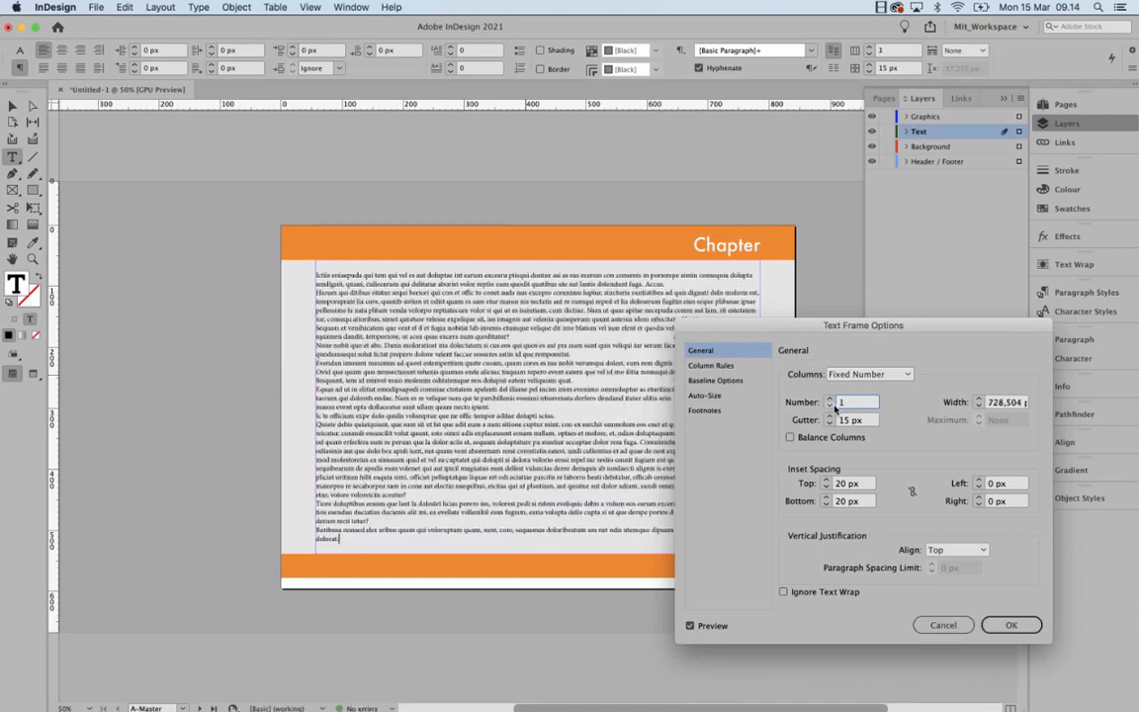
pyautogui.click(1012, 625)
# - Select the body text frame as an object and set its reference point to the top-left corner
pyautogui.click(12, 105)
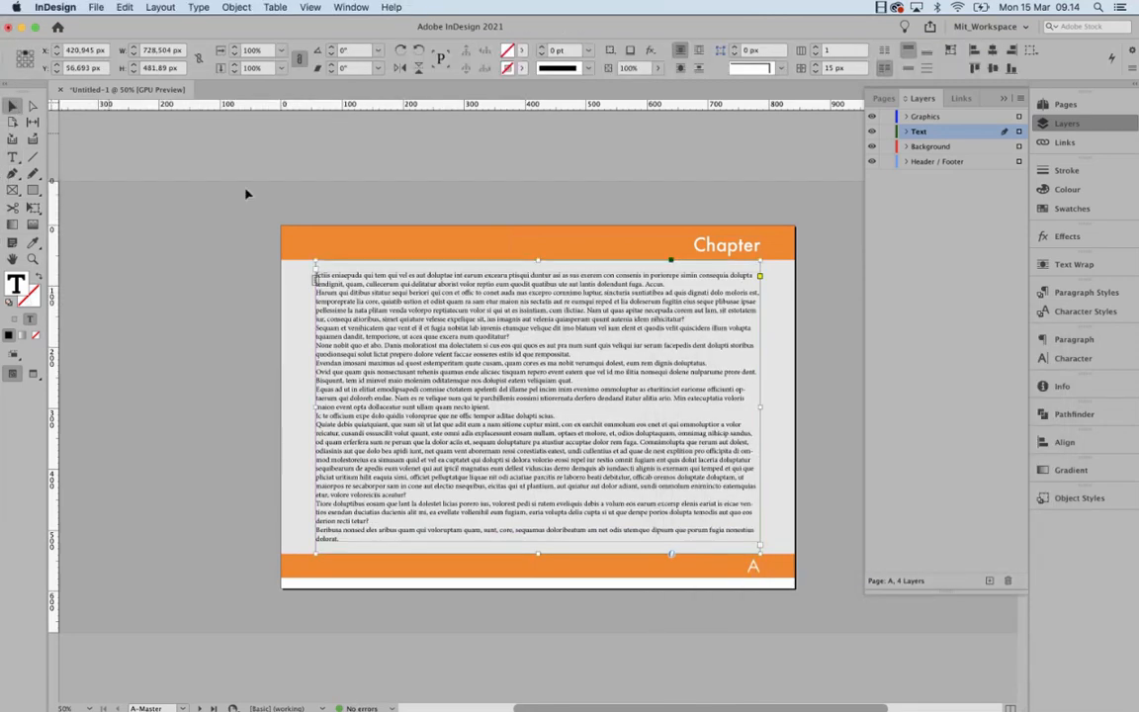
pyautogui.moveTo(759, 405)
pyautogui.mouseDown()
pyautogui.moveTo(405, 391)
pyautogui.moveTo(759, 396)
pyautogui.mouseUp()
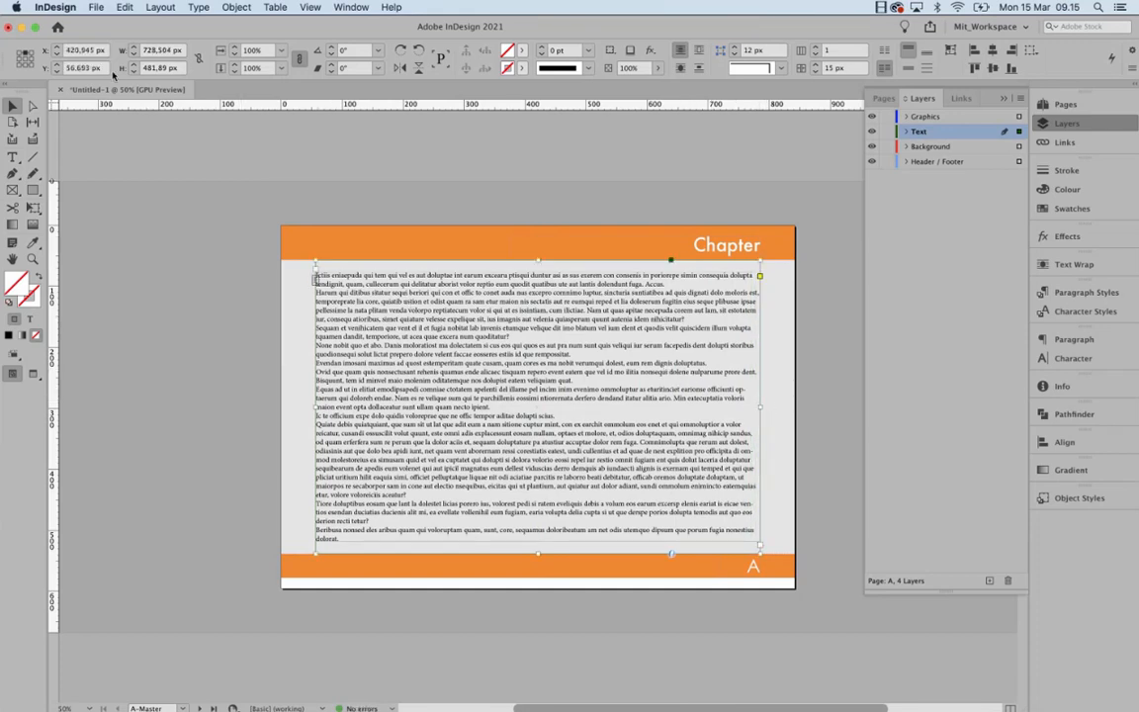
pyautogui.click(176, 50)
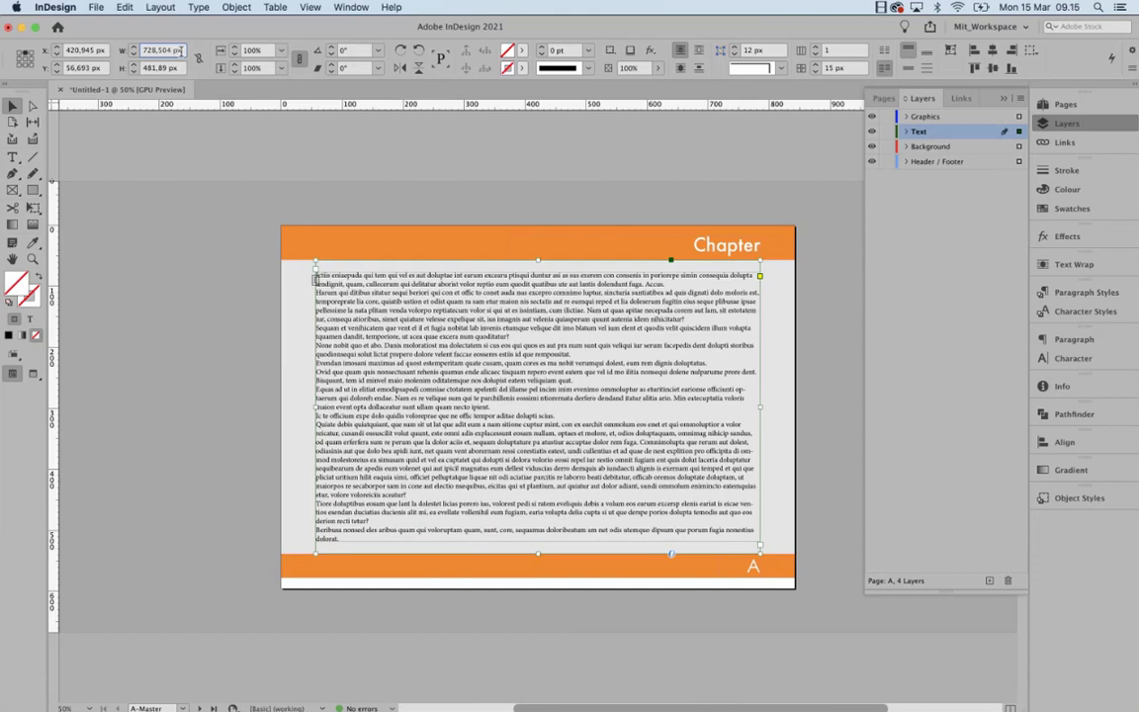
pyautogui.click(19, 55)
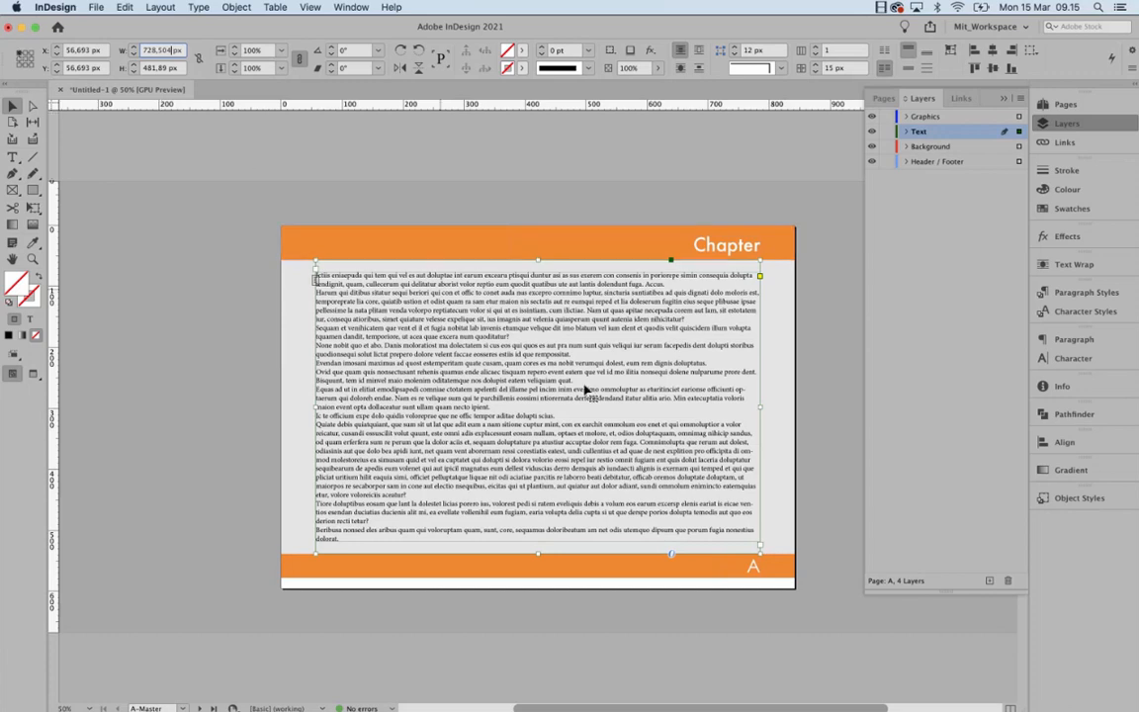
# - Try narrowing the text frame from its left edge to about 270 px and from its right edge to about 418 px, restoring full width each time
pyautogui.click(30, 50)
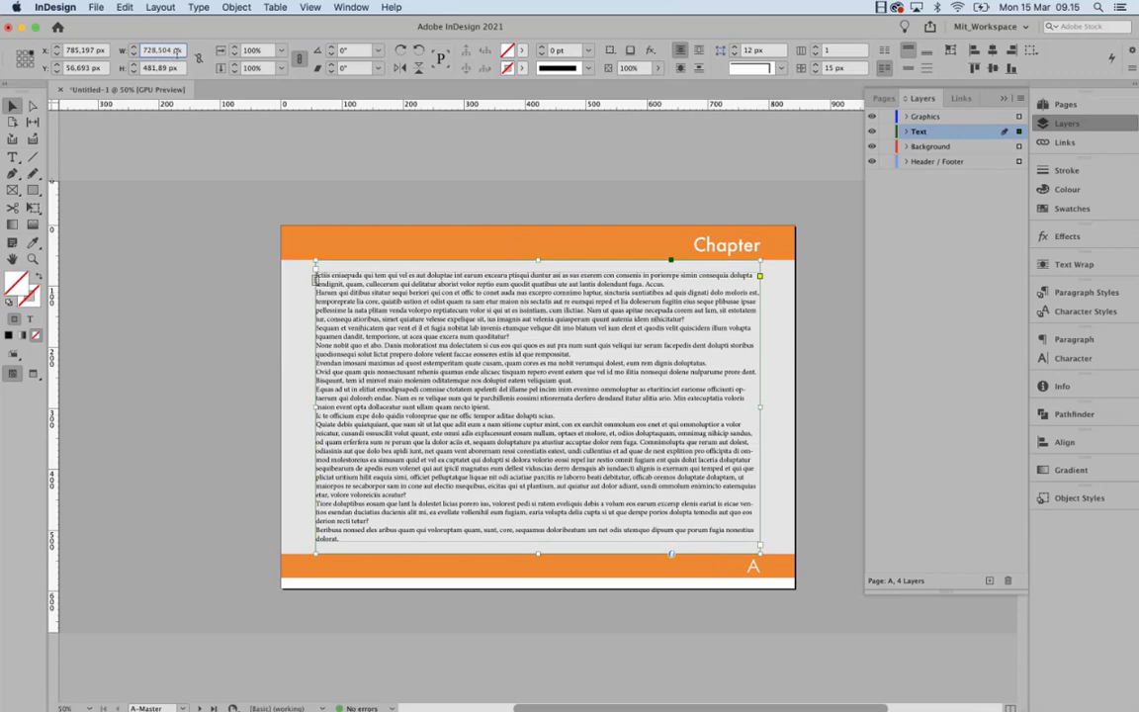
pyautogui.moveTo(316, 405); pyautogui.dragTo(591, 429)
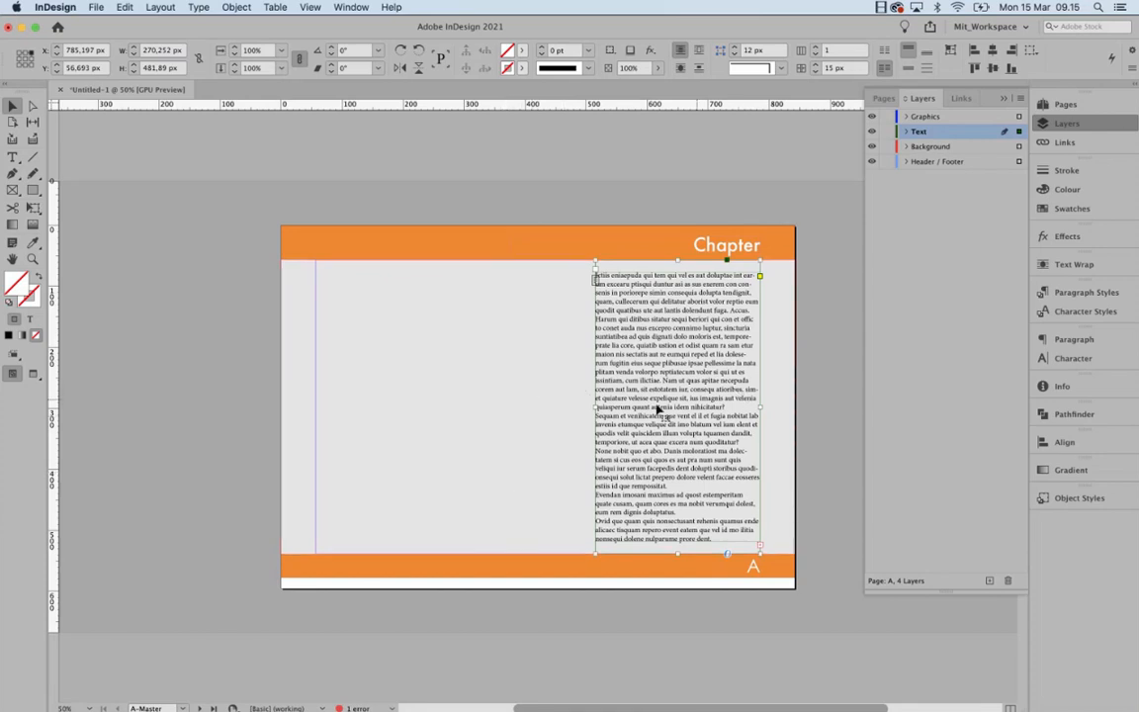
pyautogui.moveTo(602, 416); pyautogui.dragTo(315, 419)
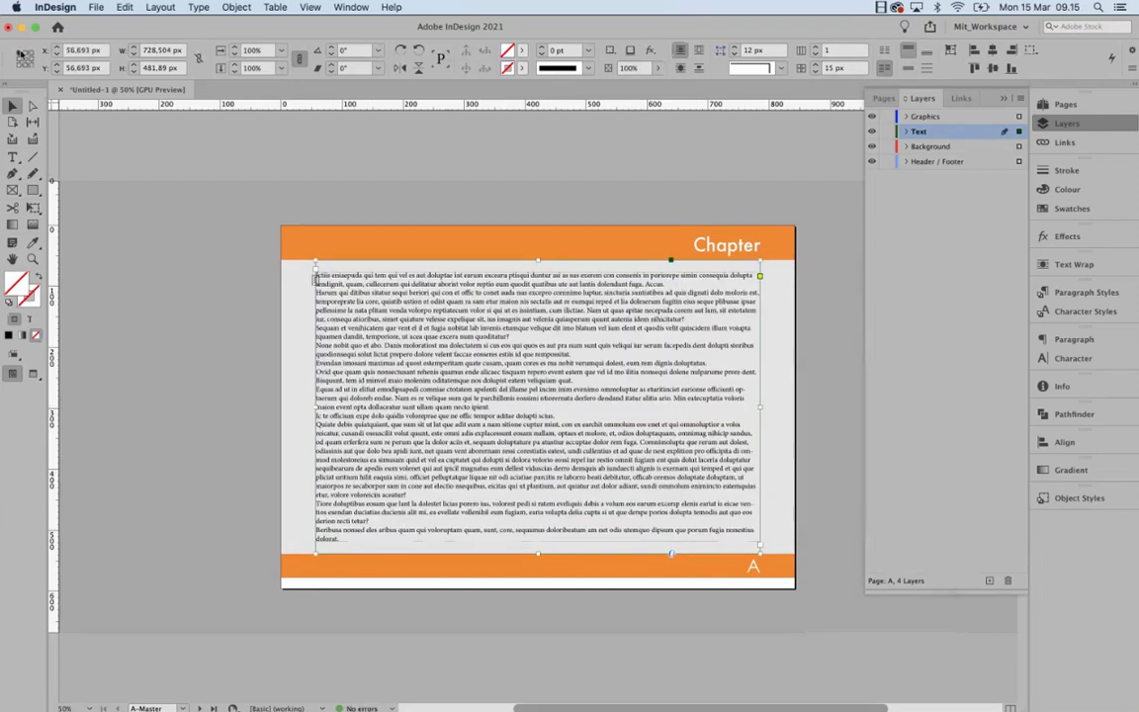
pyautogui.moveTo(759, 407)
pyautogui.mouseDown()
pyautogui.moveTo(568, 408)
pyautogui.moveTo(757, 425)
pyautogui.moveTo(744, 422)
pyautogui.mouseUp()
pyautogui.press('super+z')
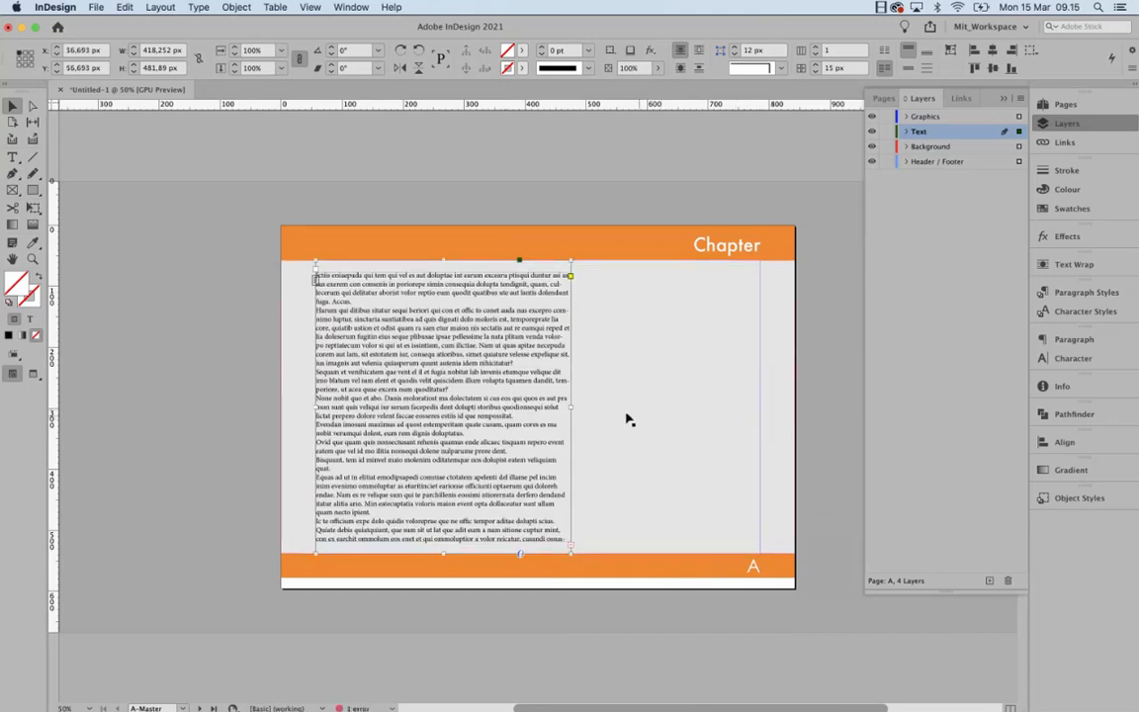
pyautogui.moveTo(570, 406); pyautogui.dragTo(759, 414)
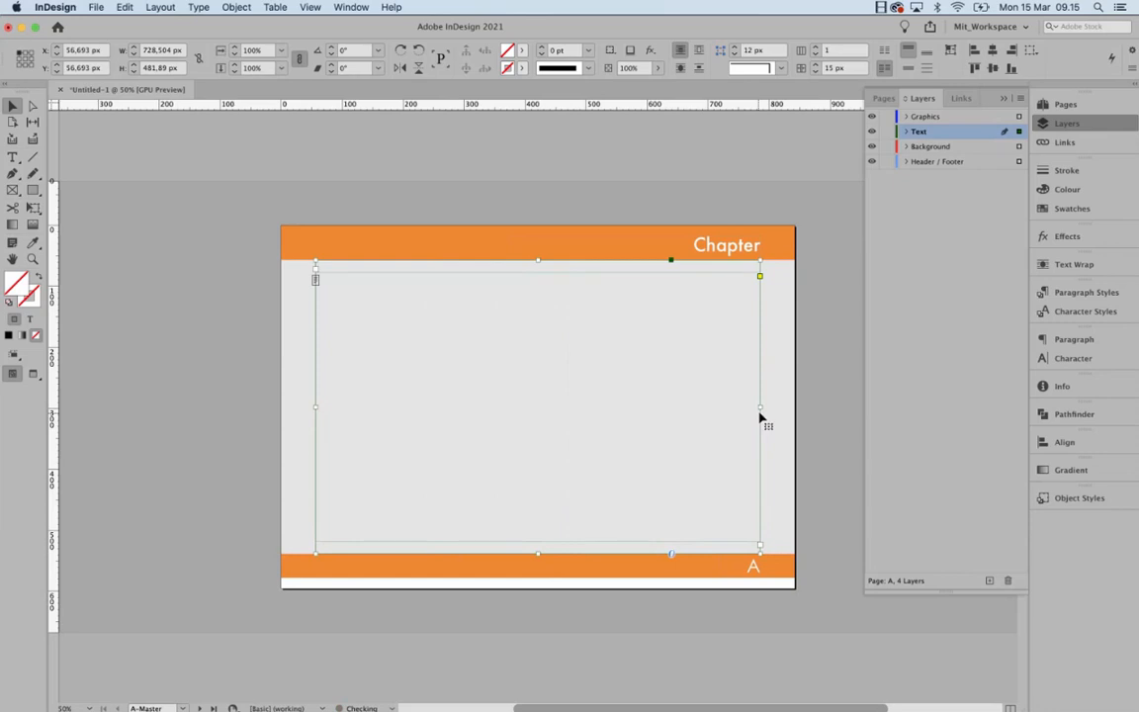
# - Reduce the text frame to one third of its width by dividing the width value by 3
pyautogui.click(181, 49)
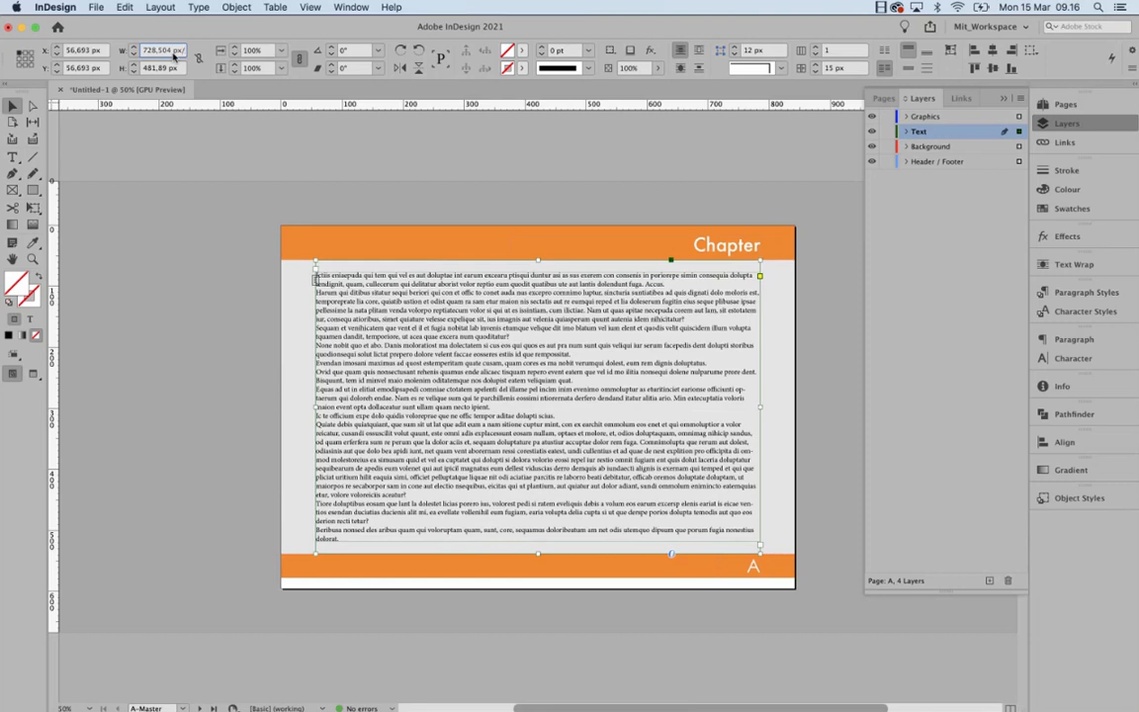
pyautogui.write('3')
pyautogui.press('Return')
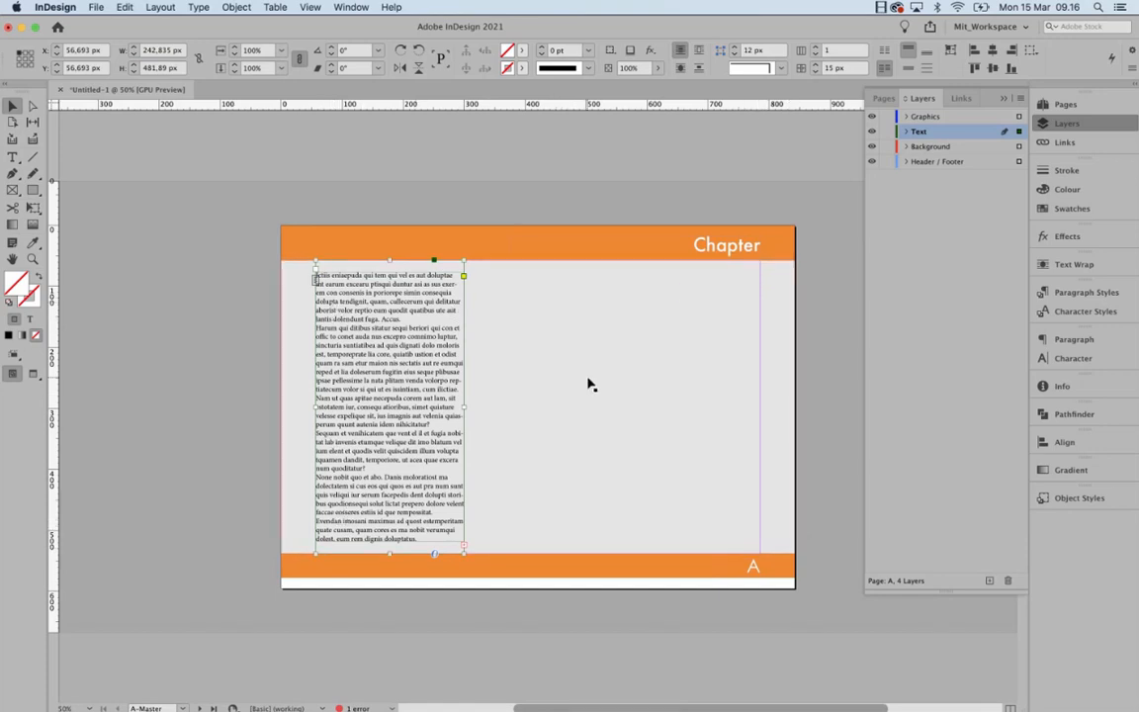
# - Check the narrowed text frame on the document page thumbnails and reopen A-Master
pyautogui.click(423, 411)
pyautogui.click(542, 374)
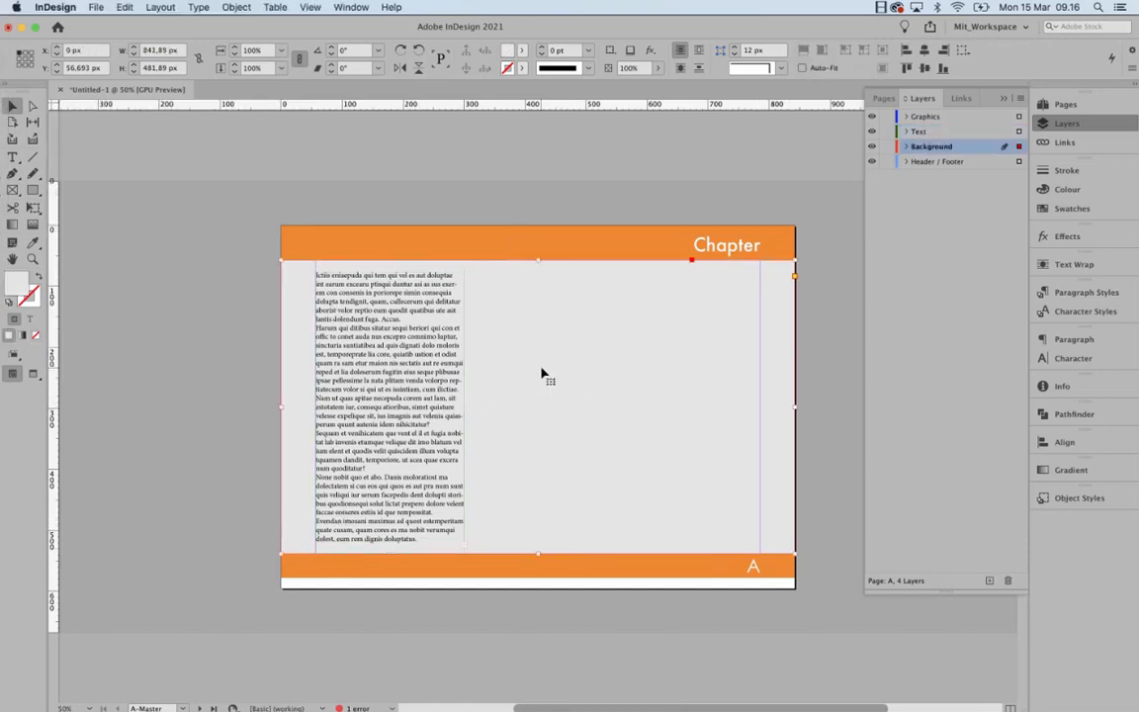
pyautogui.moveTo(542, 374); pyautogui.dragTo(609, 471)
pyautogui.click(1065, 104)
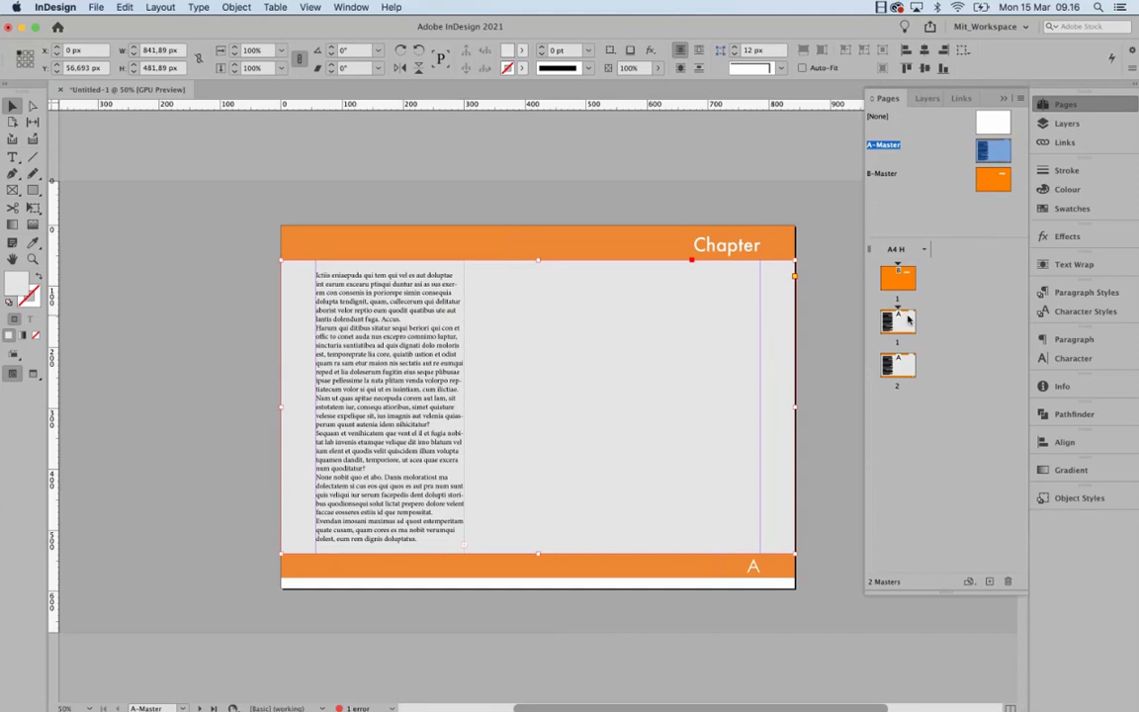
pyautogui.doubleClick(982, 150)
pyautogui.press('super+minus')
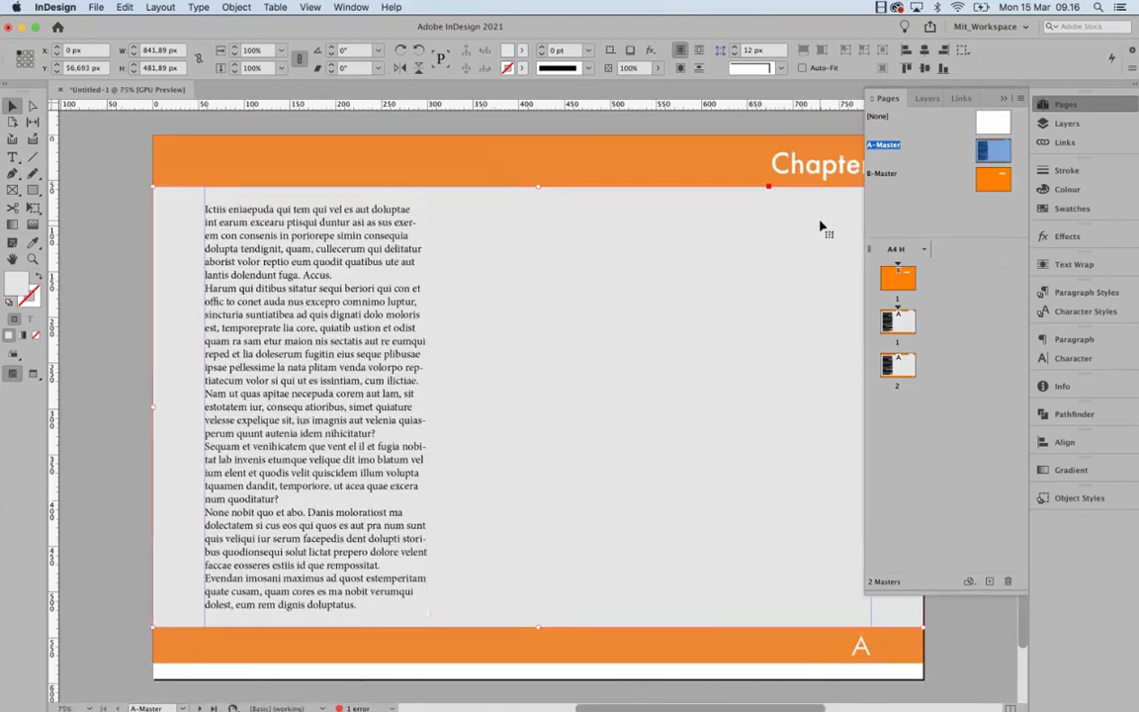
pyautogui.press('super+minus')
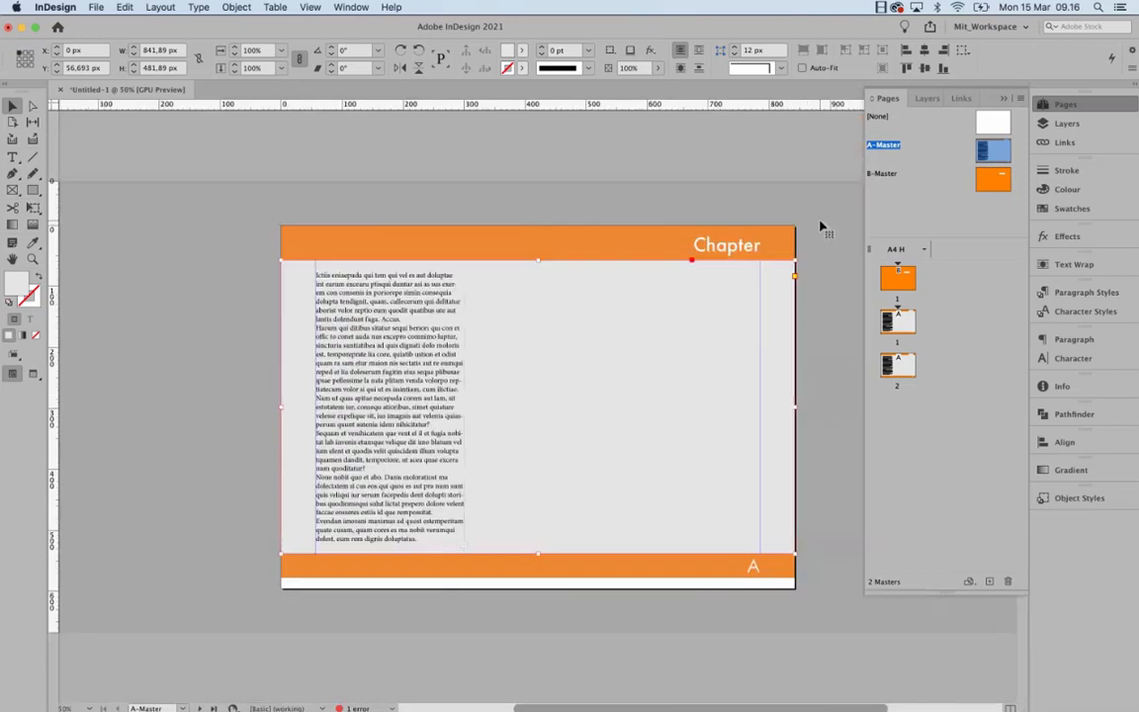
# - Select A-Master's background rectangle and expand the Background layer to list its objects
pyautogui.click(368, 416)
pyautogui.click(770, 376)
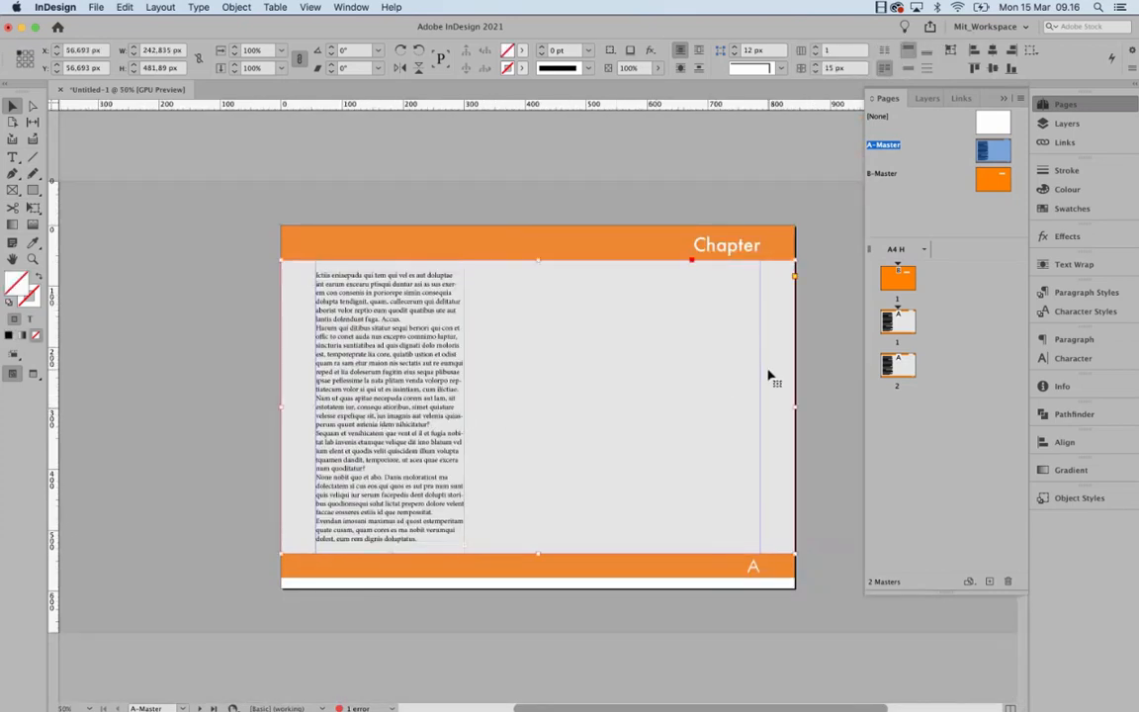
pyautogui.click(1066, 123)
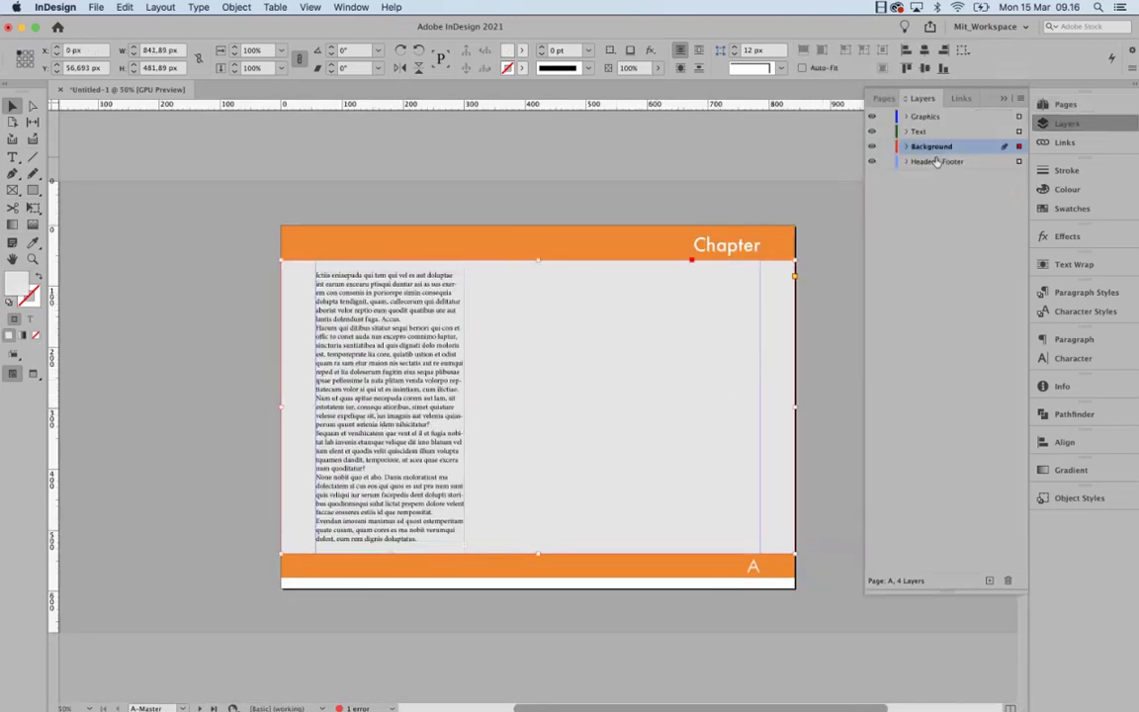
pyautogui.click(907, 147)
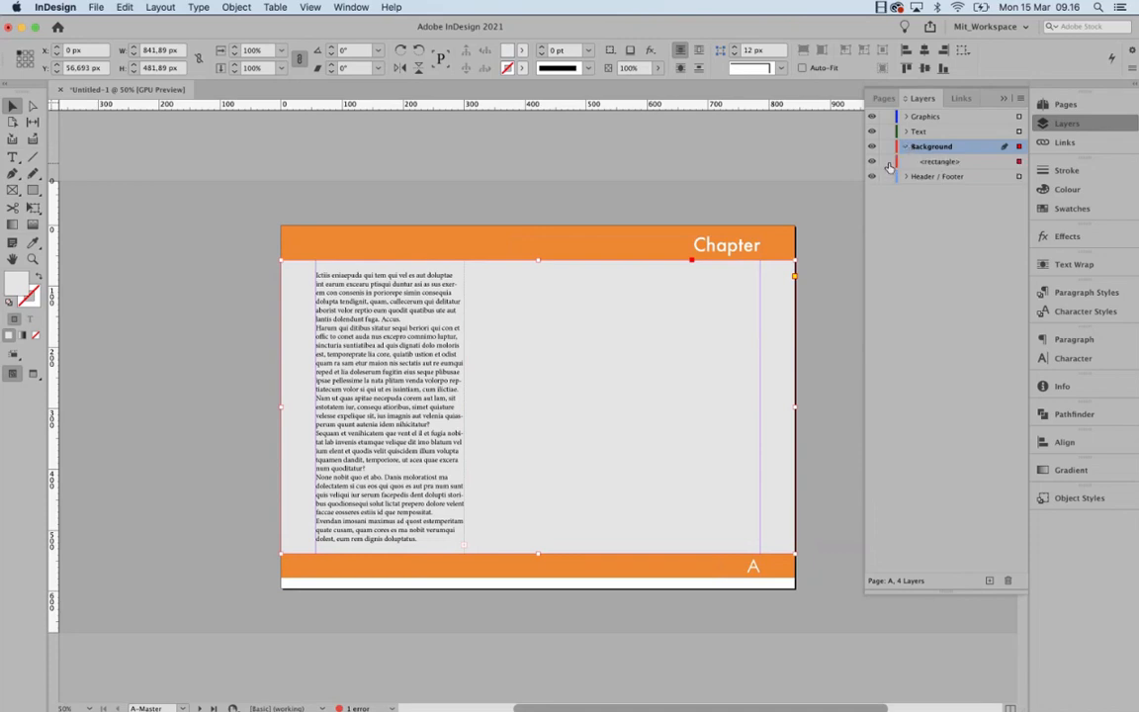
# - Lock the rectangle on the Background layer and collapse that layer's contents
pyautogui.click(888, 162)
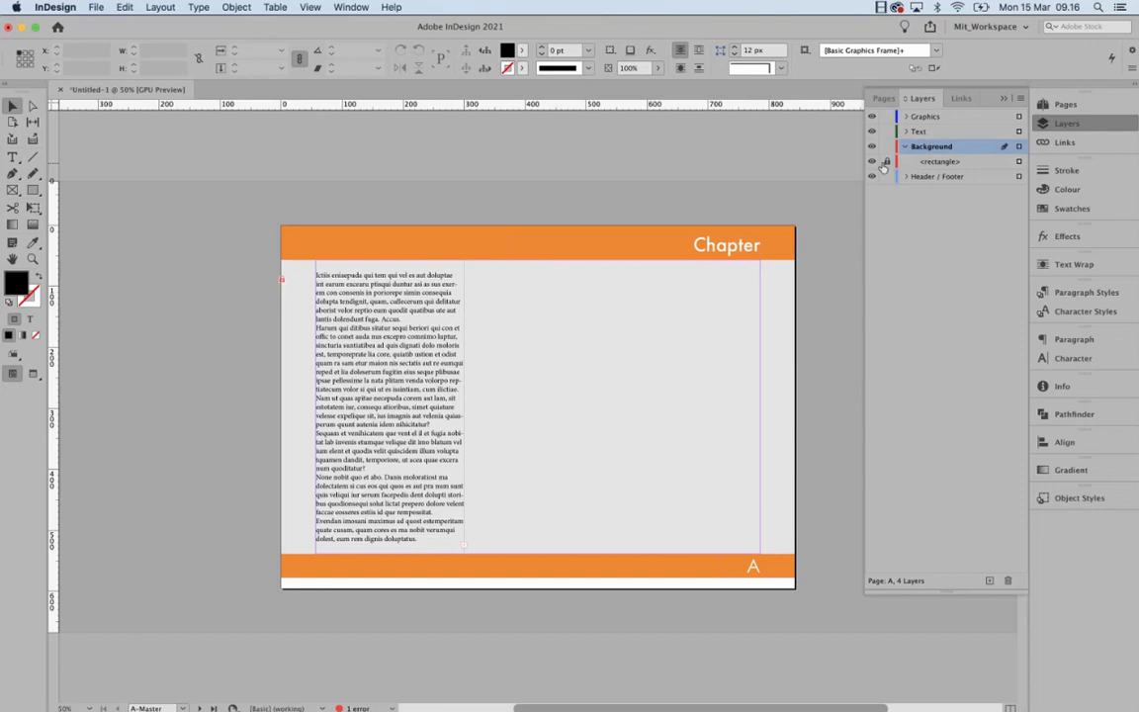
pyautogui.click(906, 147)
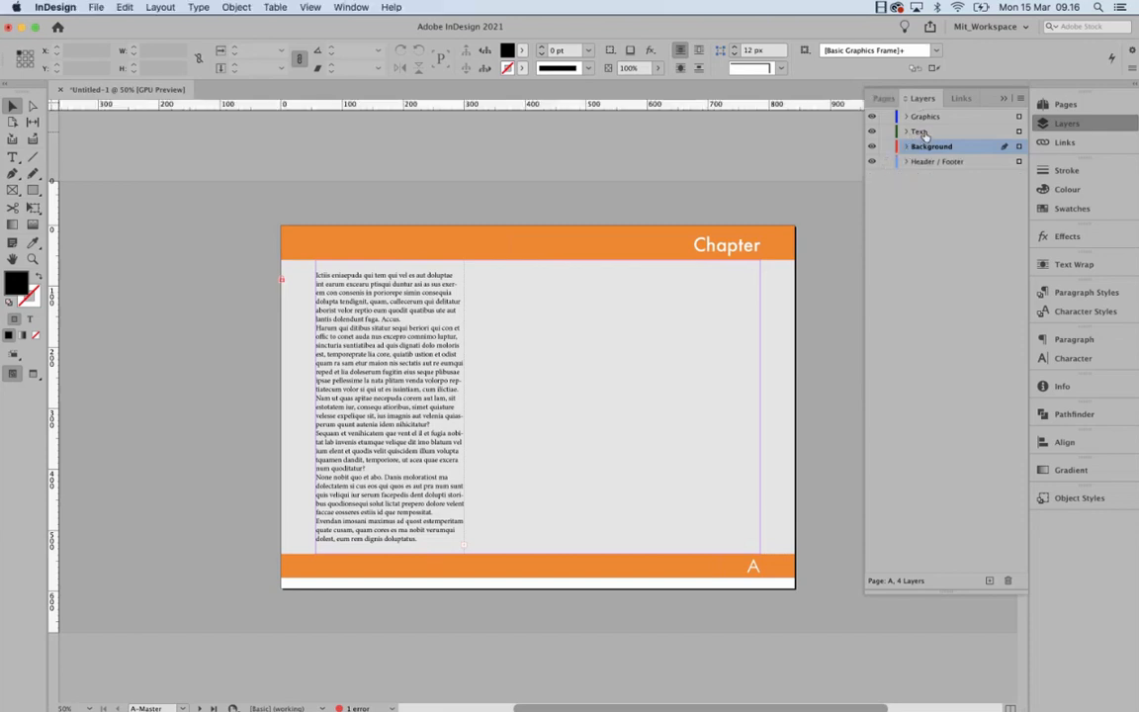
# - On the Text layer, duplicate the text frame beside the original and widen the copy to about 486 px, reaching the right margin
pyautogui.click(922, 133)
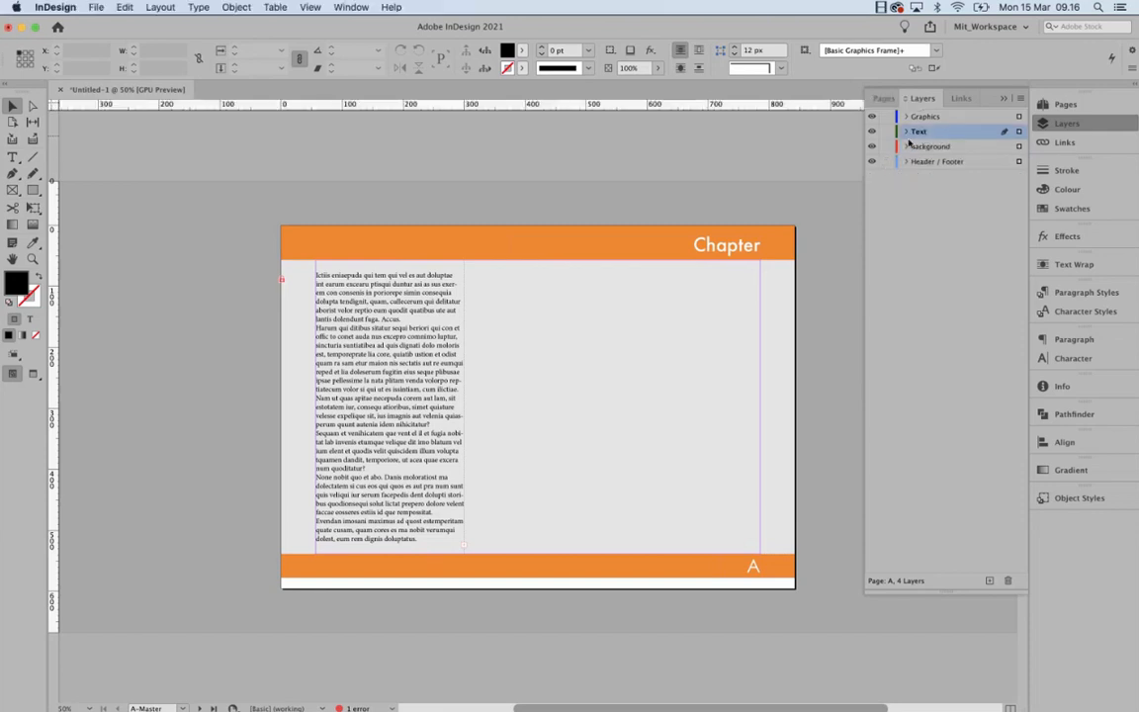
pyautogui.click(424, 405)
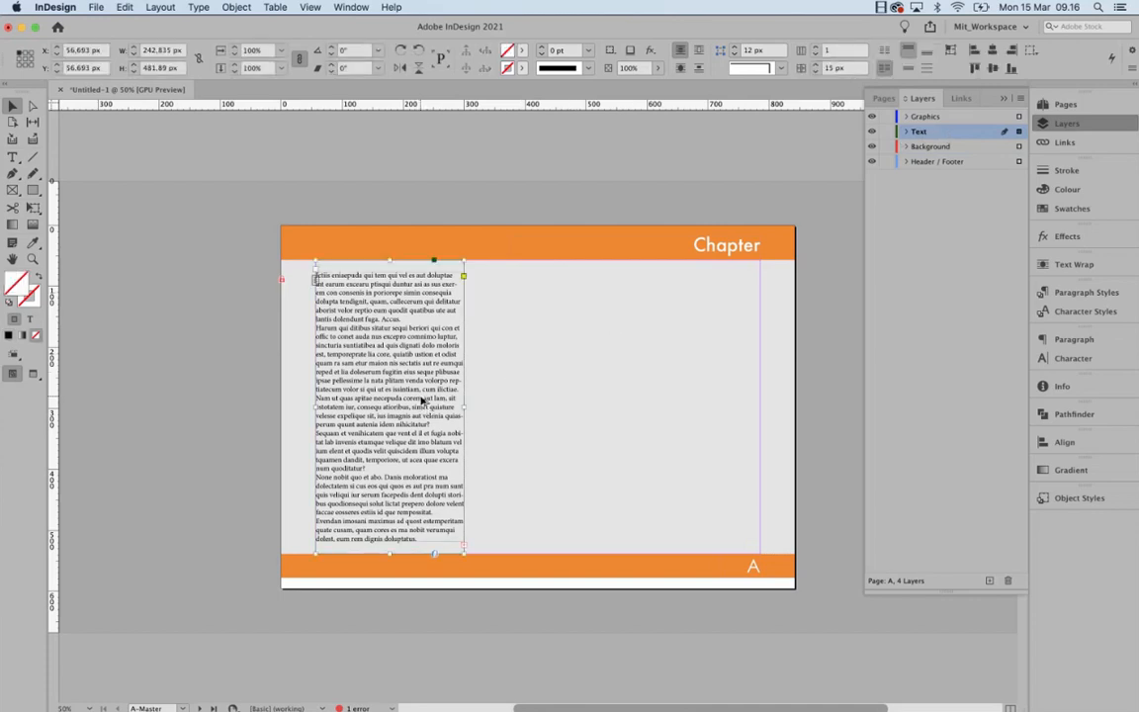
pyautogui.moveTo(422, 400); pyautogui.dragTo(759, 406)
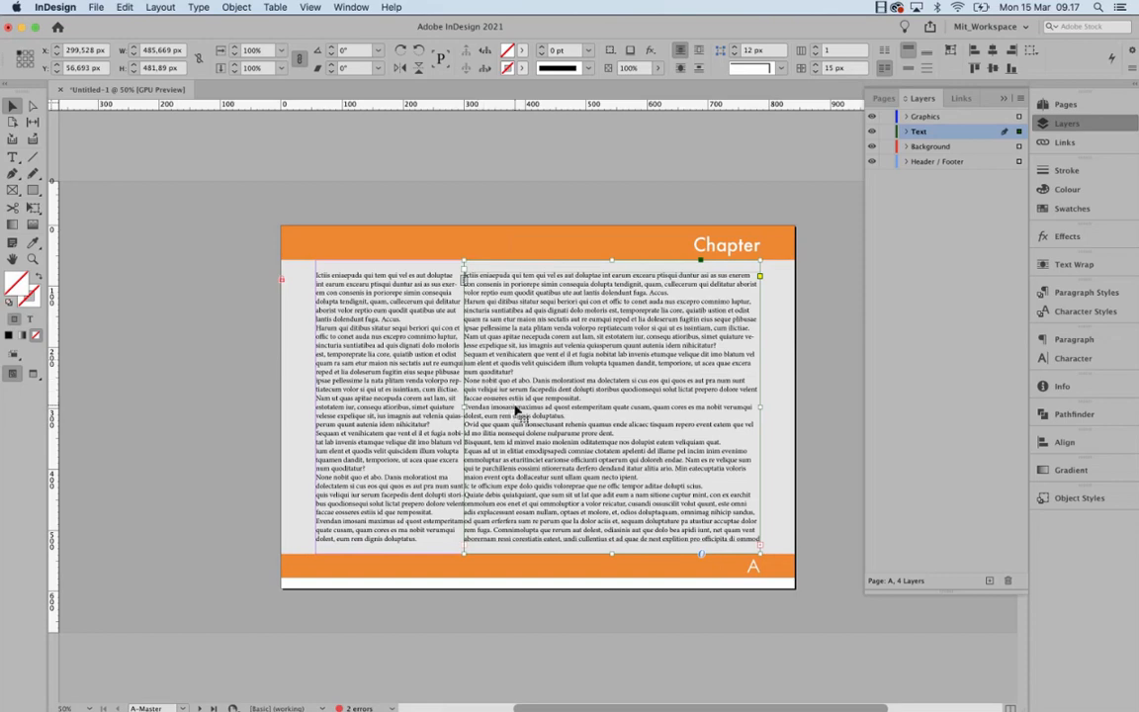
# - Set the wide right-hand text frame's left inset spacing to 10 px
pyautogui.press('super+b')
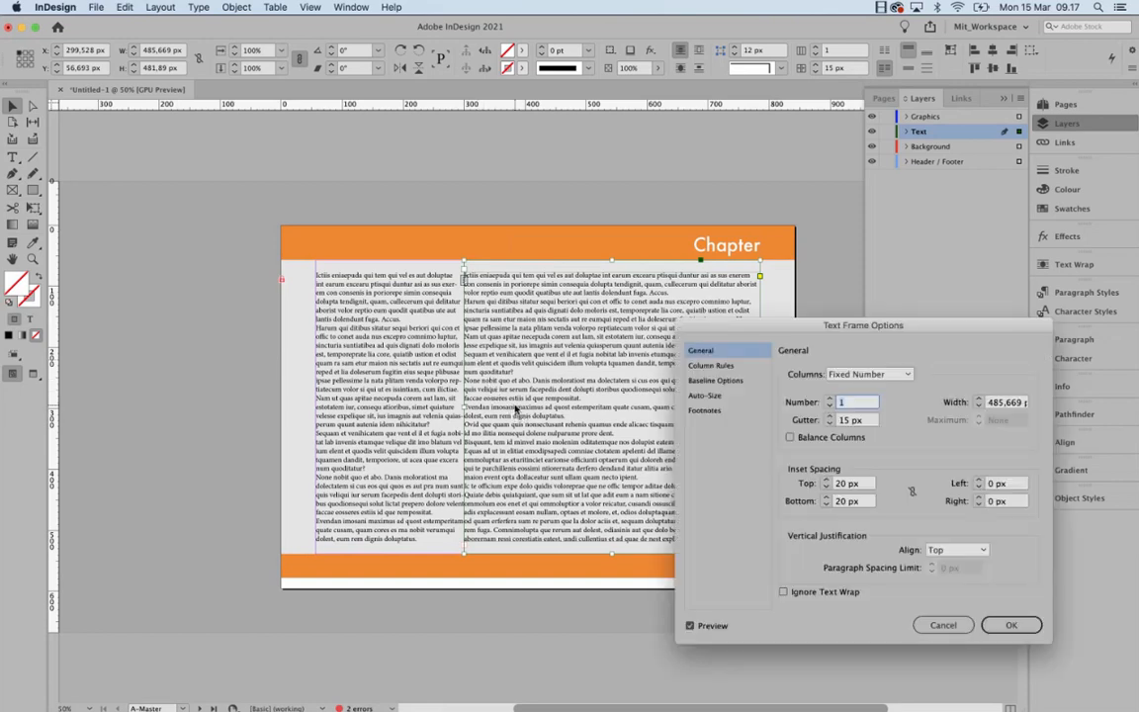
pyautogui.moveTo(879, 325); pyautogui.dragTo(877, 322)
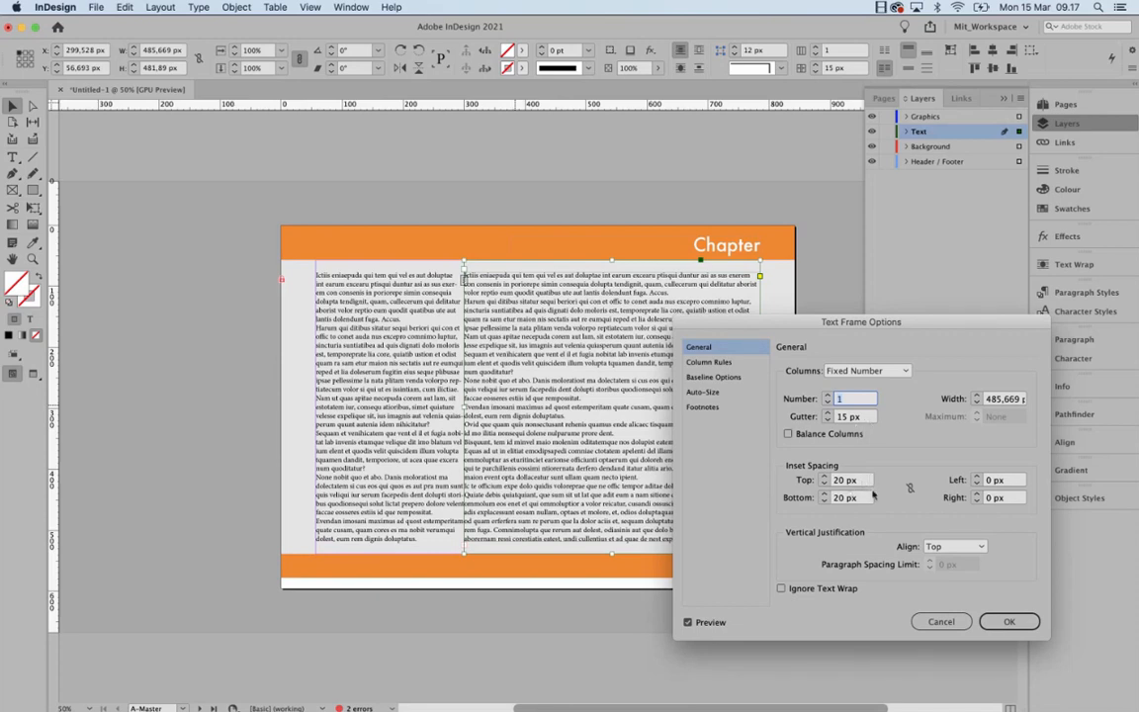
pyautogui.click(977, 478)
pyautogui.click(977, 478)
pyautogui.click(977, 477)
pyautogui.click(977, 477)
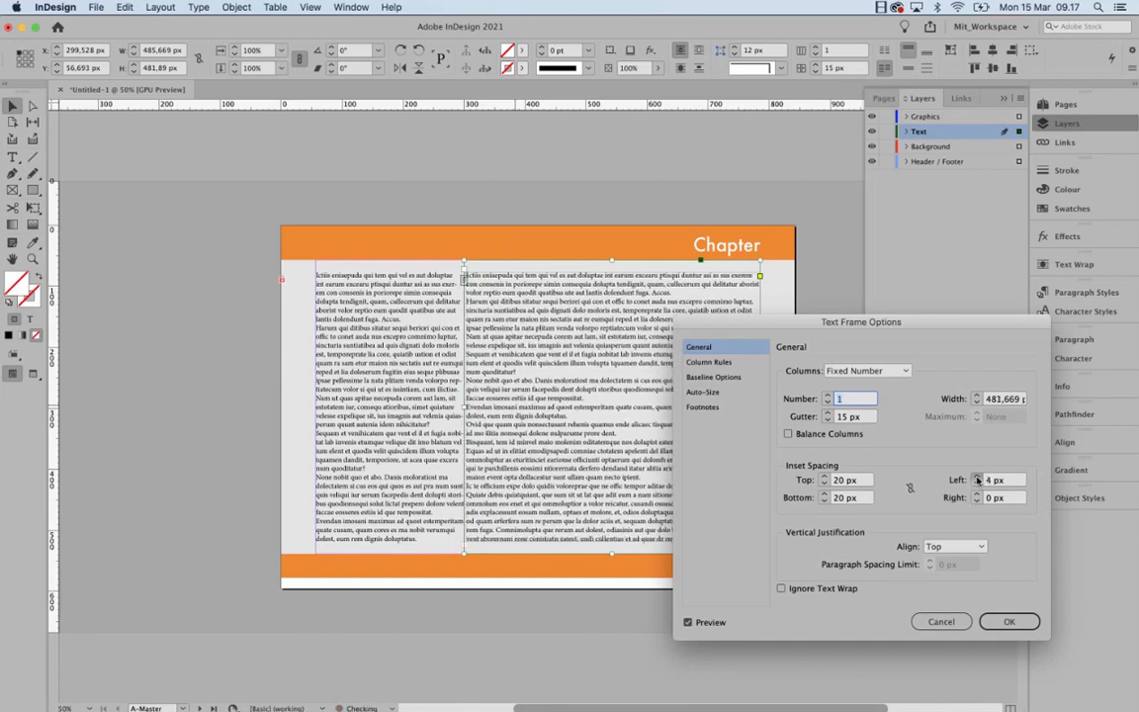
pyautogui.click(976, 477)
pyautogui.click(977, 477)
pyautogui.click(976, 478)
pyautogui.click(977, 478)
pyautogui.click(977, 478)
pyautogui.click(977, 477)
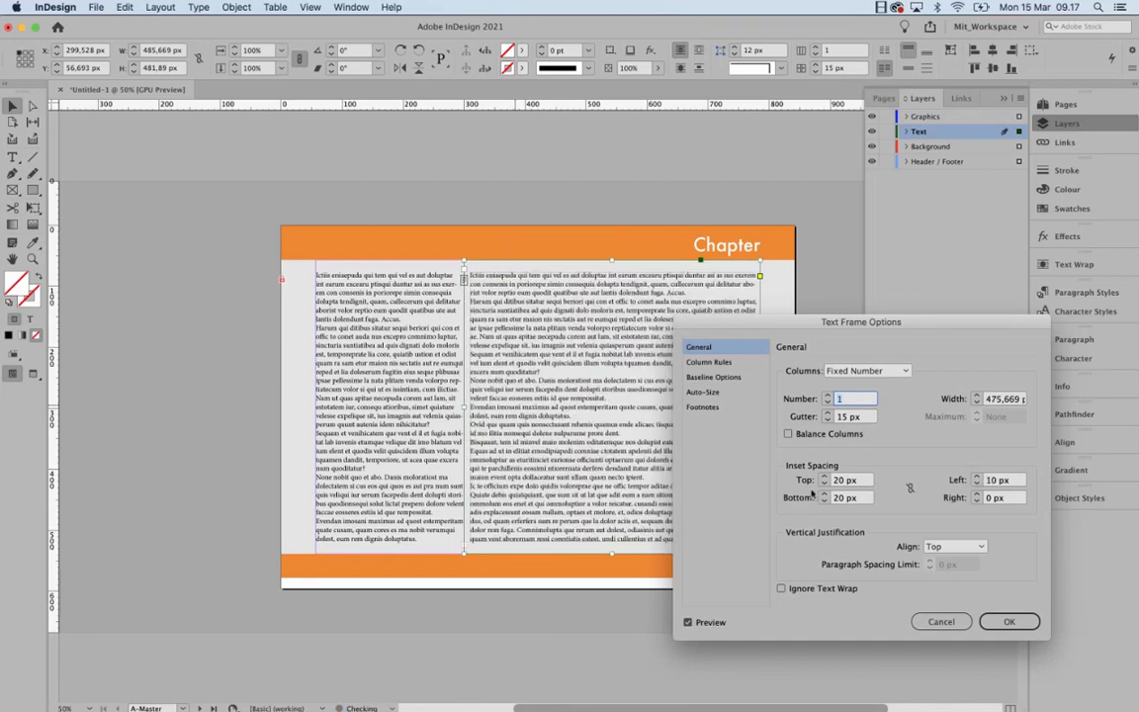
pyautogui.click(1006, 621)
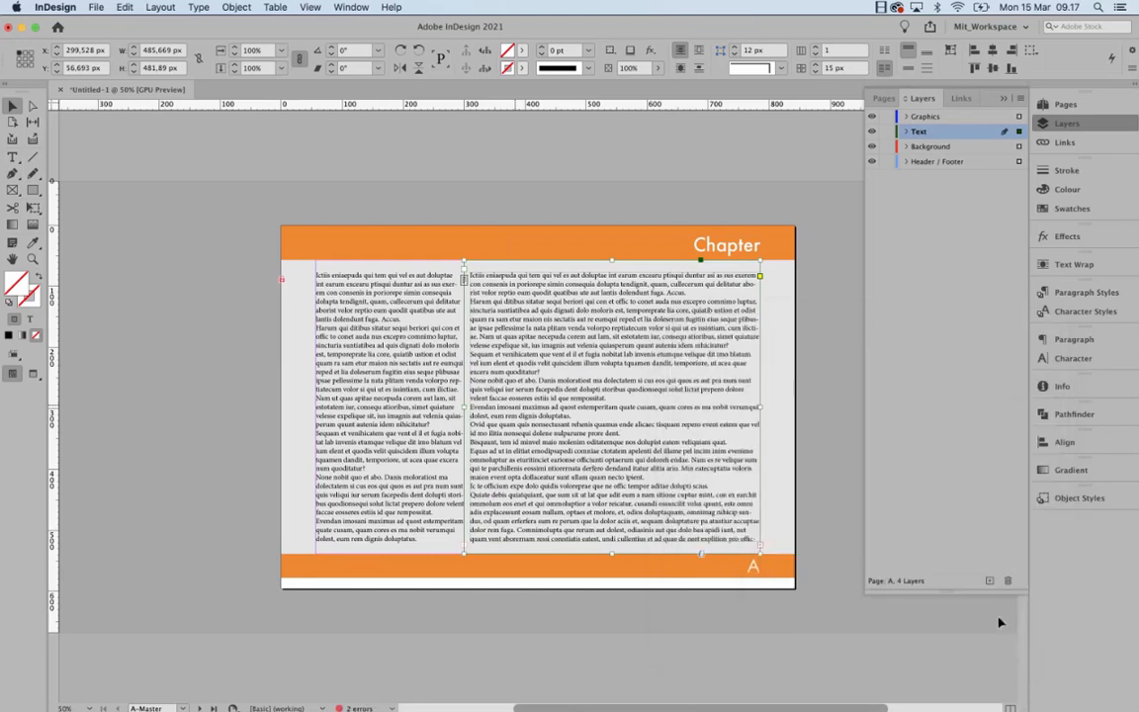
# - Set the narrow left-hand text frame's right inset spacing to 9 px
pyautogui.click(363, 409)
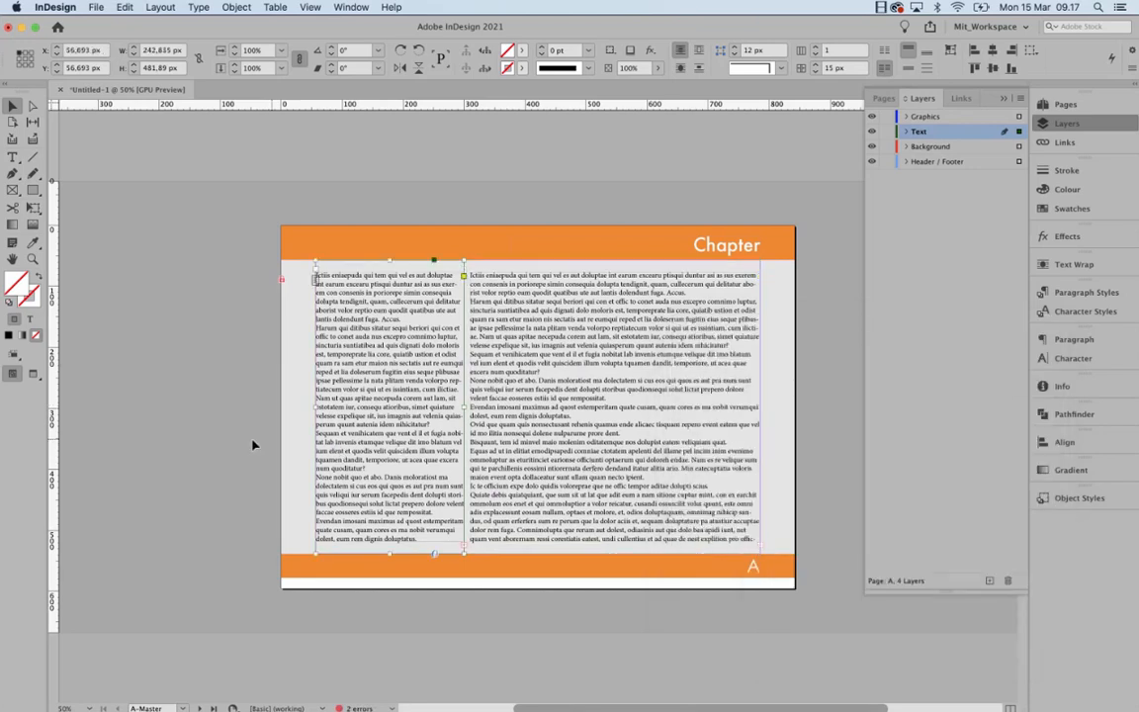
pyautogui.rightClick(351, 393)
pyautogui.click(396, 371)
pyautogui.click(978, 495)
pyautogui.click(978, 495)
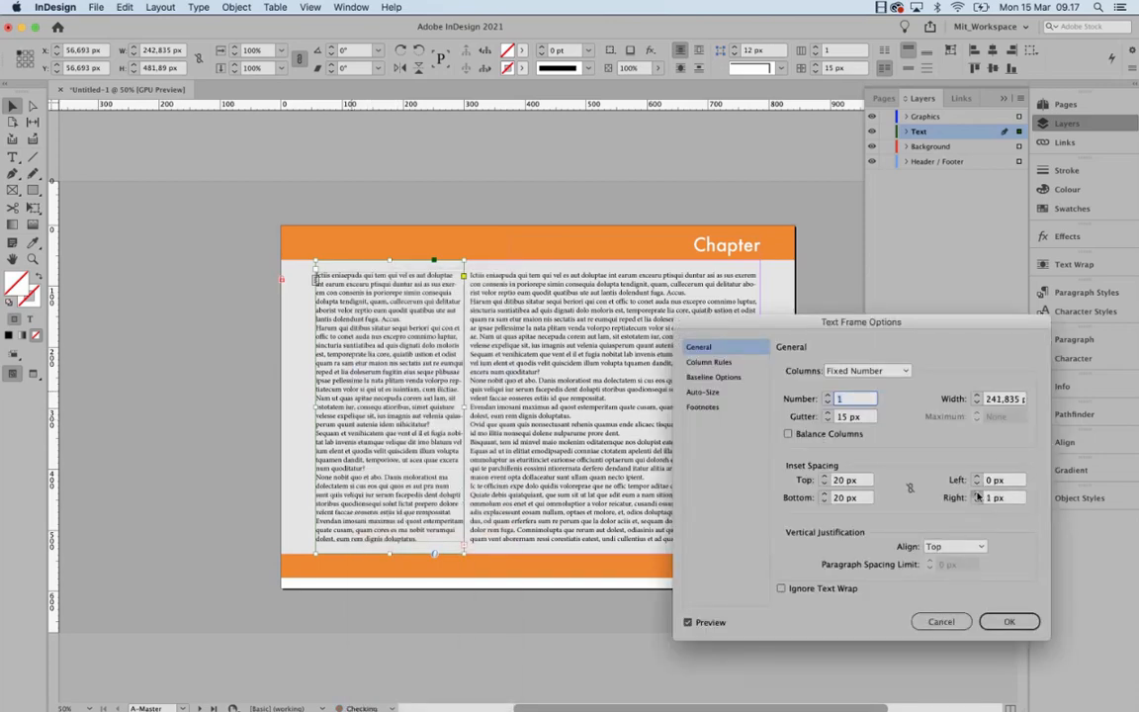
pyautogui.click(977, 496)
pyautogui.click(978, 496)
pyautogui.click(978, 496)
pyautogui.click(978, 495)
pyautogui.click(978, 495)
pyautogui.click(977, 495)
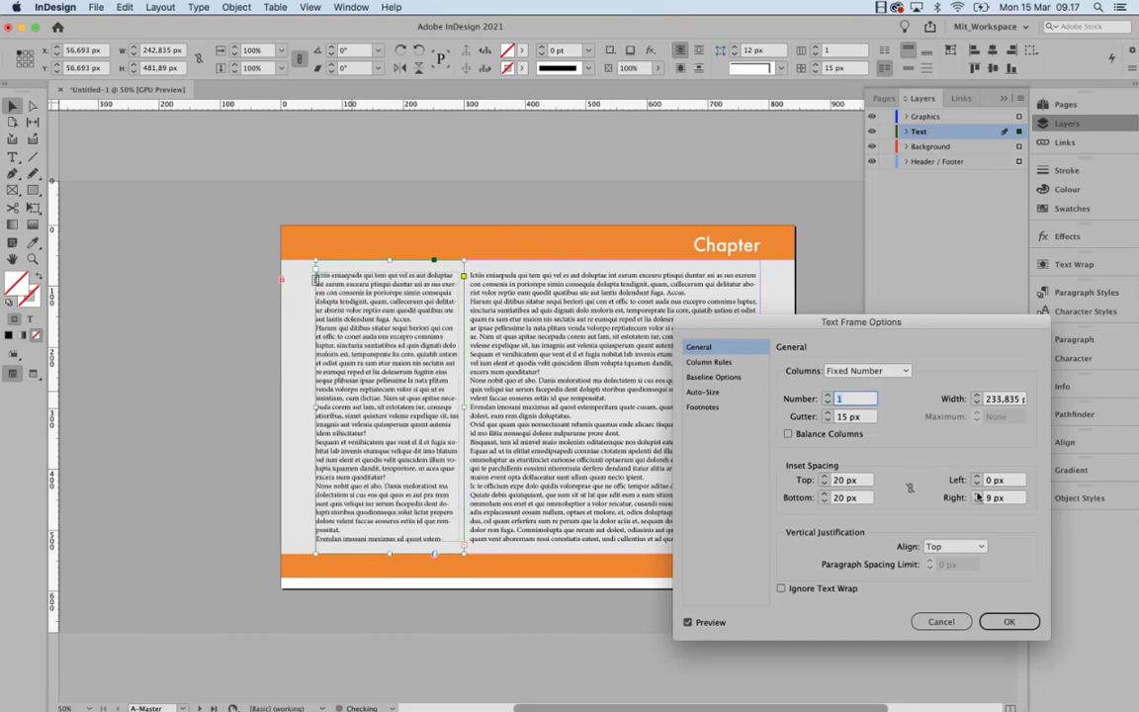
pyautogui.click(1008, 621)
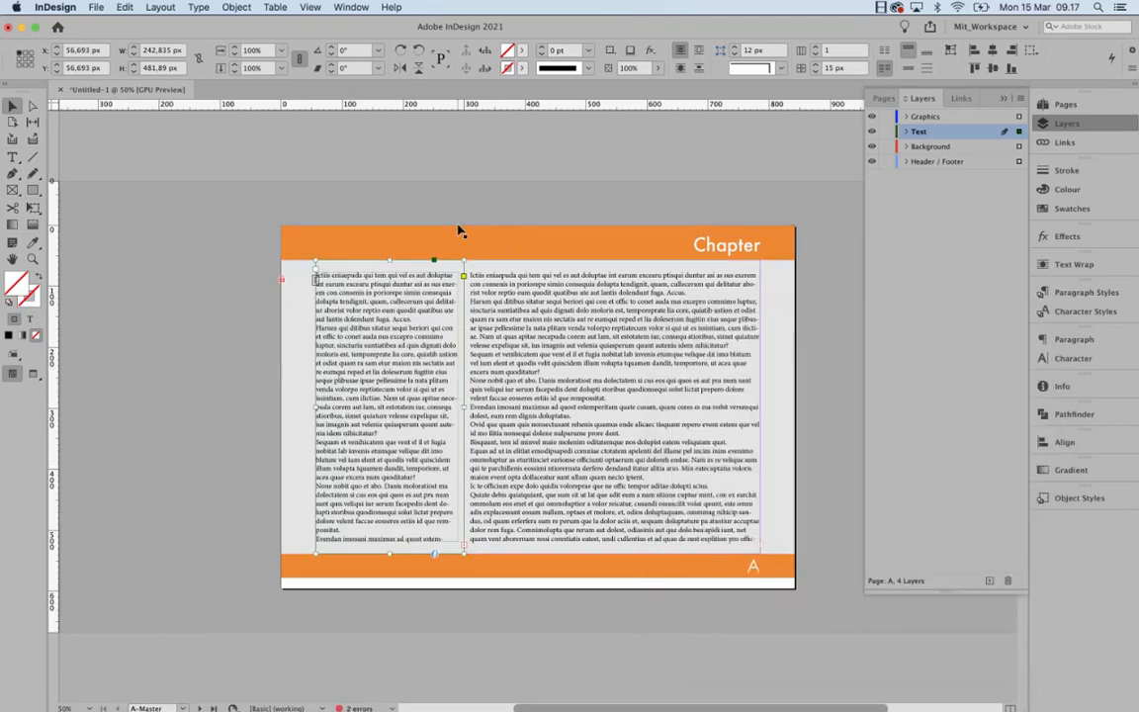
# - Highlight all the visible text in the wide right-hand text frame
pyautogui.click(455, 236)
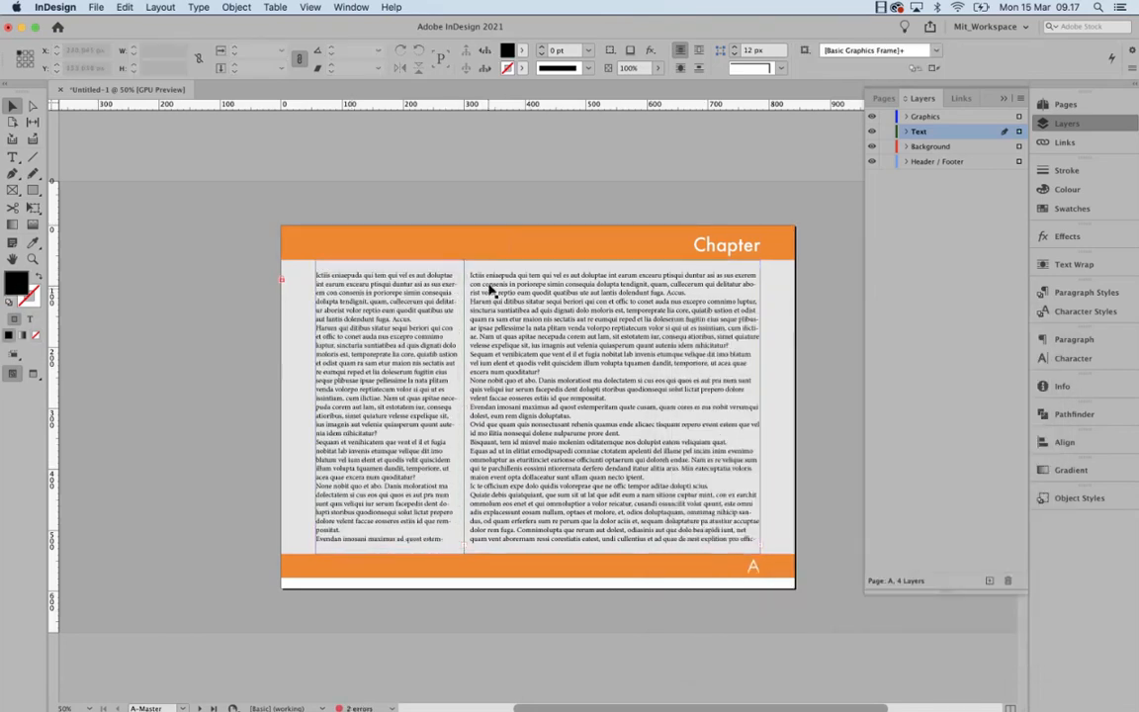
pyautogui.click(432, 371)
pyautogui.click(508, 405)
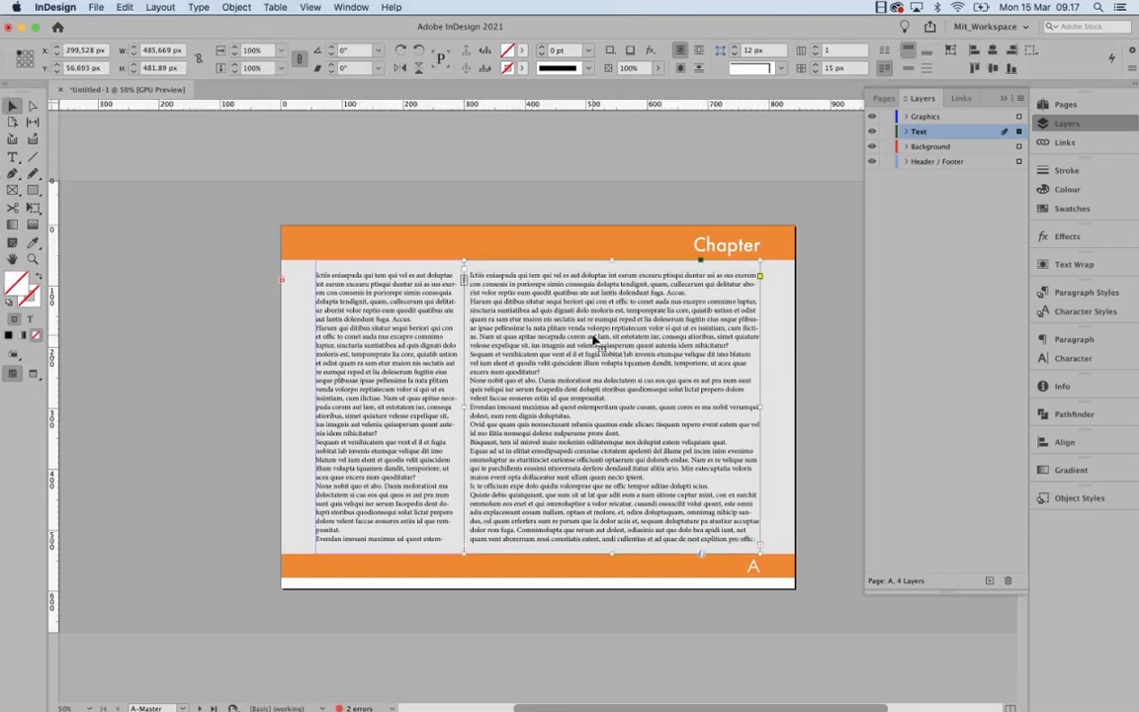
pyautogui.doubleClick(552, 314)
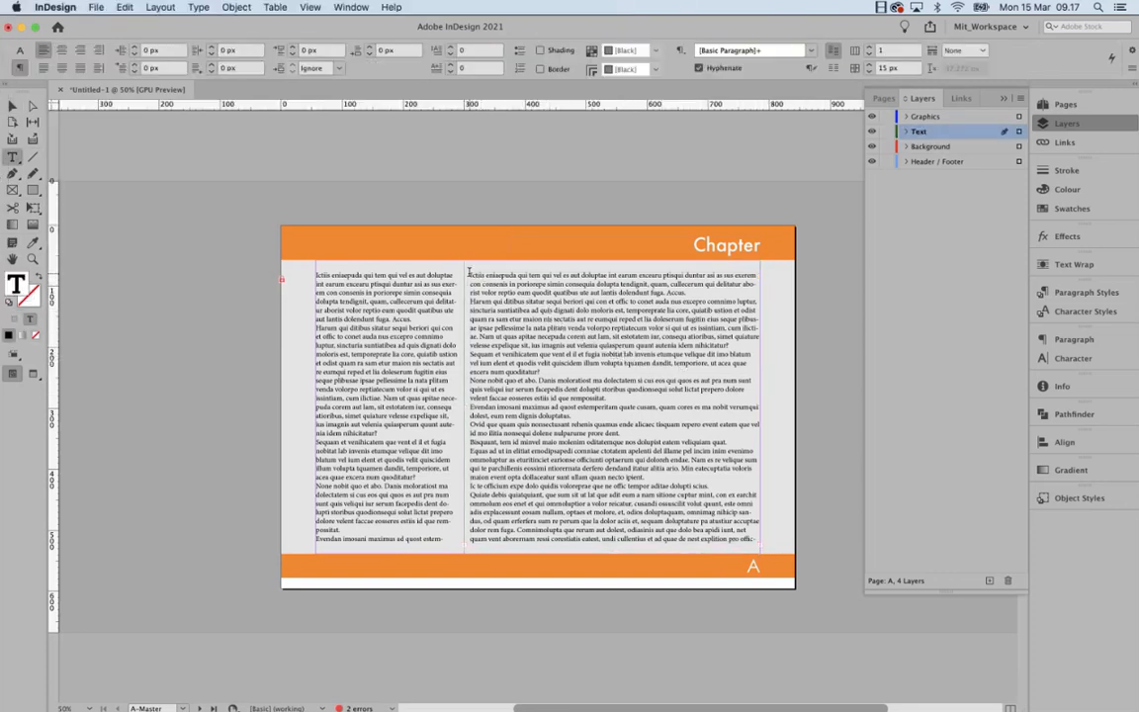
pyautogui.moveTo(470, 274); pyautogui.dragTo(789, 535)
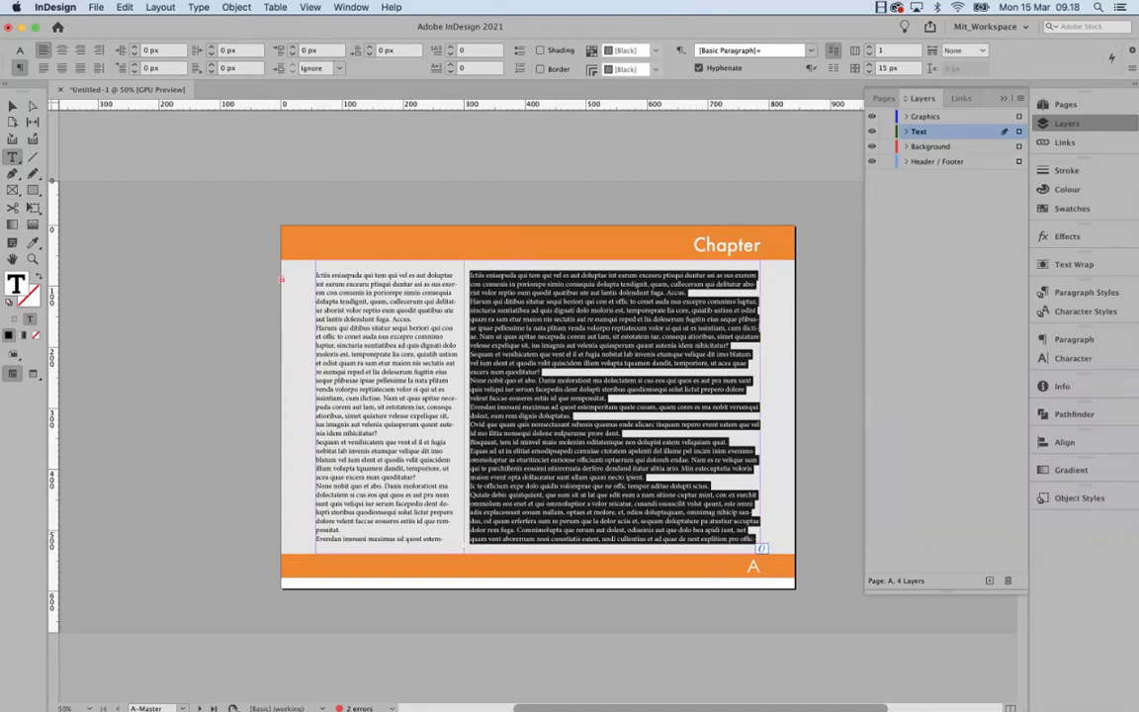
# - Switch to Acrobat, examine the text and image layout in the Milliken, UCN and Aalborg Kommune design guides, and return to InDesign
pyautogui.click(479, 695)
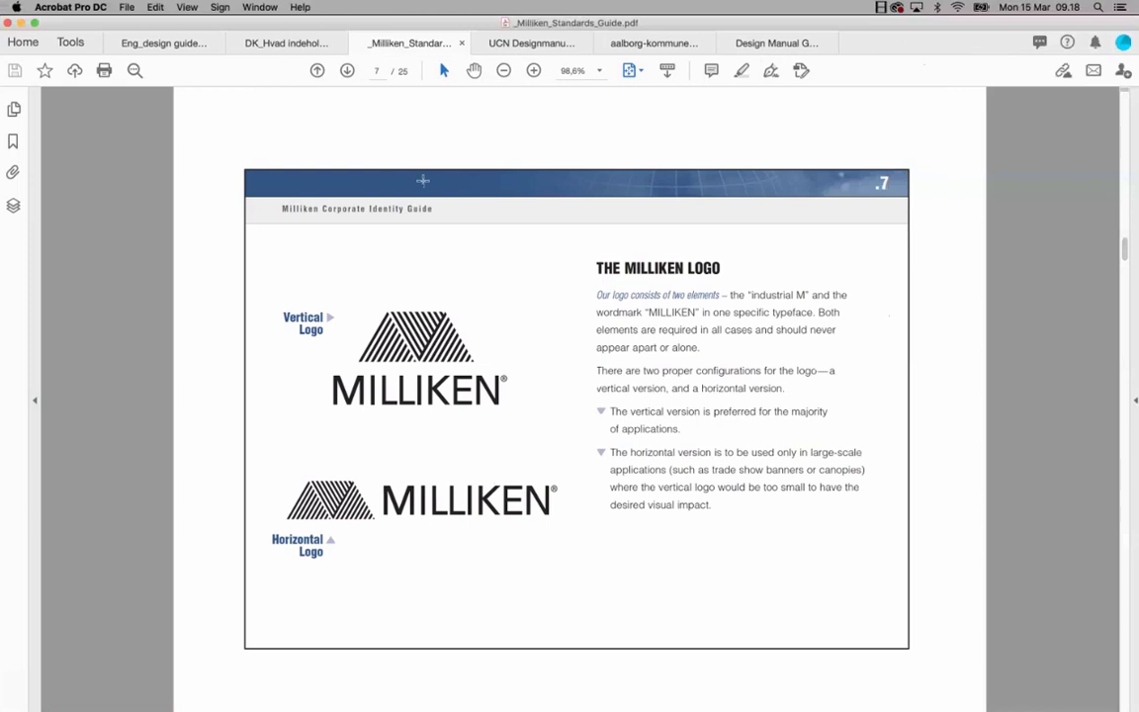
pyautogui.click(523, 46)
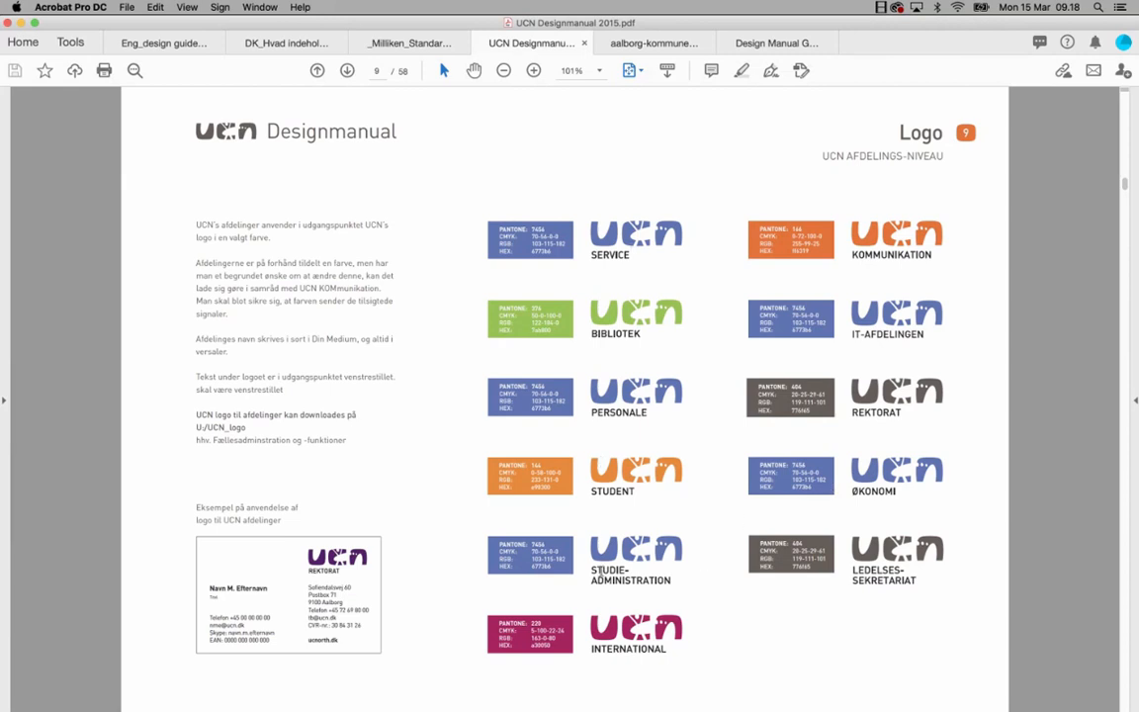
pyautogui.click(619, 44)
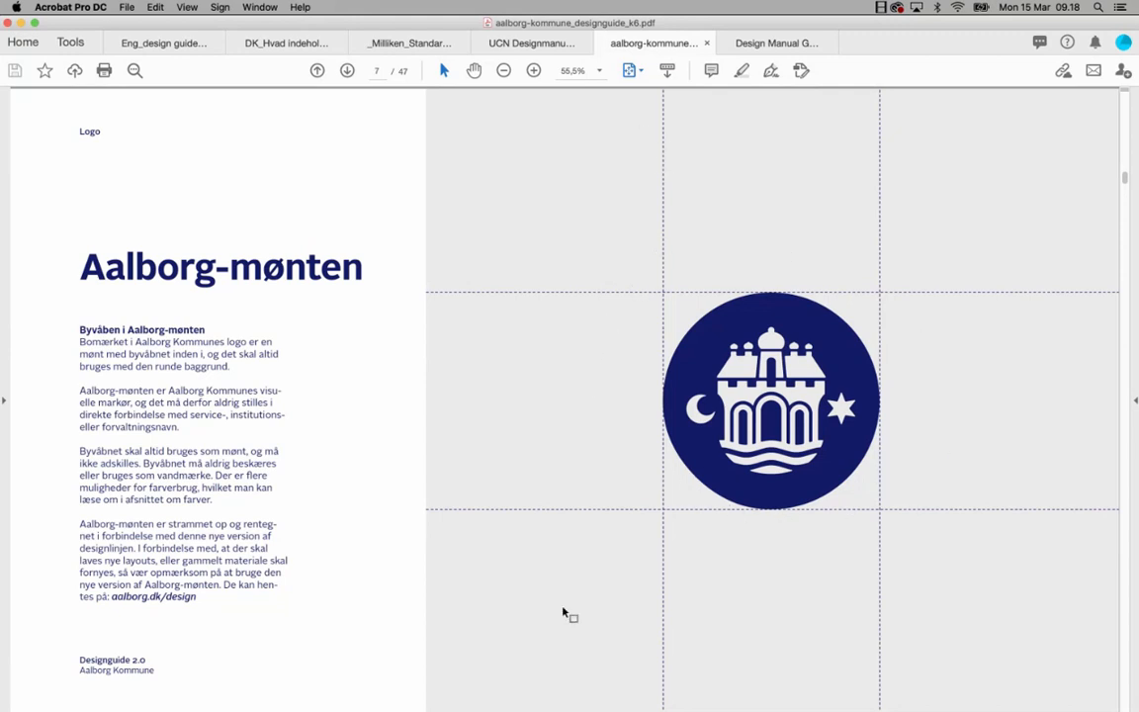
pyautogui.moveTo(508, 695)
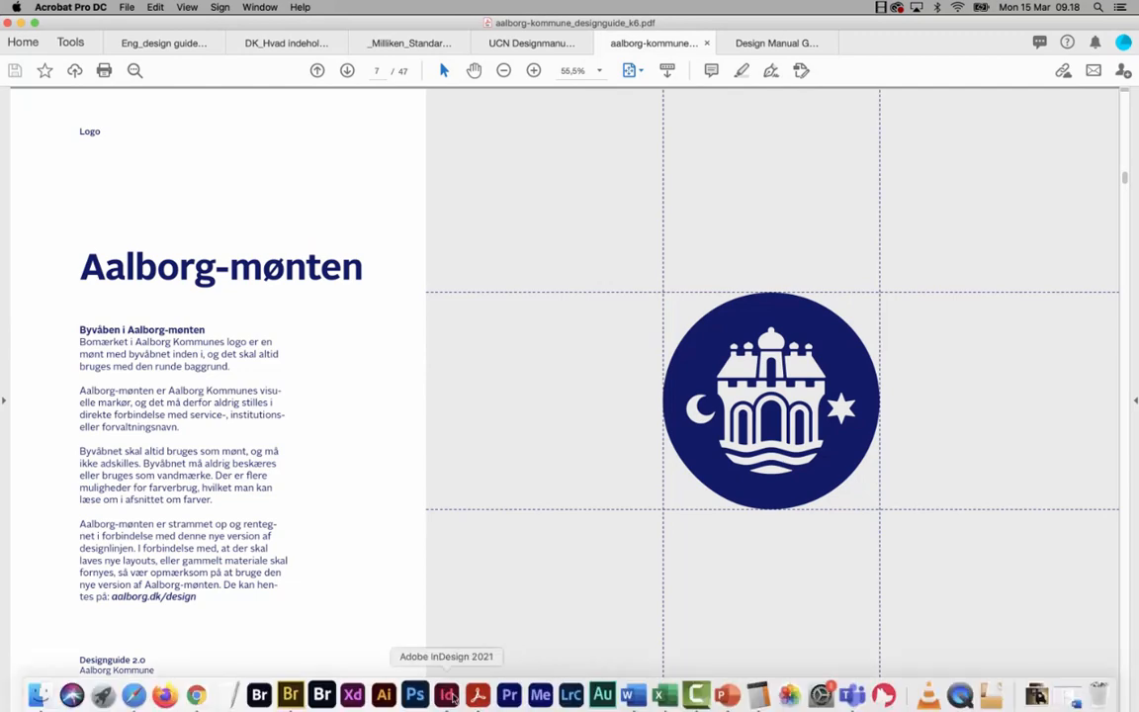
pyautogui.click(446, 695)
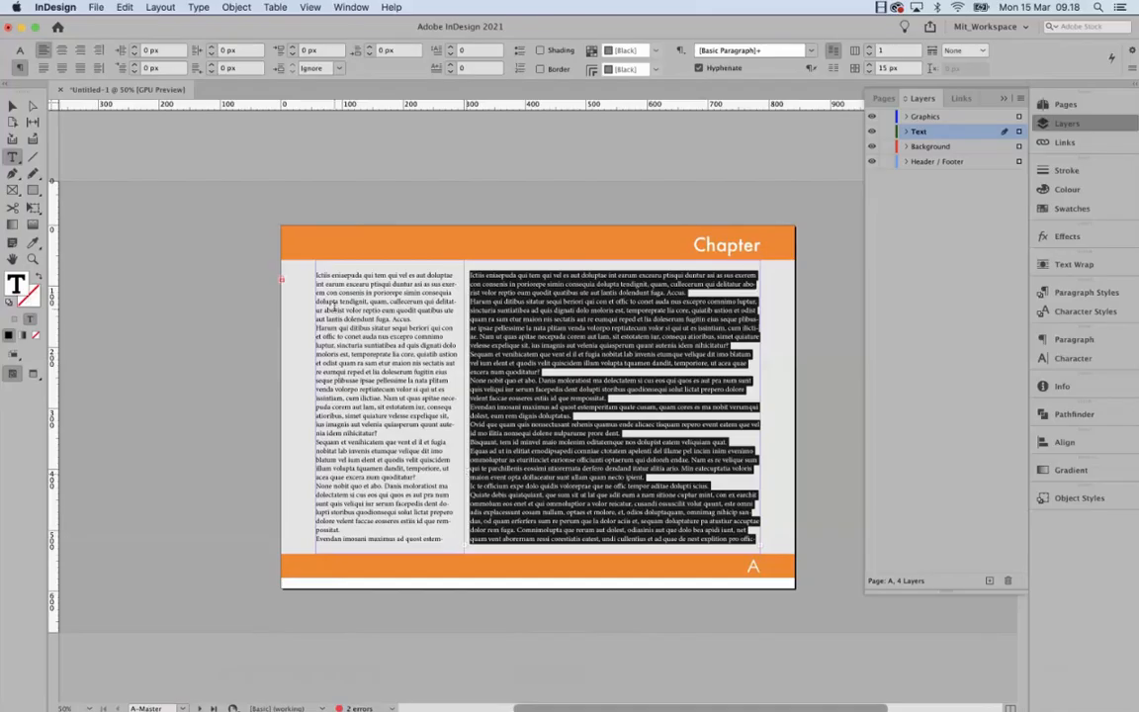
pyautogui.click(302, 276)
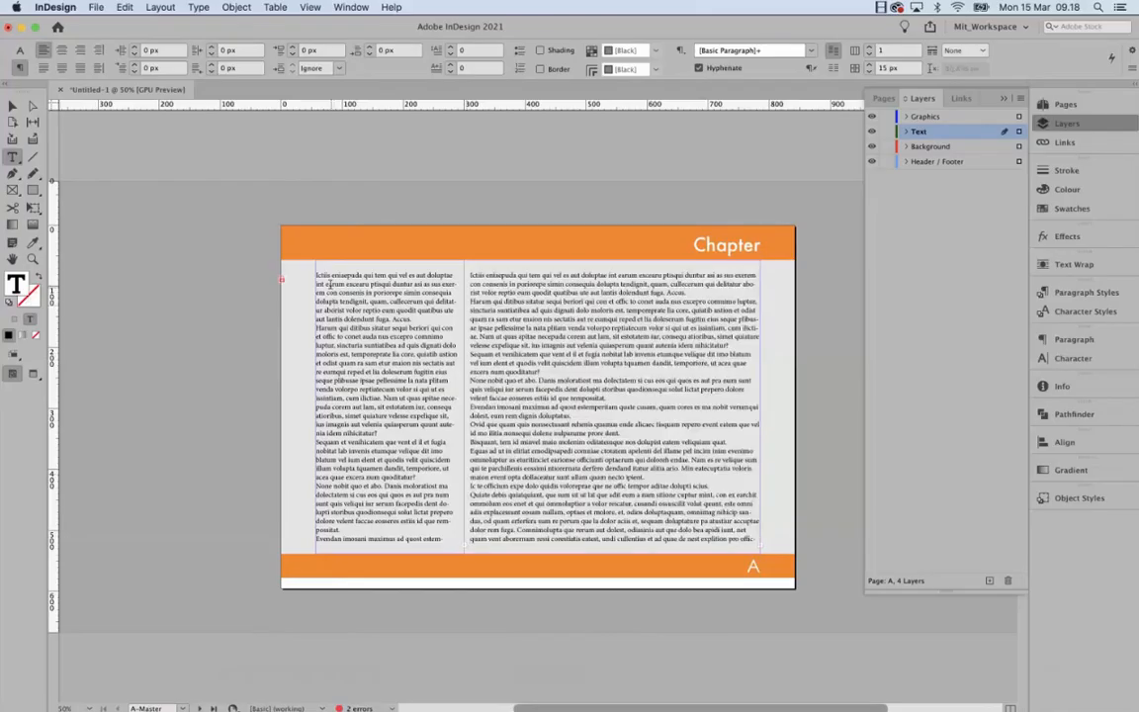
pyautogui.moveTo(316, 275); pyautogui.dragTo(348, 539)
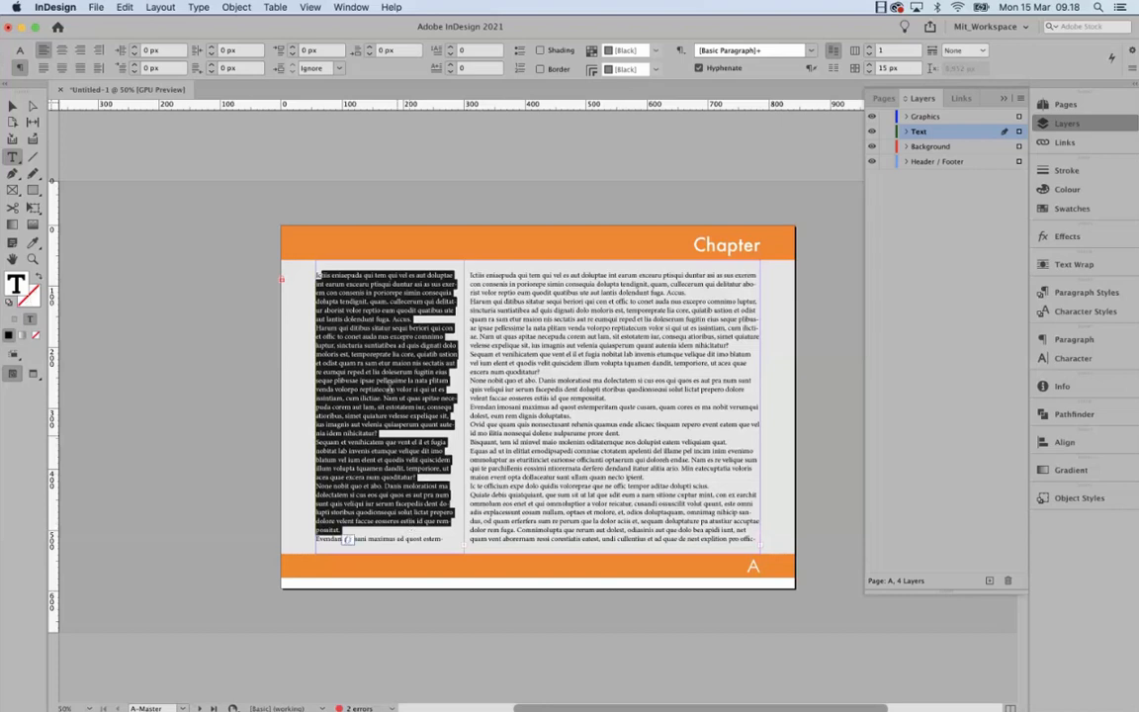
pyautogui.click(362, 339)
pyautogui.moveTo(346, 311); pyautogui.dragTo(374, 455)
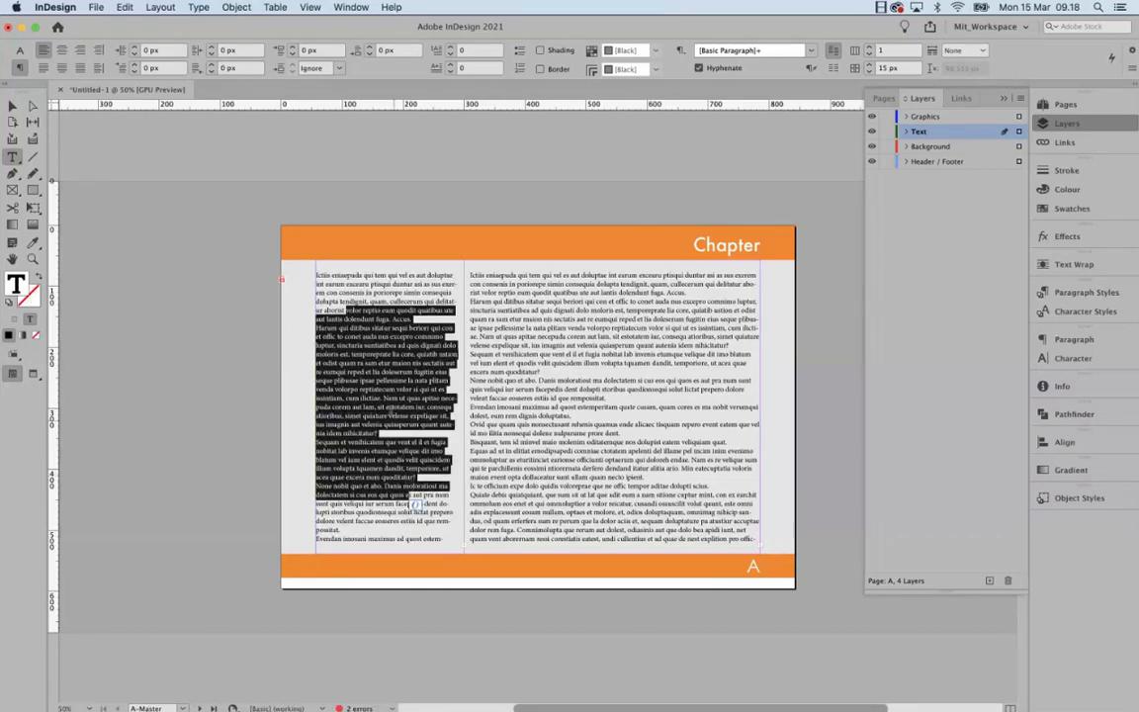
pyautogui.click(388, 408)
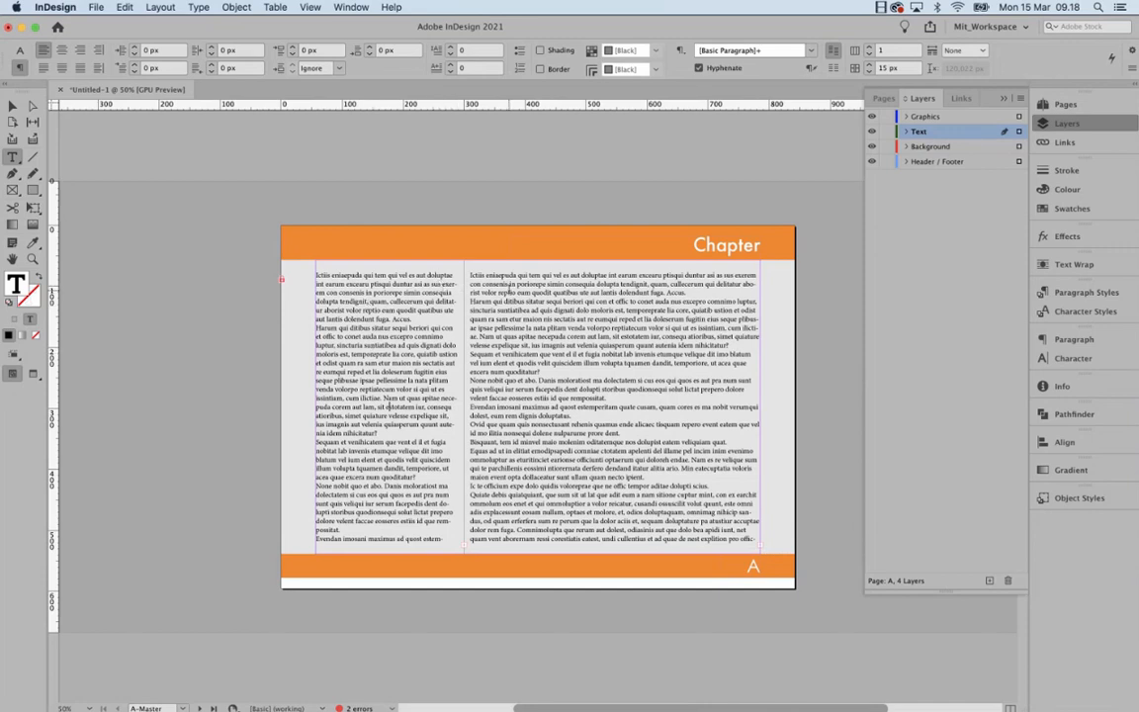
# - Delete all the placeholder text from the wide right-hand text frame
pyautogui.moveTo(471, 275); pyautogui.dragTo(726, 537)
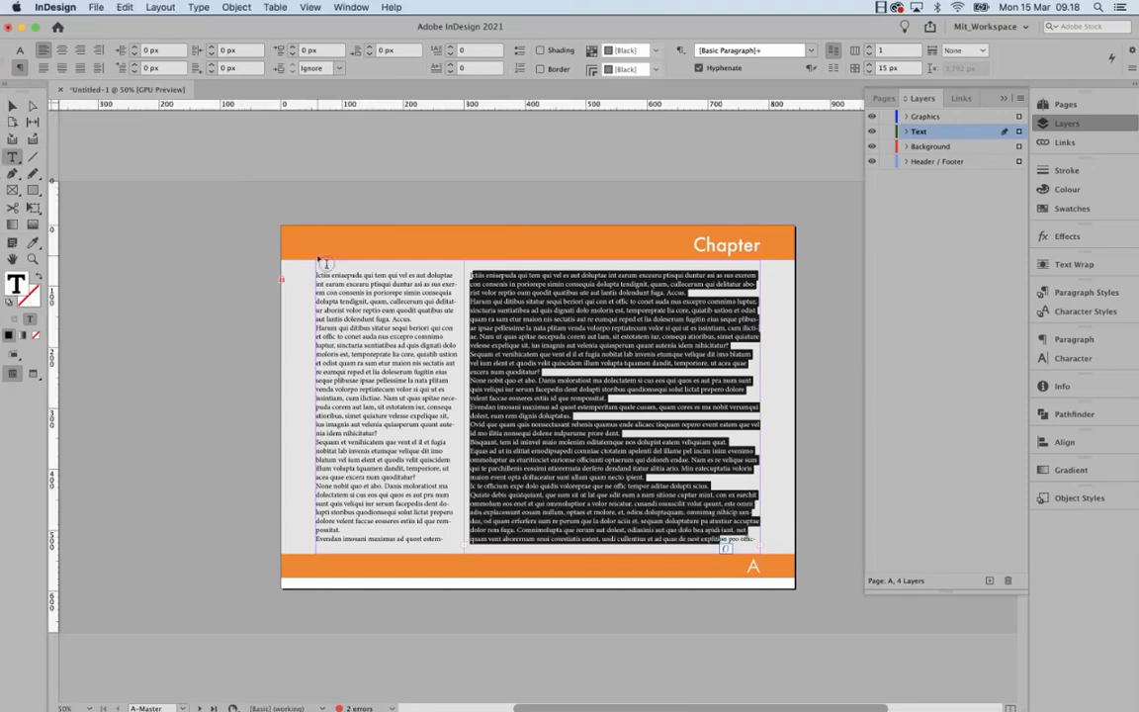
pyautogui.click(547, 369)
pyautogui.press('super+a')
pyautogui.press('BackSpace')
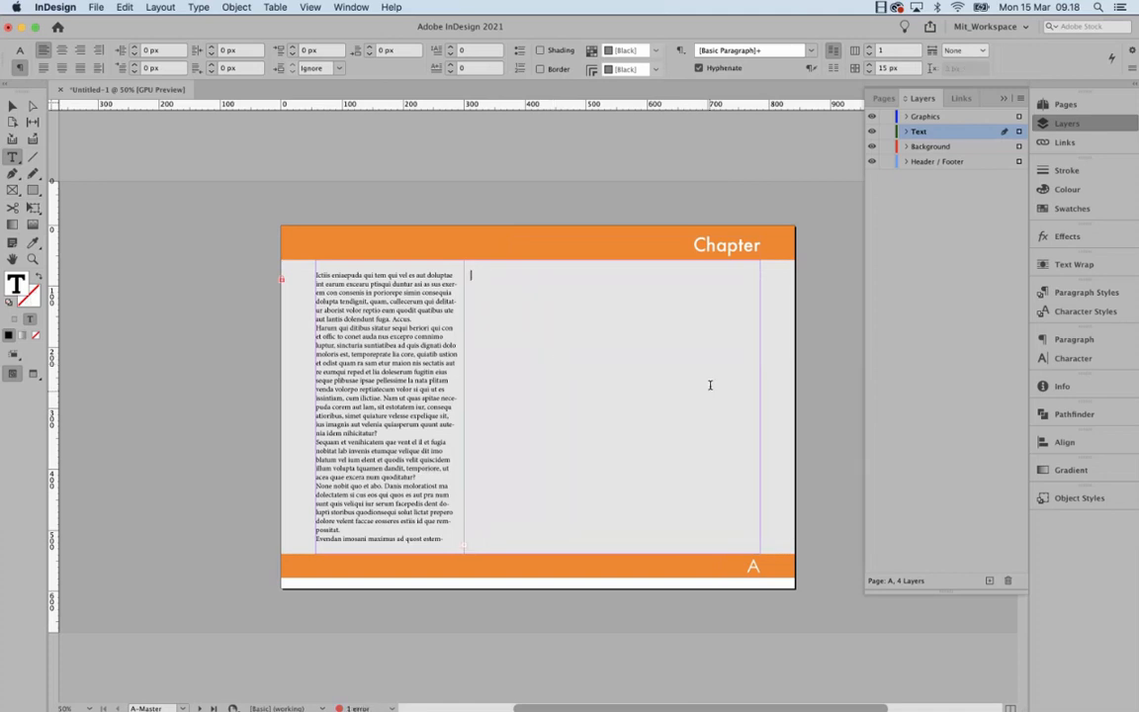
# - Adjust the left inset spacing of the emptied wide text frame in its Text Frame Options
pyautogui.press('super+b')
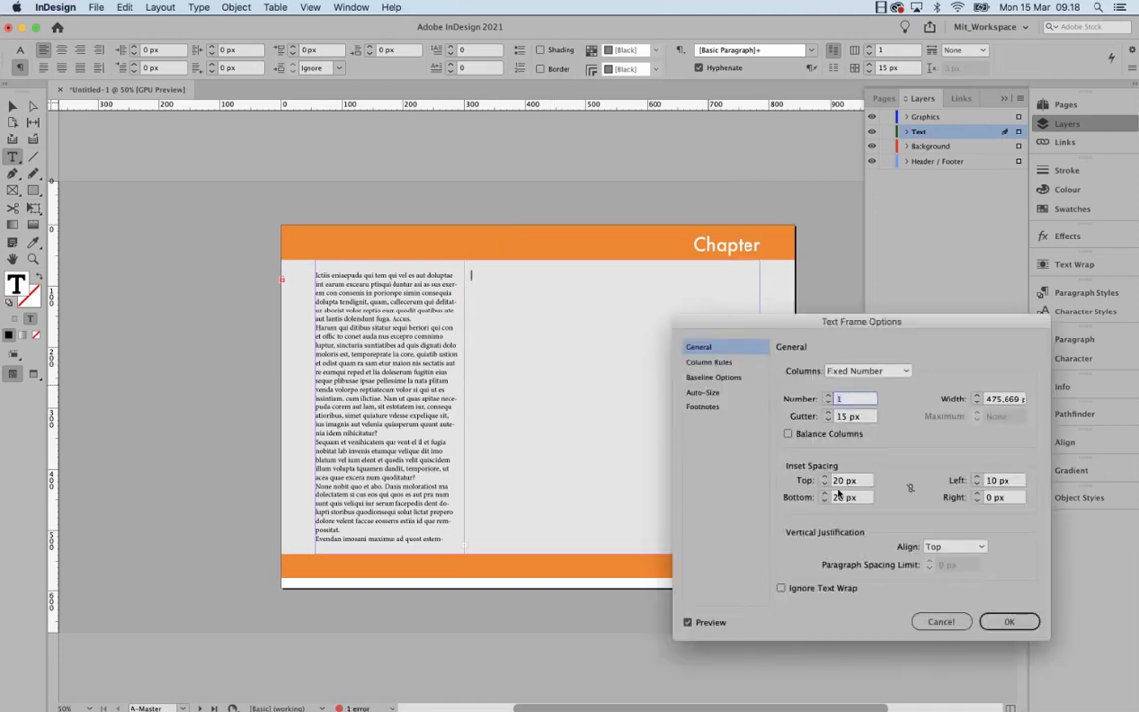
pyautogui.click(1009, 481)
pyautogui.click(1009, 621)
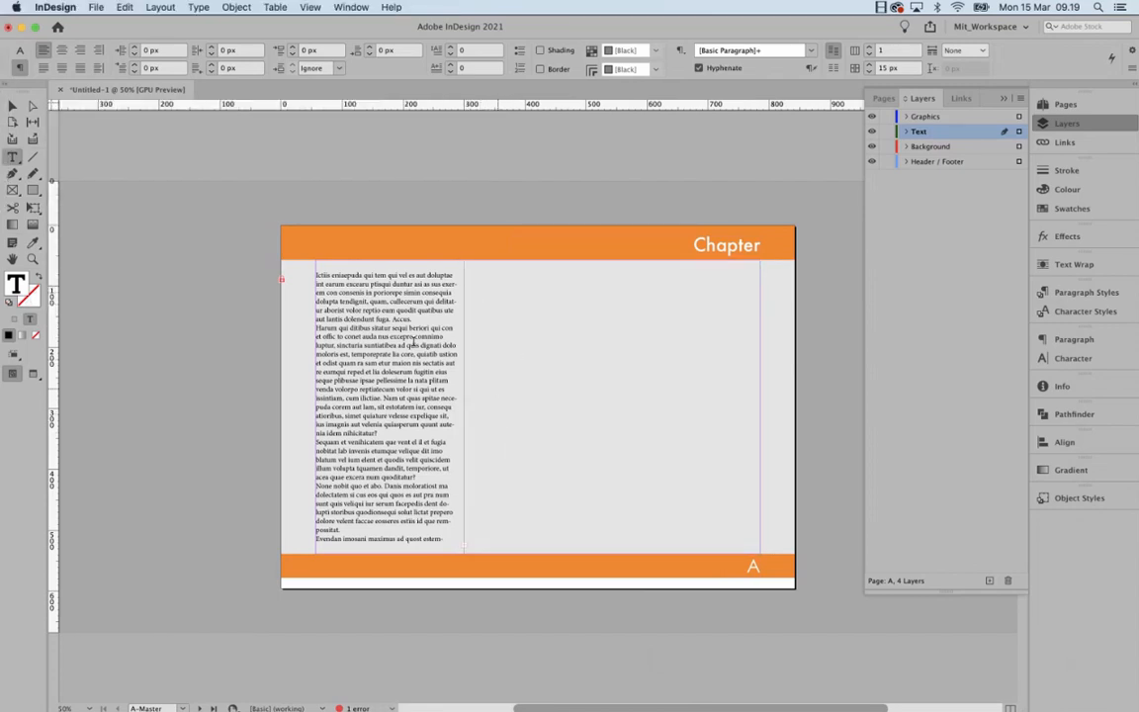
# - Convert the empty wide text frame into a graphic frame by changing its content type to Graphic
pyautogui.click(12, 106)
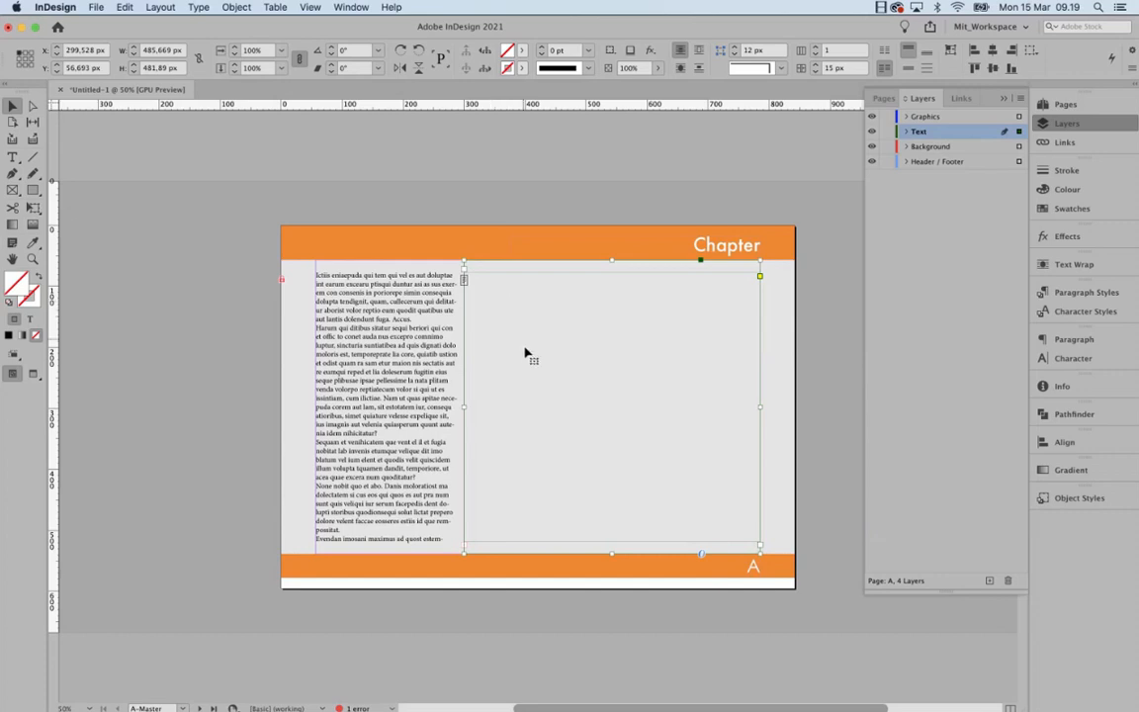
pyautogui.rightClick(542, 370)
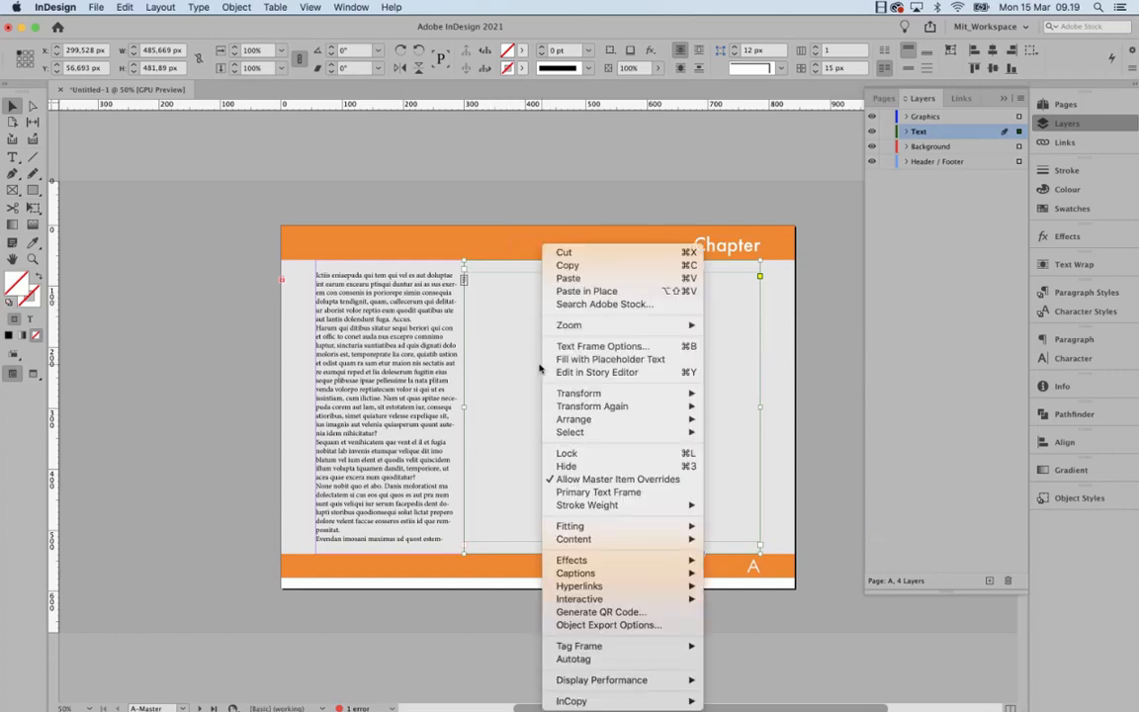
pyautogui.moveTo(692, 540)
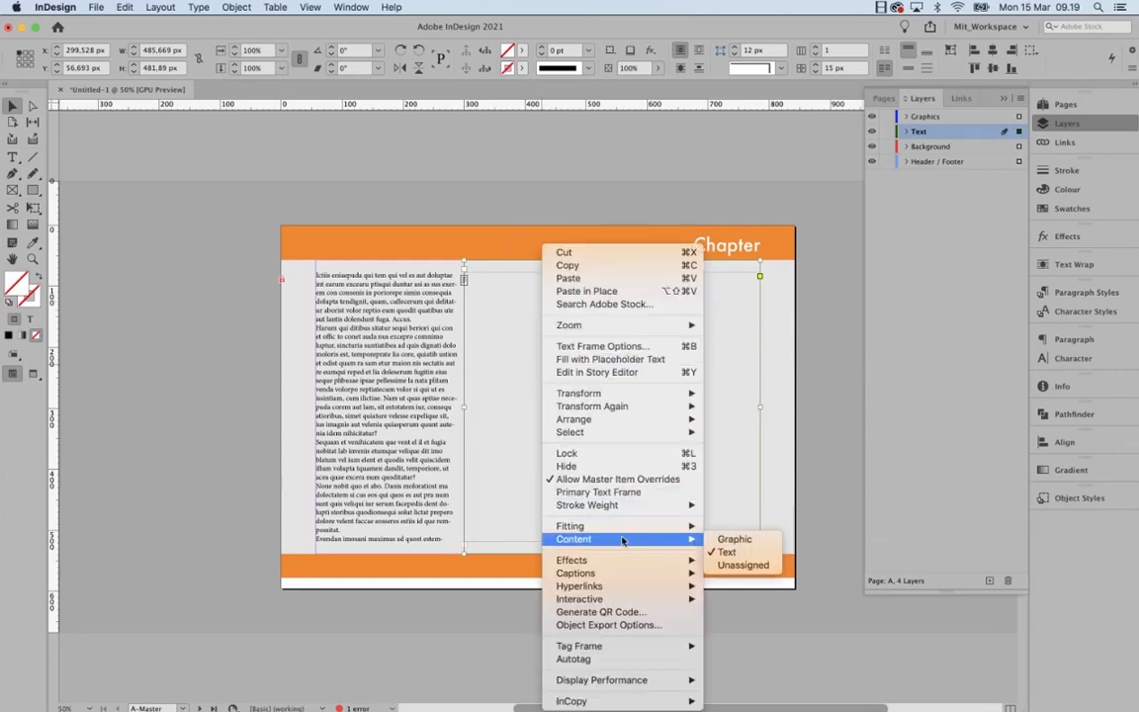
pyautogui.click(738, 541)
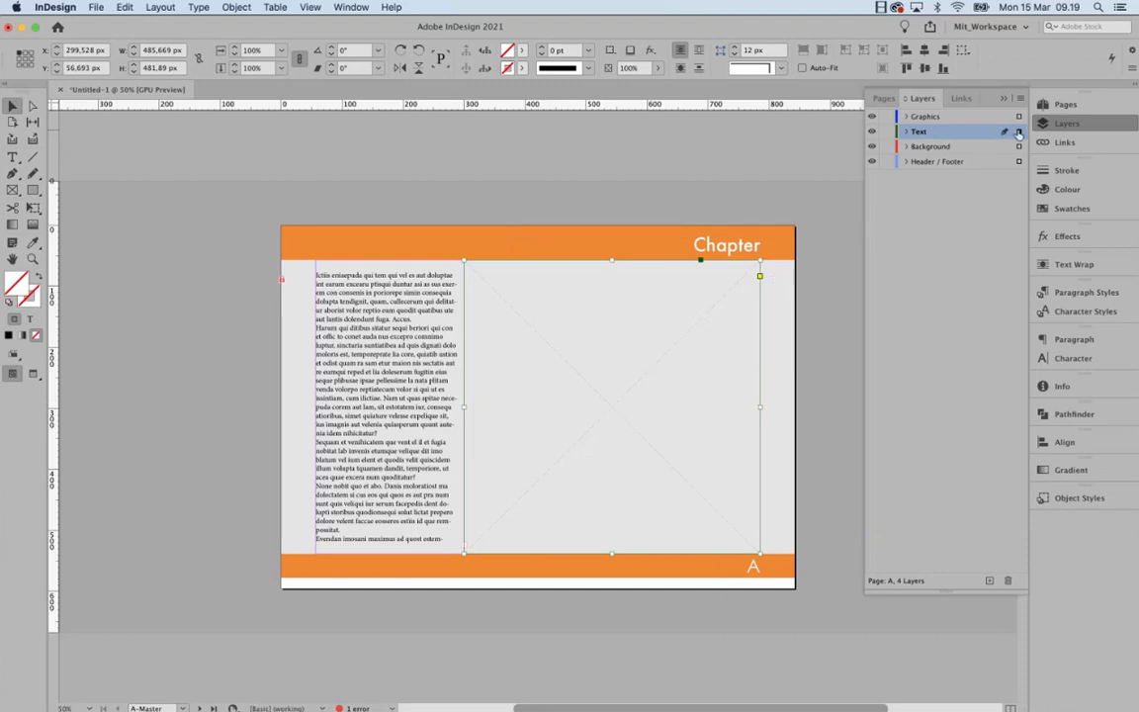
# - Move the wide graphic frame from the Text layer to the Graphics layer and try scaling it to half its width and height
pyautogui.moveTo(1019, 131); pyautogui.dragTo(1020, 116)
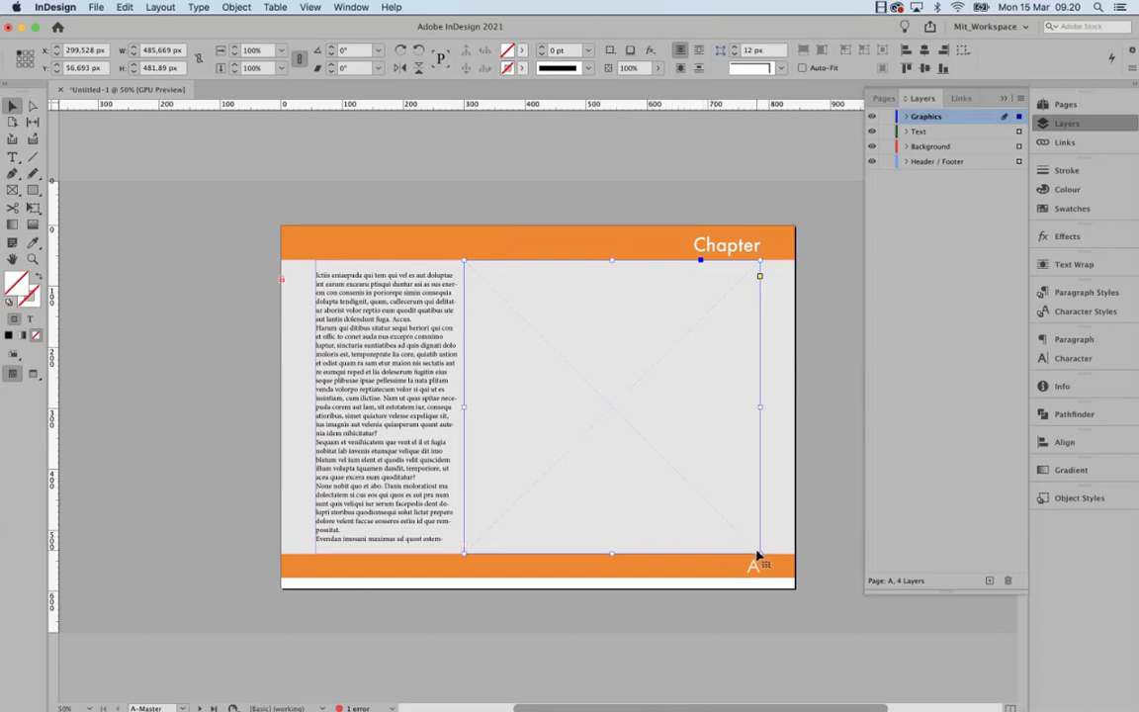
pyautogui.moveTo(757, 551); pyautogui.dragTo(613, 409)
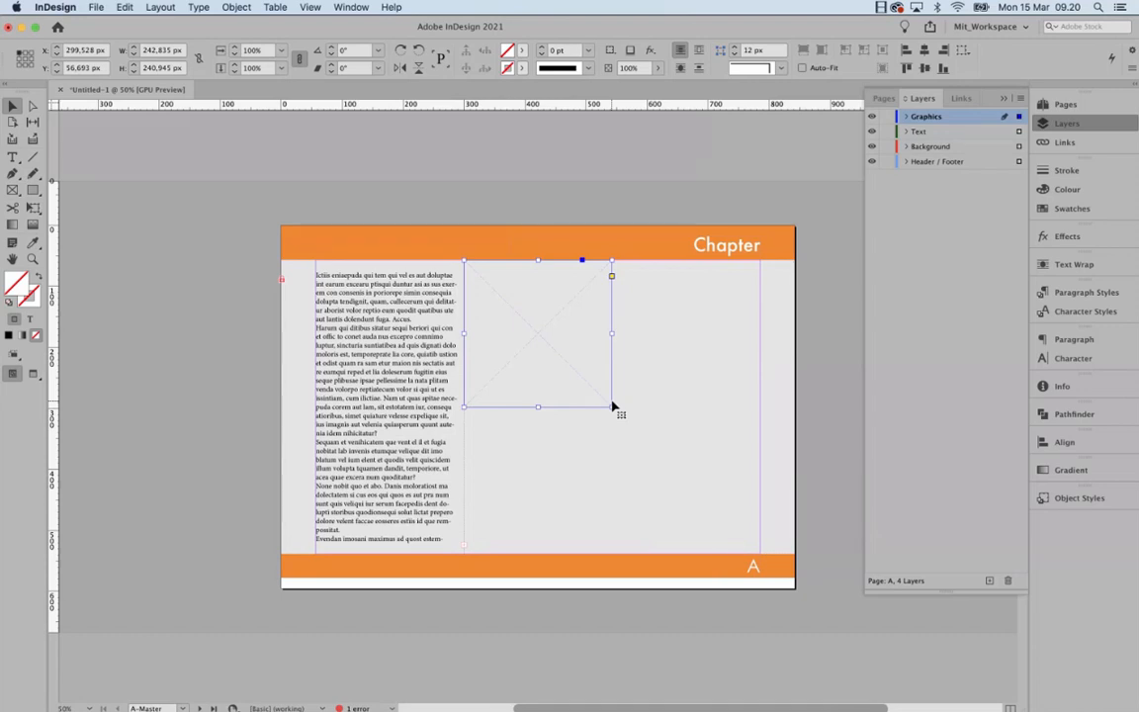
pyautogui.press('super+z')
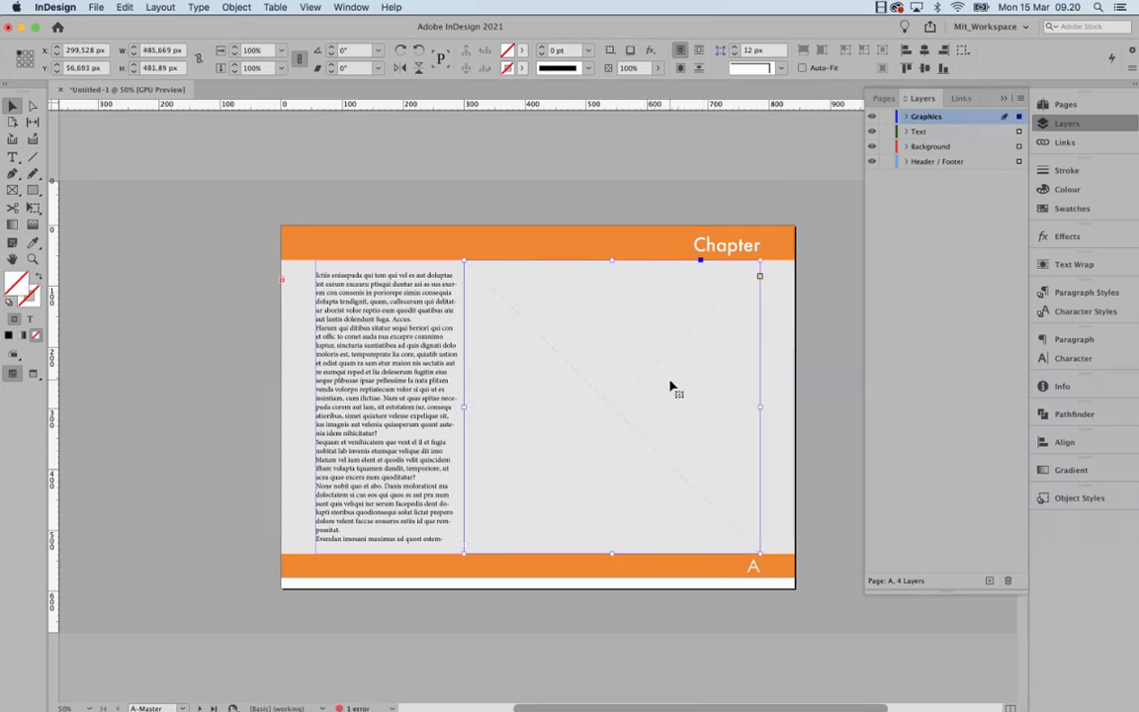
# - Delete the single wide graphic frame from the A-Master page
pyautogui.moveTo(565, 368); pyautogui.dragTo(641, 375)
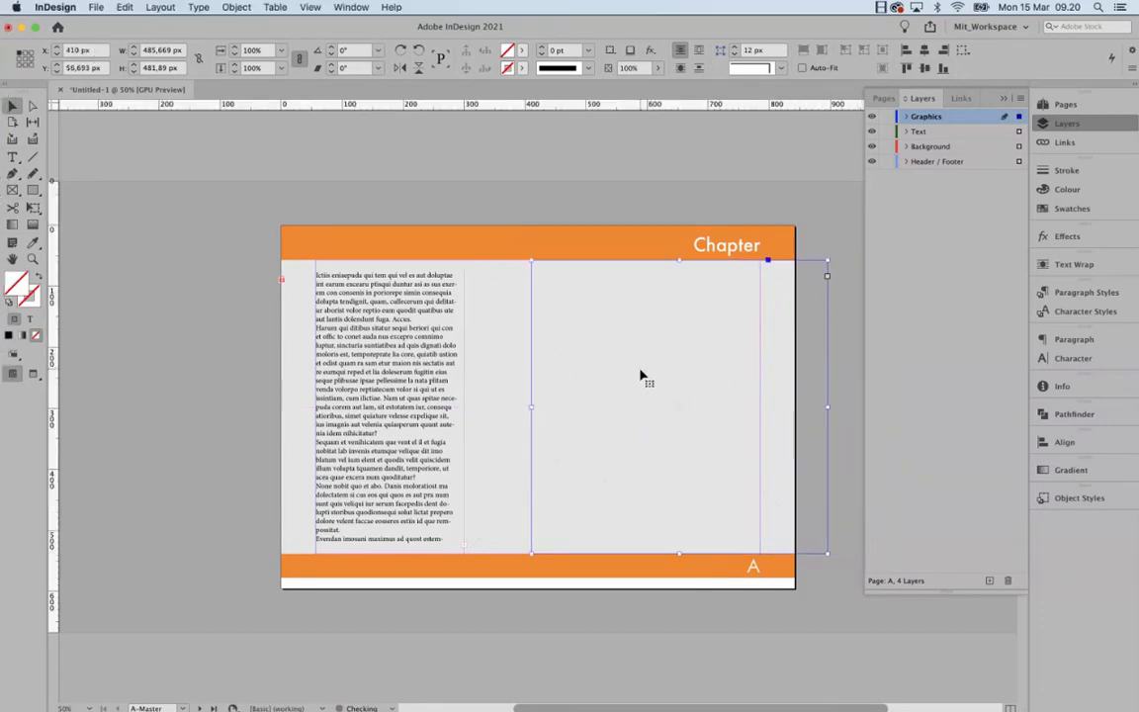
pyautogui.click(643, 375)
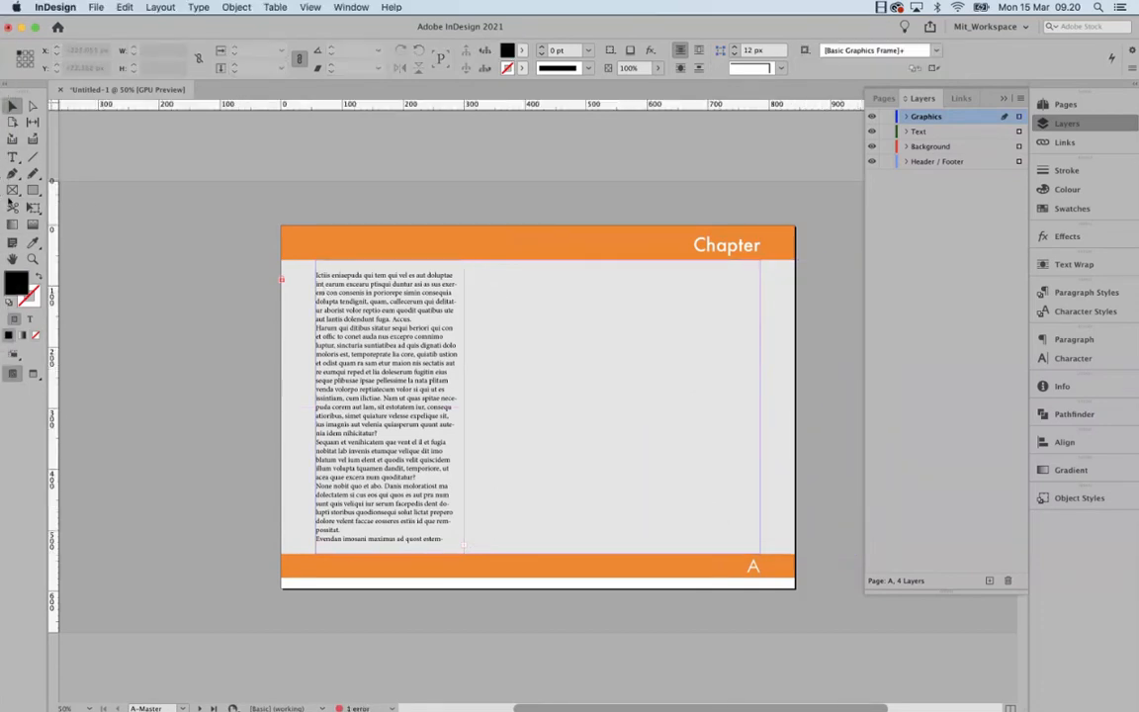
# - Try a two-by-two grid of graphic frames with gutters beside the text column, about 486 by 482 px overall, and delete it
pyautogui.click(11, 190)
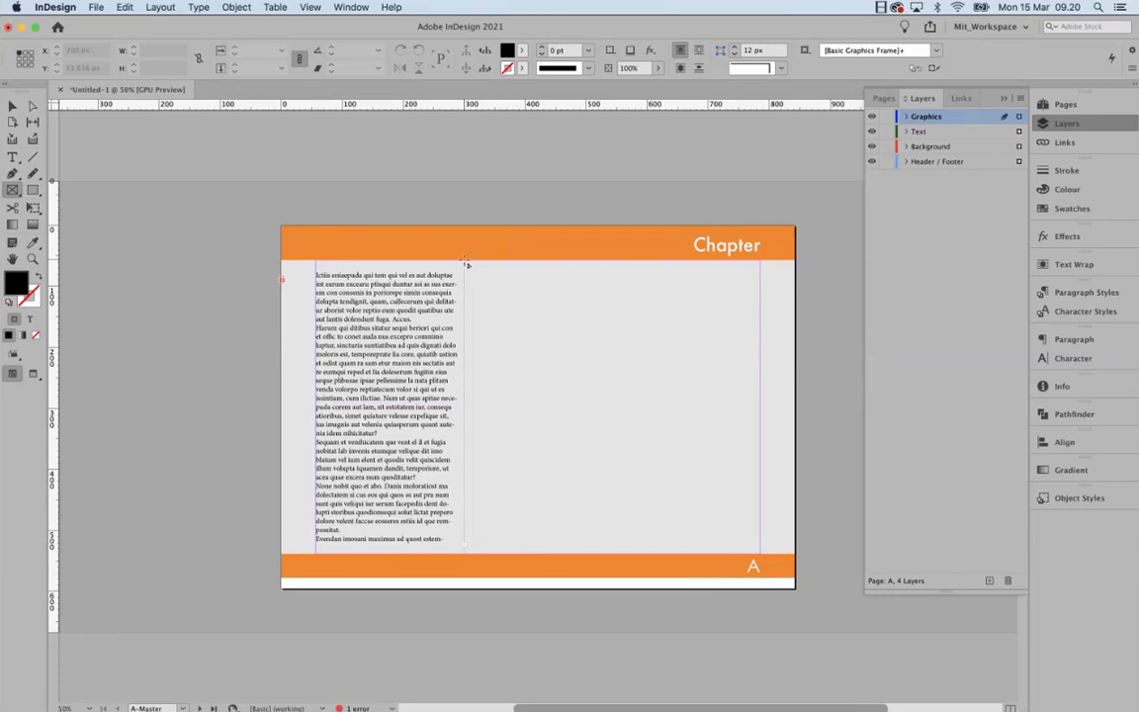
pyautogui.moveTo(465, 262)
pyautogui.mouseDown()
pyautogui.moveTo(670, 438)
pyautogui.moveTo(714, 459)
pyautogui.moveTo(747, 506)
pyautogui.moveTo(758, 557)
pyautogui.mouseUp()
pyautogui.press('Up')
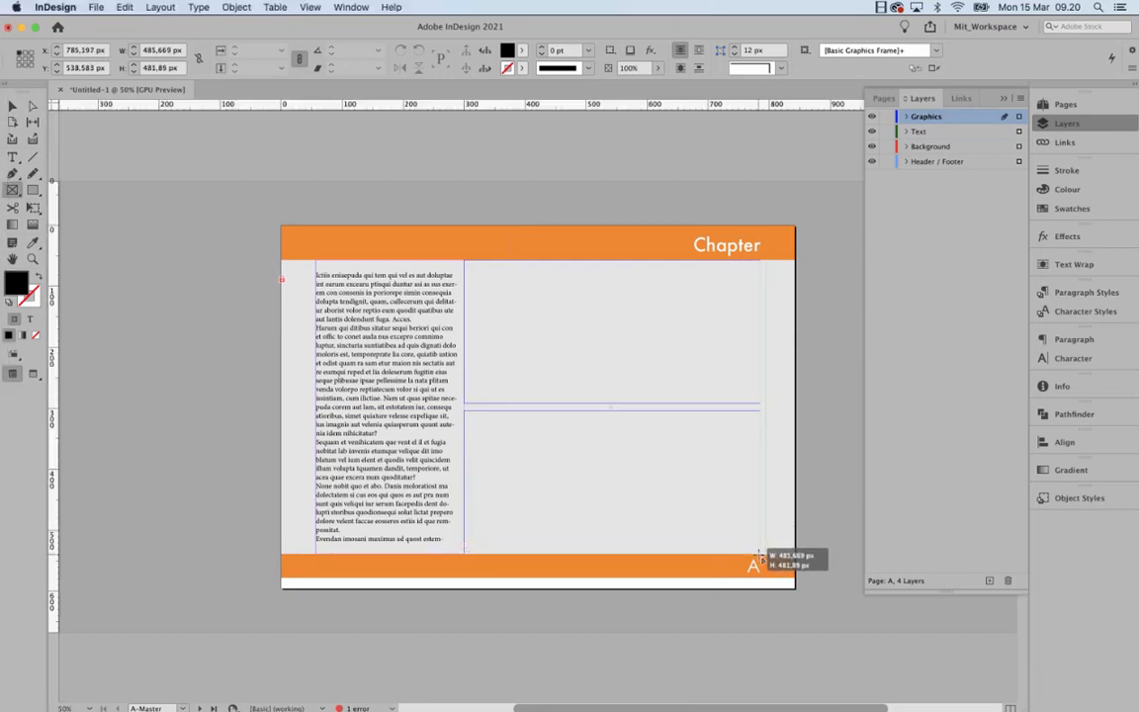
pyautogui.moveTo(758, 557); pyautogui.dragTo(758, 556)
pyautogui.press('Right')
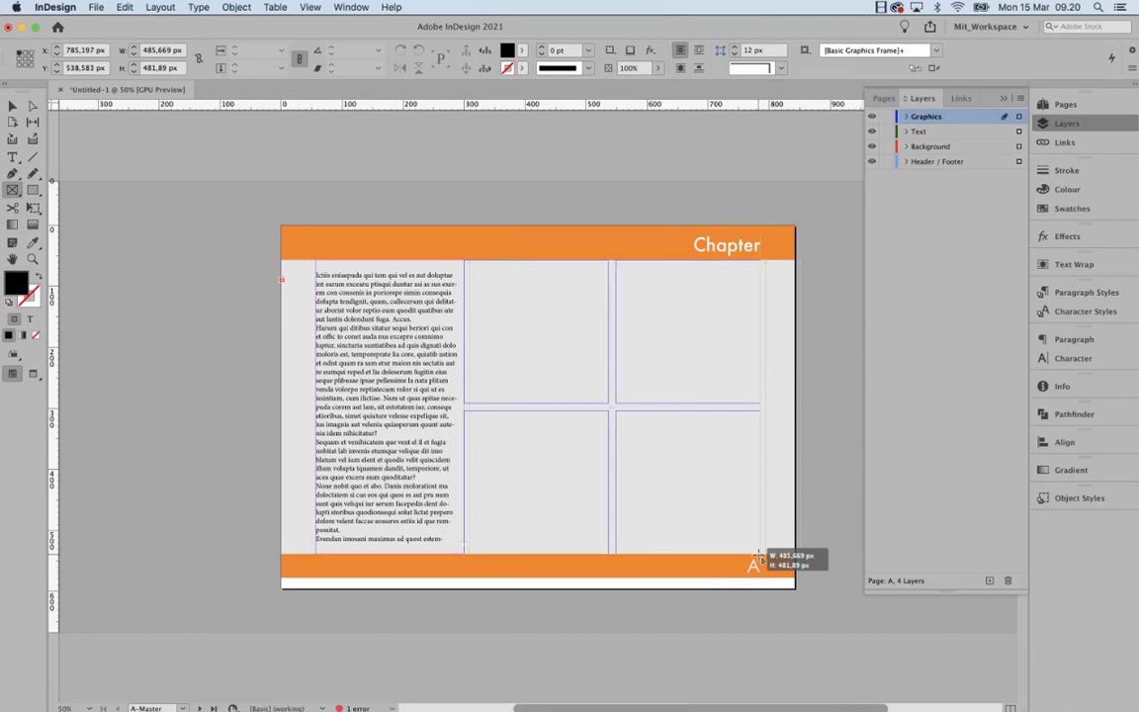
pyautogui.moveTo(759, 559); pyautogui.dragTo(763, 559)
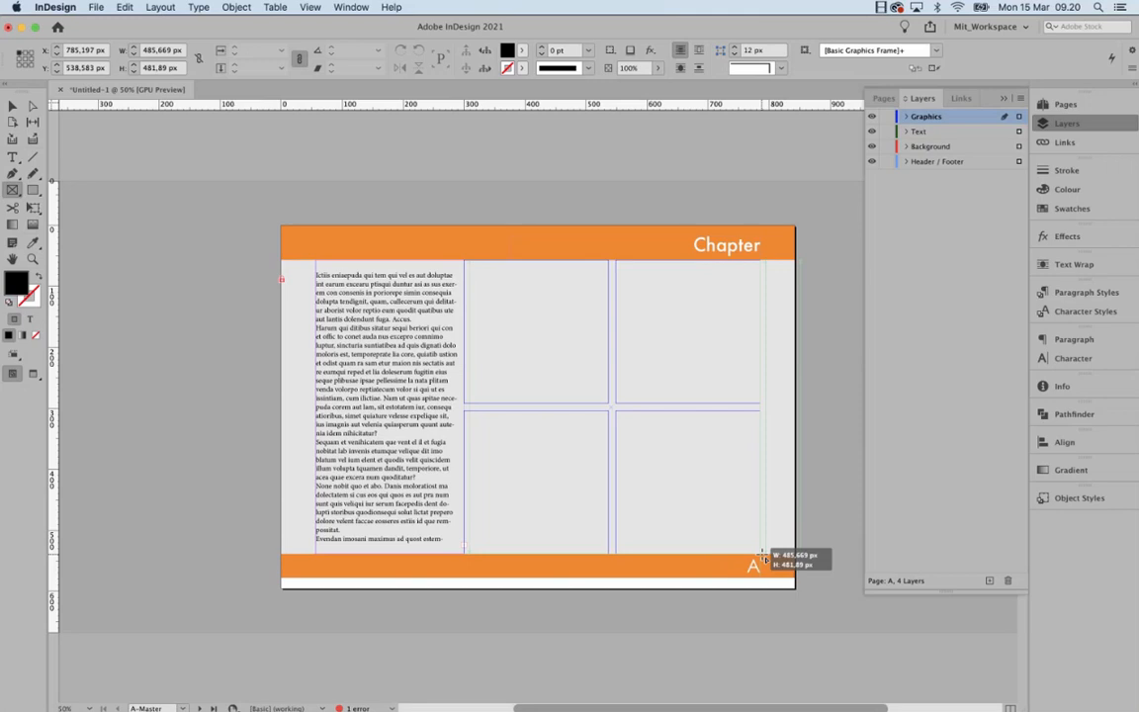
pyautogui.moveTo(764, 559); pyautogui.dragTo(763, 559)
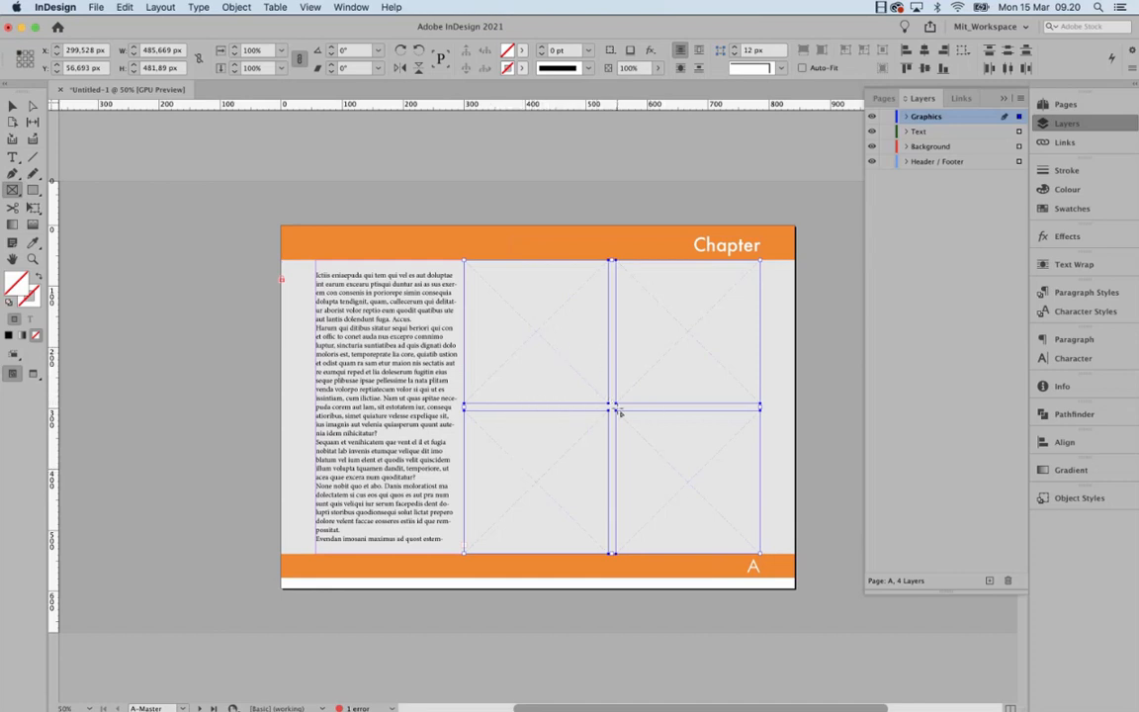
pyautogui.press('Delete')
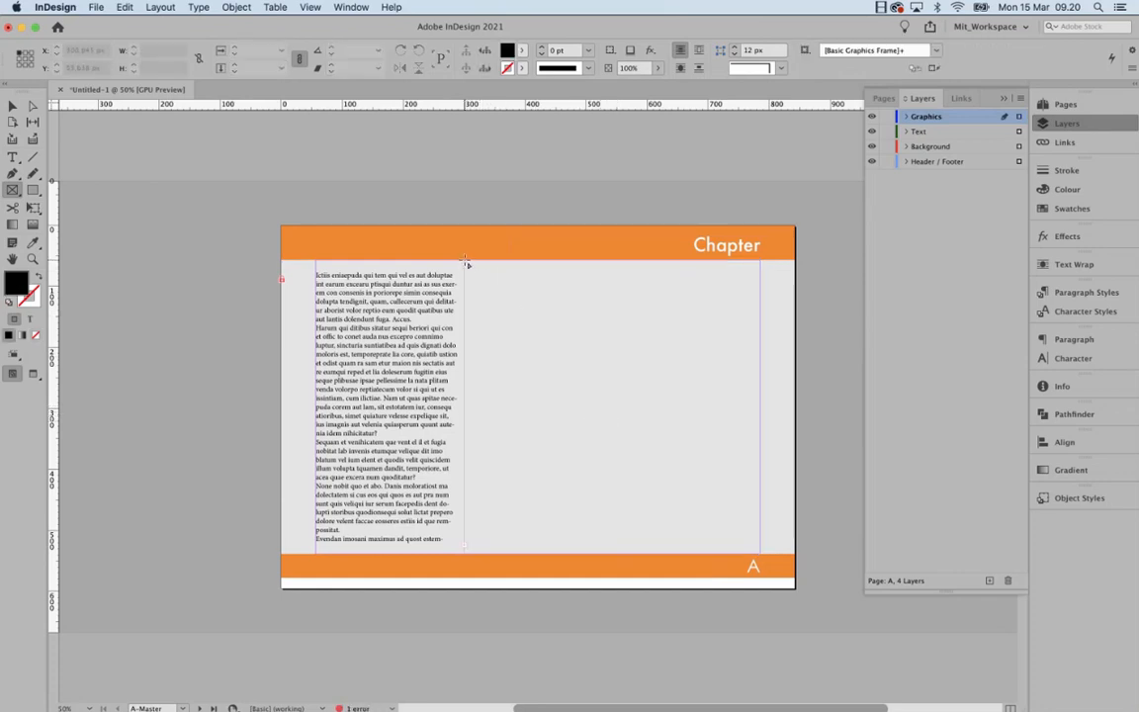
# - Draw a two-by-two grid of graphic frames without gutters beside the text column, about 486 by 482 px overall, on the Graphics layer
pyautogui.moveTo(463, 260); pyautogui.dragTo(761, 553)
pyautogui.press('Up')
pyautogui.press('Right')
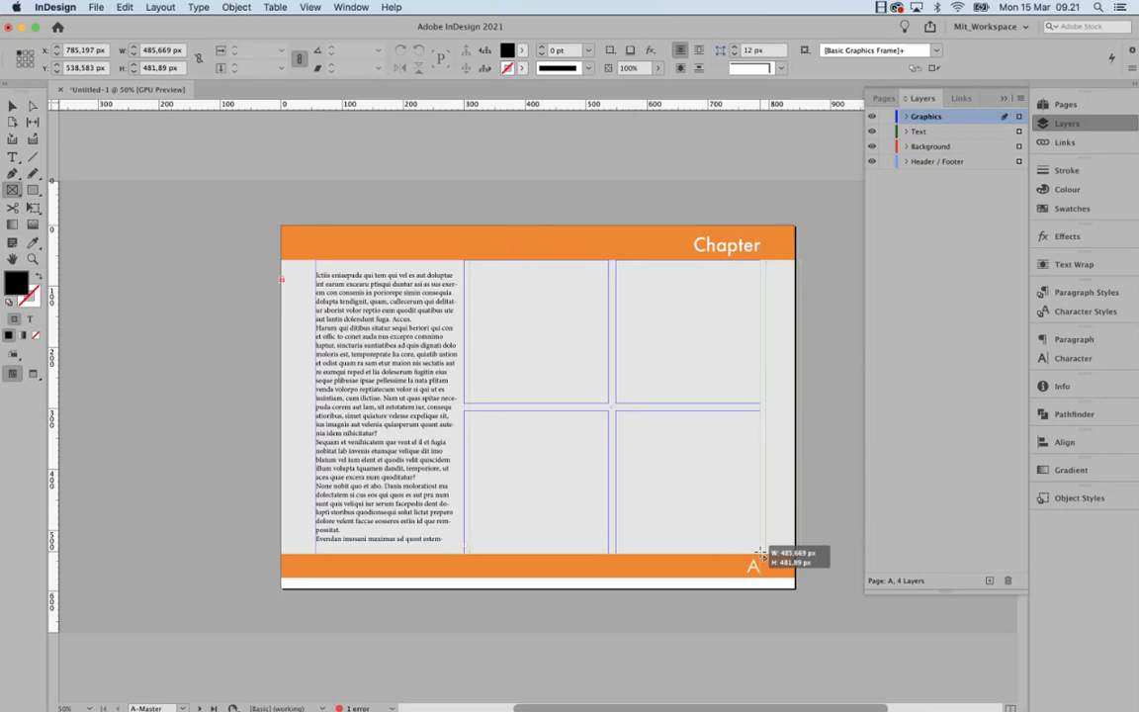
pyautogui.moveTo(761, 552); pyautogui.dragTo(761, 553)
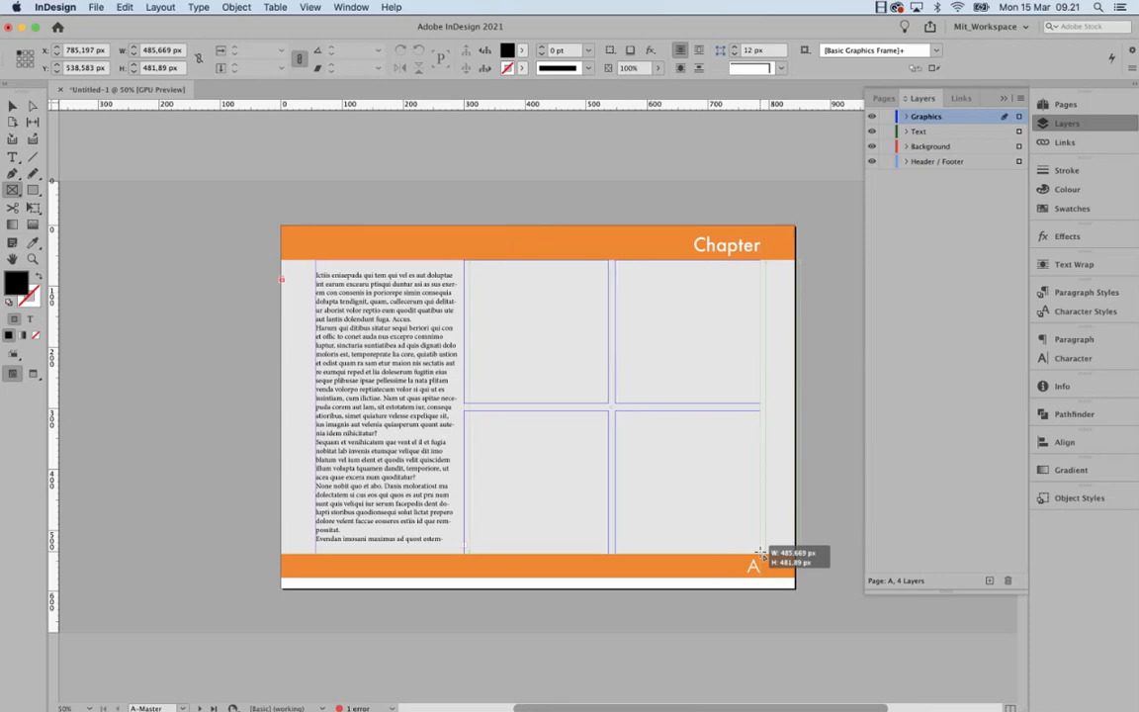
pyautogui.moveTo(762, 552); pyautogui.dragTo(761, 552)
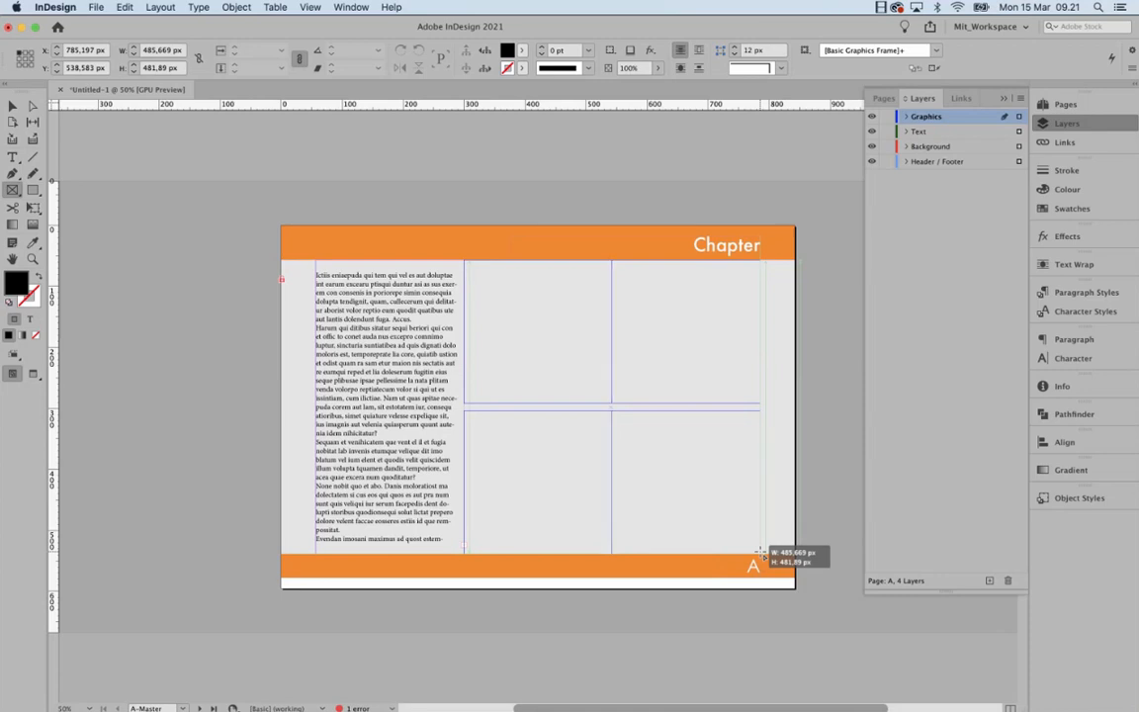
pyautogui.moveTo(761, 553); pyautogui.dragTo(761, 552)
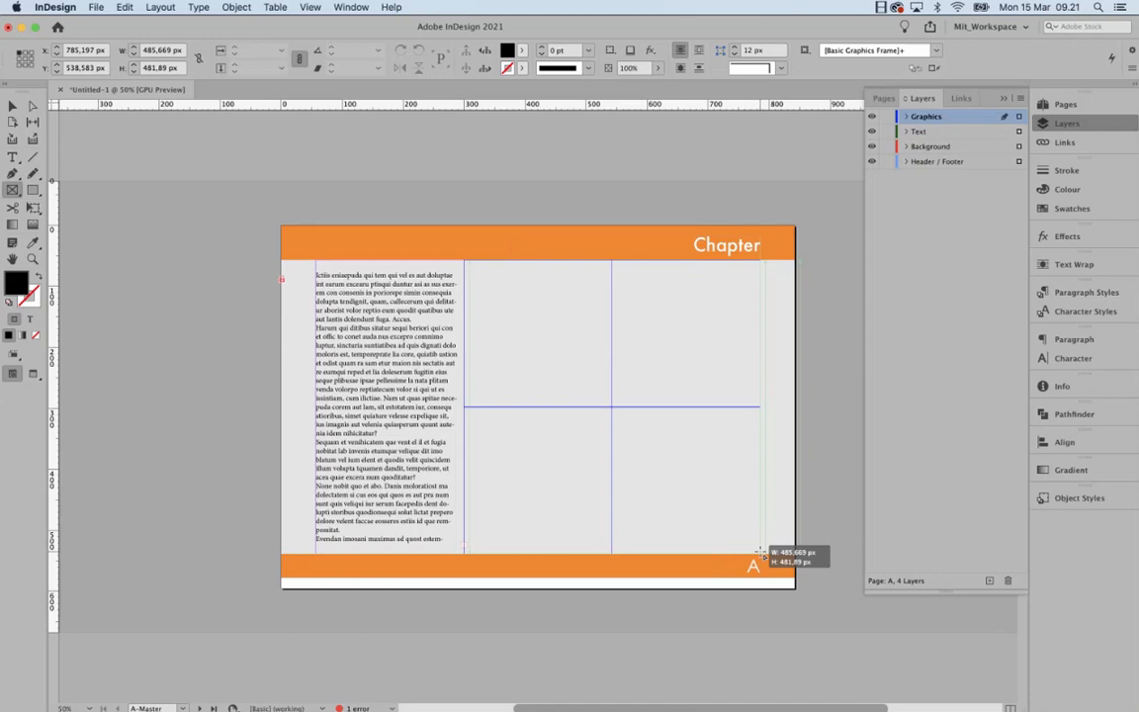
pyautogui.moveTo(759, 553); pyautogui.dragTo(760, 553)
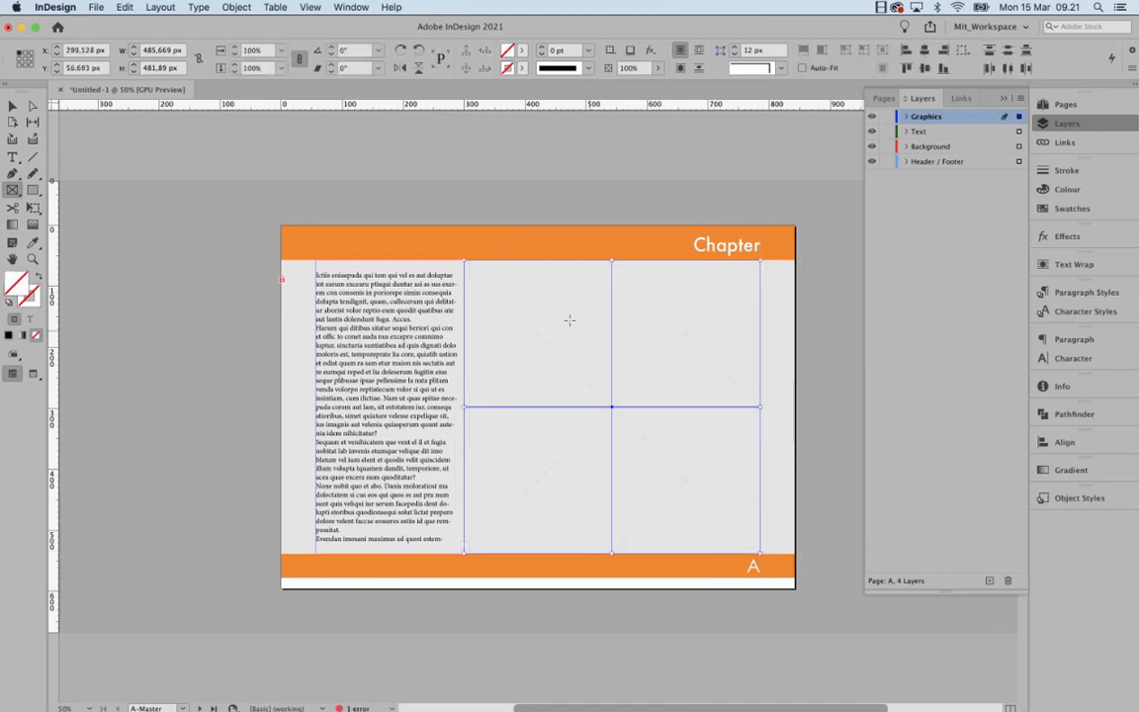
# - Set the frame fitting of all four graphic frames to Fit Content Proportionally, aligned from the centre, and deselect everything
pyautogui.click(12, 106)
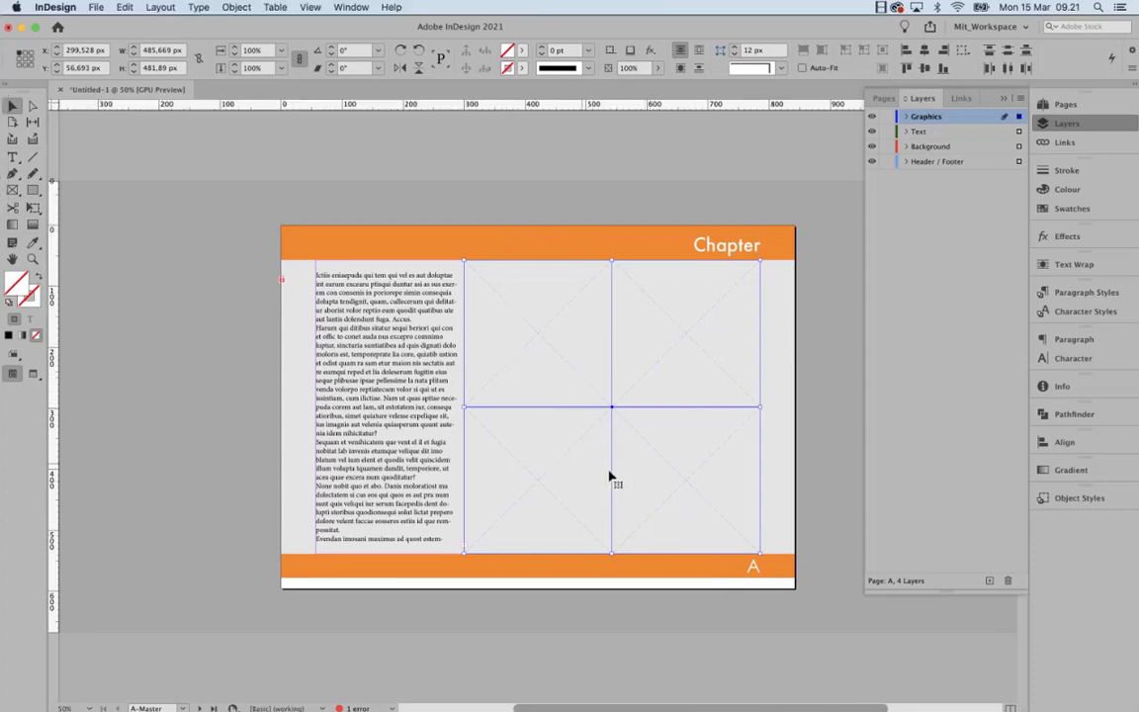
pyautogui.rightClick(577, 407)
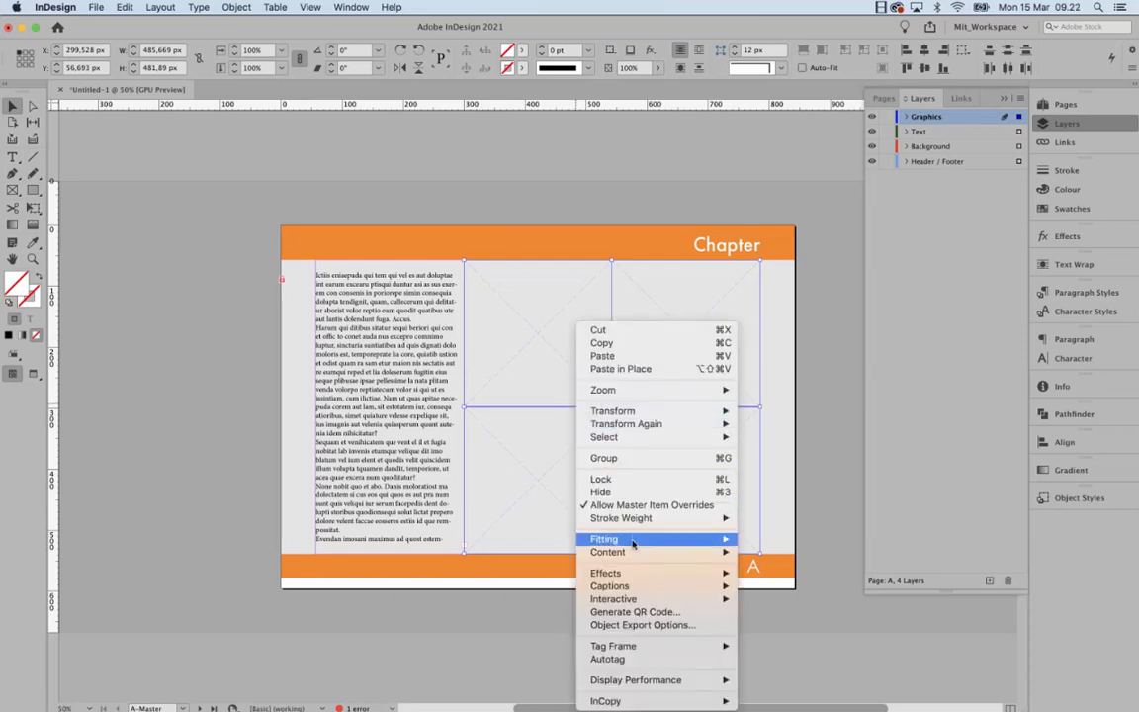
pyautogui.moveTo(638, 539)
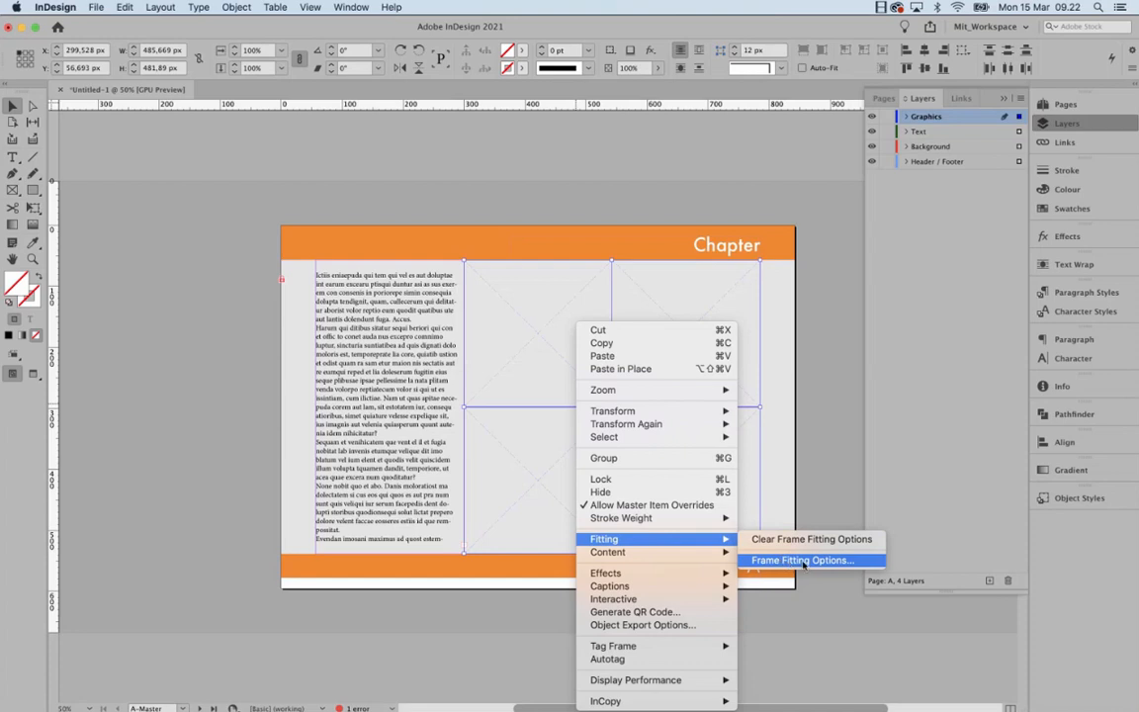
pyautogui.click(801, 561)
pyautogui.click(622, 315)
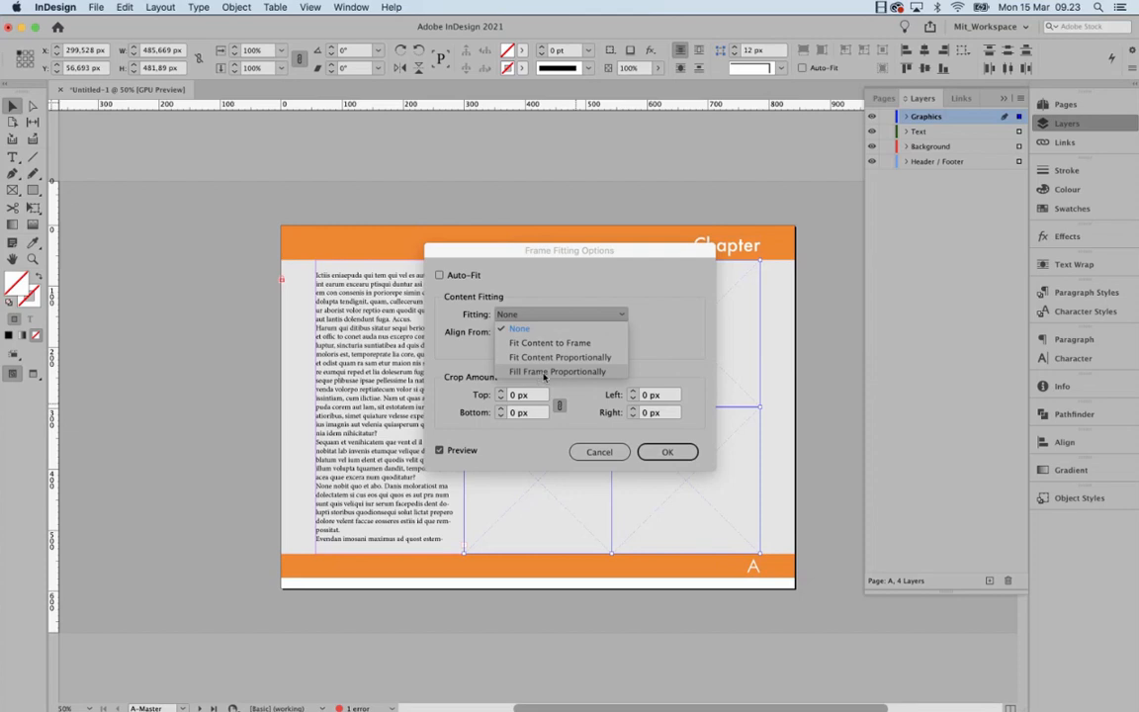
pyautogui.click(543, 373)
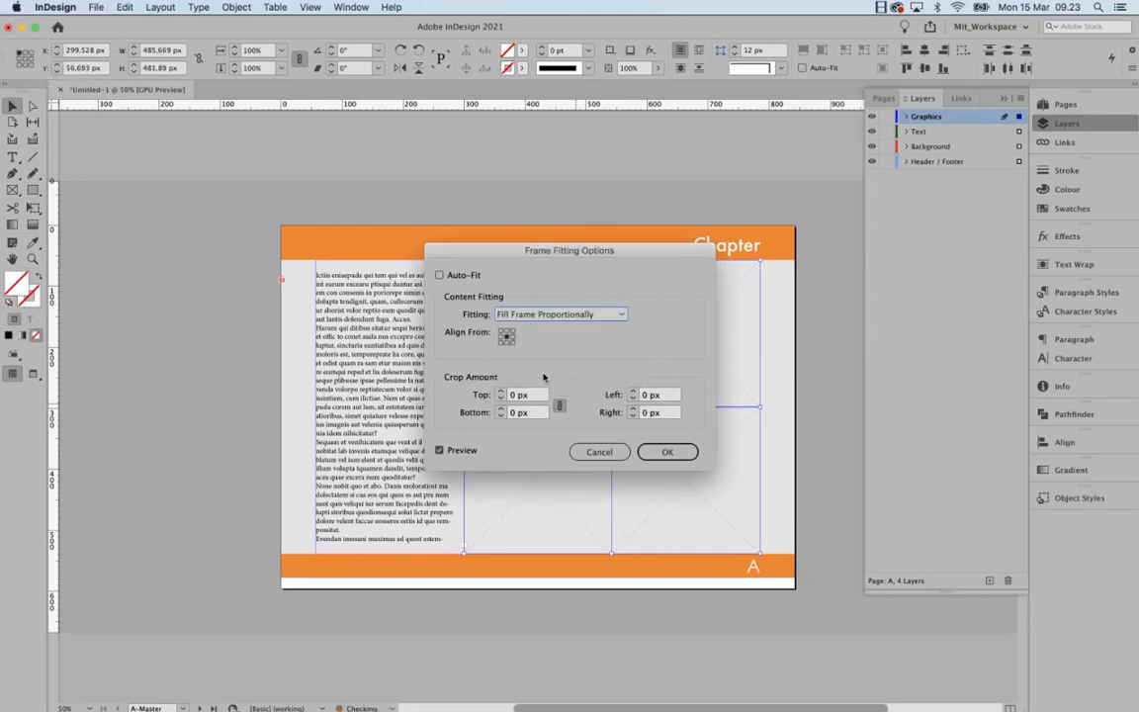
pyautogui.click(593, 314)
pyautogui.click(559, 357)
pyautogui.click(687, 451)
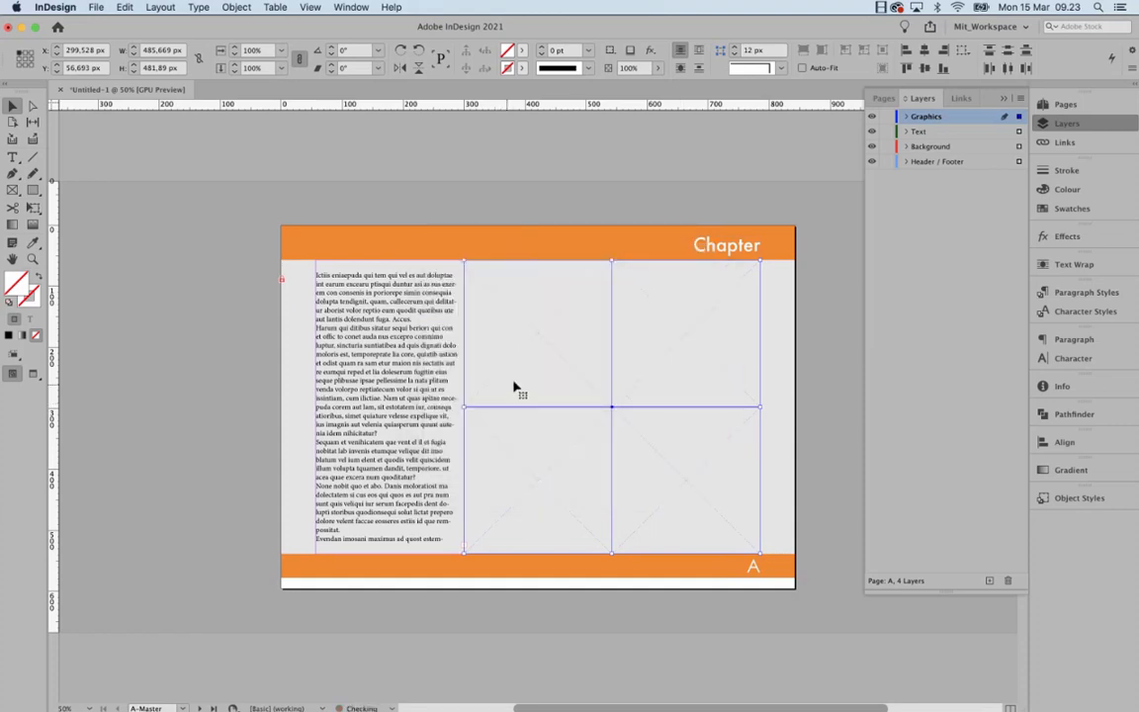
pyautogui.click(427, 292)
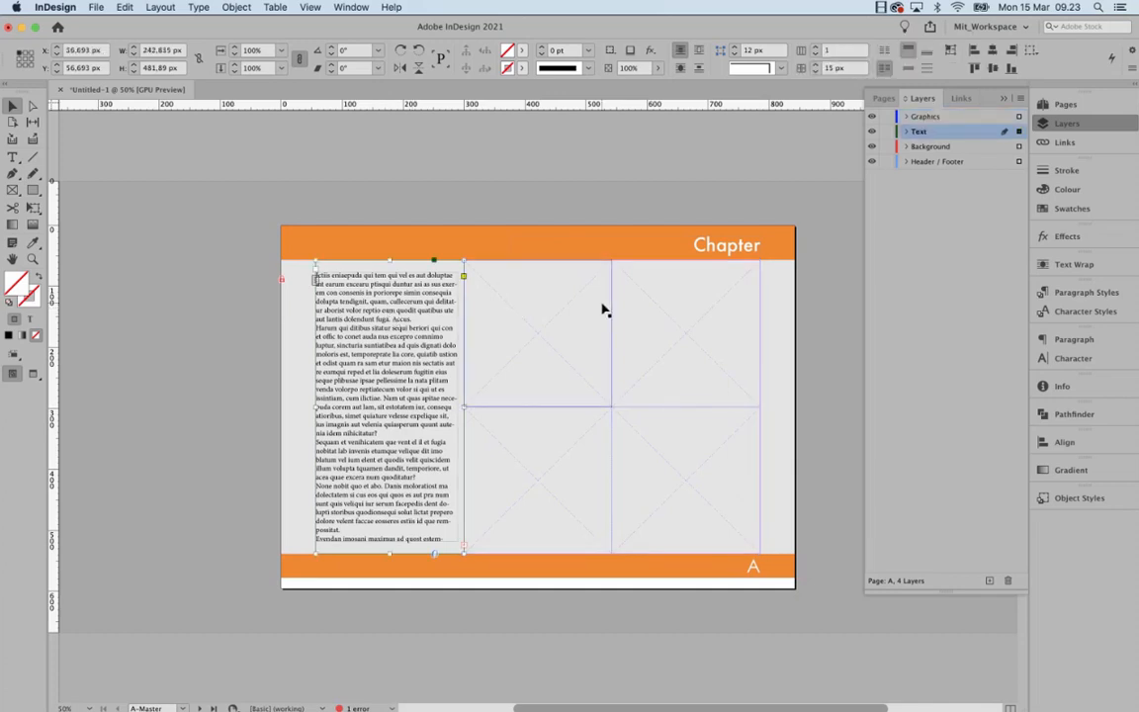
pyautogui.click(738, 210)
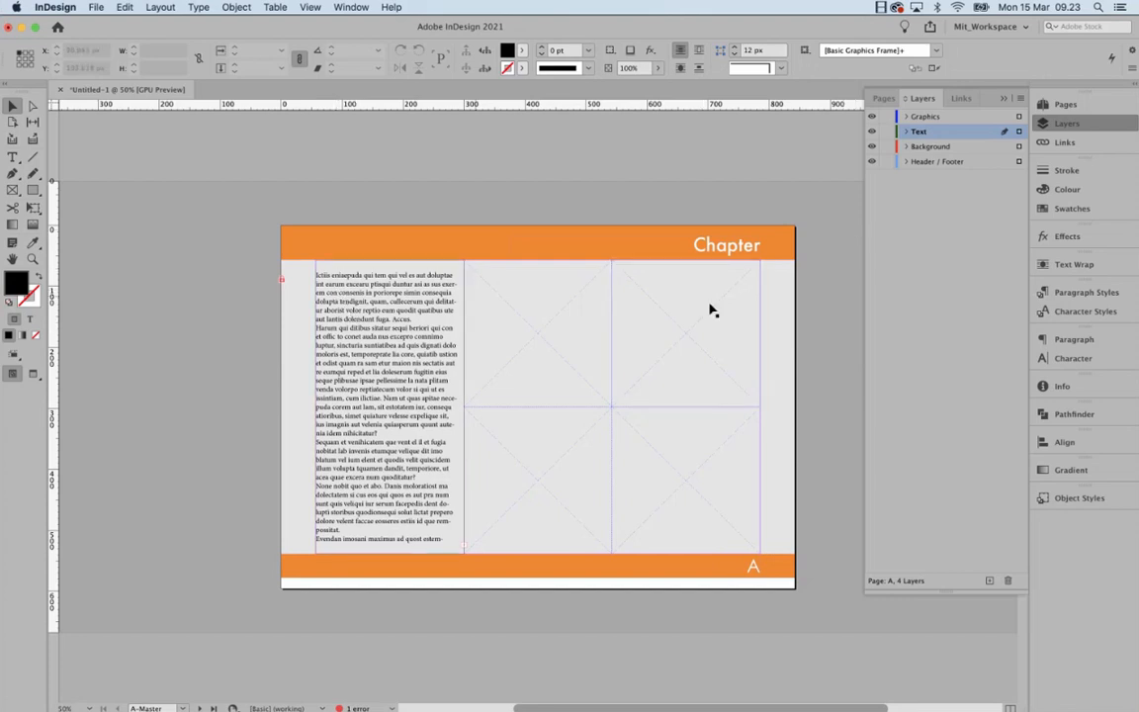
# - Show the paragraph styles and break the text column's opening words "Ictiis eniaepuda" onto their own heading line
pyautogui.click(1085, 292)
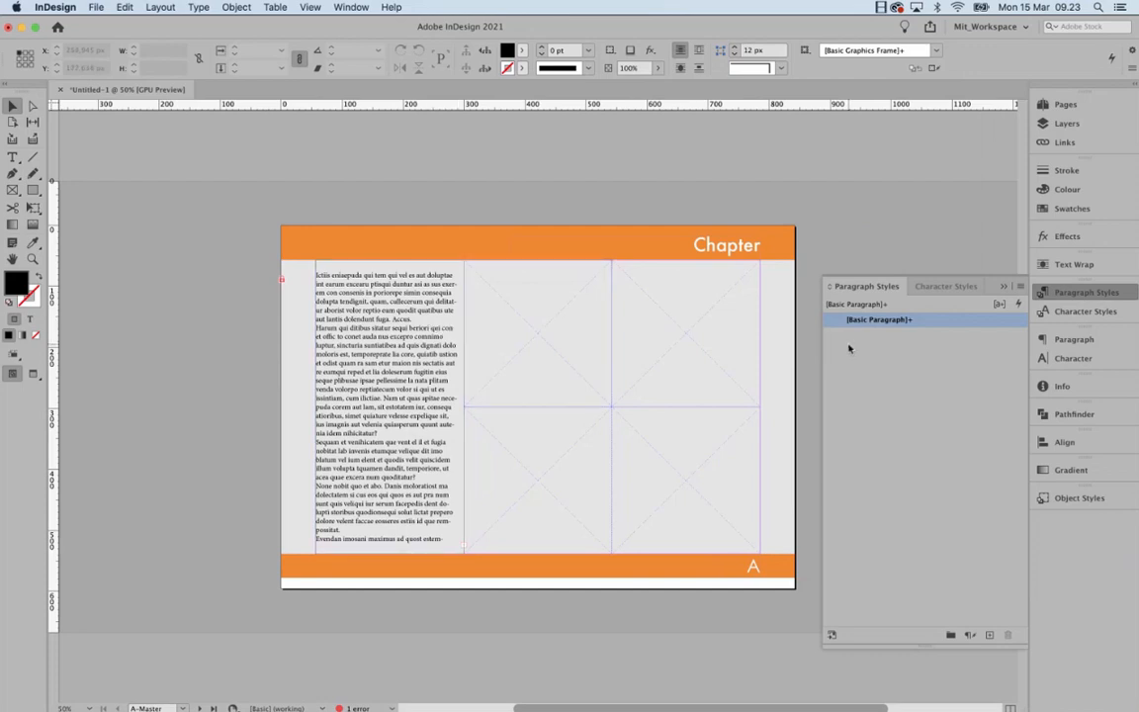
pyautogui.doubleClick(358, 296)
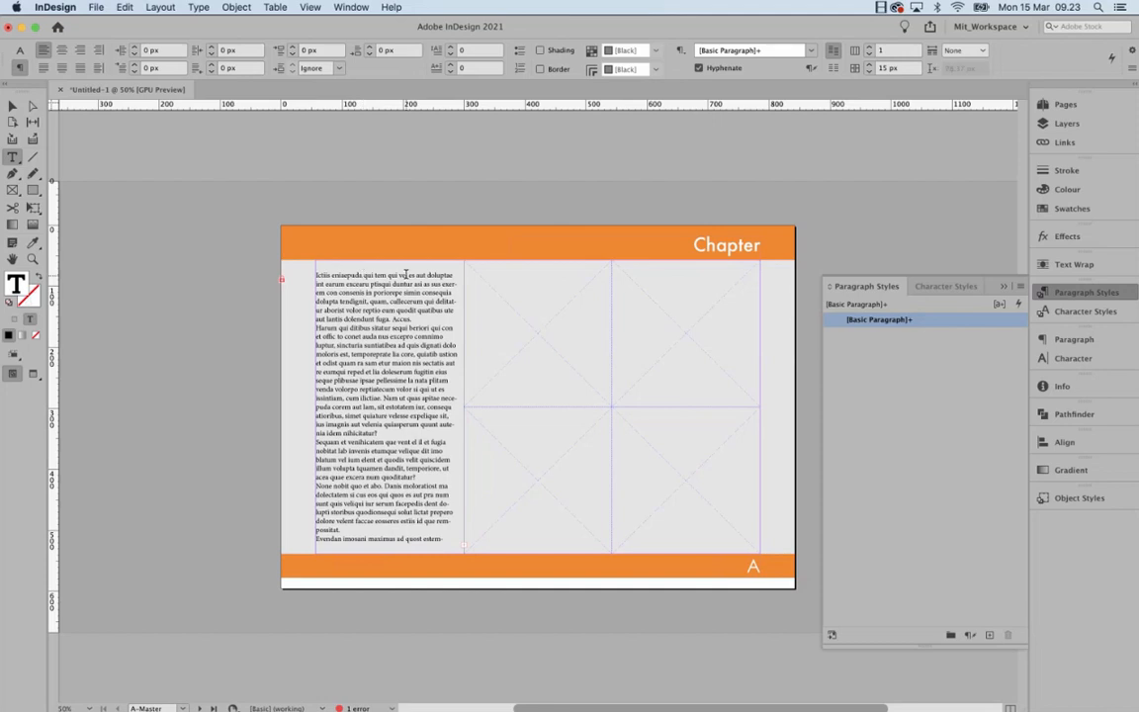
pyautogui.press('Return')
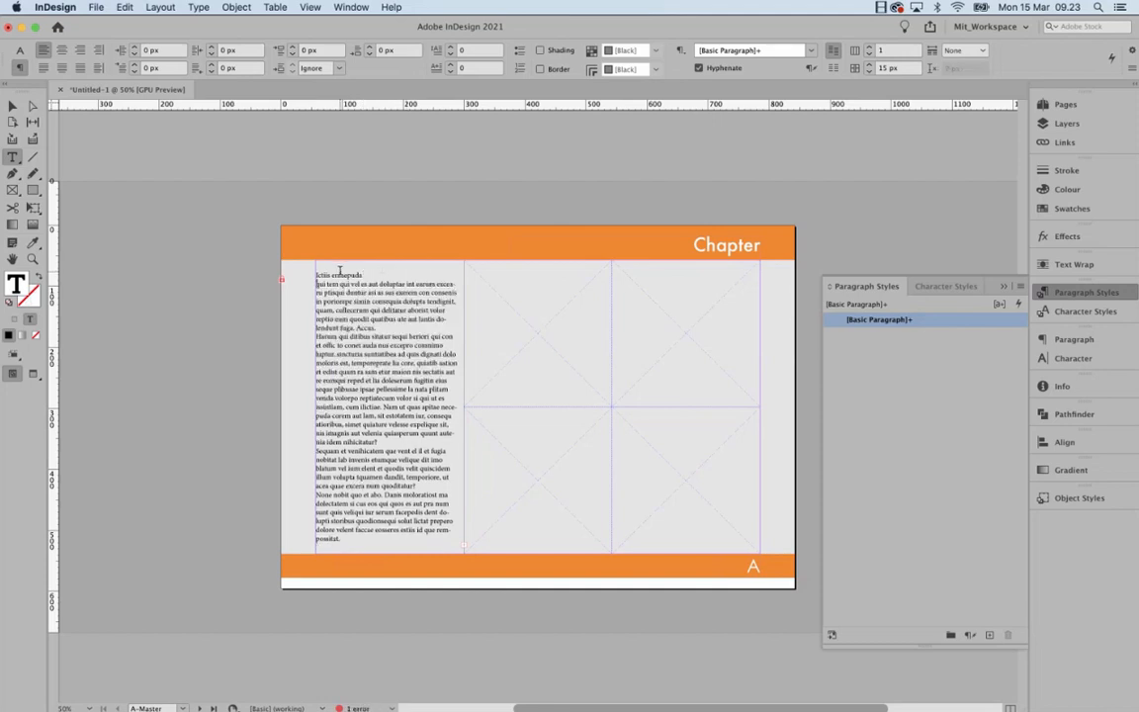
# - Set the heading line "Ictiis eniaepuda" in Futura Medium
pyautogui.tripleClick(341, 274)
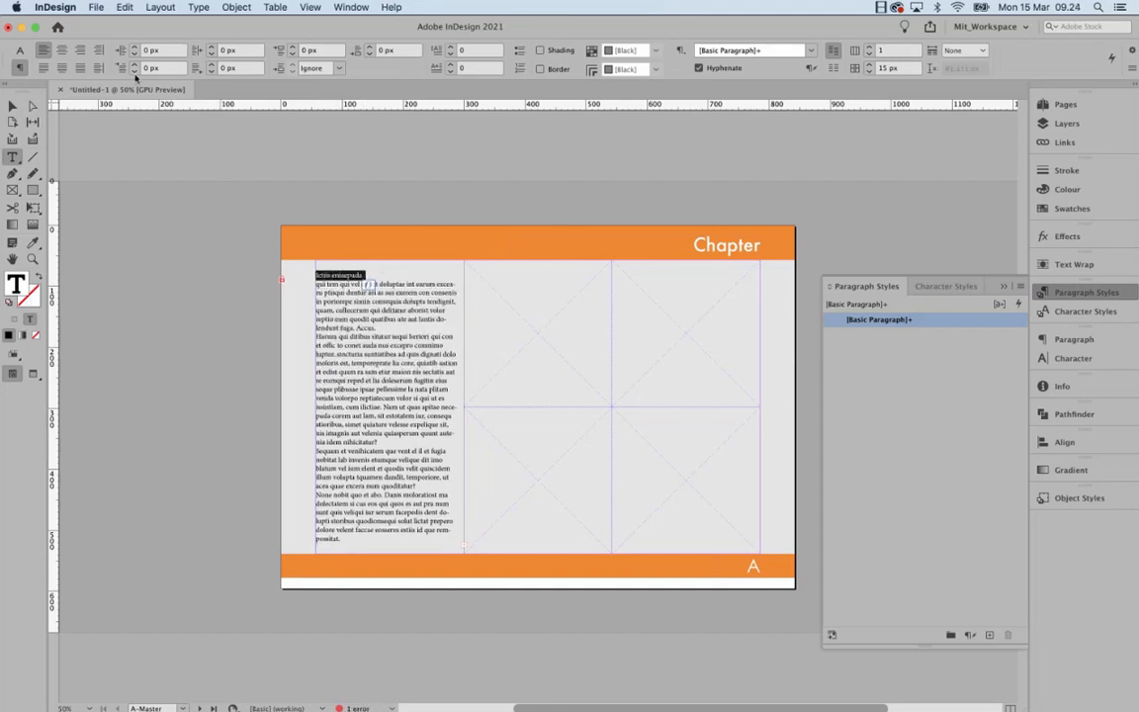
pyautogui.click(19, 50)
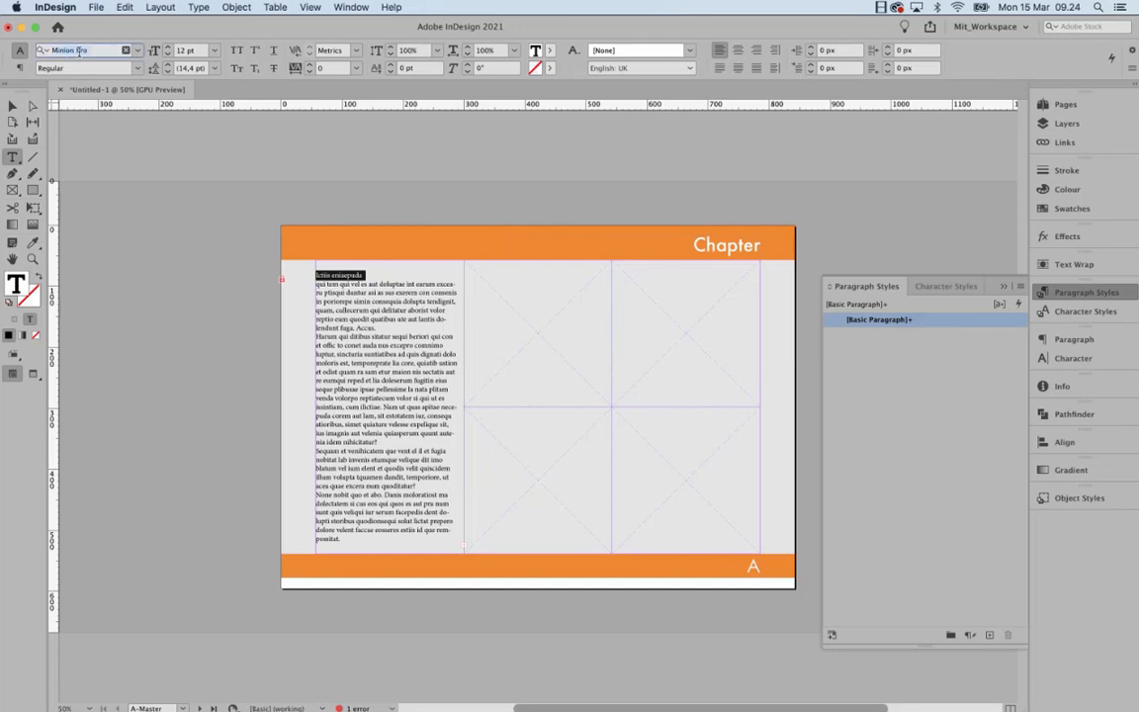
pyautogui.write('Futura')
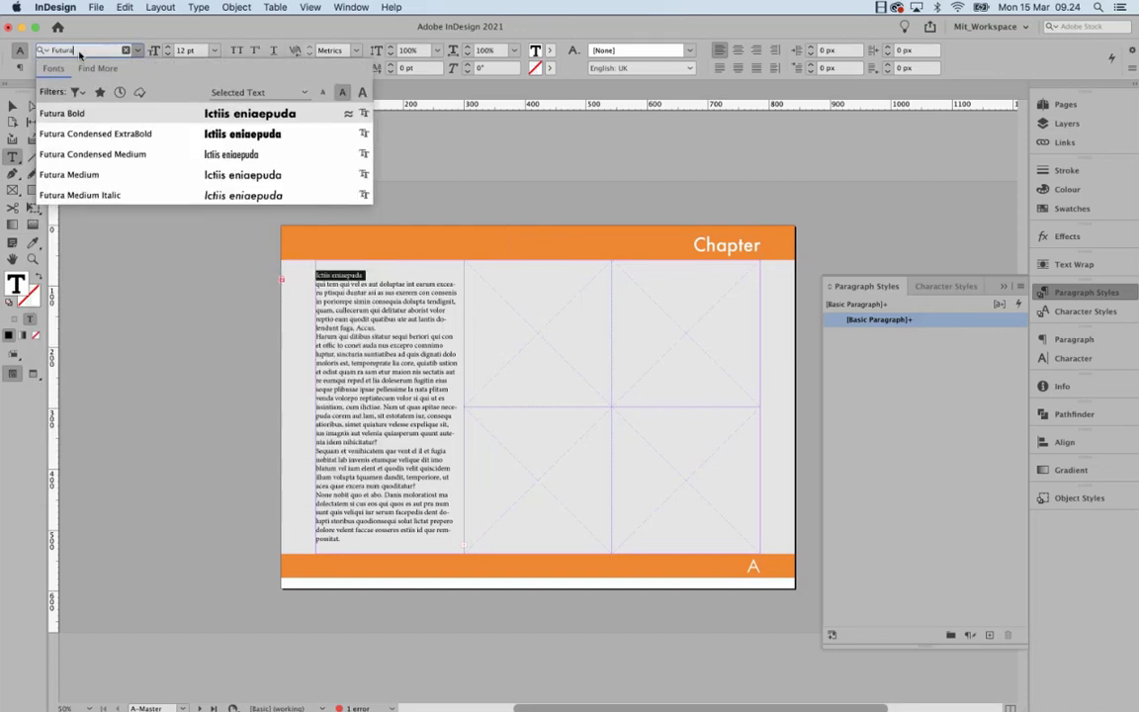
pyautogui.click(79, 174)
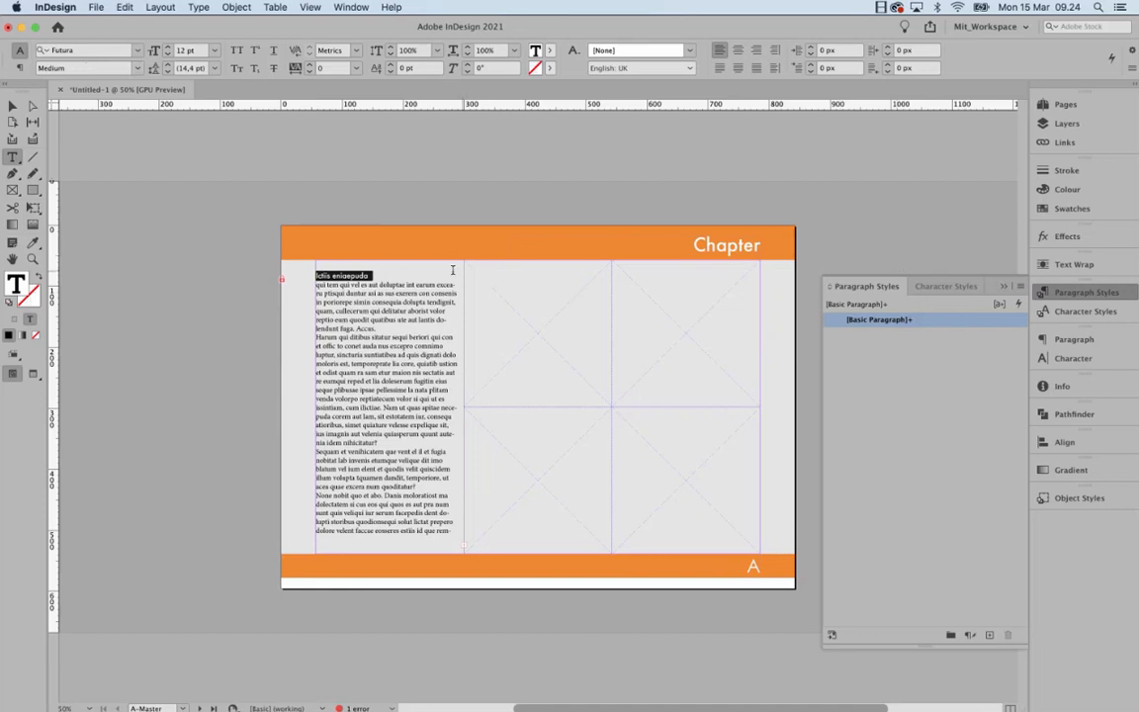
# - Create a new paragraph style named Header from the selected heading line
pyautogui.click(1020, 286)
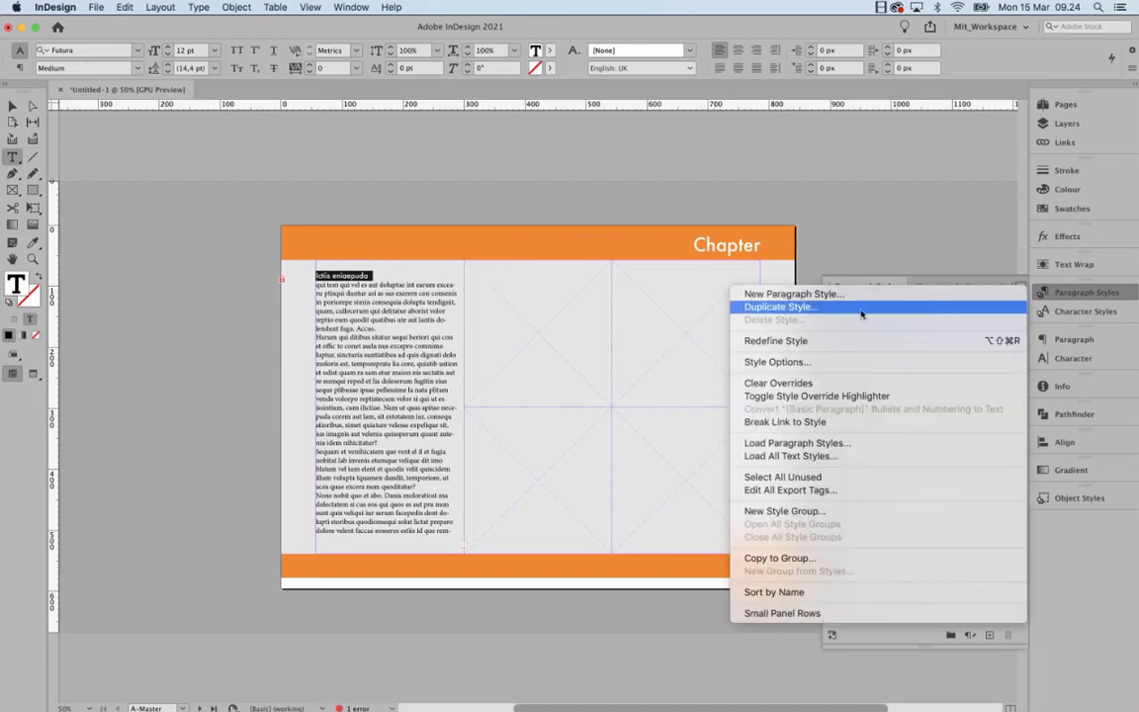
pyautogui.click(856, 296)
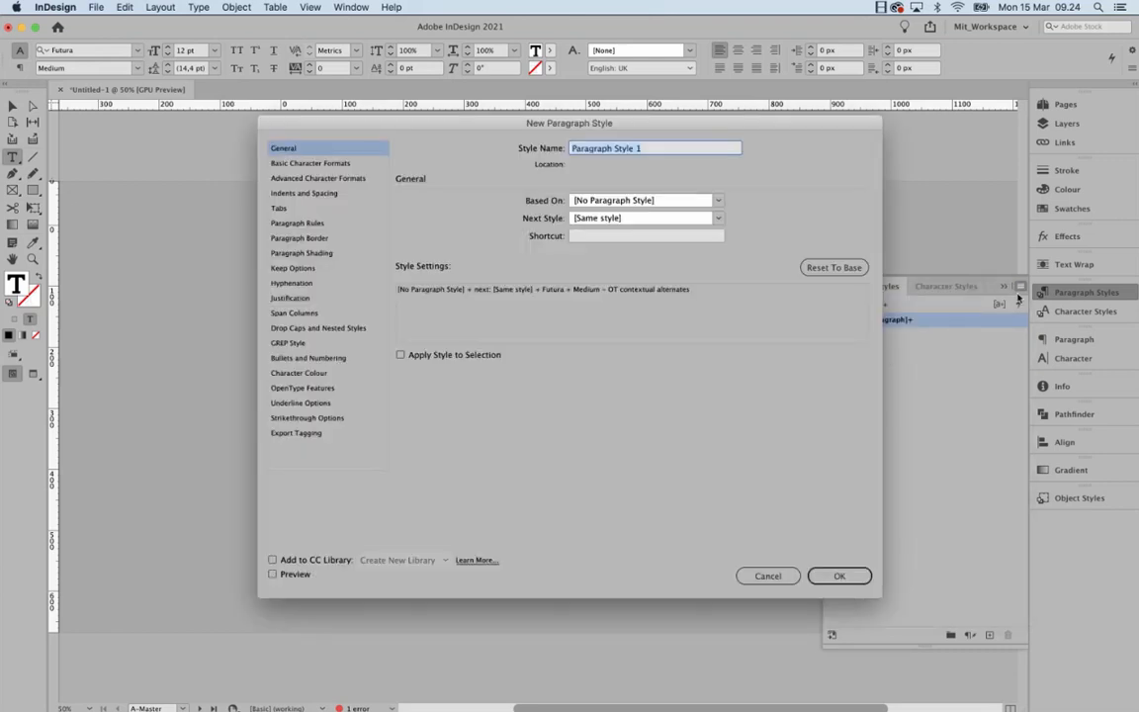
pyautogui.moveTo(751, 130); pyautogui.dragTo(617, 221)
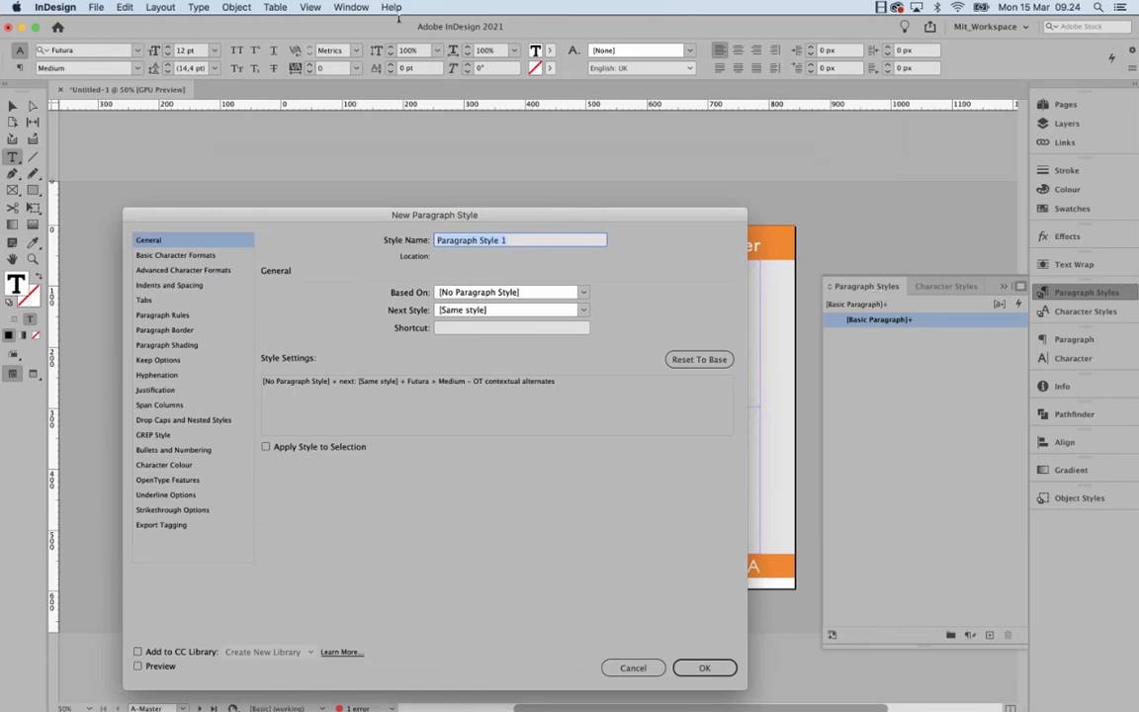
pyautogui.click(362, 8)
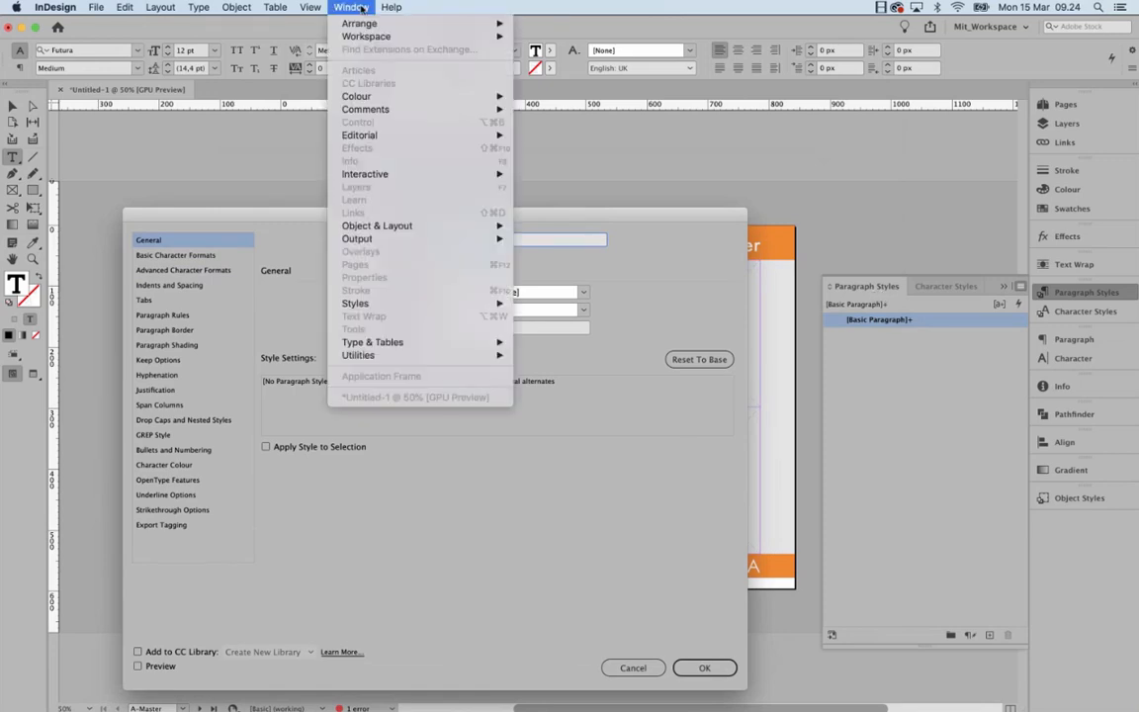
pyautogui.moveTo(424, 345)
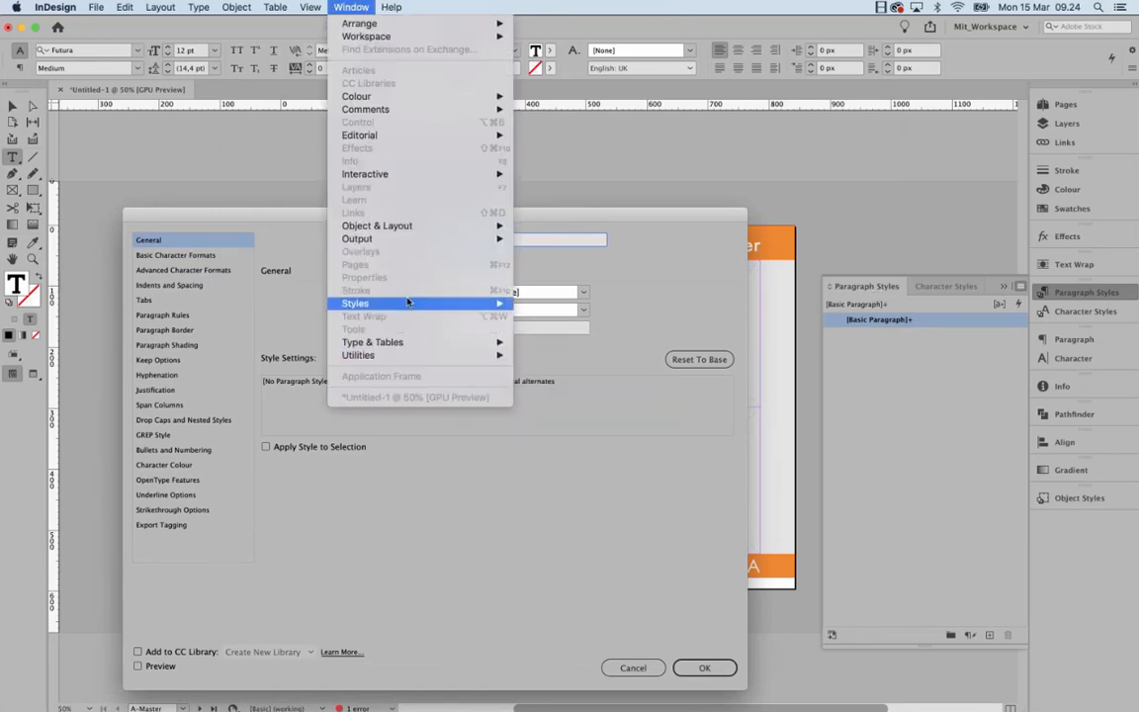
pyautogui.moveTo(375, 301)
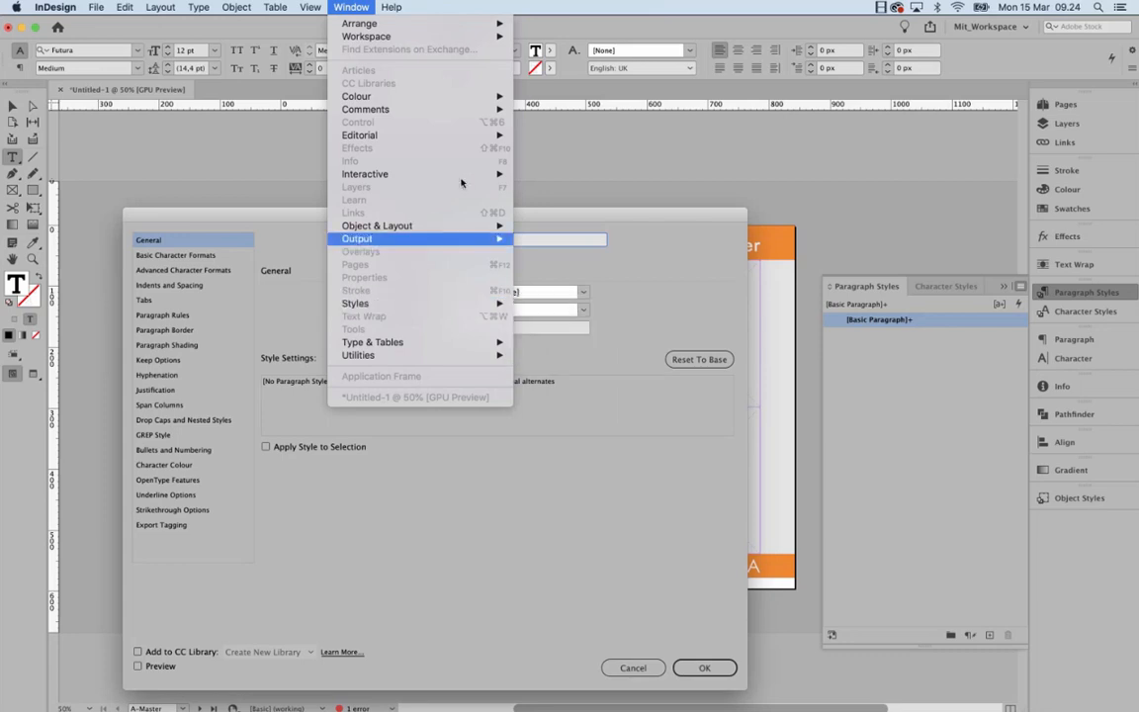
pyautogui.click(321, 6)
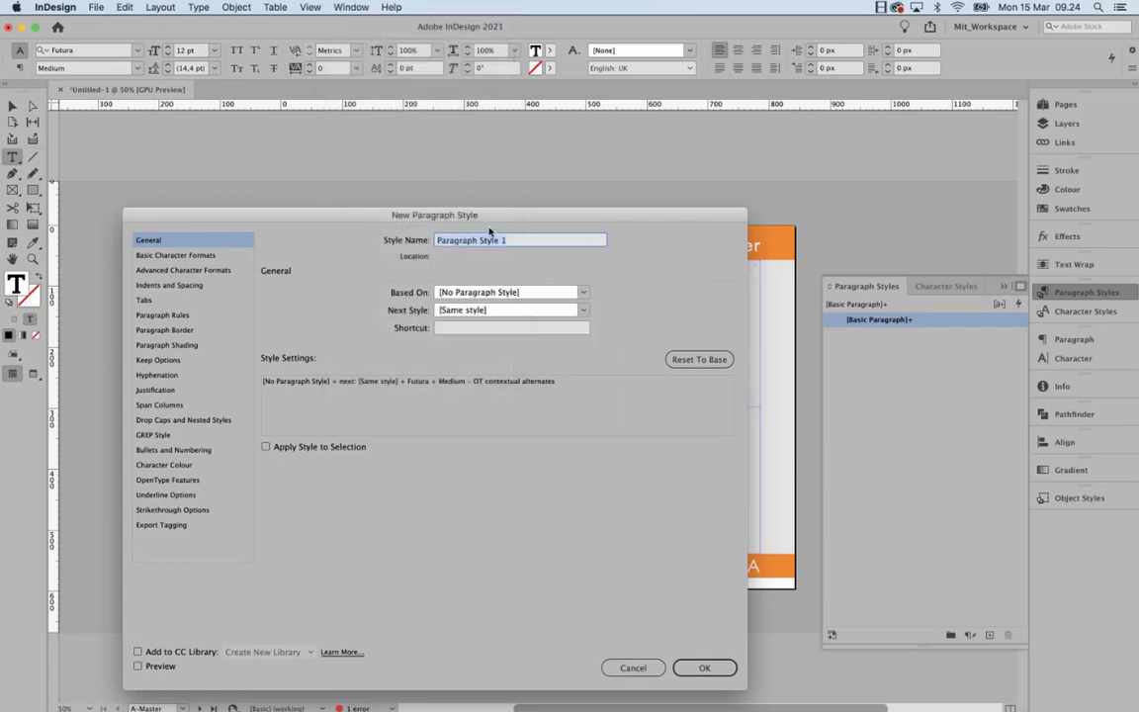
pyautogui.write('Header')
pyautogui.click(698, 667)
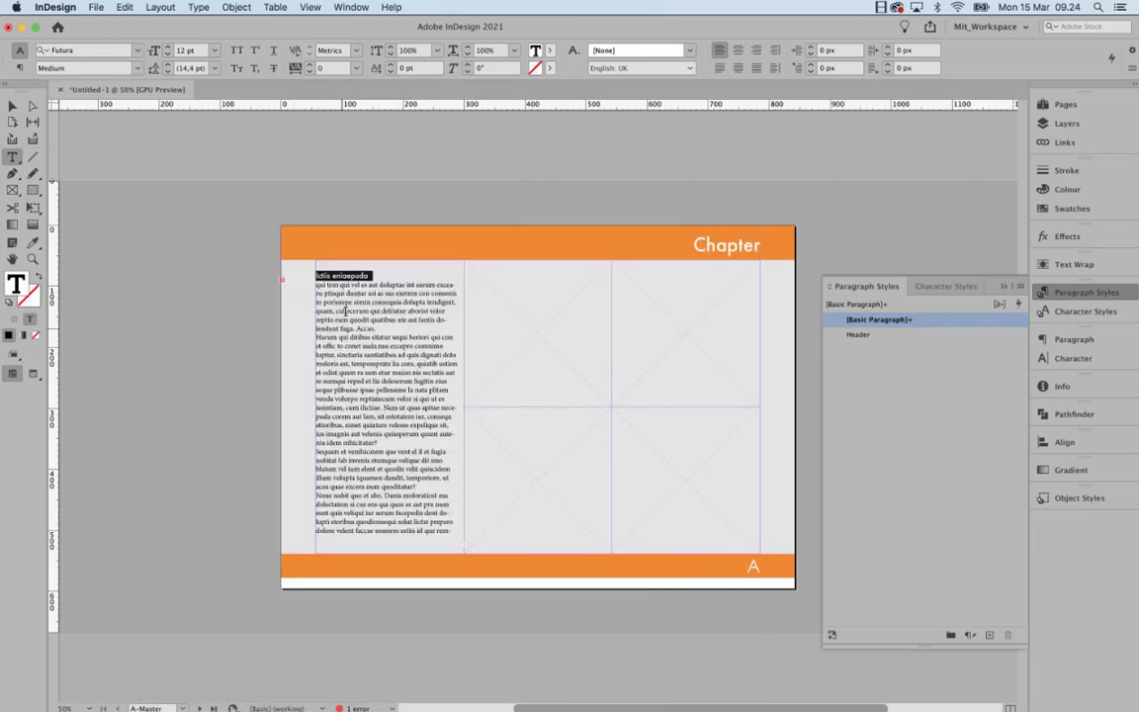
# - Enlarge the heading line "Ictiis eniaepuda" to 28 pt without a style applied
pyautogui.click(168, 48)
pyautogui.click(168, 48)
pyautogui.click(168, 48)
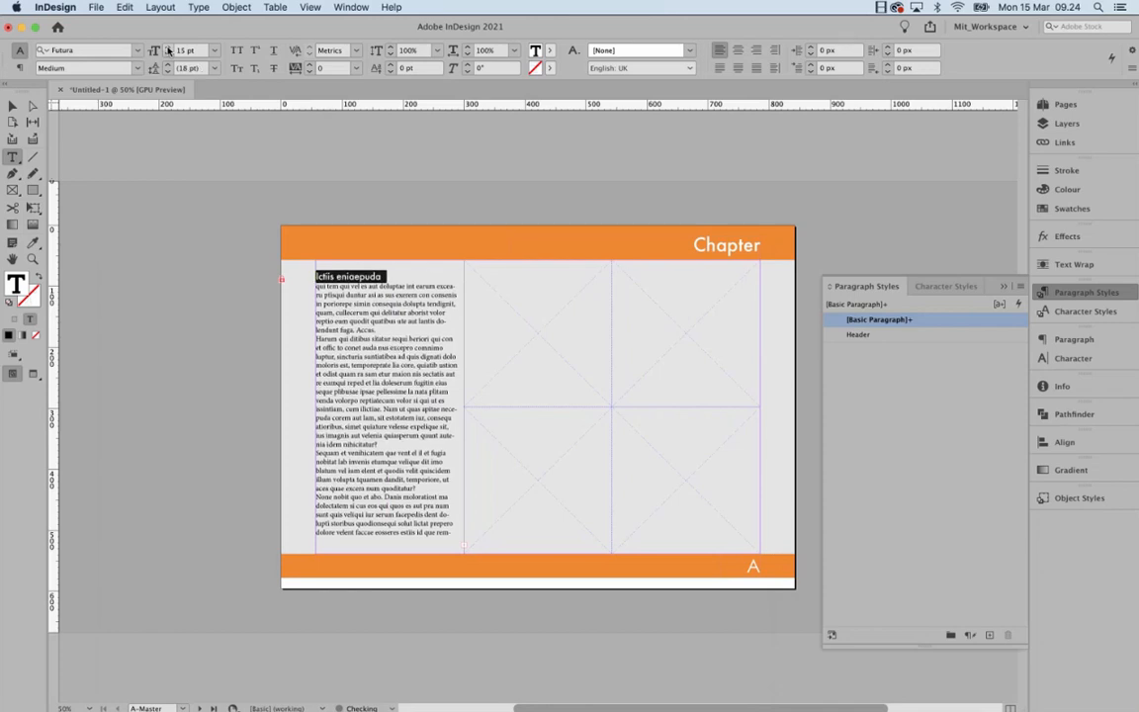
pyautogui.click(169, 48)
pyautogui.click(168, 47)
pyautogui.click(168, 47)
pyautogui.click(169, 47)
pyautogui.click(169, 48)
pyautogui.click(168, 47)
pyautogui.click(168, 48)
pyautogui.click(168, 47)
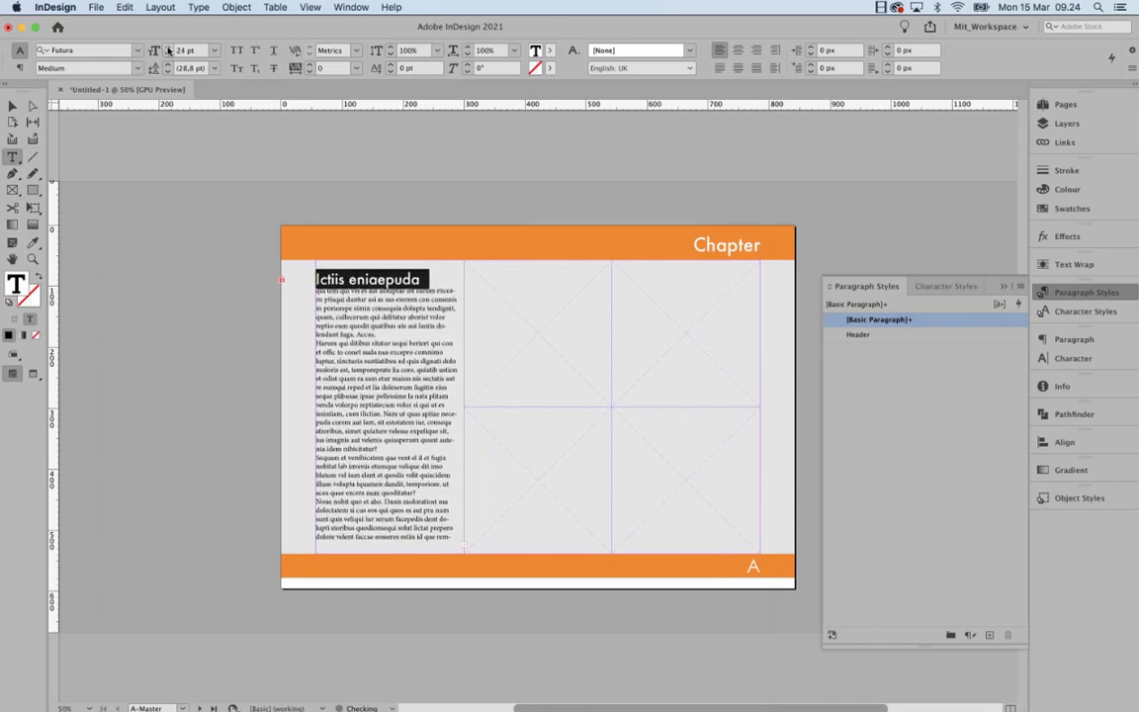
pyautogui.click(168, 47)
pyautogui.click(168, 47)
pyautogui.click(168, 47)
pyautogui.click(168, 47)
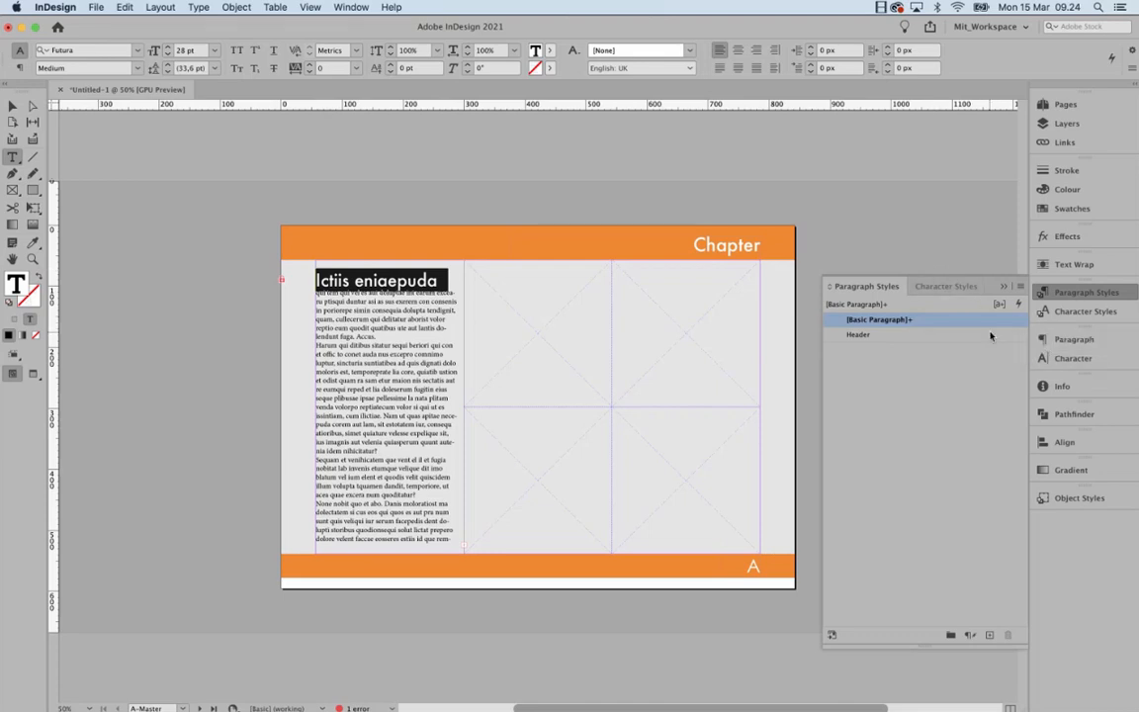
# - Apply the Header paragraph style to the heading line and set its font size to 28 pt
pyautogui.click(991, 336)
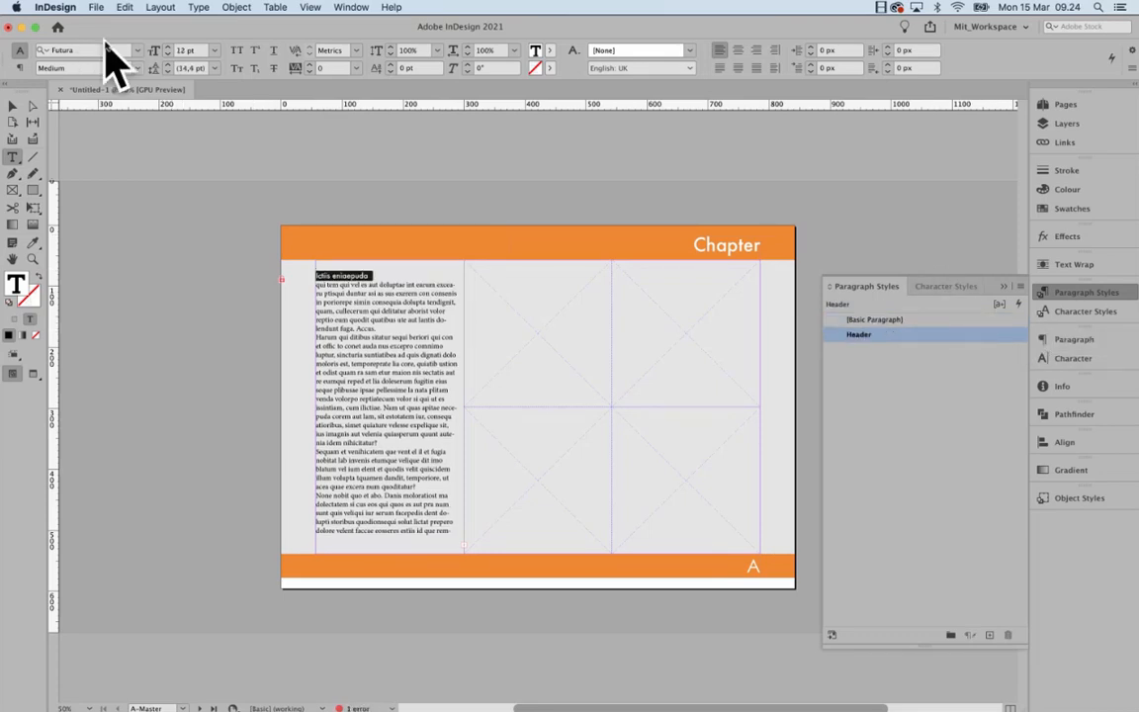
pyautogui.doubleClick(184, 50)
pyautogui.write('28')
pyautogui.press('Return')
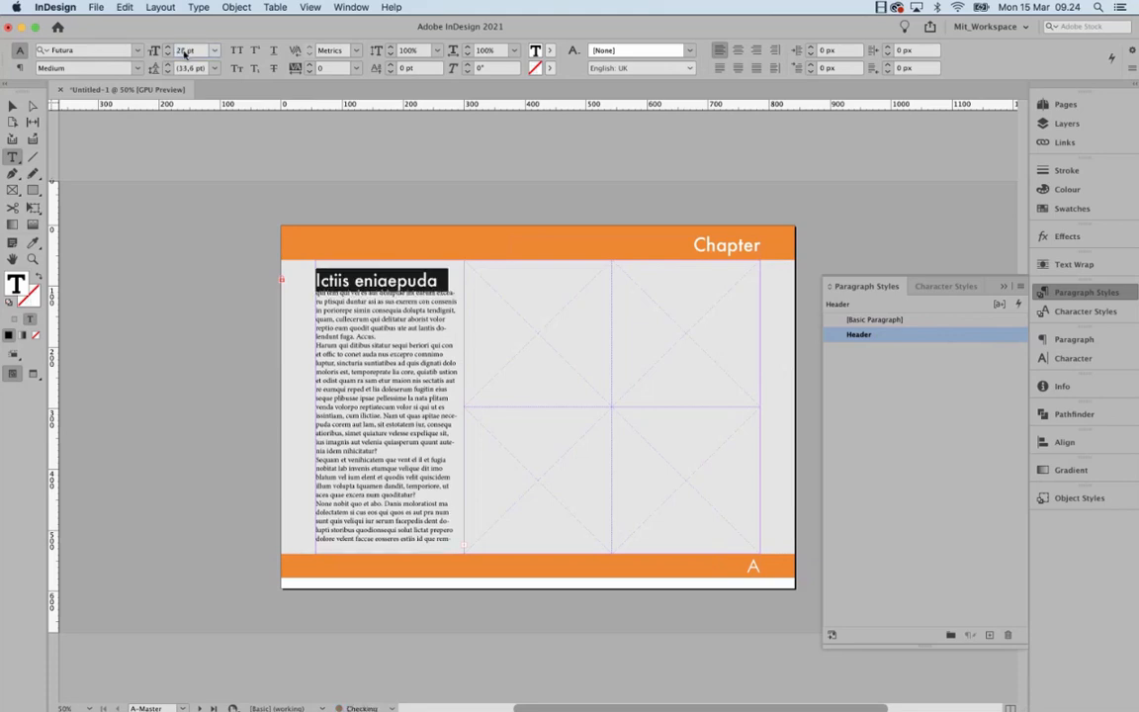
# - Redefine the Header paragraph style to match the heading line's current formatting
pyautogui.rightClick(1000, 340)
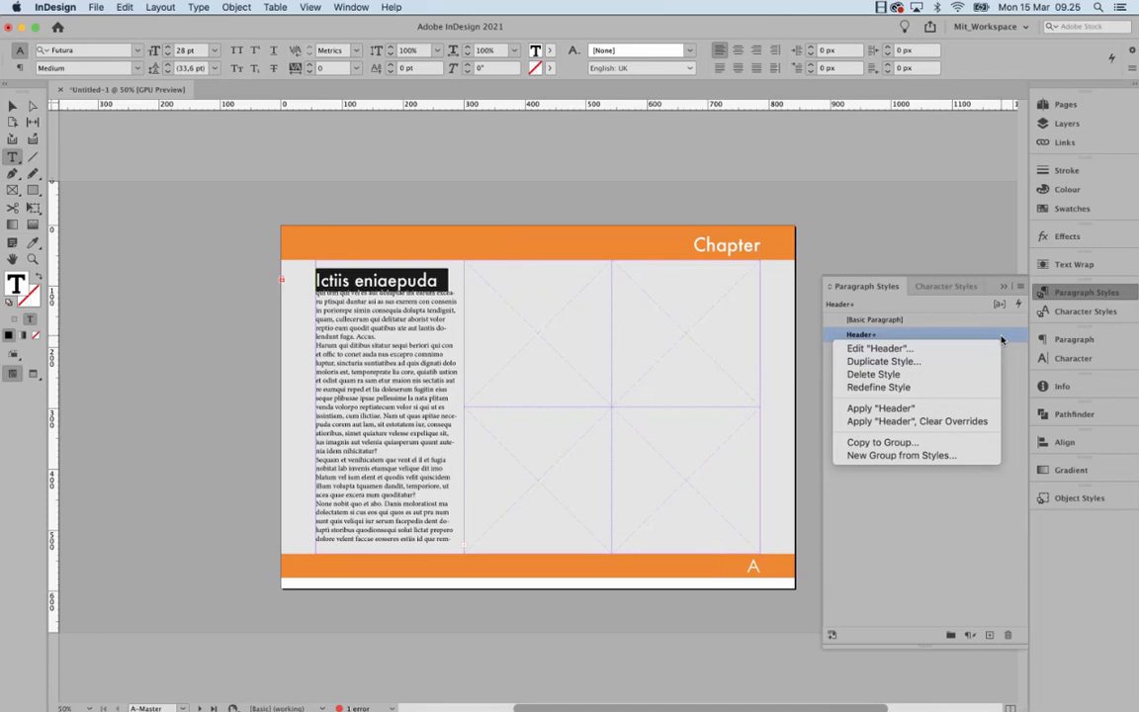
pyautogui.click(948, 388)
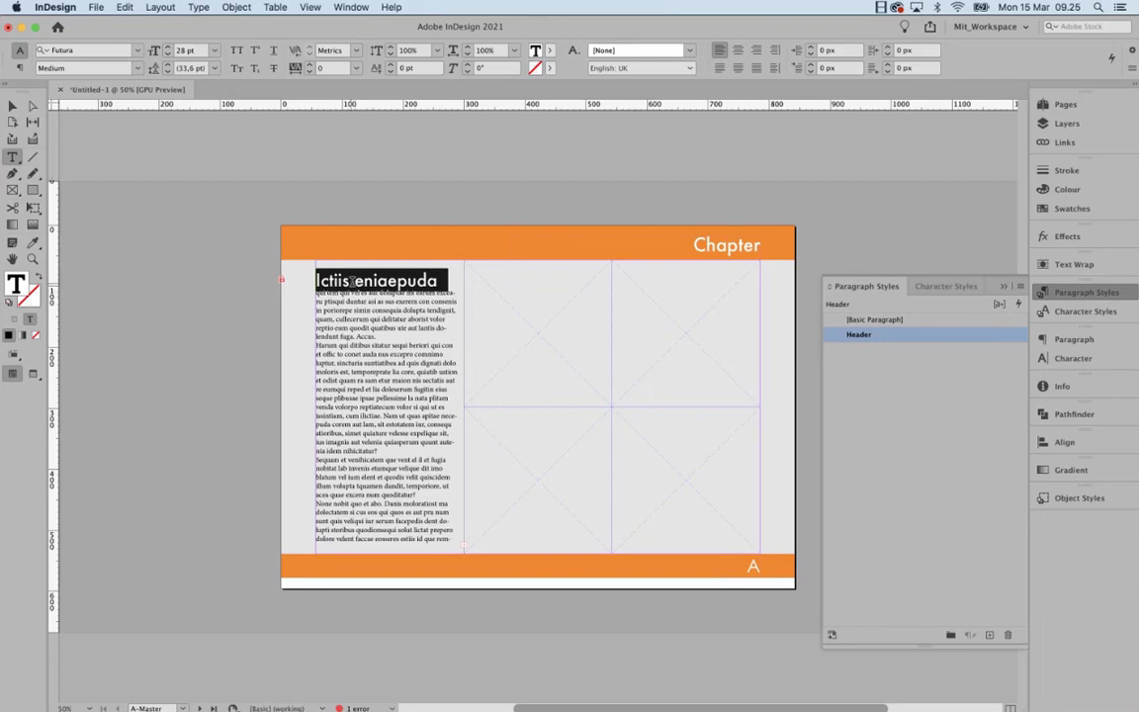
pyautogui.rightClick(966, 343)
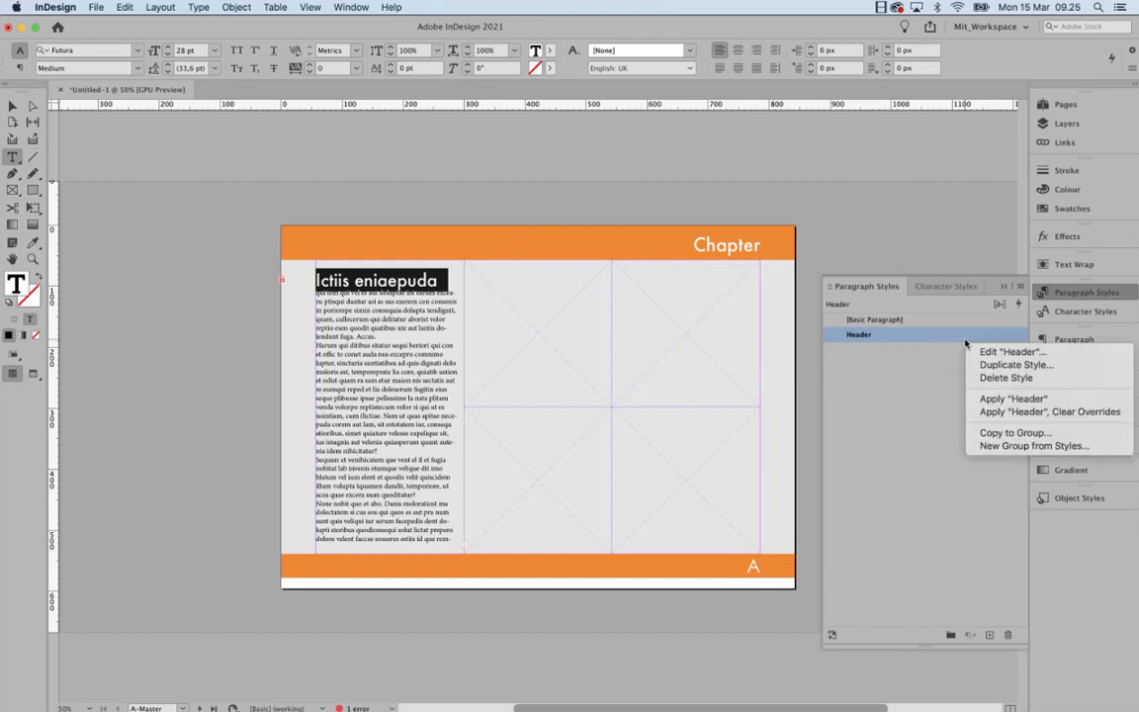
pyautogui.click(936, 431)
# - Break the words "qui tem qui vel es" below the heading onto their own line
pyautogui.click(400, 299)
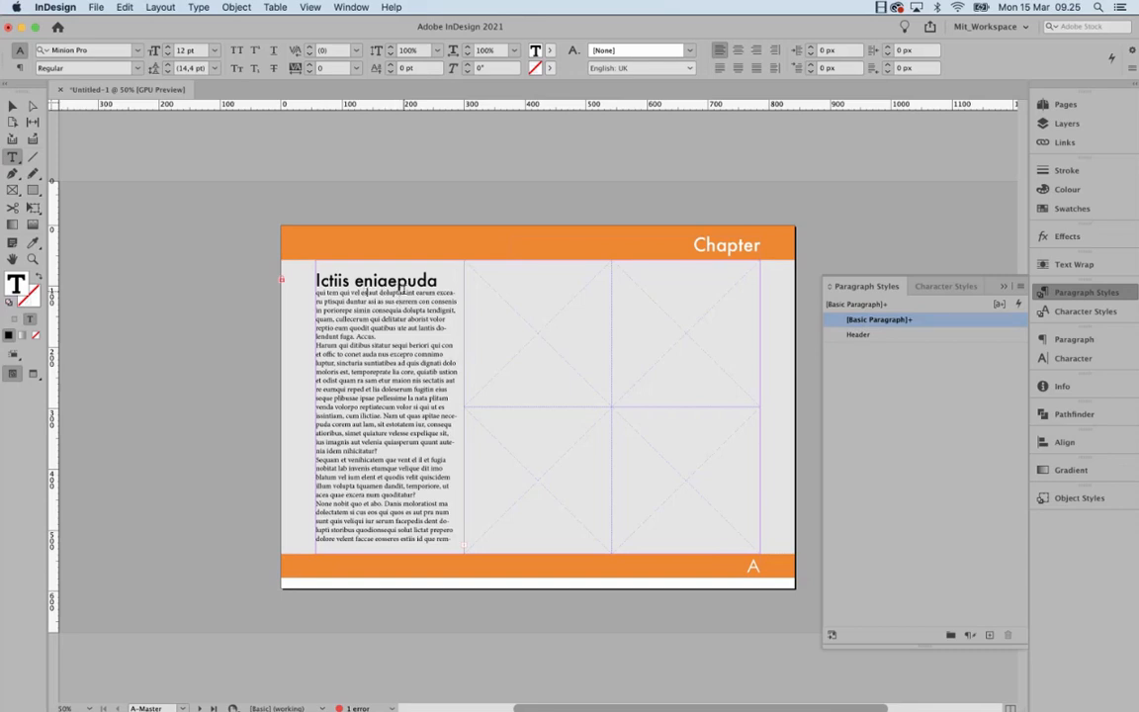
pyautogui.click(402, 293)
pyautogui.press('Return')
# - Set the line "qui tem qui vel es" in Century Gothic Pro Regular
pyautogui.doubleClick(332, 293)
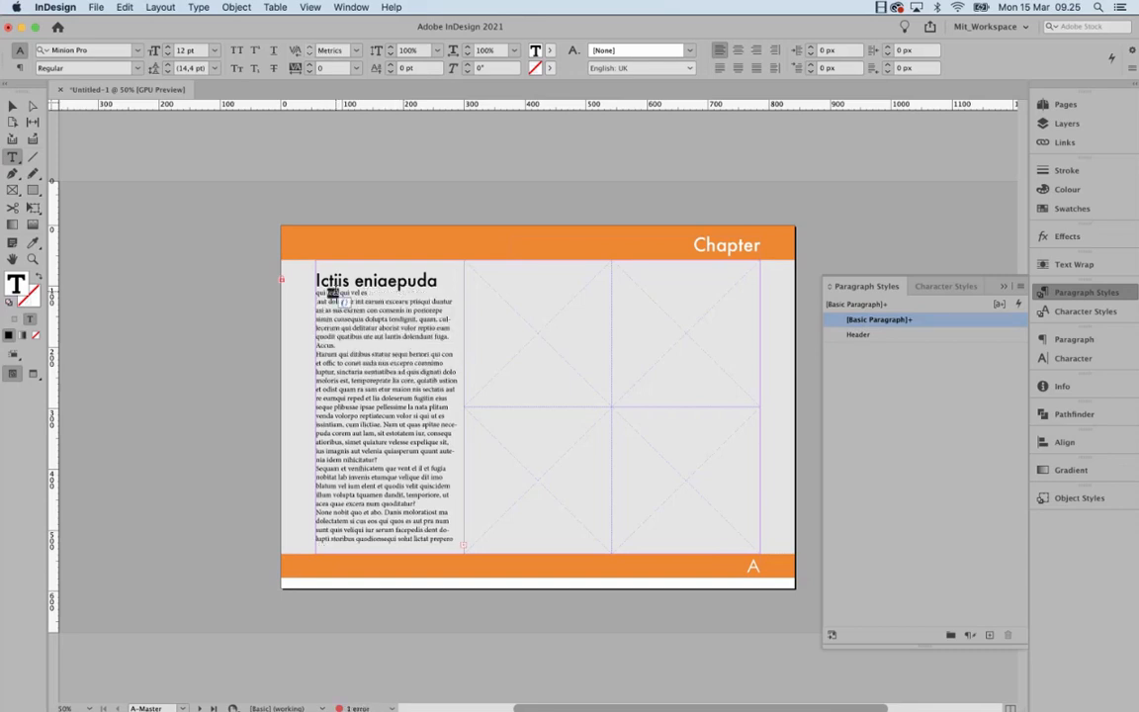
pyautogui.tripleClick(343, 301)
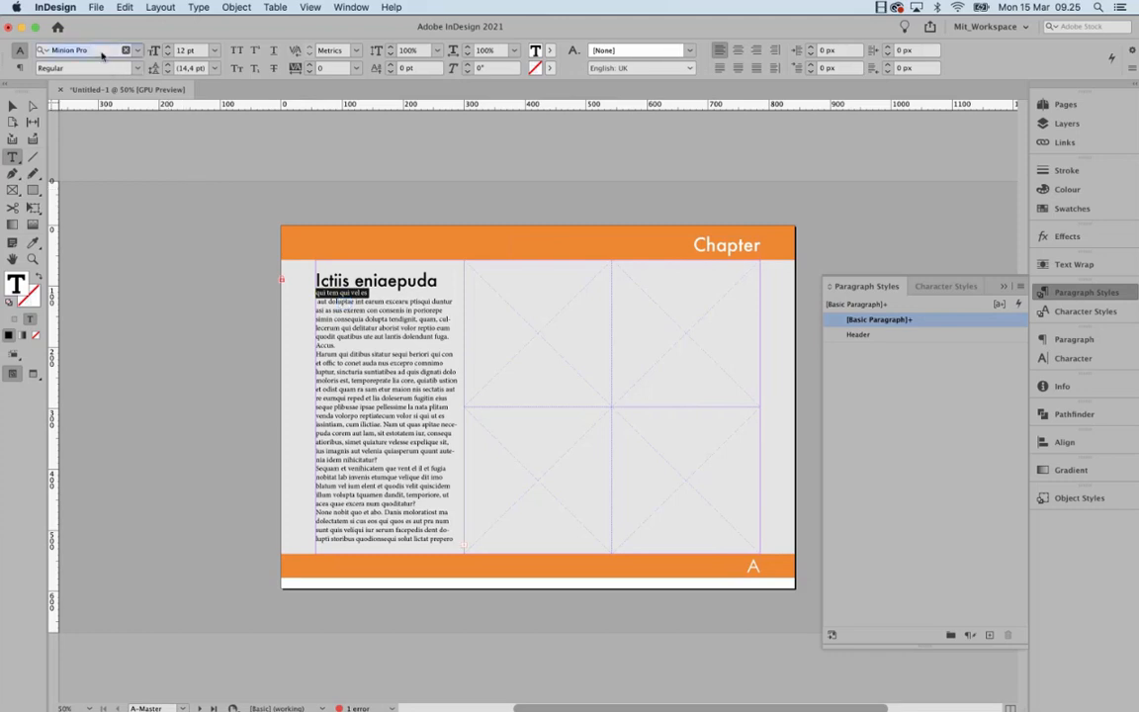
pyautogui.click(102, 54)
pyautogui.write('century')
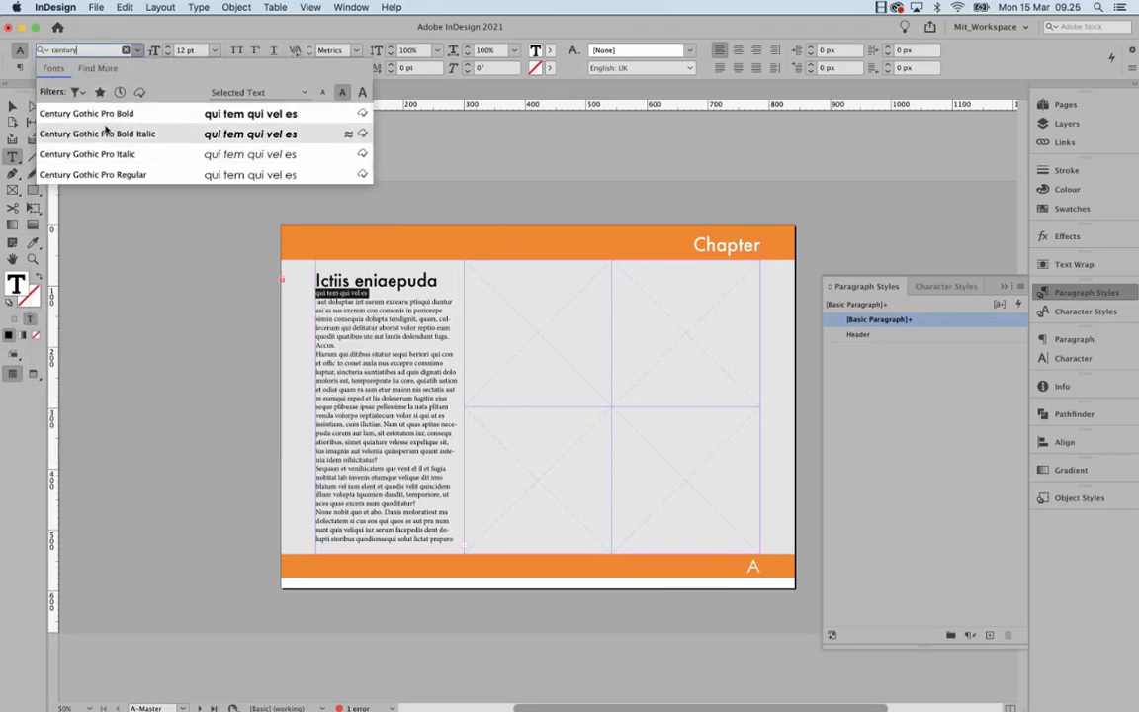
pyautogui.click(135, 176)
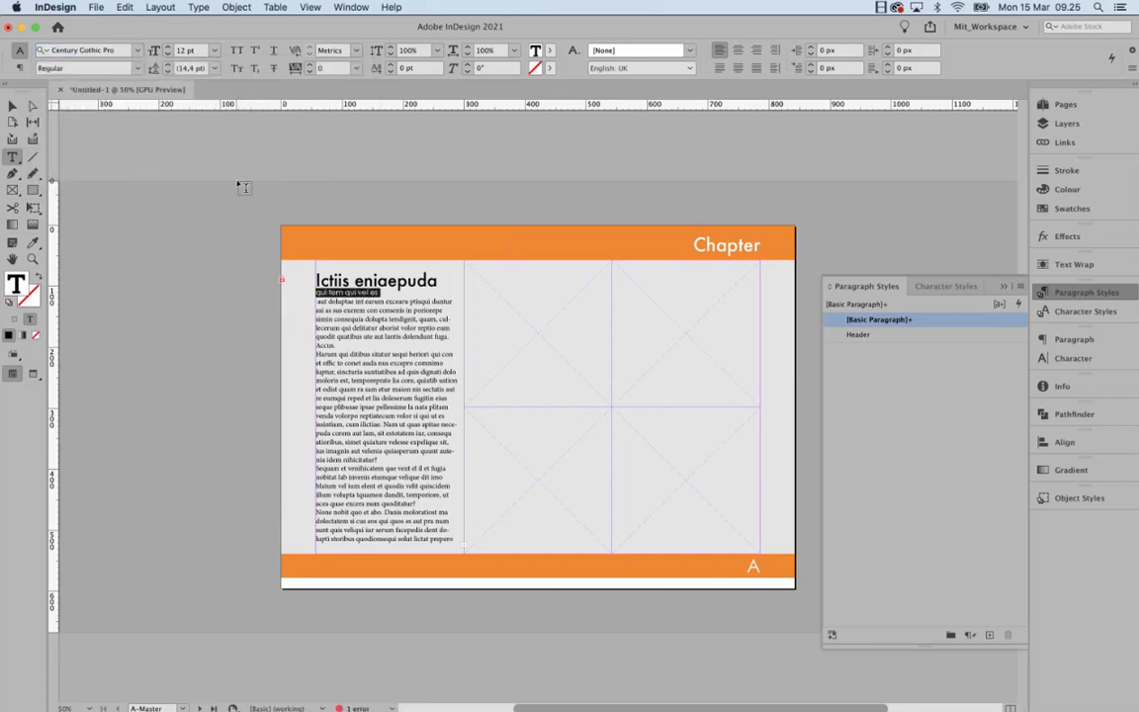
# - Increase the font size of the line "qui tem qui vel es" to 20 pt
pyautogui.click(169, 47)
pyautogui.click(169, 48)
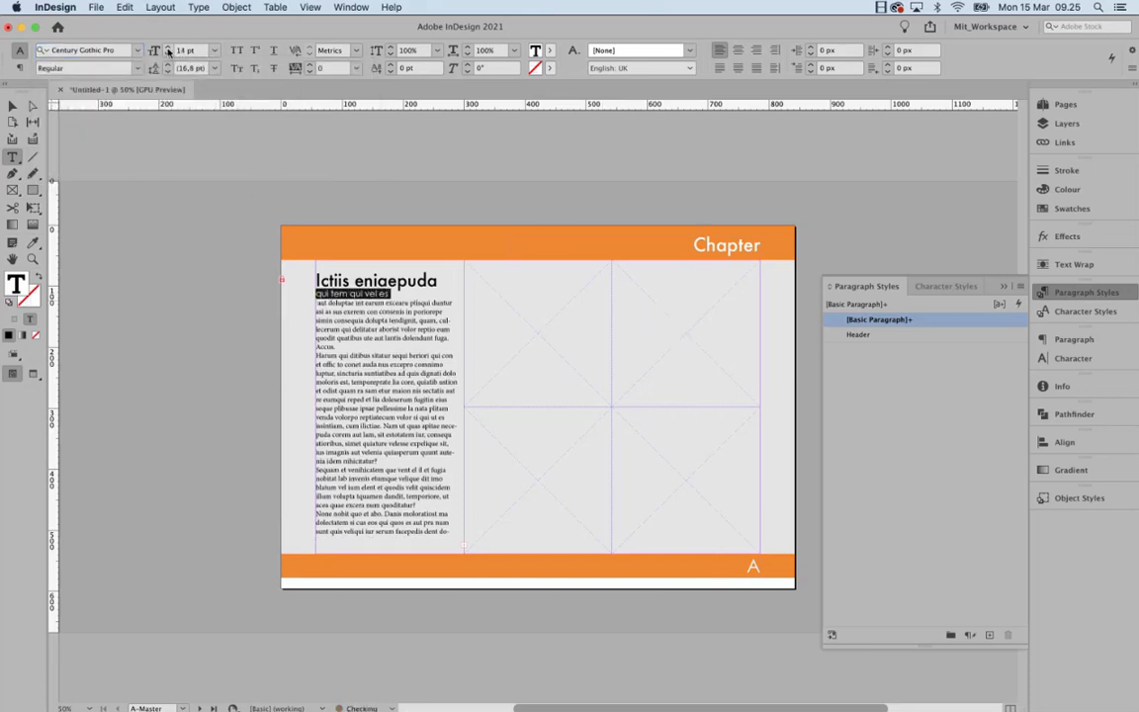
pyautogui.click(169, 48)
pyautogui.click(170, 47)
pyautogui.click(169, 47)
pyautogui.click(169, 47)
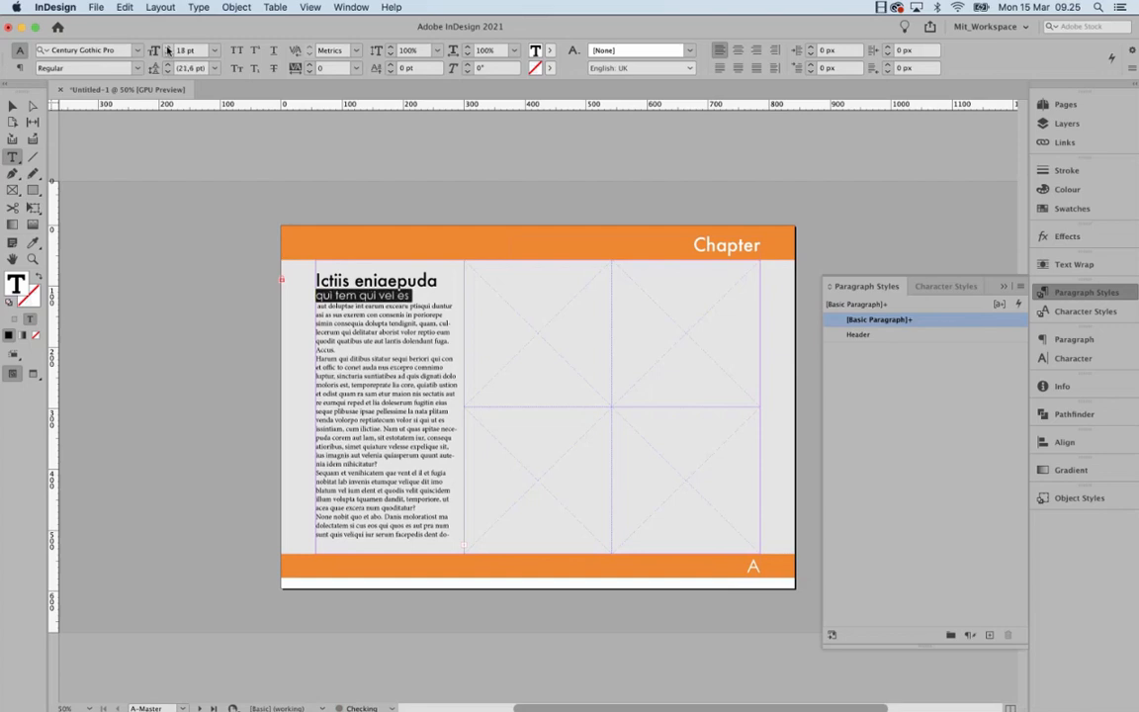
pyautogui.click(169, 48)
pyautogui.click(169, 47)
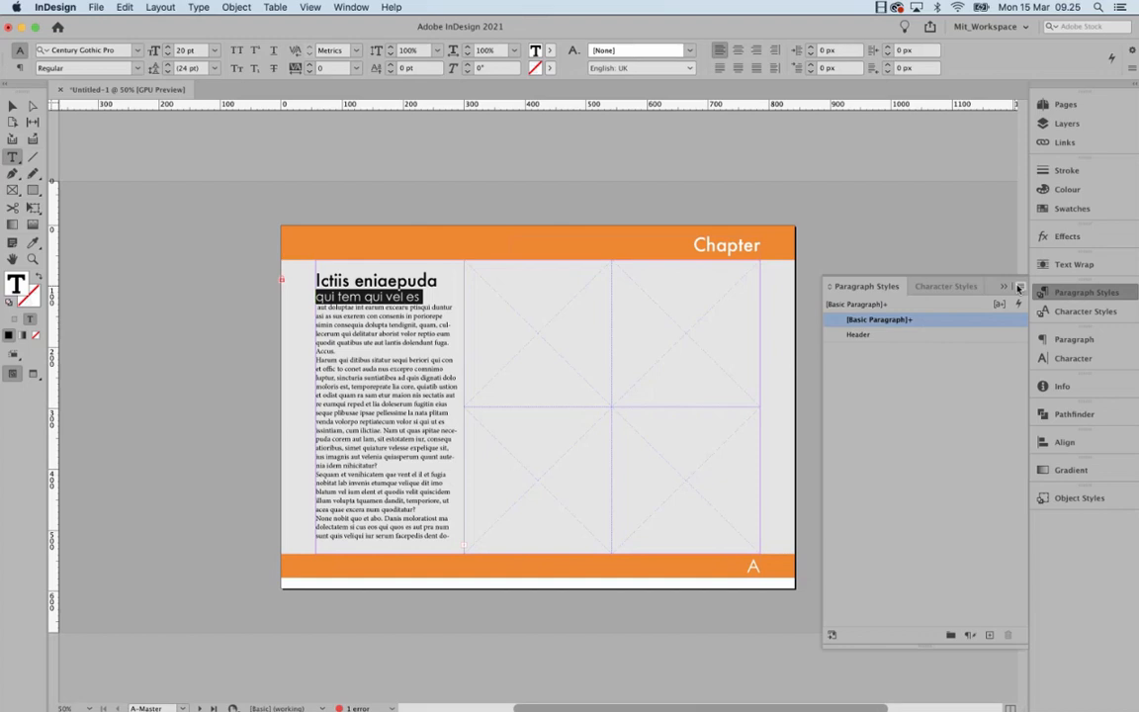
# - Create a paragraph style named Subheader from the line "qui tem qui vel es" and apply it to that line
pyautogui.click(1018, 287)
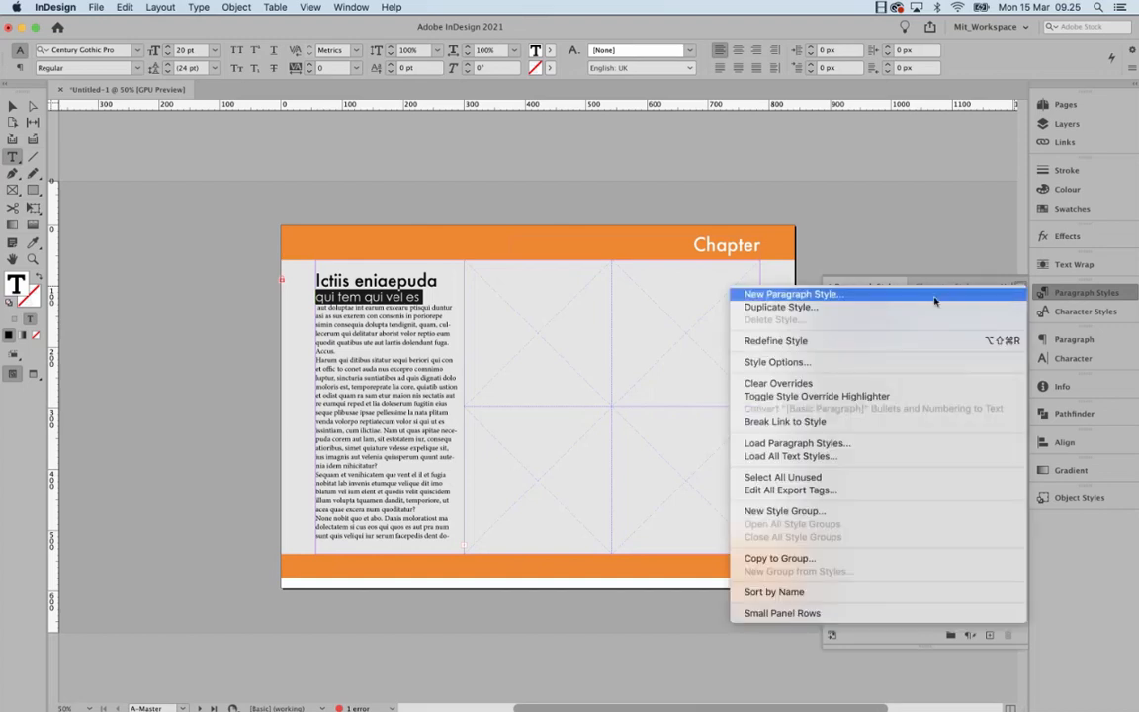
pyautogui.click(935, 294)
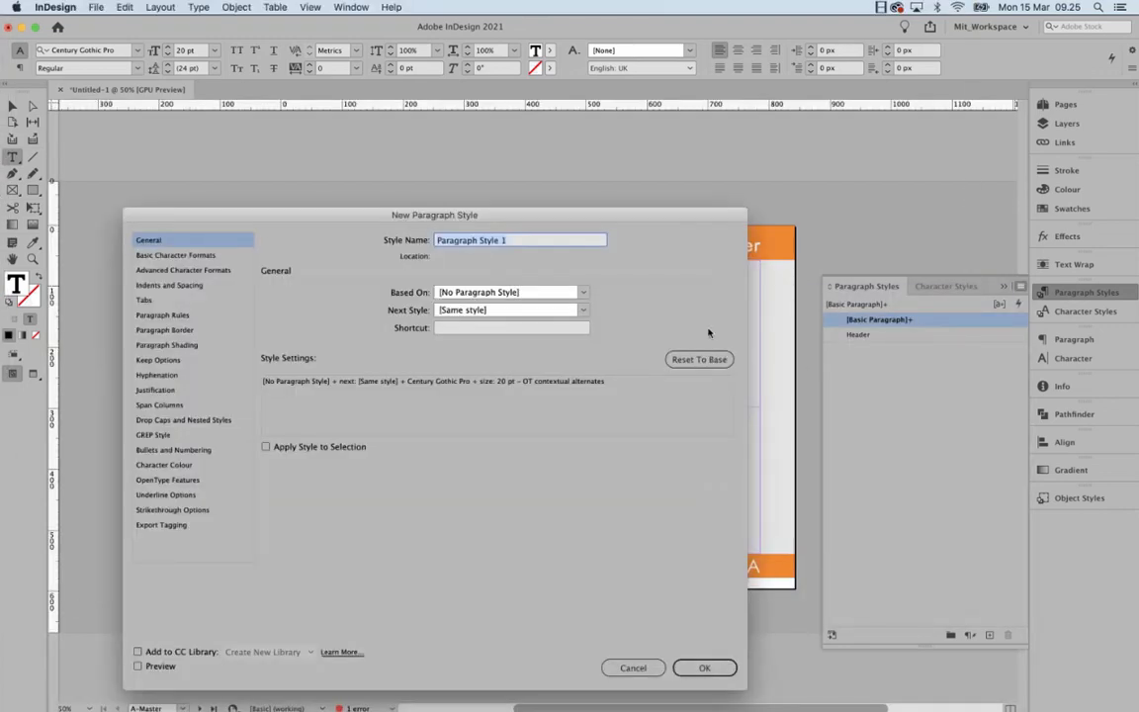
pyautogui.write('Subheader')
pyautogui.click(705, 667)
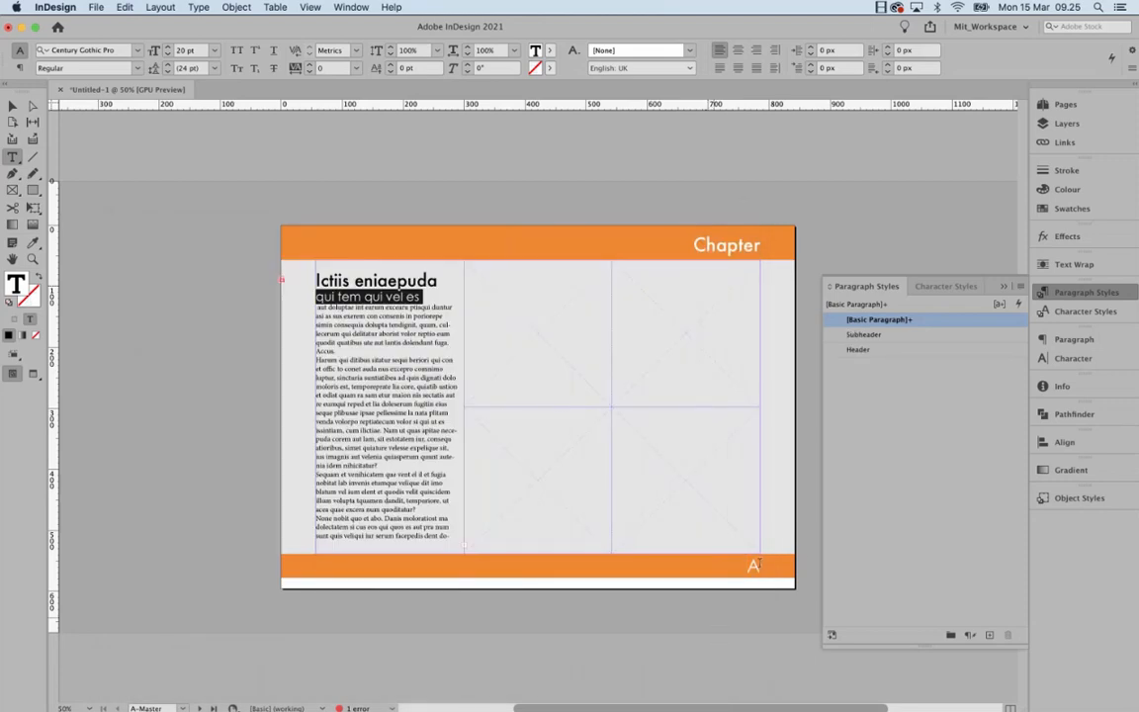
pyautogui.click(852, 335)
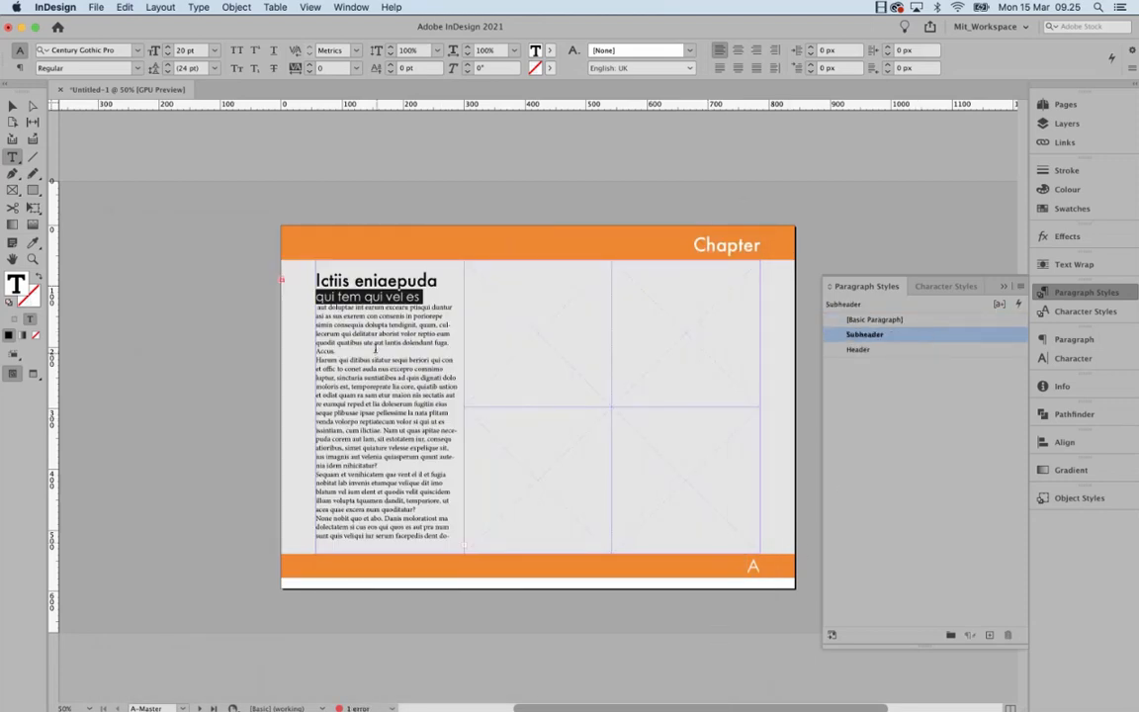
pyautogui.click(335, 318)
pyautogui.moveTo(316, 308); pyautogui.dragTo(452, 539)
pyautogui.click(451, 536)
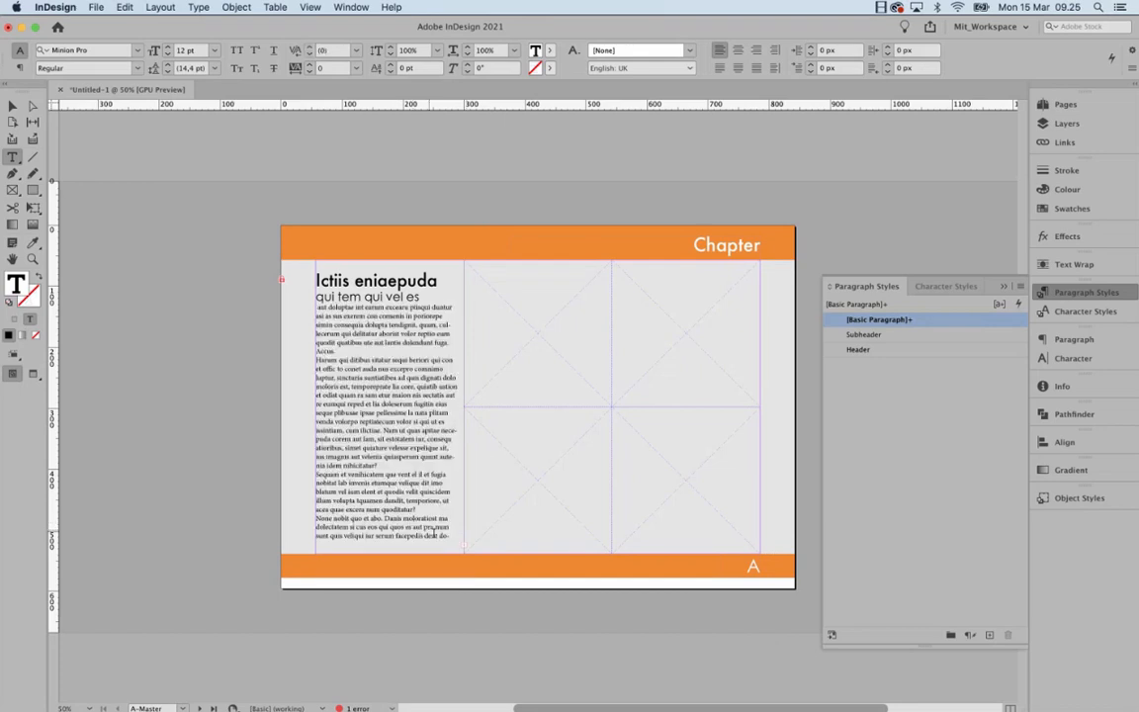
pyautogui.press('shift+super+End')
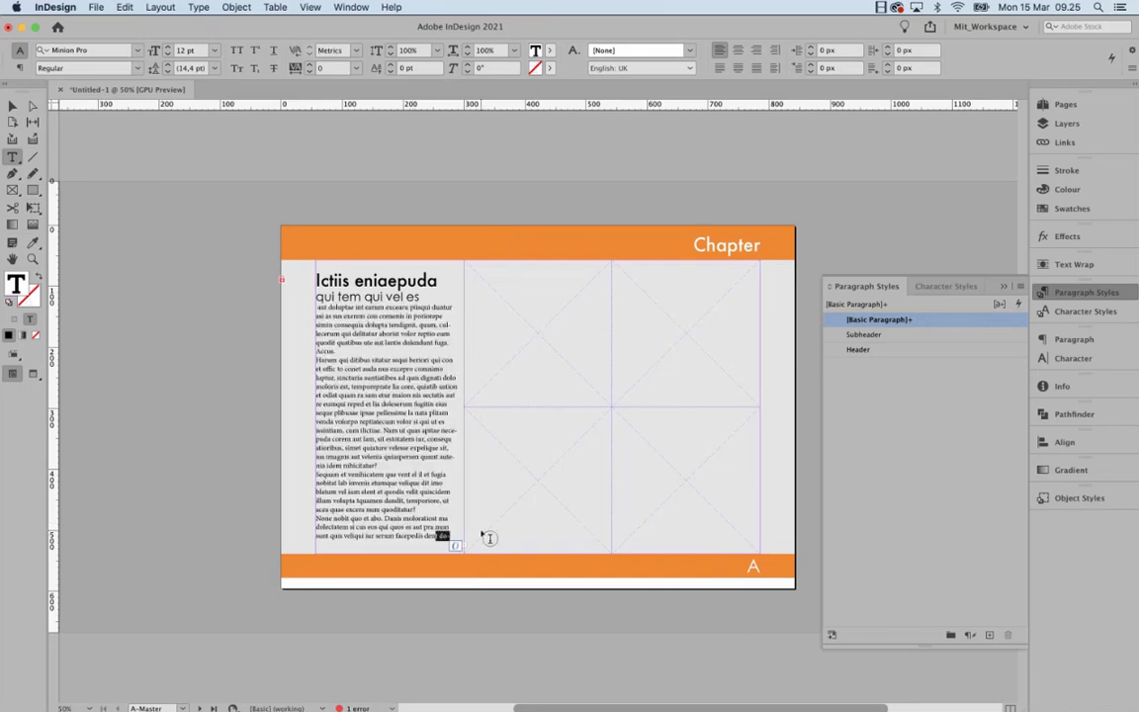
pyautogui.click(443, 534)
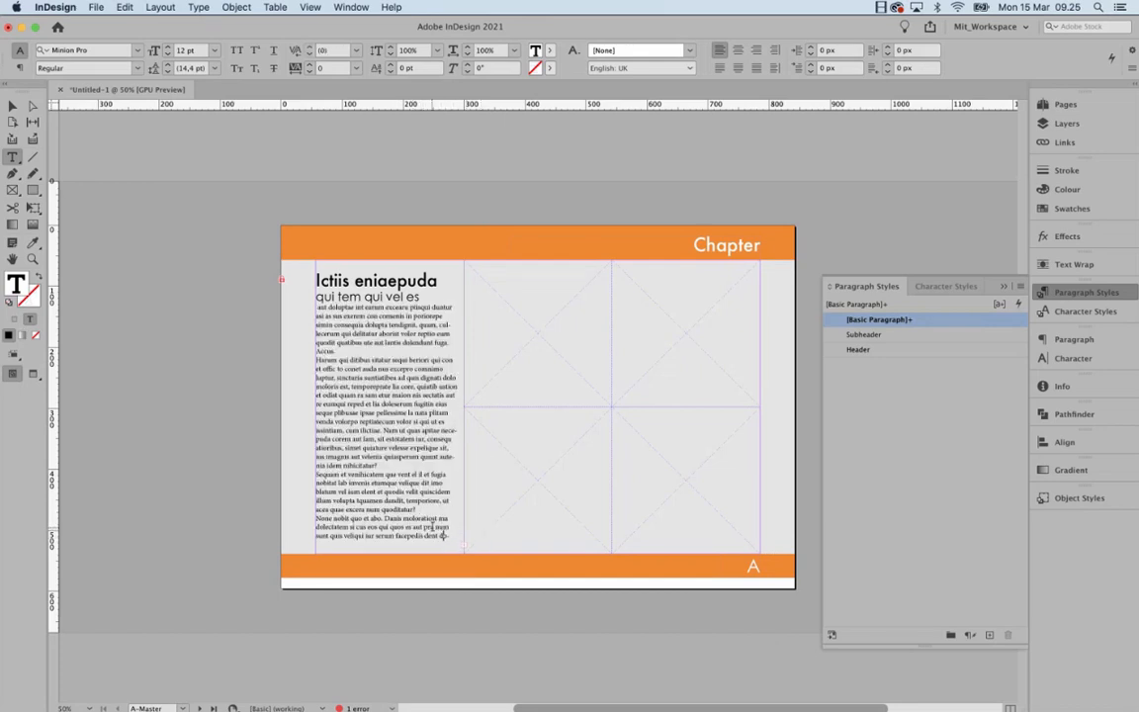
# - Open the text column's story in the Story Editor and delete everything after "aut pra num sunt qui" to the story's end
pyautogui.click(127, 8)
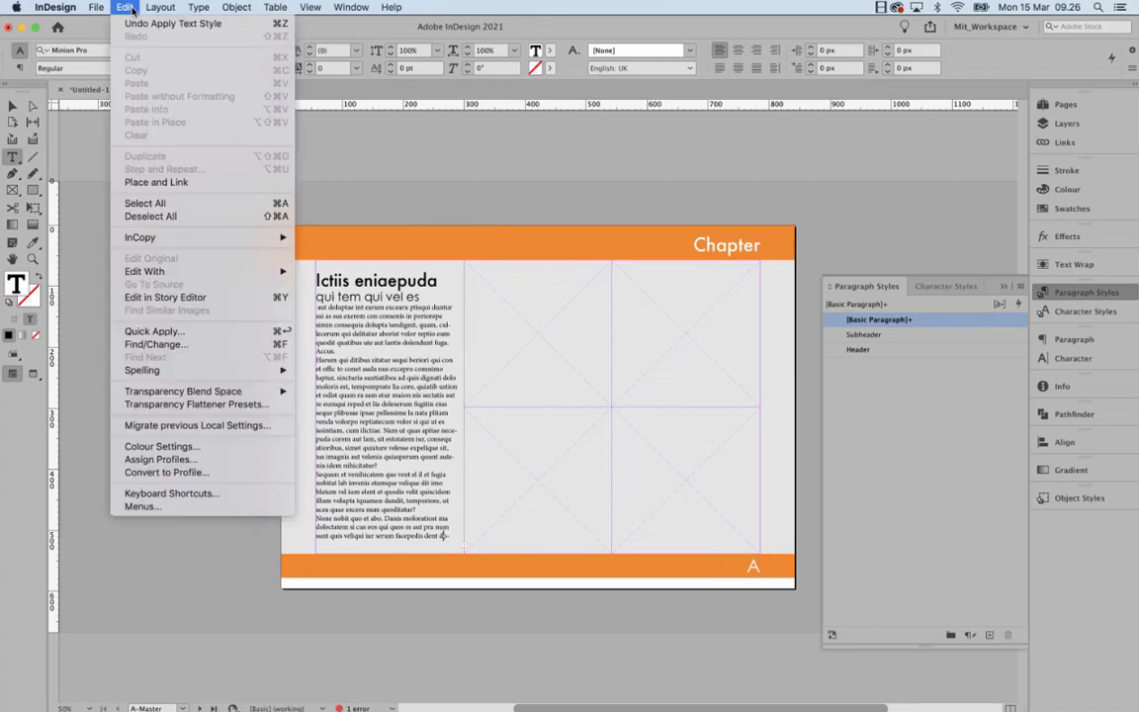
pyautogui.click(163, 297)
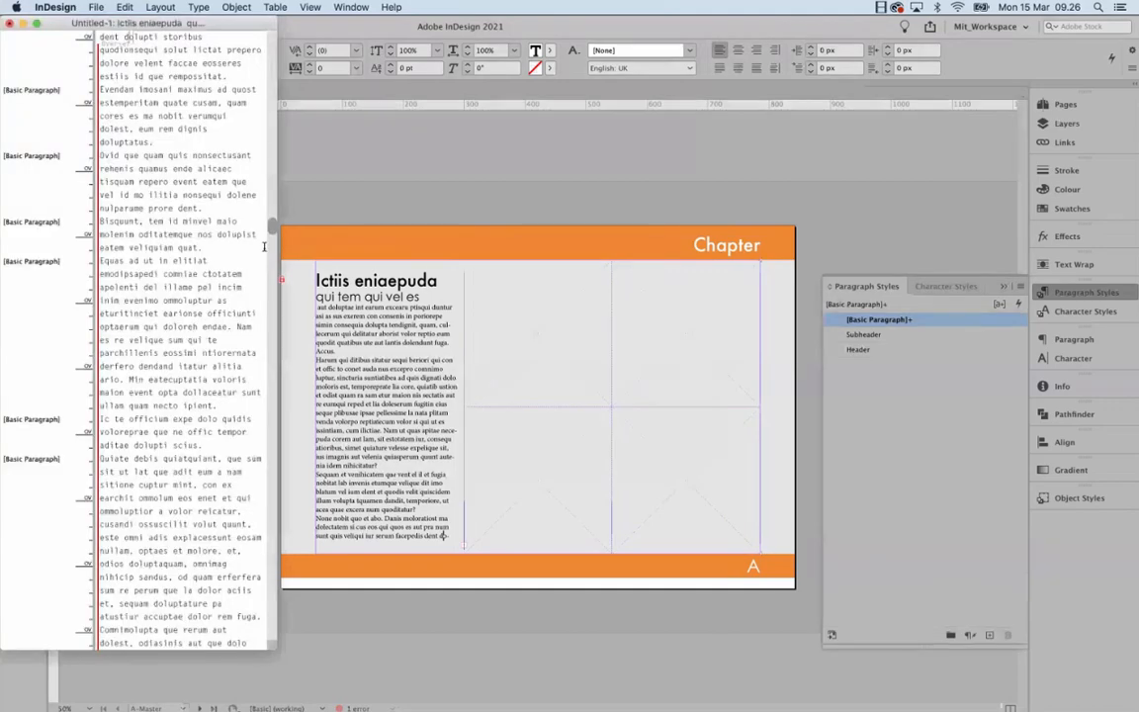
pyautogui.moveTo(274, 222); pyautogui.dragTo(269, 514)
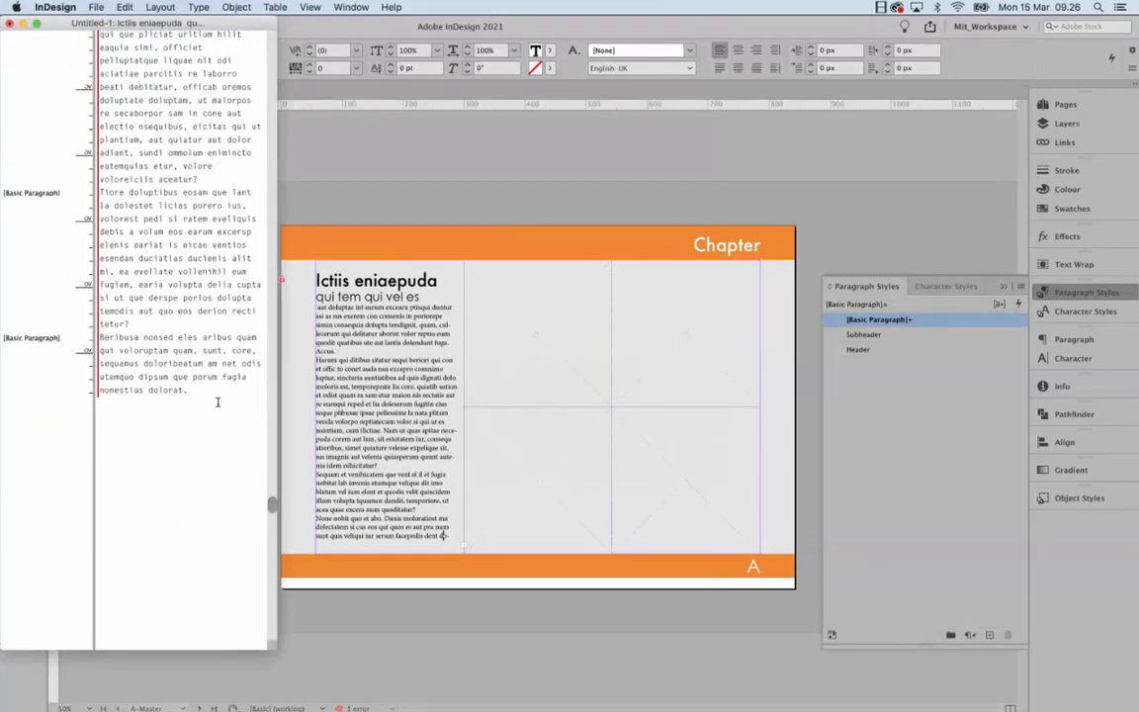
pyautogui.moveTo(189, 356); pyautogui.dragTo(126, 17)
pyautogui.moveTo(126, 8); pyautogui.dragTo(114, 185)
pyautogui.press('BackSpace')
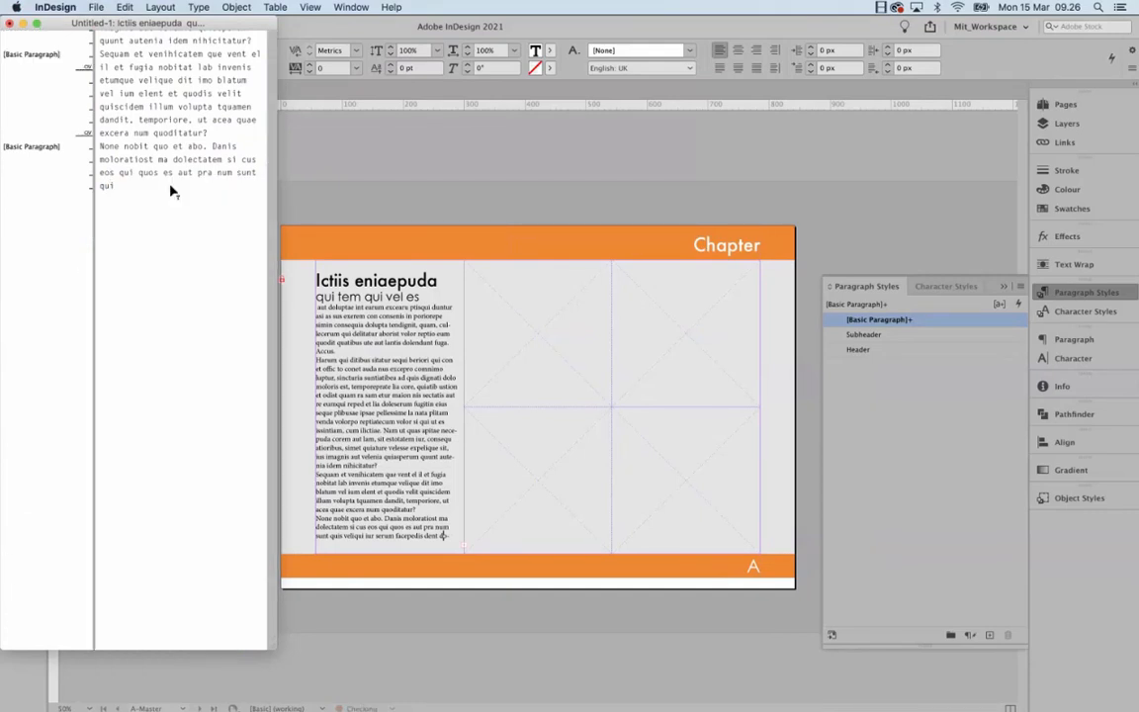
# - Close the Story Editor and set the text column's body text below the subheader in Optima Regular
pyautogui.click(11, 23)
pyautogui.click(125, 7)
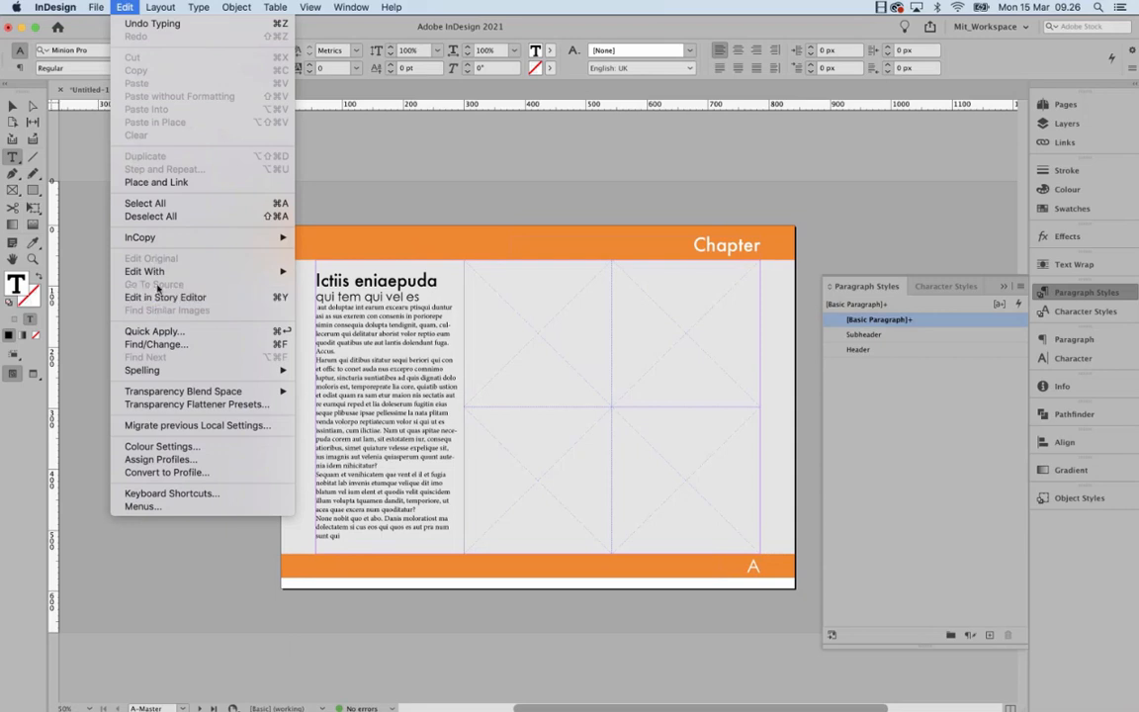
pyautogui.click(126, 8)
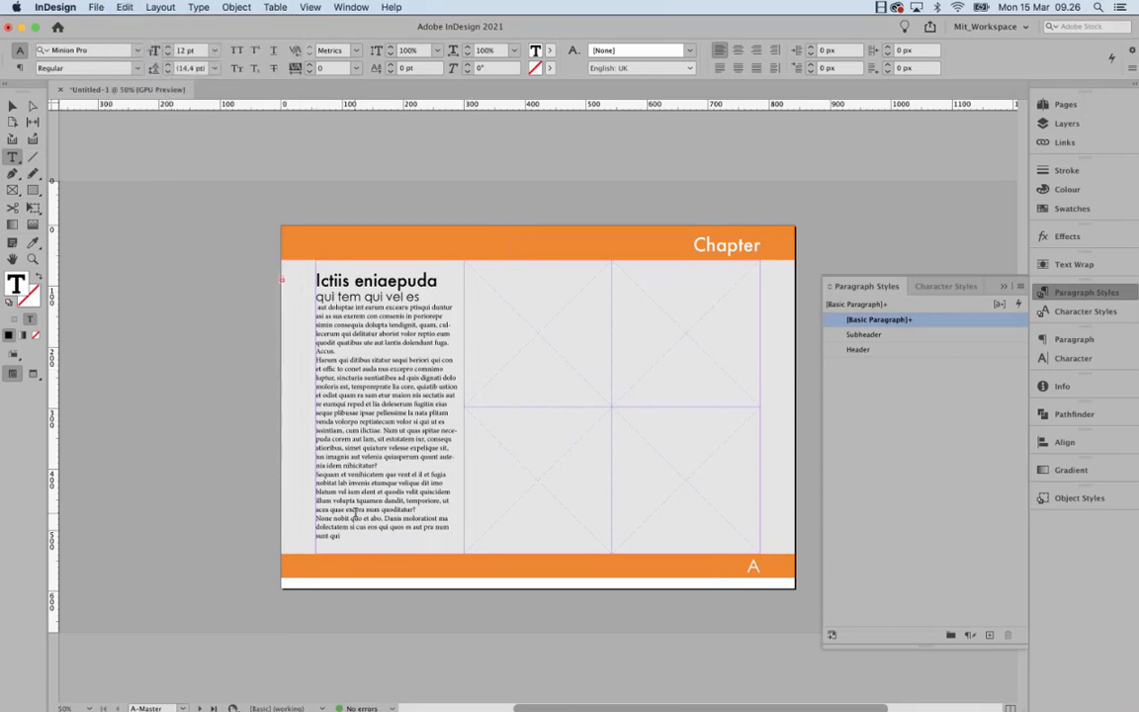
pyautogui.moveTo(342, 536); pyautogui.dragTo(314, 304)
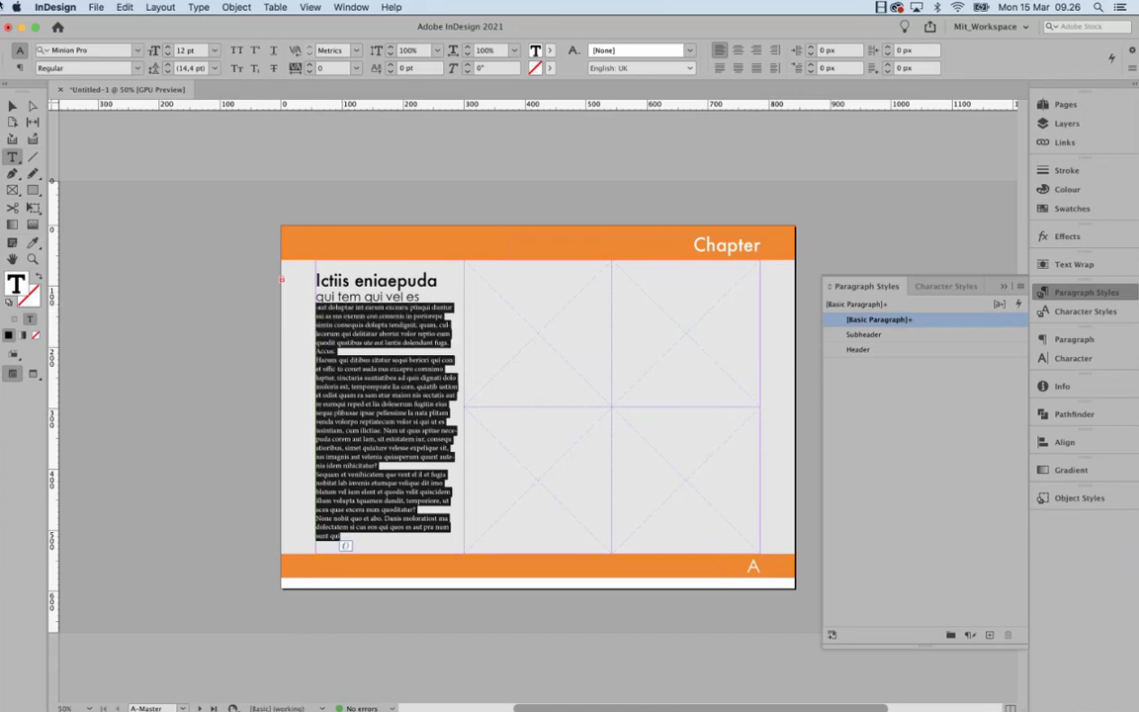
pyautogui.click(89, 50)
pyautogui.write('optima')
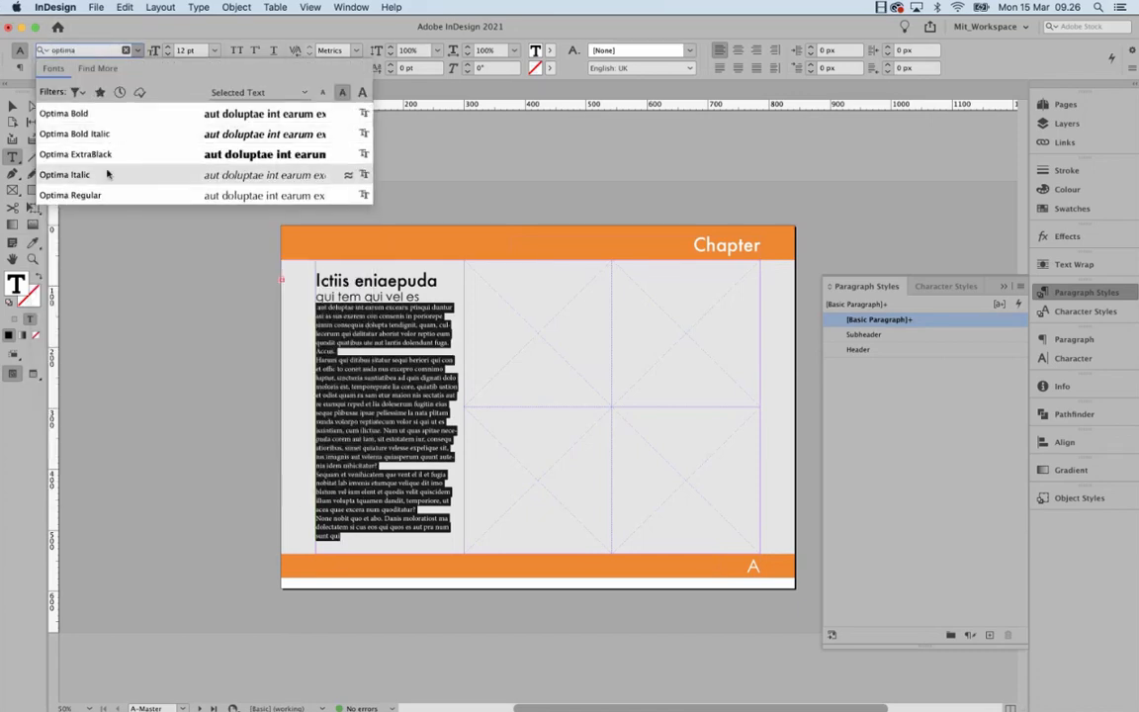
pyautogui.click(160, 202)
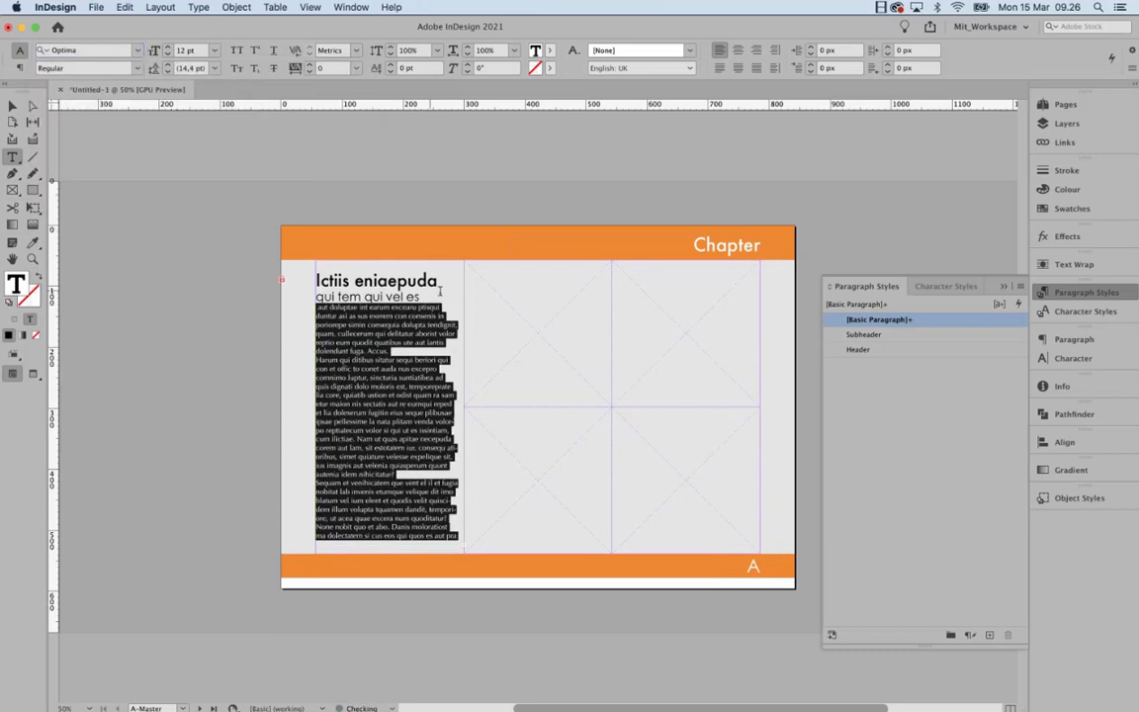
# - Trim the end of the body text so its last line reads "None nobit quo et abo. Danis molor."
pyautogui.click(429, 519)
pyautogui.click(431, 527)
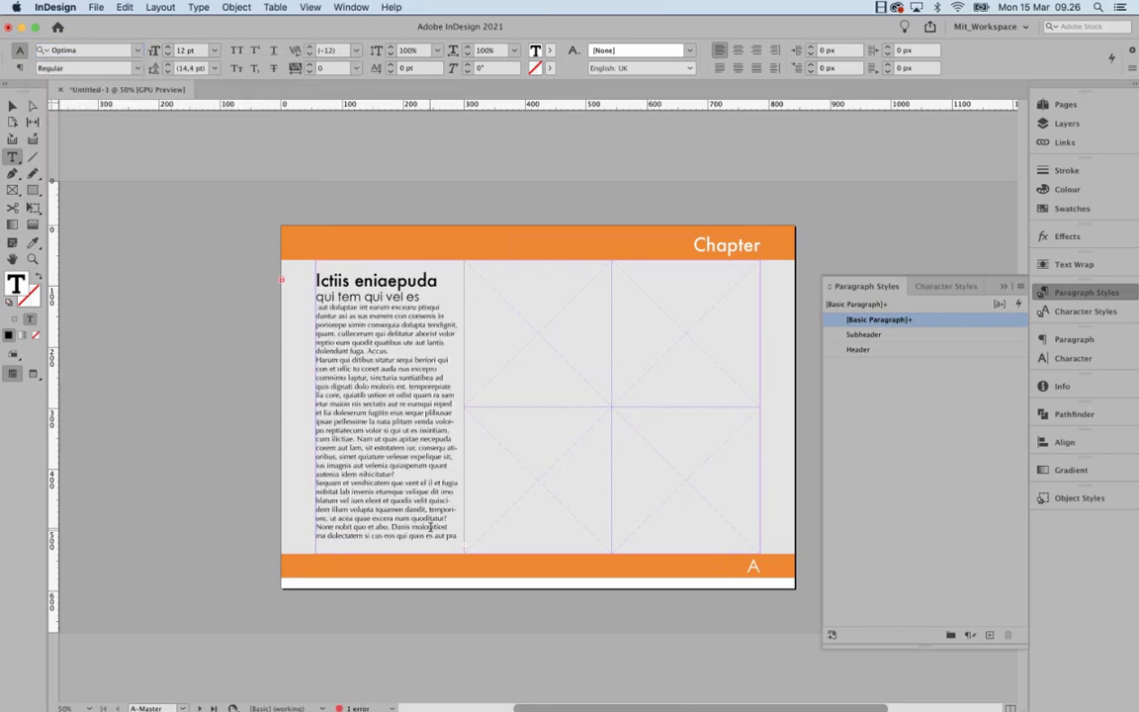
pyautogui.hotkey('shift', 'Down')
pyautogui.hotkey('shift', 'Down')
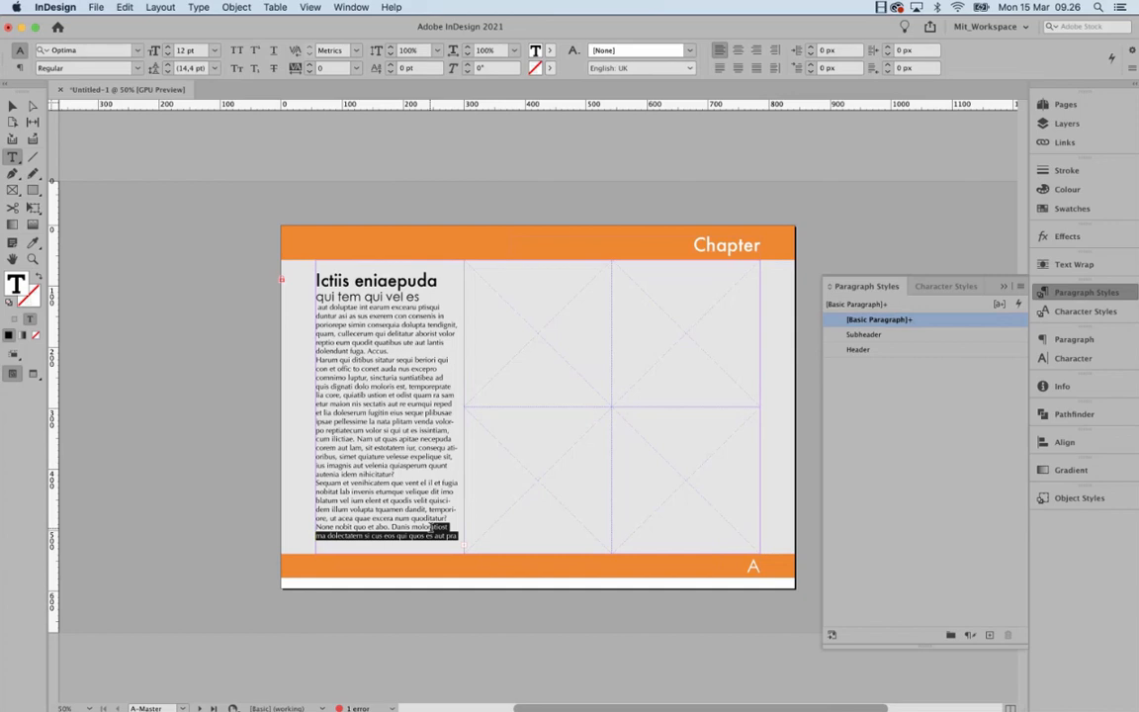
pyautogui.press('BackSpace')
pyautogui.write('r.')
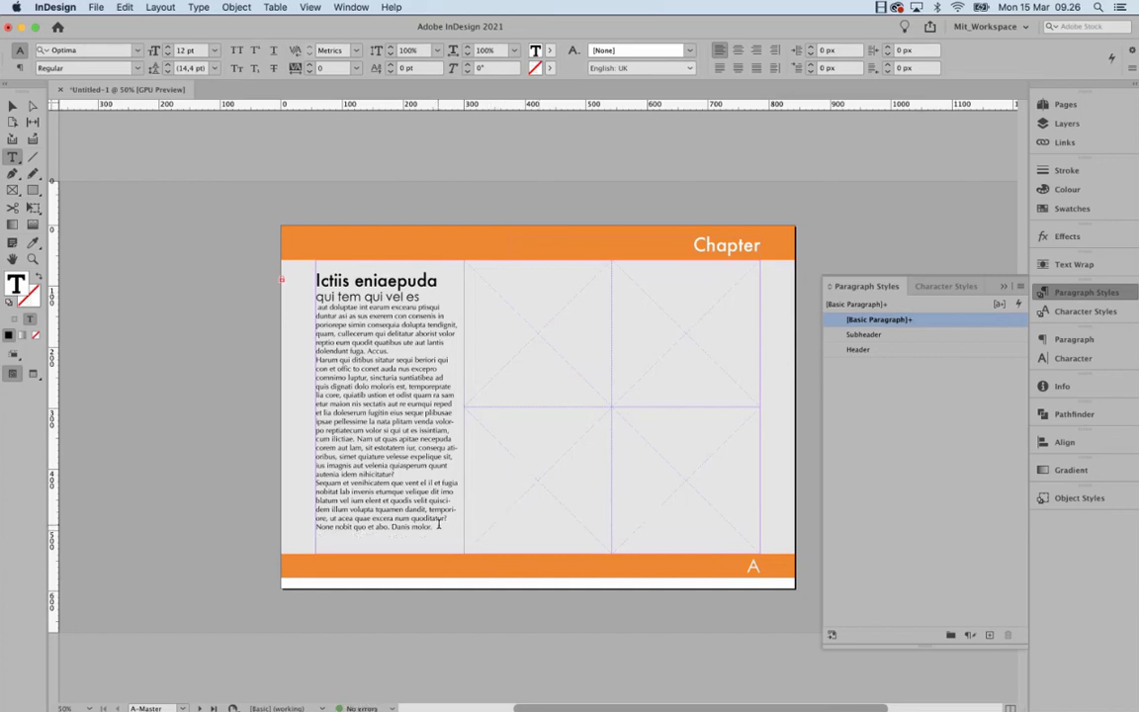
# - Create a paragraph style named Body text from the body paragraphs below the subheader
pyautogui.moveTo(393, 471); pyautogui.dragTo(294, 304)
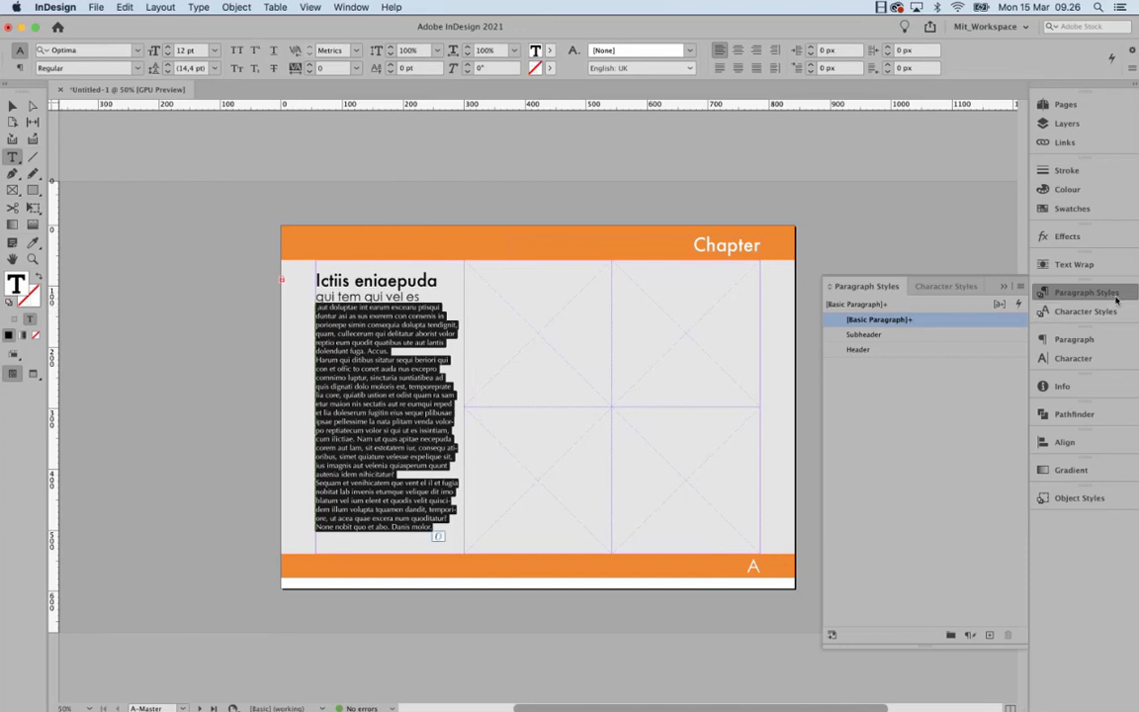
pyautogui.click(1022, 287)
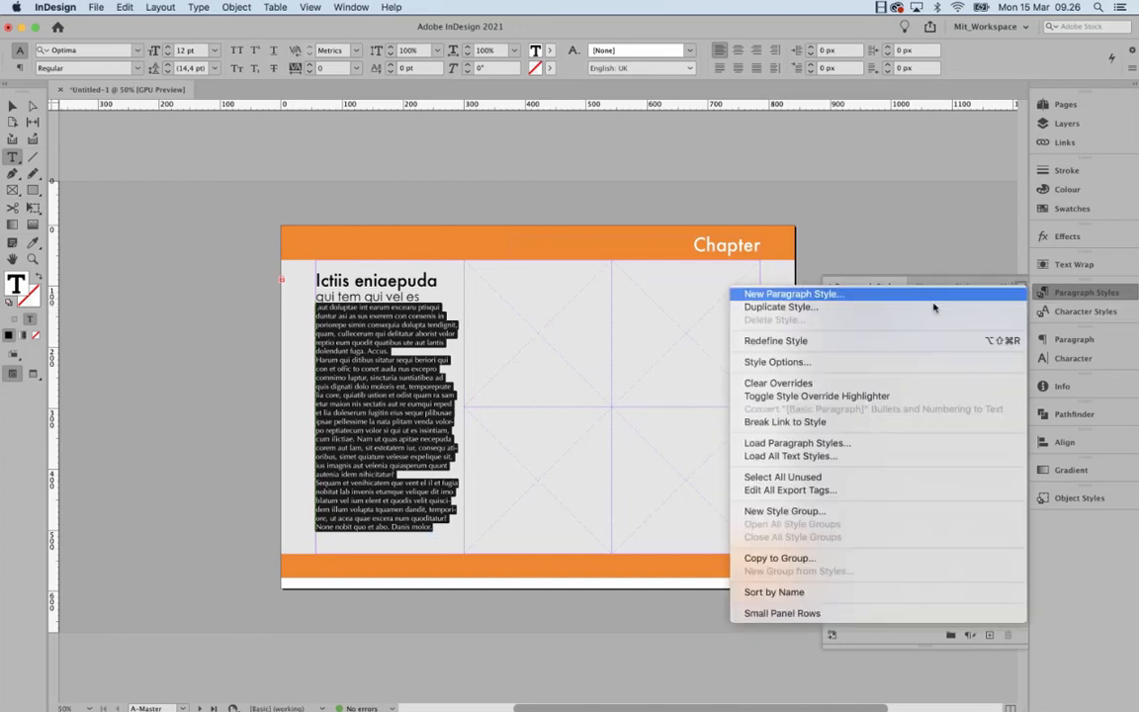
pyautogui.click(809, 292)
pyautogui.moveTo(552, 218); pyautogui.dragTo(949, 233)
pyautogui.write('Body text')
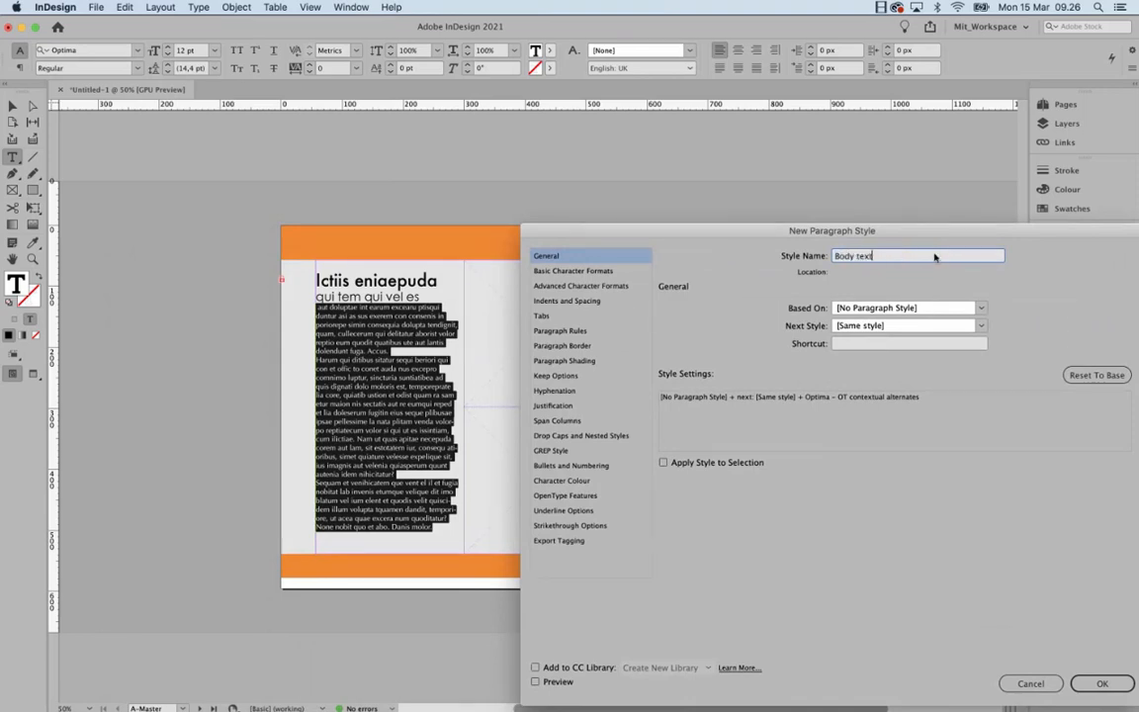
pyautogui.click(612, 271)
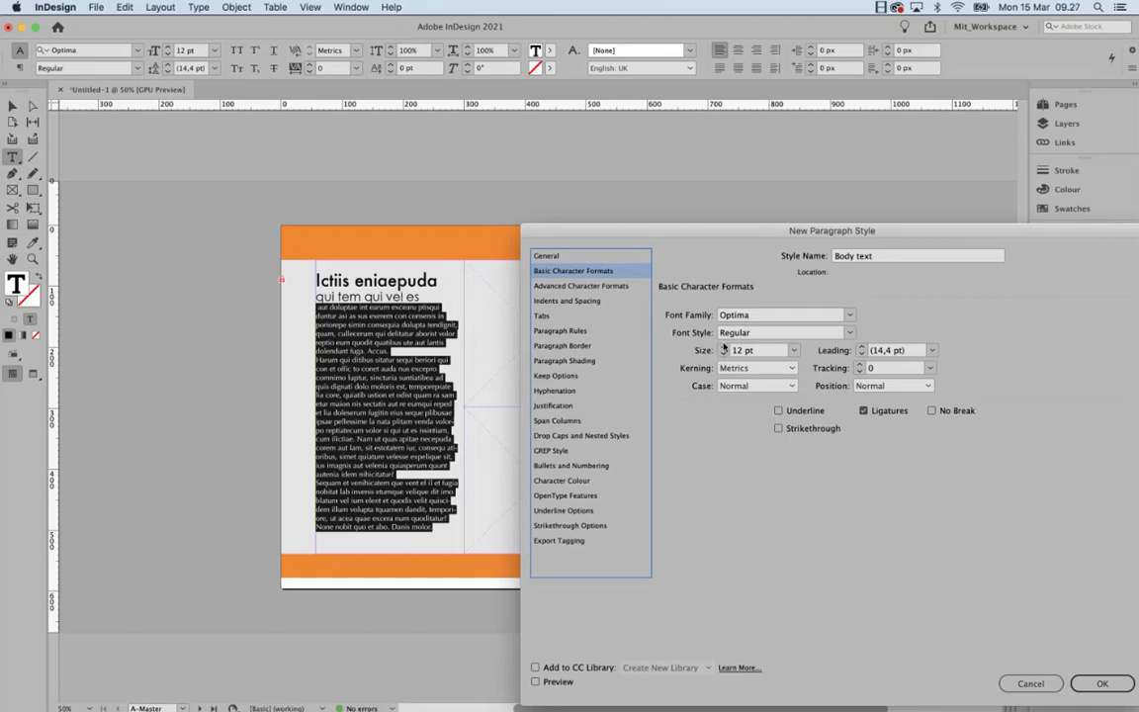
pyautogui.moveTo(817, 233); pyautogui.dragTo(798, 223)
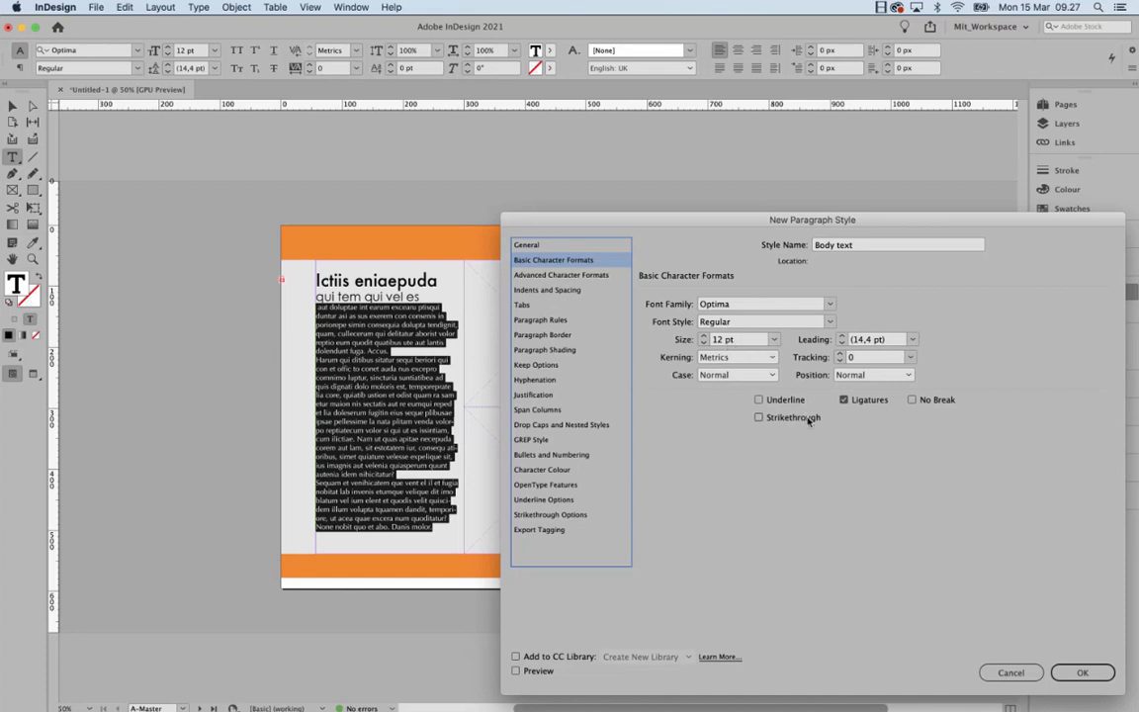
pyautogui.click(1080, 672)
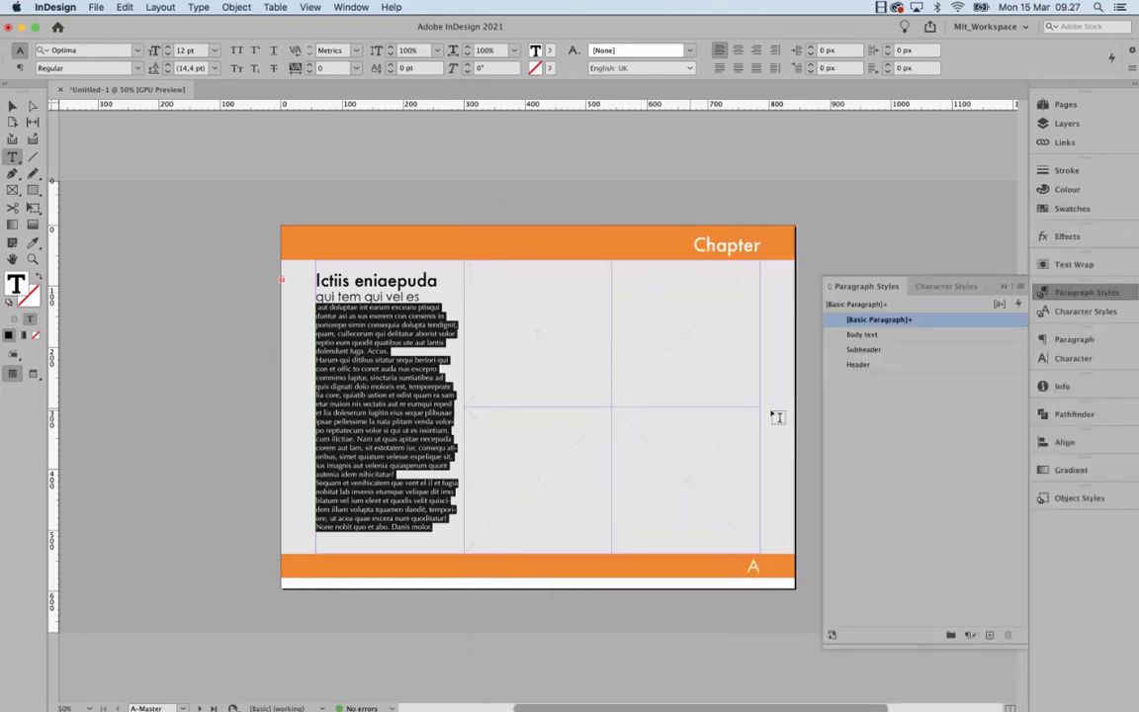
# - Apply the Body text paragraph style to the body paragraphs and deselect the text
pyautogui.click(889, 338)
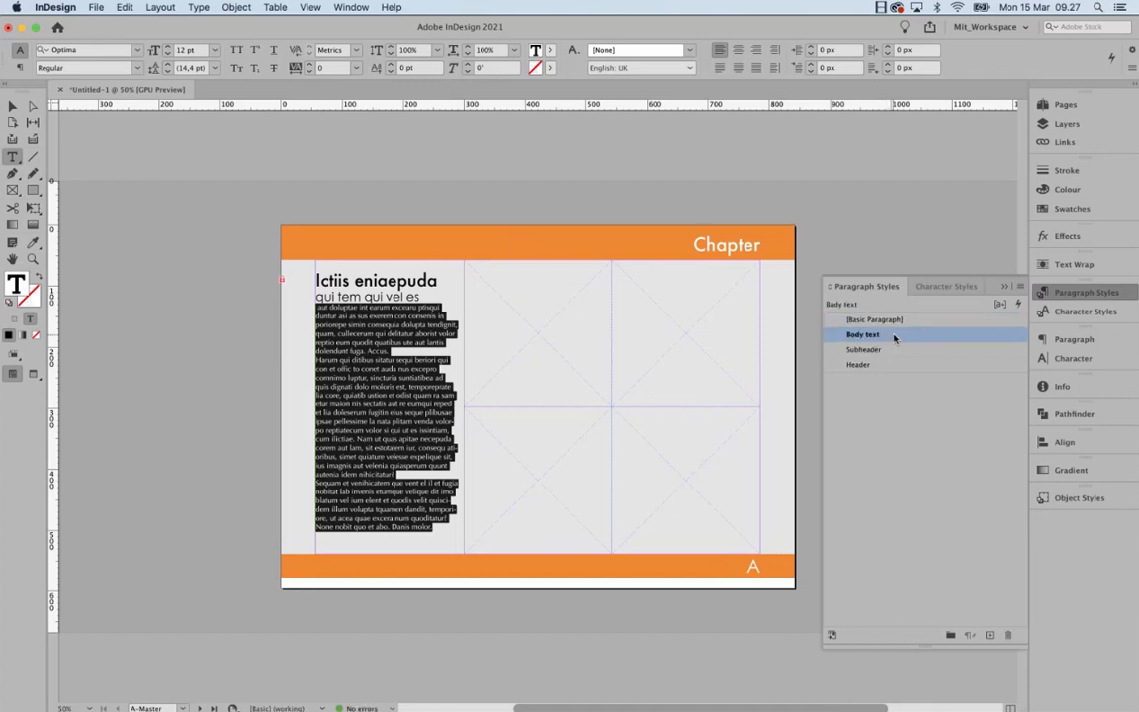
pyautogui.click(893, 335)
pyautogui.doubleClick(946, 336)
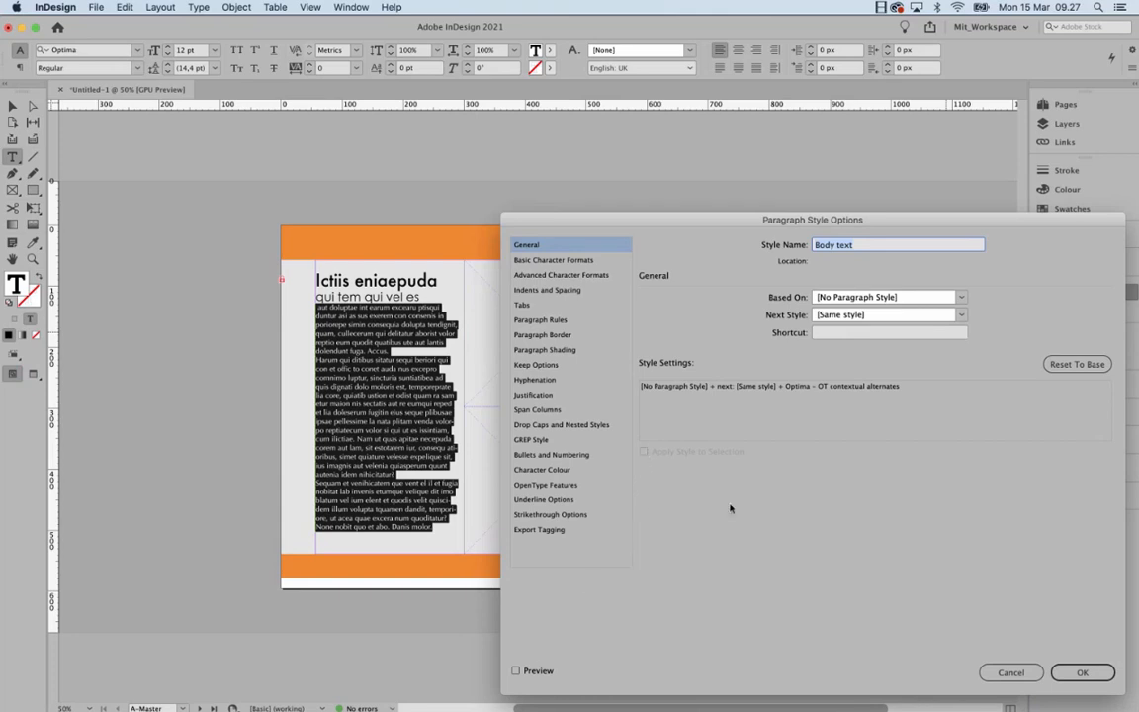
pyautogui.click(1009, 673)
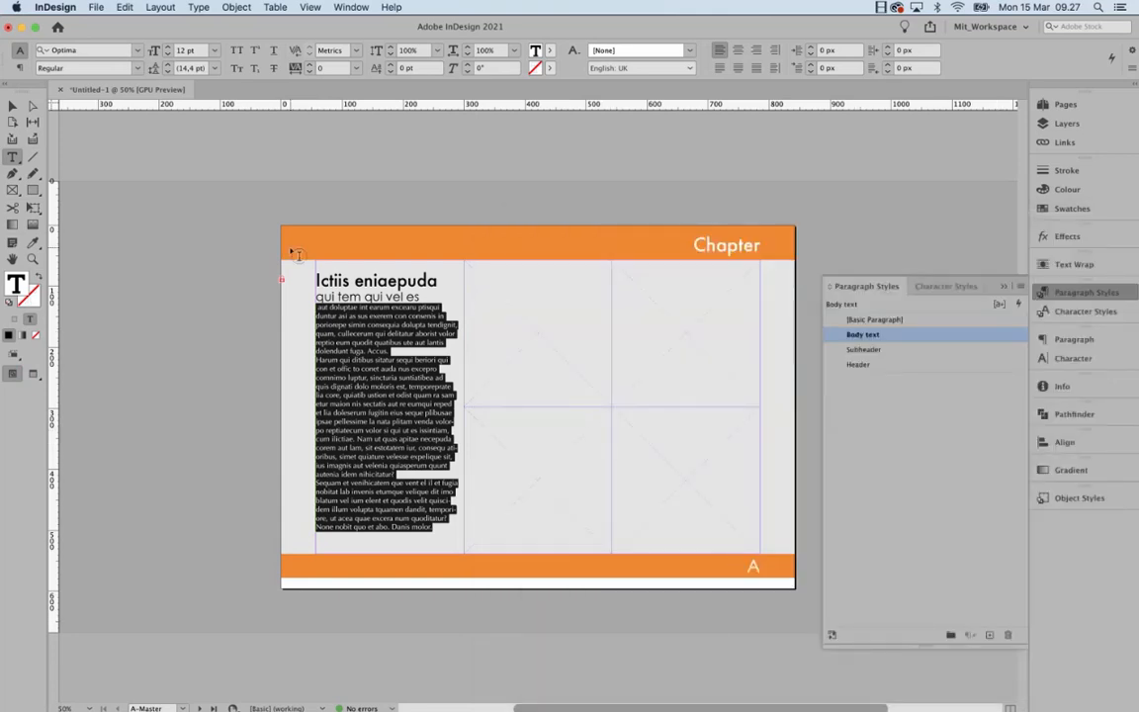
pyautogui.click(13, 105)
pyautogui.click(277, 182)
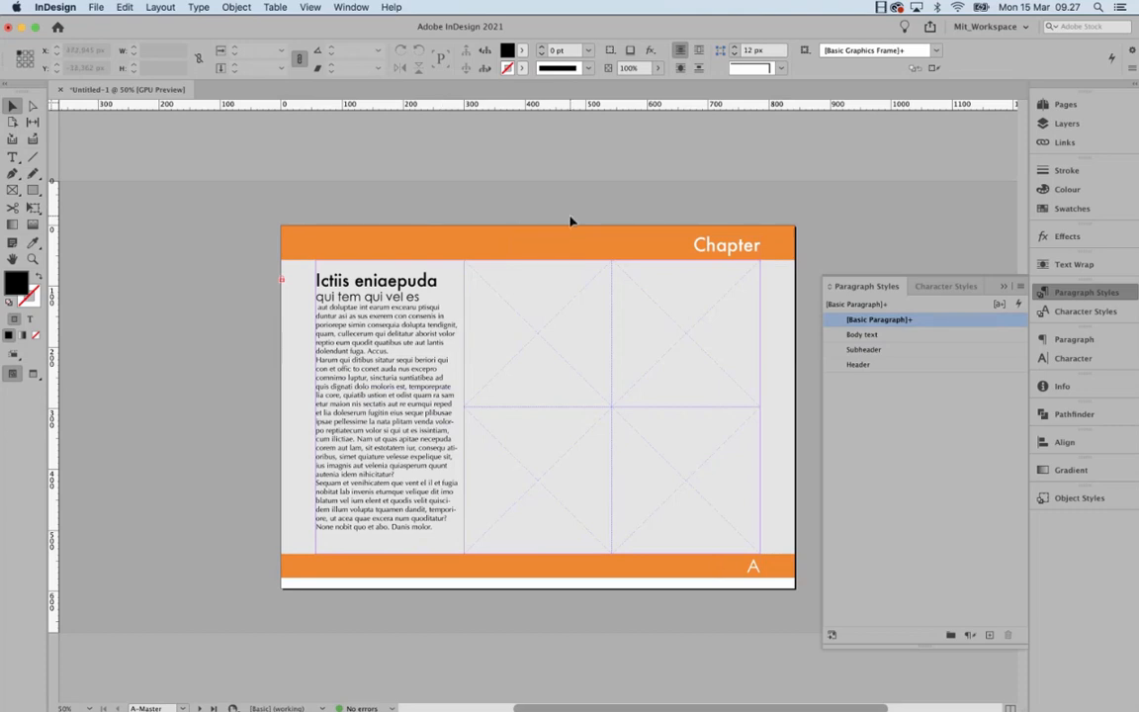
pyautogui.click(1002, 286)
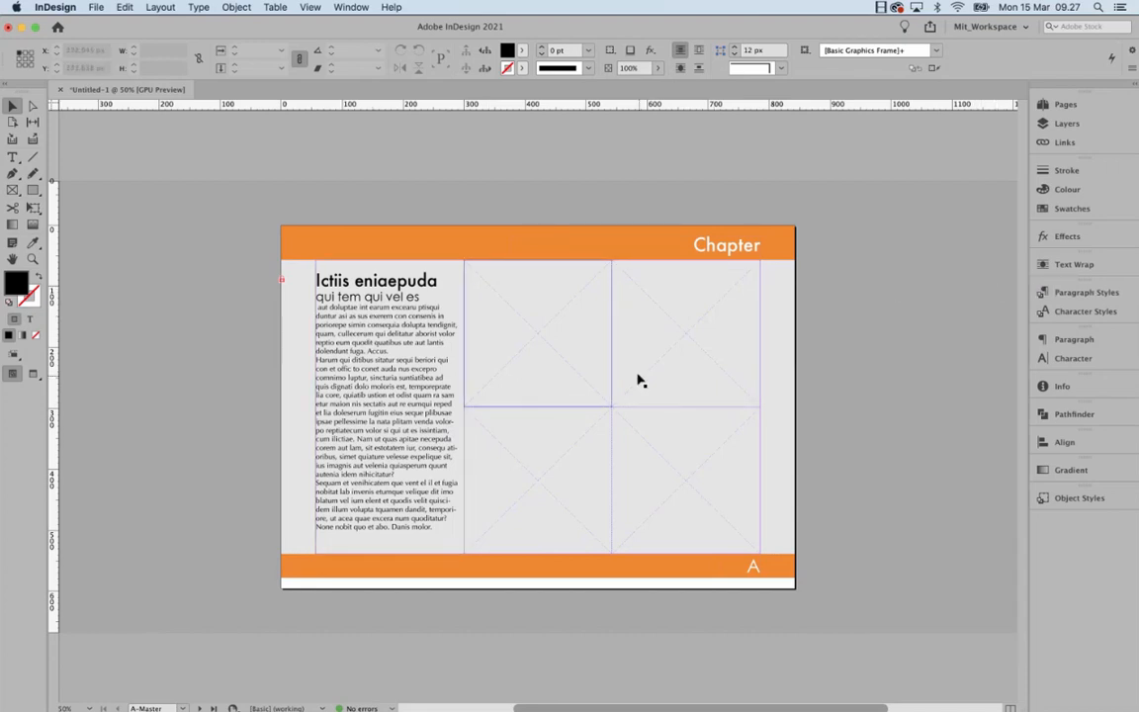
# - Add four document pages based on A-Master after page 2
pyautogui.click(1049, 105)
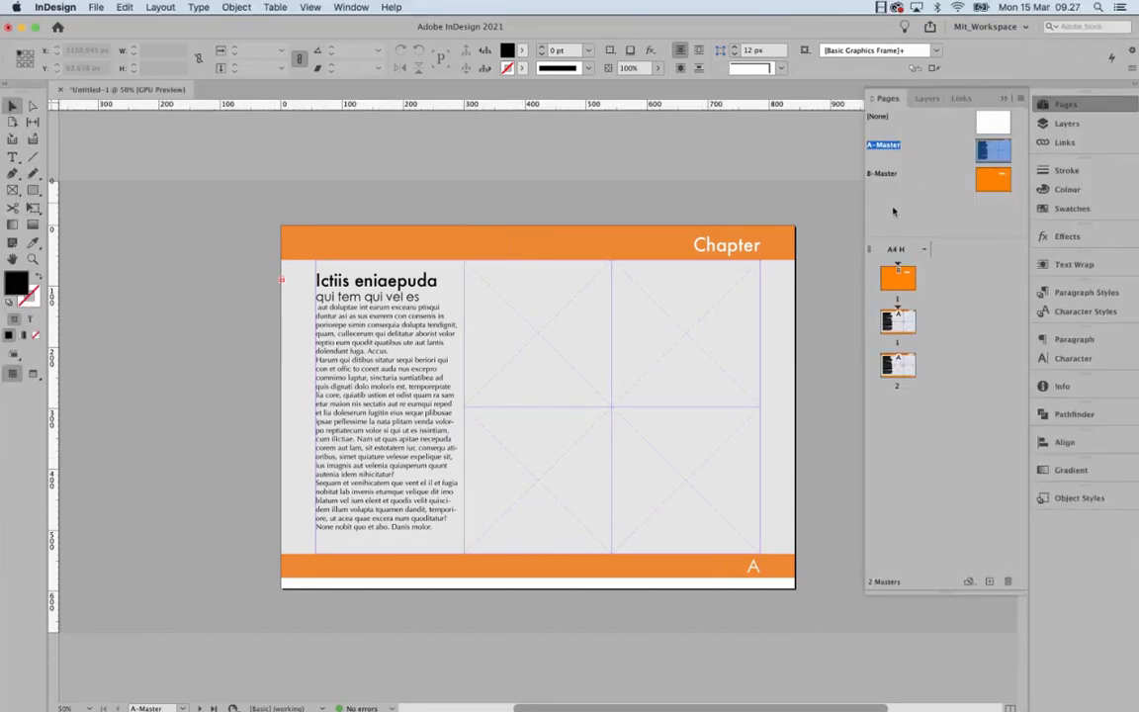
pyautogui.doubleClick(900, 282)
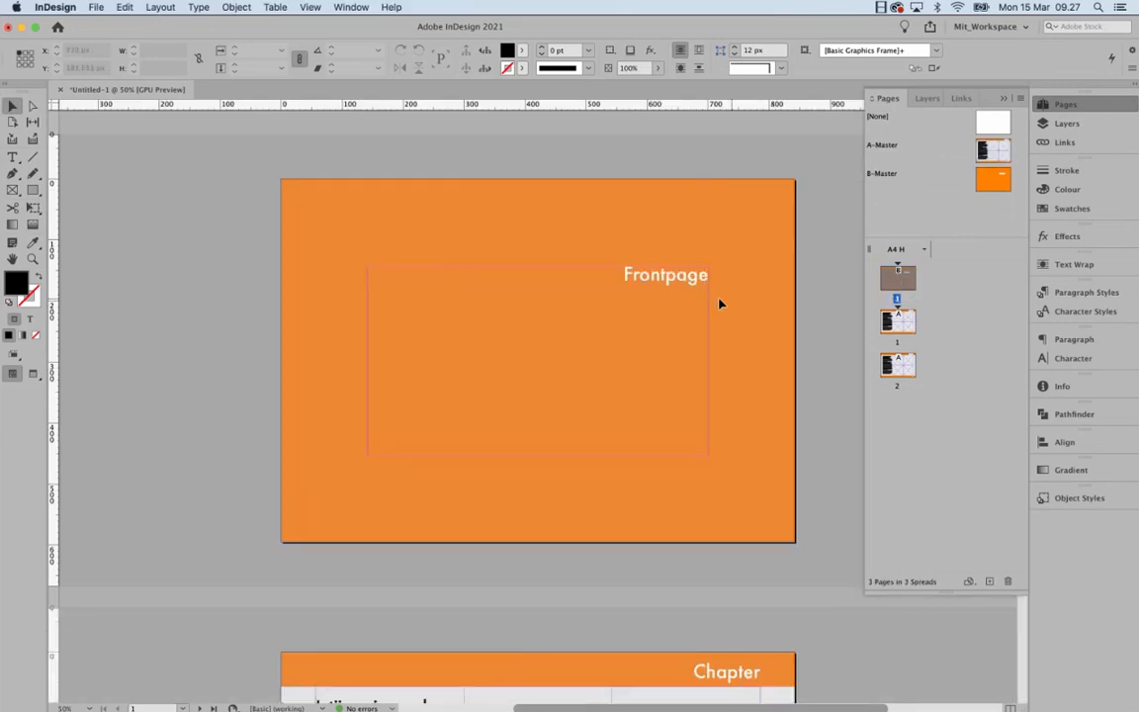
pyautogui.scroll(-8, 679, 369)
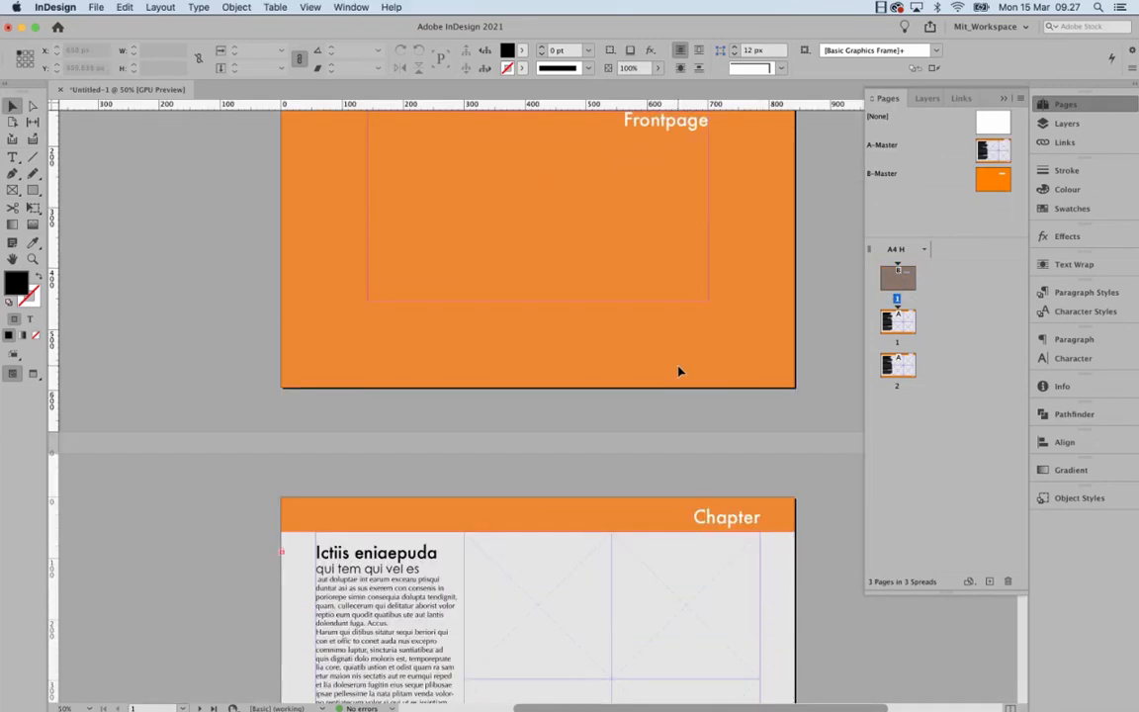
pyautogui.scroll(-15, 679, 373)
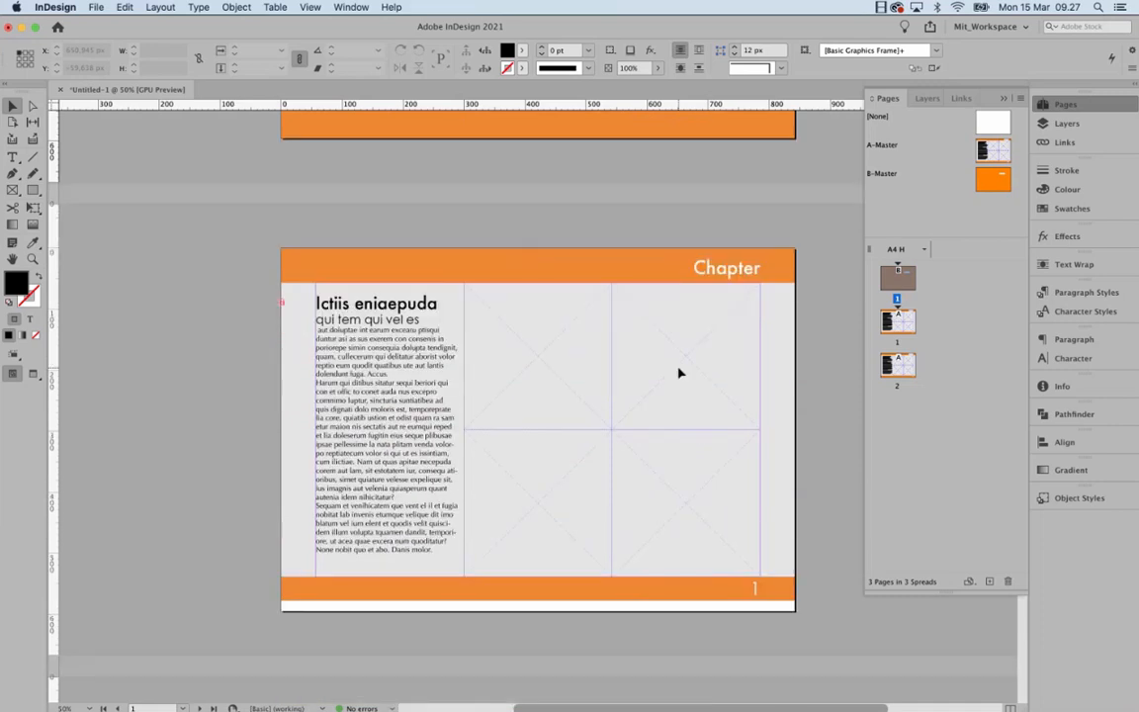
pyautogui.scroll(20, 679, 373)
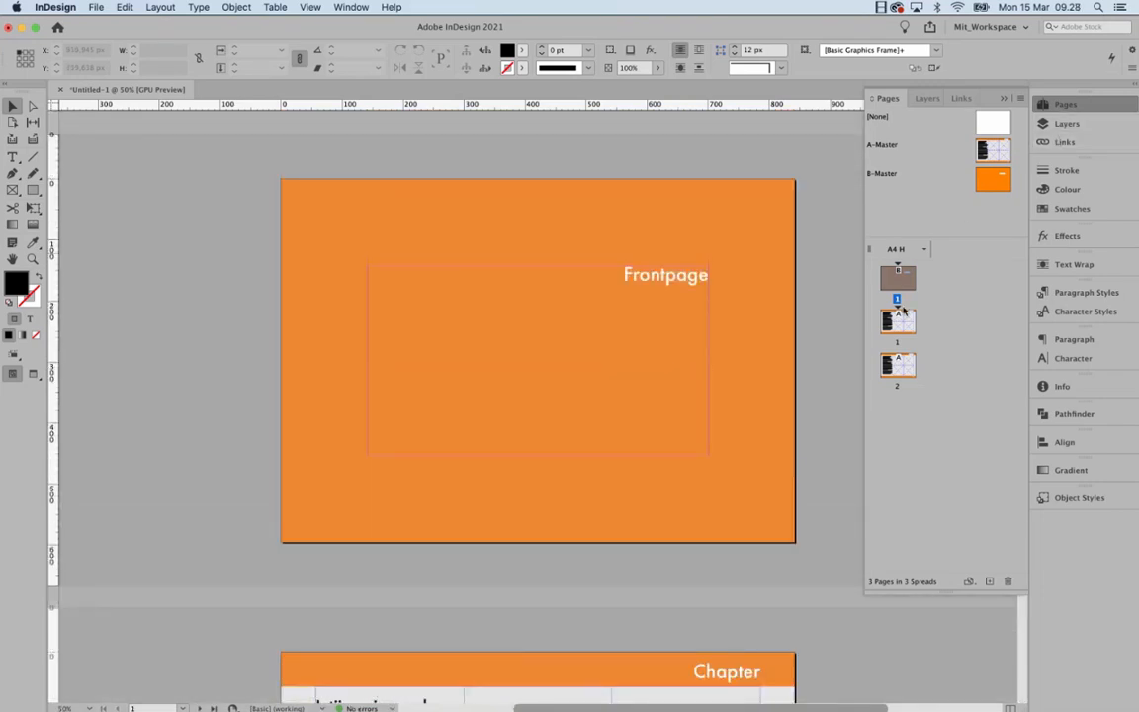
pyautogui.doubleClick(898, 365)
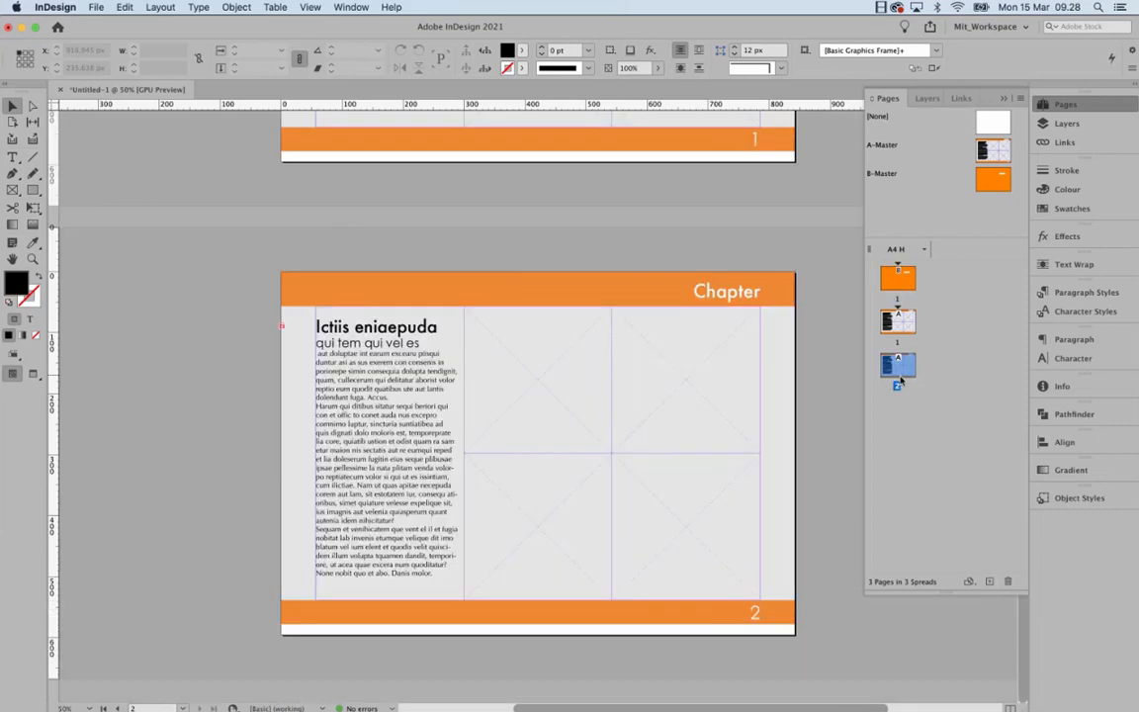
pyautogui.click(990, 581)
pyautogui.click(990, 581)
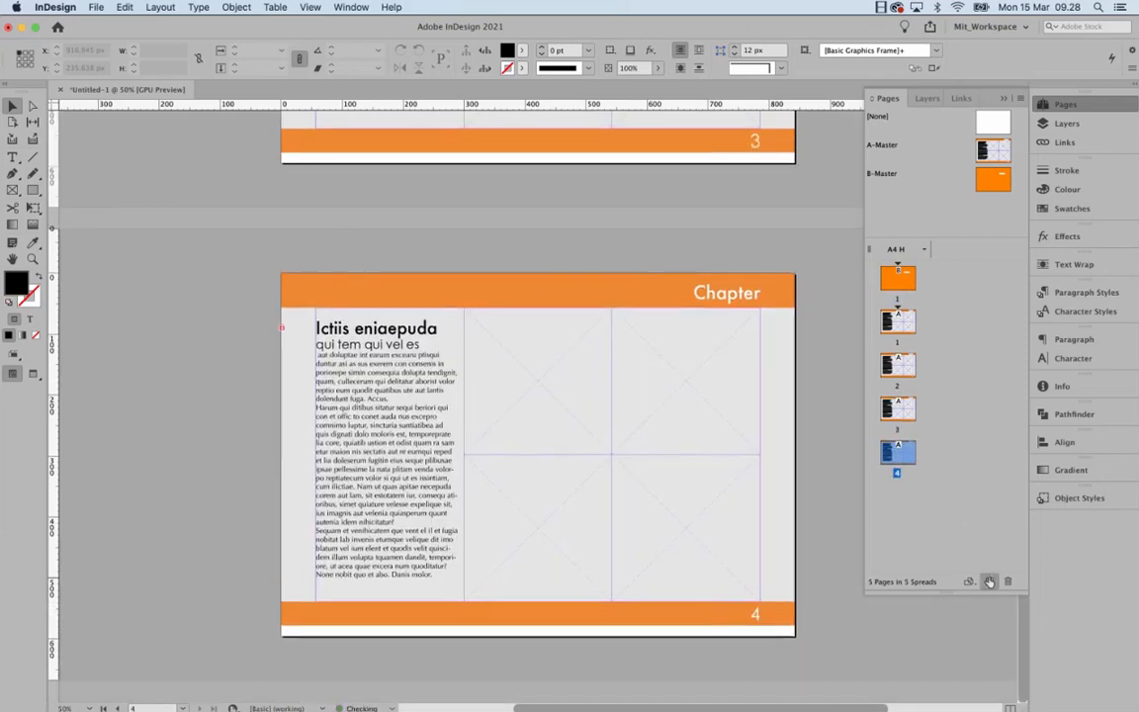
pyautogui.click(990, 581)
pyautogui.click(990, 581)
# - Examine the added document pages in an overview and inspect the A-Master layout on page 1 up close
pyautogui.click(901, 410)
pyautogui.doubleClick(901, 410)
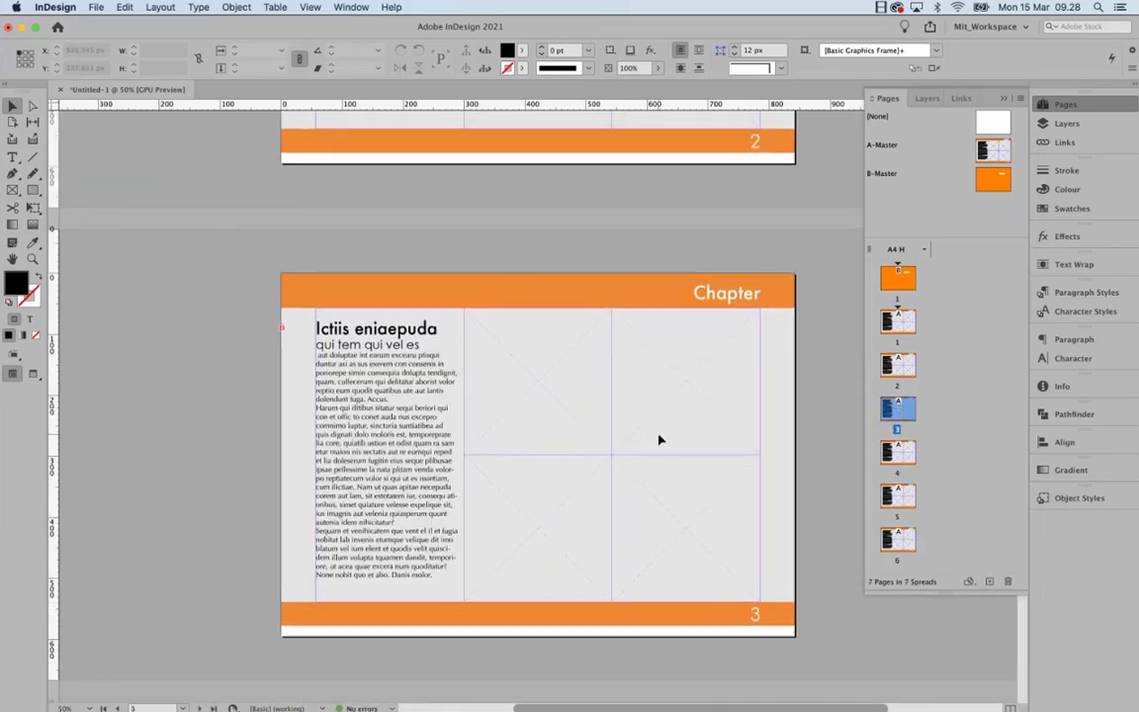
pyautogui.press('super+minus')
pyautogui.press('super+minus')
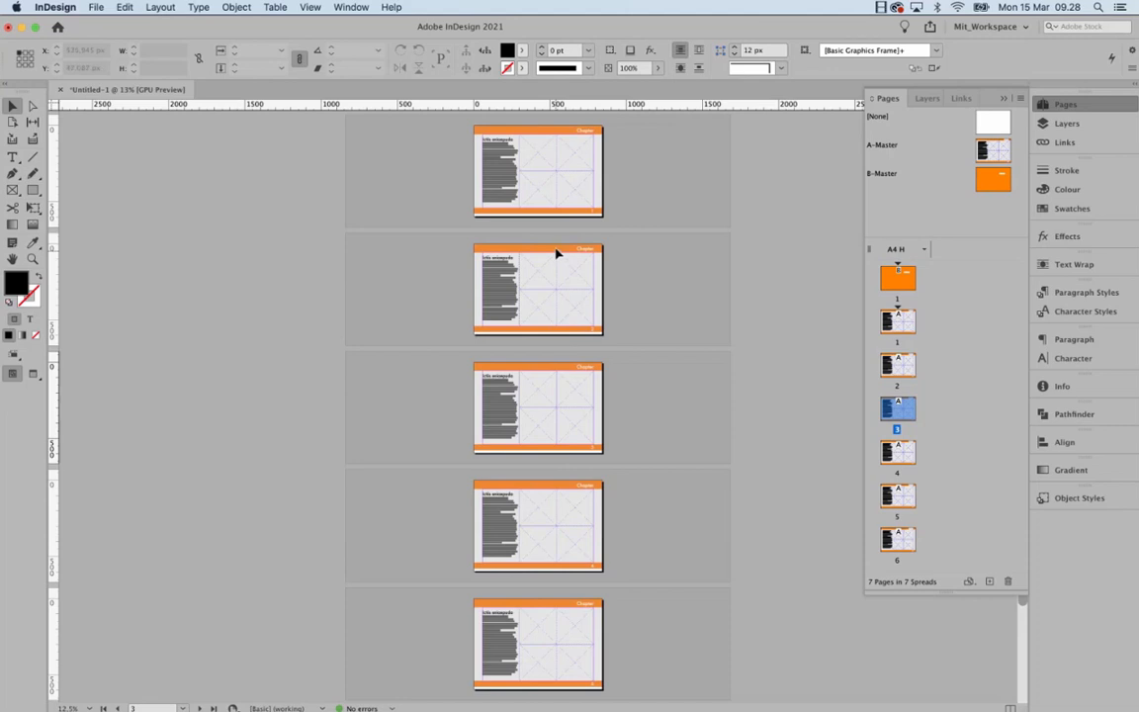
pyautogui.click(560, 188)
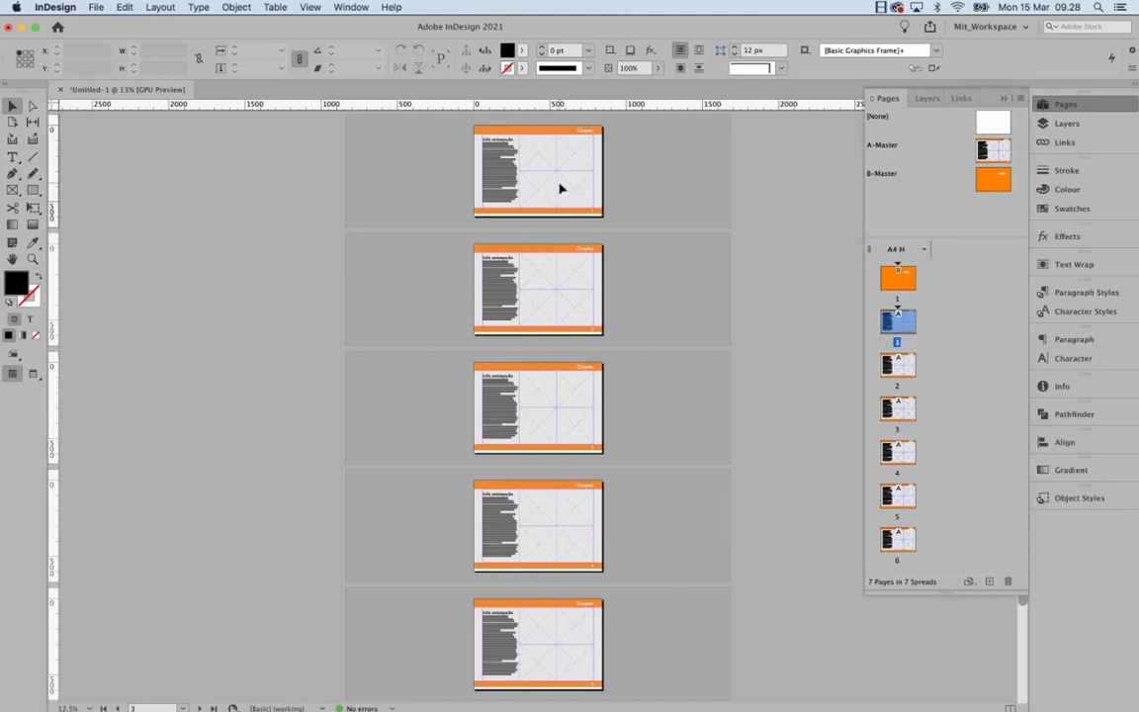
pyautogui.scroll(1, 559, 192)
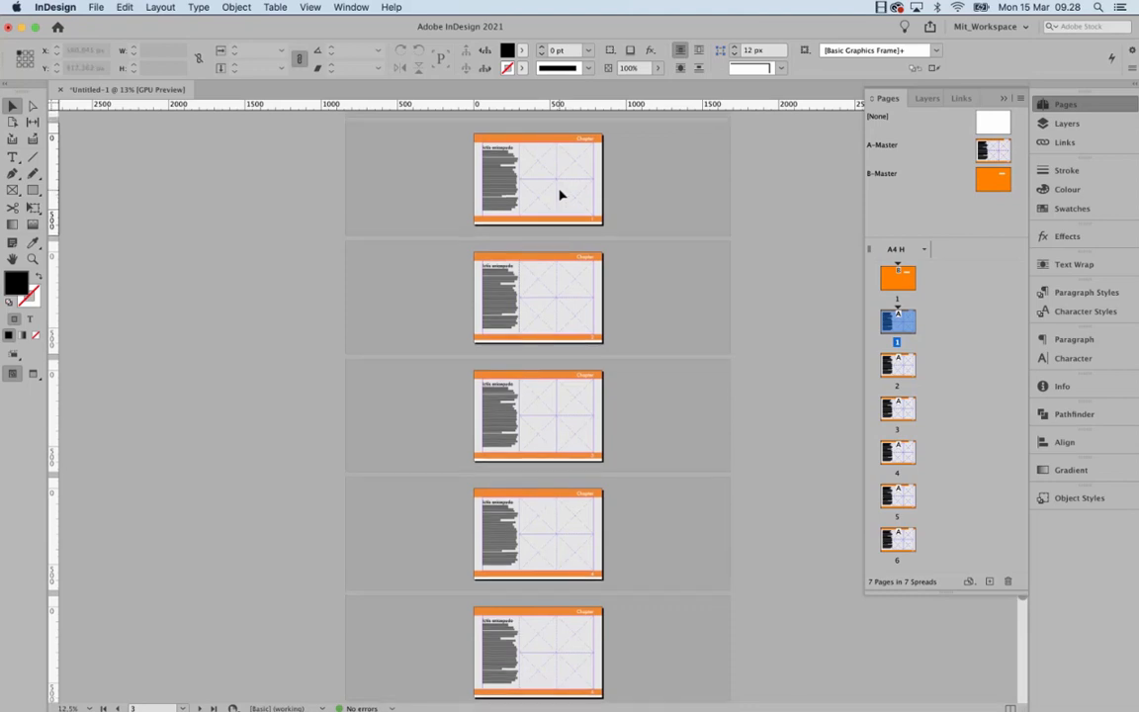
pyautogui.press('super+0')
pyautogui.scroll(-5, 515, 248)
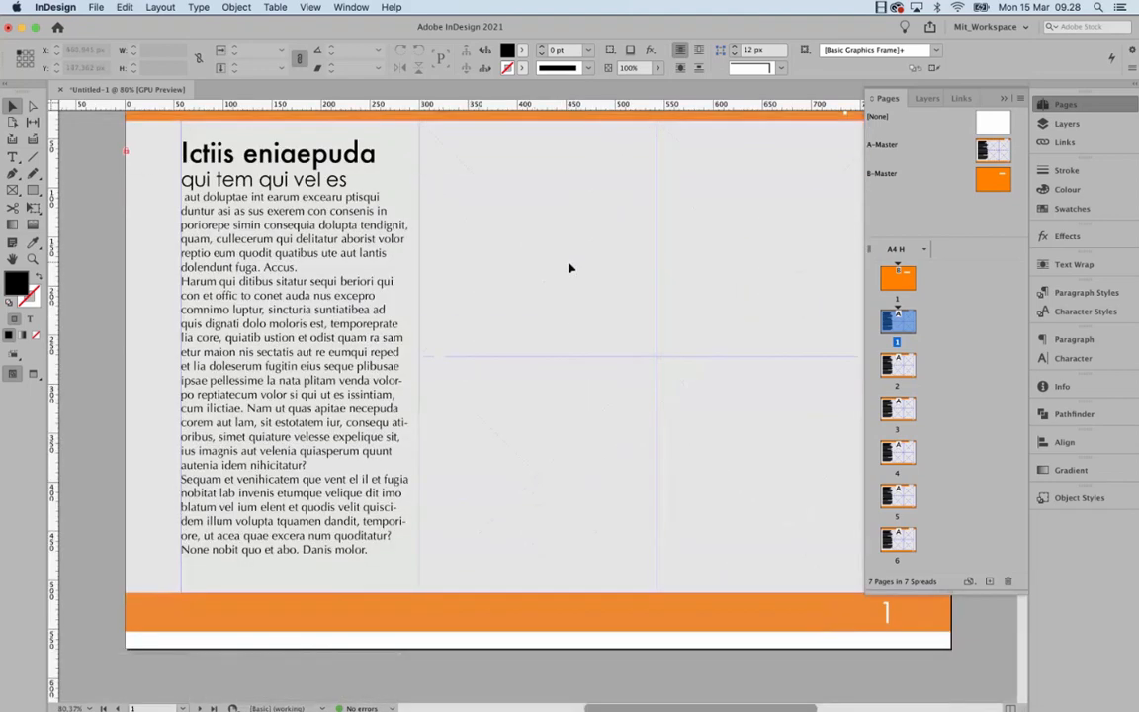
pyautogui.scroll(-10, 635, 351)
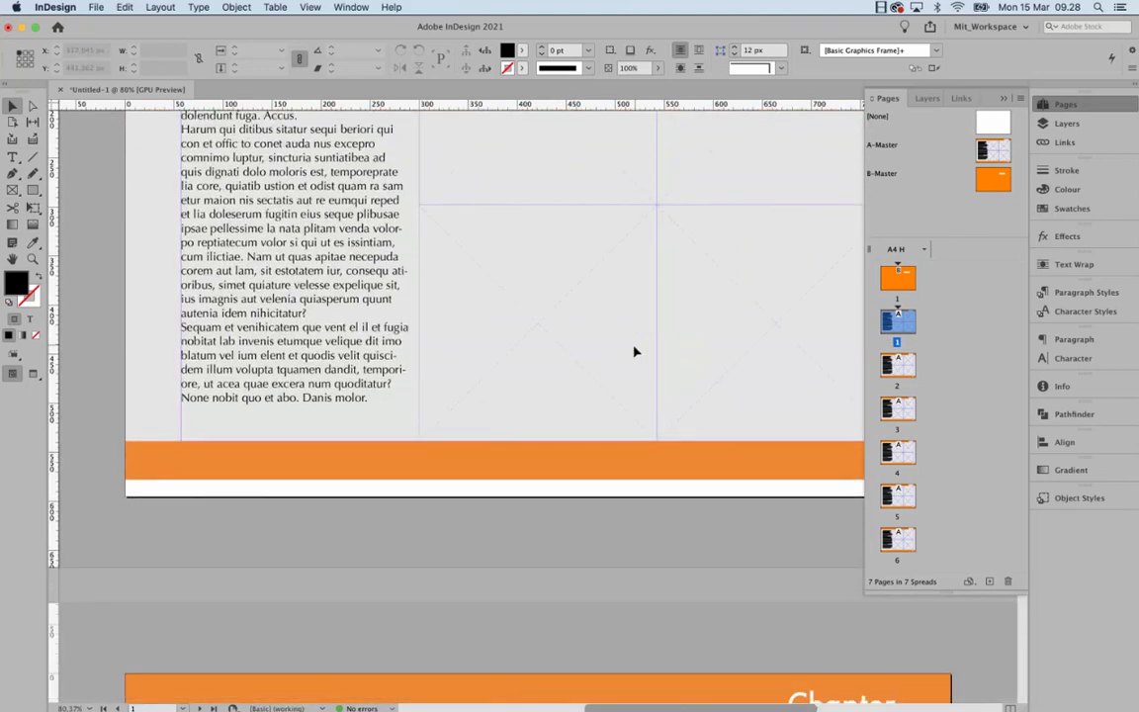
pyautogui.scroll(-3, 633, 356)
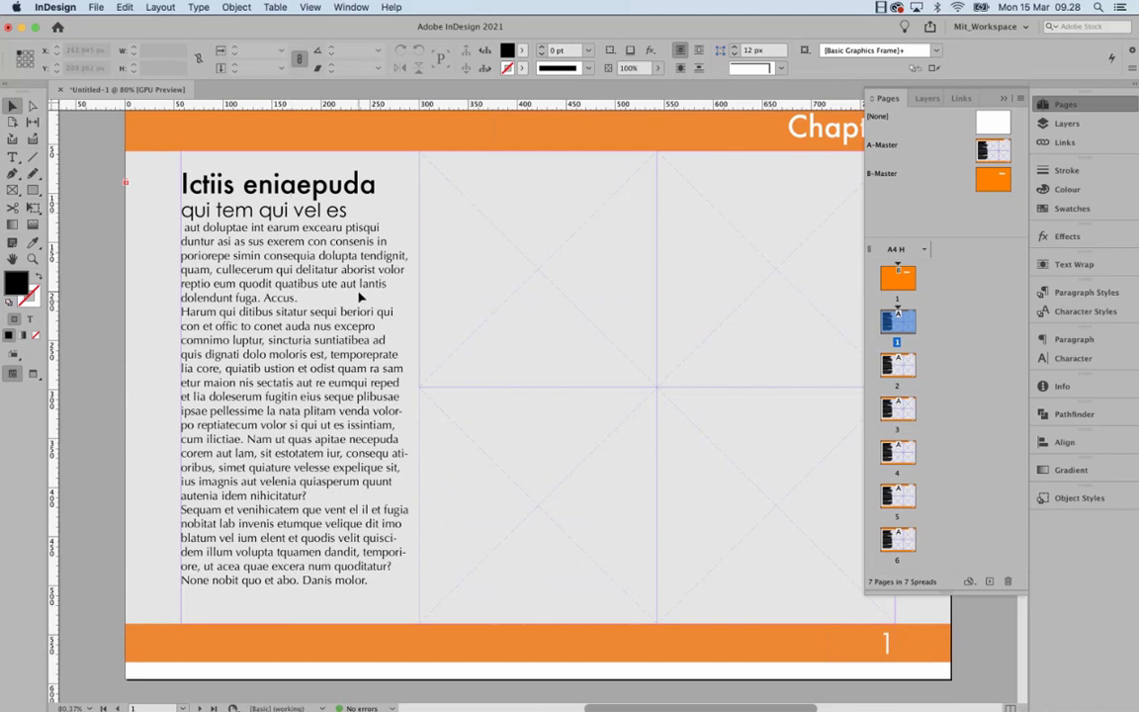
# - Override the master's text column frame on page 1 by selecting it as an editable object there
pyautogui.click(279, 181)
pyautogui.scroll(10, 391, 321)
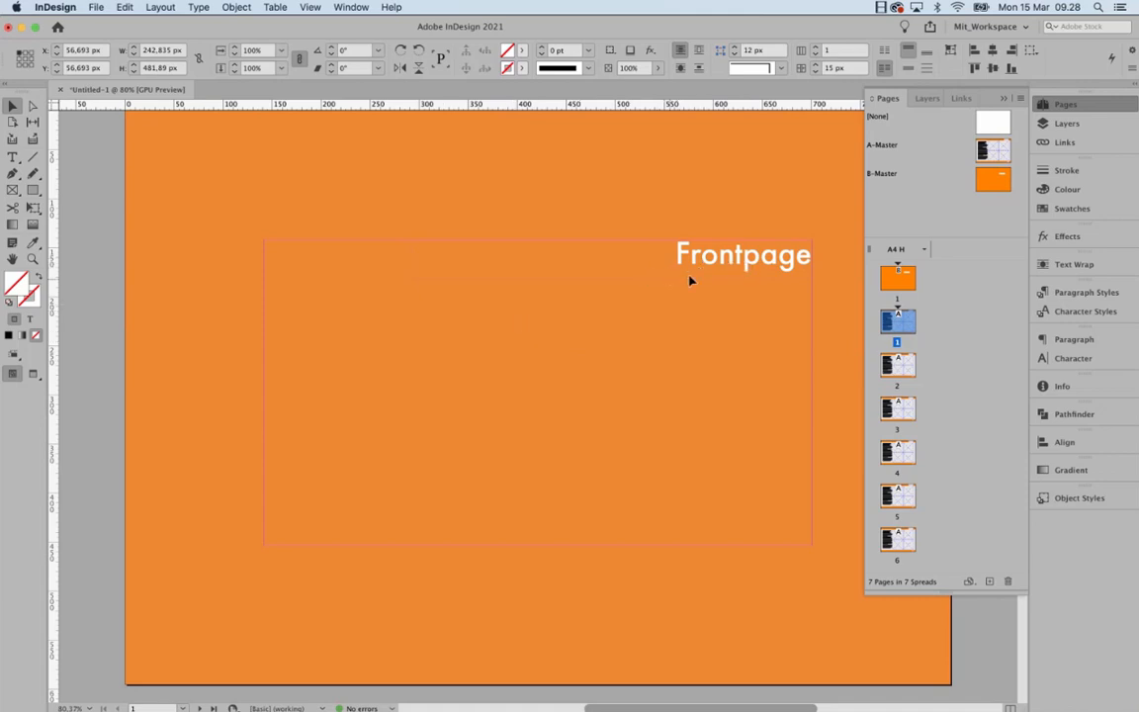
pyautogui.scroll(-5, 521, 432)
pyautogui.scroll(4, 548, 414)
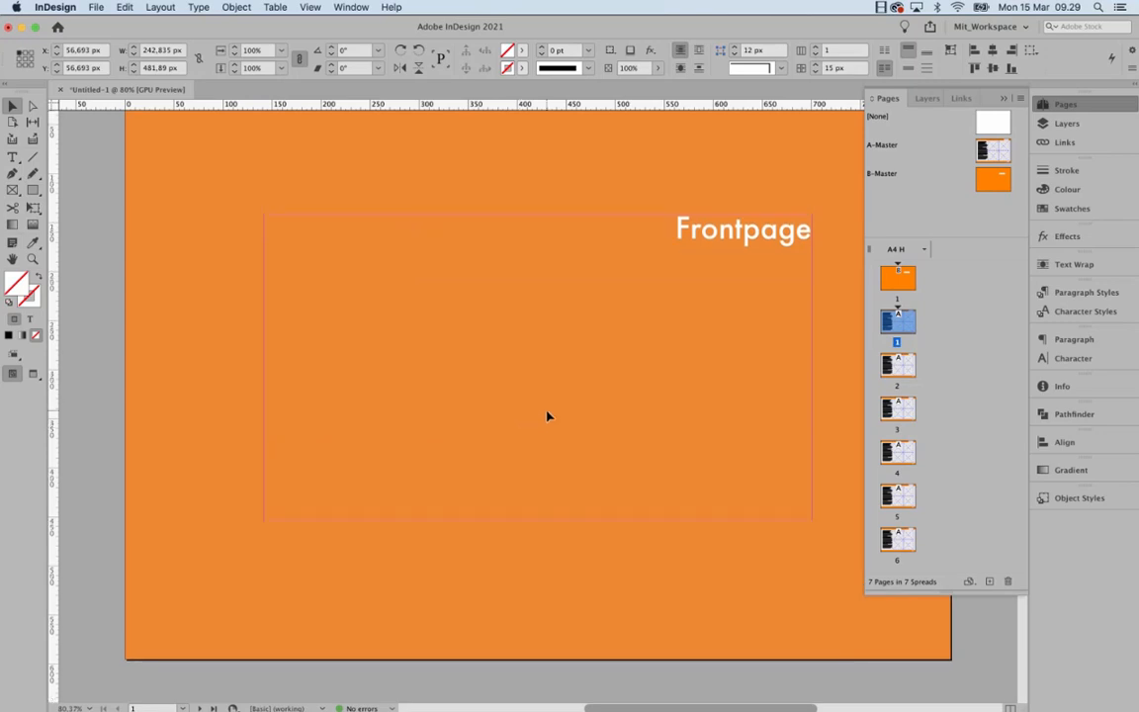
# - Replace the heading in page 1's text column with "Table of content" on its own line
pyautogui.scroll(-2, 494, 436)
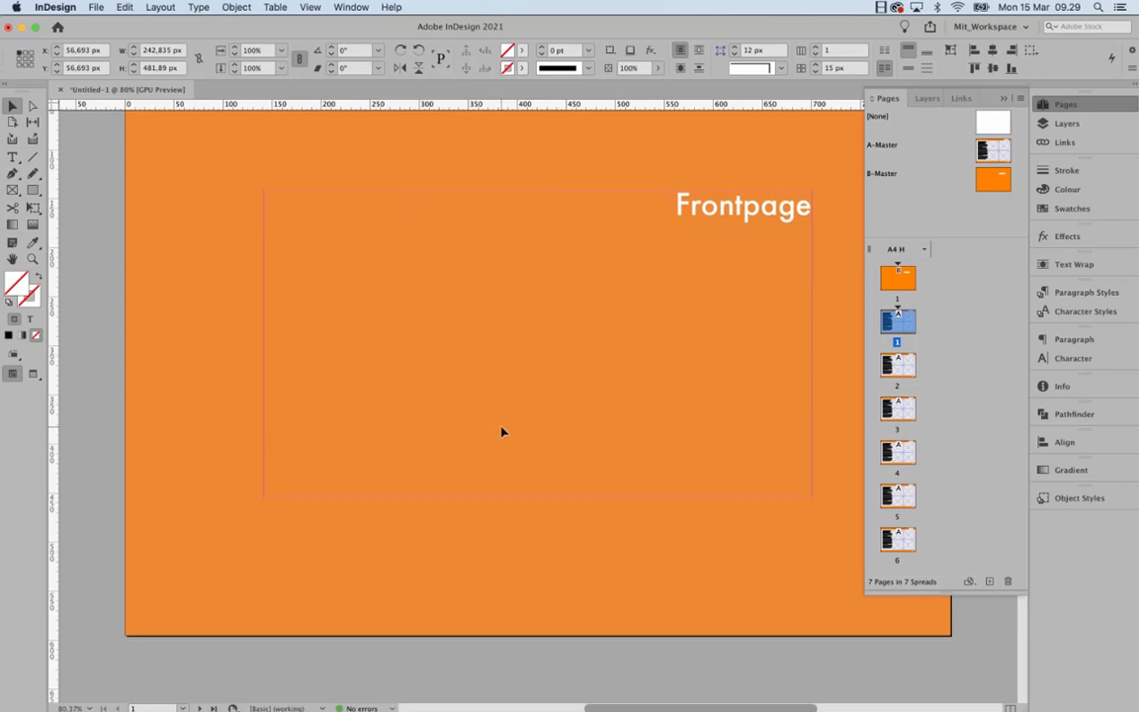
pyautogui.scroll(-10, 501, 427)
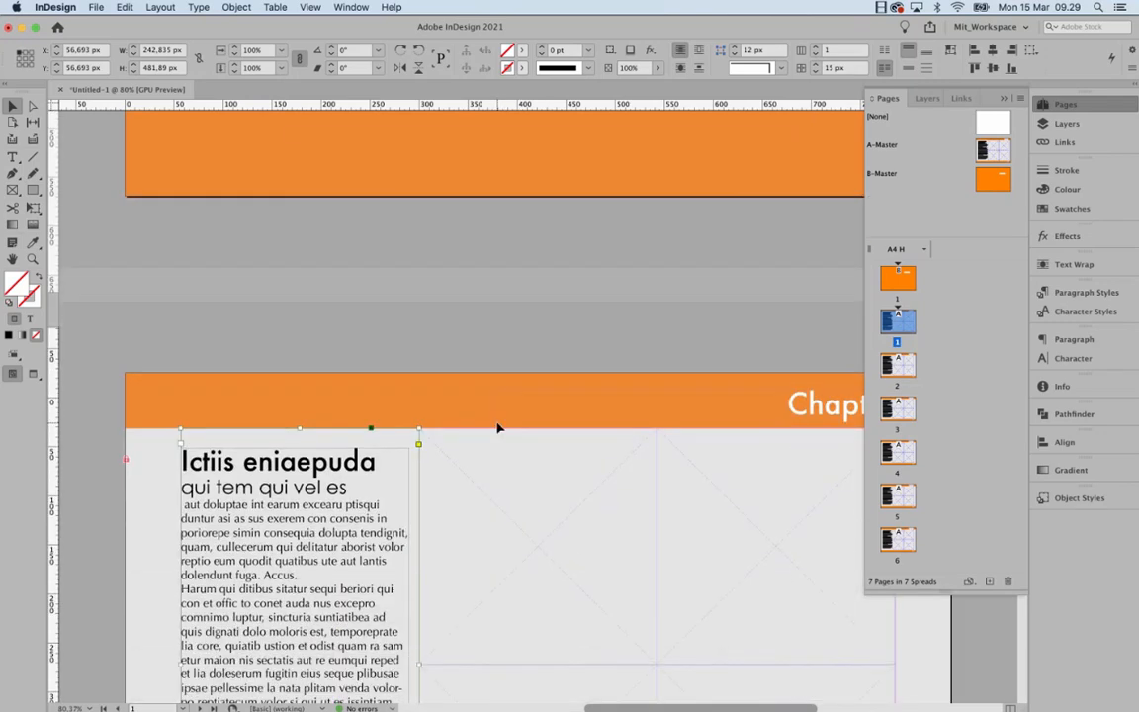
pyautogui.scroll(-8, 419, 394)
pyautogui.scroll(3, 415, 396)
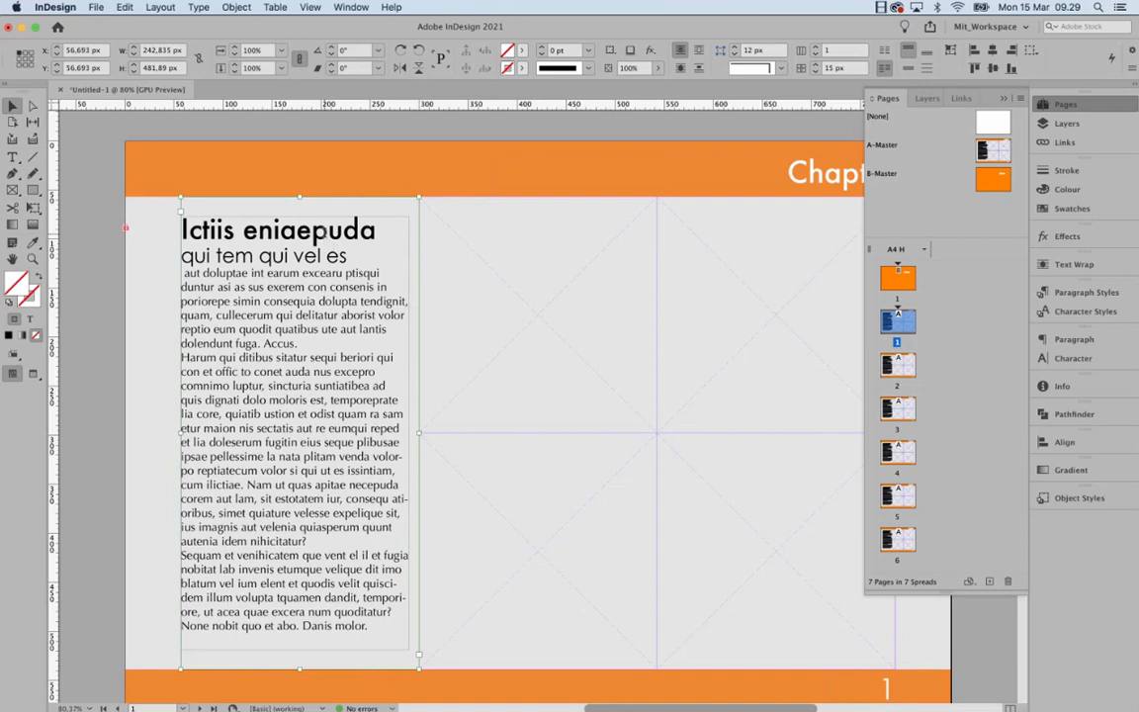
pyautogui.doubleClick(326, 237)
pyautogui.tripleClick(325, 235)
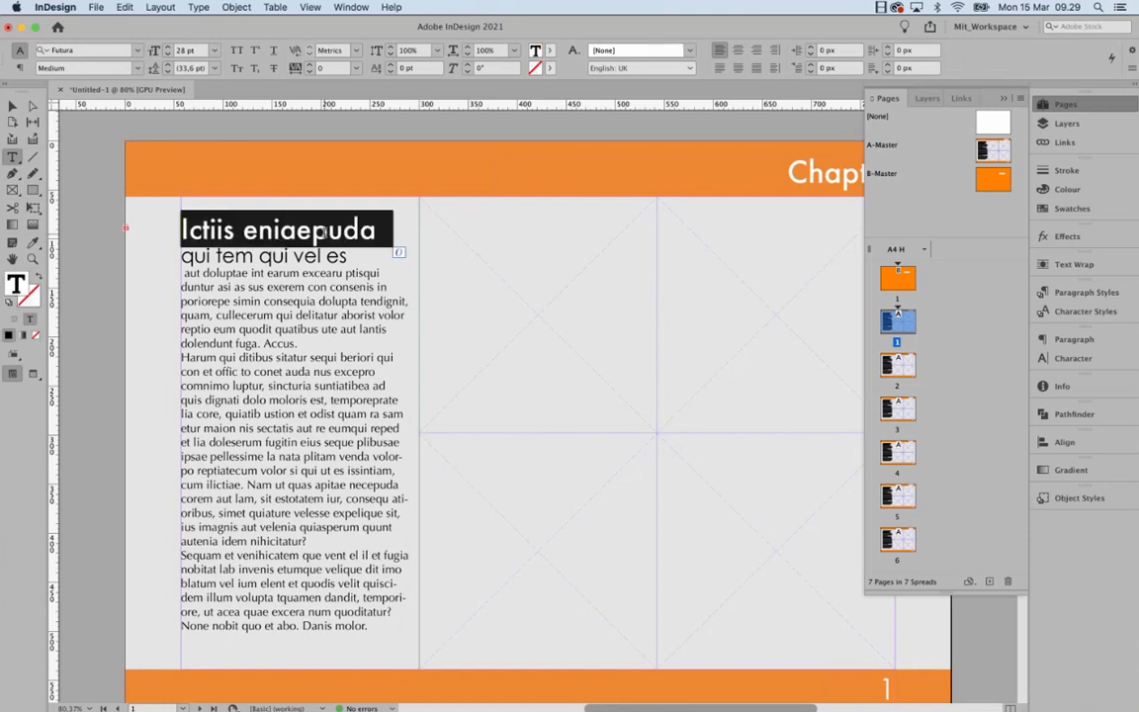
pyautogui.write('Table of')
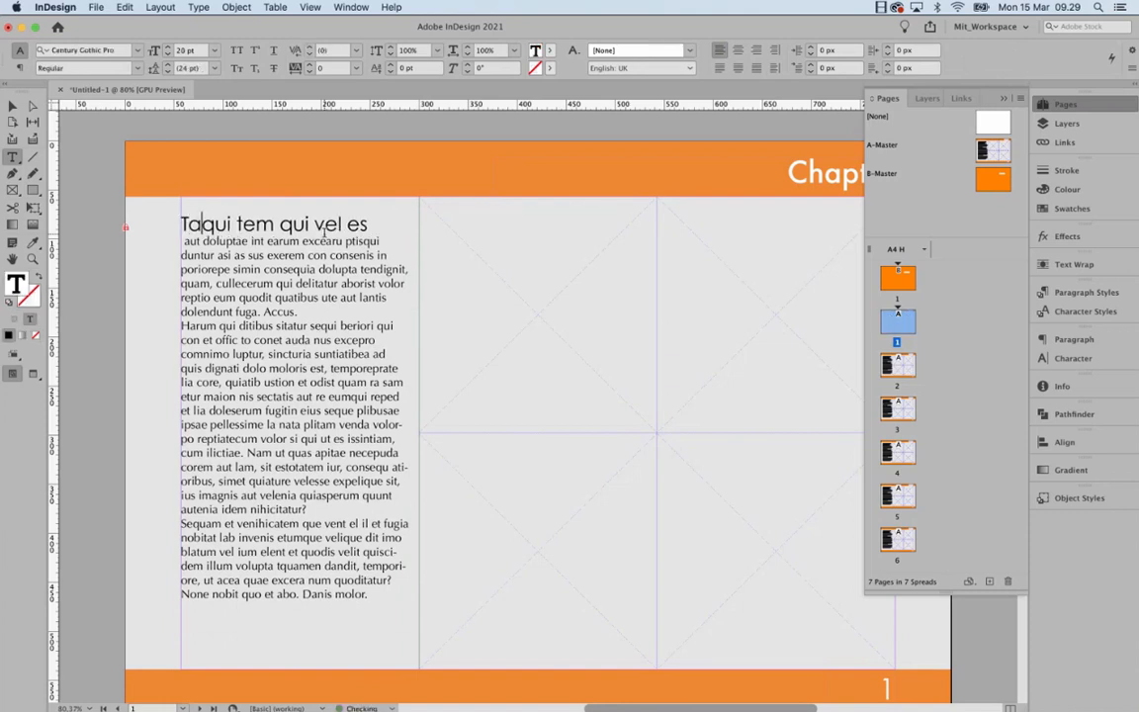
pyautogui.write('ntent')
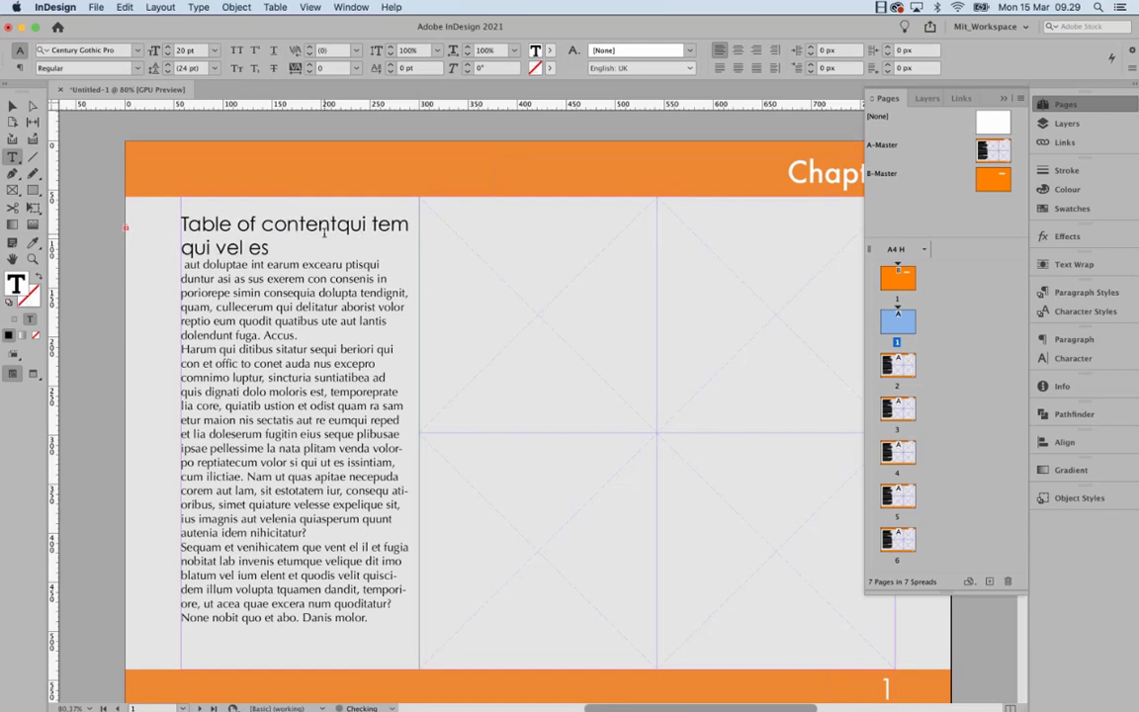
pyautogui.press('Return')
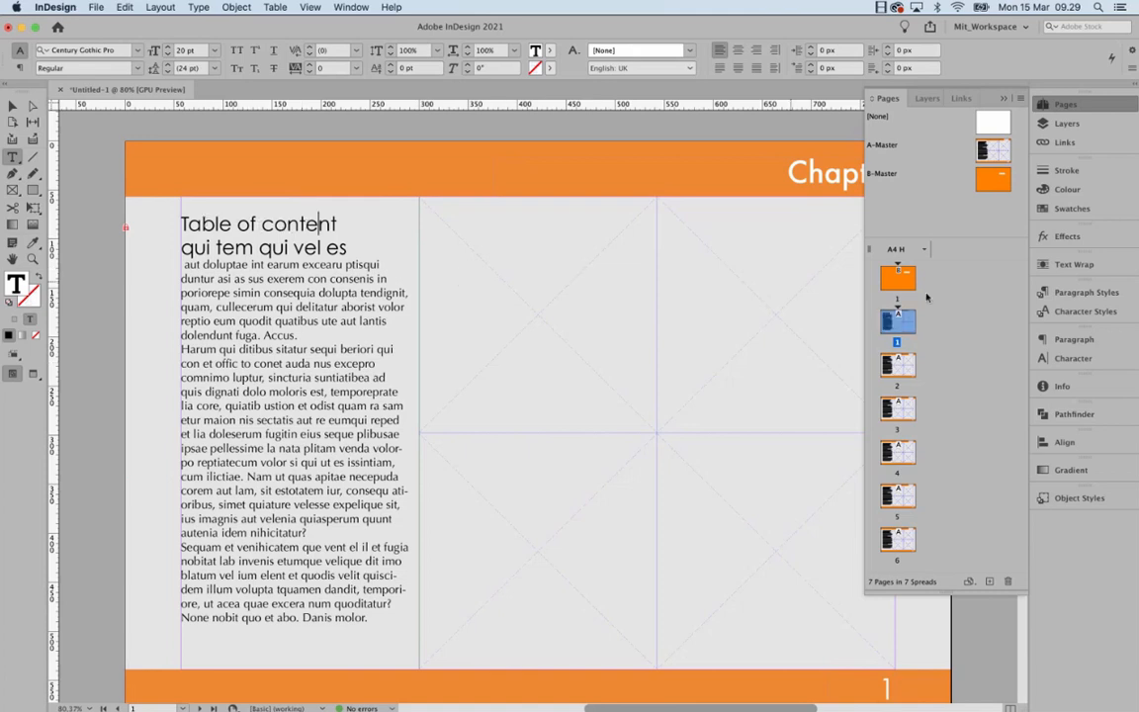
# - Apply the Header paragraph style to the "Table of content" line on page 1
pyautogui.click(1073, 292)
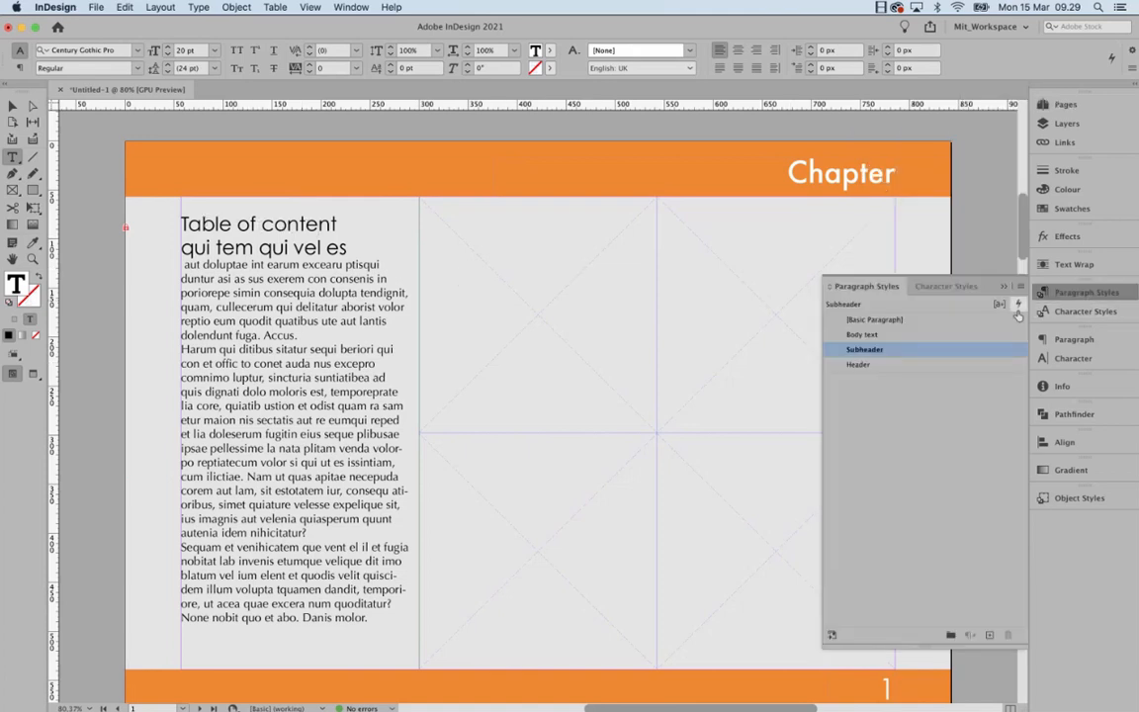
pyautogui.click(934, 365)
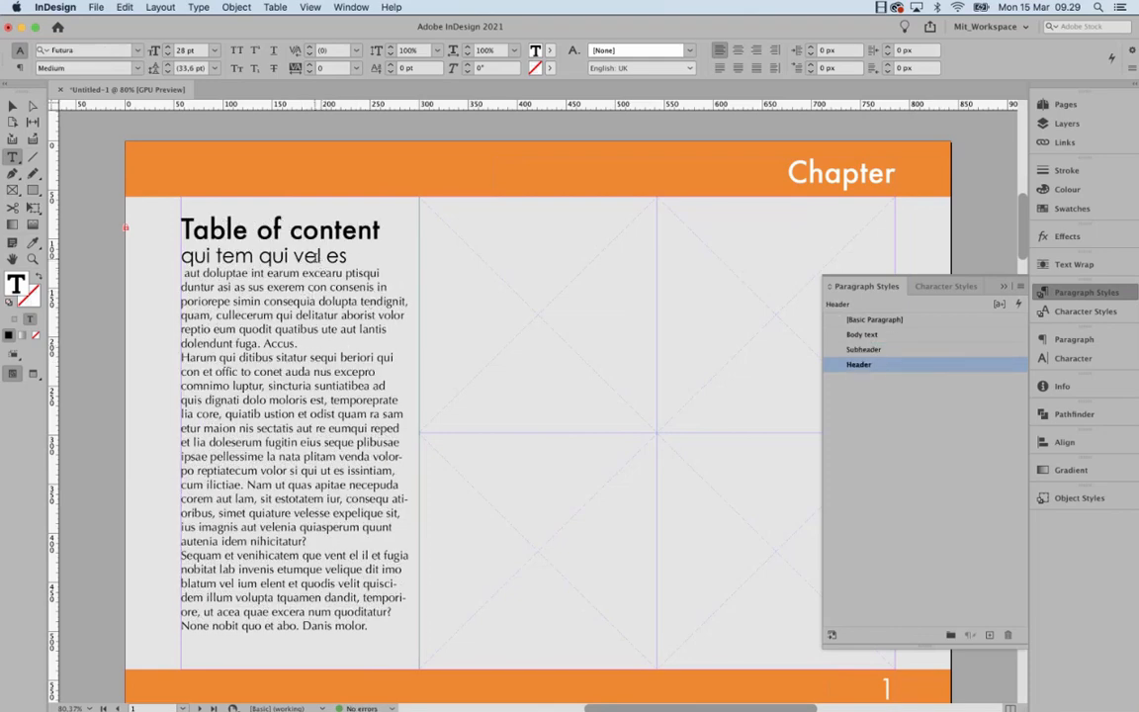
pyautogui.click(312, 255)
# - Look over the front page, the table of content page and page 2 to review their text and layout
pyautogui.scroll(3, 361, 343)
pyautogui.scroll(5, 361, 343)
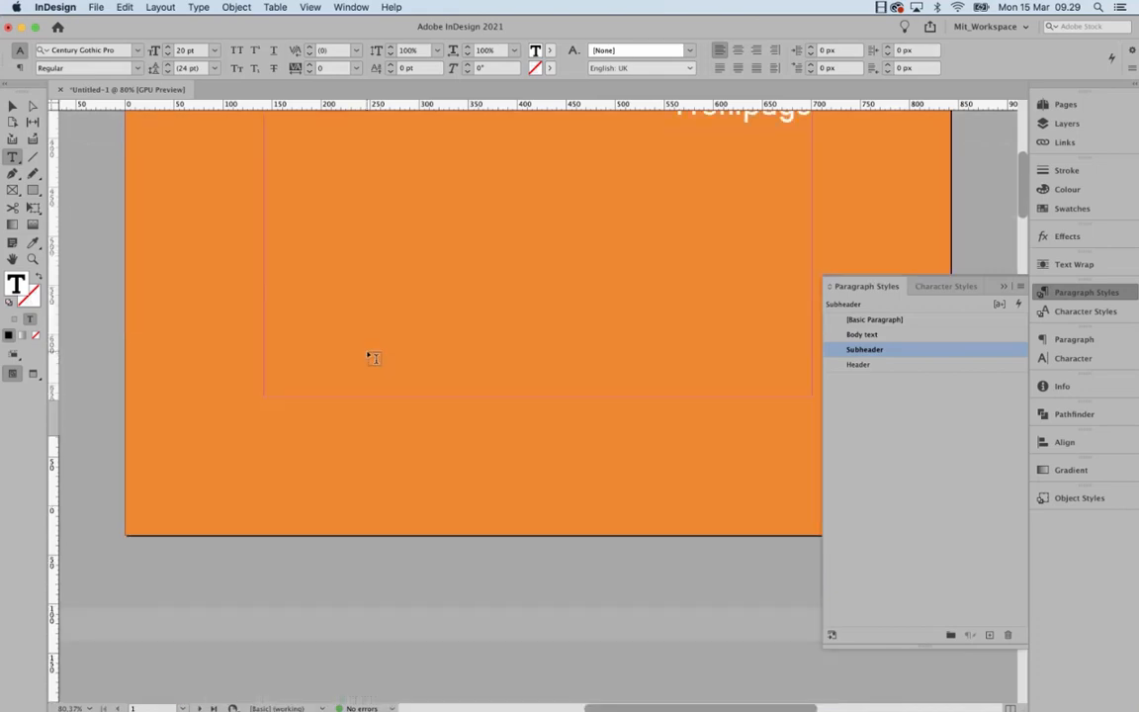
pyautogui.scroll(-5, 373, 285)
pyautogui.scroll(-3, 369, 353)
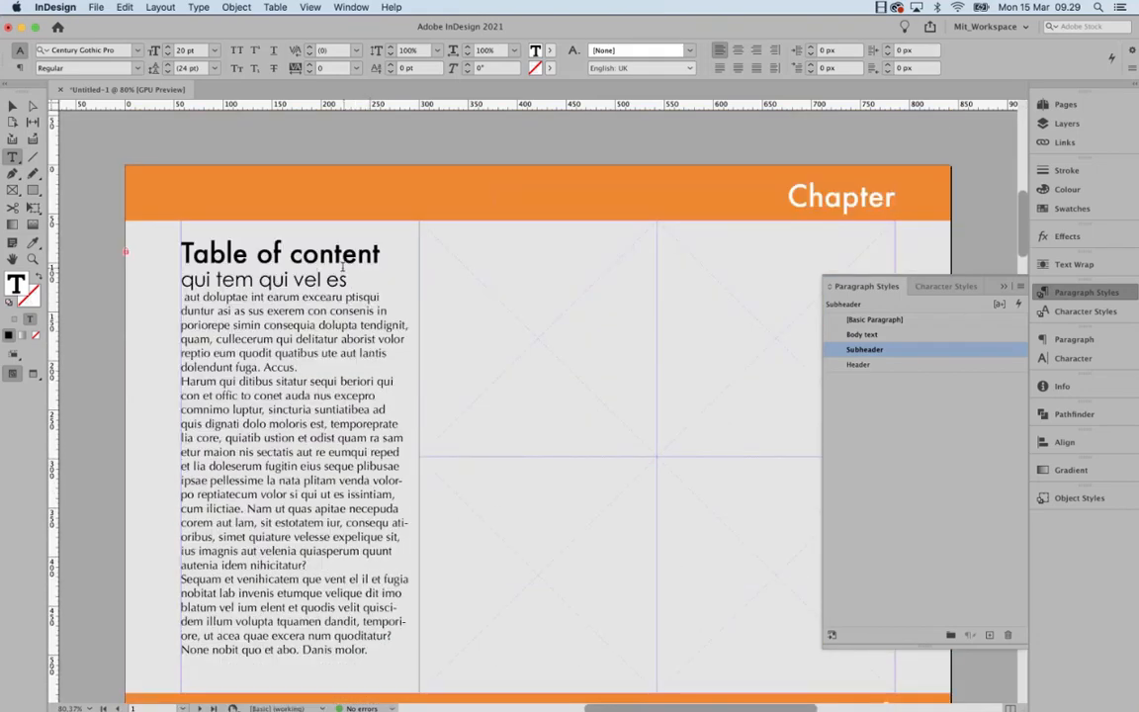
pyautogui.scroll(-1, 274, 267)
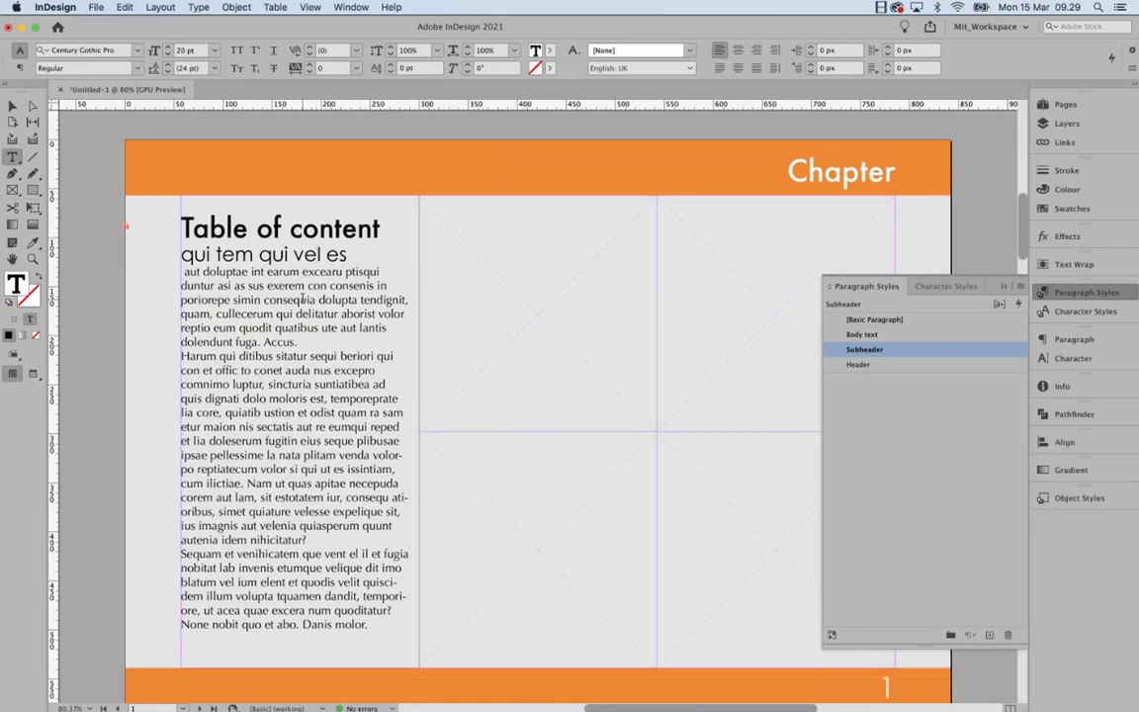
pyautogui.scroll(-1, 302, 300)
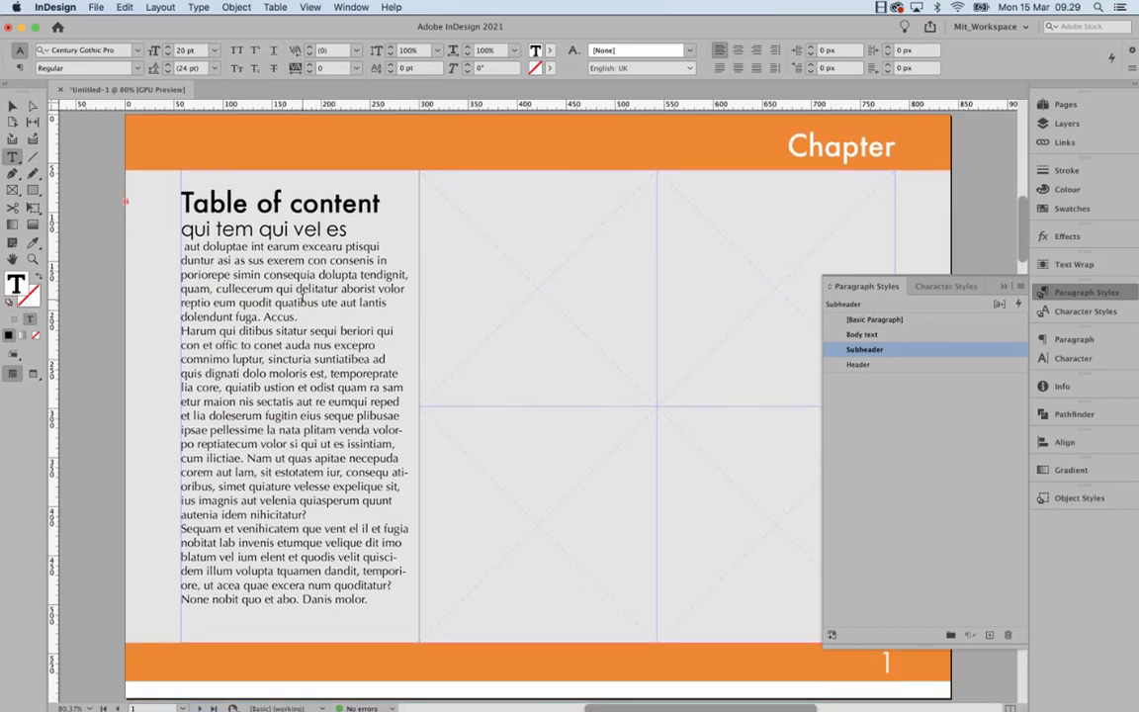
pyautogui.scroll(-1, 303, 296)
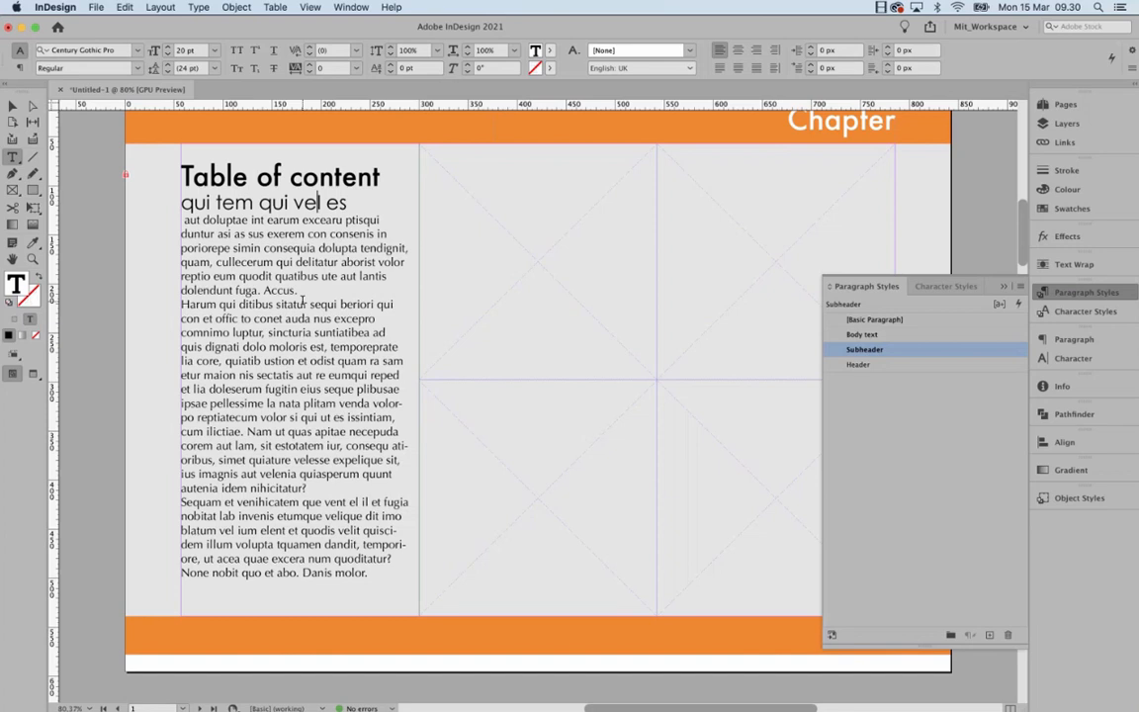
pyautogui.doubleClick(311, 176)
pyautogui.scroll(-3, 336, 400)
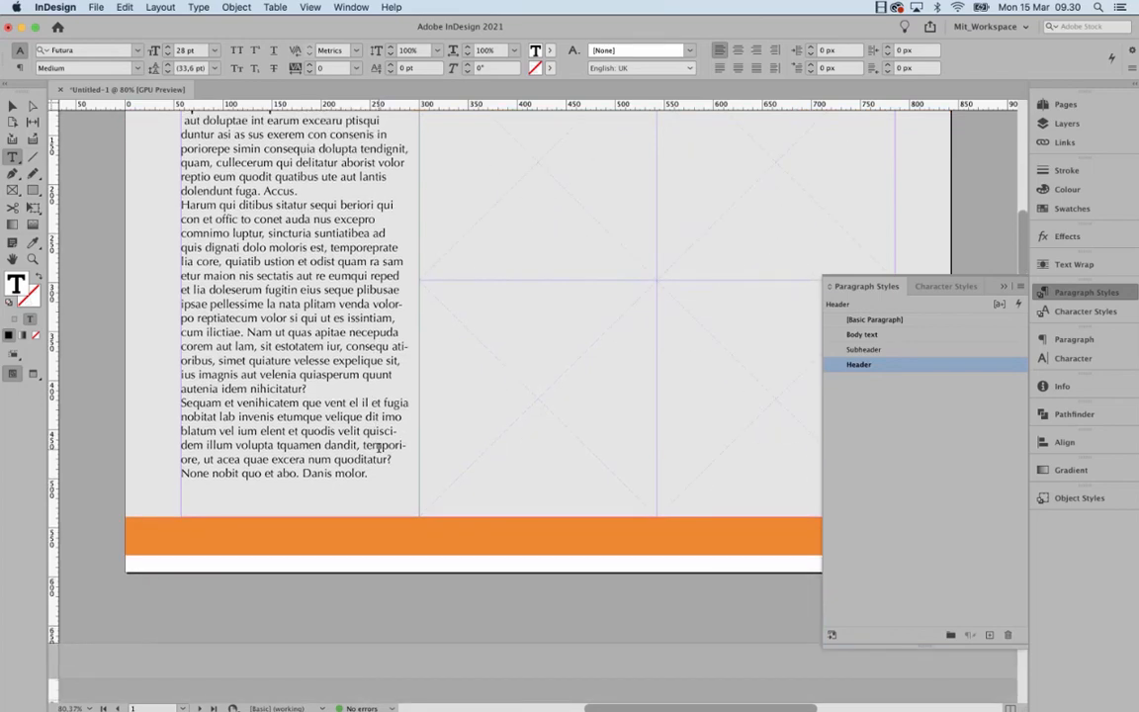
pyautogui.scroll(-6, 378, 448)
pyautogui.scroll(14, 382, 452)
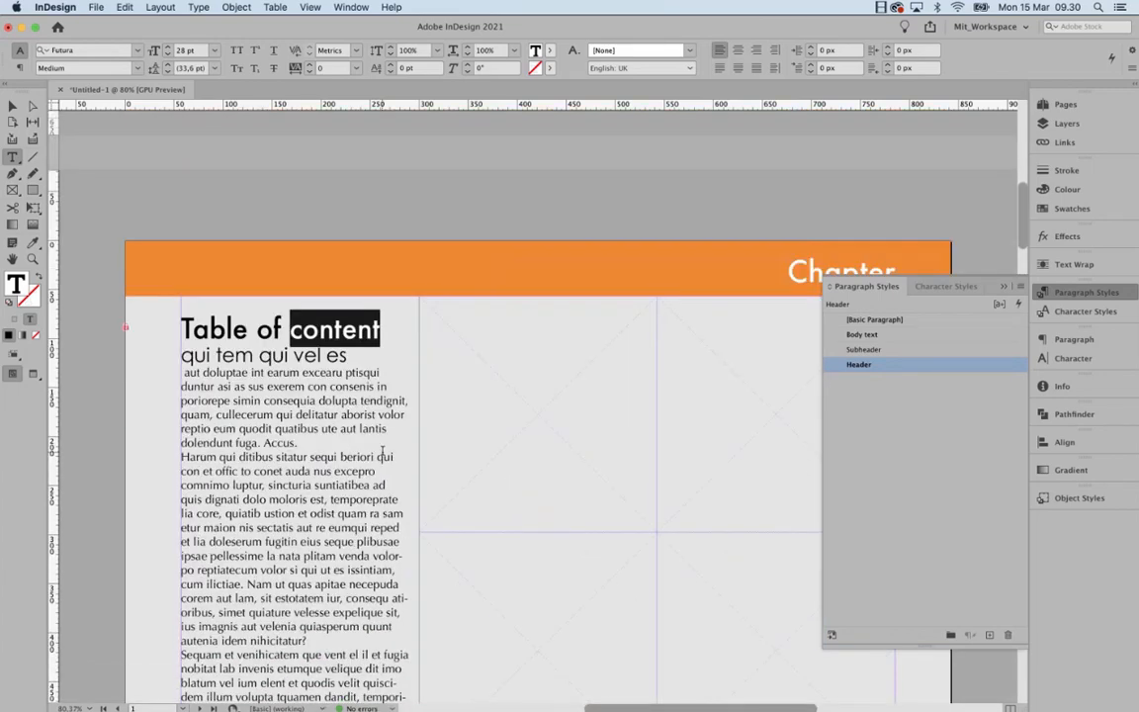
pyautogui.scroll(-15, 382, 452)
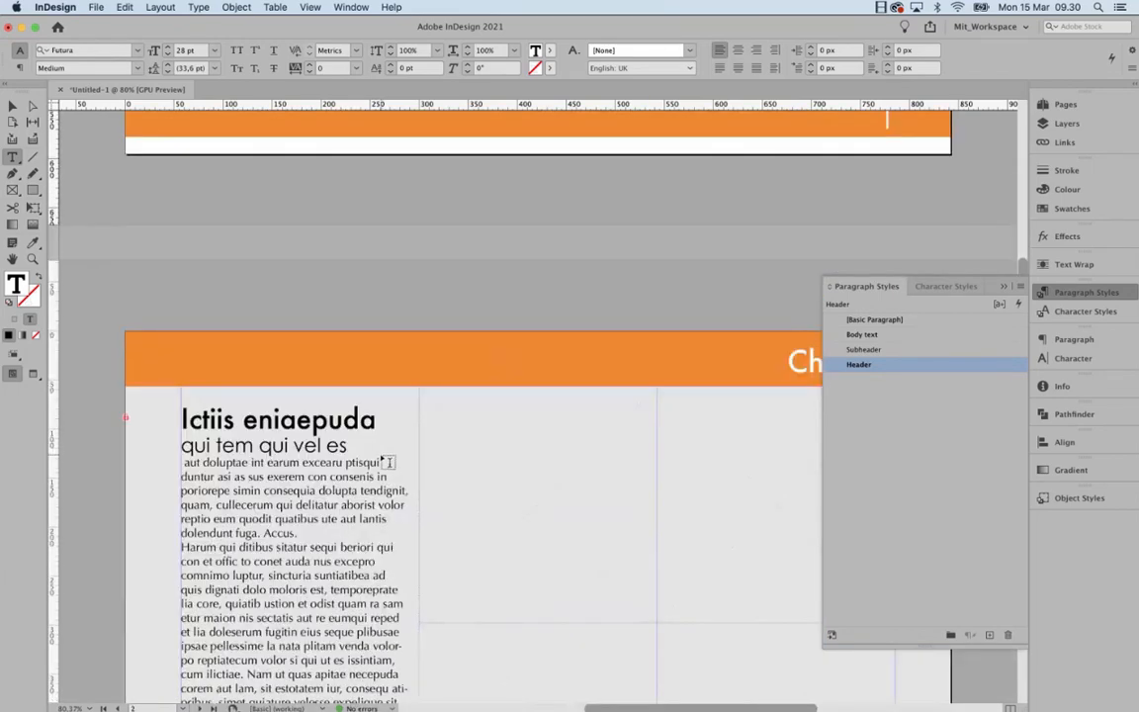
pyautogui.scroll(-5, 389, 461)
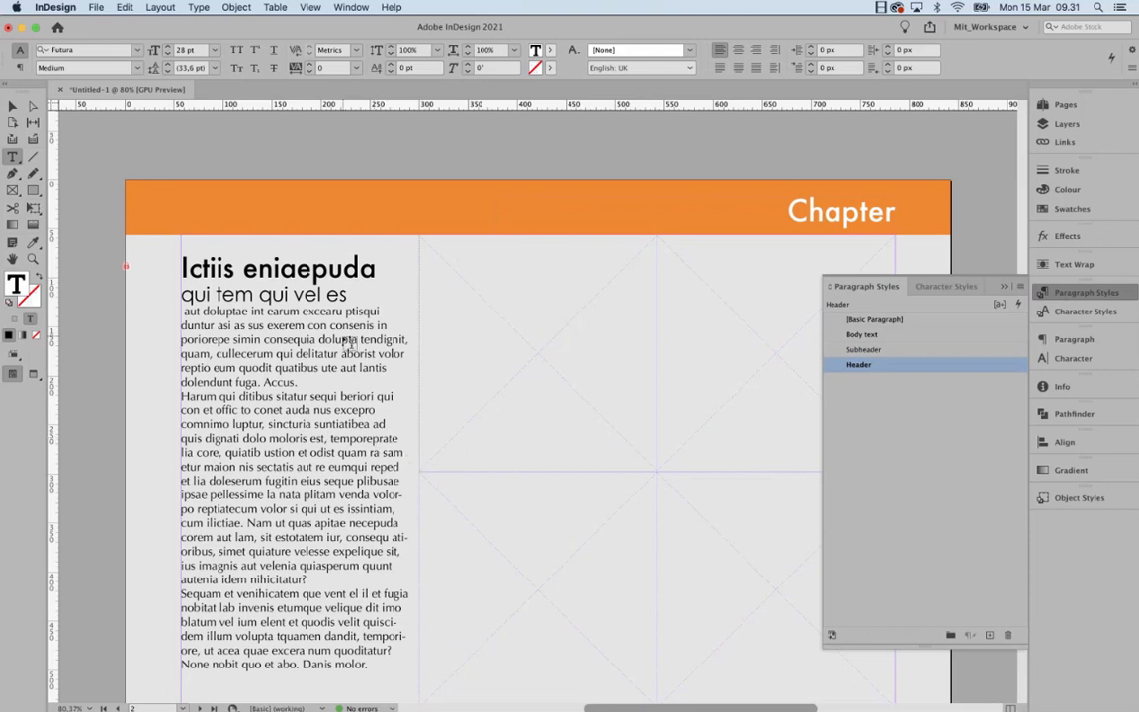
pyautogui.scroll(3, 346, 341)
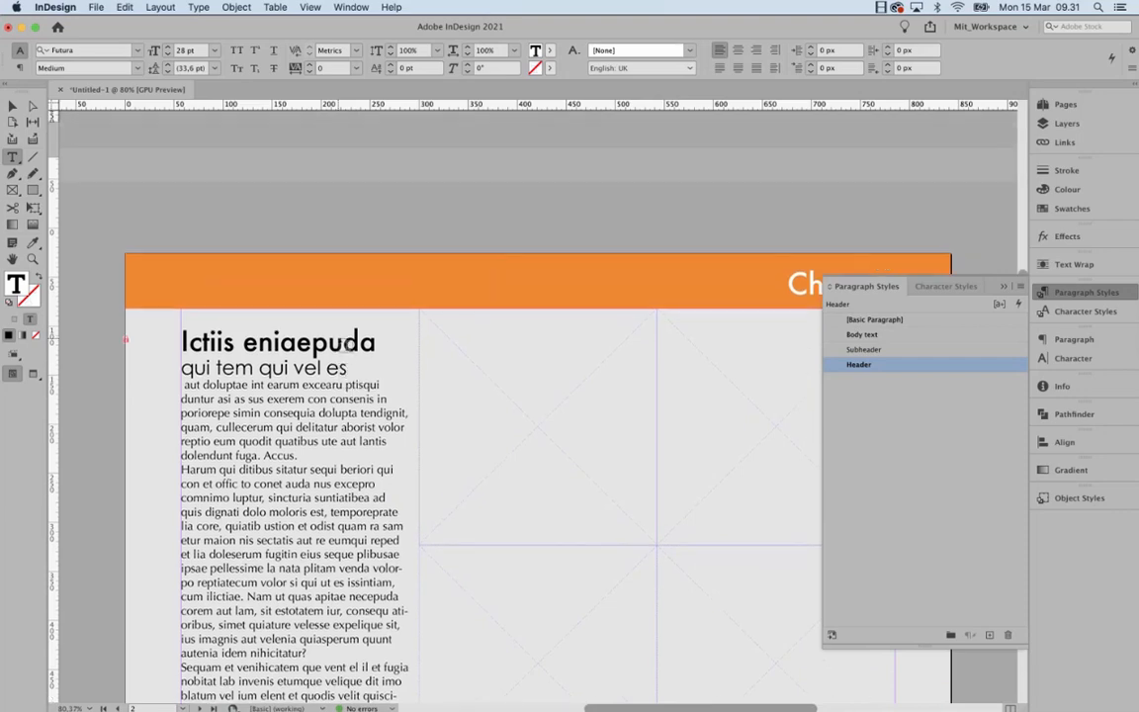
pyautogui.scroll(3, 346, 344)
pyautogui.scroll(-3, 346, 344)
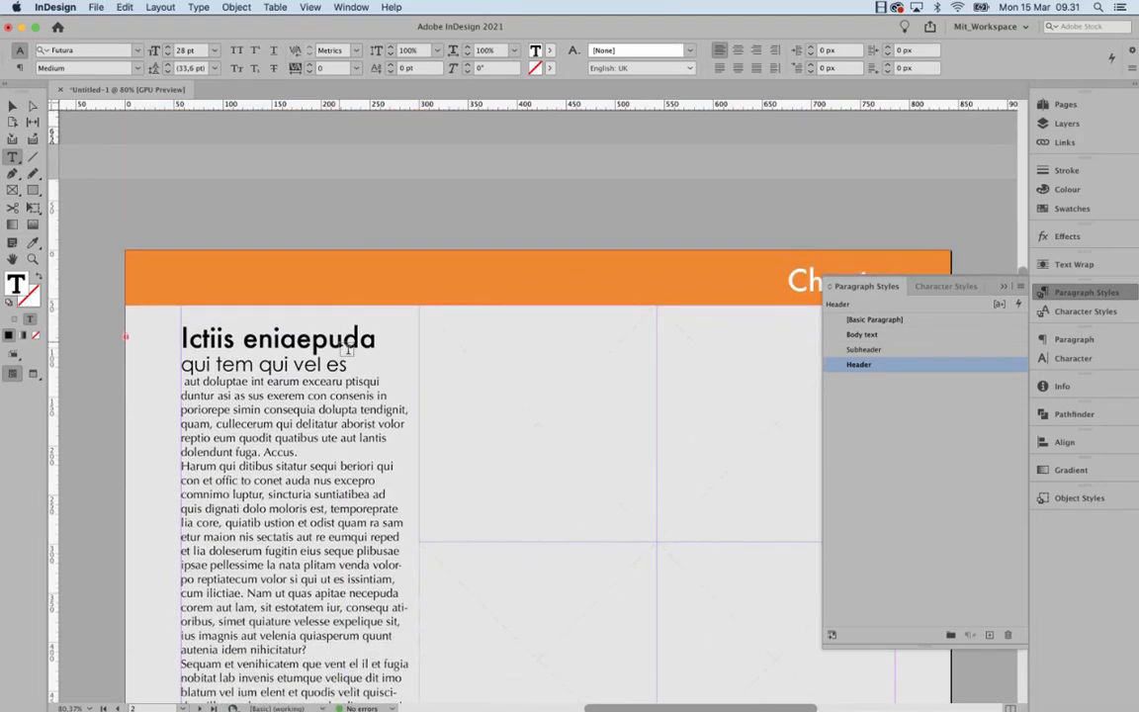
pyautogui.scroll(-1, 346, 348)
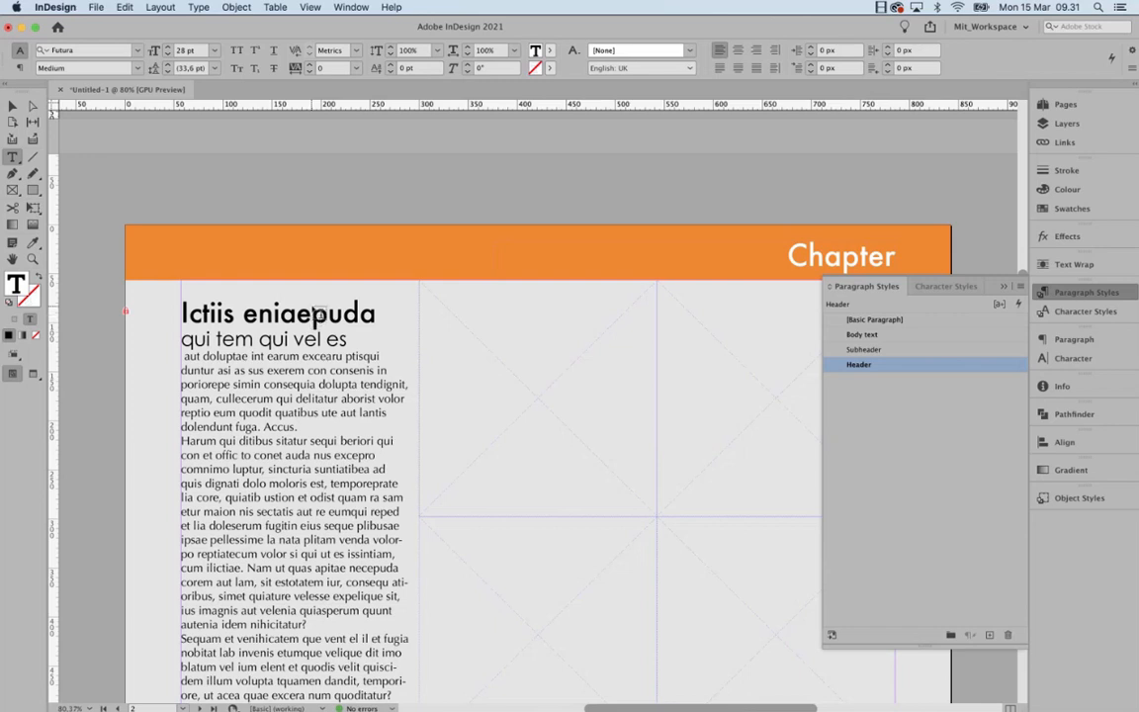
# - Replace the heading in page 2's text column with "Logo" on its own line
pyautogui.press('Escape')
pyautogui.doubleClick(314, 314)
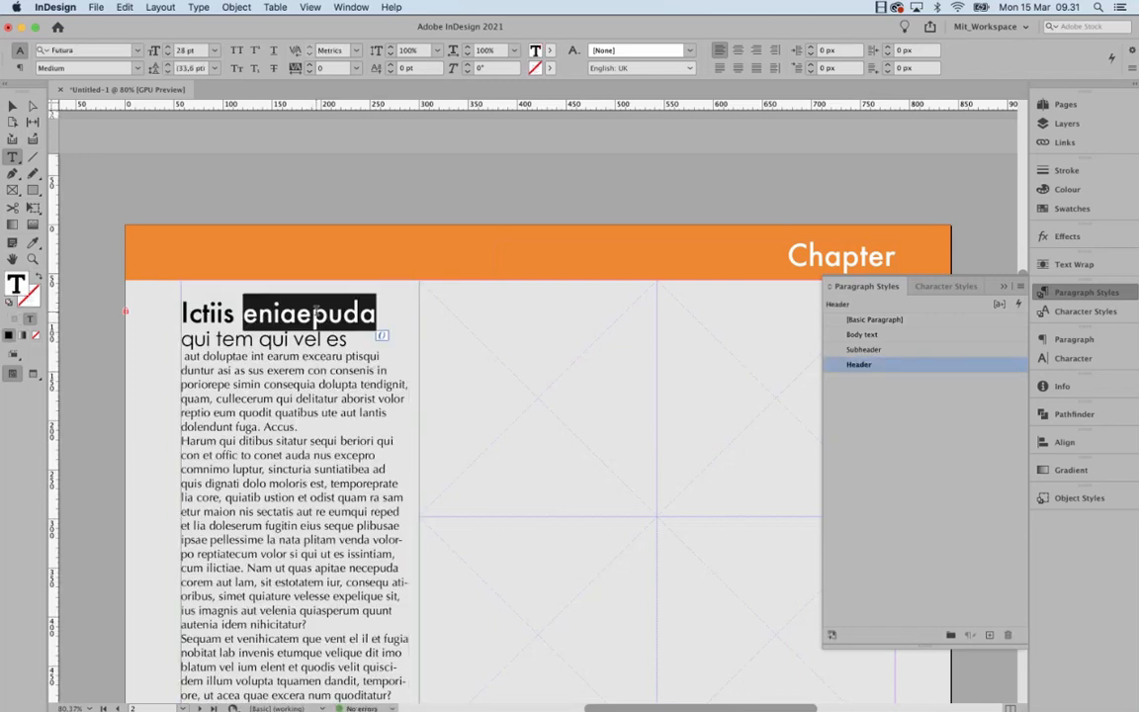
pyautogui.click(314, 314)
pyautogui.write('LO')
pyautogui.press('BackSpace')
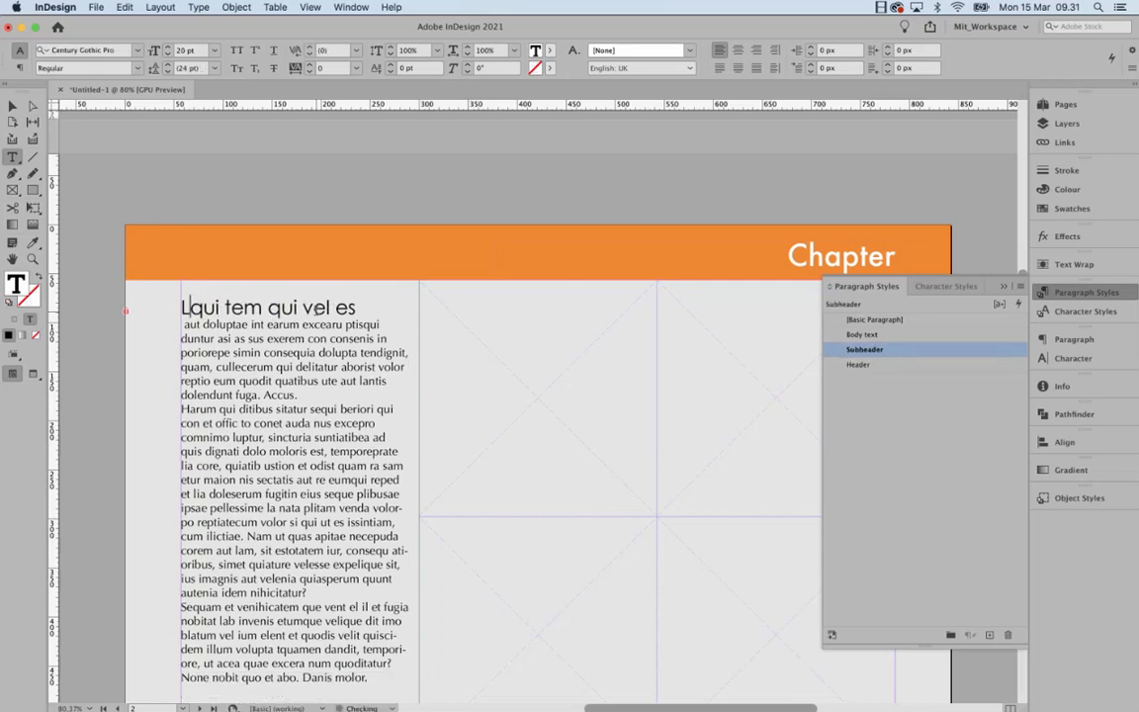
pyautogui.write('ogo')
pyautogui.press('Return')
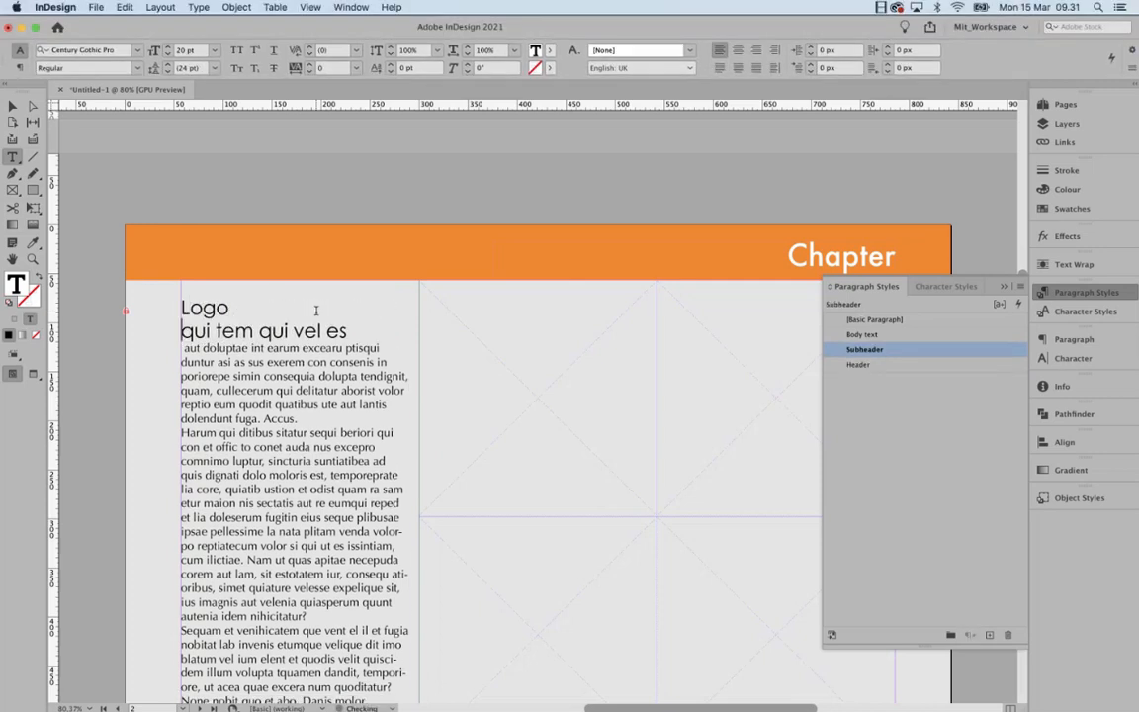
# - Apply the Header paragraph style to the "Logo" line on page 2
pyautogui.hotkey('shift', 'Up')
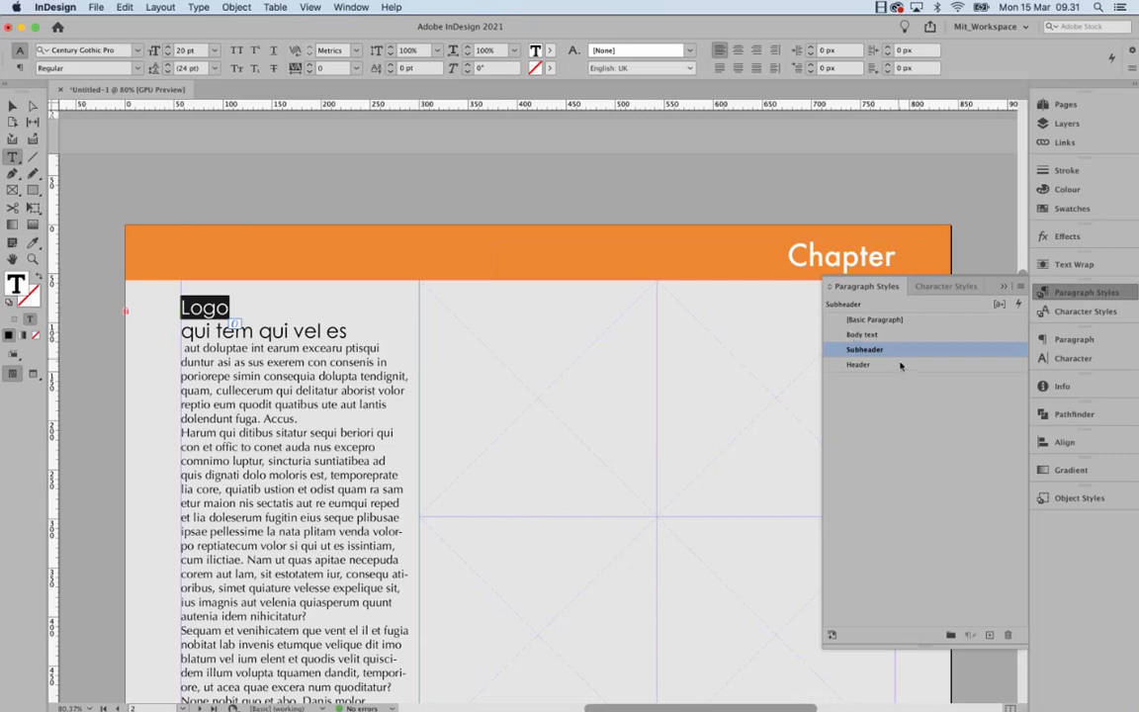
pyautogui.click(896, 365)
pyautogui.click(241, 386)
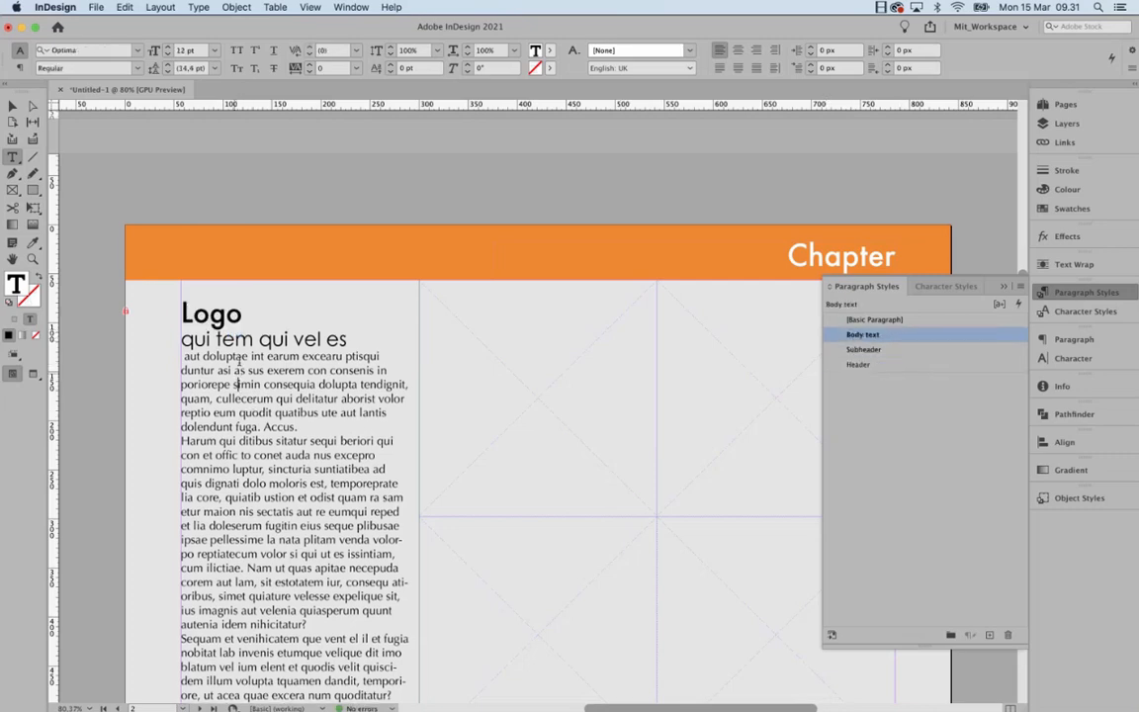
pyautogui.scroll(-1, 275, 419)
pyautogui.scroll(-5, 276, 420)
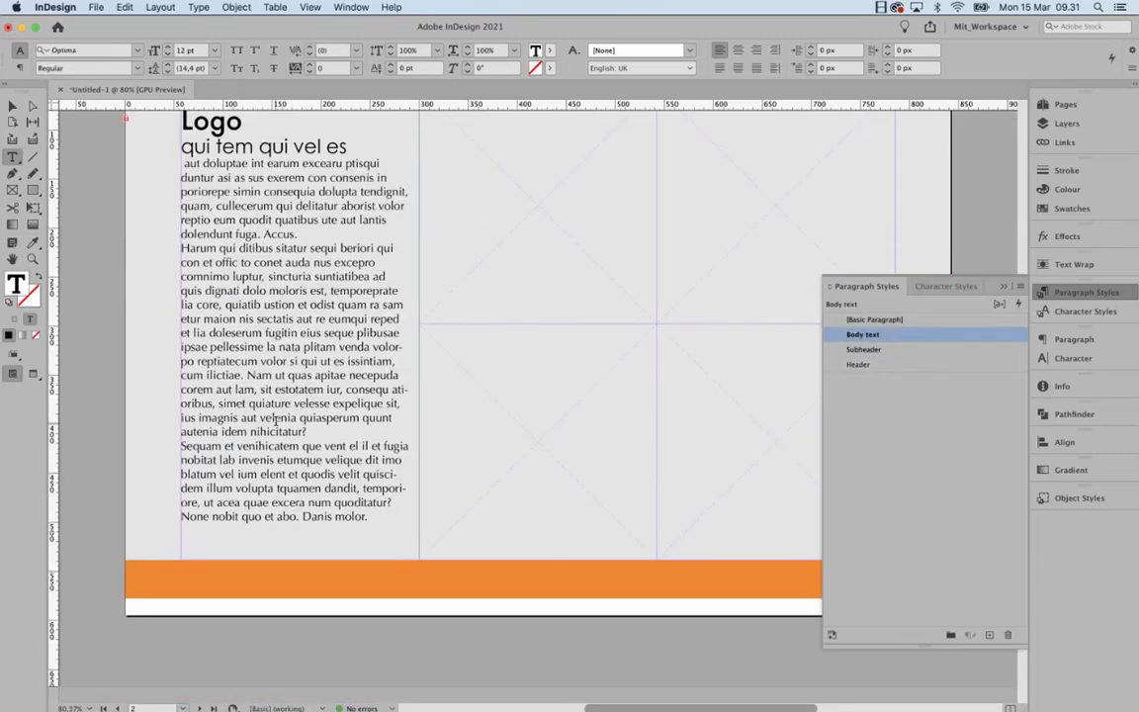
pyautogui.scroll(5, 275, 419)
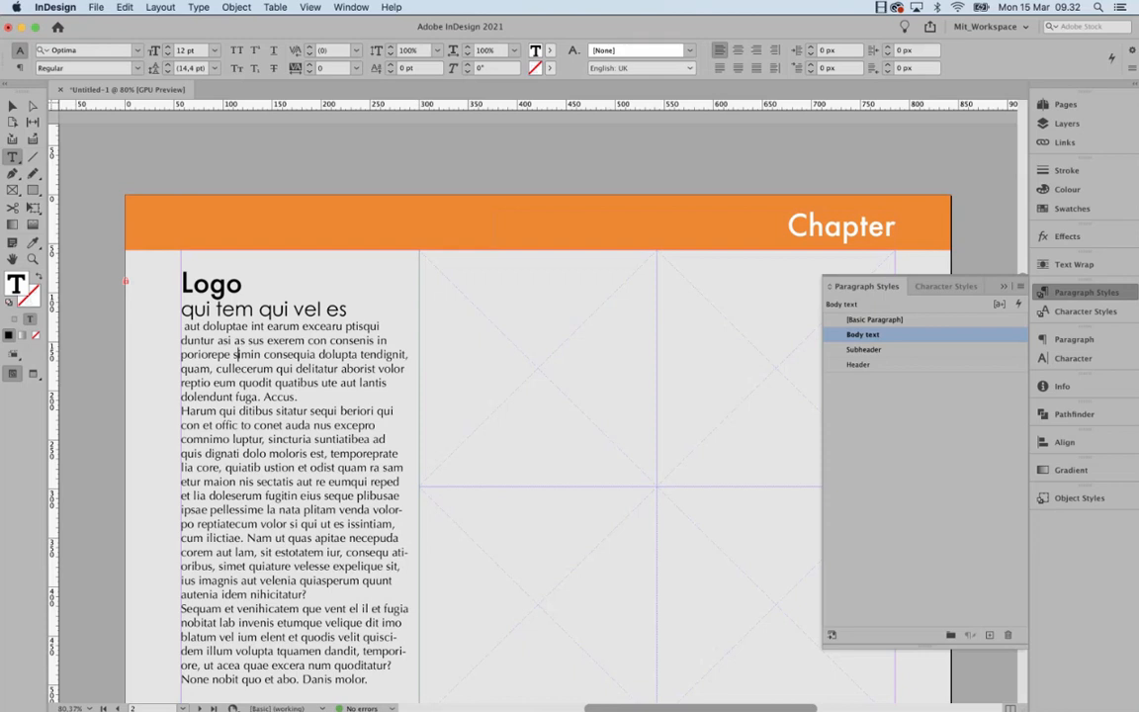
pyautogui.press('super+Tab')
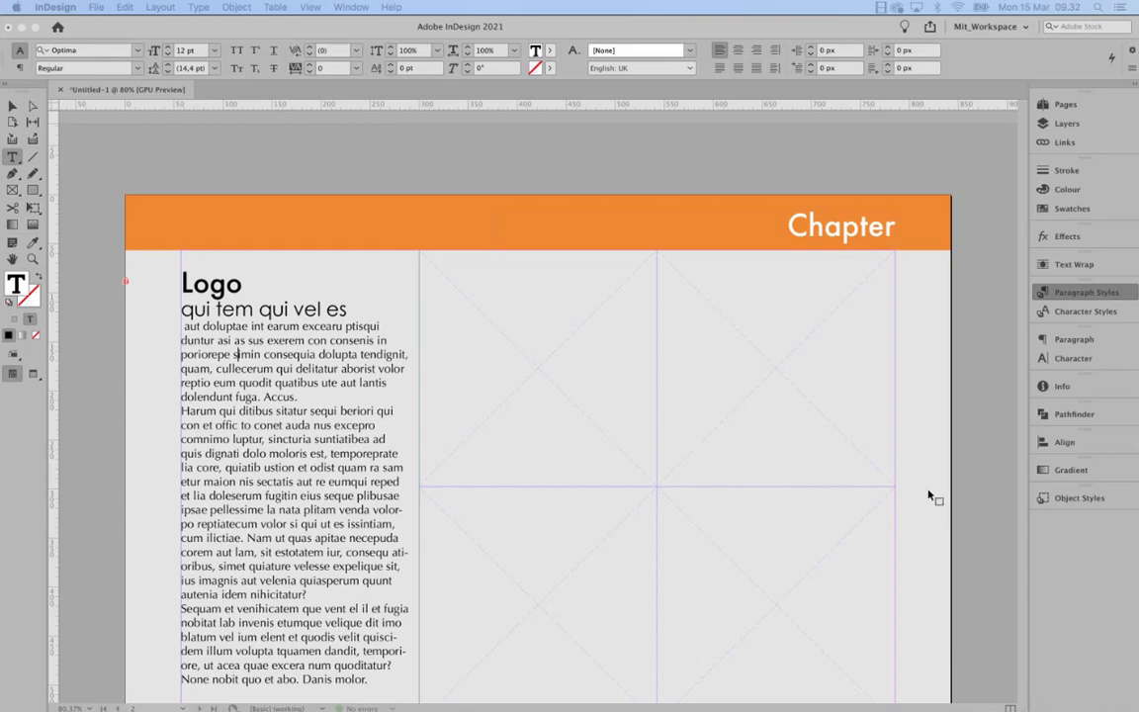
pyautogui.click(266, 292)
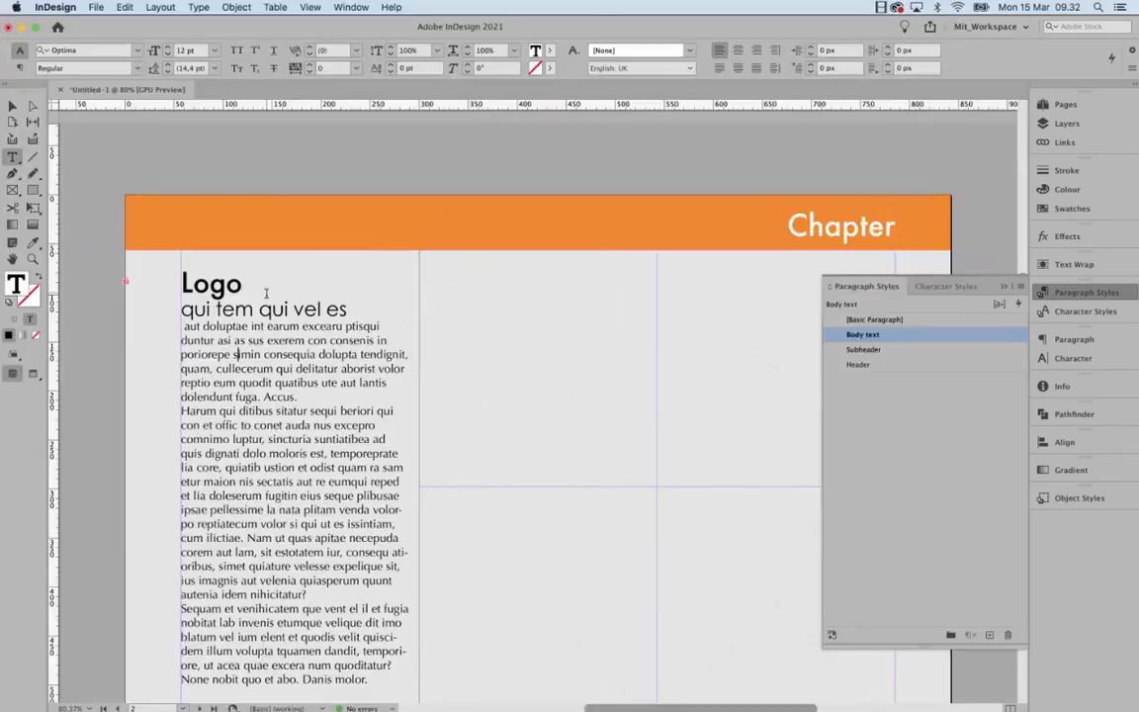
pyautogui.click(254, 285)
pyautogui.scroll(-1, 290, 337)
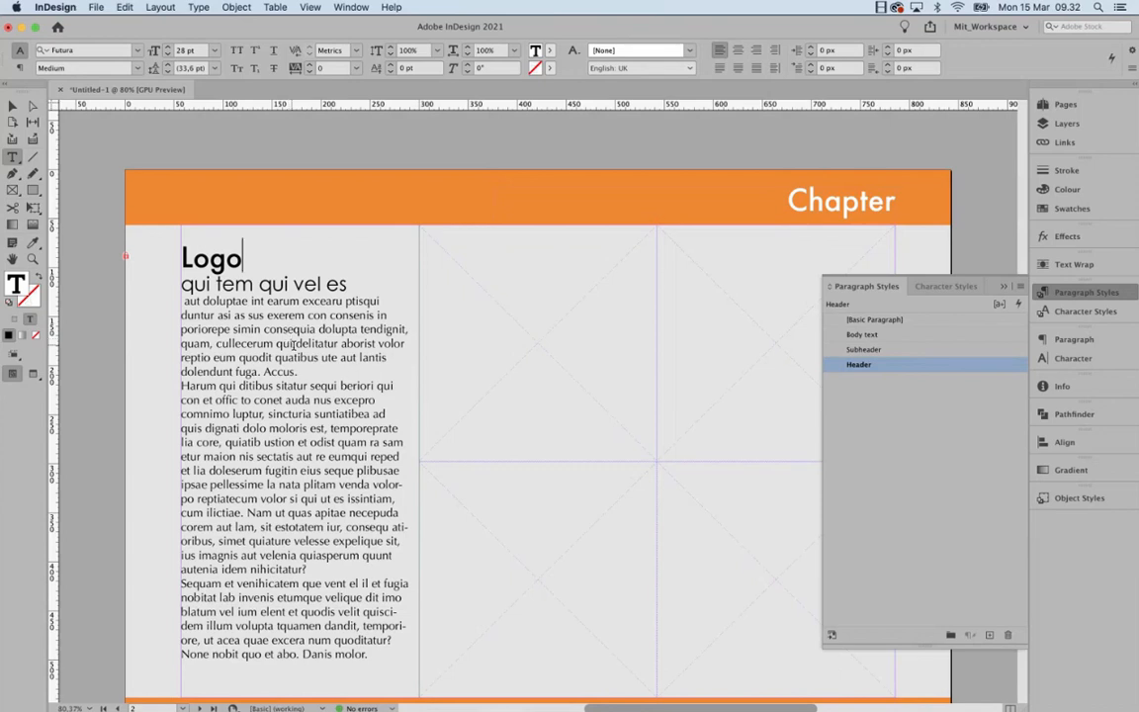
pyautogui.moveTo(180, 259); pyautogui.dragTo(243, 259)
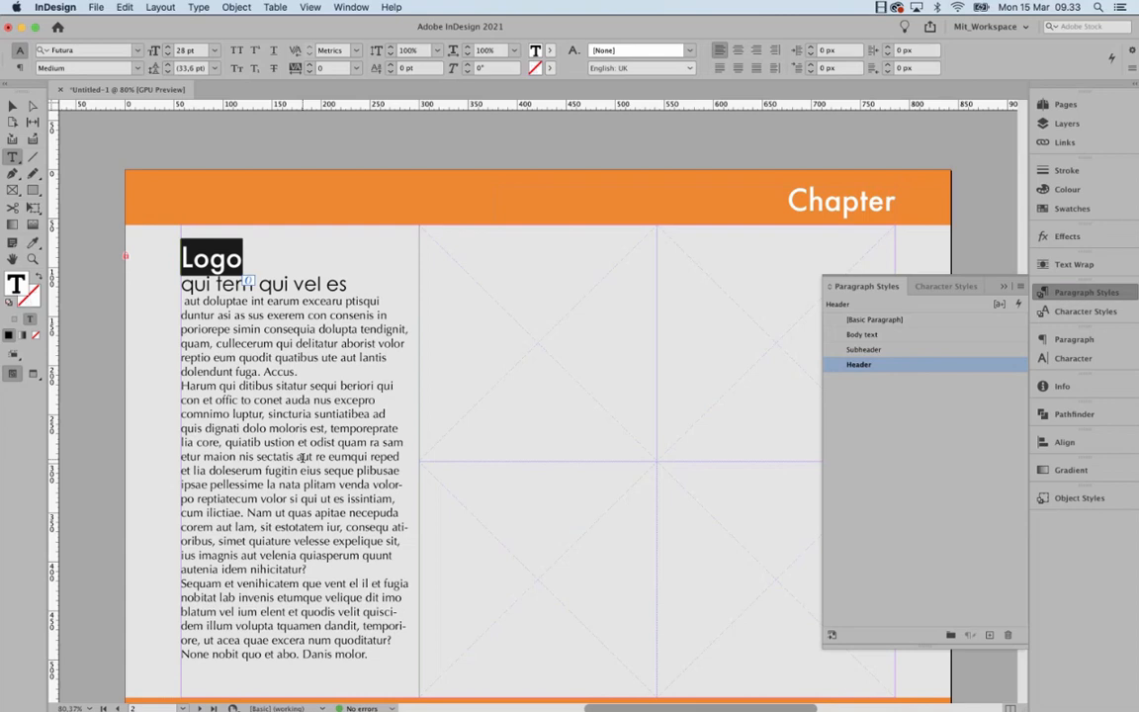
# - Override the "Chapter" title in page 2's orange header band and replace it with "LOGO"
pyautogui.click(866, 215)
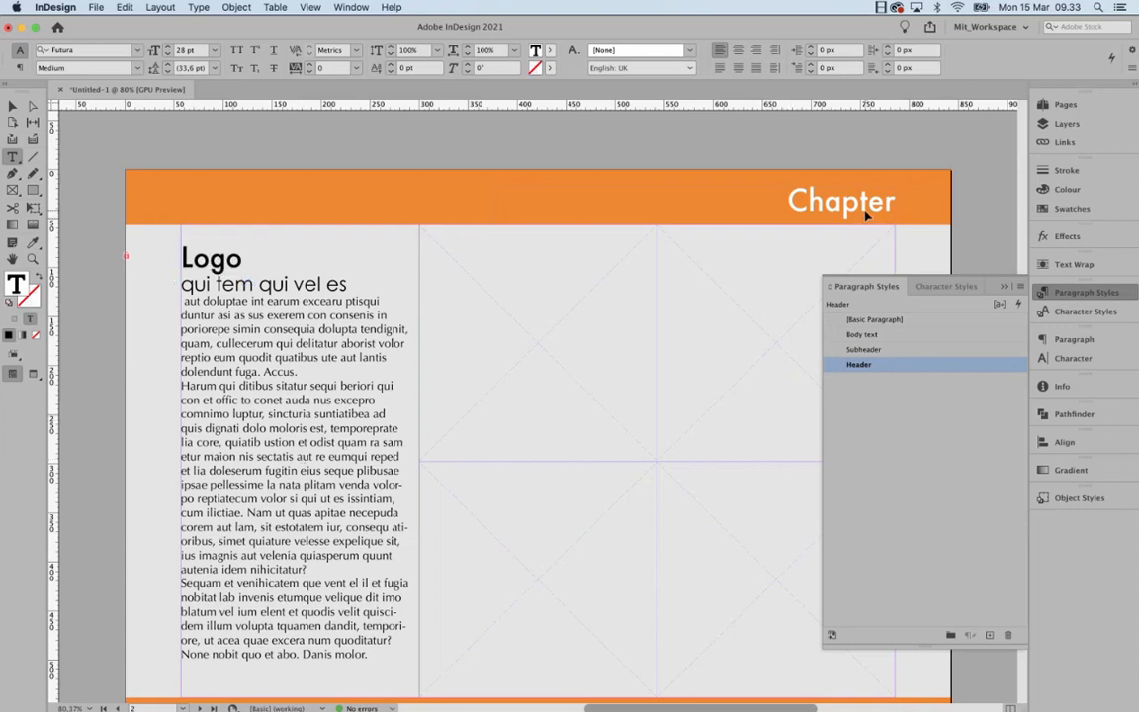
pyautogui.doubleClick(861, 200)
pyautogui.write('L')
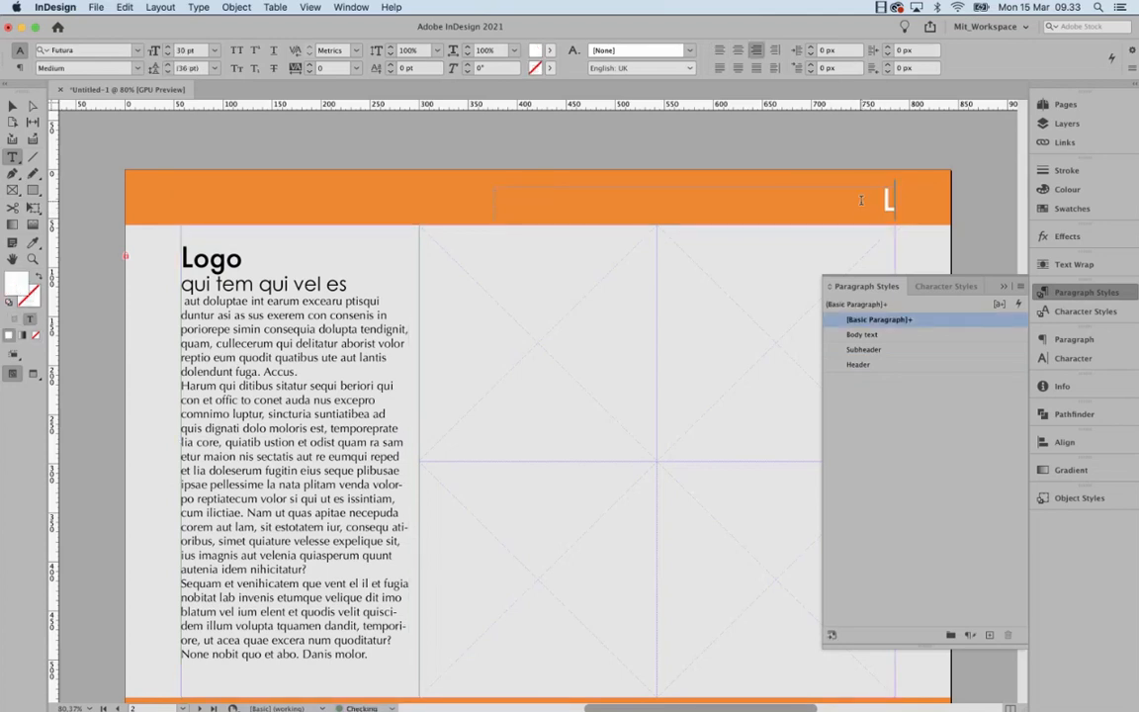
pyautogui.write('OGO')
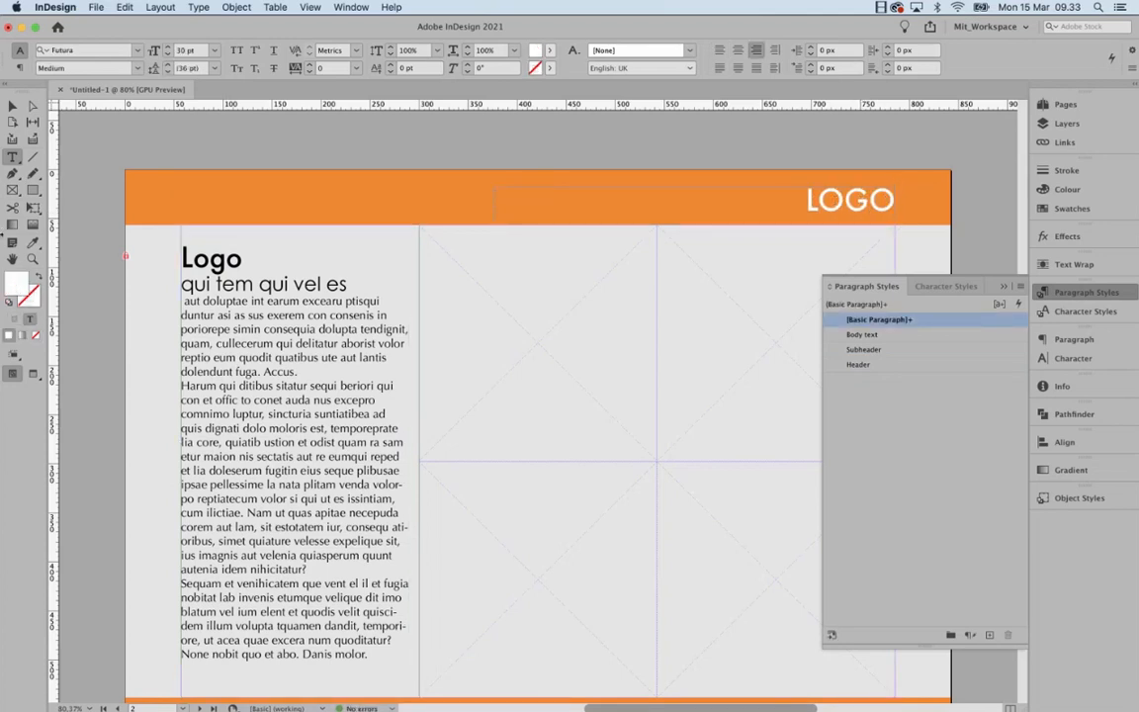
# - Finish editing the LOGO title and override the upper two picture frames on page 2 from the master
pyautogui.press('Escape')
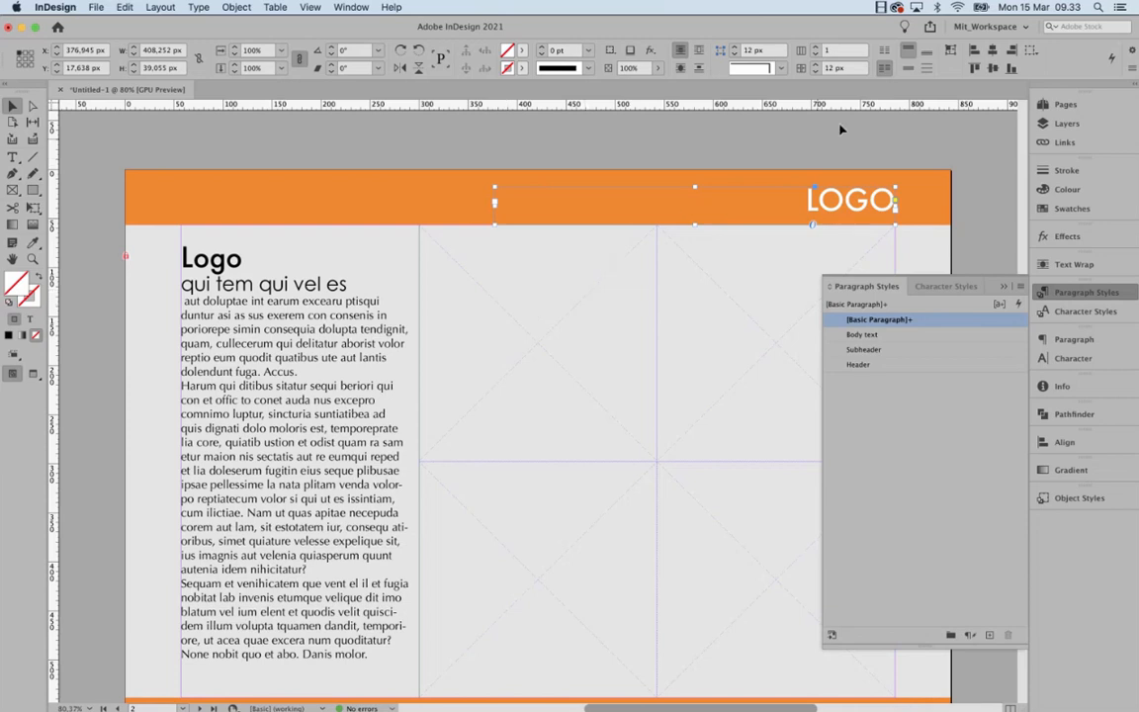
pyautogui.click(1064, 105)
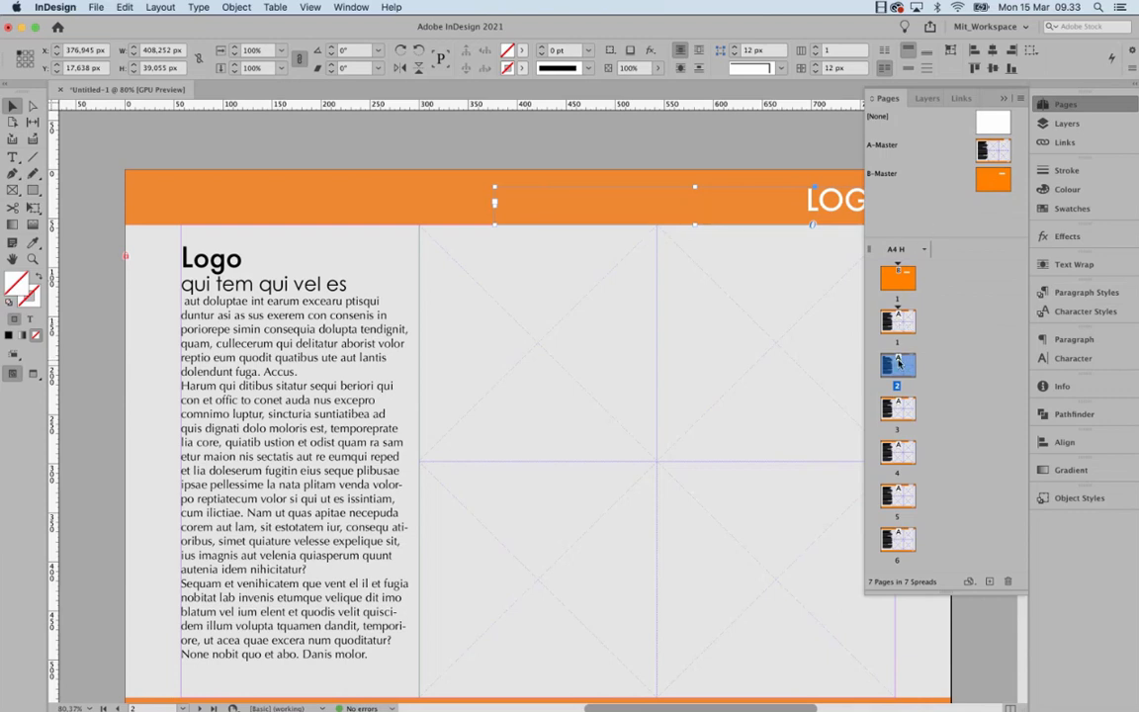
pyautogui.click(997, 101)
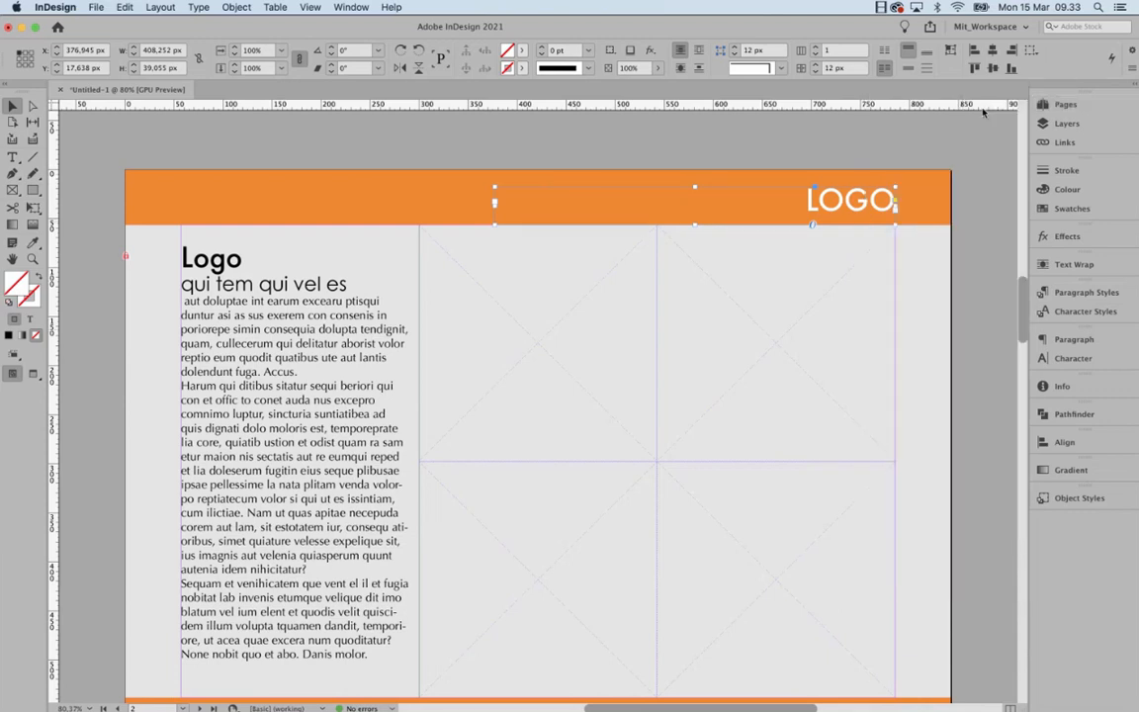
pyautogui.click(508, 353)
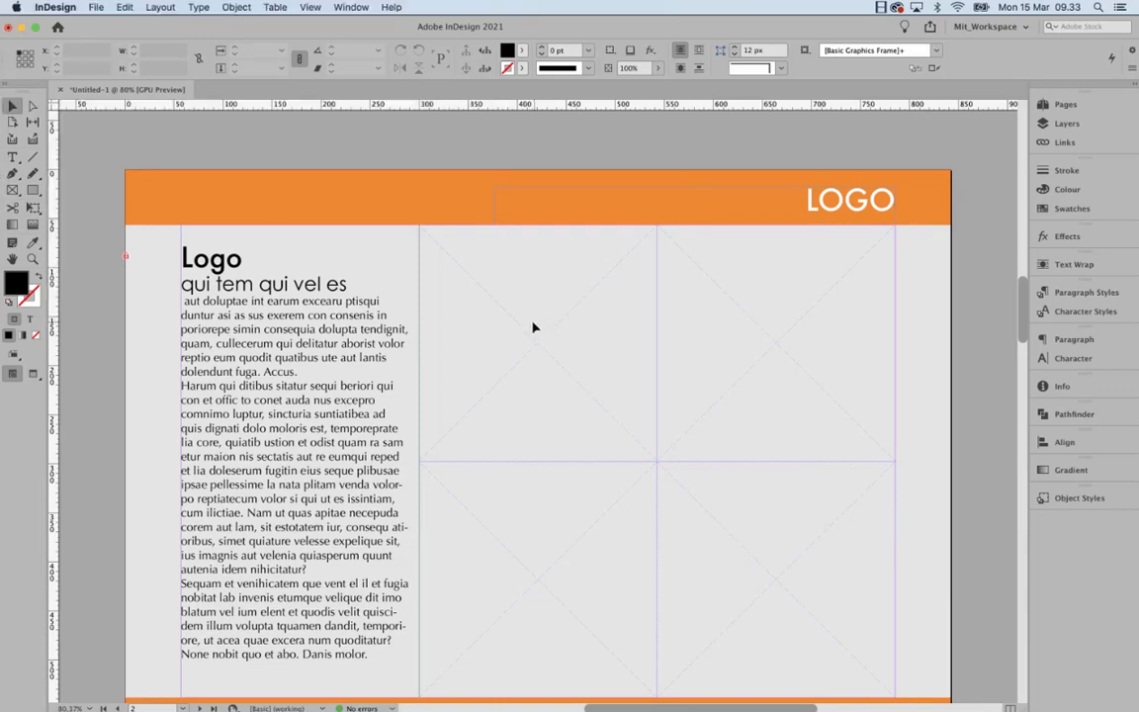
pyautogui.click(579, 392)
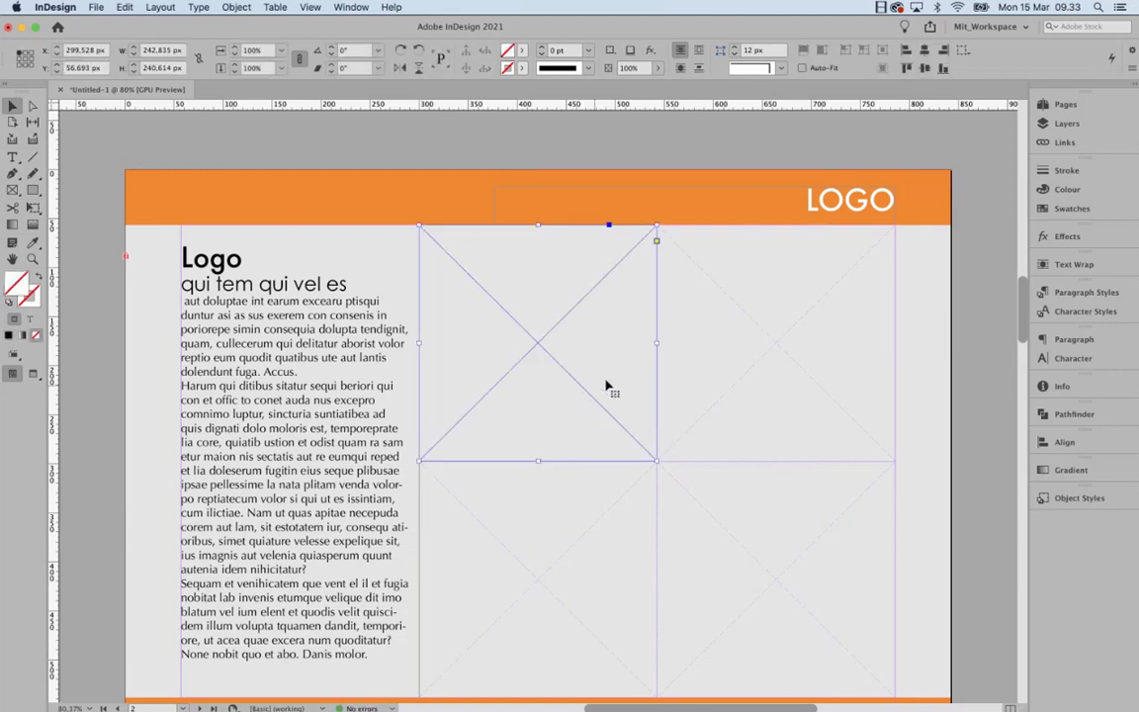
pyautogui.click(692, 400)
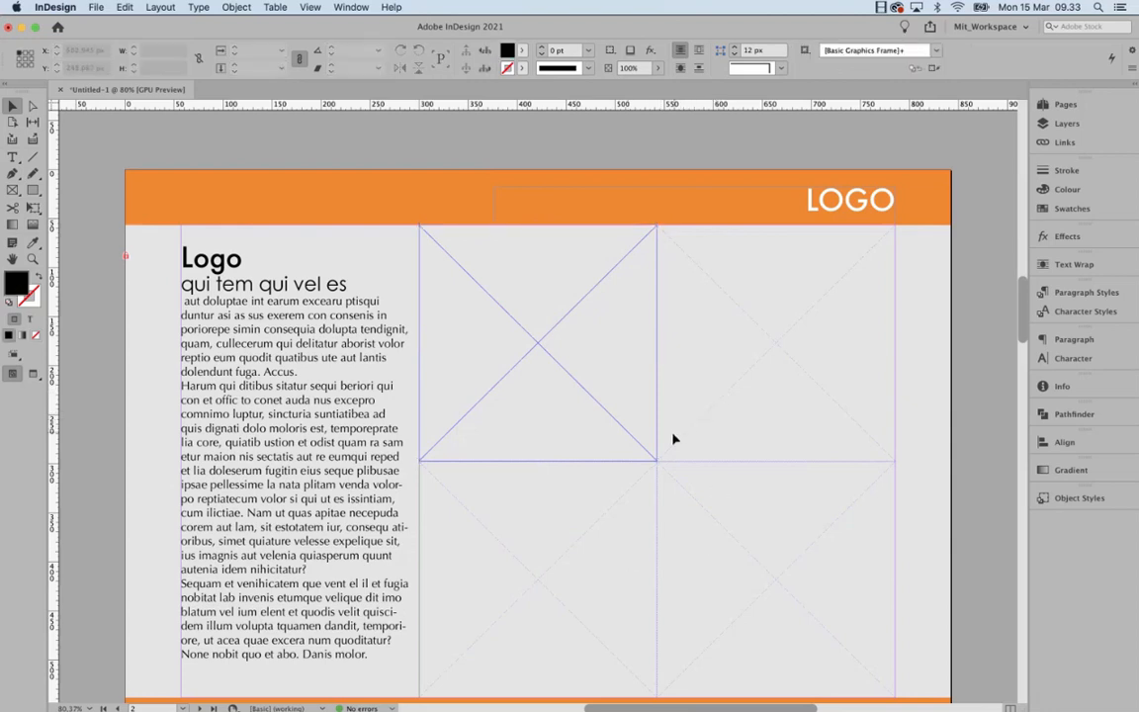
pyautogui.click(606, 428)
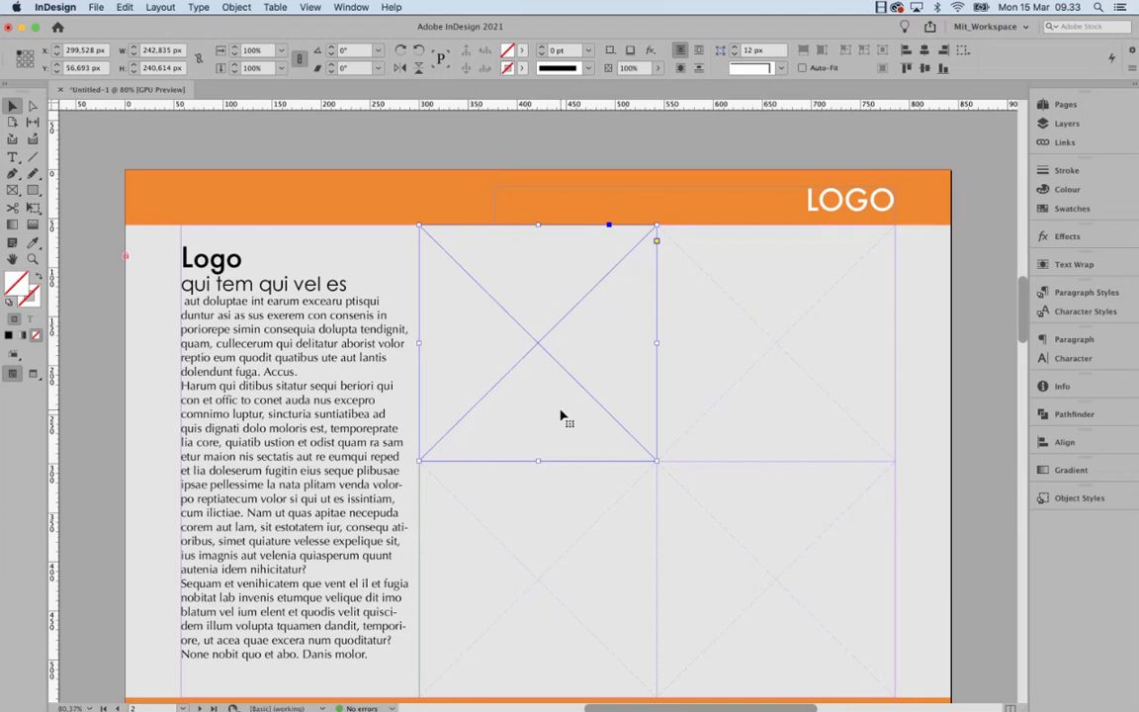
pyautogui.keyDown('shift'); pyautogui.click(694, 380); pyautogui.keyUp('shift')
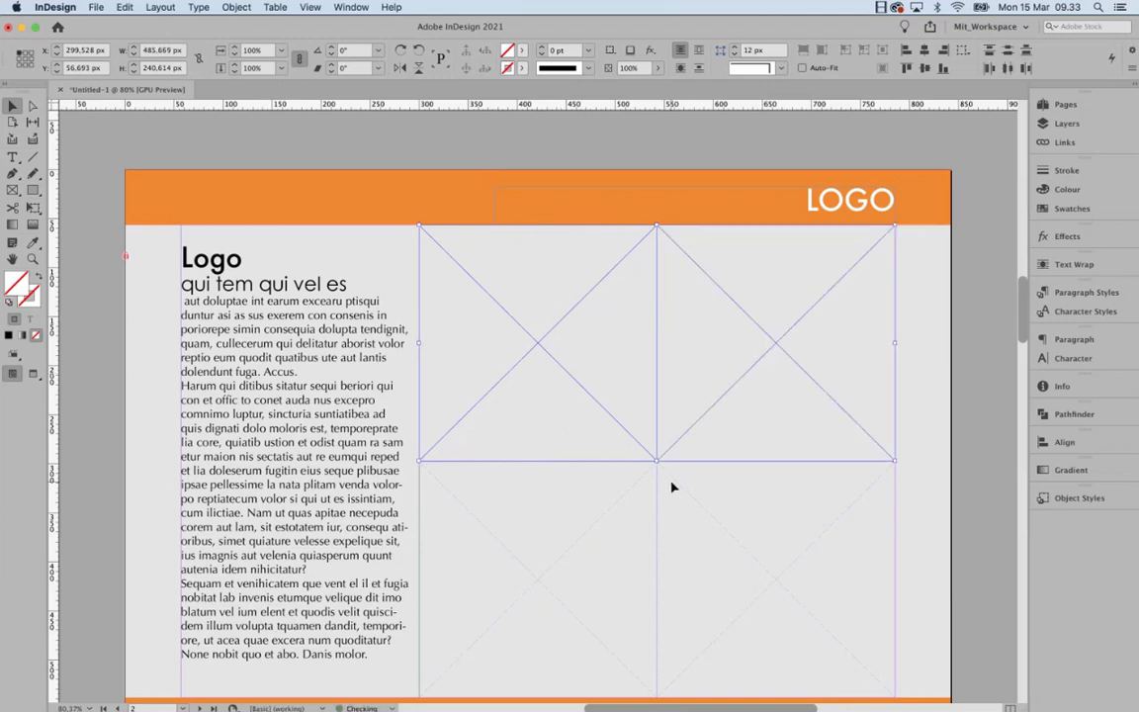
pyautogui.scroll(-2, 574, 517)
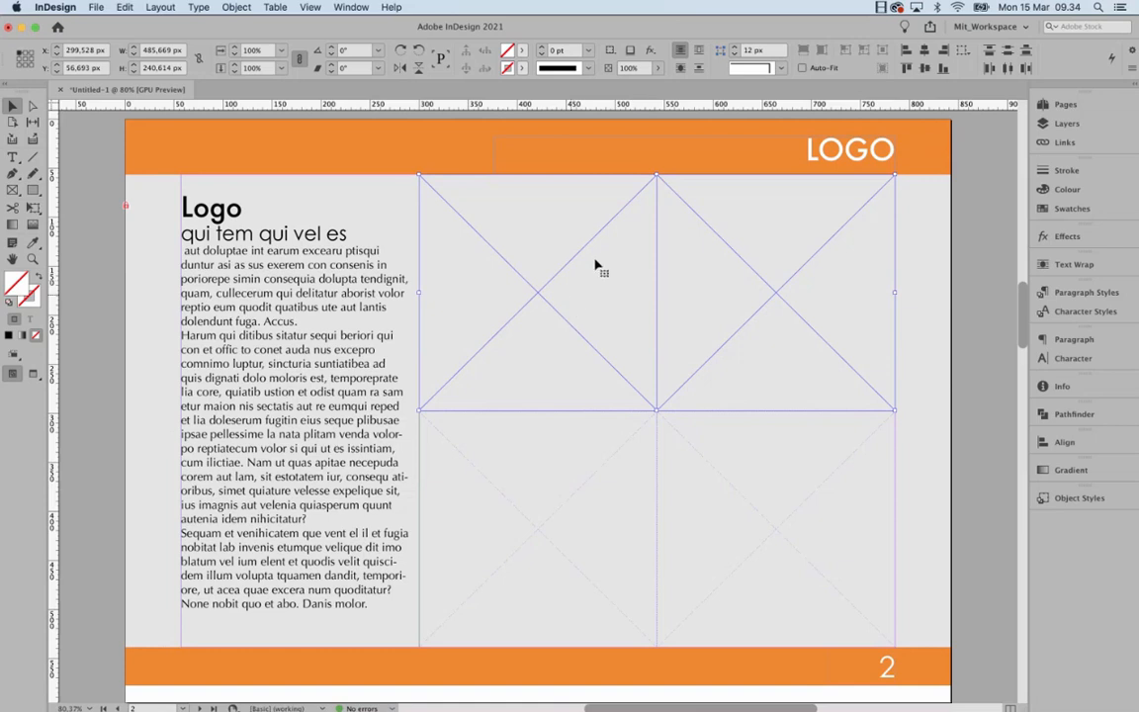
# - Apply A-Master to page 2
pyautogui.click(1081, 105)
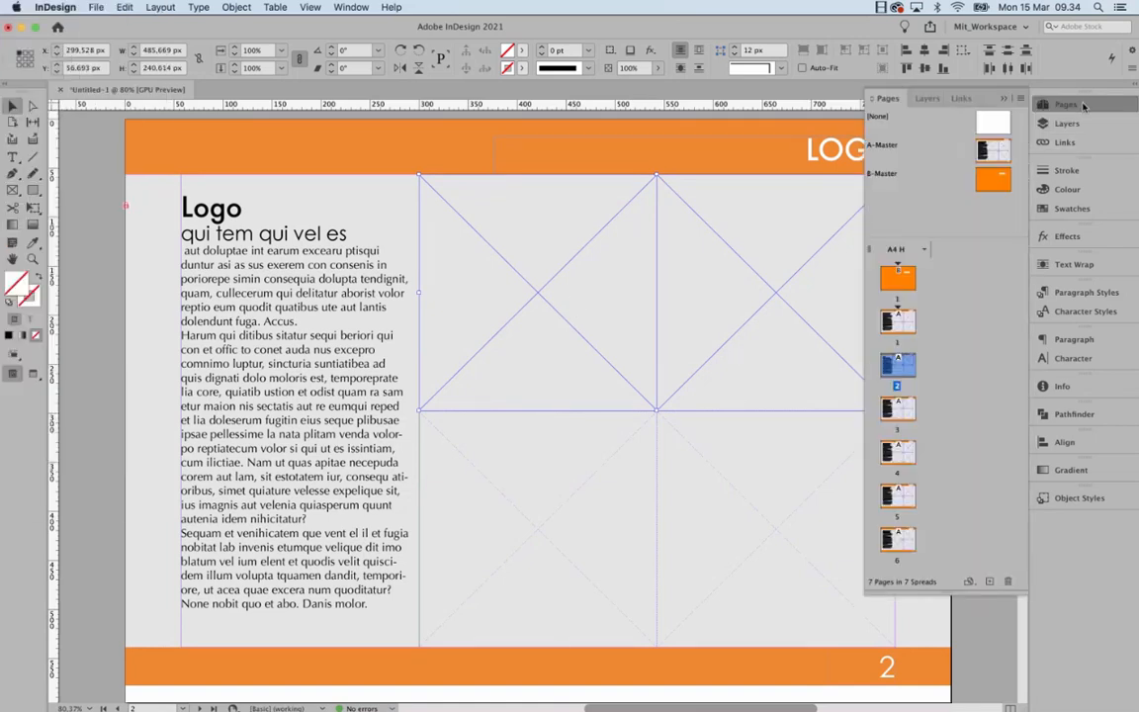
pyautogui.rightClick(897, 371)
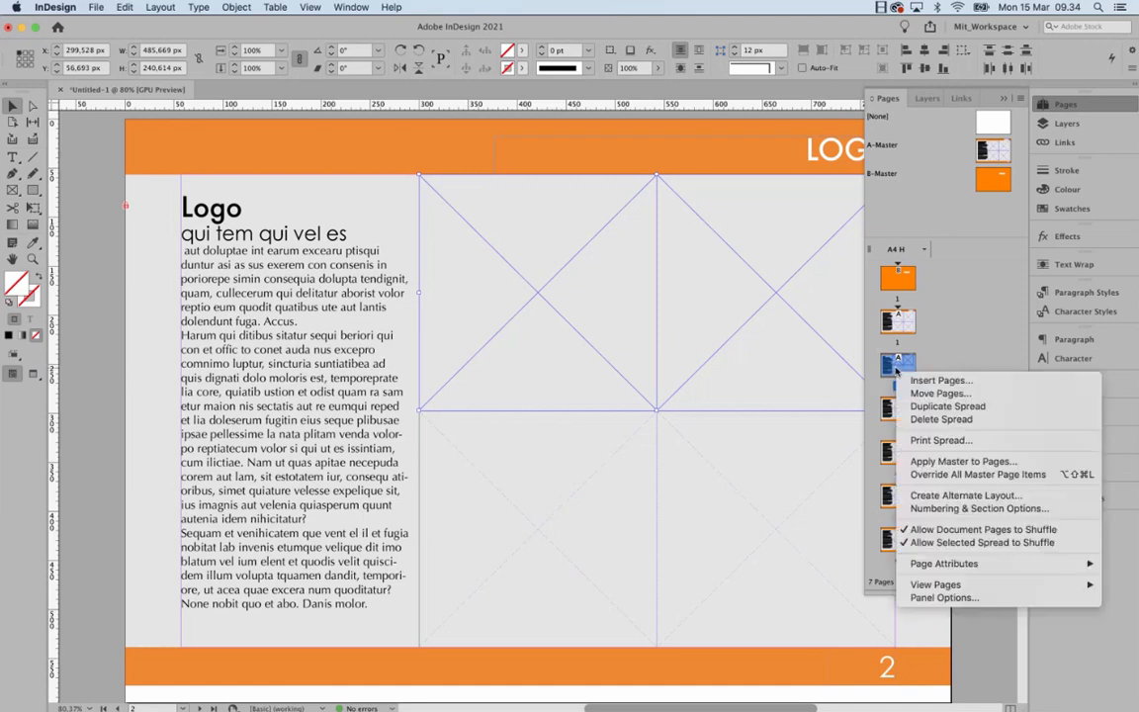
pyautogui.click(954, 462)
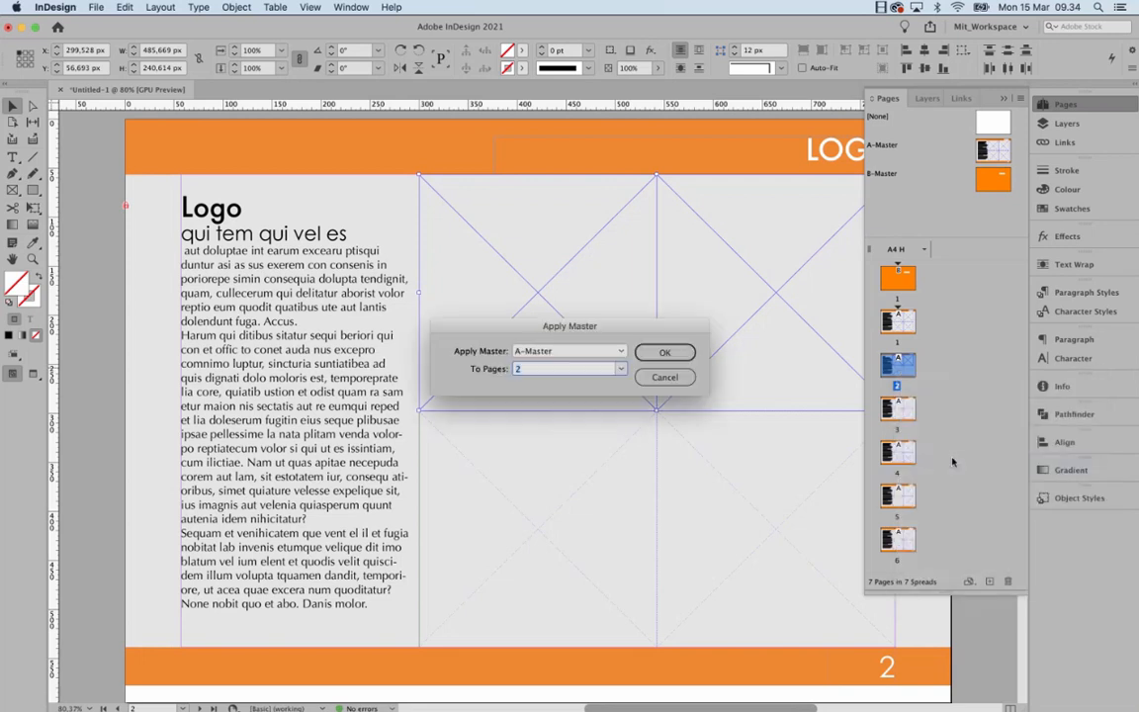
pyautogui.click(660, 350)
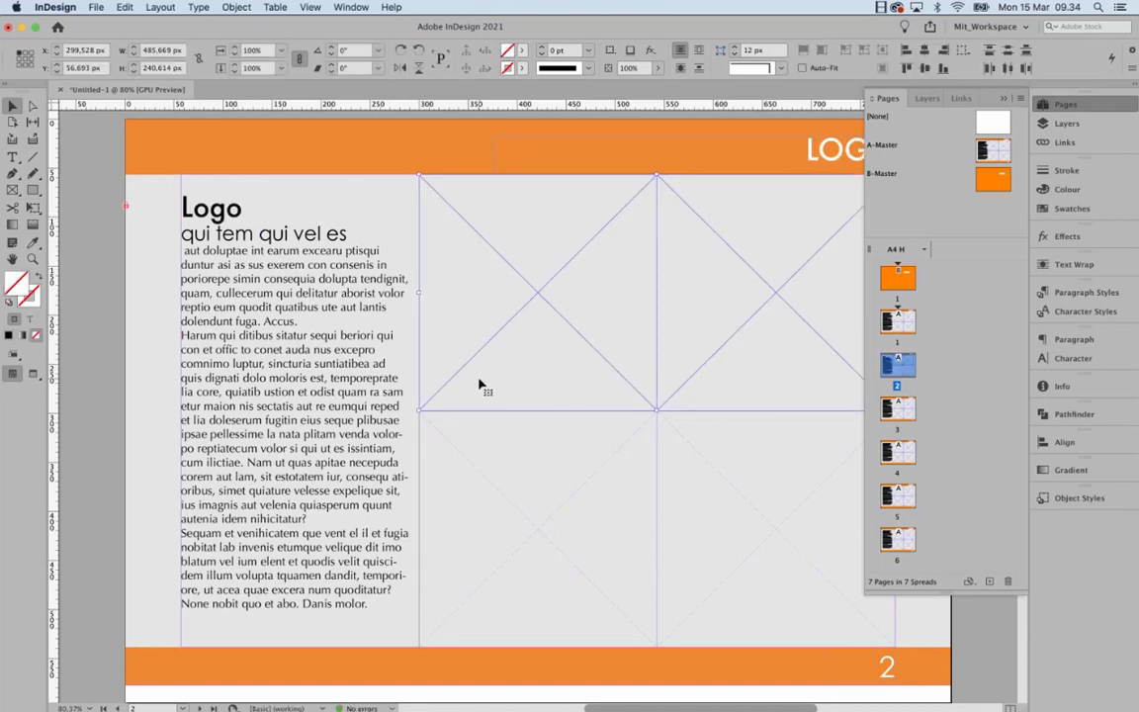
# - Check the picture frames on page 2 and compare the layout with the table of content page and page 3
pyautogui.click(618, 435)
pyautogui.click(570, 345)
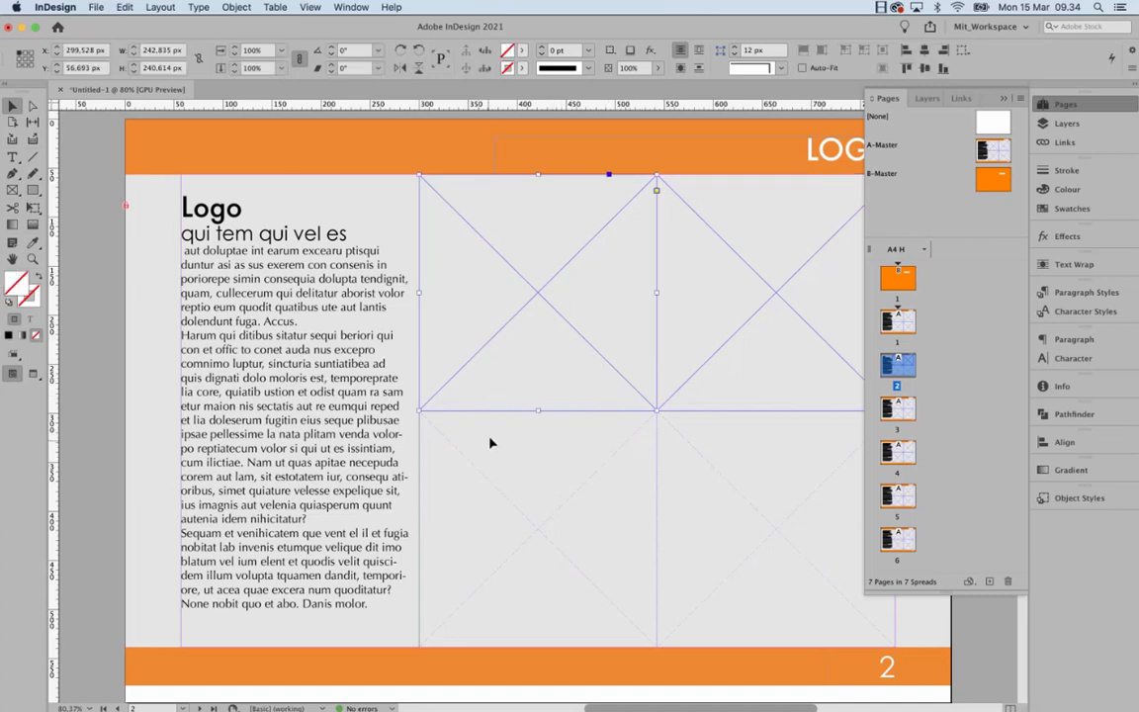
pyautogui.scroll(-1, 491, 443)
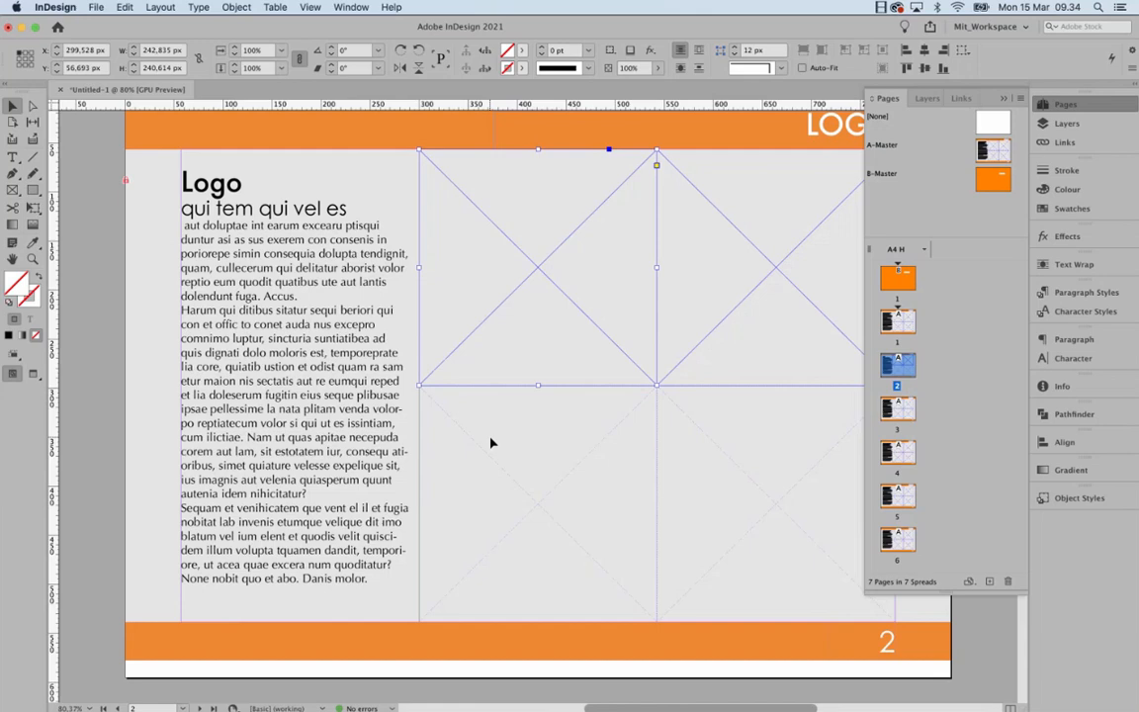
pyautogui.scroll(-1, 492, 475)
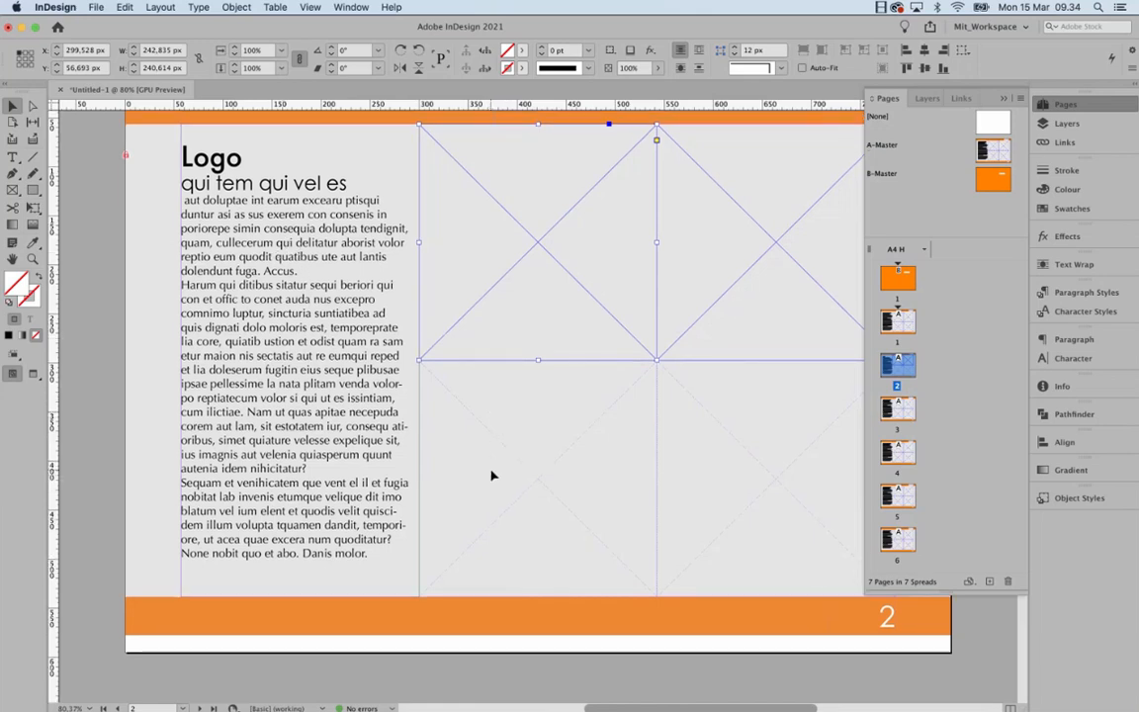
pyautogui.scroll(15, 491, 475)
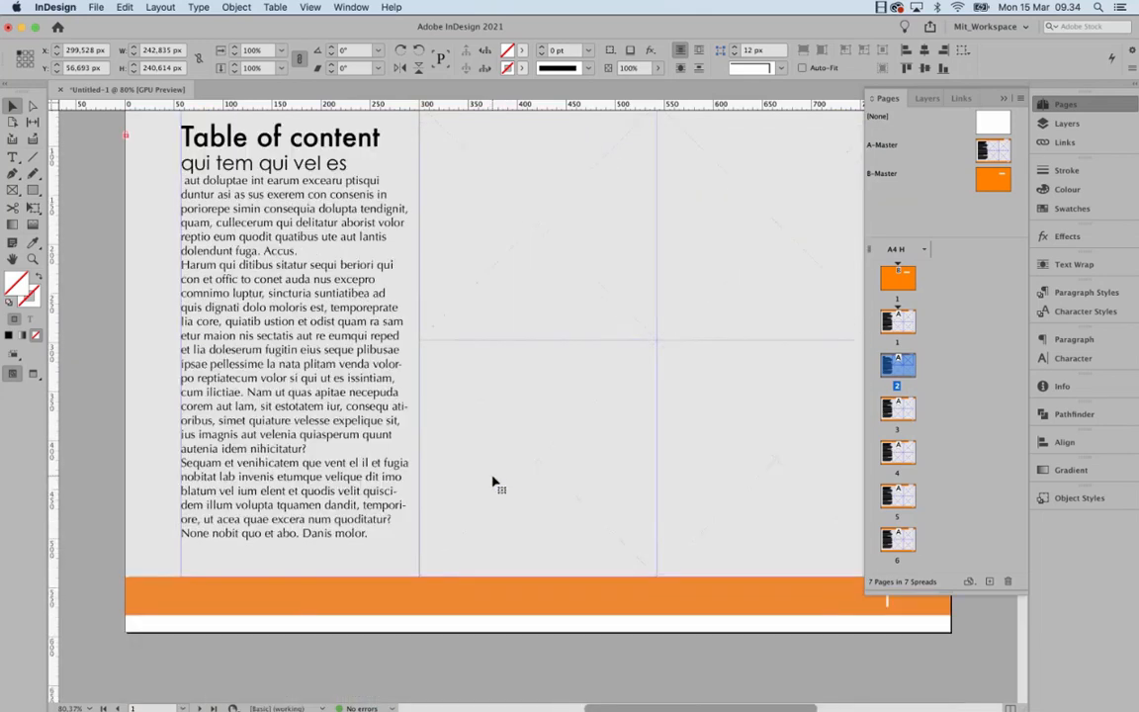
pyautogui.scroll(2, 492, 482)
pyautogui.scroll(-20, 492, 481)
pyautogui.scroll(10, 493, 481)
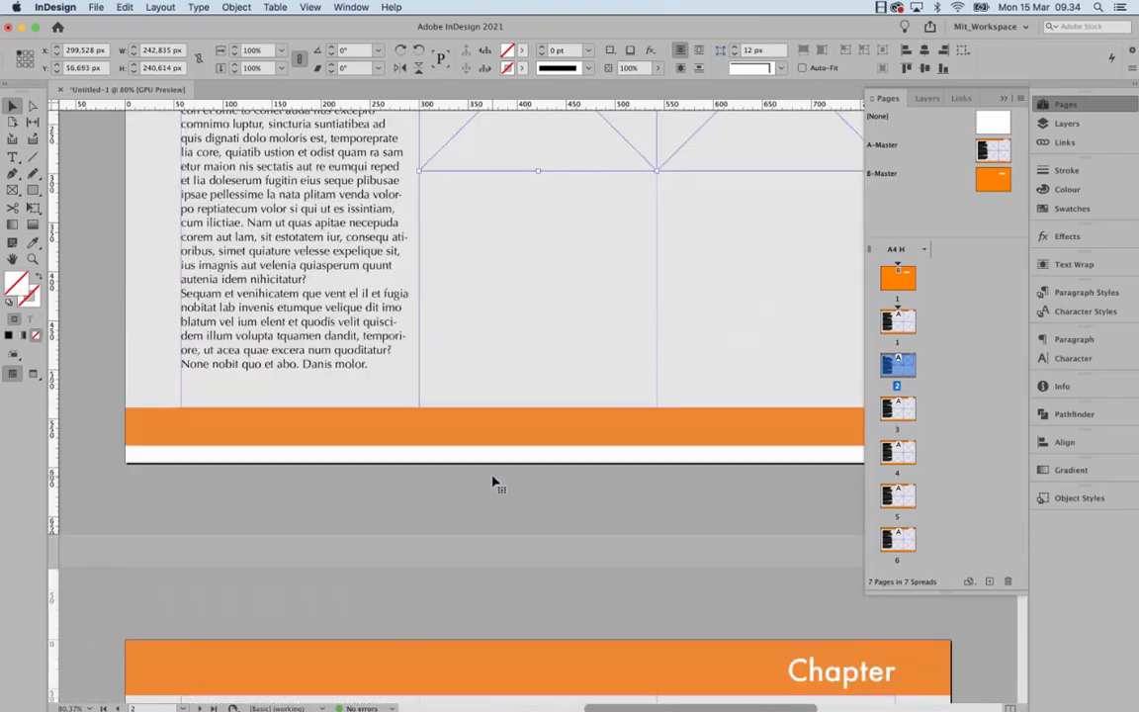
pyautogui.scroll(-3, 493, 482)
pyautogui.scroll(15, 494, 484)
pyautogui.scroll(-2, 495, 484)
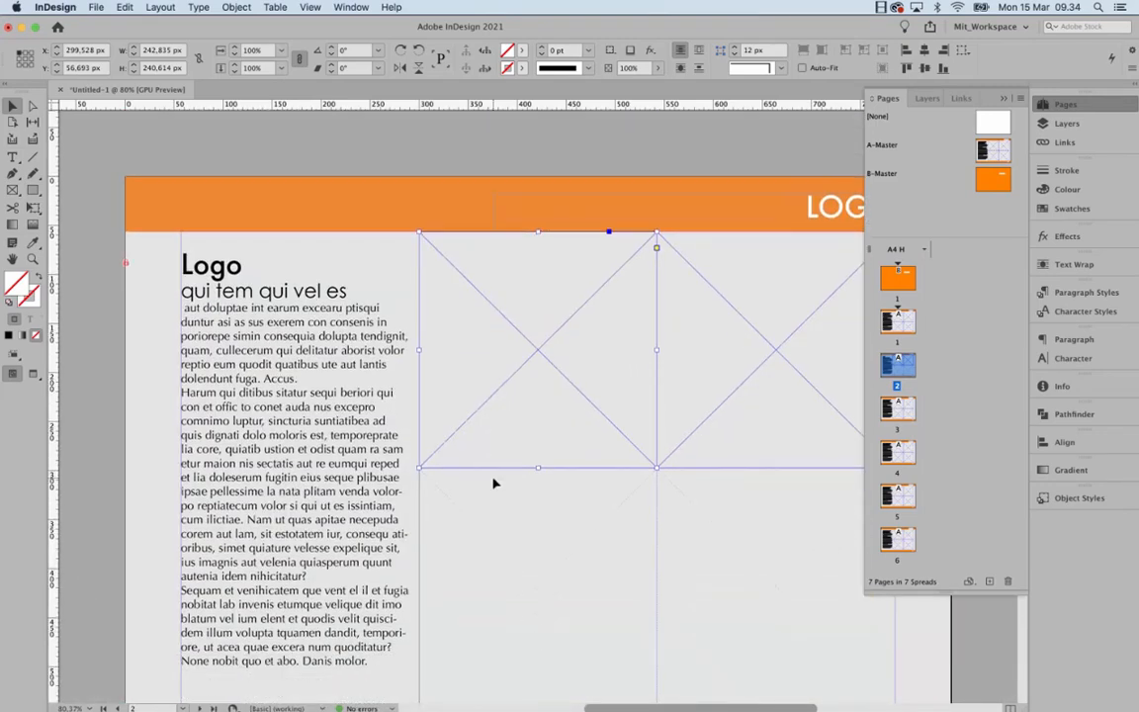
pyautogui.scroll(-15, 494, 484)
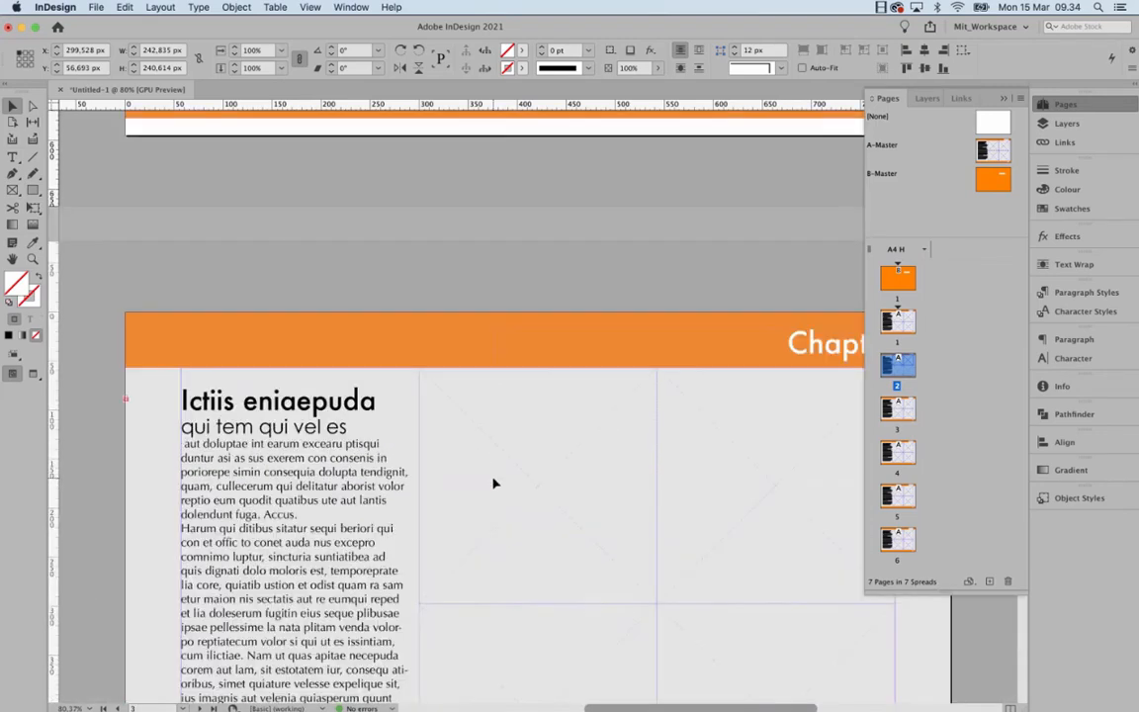
# - Override page 3's text frame and replace its heading line with "Colors"
pyautogui.click(312, 262)
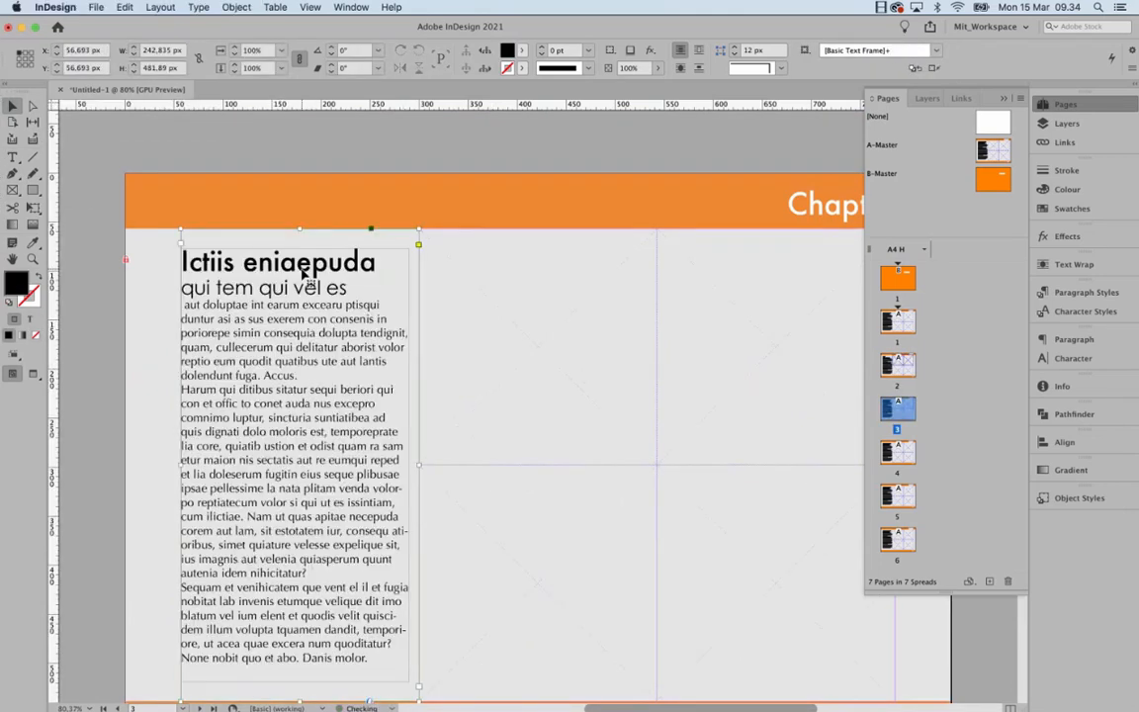
pyautogui.doubleClick(313, 262)
pyautogui.tripleClick(376, 263)
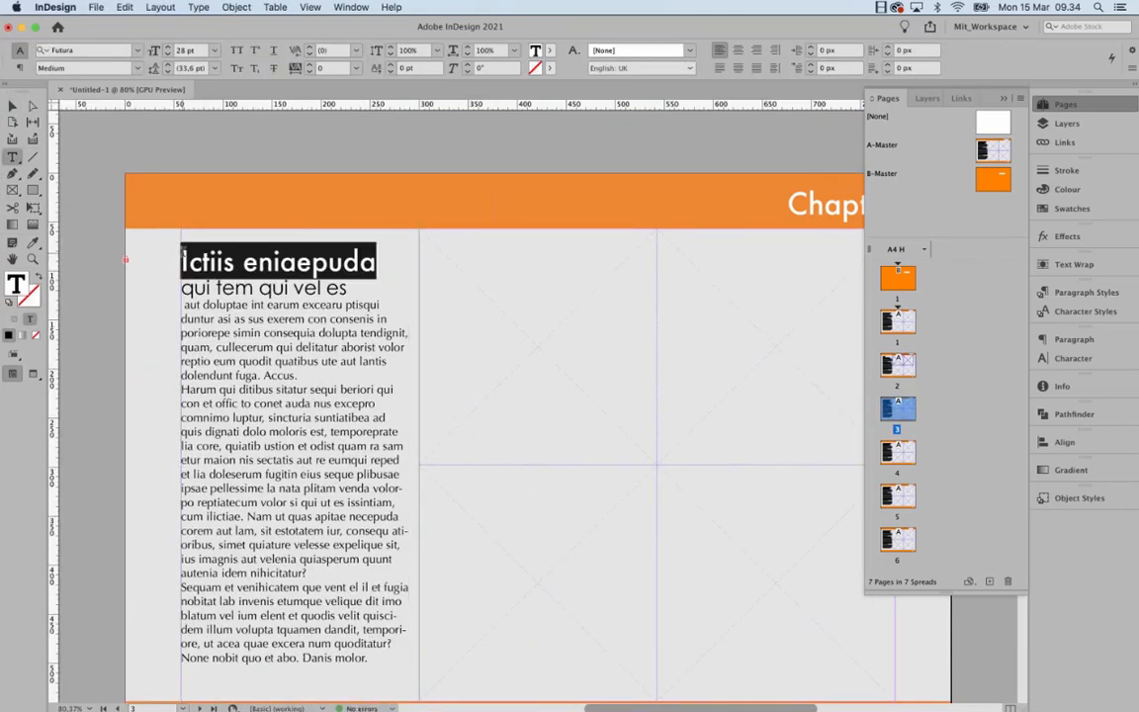
pyautogui.write('Colors')
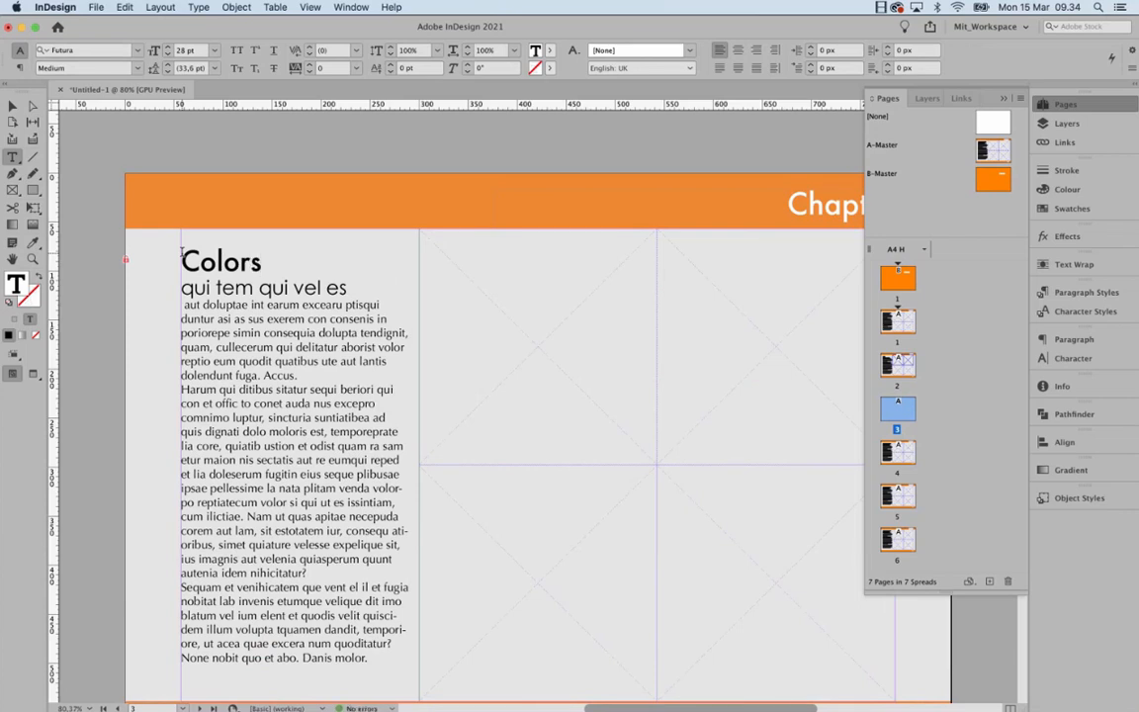
pyautogui.click(237, 254)
pyautogui.write('u')
pyautogui.press('BackSpace')
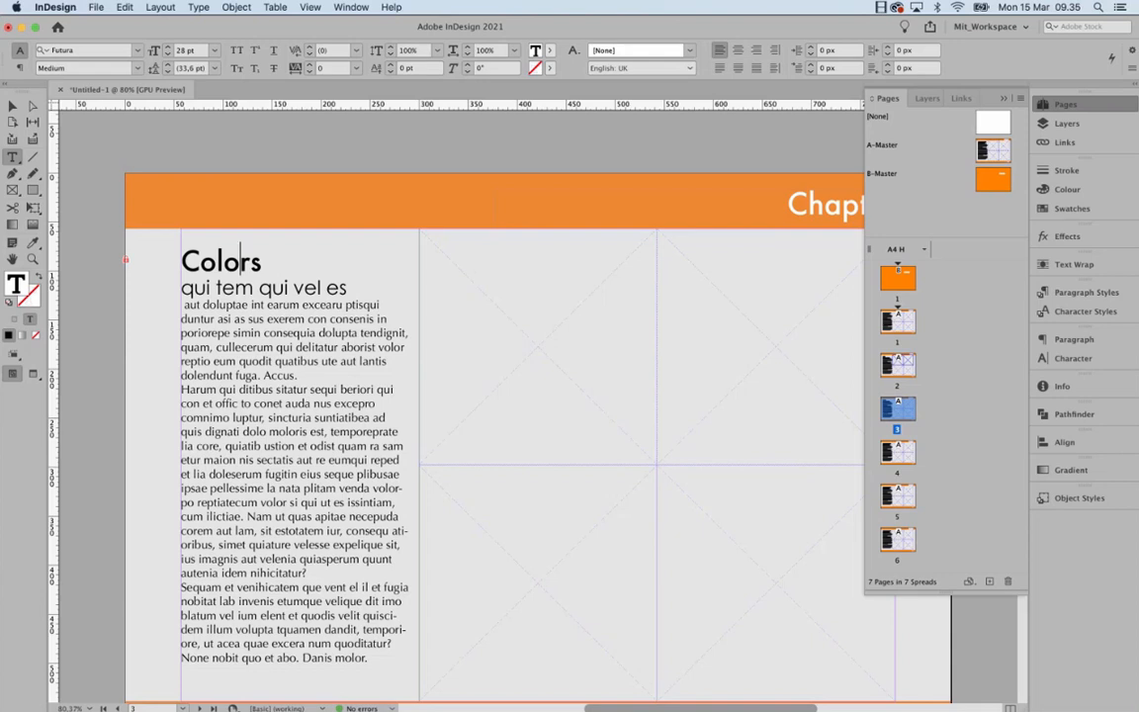
# - Capture a screenshot of a small area of the orange header band on page 3
pyautogui.press('super+Tab')
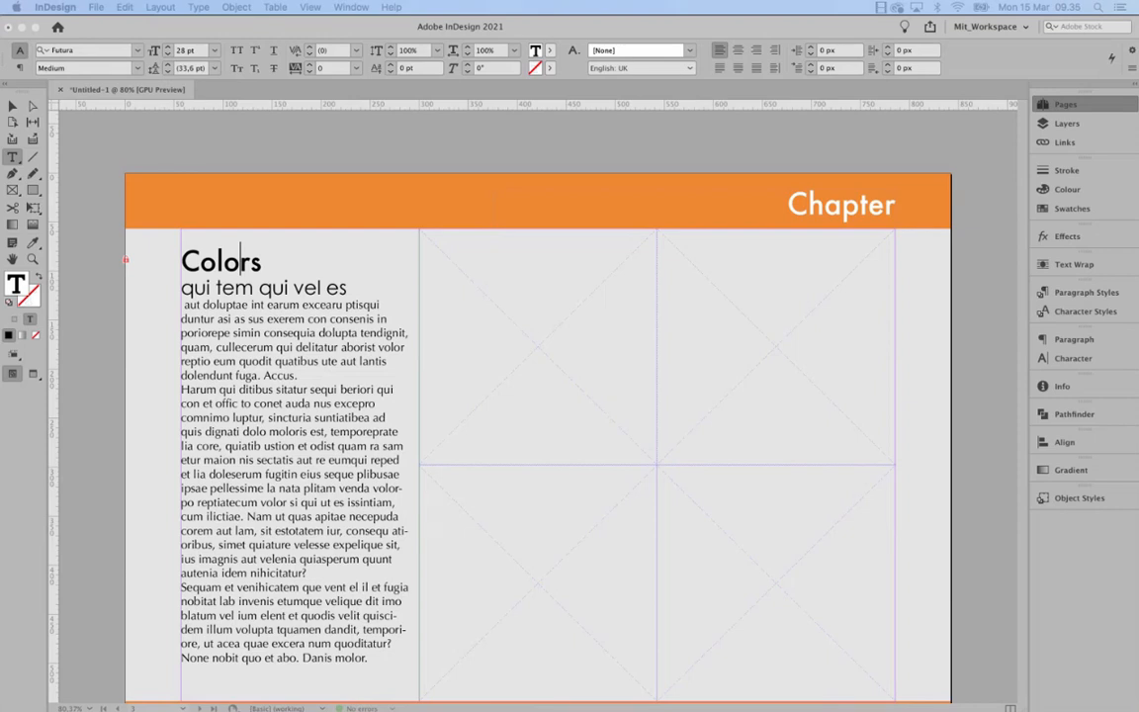
pyautogui.scroll(-1, 538, 355)
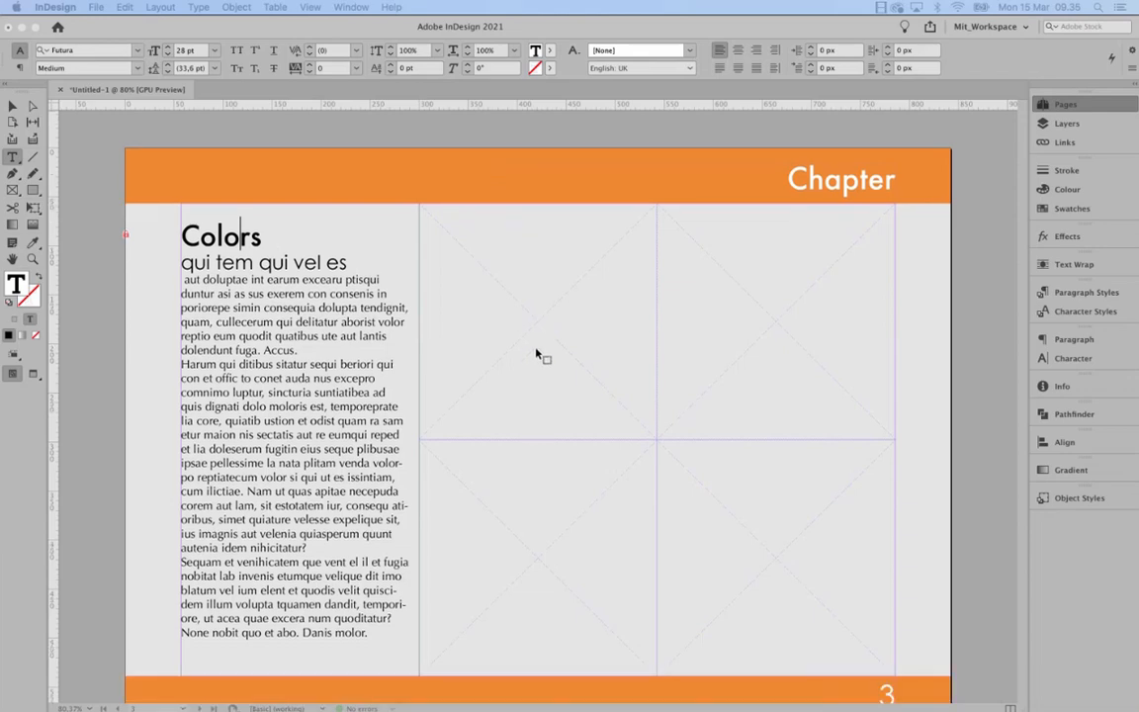
pyautogui.scroll(-1, 488, 343)
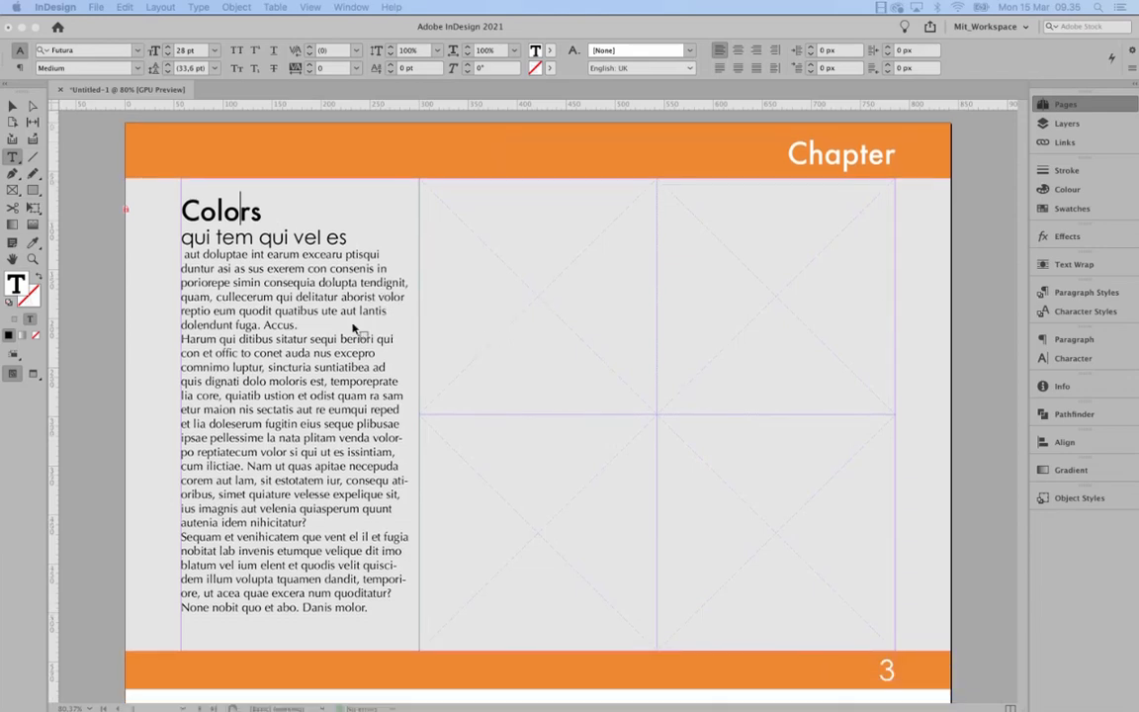
pyautogui.scroll(-9, 351, 364)
pyautogui.scroll(11, 351, 368)
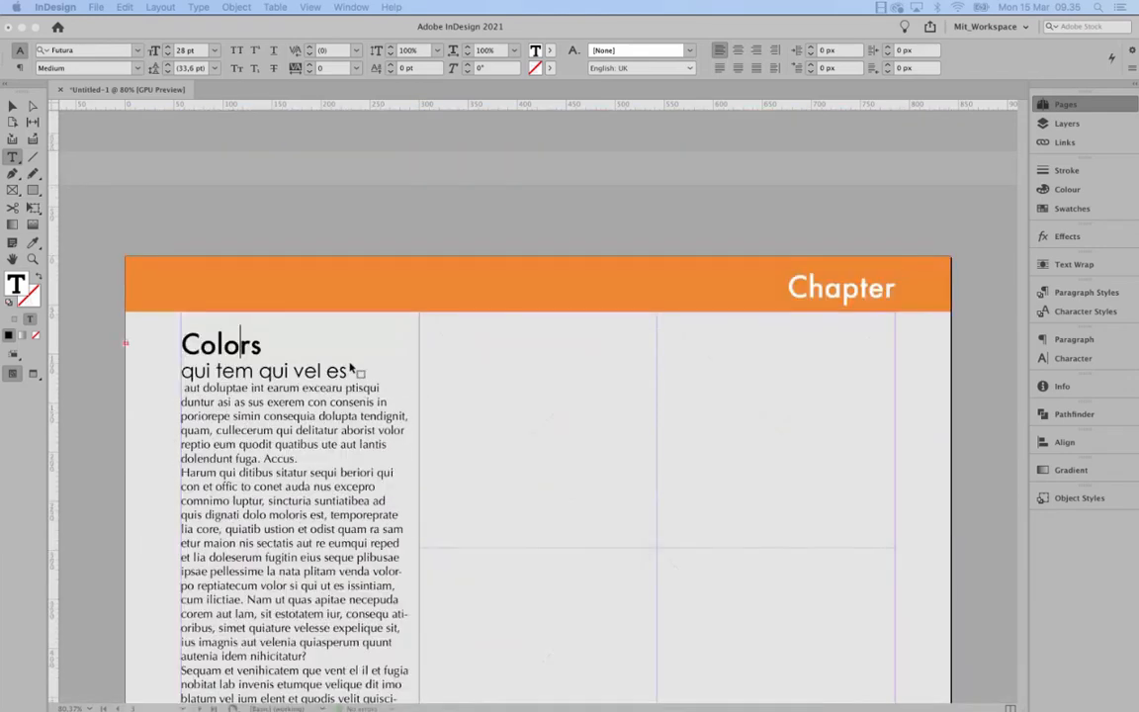
pyautogui.scroll(-5, 351, 368)
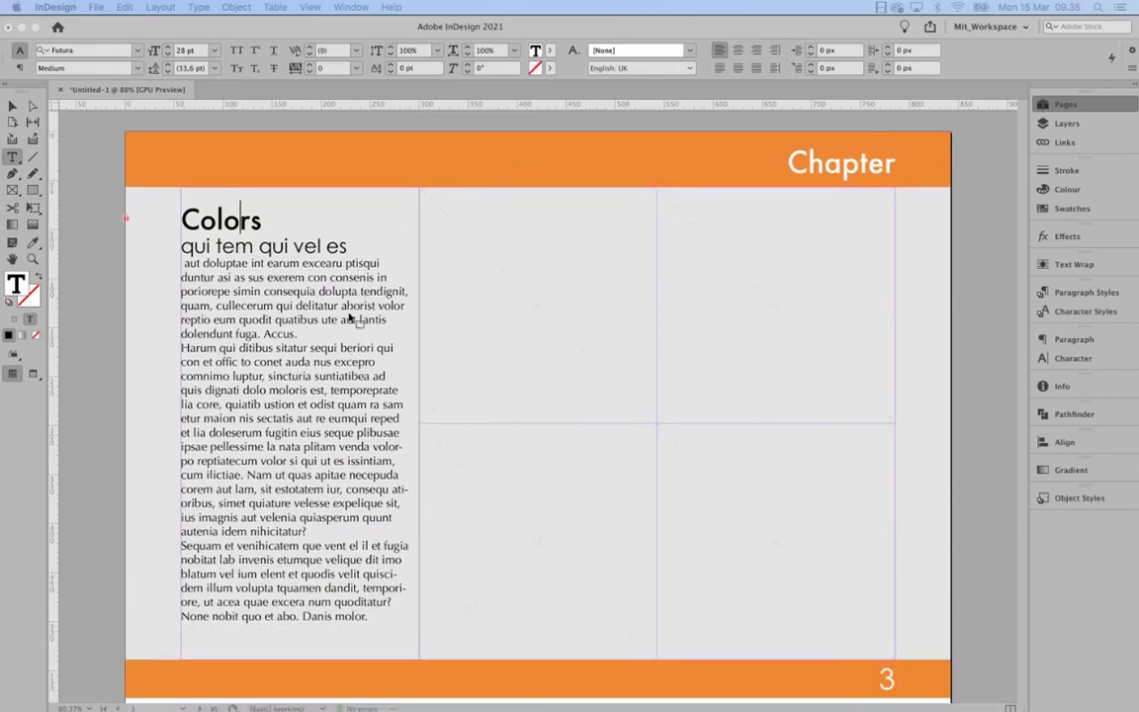
pyautogui.press('super+F12')
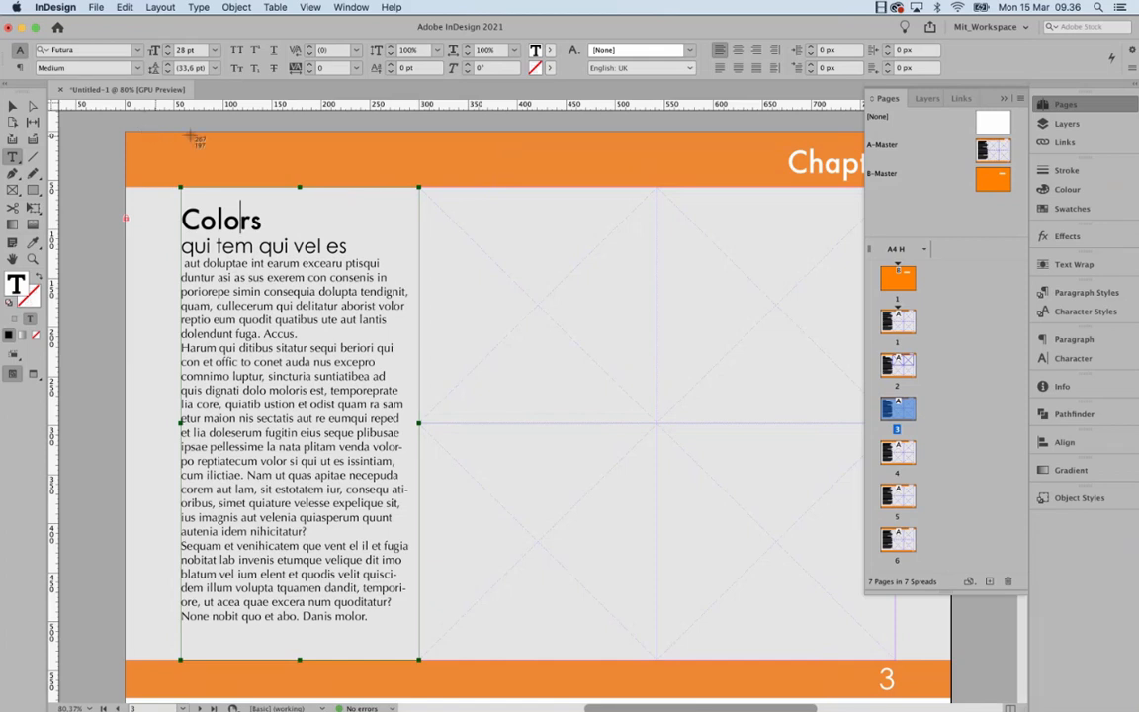
pyautogui.moveTo(456, 126); pyautogui.dragTo(533, 194)
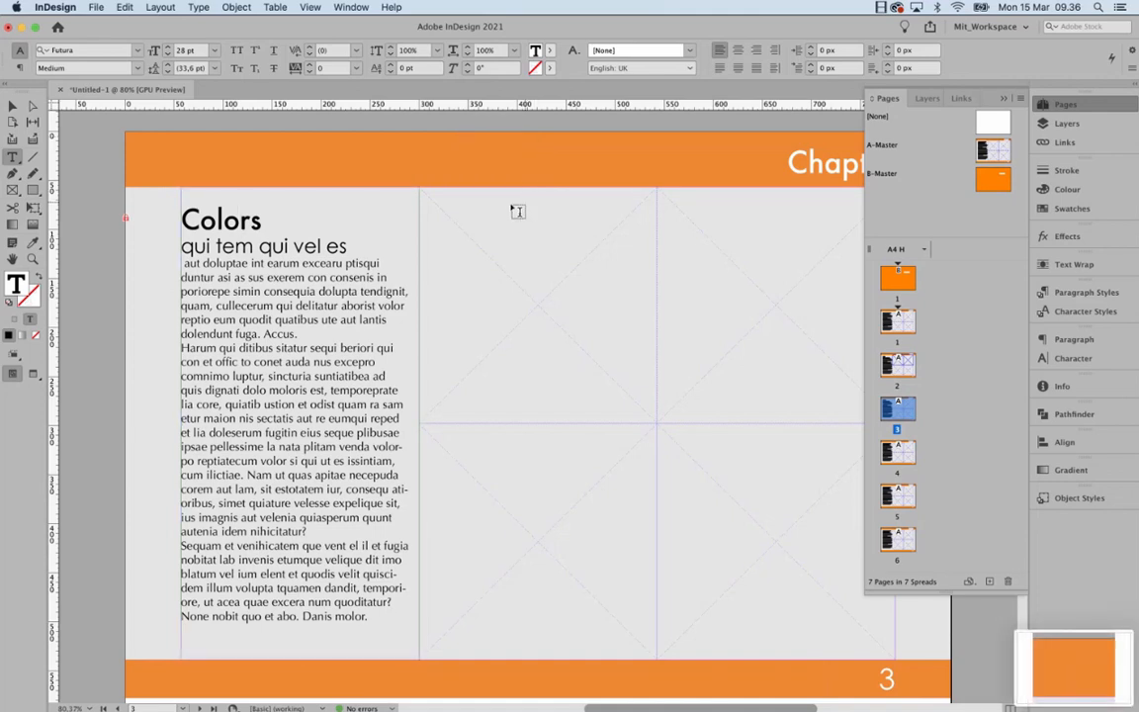
# - Switch to Photoshop and open the orange capture "Screenshot 2021-03-15 at 09.36.52" from the Desktop, enlarged to fill the window
pyautogui.click(416, 696)
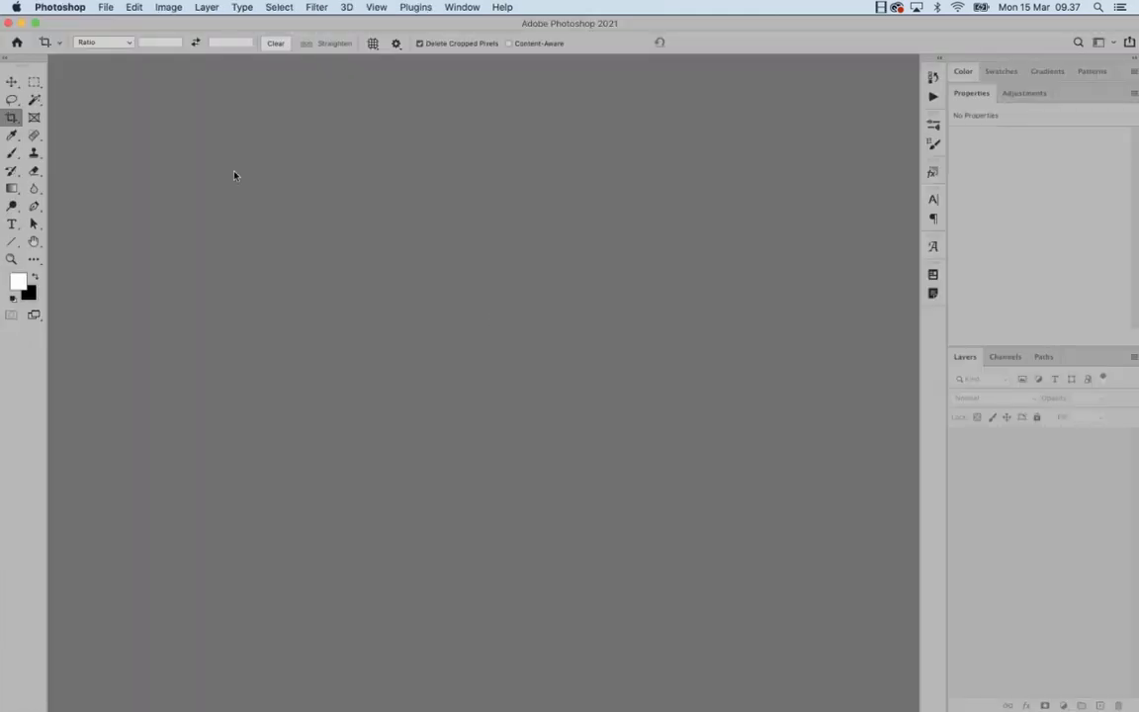
pyautogui.click(107, 8)
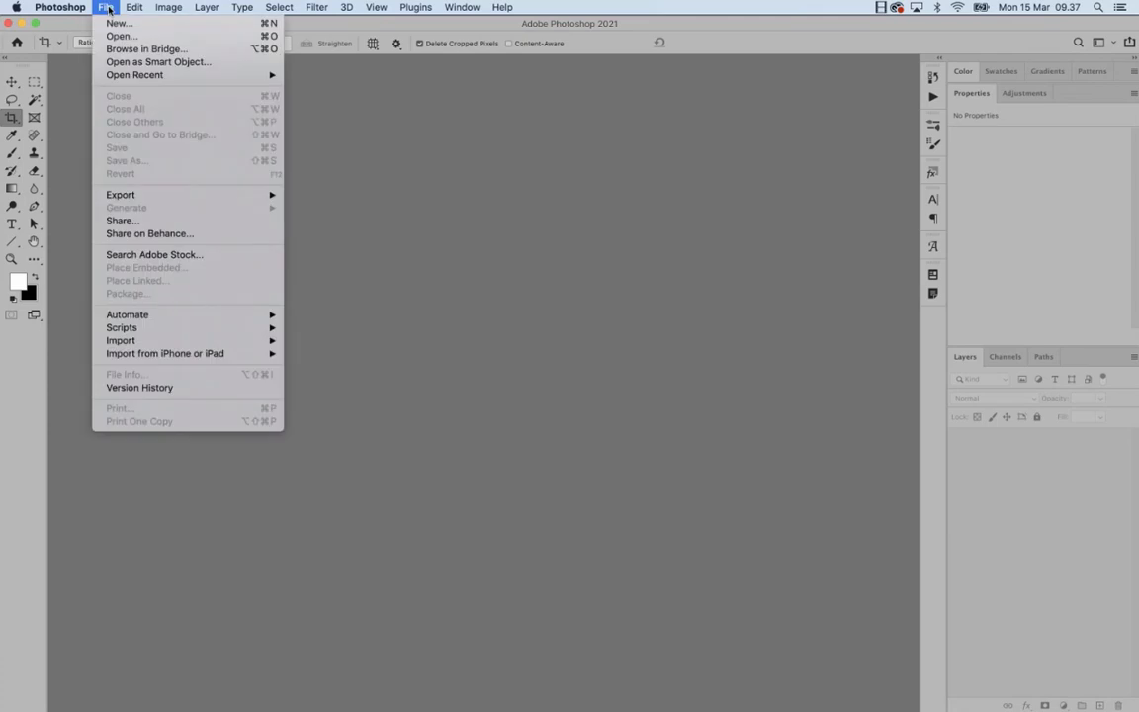
pyautogui.click(108, 35)
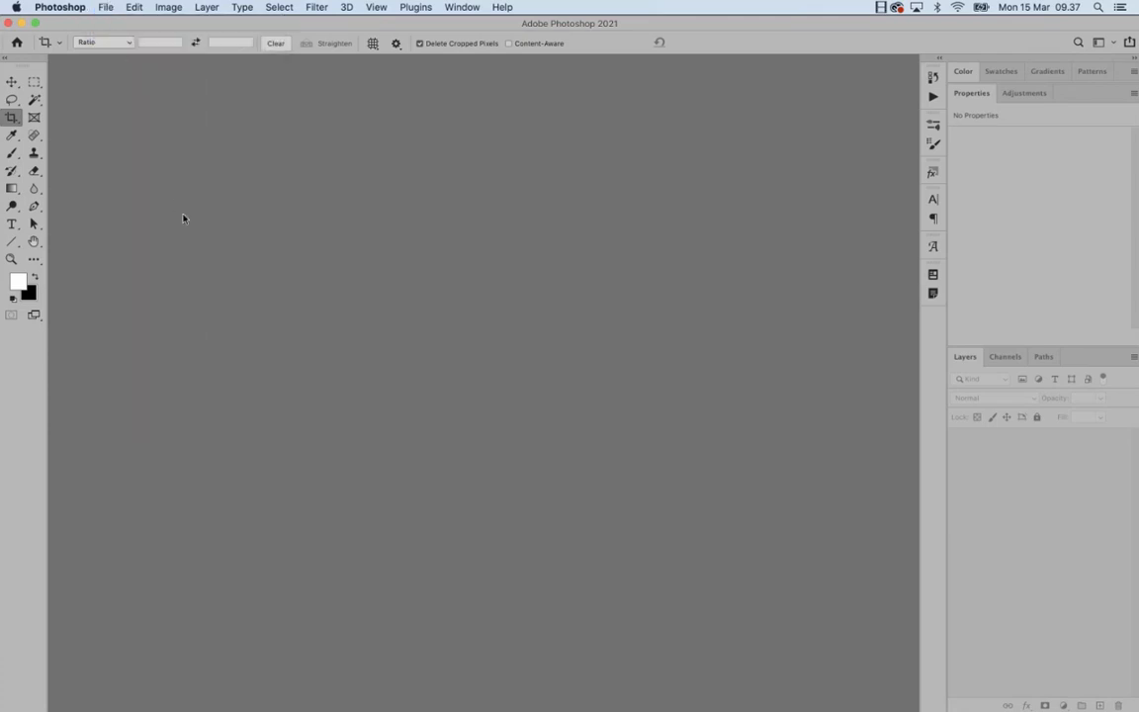
pyautogui.click(343, 238)
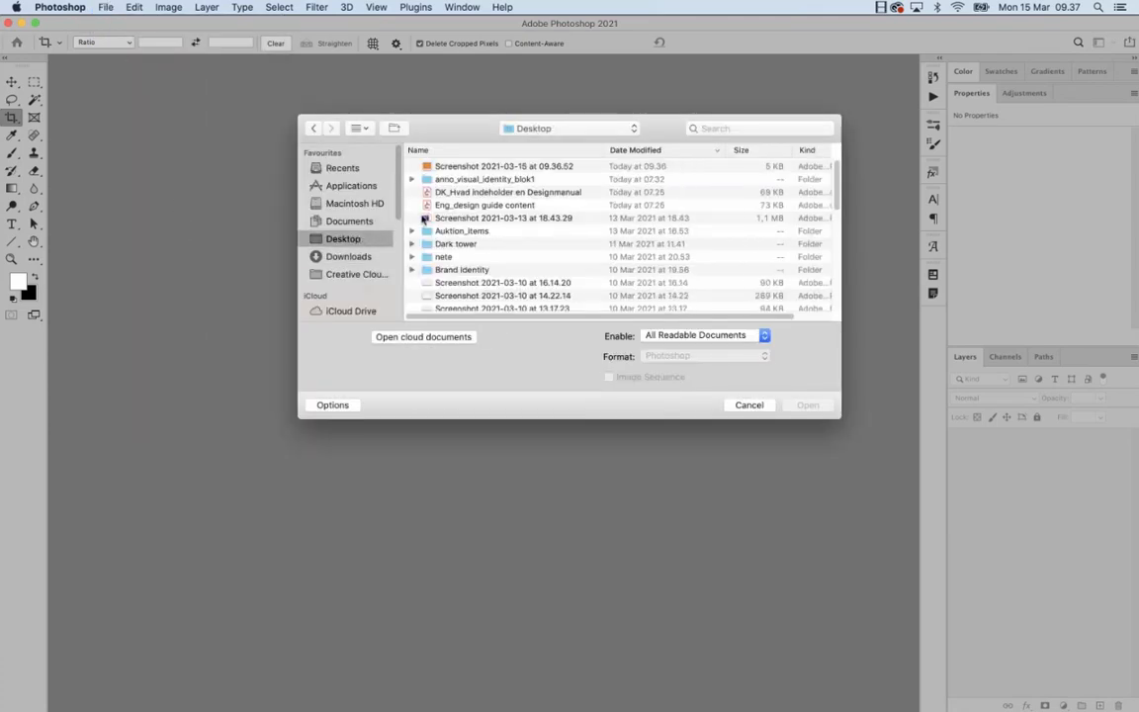
pyautogui.click(455, 169)
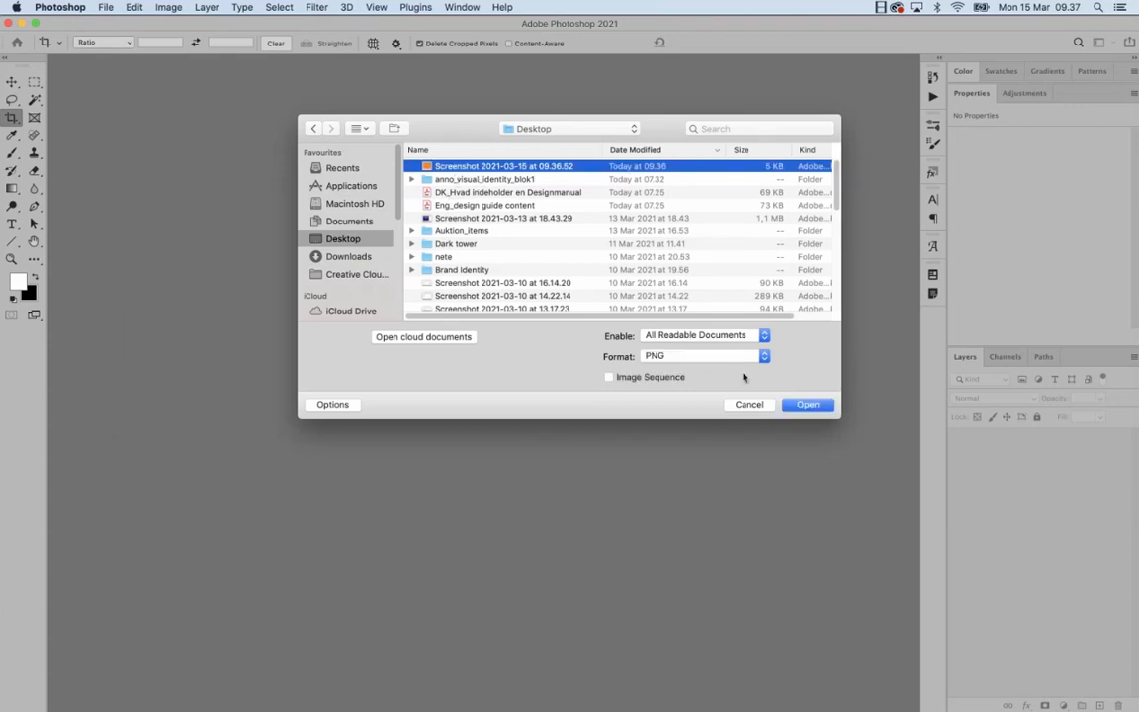
pyautogui.click(803, 405)
pyautogui.press('super+0')
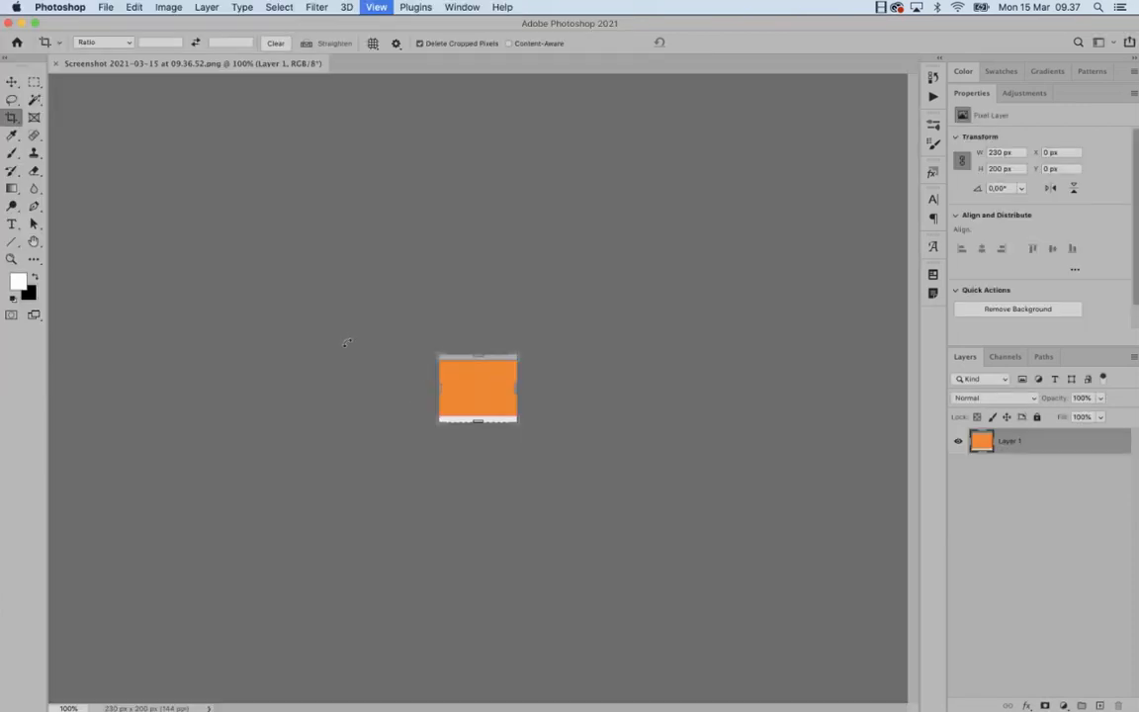
pyautogui.press('super+minus')
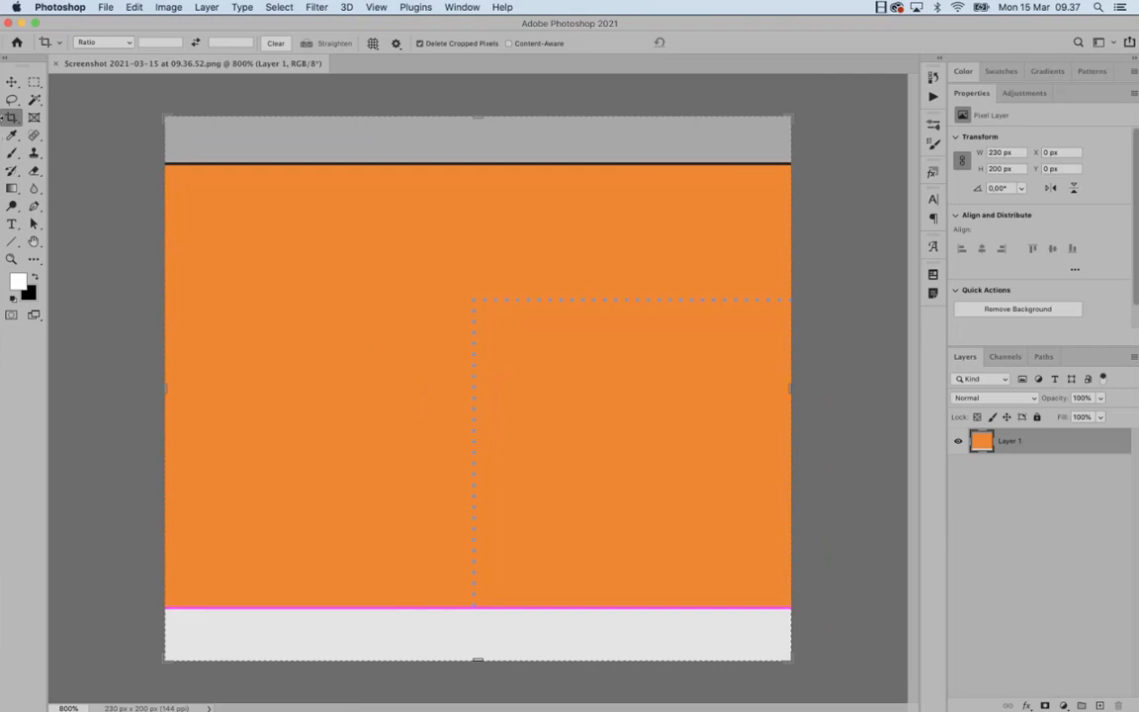
# - Add a horizontal text layer with the Lorem Ipsum placeholder, set it to 8 pt and move it fully onto the orange area
pyautogui.click(18, 85)
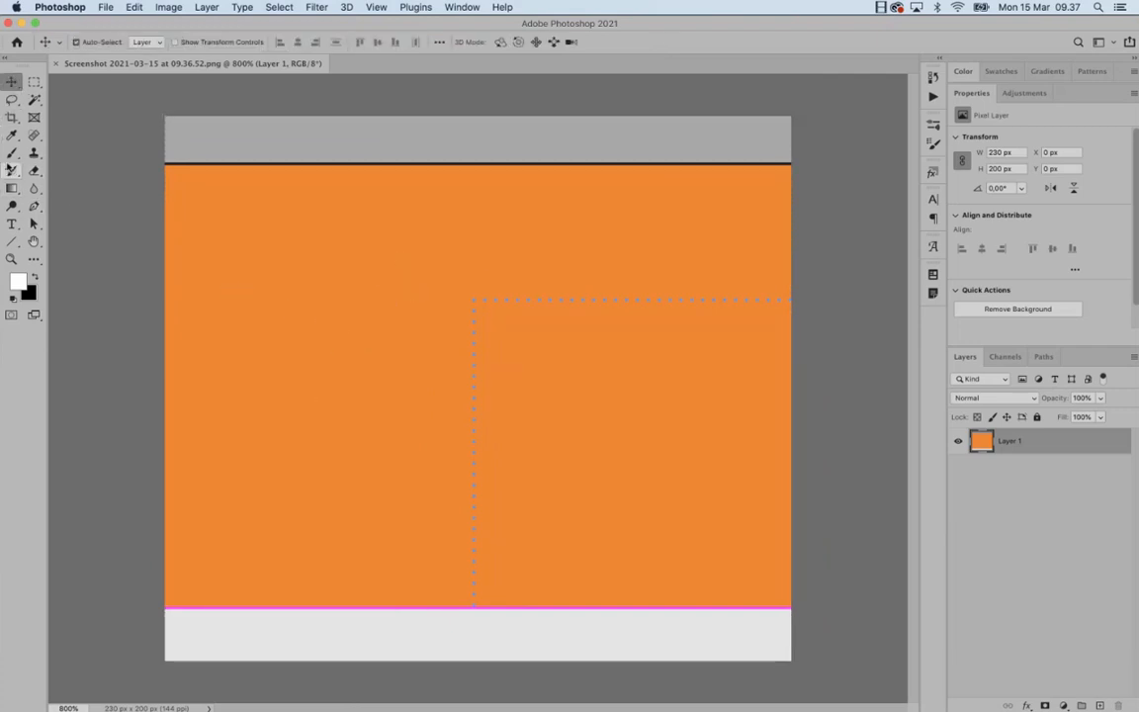
pyautogui.press('t')
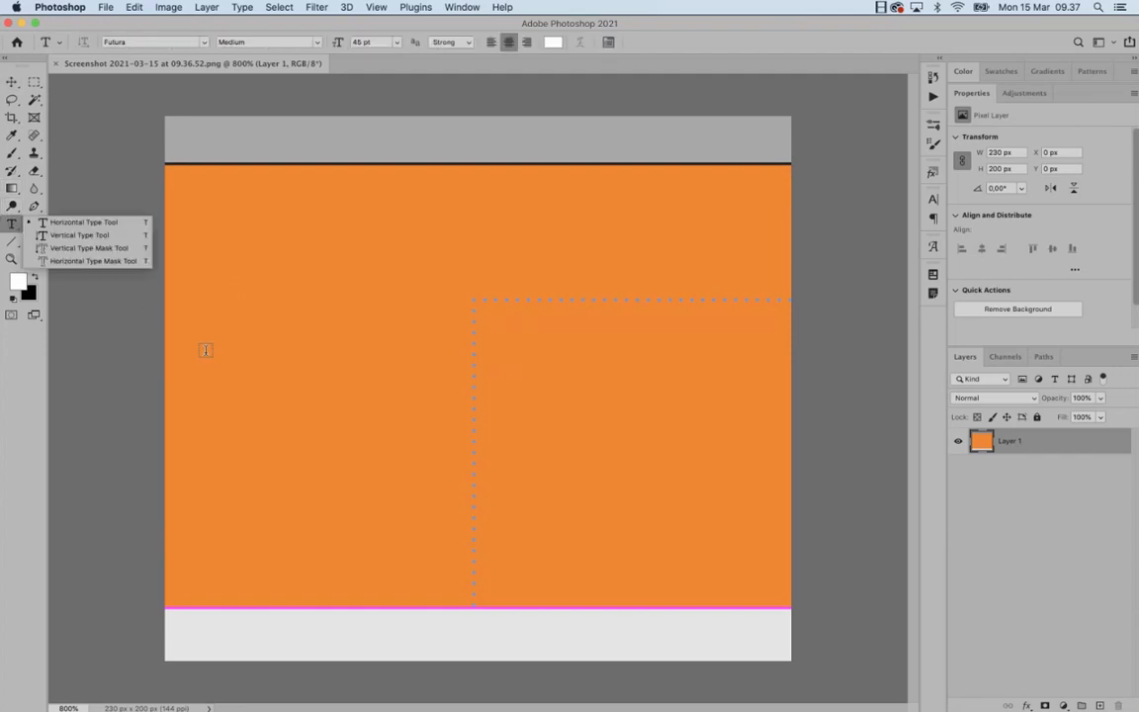
pyautogui.click(294, 381)
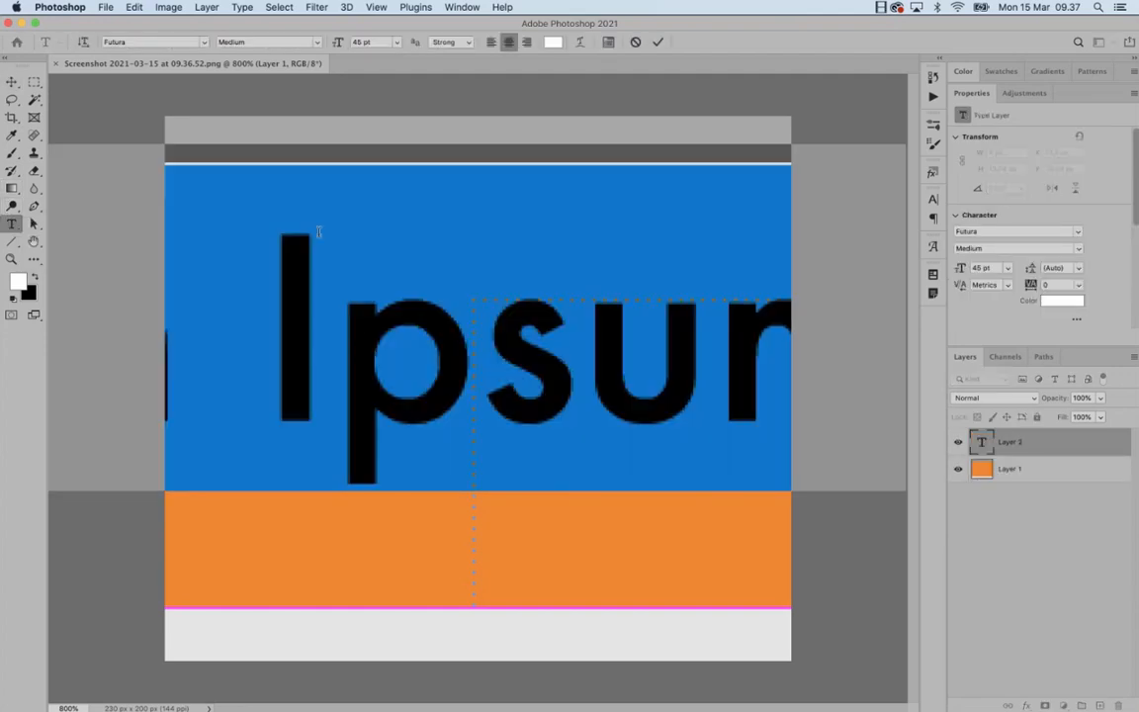
pyautogui.click(365, 42)
pyautogui.write('10')
pyautogui.press('Return')
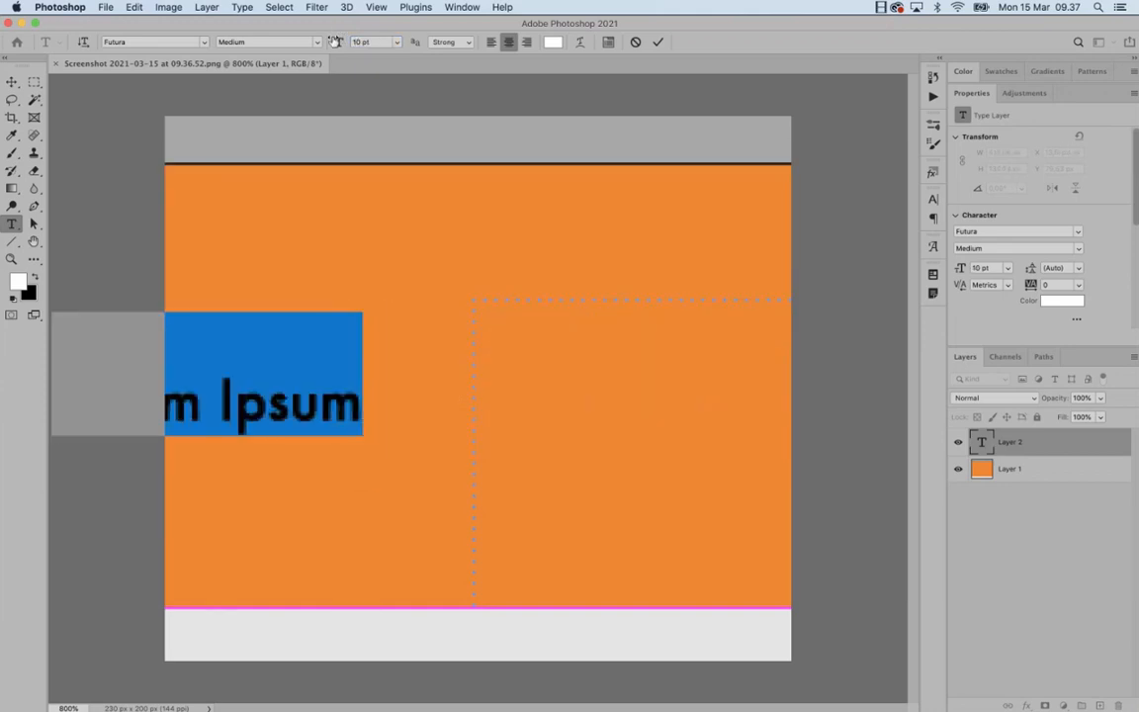
pyautogui.click(368, 43)
pyautogui.write('8')
pyautogui.press('Return')
pyautogui.click(11, 83)
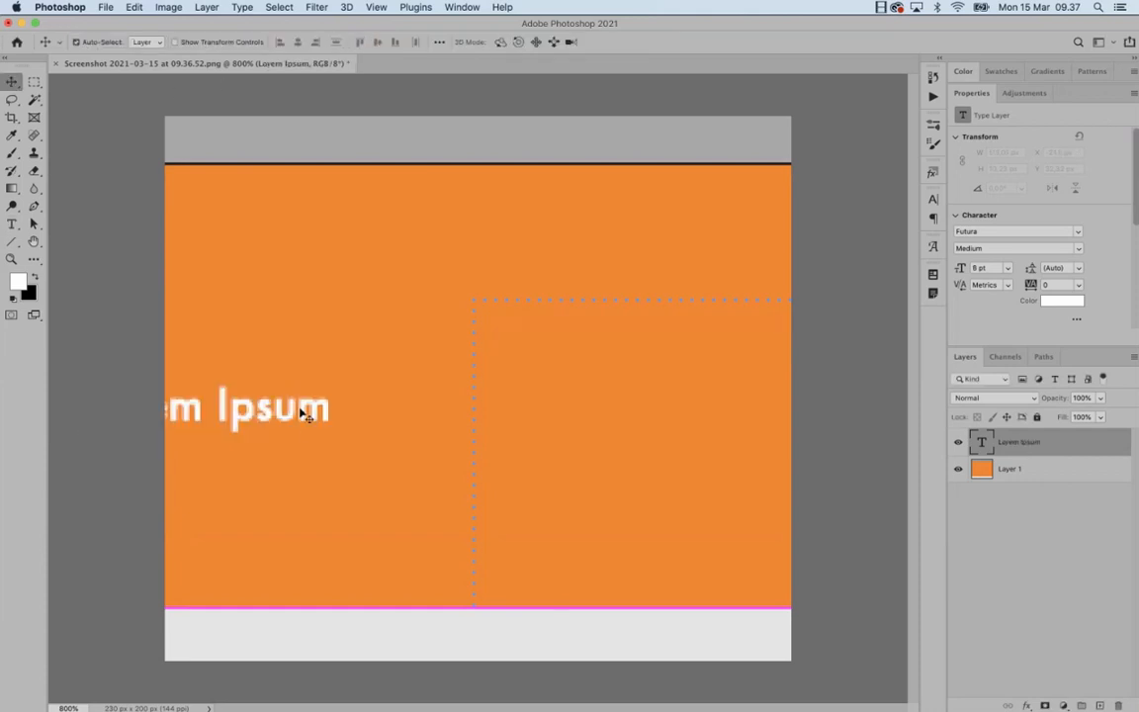
pyautogui.moveTo(300, 406); pyautogui.dragTo(436, 425)
# - Replace the placeholder text with three lines reading "CMYK:", "RGB:" and "PANTONE"
pyautogui.doubleClick(438, 417)
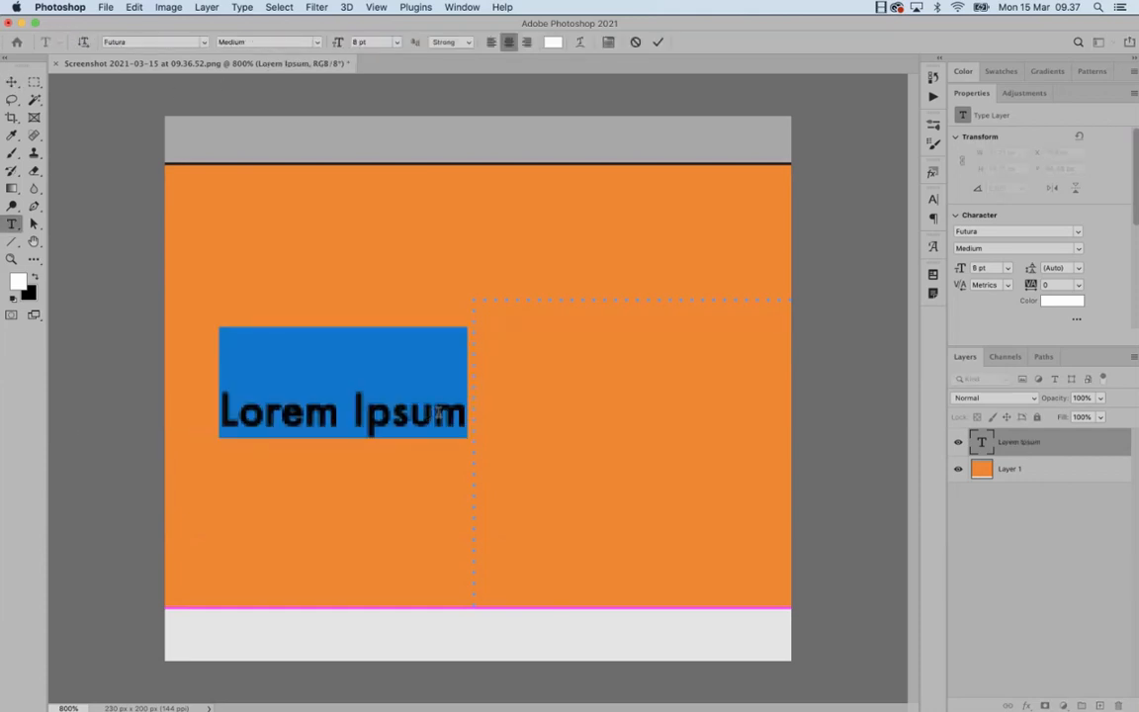
pyautogui.write('CMYK')
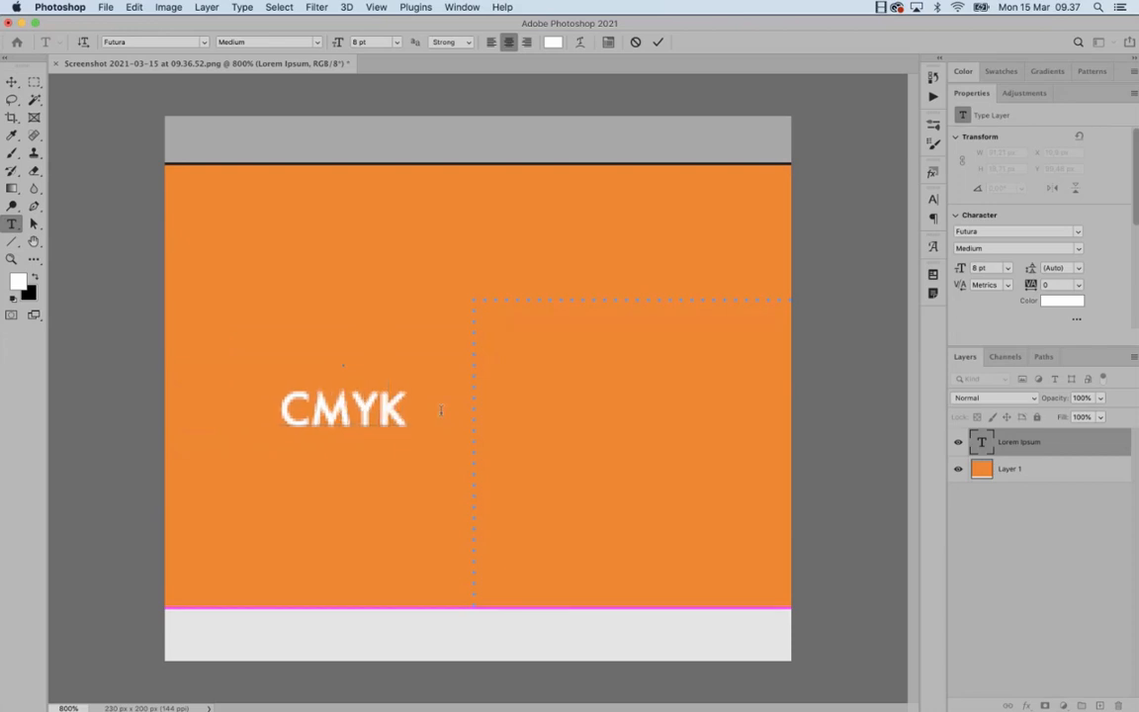
pyautogui.write(': RGB:')
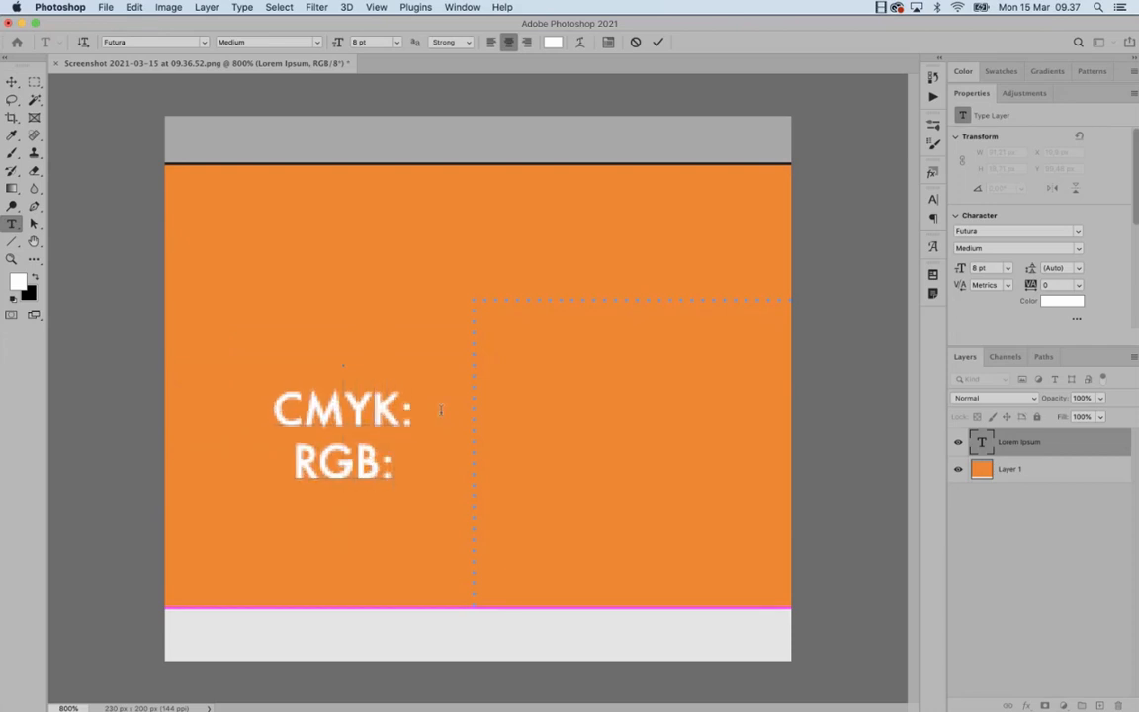
pyautogui.press('Return')
pyautogui.write('PANTONE')
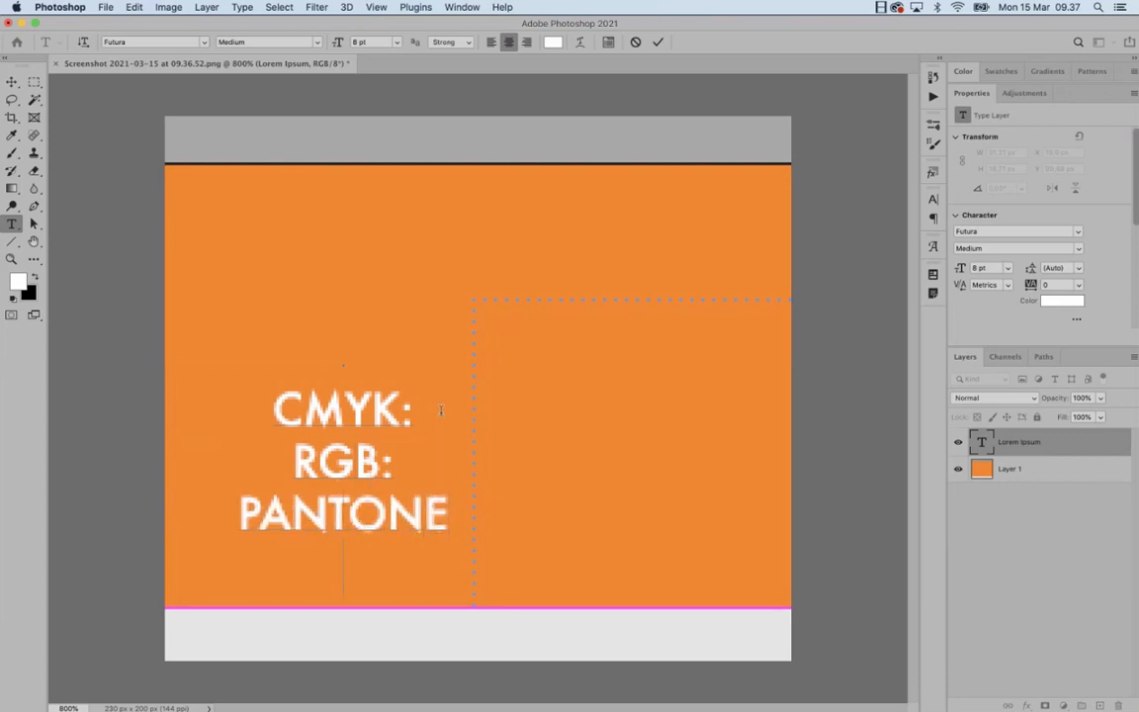
# - Add a fourth line reading "#:" below PANTONE in the text layer
pyautogui.write('HEX')
pyautogui.press('BackSpace')
pyautogui.press('BackSpace')
pyautogui.press('BackSpace')
pyautogui.write('# (')
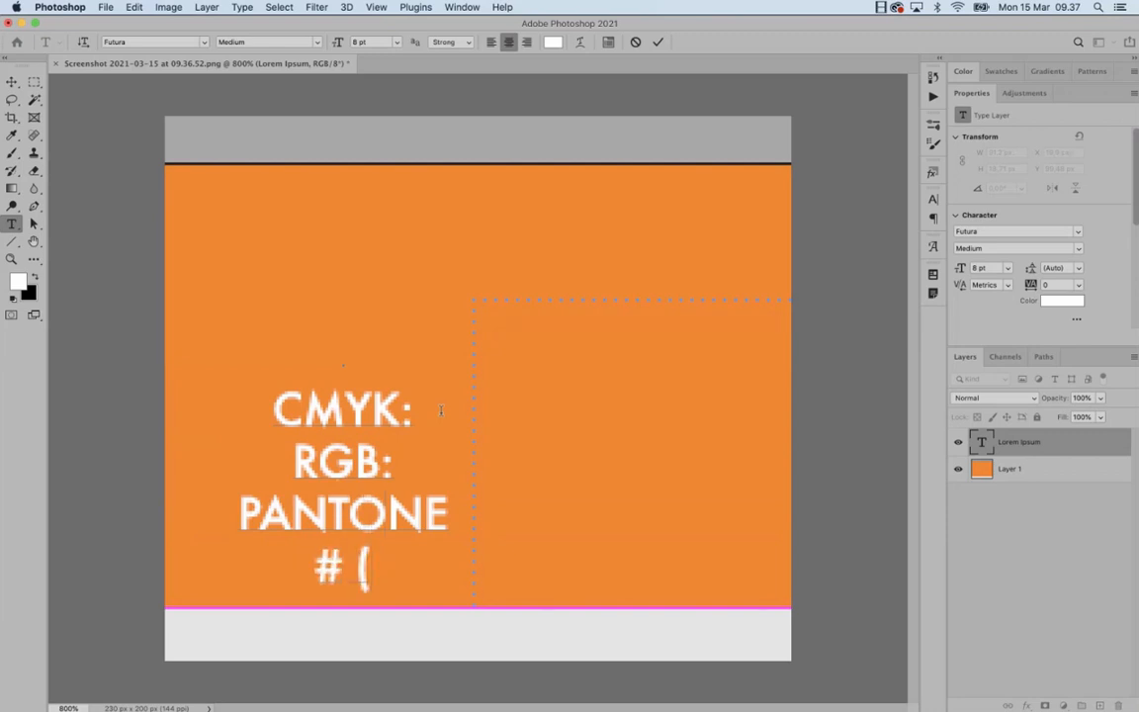
pyautogui.write('HTML)')
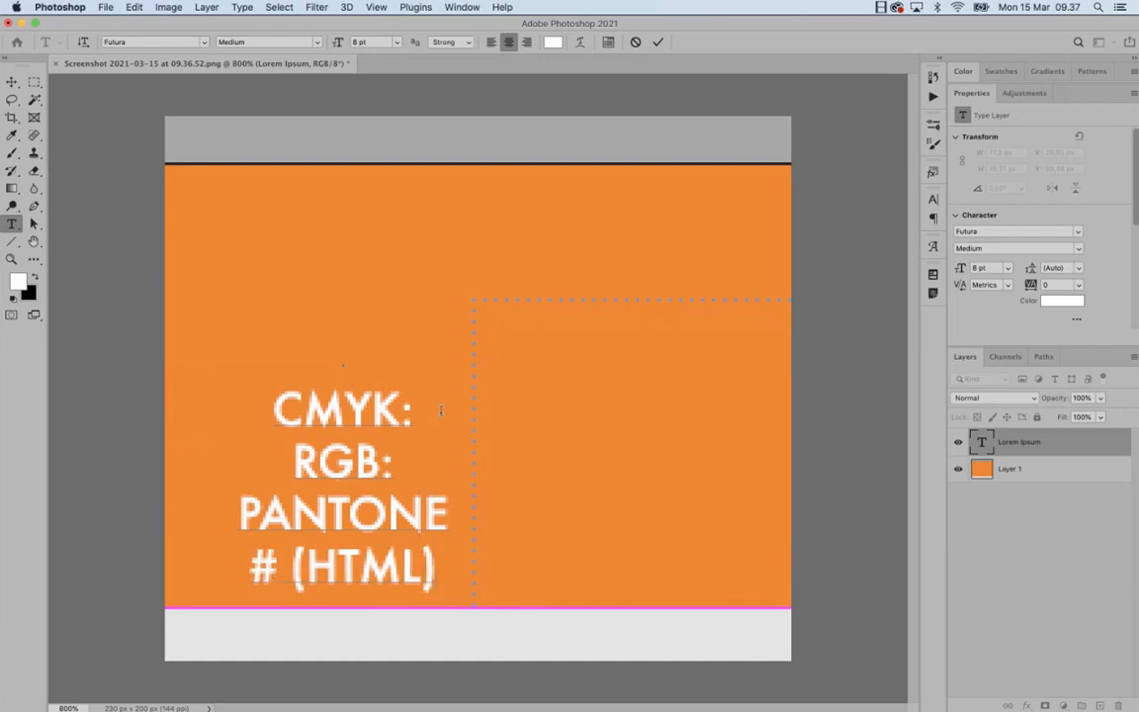
pyautogui.press('BackSpace')
pyautogui.press('BackSpace')
pyautogui.press('BackSpace')
pyautogui.press('BackSpace')
pyautogui.press('BackSpace')
pyautogui.press('BackSpace')
pyautogui.press('BackSpace')
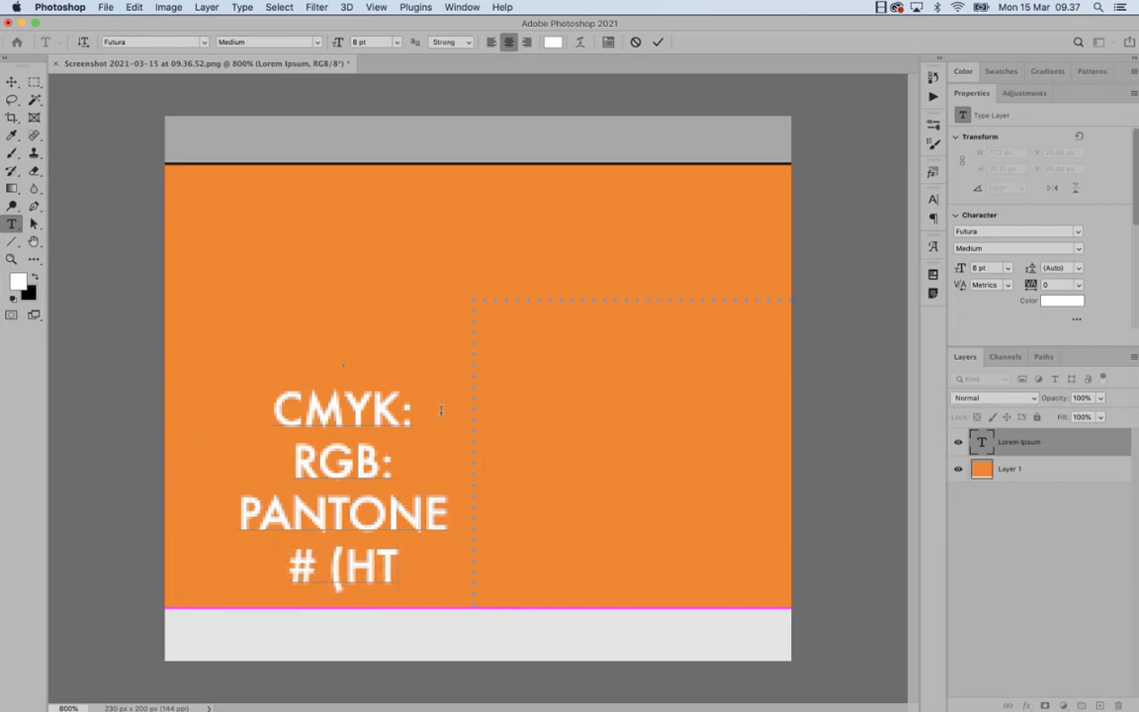
pyautogui.write(':')
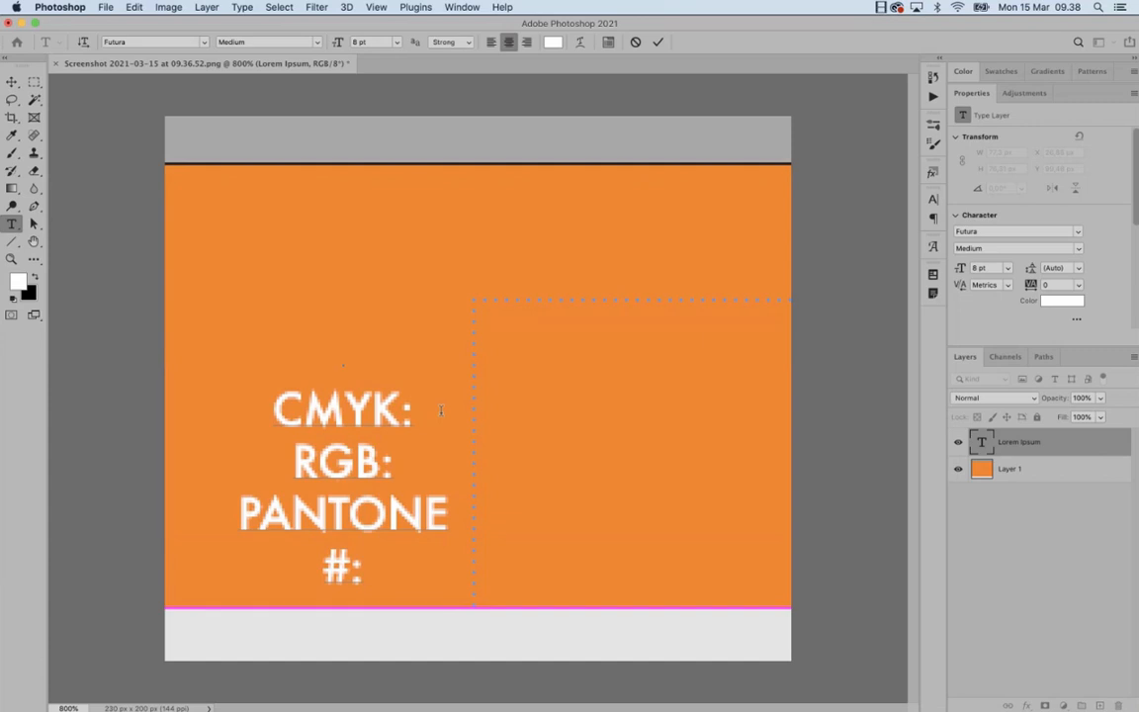
pyautogui.press('Return')
pyautogui.write('RAL')
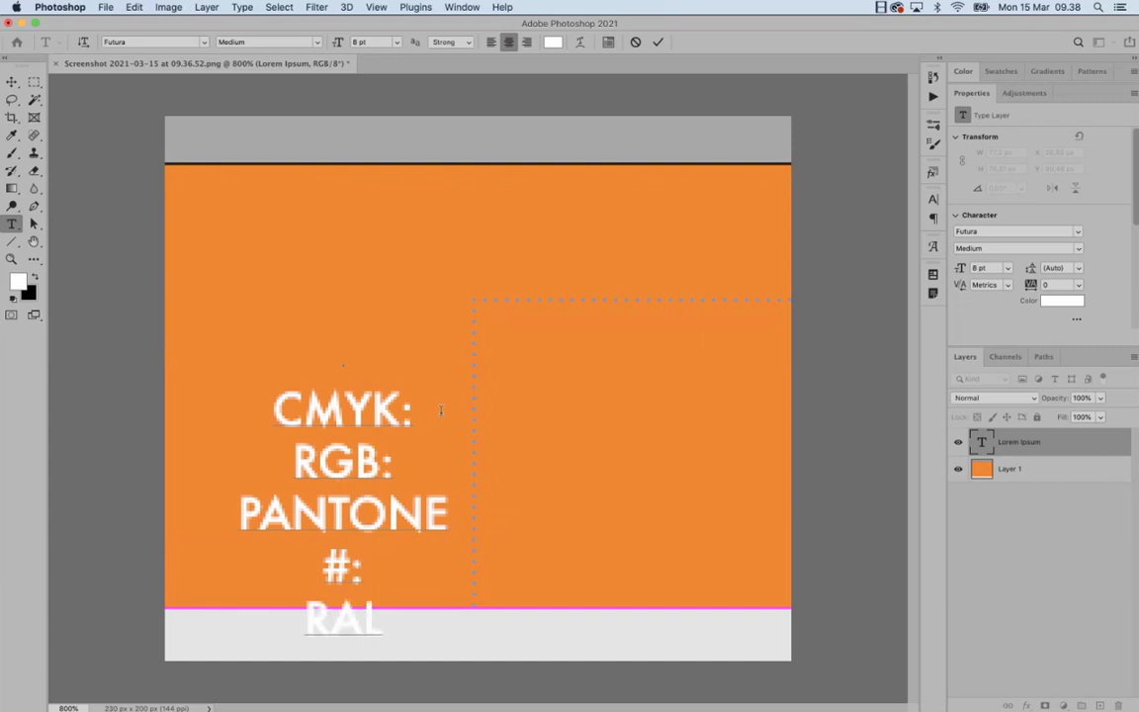
pyautogui.press('BackSpace')
pyautogui.press('BackSpace')
pyautogui.press('BackSpace')
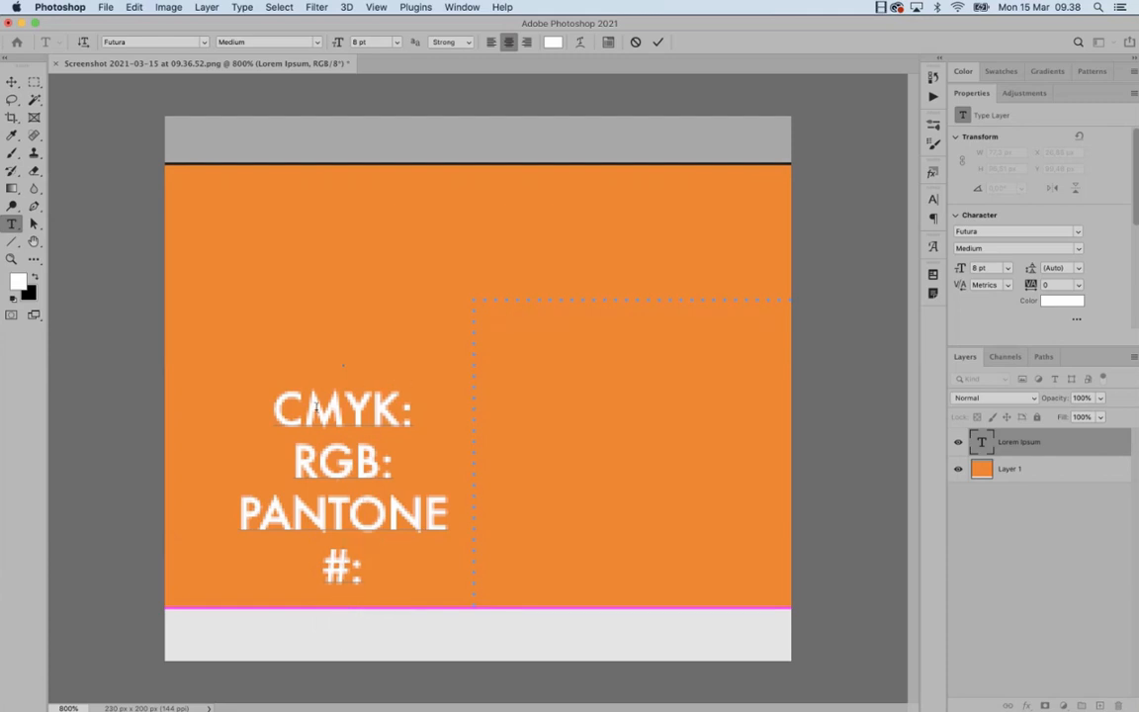
# - Left-align all four lines of the color label and move the text near the orange area's lower-left corner
pyautogui.press('super+a')
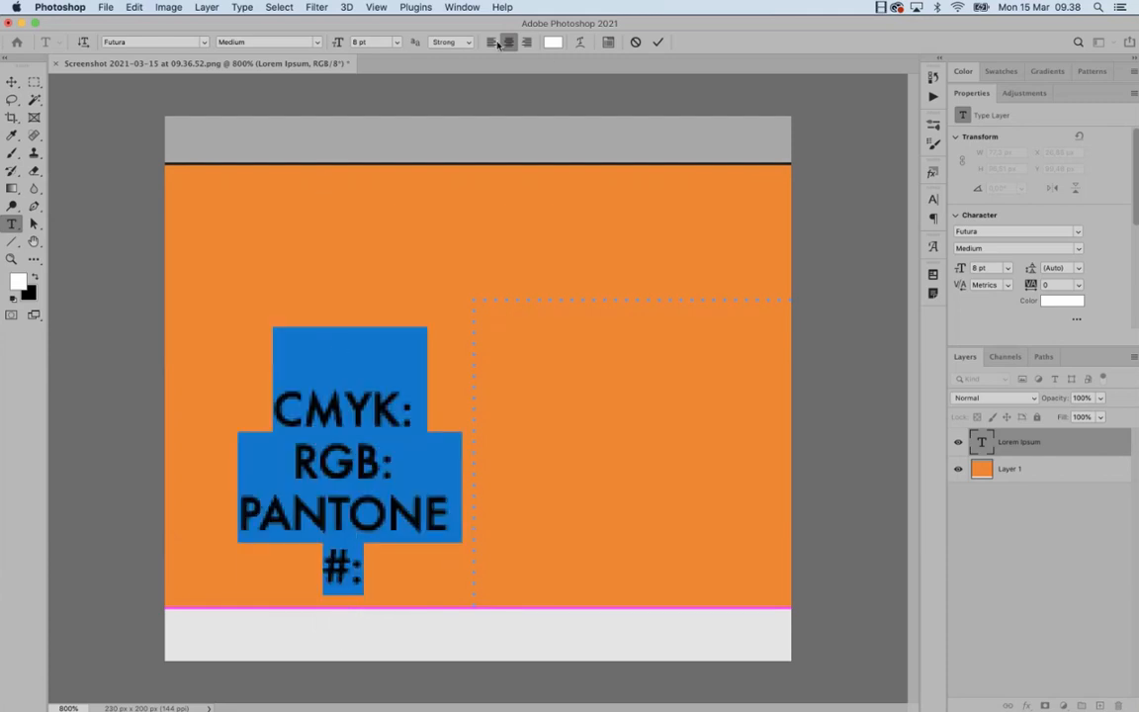
pyautogui.click(493, 42)
pyautogui.click(12, 81)
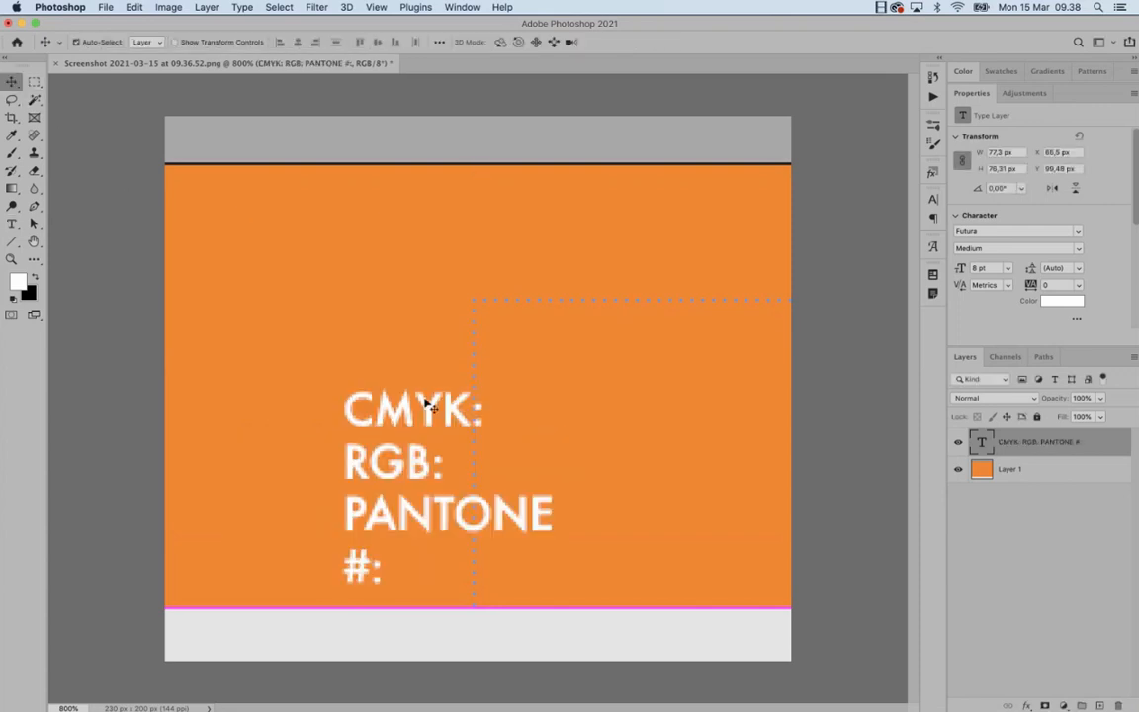
pyautogui.moveTo(401, 379); pyautogui.dragTo(276, 381)
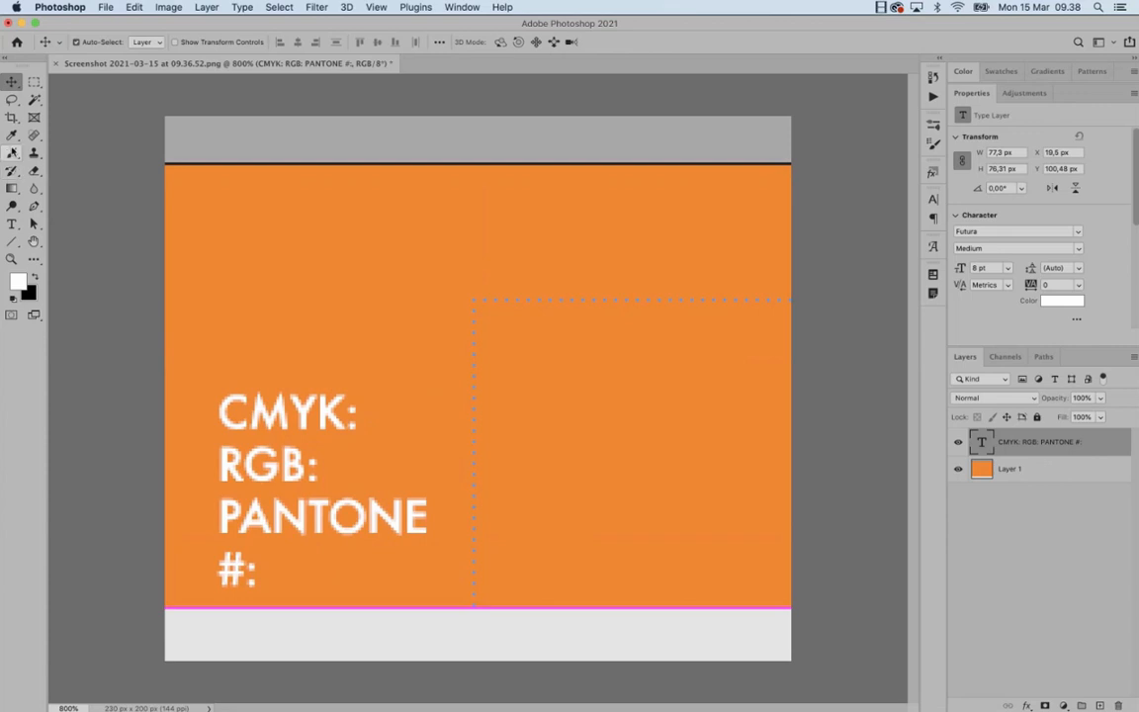
# - Sample the orange background with the Eyedropper and open the Color Picker for the foreground color
pyautogui.click(11, 135)
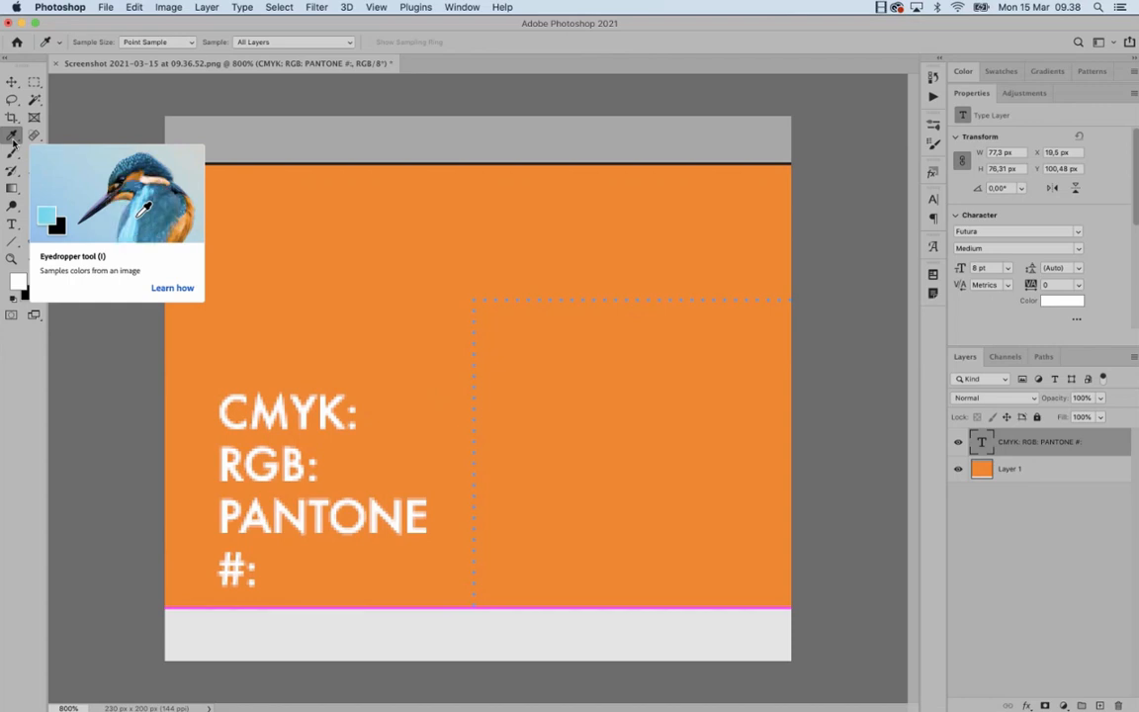
pyautogui.click(359, 281)
pyautogui.click(18, 283)
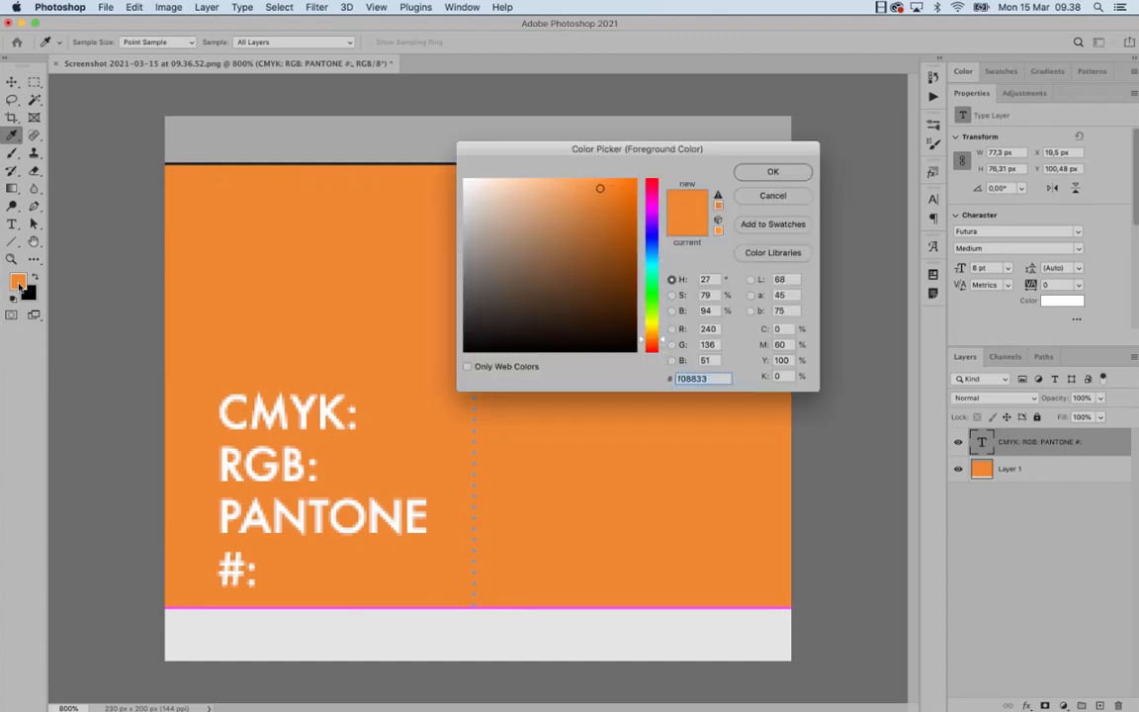
pyautogui.moveTo(464, 141)
pyautogui.mouseDown()
pyautogui.moveTo(489, 145)
pyautogui.moveTo(464, 140)
pyautogui.mouseUp()
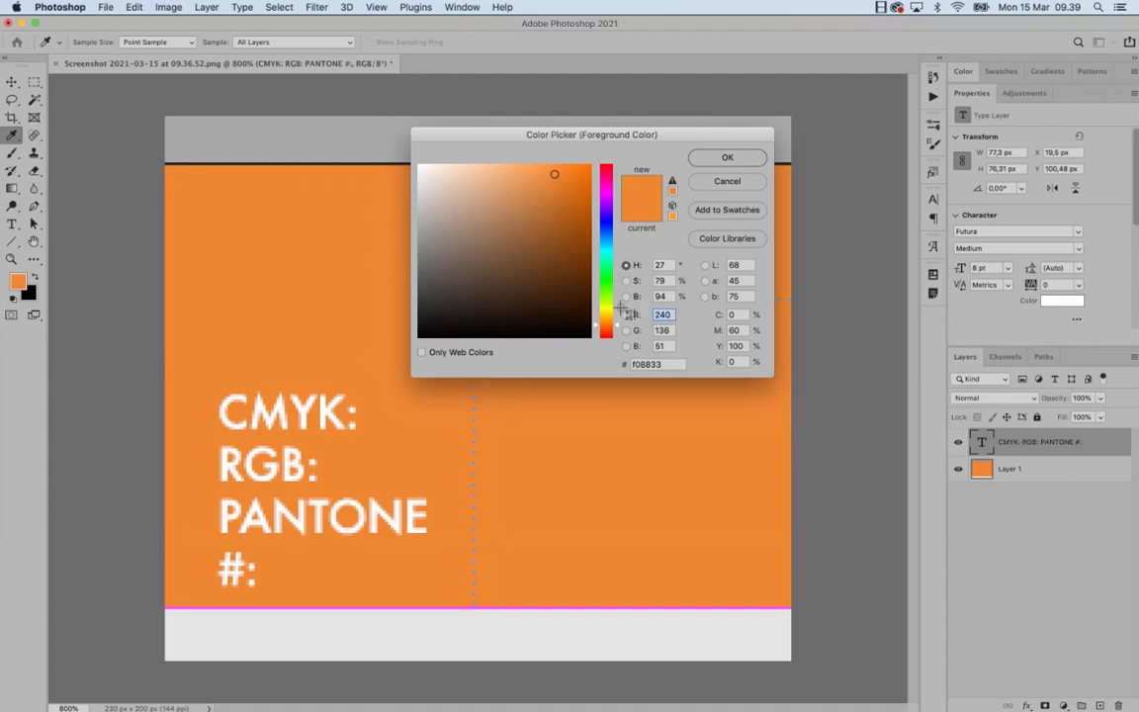
# - Capture a screenshot of the RGB, CMYK and hex values in the Color Picker
pyautogui.press('super+shift+4')
pyautogui.moveTo(619, 307); pyautogui.dragTo(769, 375)
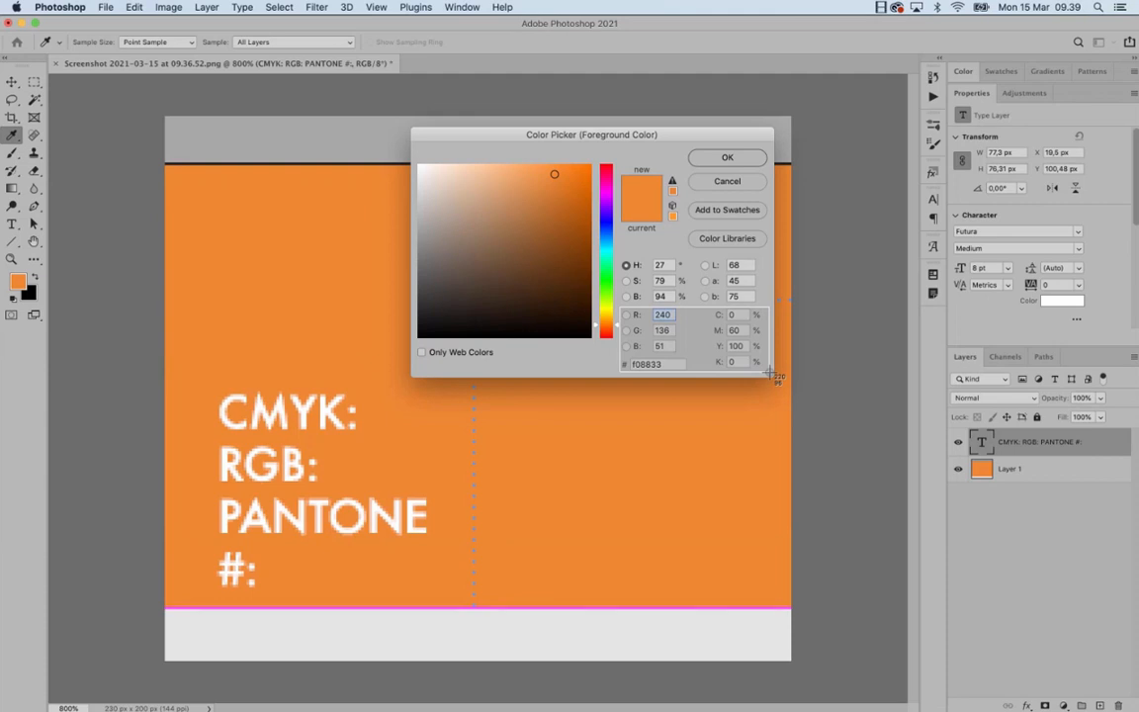
pyautogui.moveTo(770, 375); pyautogui.dragTo(767, 373)
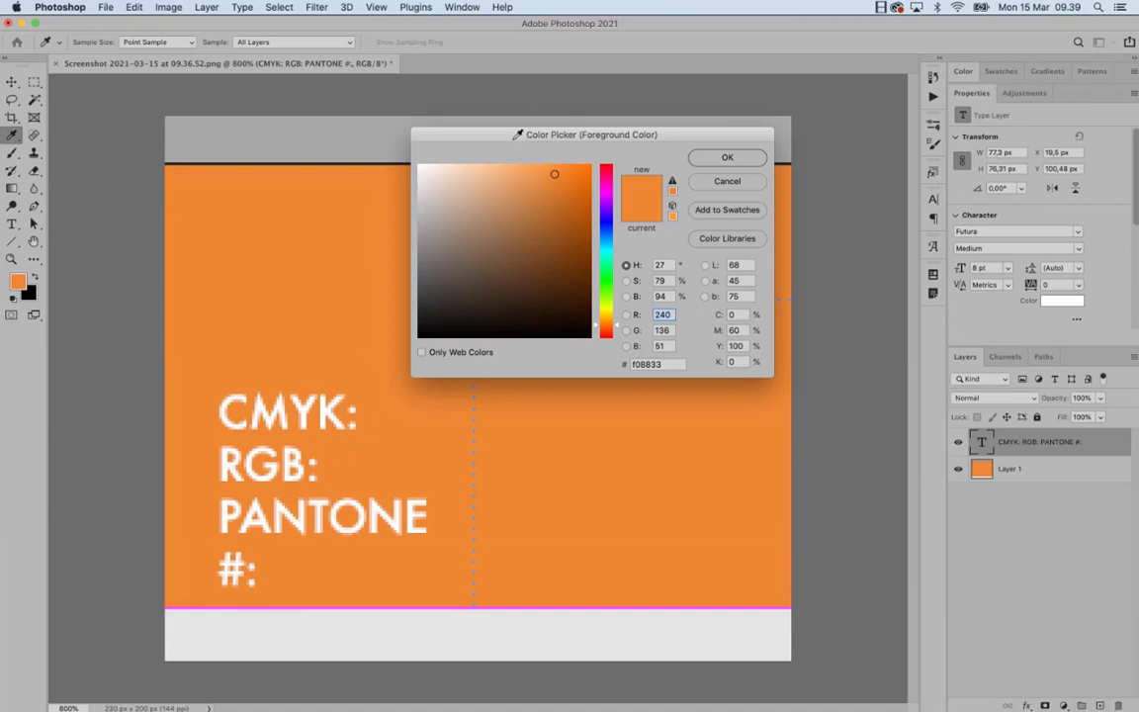
# - Move the Color Picker clear of the label text and look up the sampled orange in the PANTONE+ Solid Coated color library
pyautogui.moveTo(517, 134); pyautogui.dragTo(846, 158)
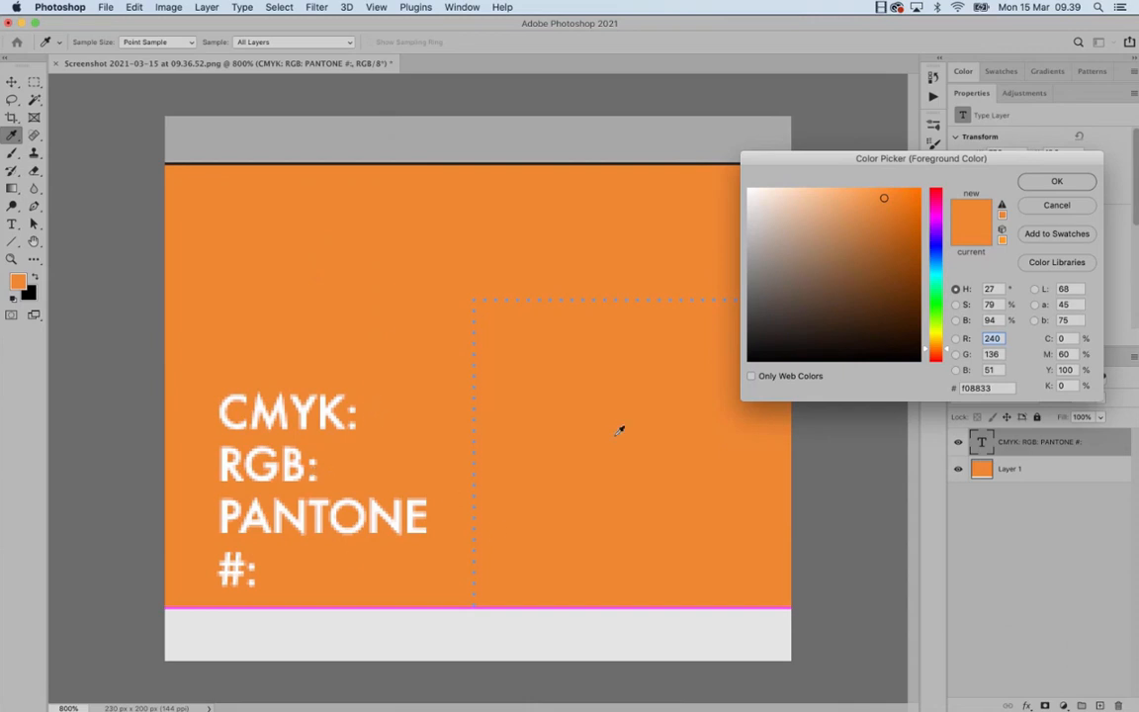
pyautogui.moveTo(795, 160); pyautogui.dragTo(658, 145)
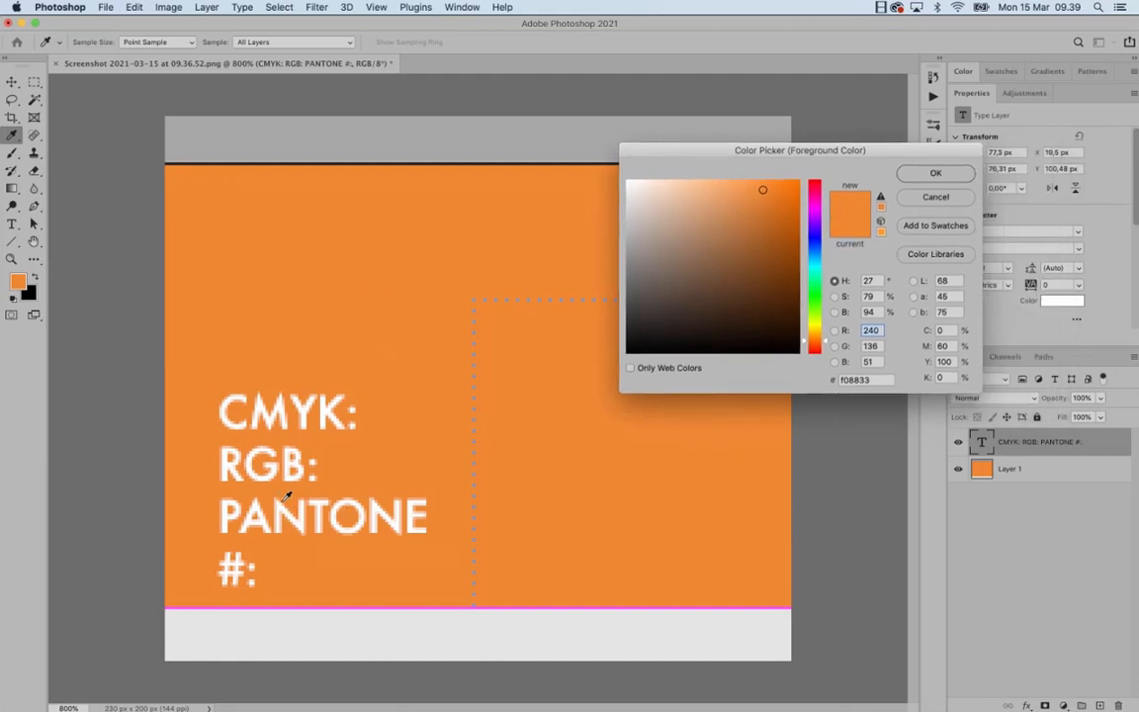
pyautogui.click(923, 256)
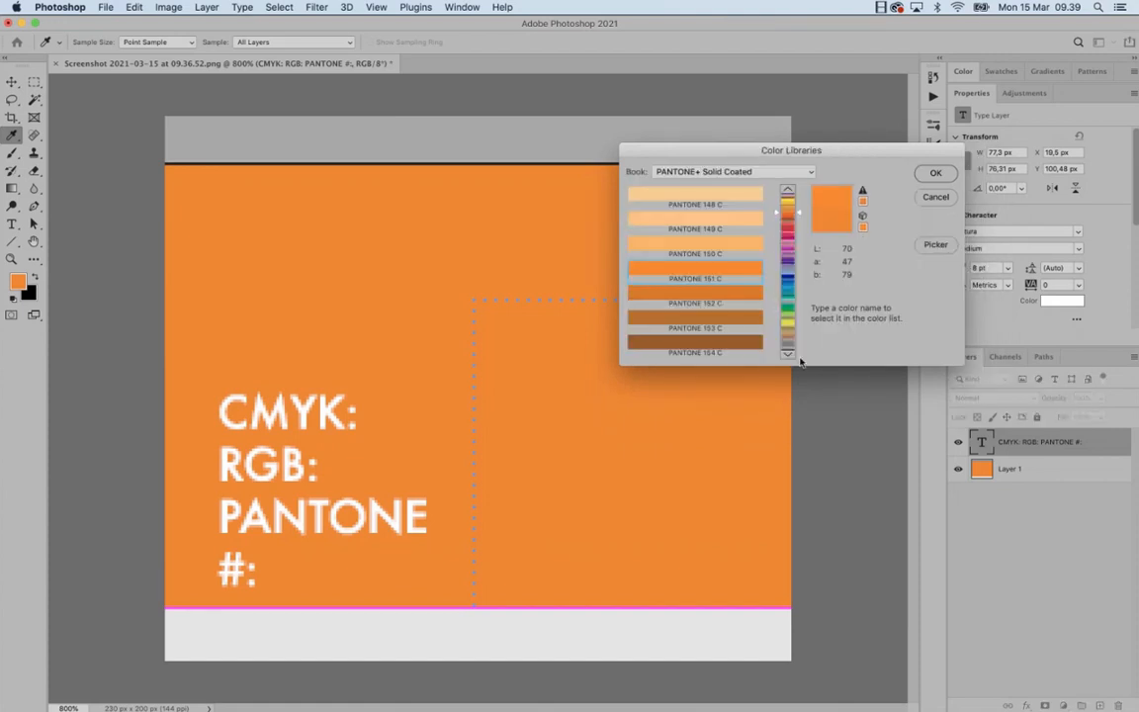
pyautogui.click(757, 174)
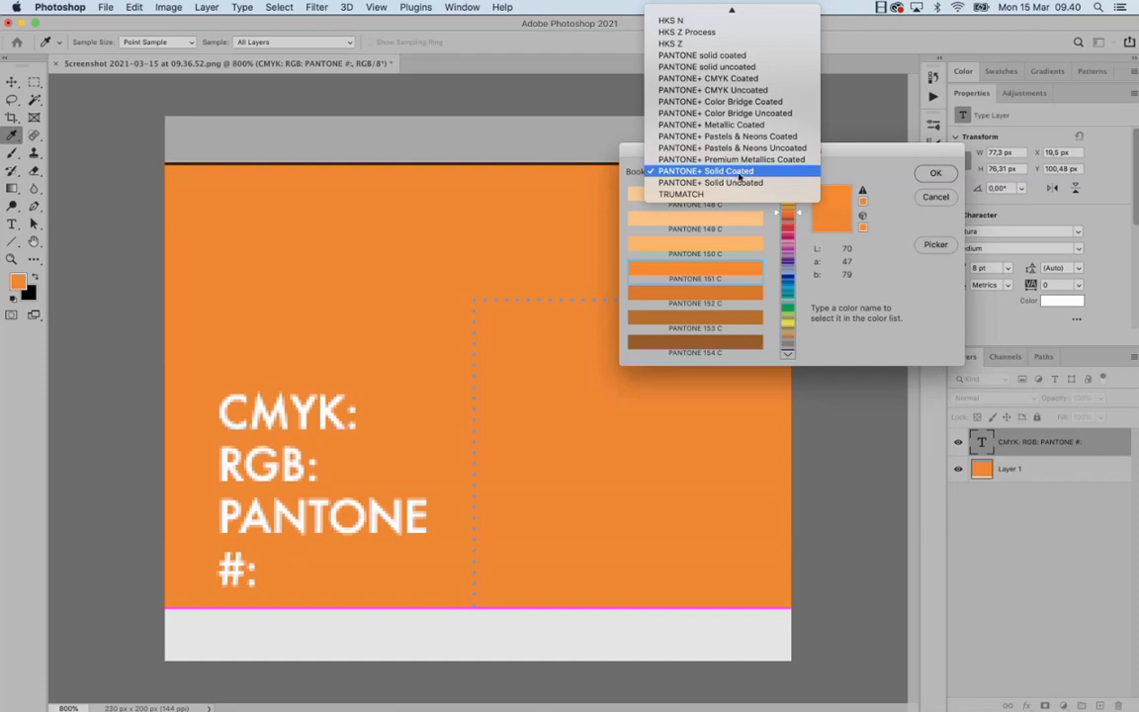
pyautogui.click(739, 176)
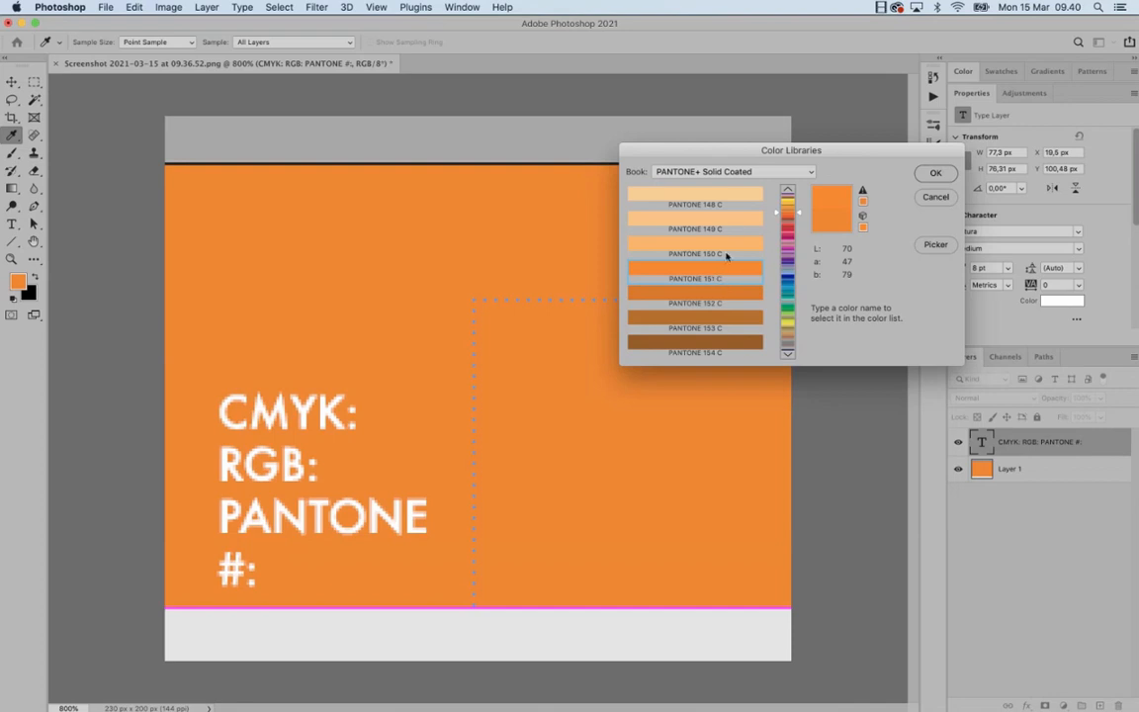
# - Look through the available color books in Color Libraries and close the dialog without applying a color
pyautogui.click(769, 173)
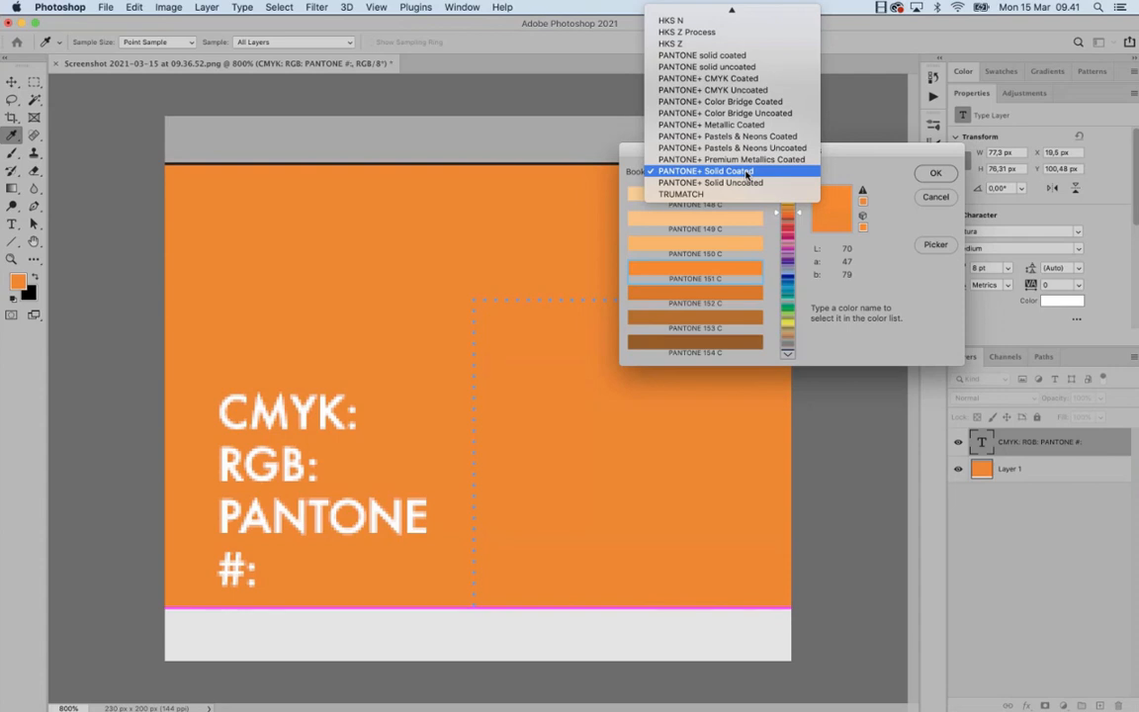
pyautogui.click(860, 160)
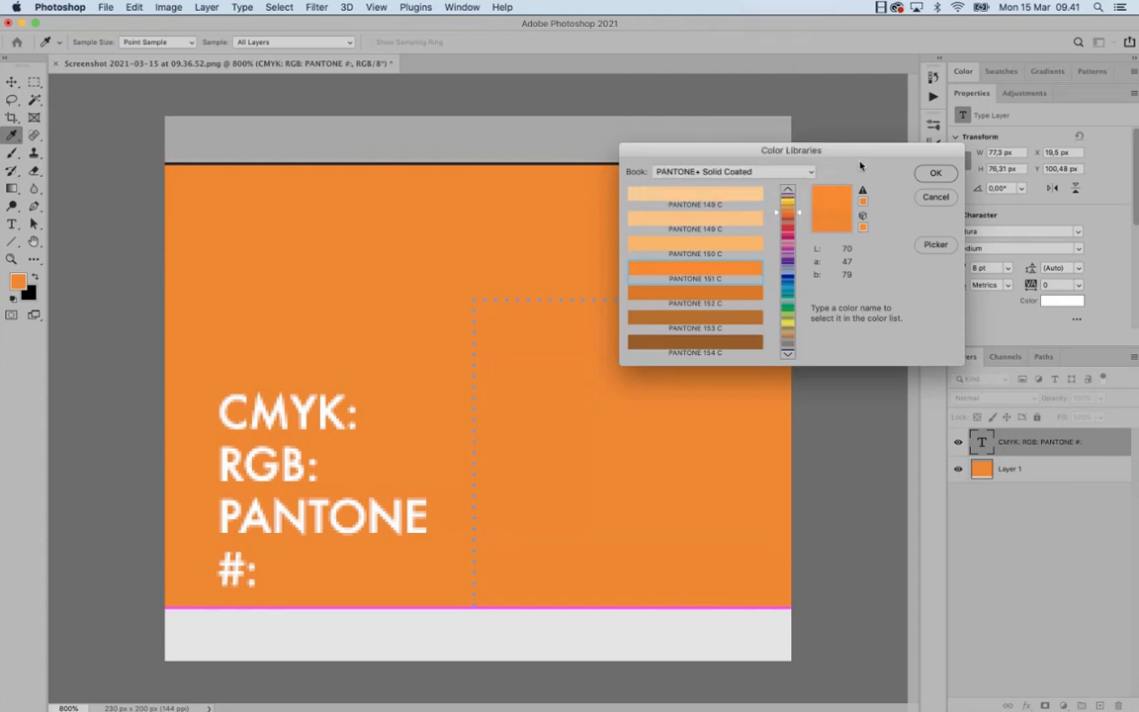
pyautogui.moveTo(902, 157); pyautogui.dragTo(887, 151)
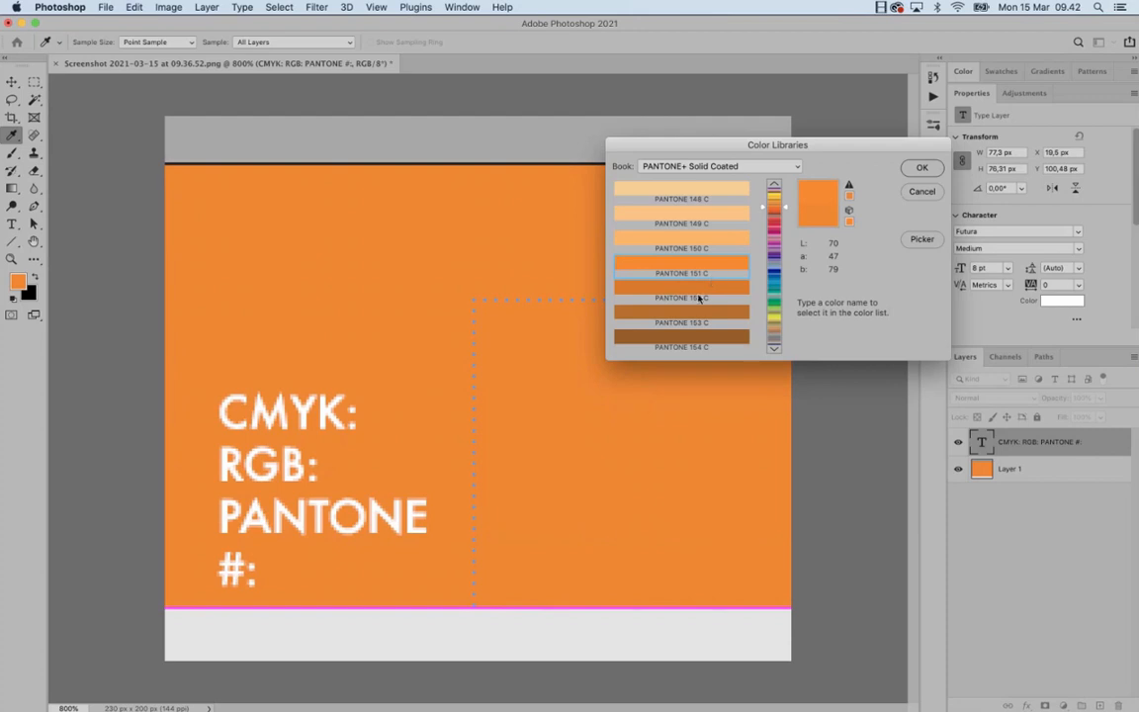
pyautogui.click(921, 192)
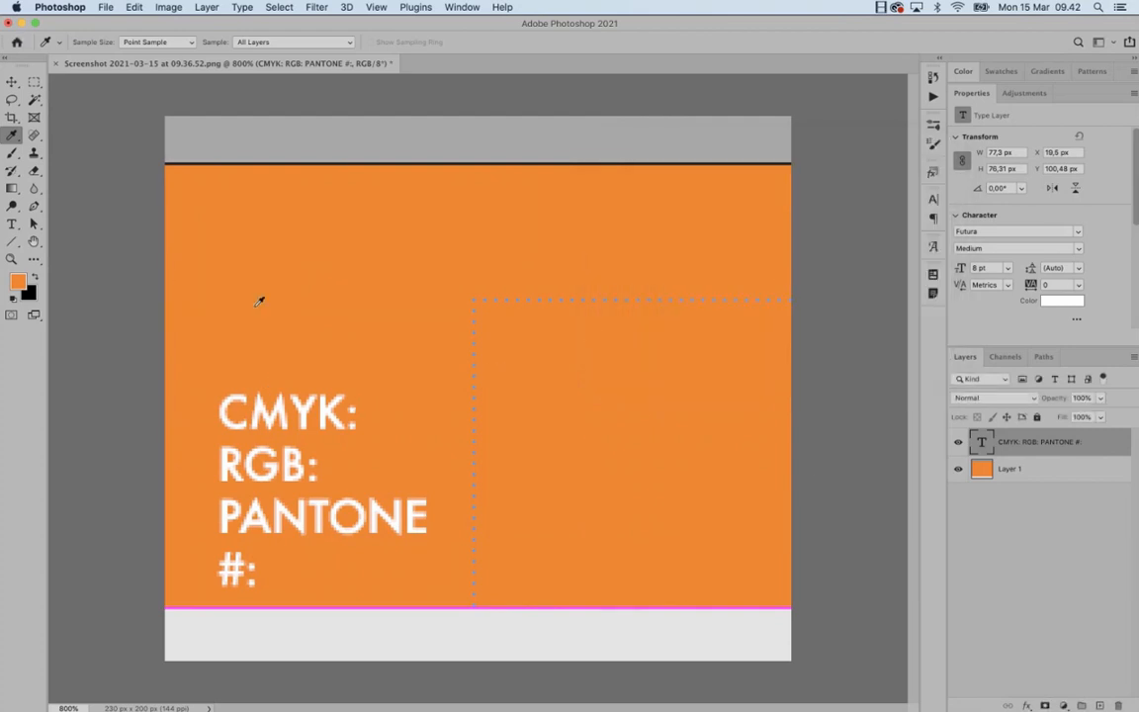
# - Reopen the color label text for editing and enter the values 232, 31, 42 on the RGB line
pyautogui.doubleClick(981, 446)
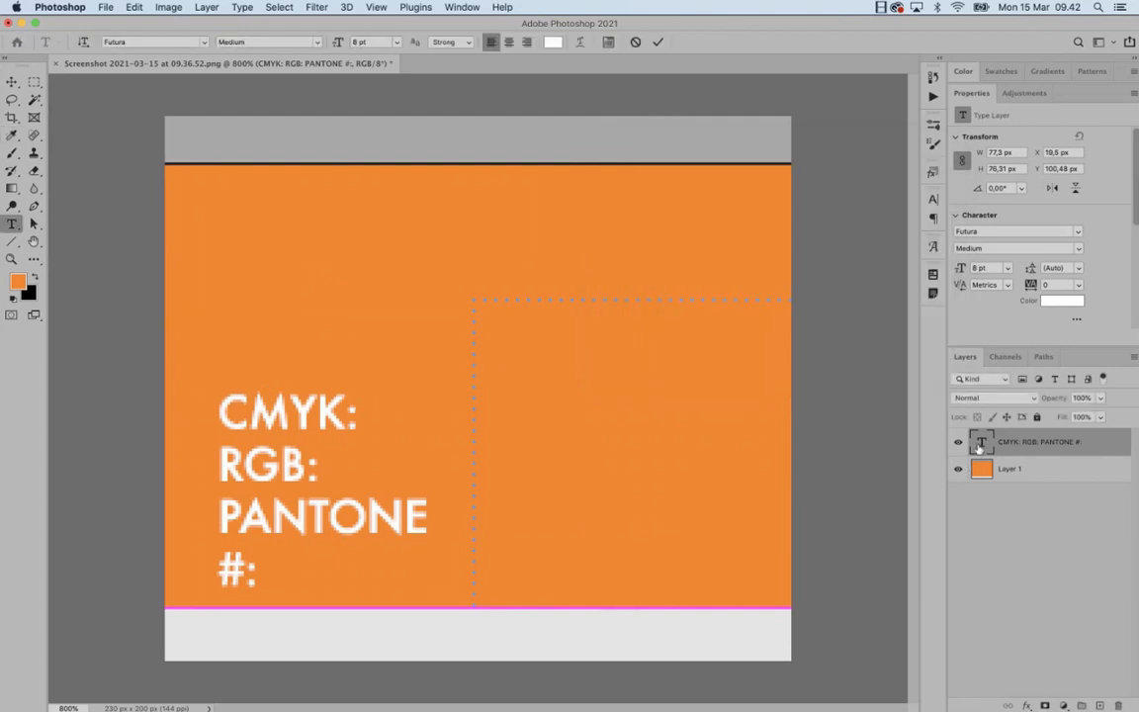
pyautogui.click(320, 440)
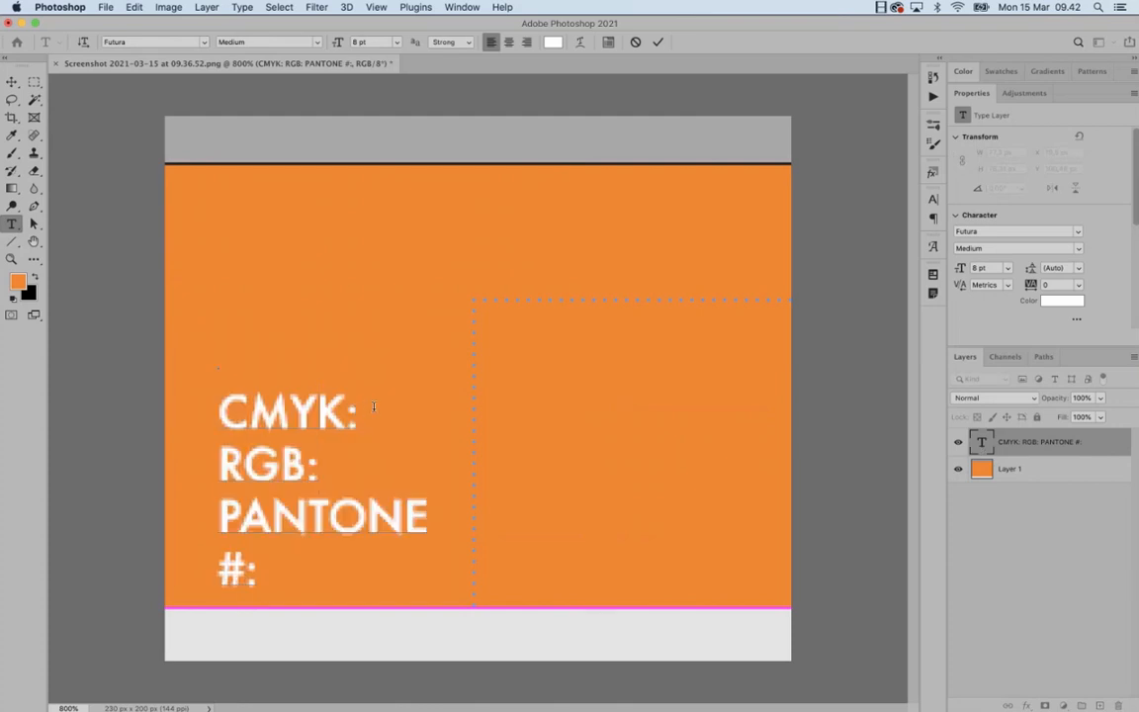
pyautogui.write('d')
pyautogui.press('BackSpace')
pyautogui.write('232,')
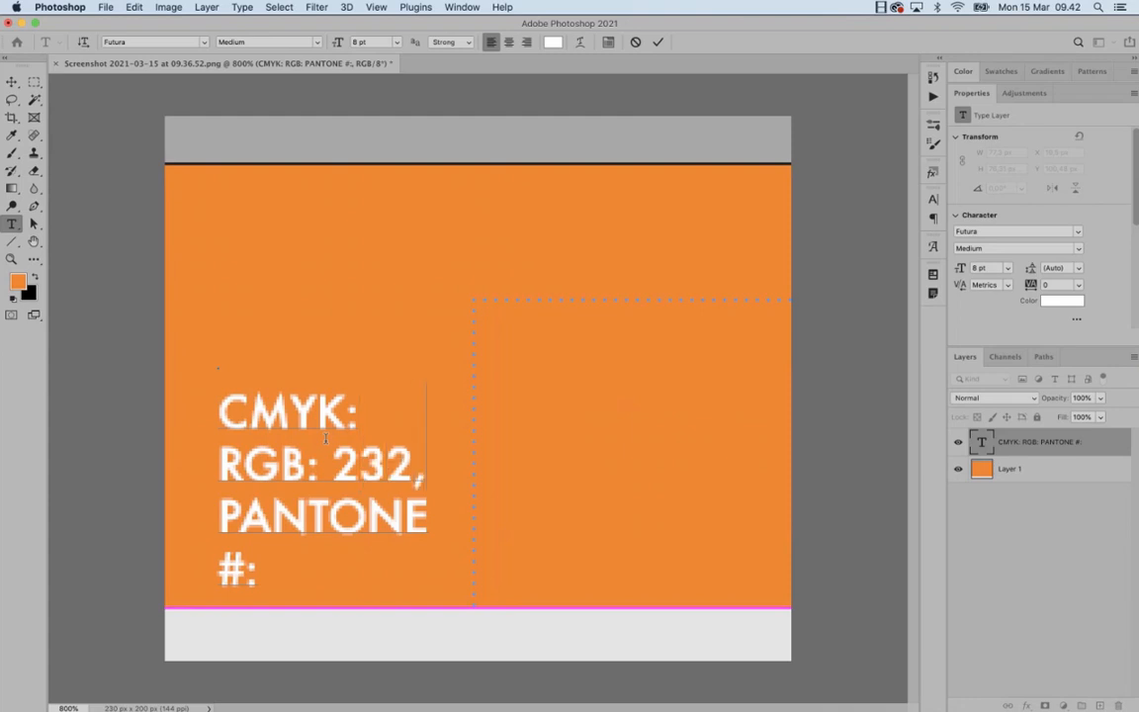
pyautogui.write(' 312')
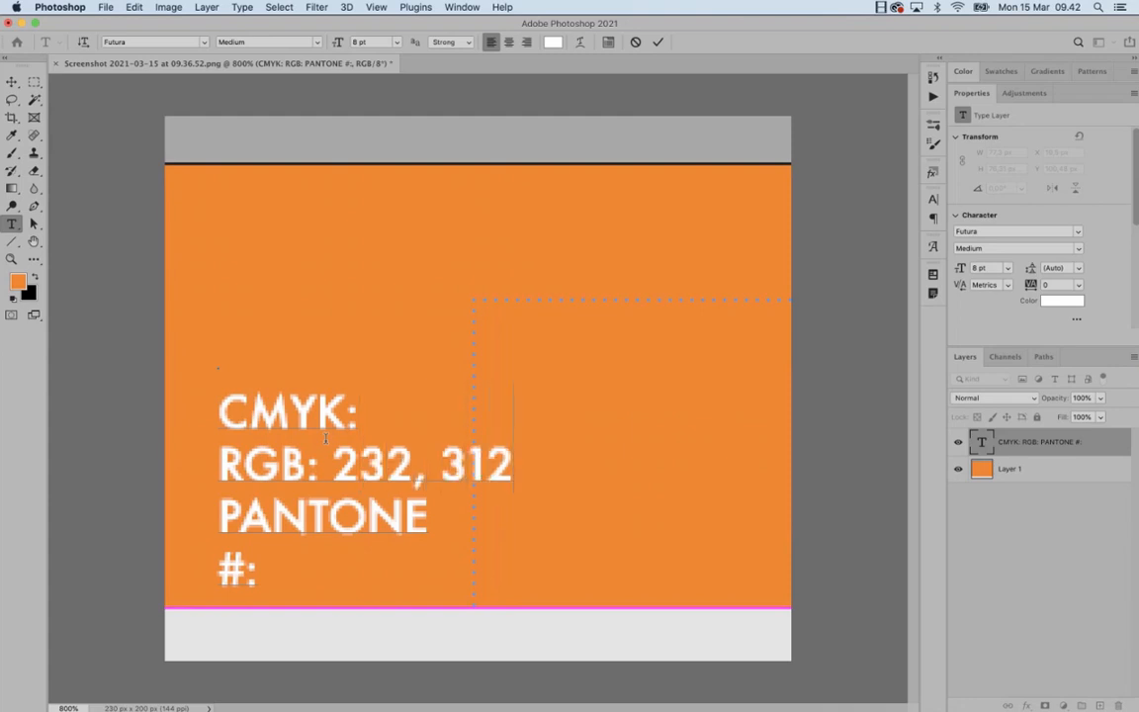
pyautogui.press('BackSpace')
pyautogui.write(',42')
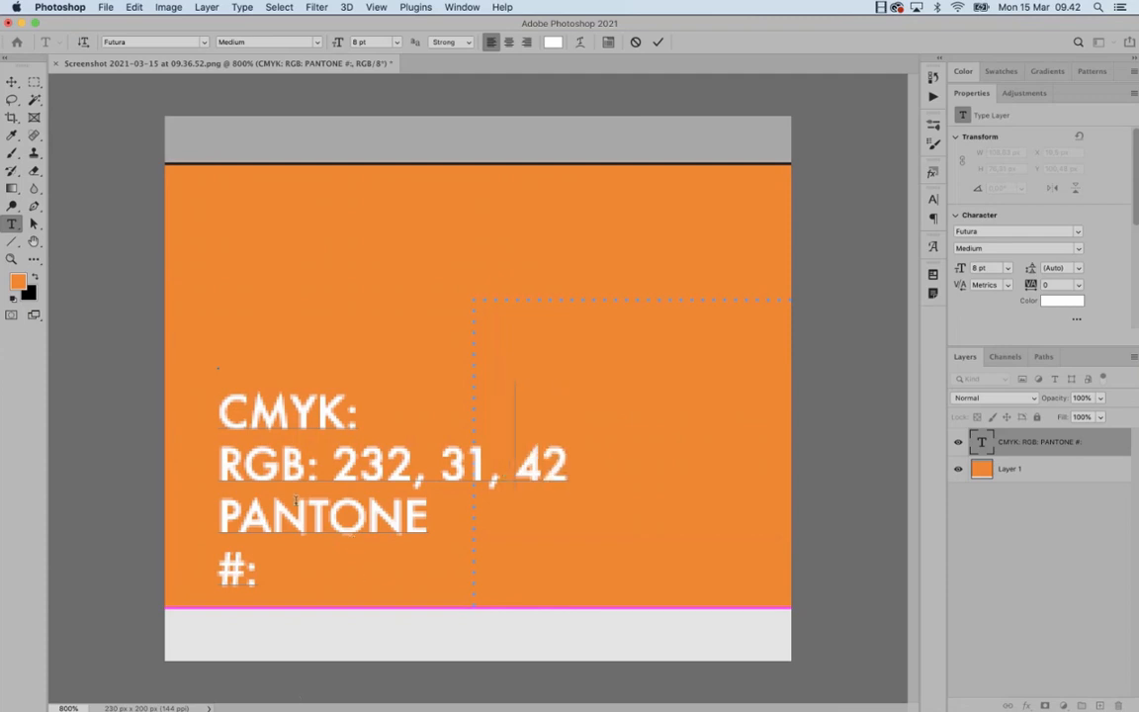
# - Enter the placeholder values 121, 201 on the CMYK line of the color label
pyautogui.click(368, 413)
pyautogui.write('232')
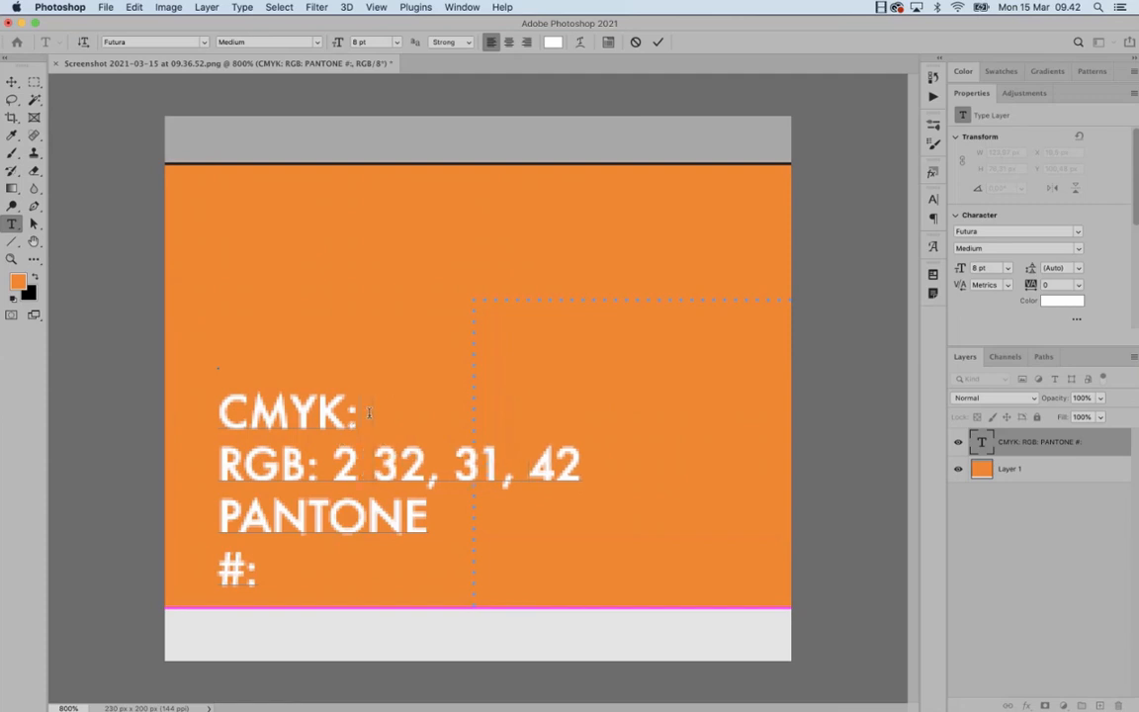
pyautogui.press('BackSpace')
pyautogui.press('BackSpace')
pyautogui.press('BackSpace')
pyautogui.write('343')
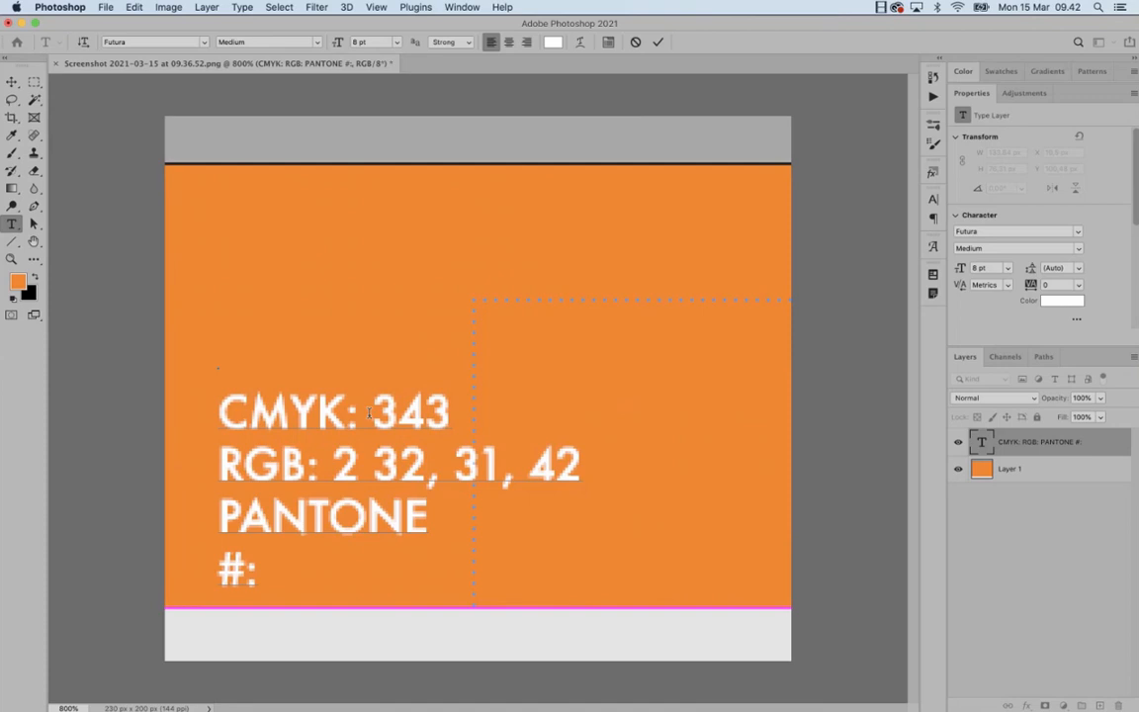
pyautogui.press('BackSpace')
pyautogui.press('BackSpace')
pyautogui.press('BackSpace')
pyautogui.write('121,')
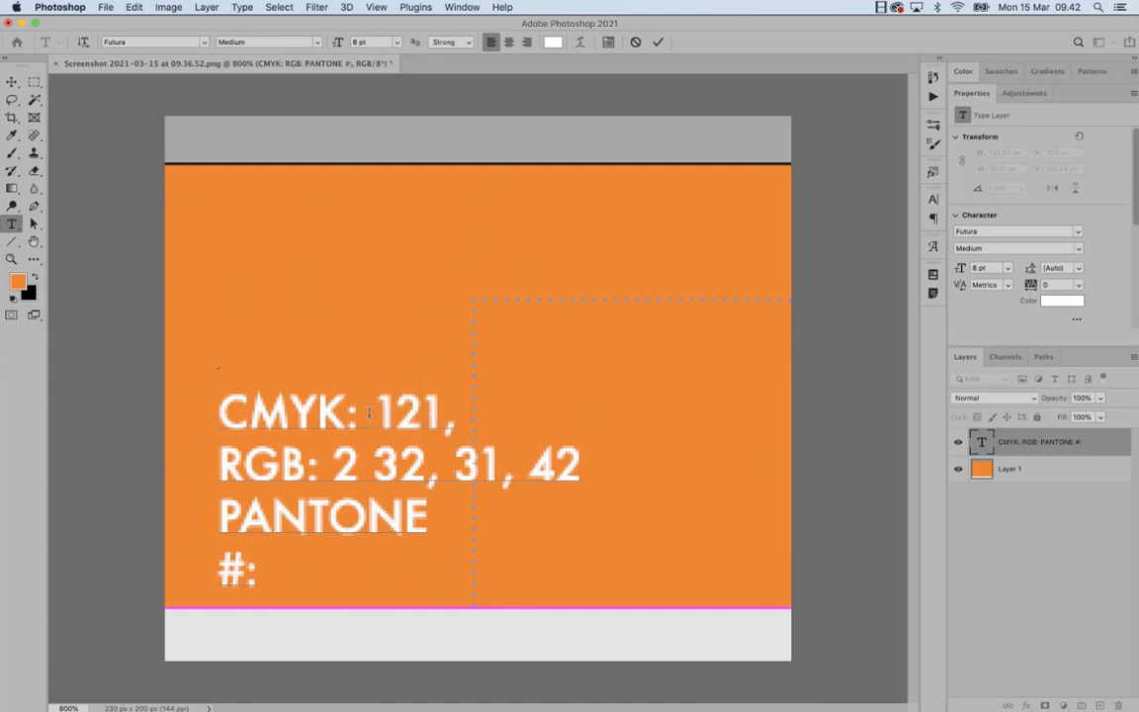
pyautogui.write(' 2 RGB: 2 32')
pyautogui.press('BackSpace')
pyautogui.press('BackSpace')
pyautogui.write('1')
pyautogui.press('BackSpace')
pyautogui.write('01')
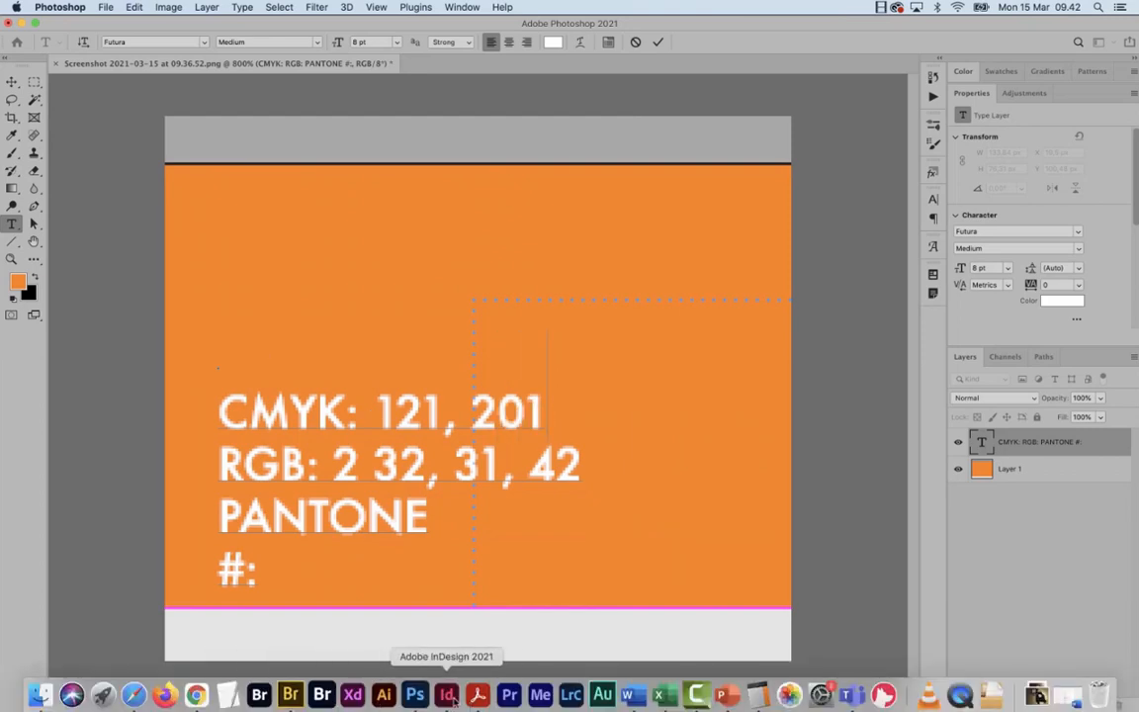
# - Switch to InDesign and view the Colors page of the design manual
pyautogui.click(447, 696)
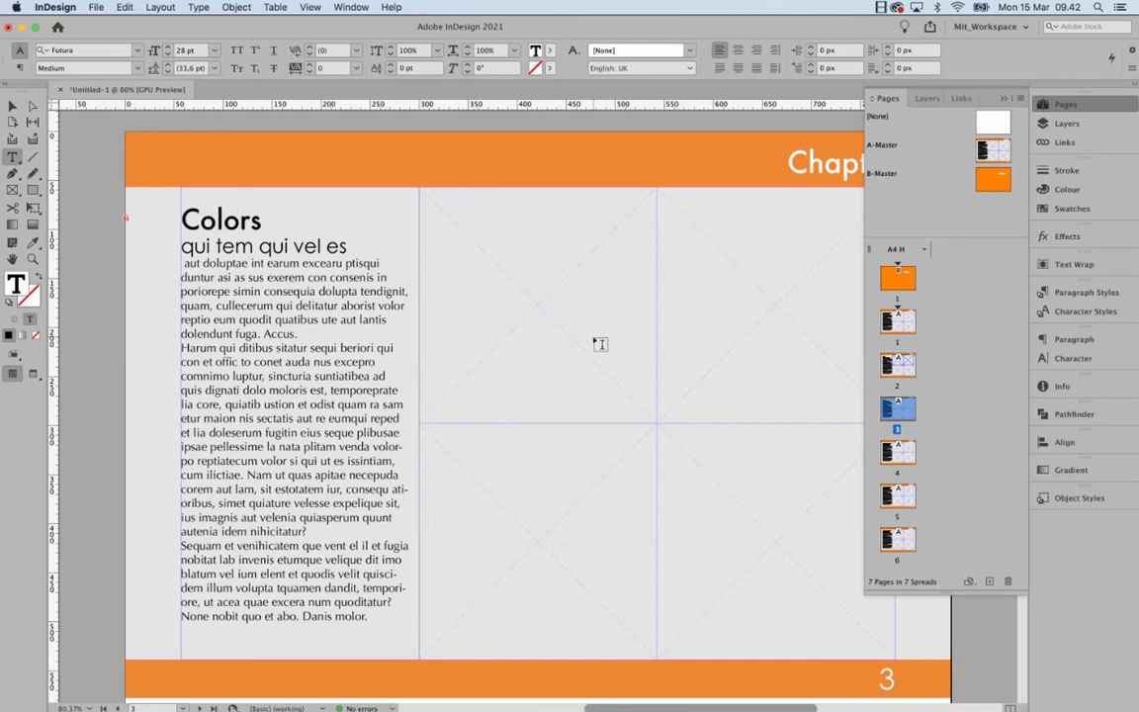
pyautogui.scroll(-1, 605, 336)
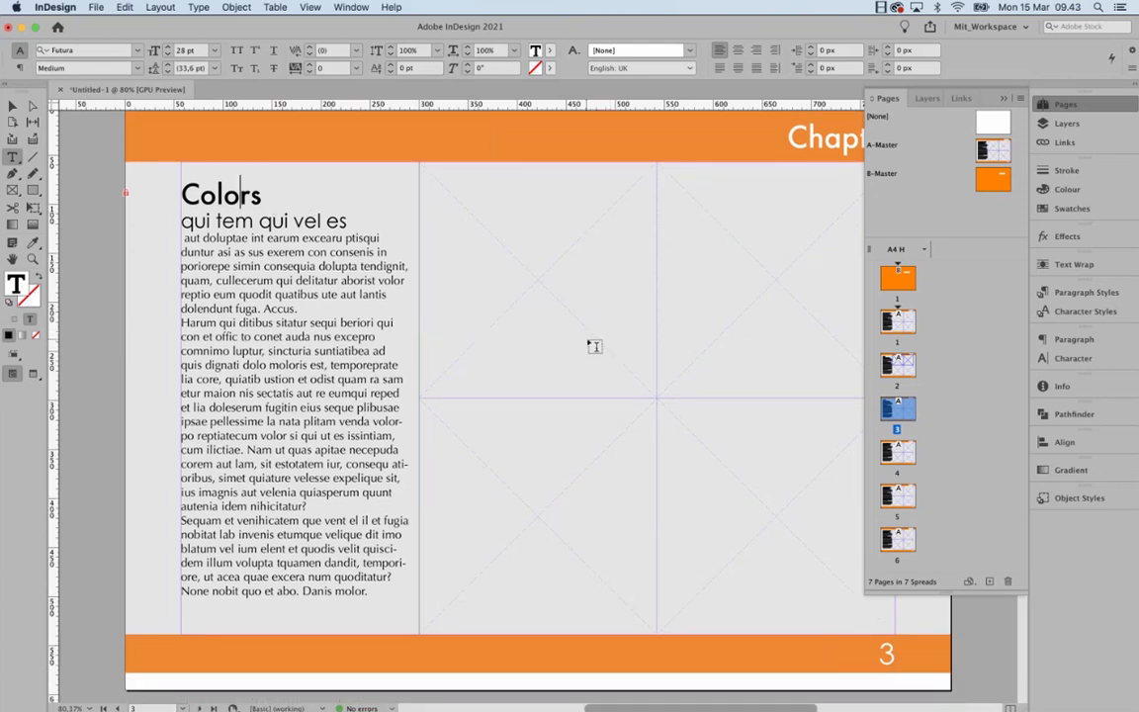
pyautogui.scroll(-1, 512, 348)
# - Switch to Acrobat and find the color palette page "Farver med følelser" in the Aalborg Kommune design guide
pyautogui.moveTo(415, 708)
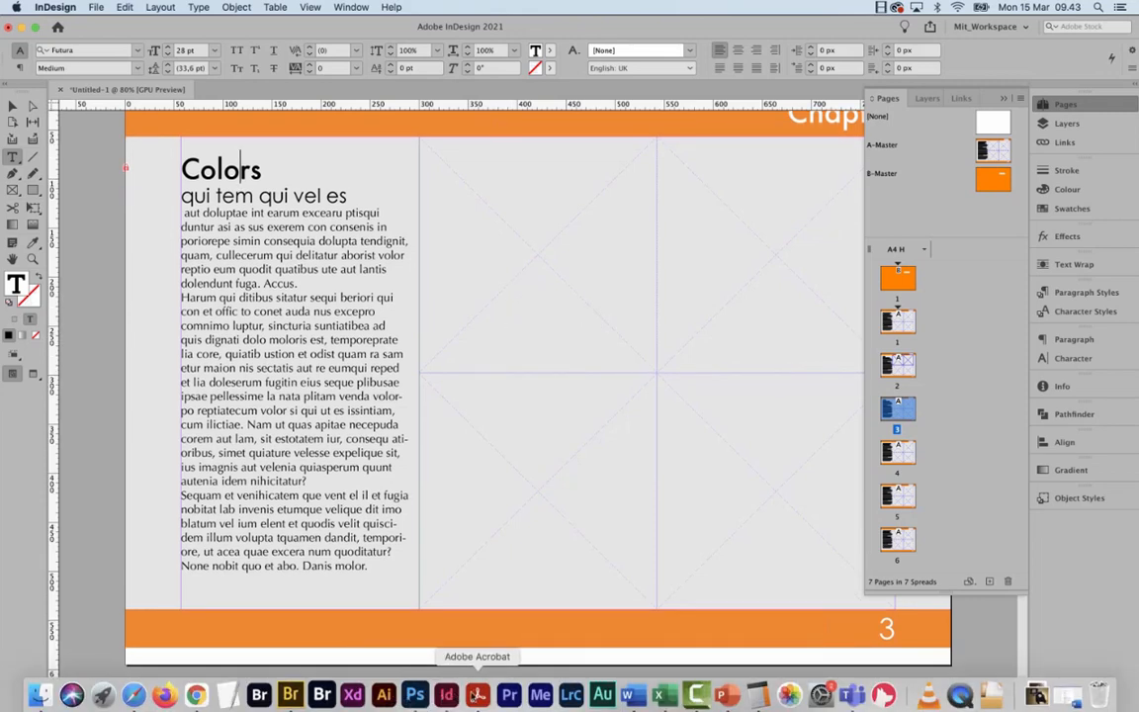
pyautogui.click(477, 695)
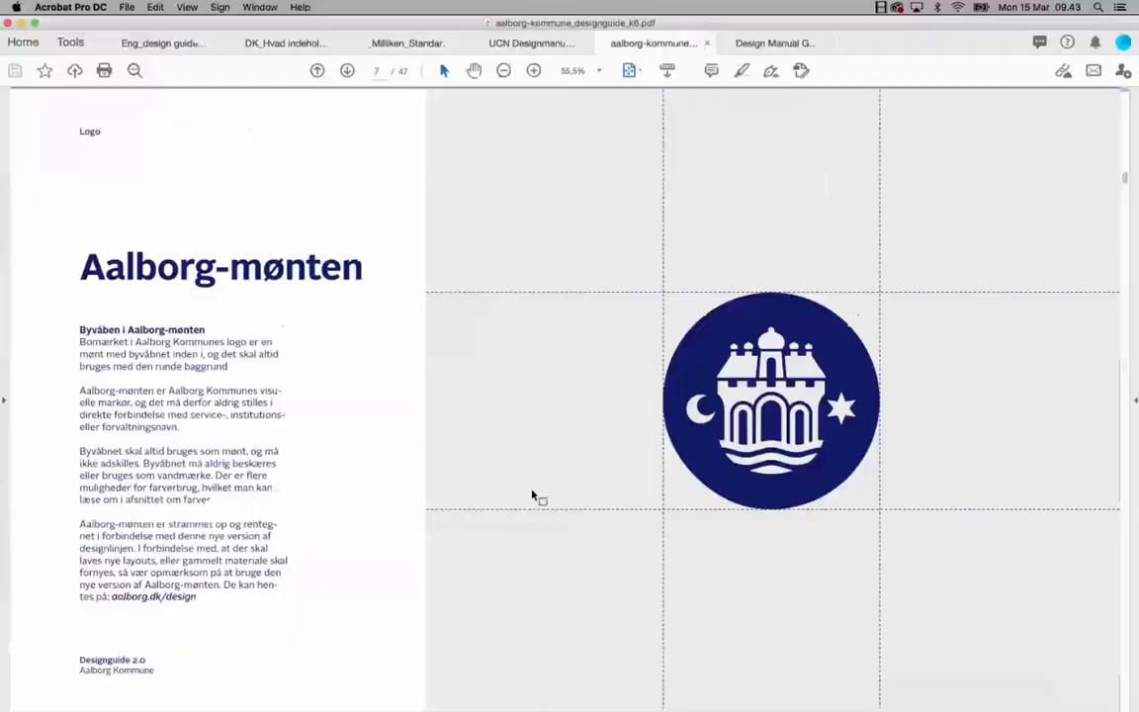
pyautogui.scroll(-5, 535, 331)
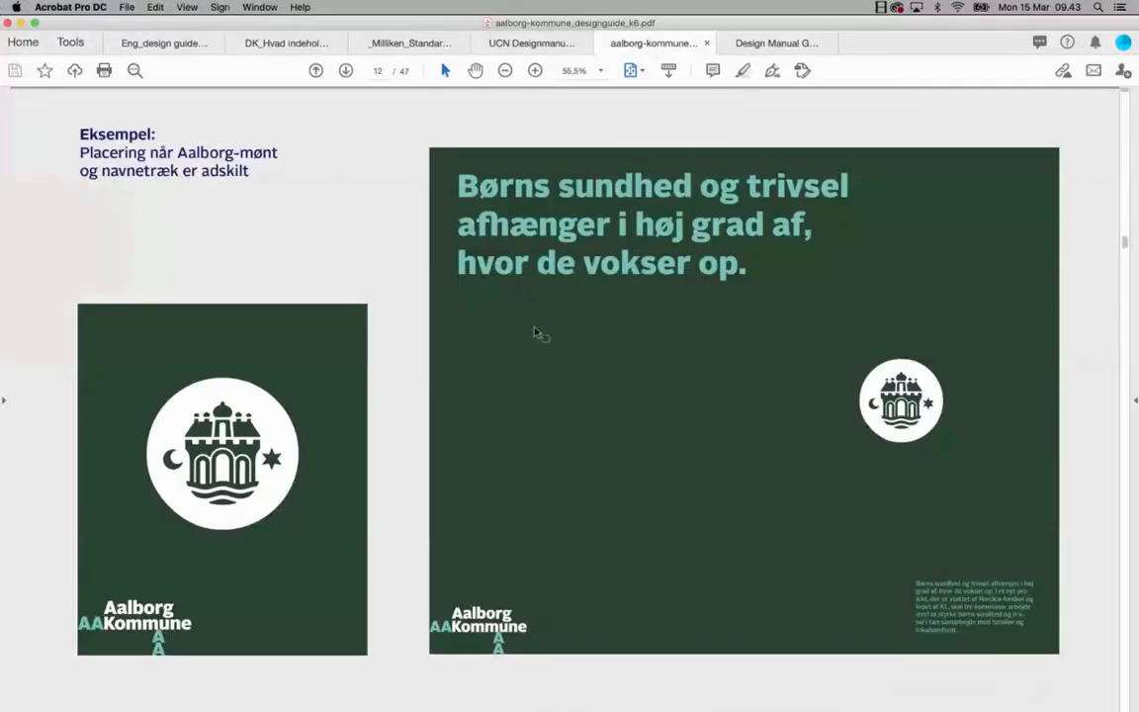
pyautogui.scroll(-3, 535, 332)
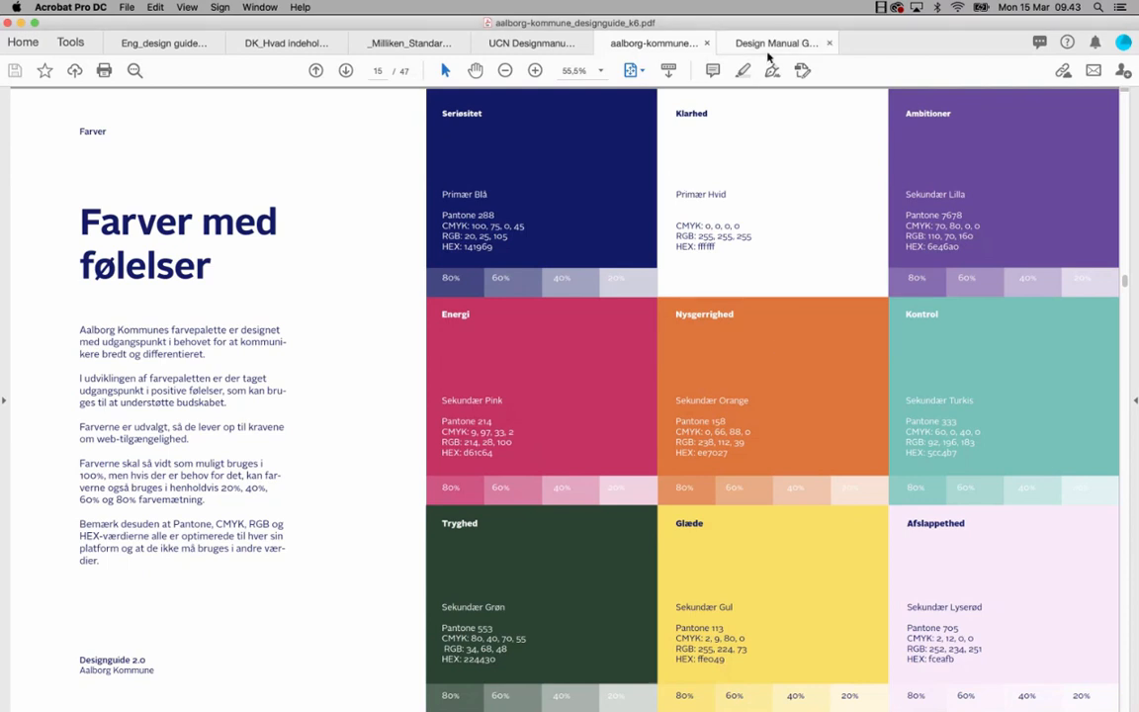
# - Page through the Milliken standards guide and examine its logo construction, clear space and effects pages
pyautogui.click(385, 41)
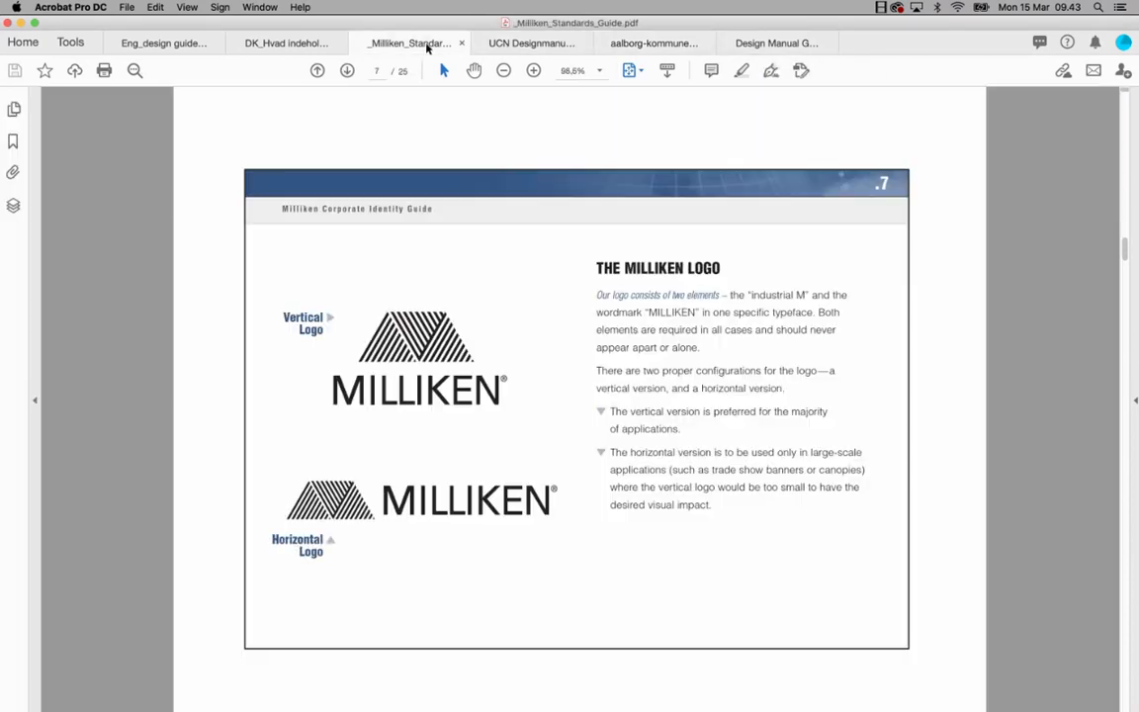
pyautogui.press('Right')
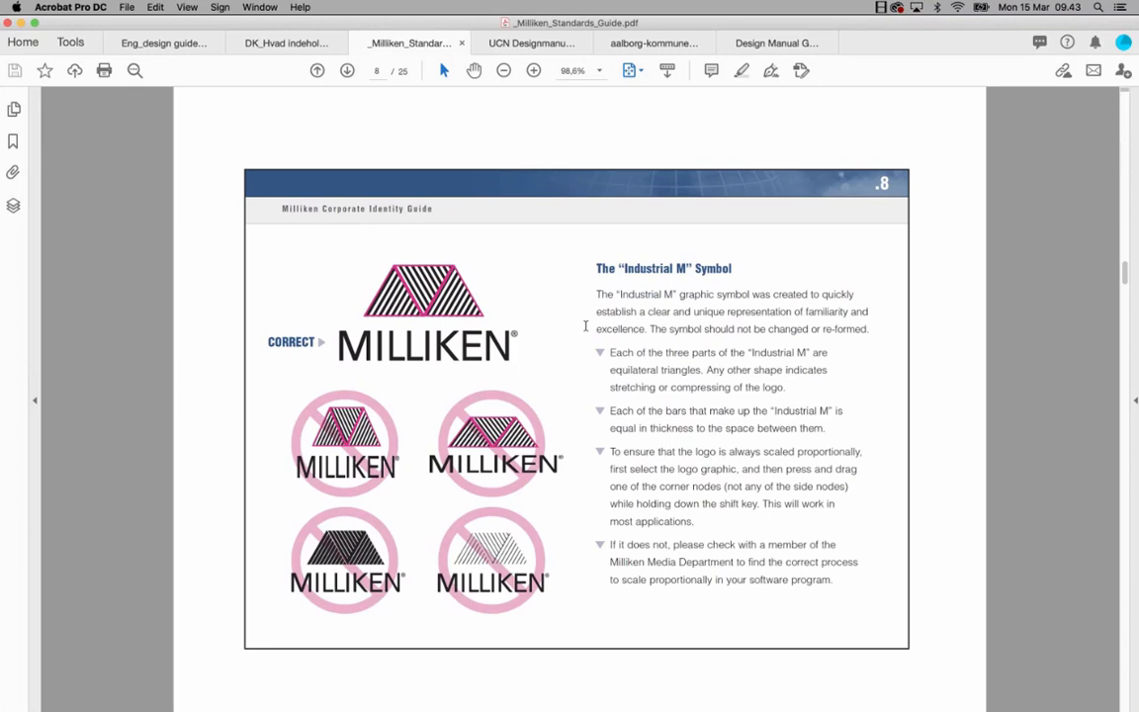
pyautogui.press('Right')
pyautogui.press('Right')
pyautogui.press('Right')
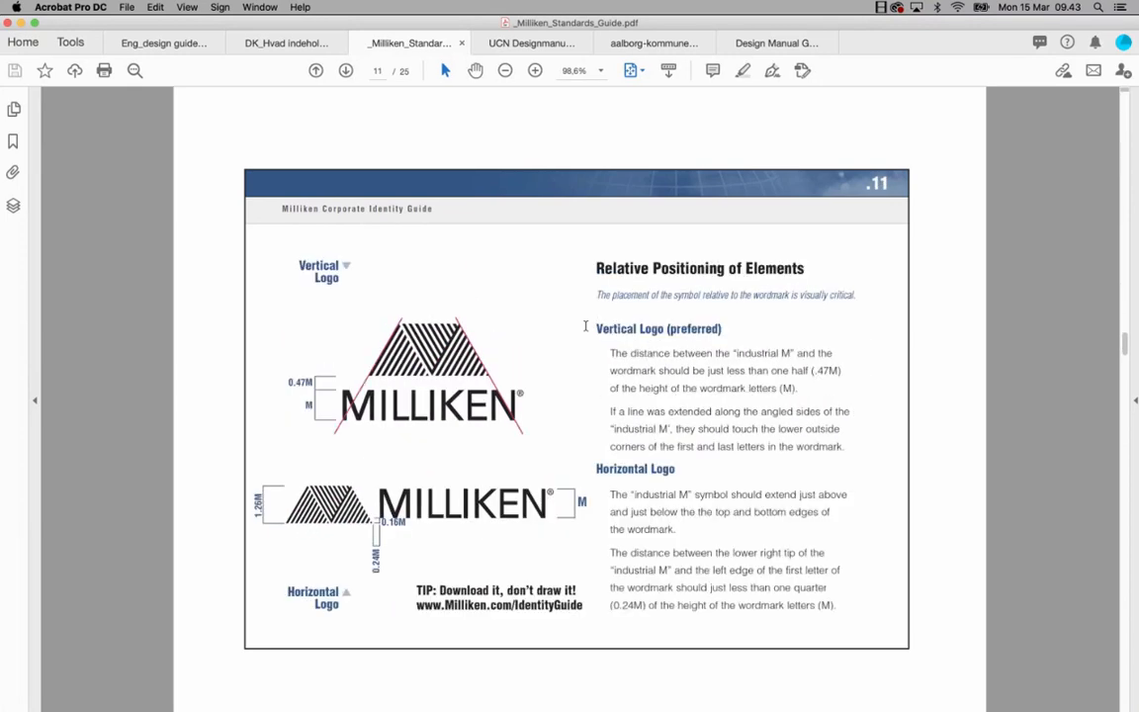
pyautogui.press('Right')
pyautogui.press('Right')
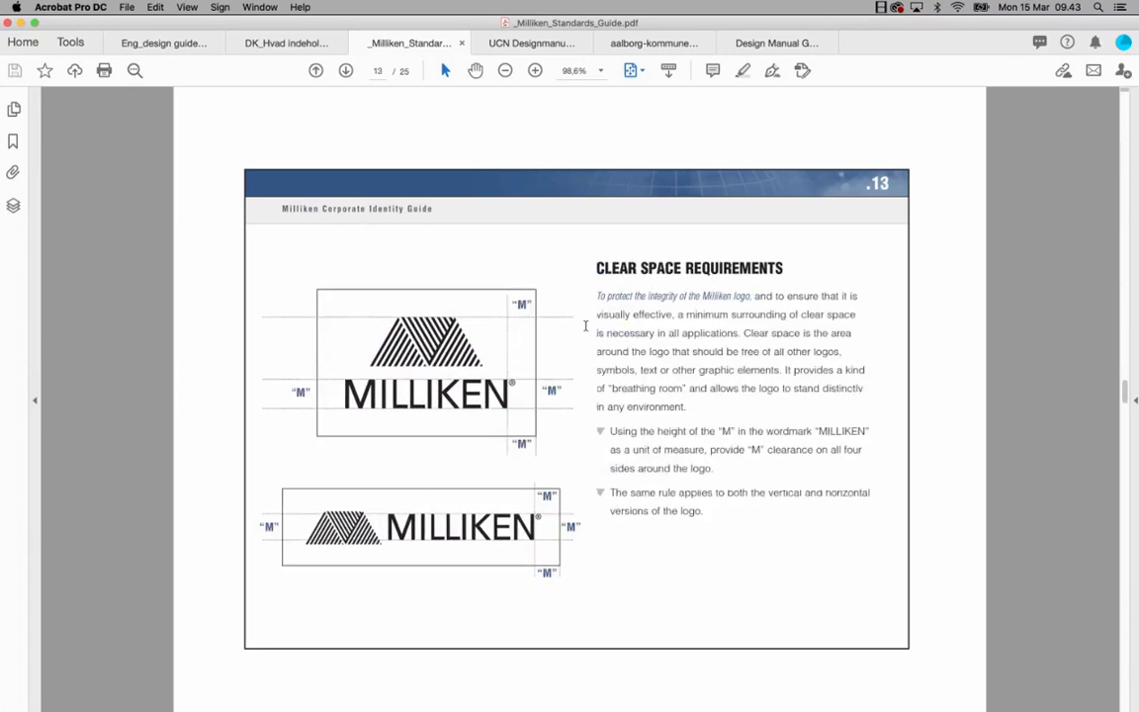
pyautogui.press('Right')
pyautogui.press('Right')
pyautogui.press('Right')
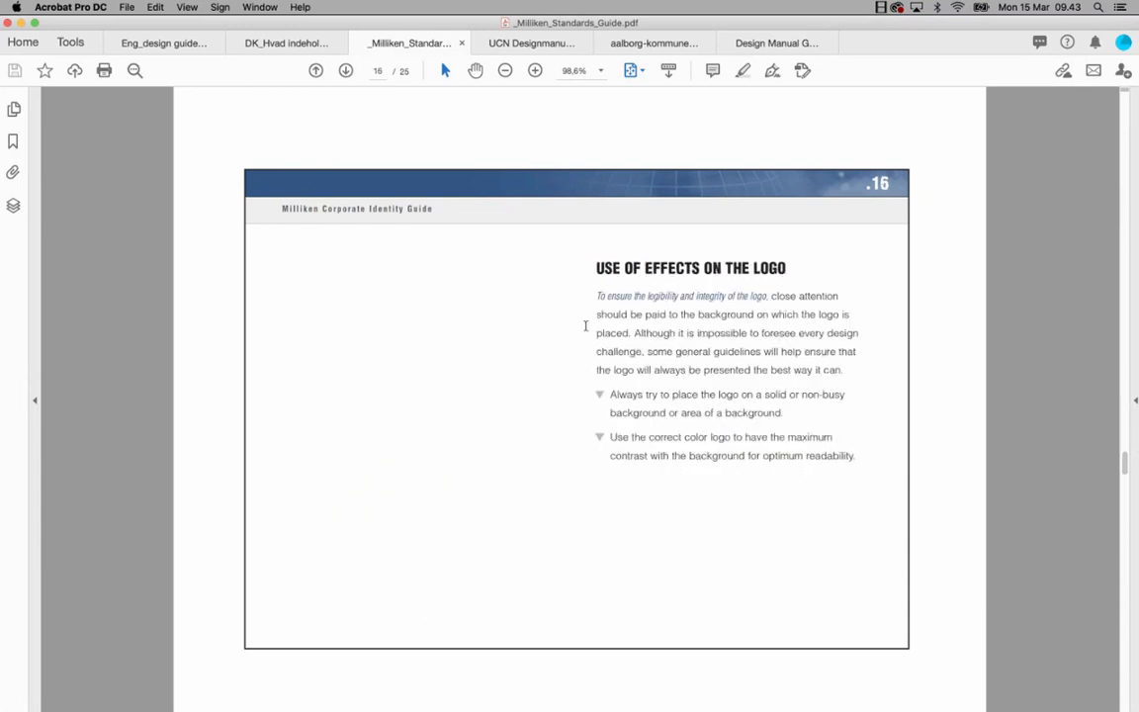
pyautogui.press('Right')
pyautogui.press('Right')
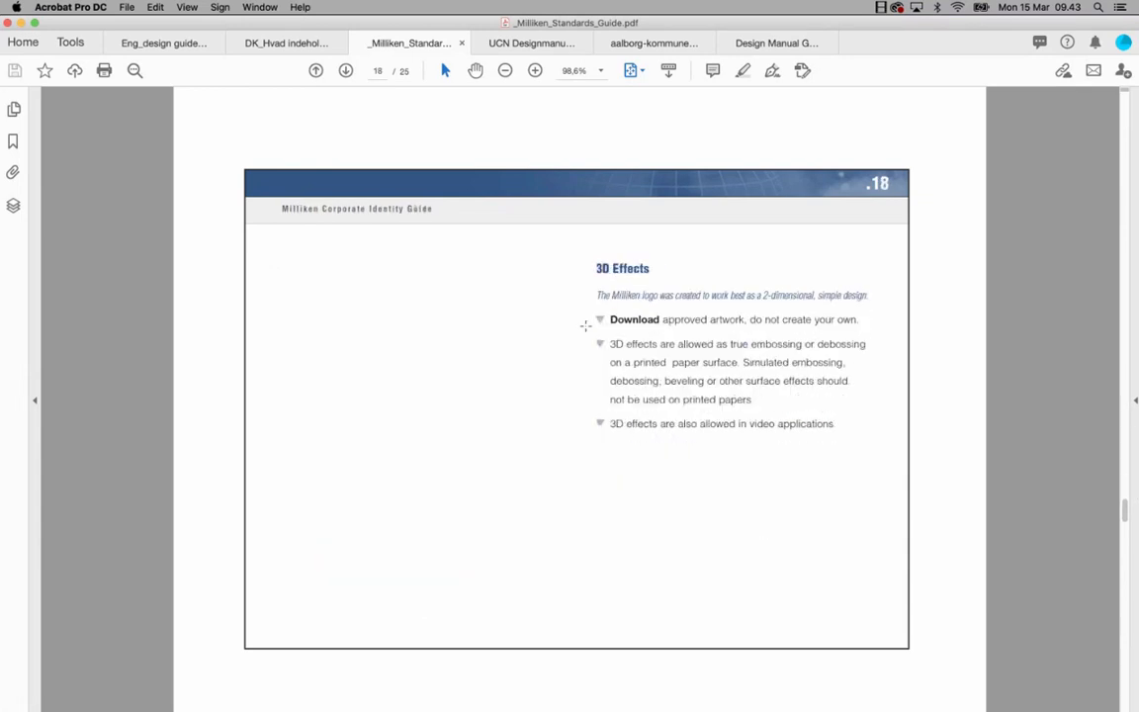
pyautogui.press('Right')
# - Look through the other open design manuals and examine the "Farver" color page in UCN Designmanual 2015
pyautogui.click(767, 42)
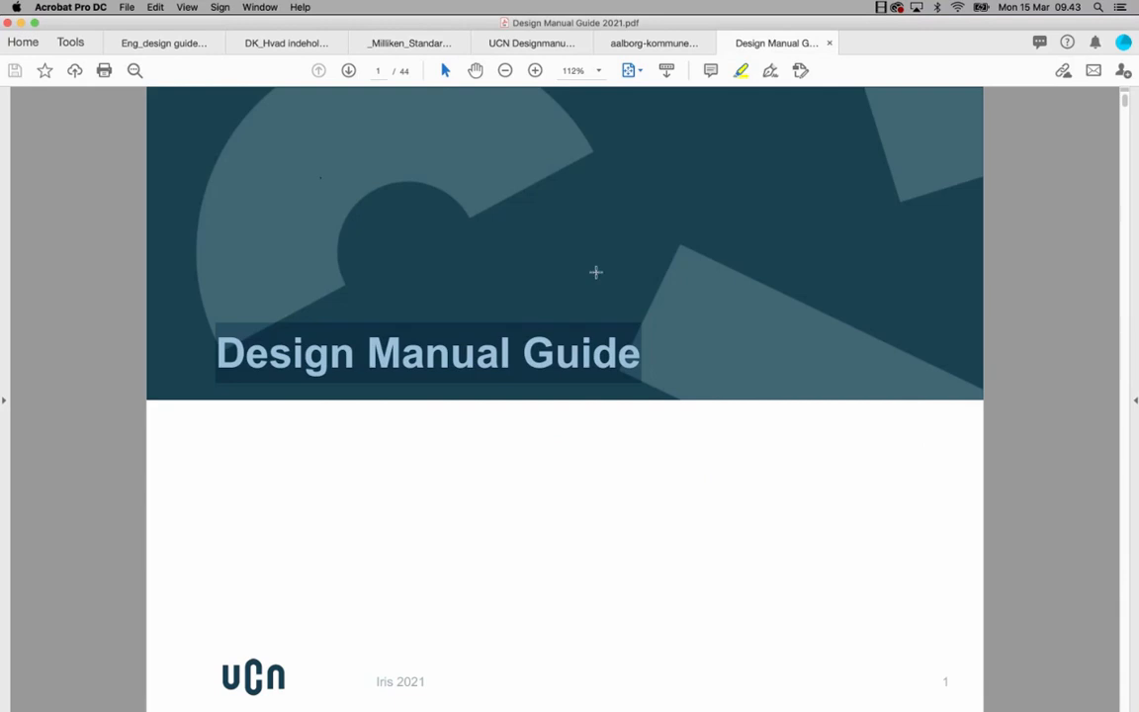
pyautogui.click(662, 45)
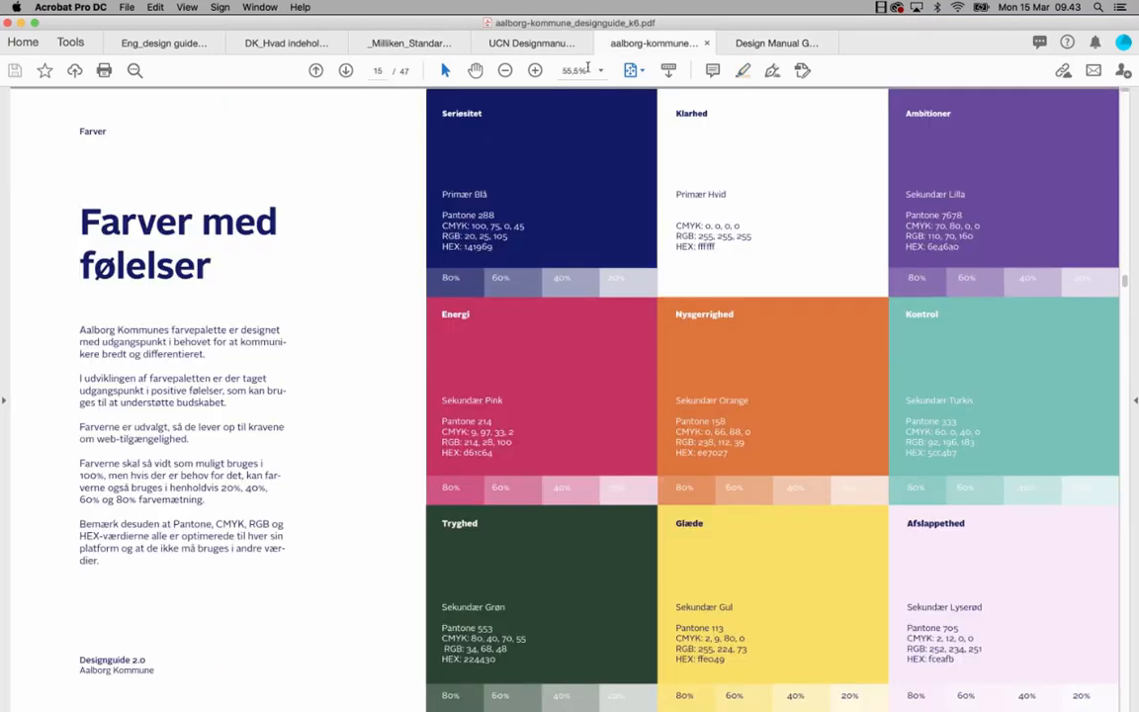
pyautogui.click(534, 45)
pyautogui.press('Right')
pyautogui.press('Right')
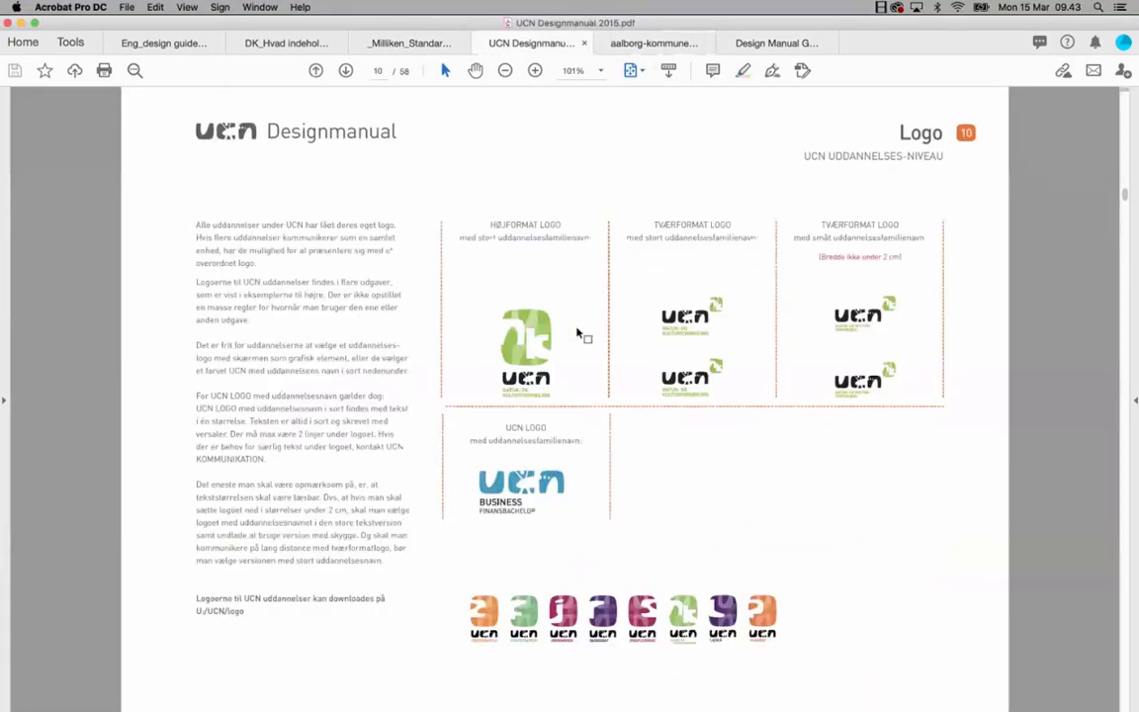
pyautogui.press('Right')
pyautogui.press('Right')
pyautogui.press('Right')
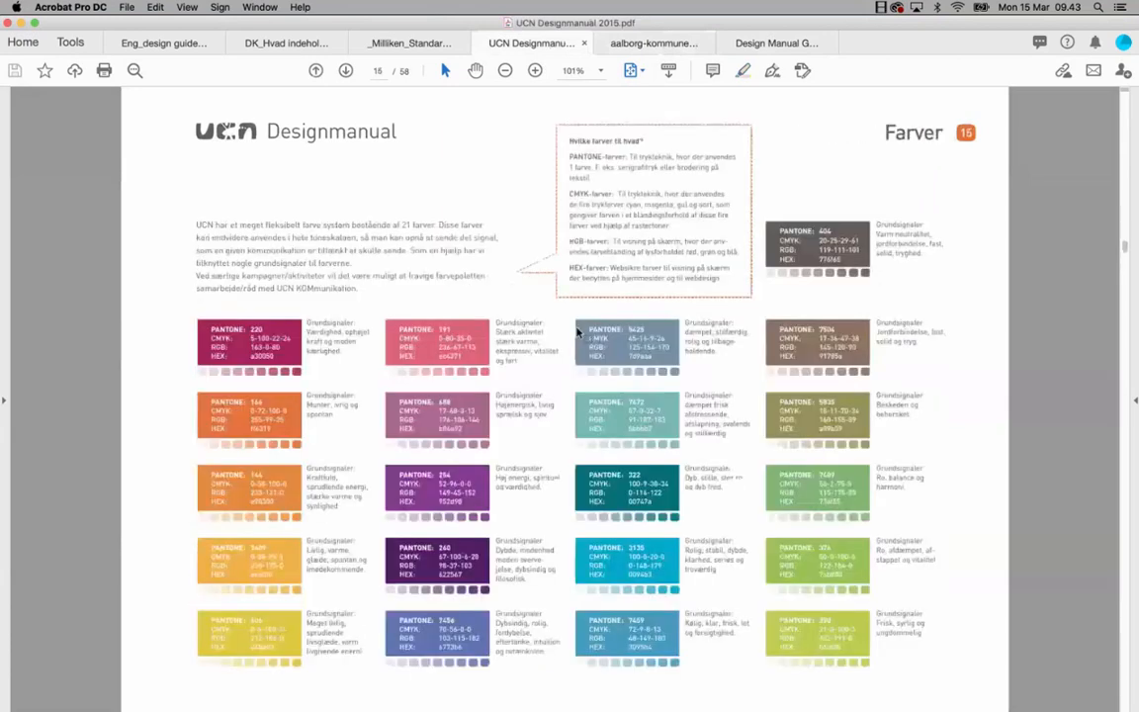
pyautogui.press('Right')
pyautogui.press('Left')
# - Switch to InDesign and replace the placeholder heading on page 4 with "Typography" on its own line
pyautogui.moveTo(416, 708)
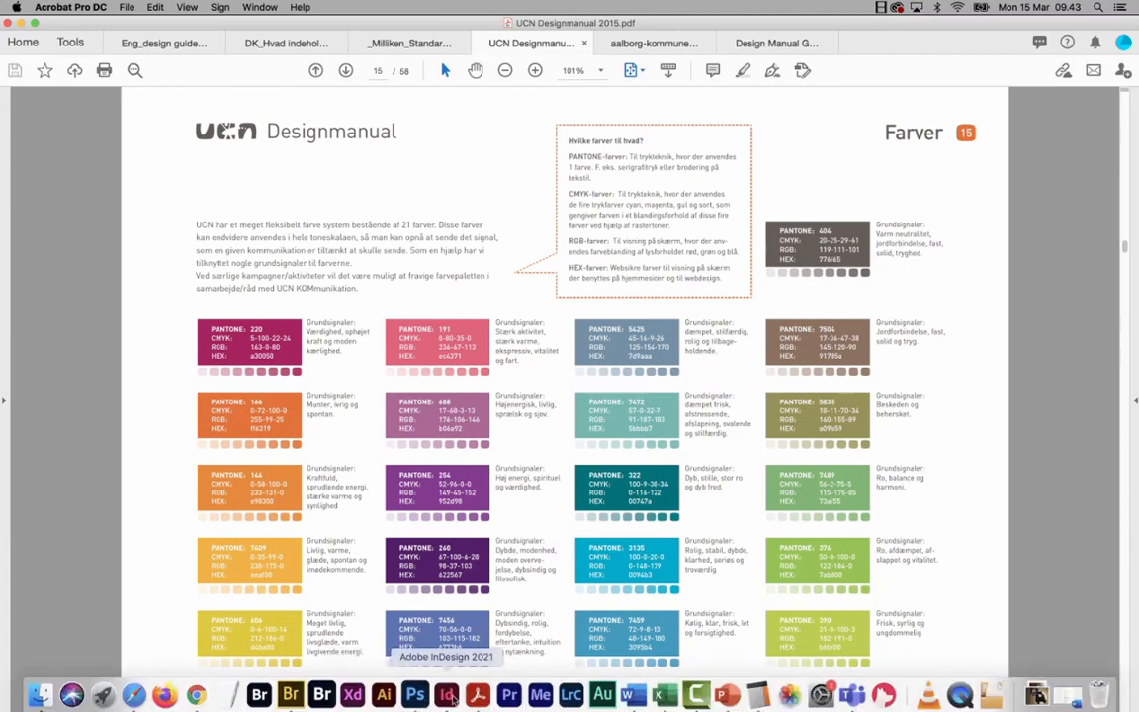
pyautogui.click(445, 695)
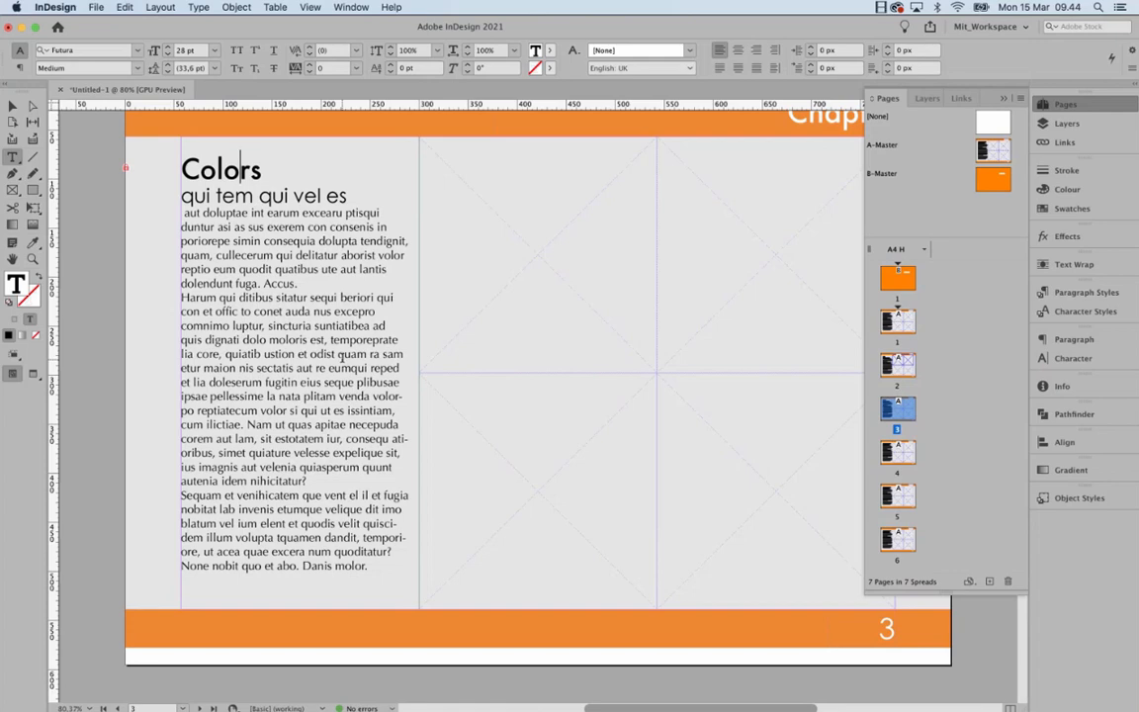
pyautogui.scroll(-5, 364, 409)
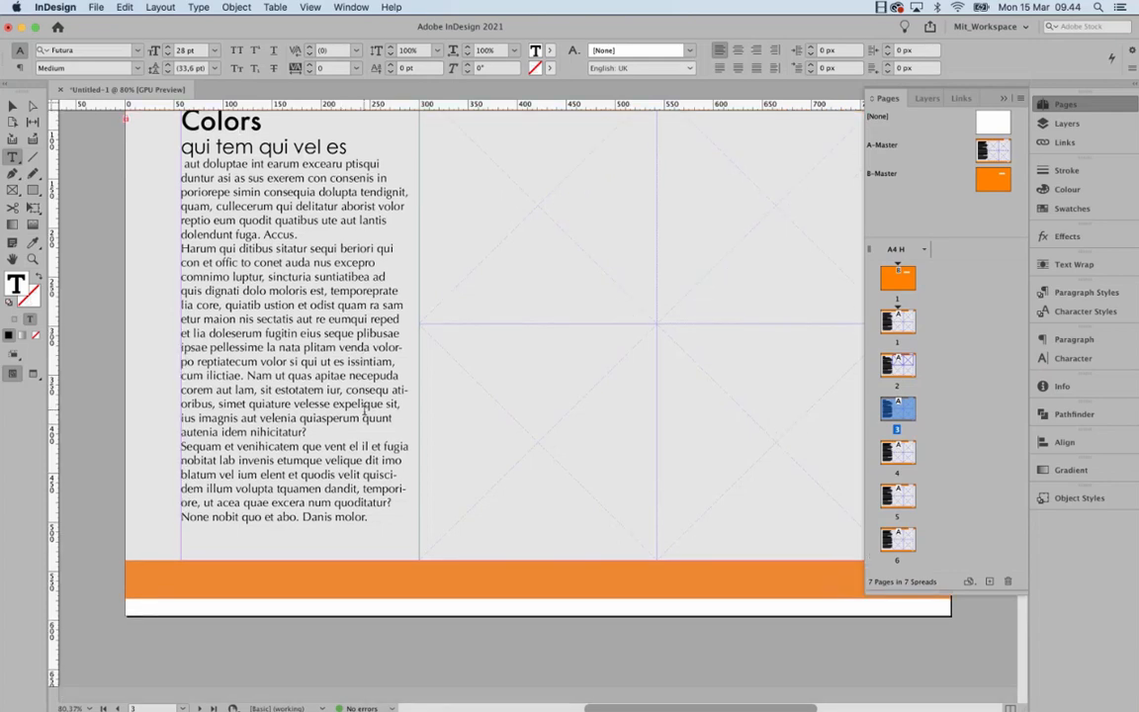
pyautogui.scroll(-20, 366, 413)
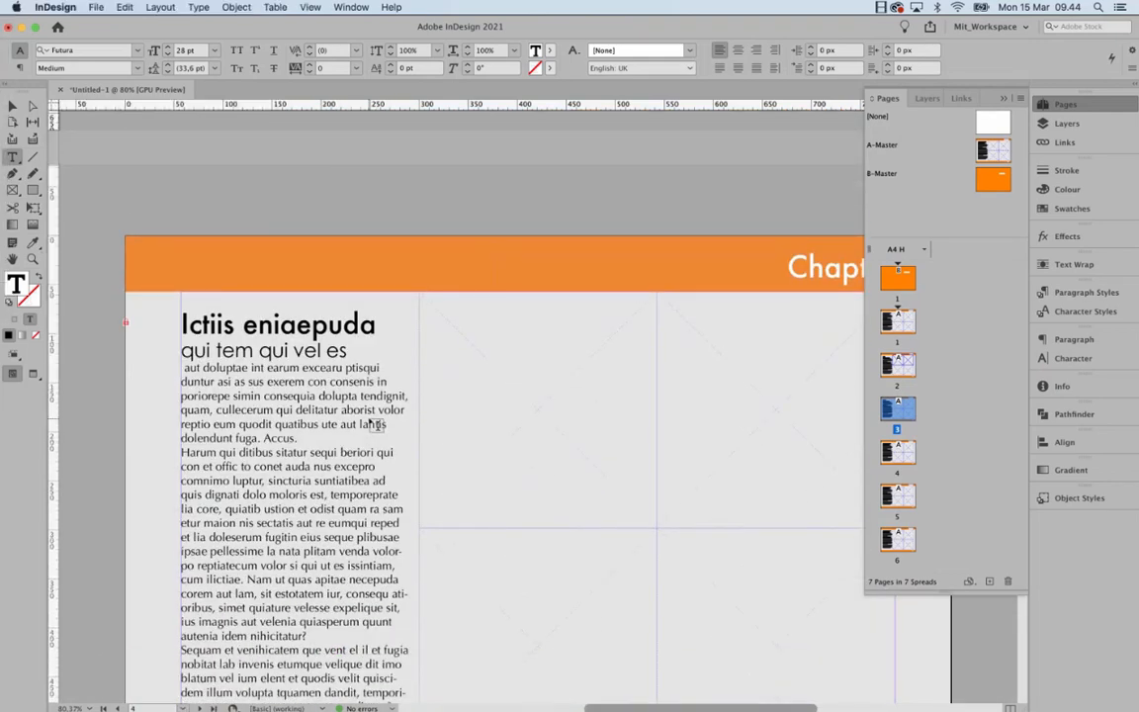
pyautogui.tripleClick(318, 267)
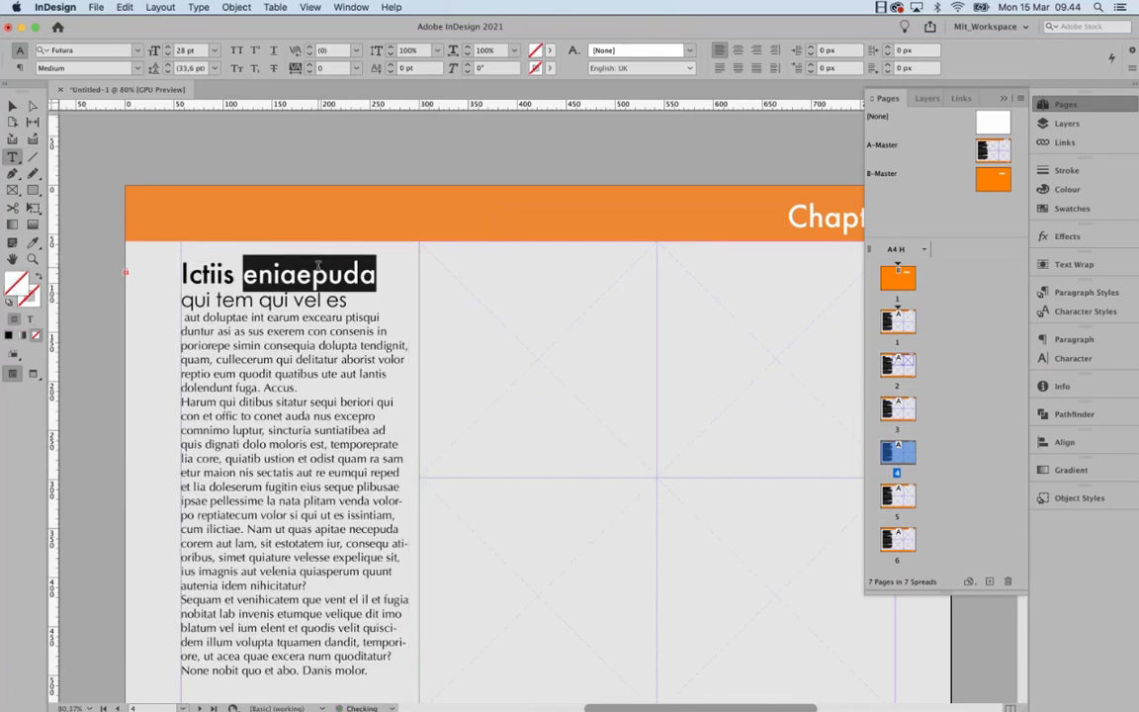
pyautogui.write('Typogra')
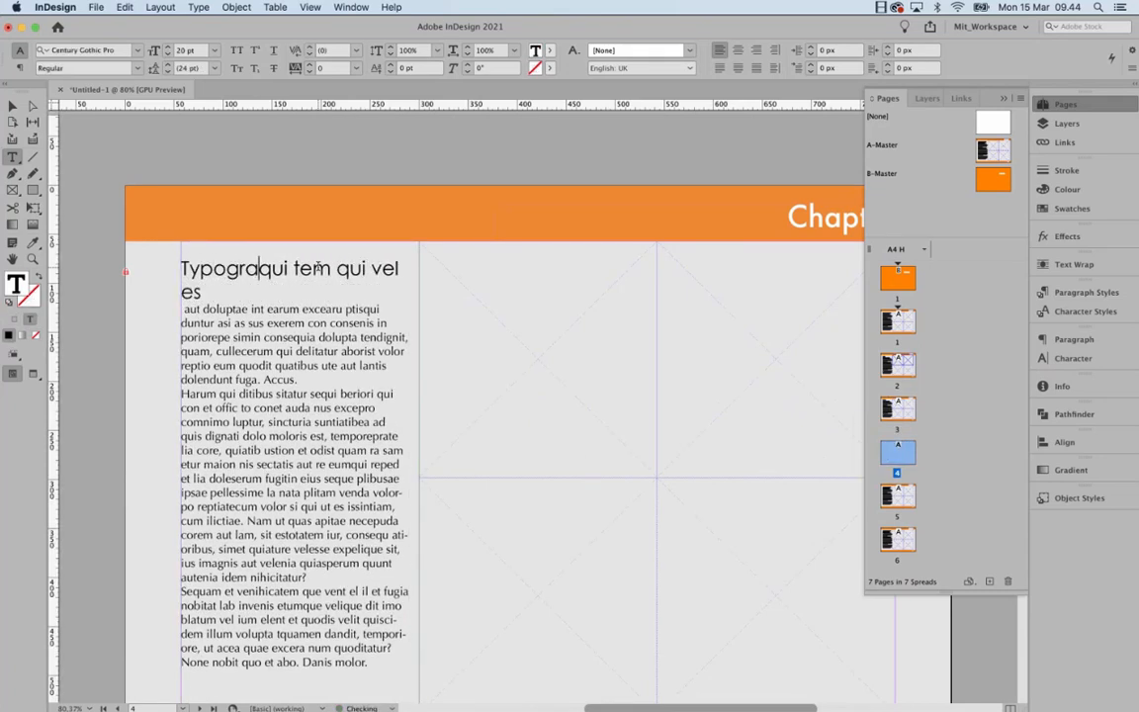
pyautogui.write('phy')
pyautogui.press('Return')
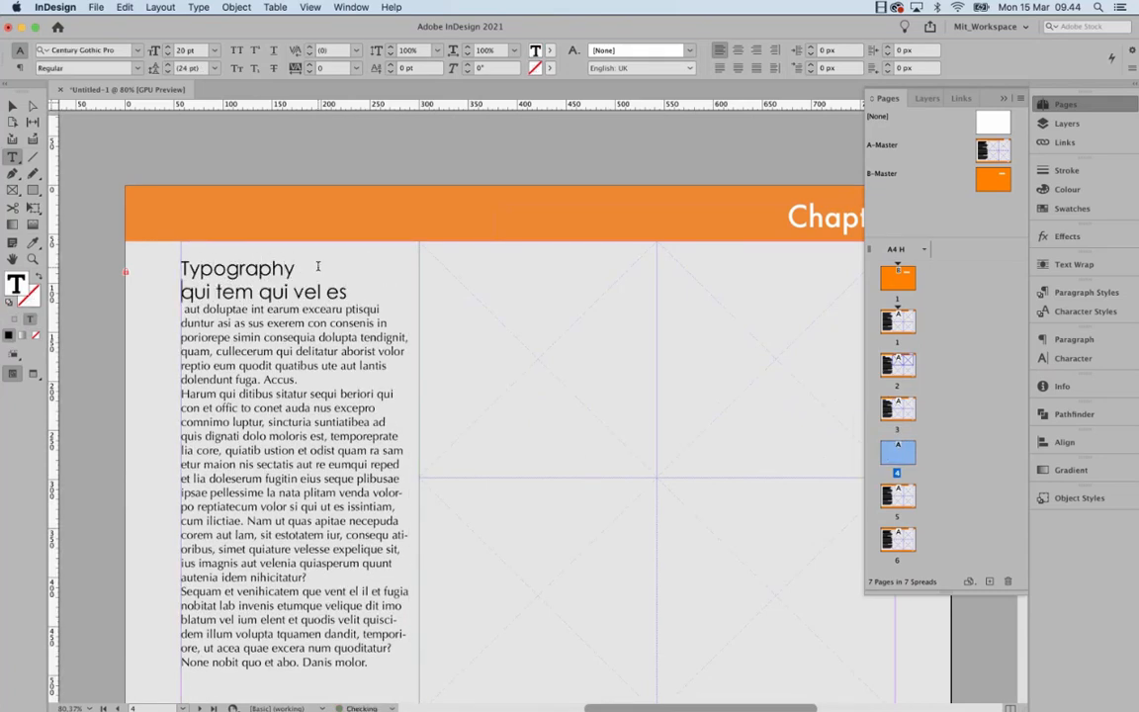
# - Apply the Header paragraph style to the "Typography" heading
pyautogui.click(275, 267)
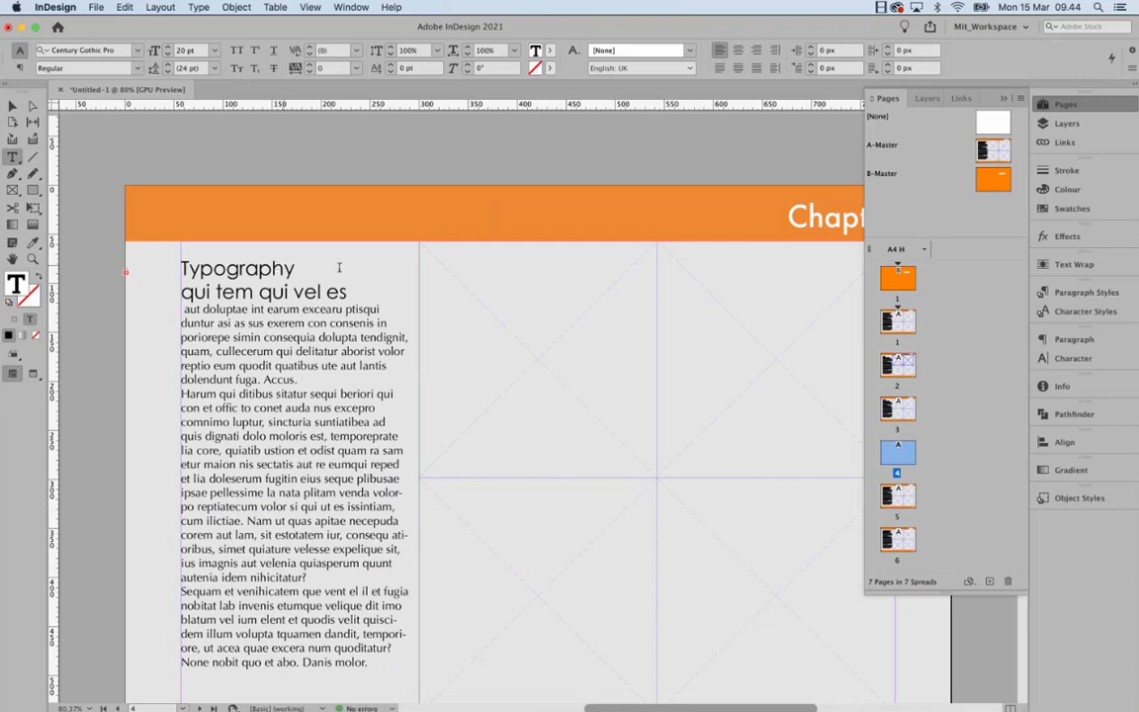
pyautogui.click(1085, 295)
pyautogui.click(921, 365)
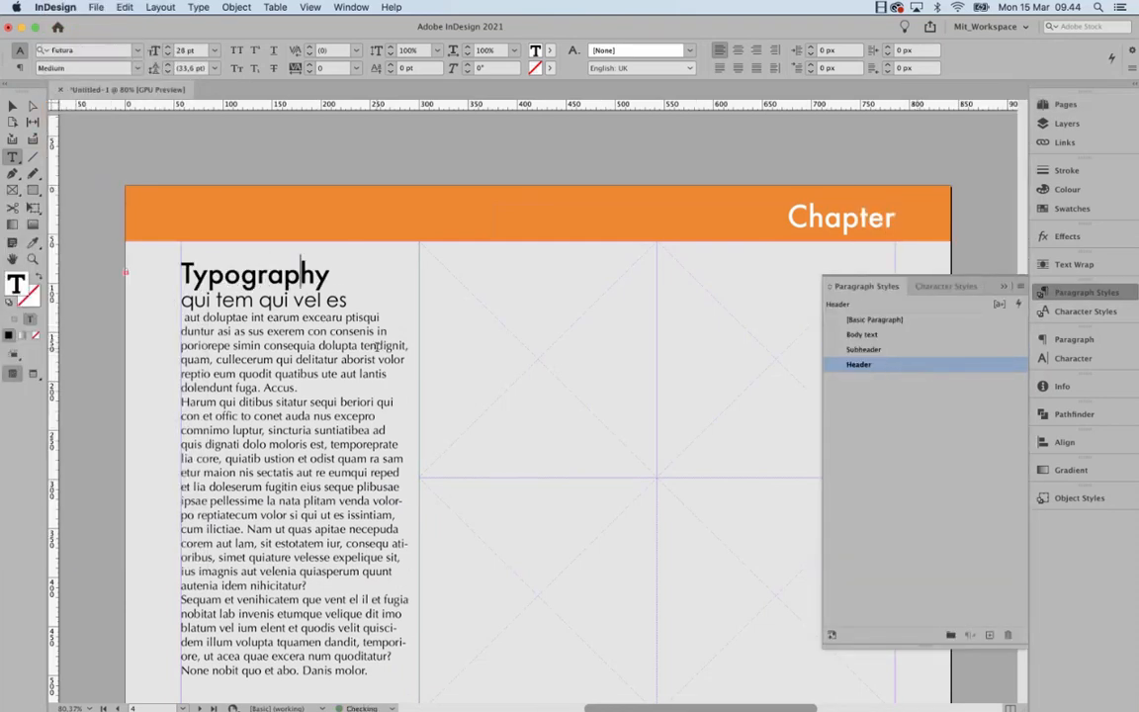
pyautogui.click(310, 346)
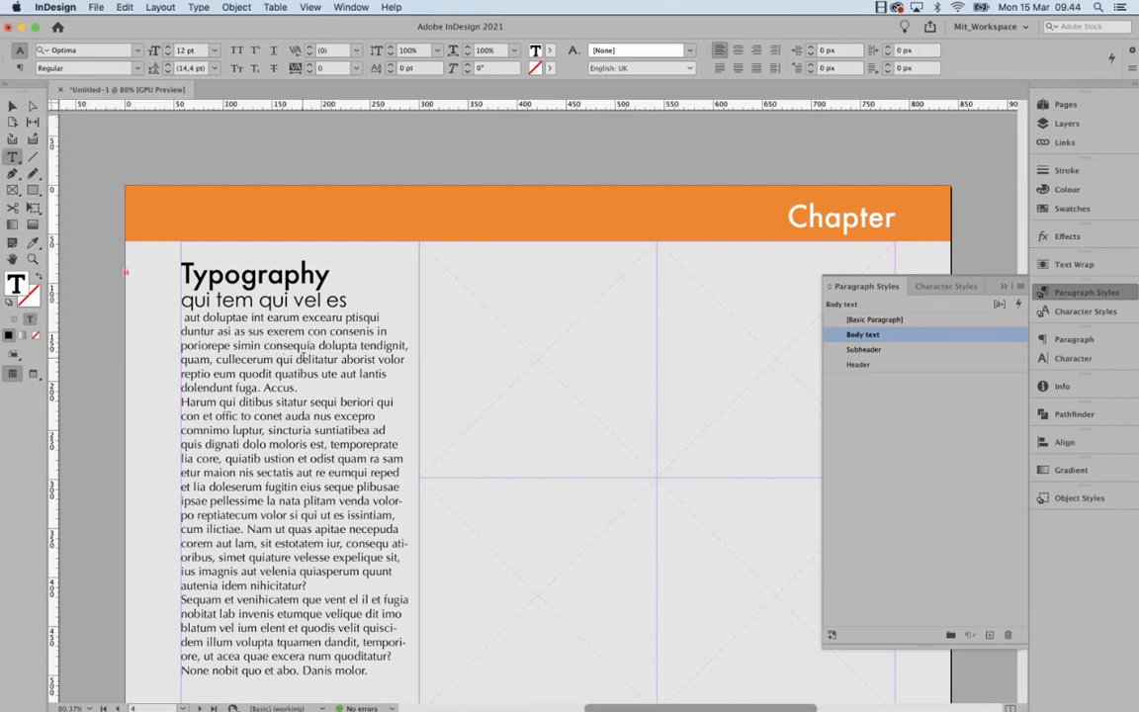
pyautogui.scroll(-2, 309, 386)
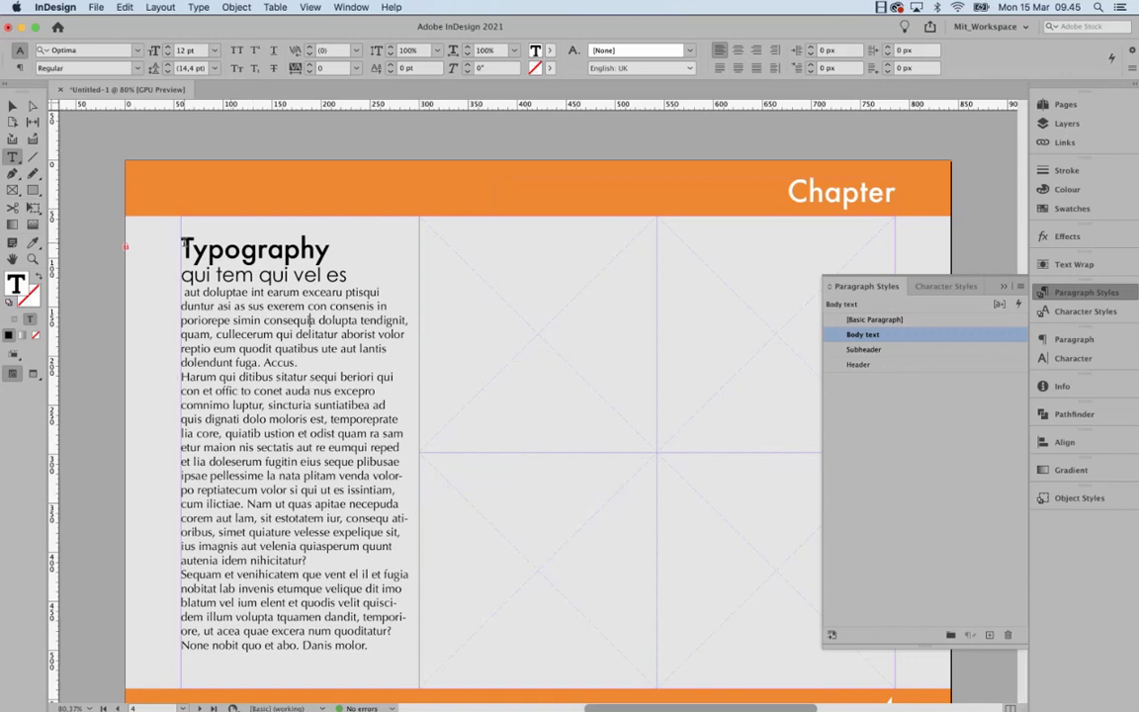
pyautogui.moveTo(180, 241); pyautogui.dragTo(256, 314)
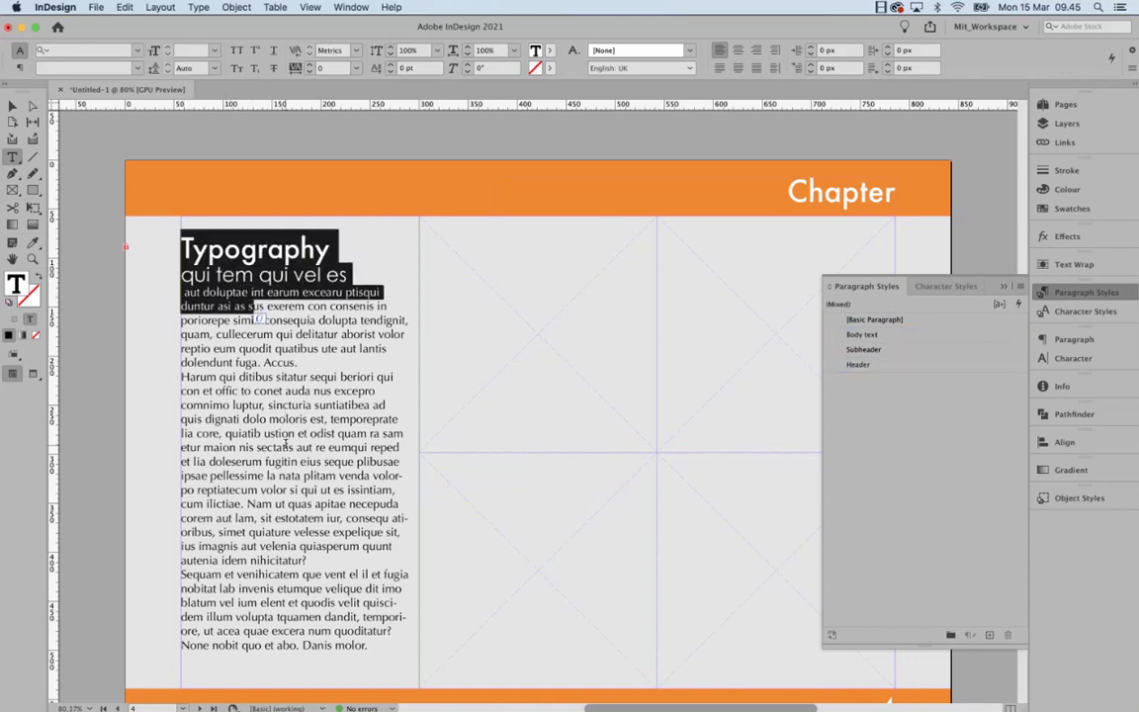
pyautogui.click(236, 289)
pyautogui.moveTo(181, 249); pyautogui.dragTo(277, 306)
pyautogui.click(282, 318)
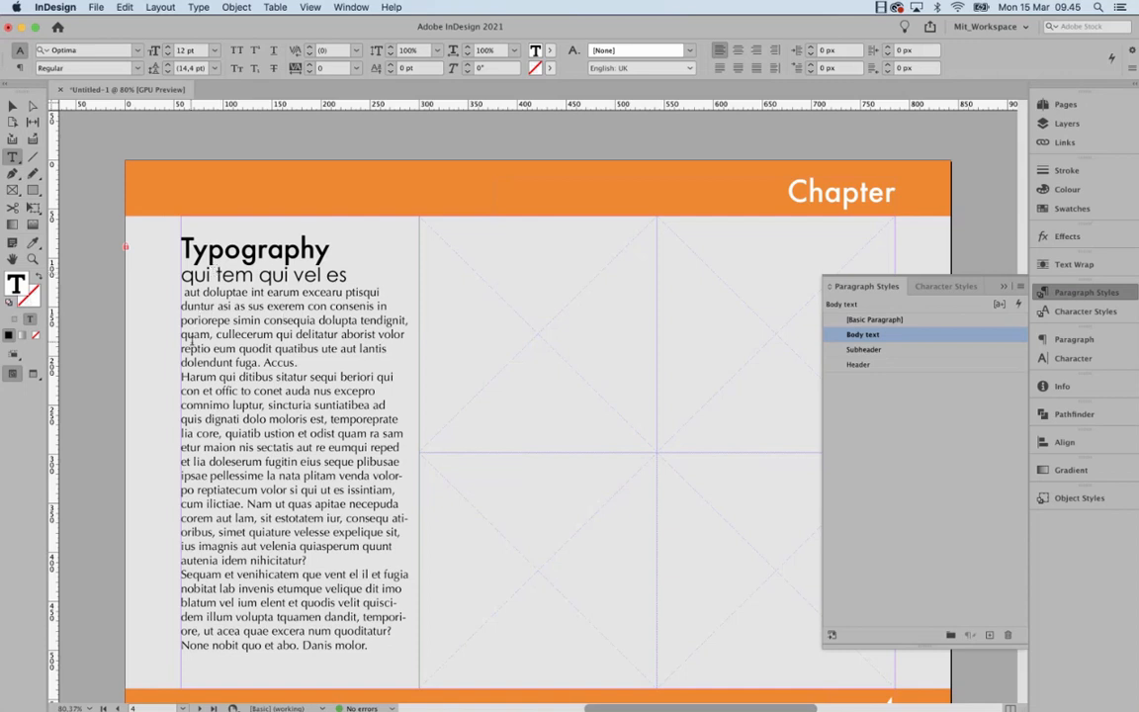
pyautogui.scroll(-1, 250, 363)
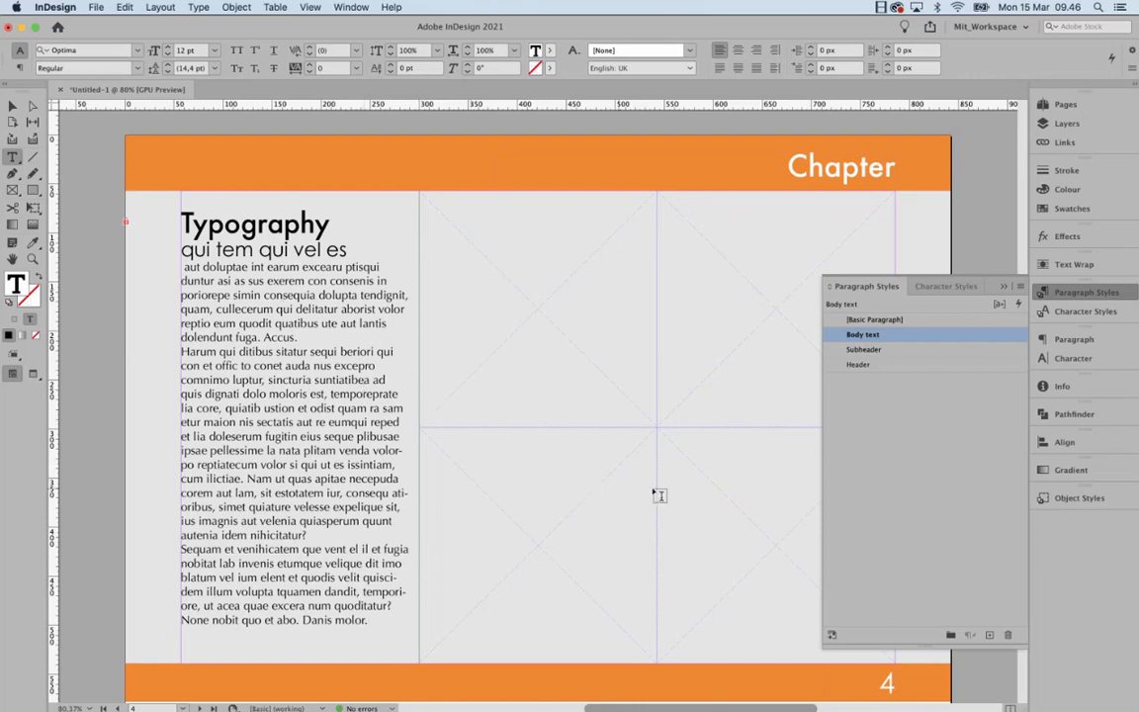
pyautogui.scroll(-1, 416, 469)
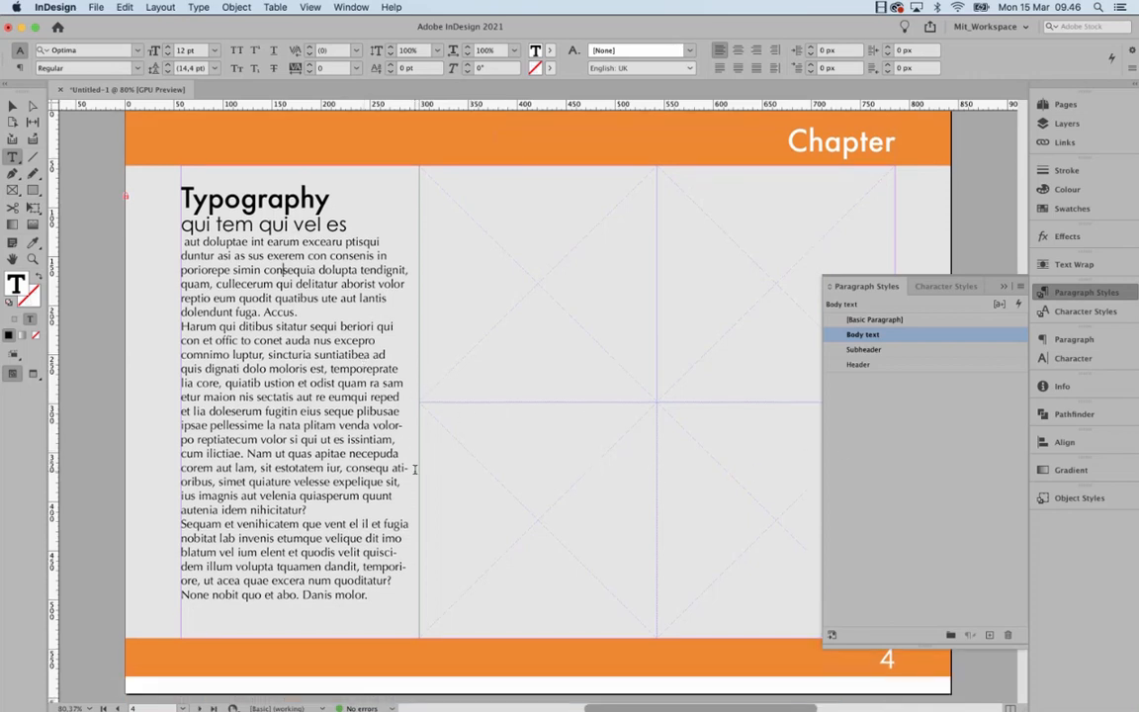
pyautogui.scroll(-1, 414, 470)
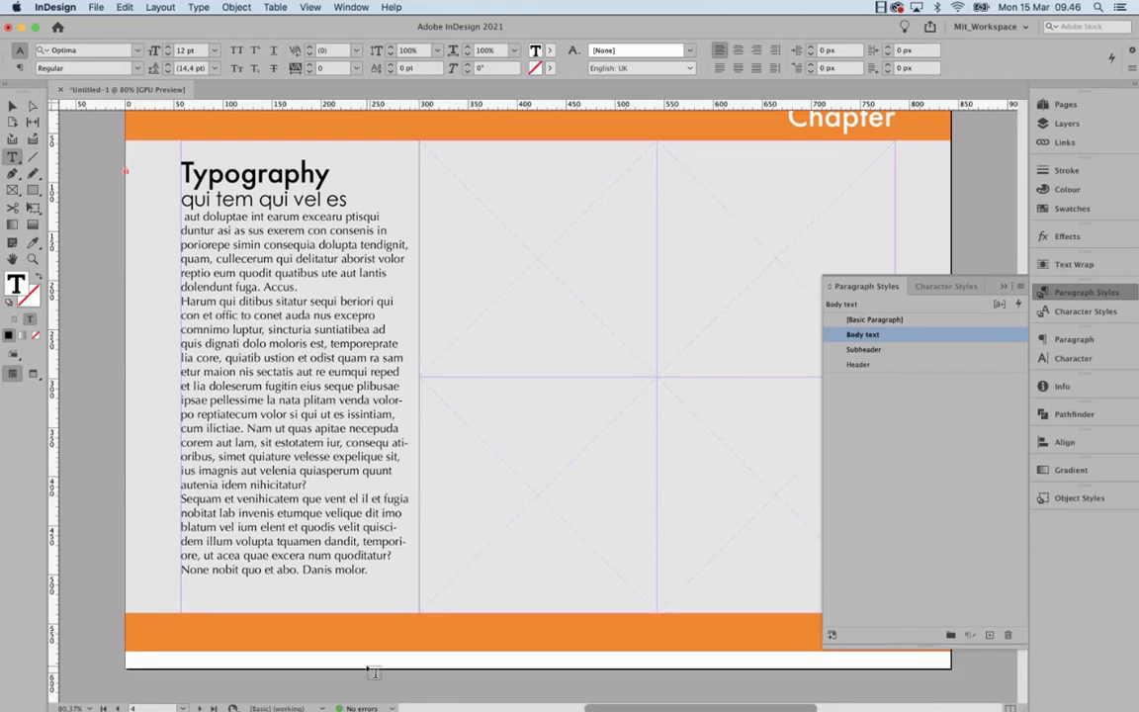
# - Switch to Acrobat and examine the Calibri Regular and Bold alphabet samples on the "Typografi" page 19 of UCN Designmanual 2015
pyautogui.moveTo(384, 709)
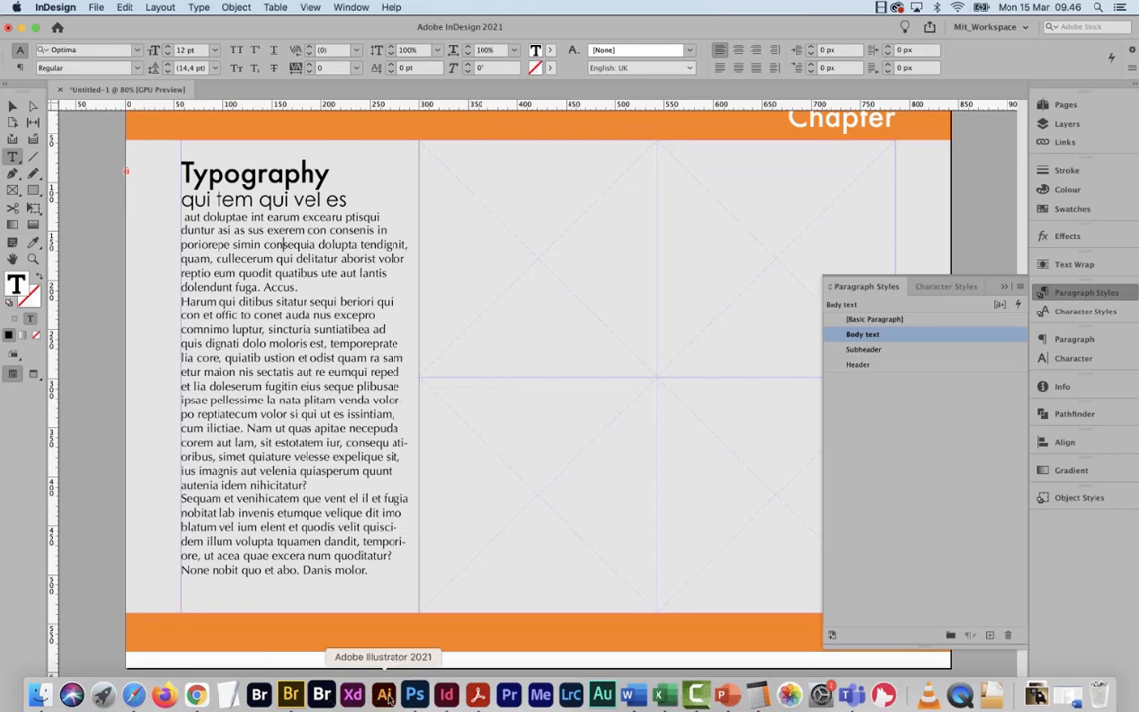
pyautogui.click(476, 697)
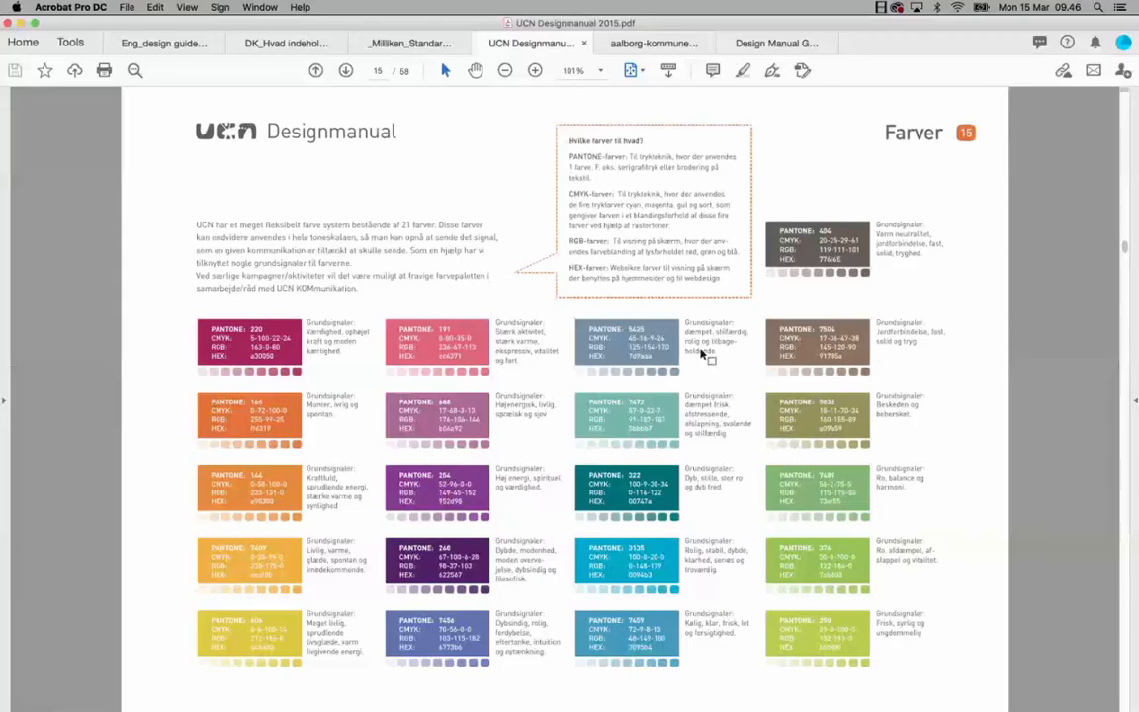
pyautogui.scroll(-8, 682, 297)
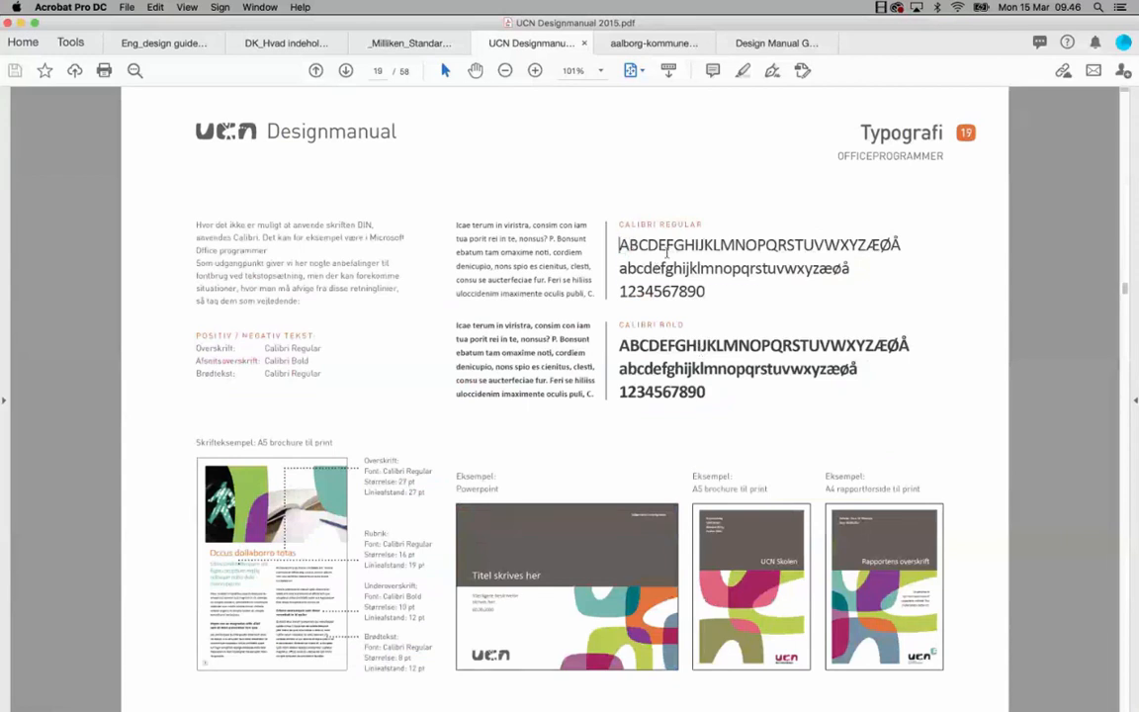
pyautogui.moveTo(619, 244); pyautogui.dragTo(848, 267)
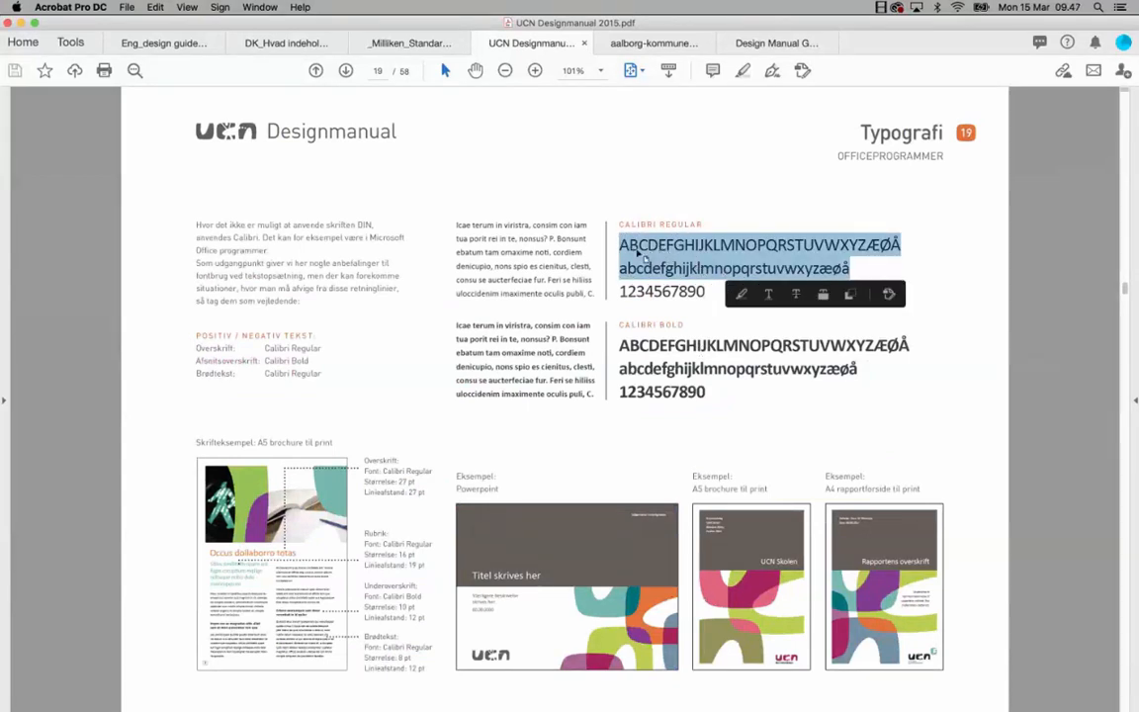
pyautogui.click(697, 277)
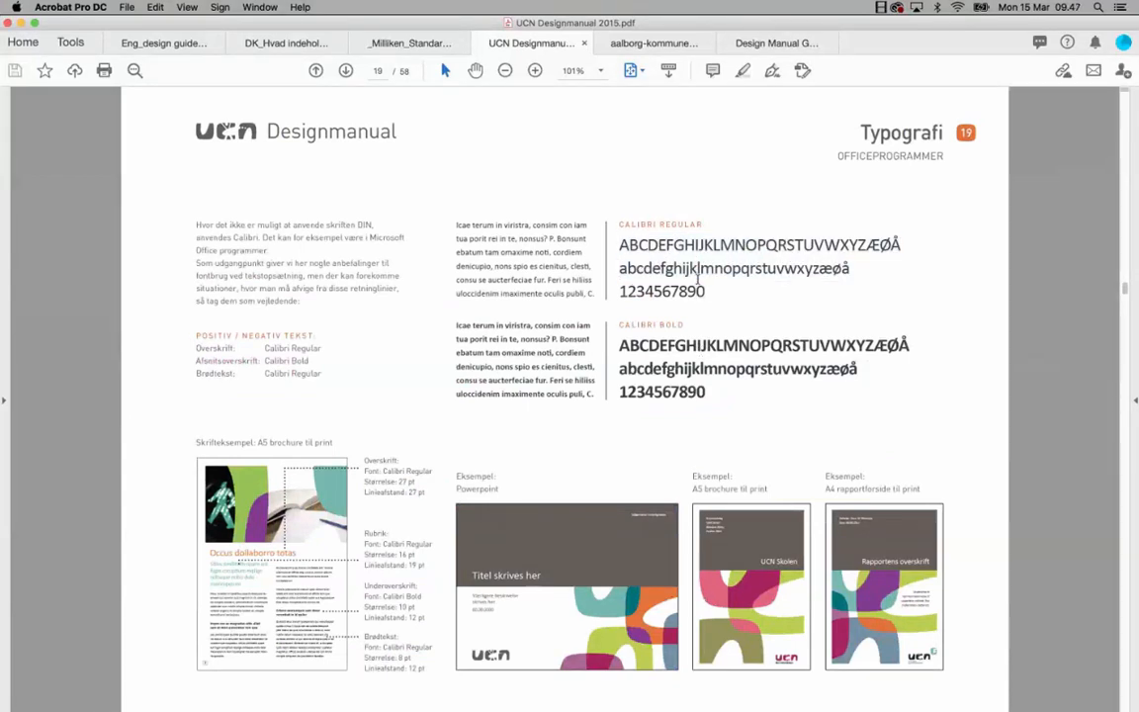
pyautogui.moveTo(560, 259); pyautogui.dragTo(704, 403)
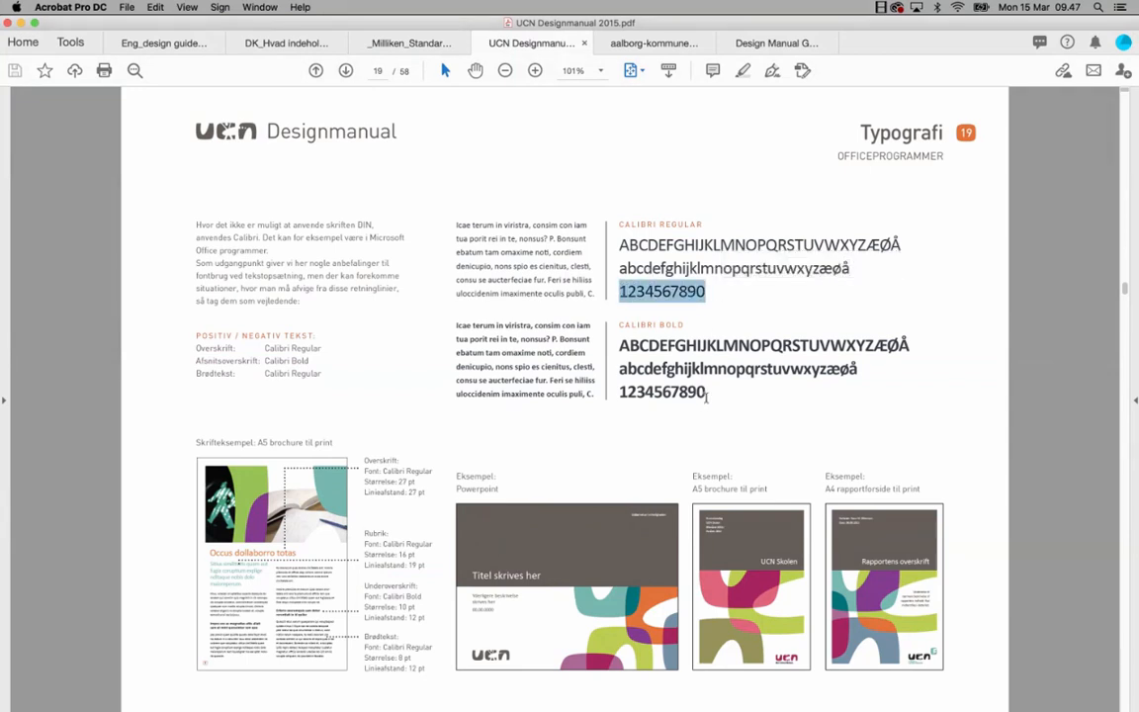
pyautogui.click(692, 267)
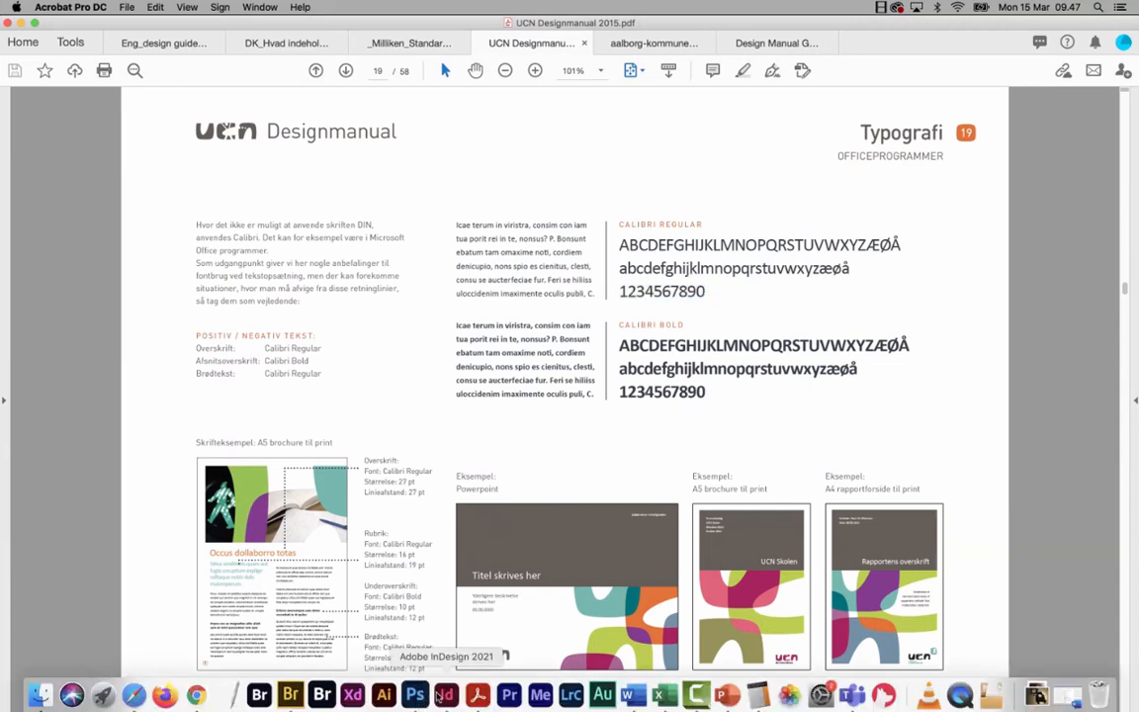
# - Return to InDesign and replace the placeholder heading on page 5 with "Super Graphic" on its own line
pyautogui.click(440, 696)
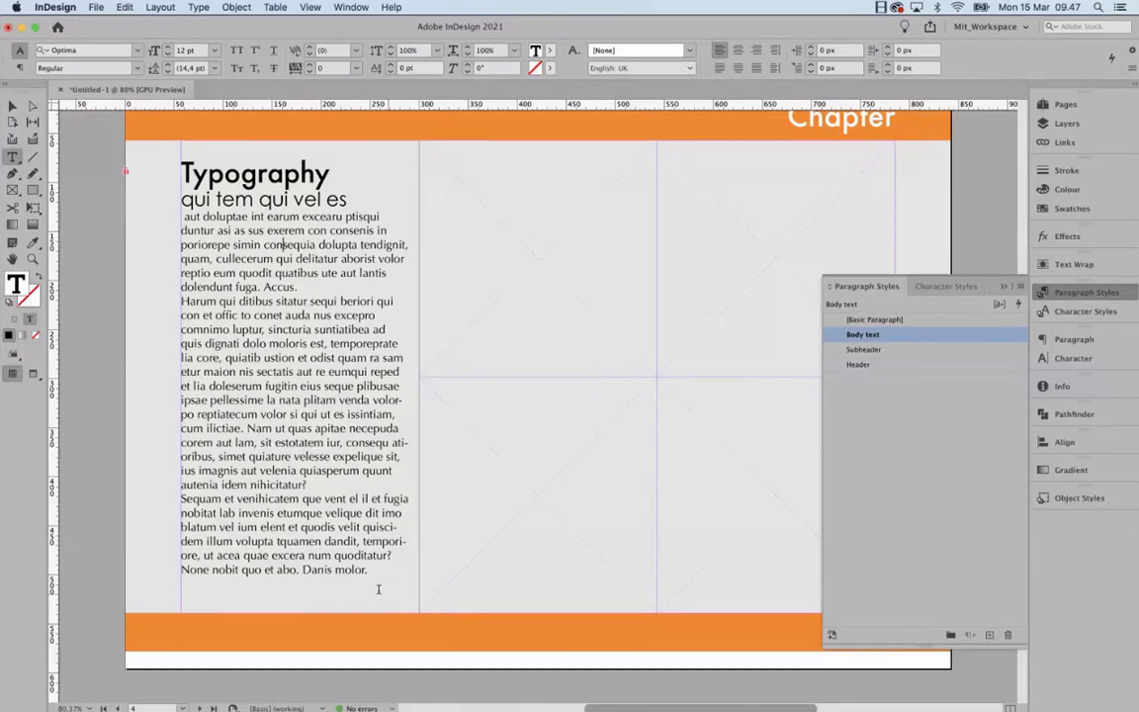
pyautogui.scroll(-1, 363, 500)
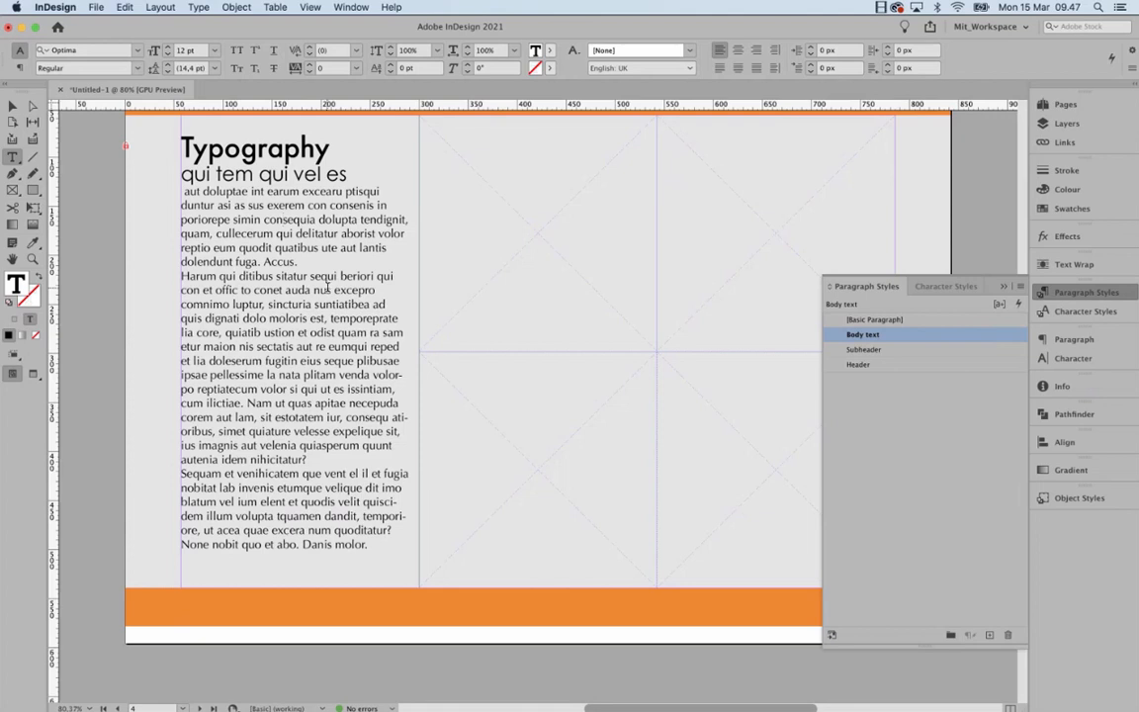
pyautogui.scroll(-5, 301, 307)
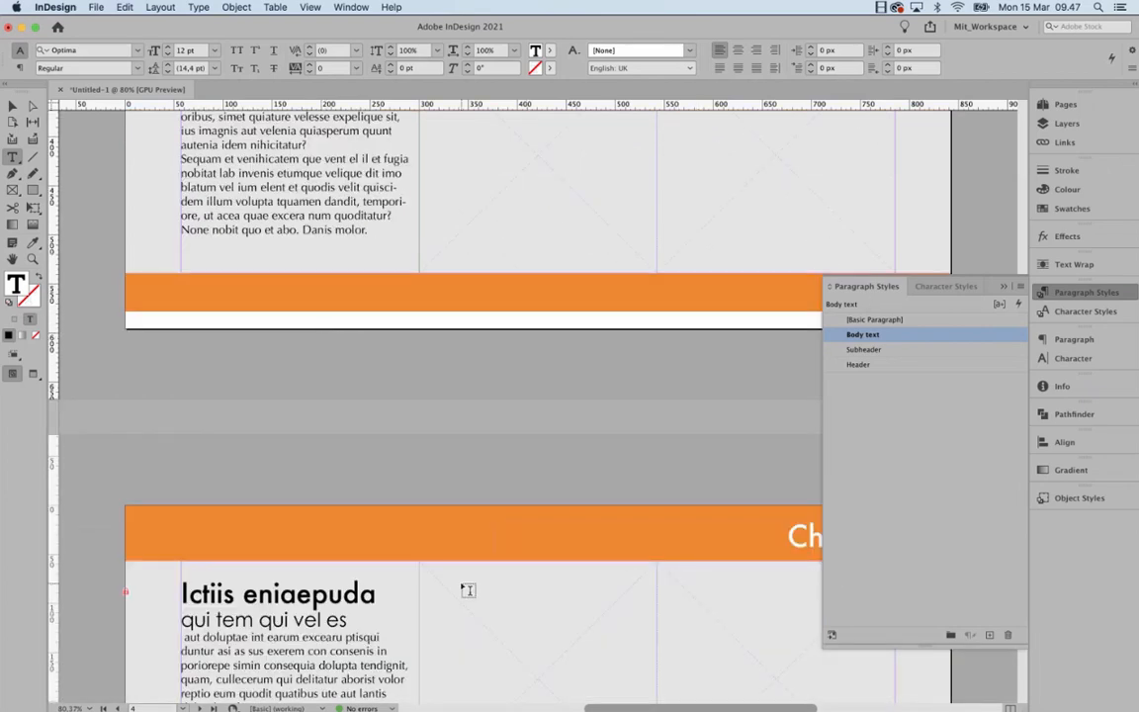
pyautogui.scroll(-1, 465, 590)
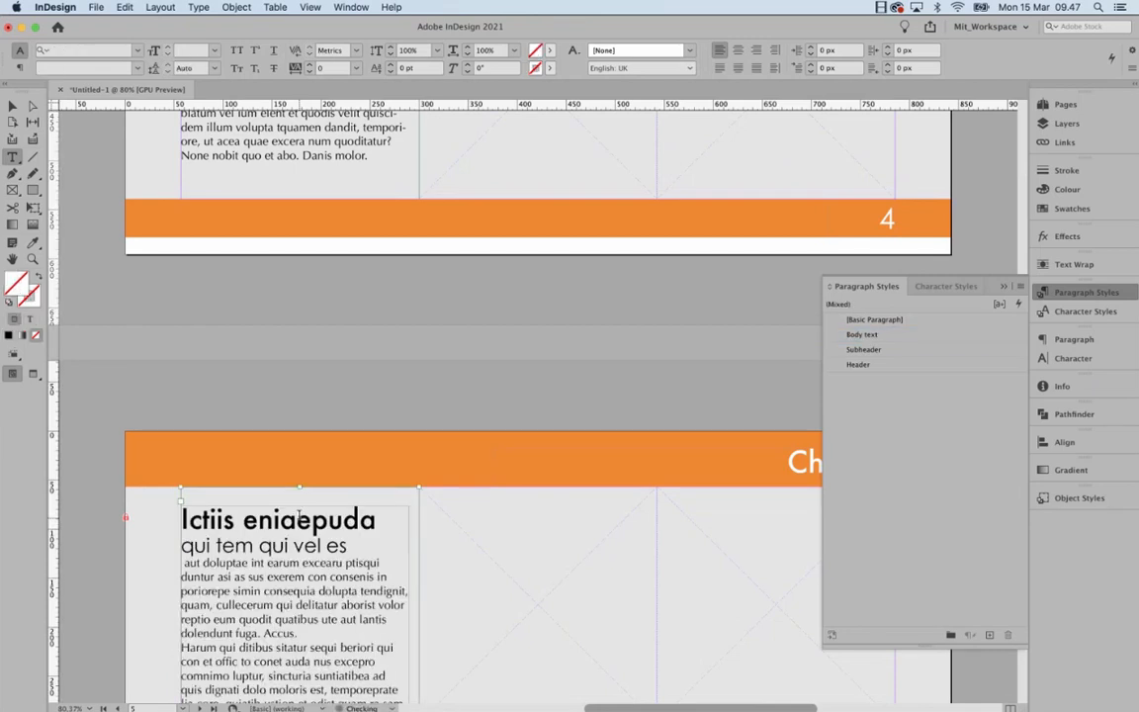
pyautogui.tripleClick(297, 517)
pyautogui.write('Super')
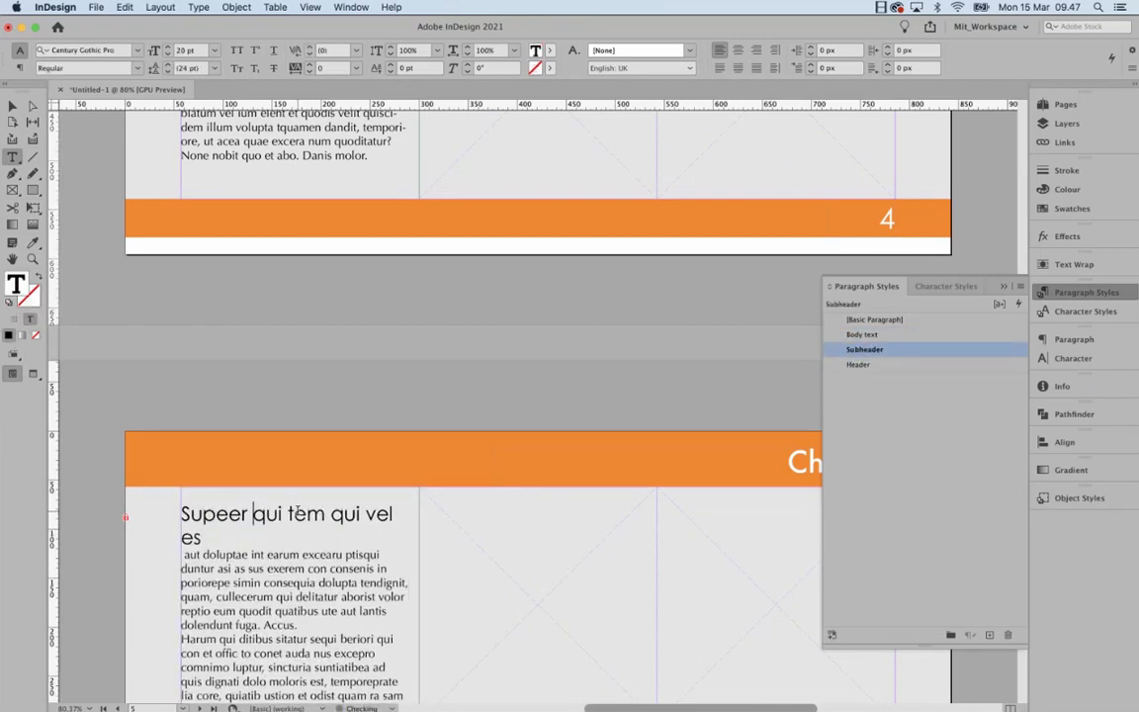
pyautogui.write(' Graphic')
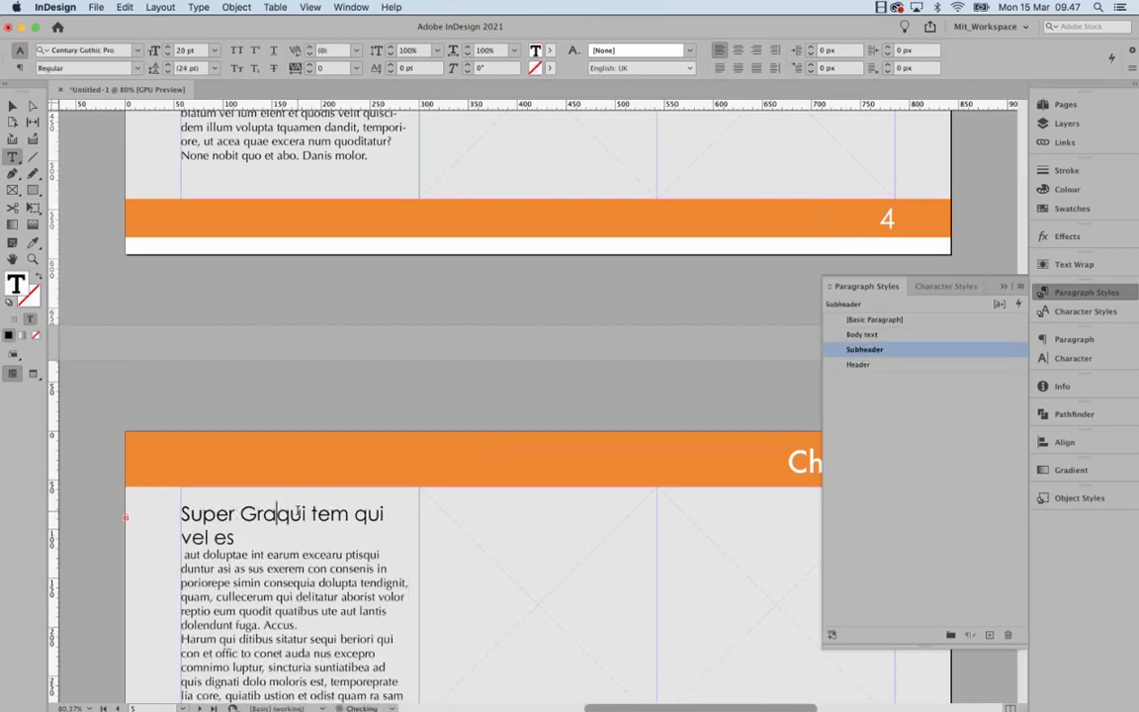
pyautogui.press('Return')
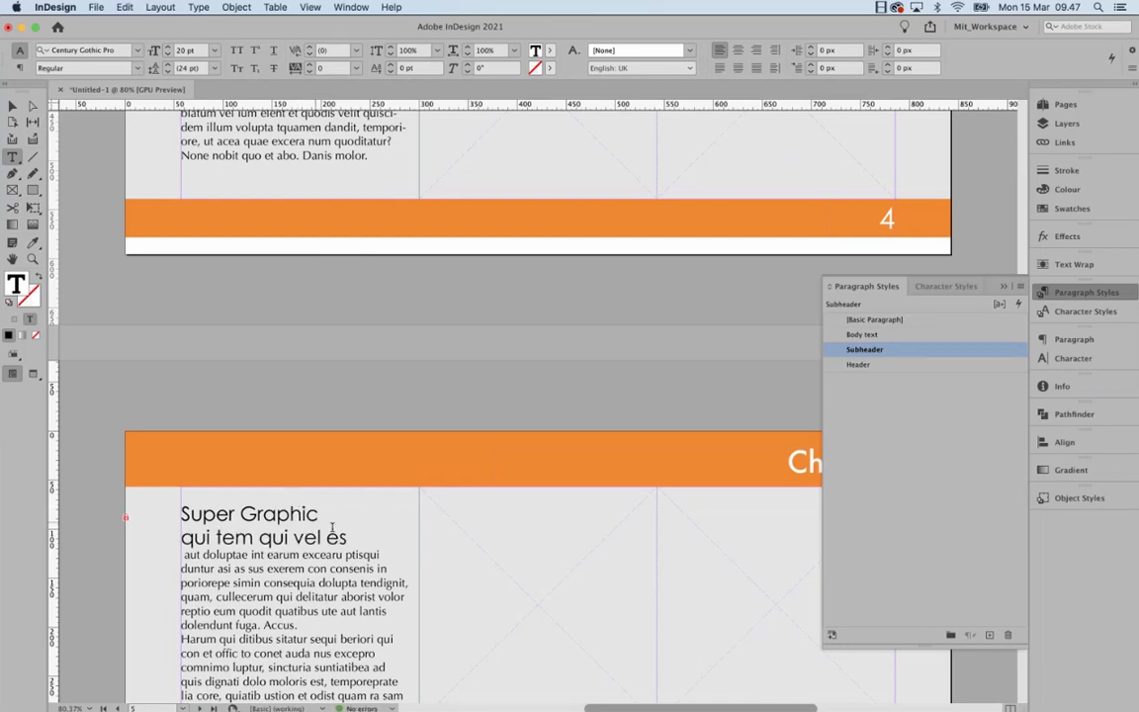
# - Apply the Header paragraph style to the "Super Graphic" heading
pyautogui.tripleClick(293, 514)
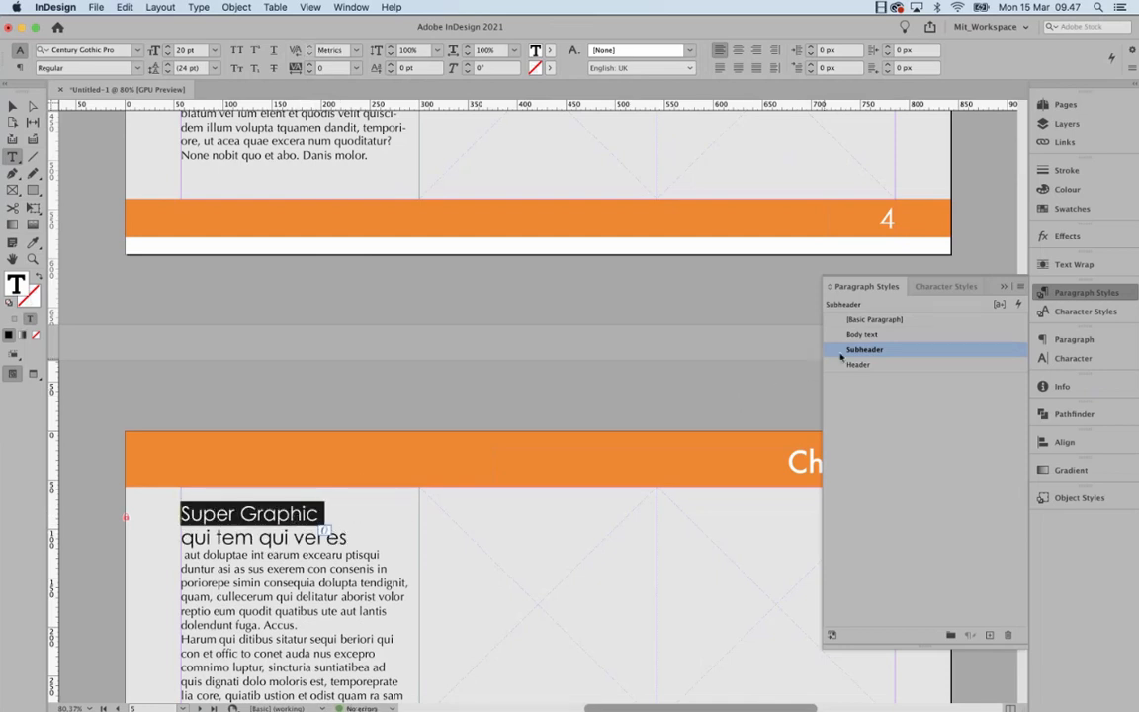
pyautogui.click(874, 365)
pyautogui.click(361, 524)
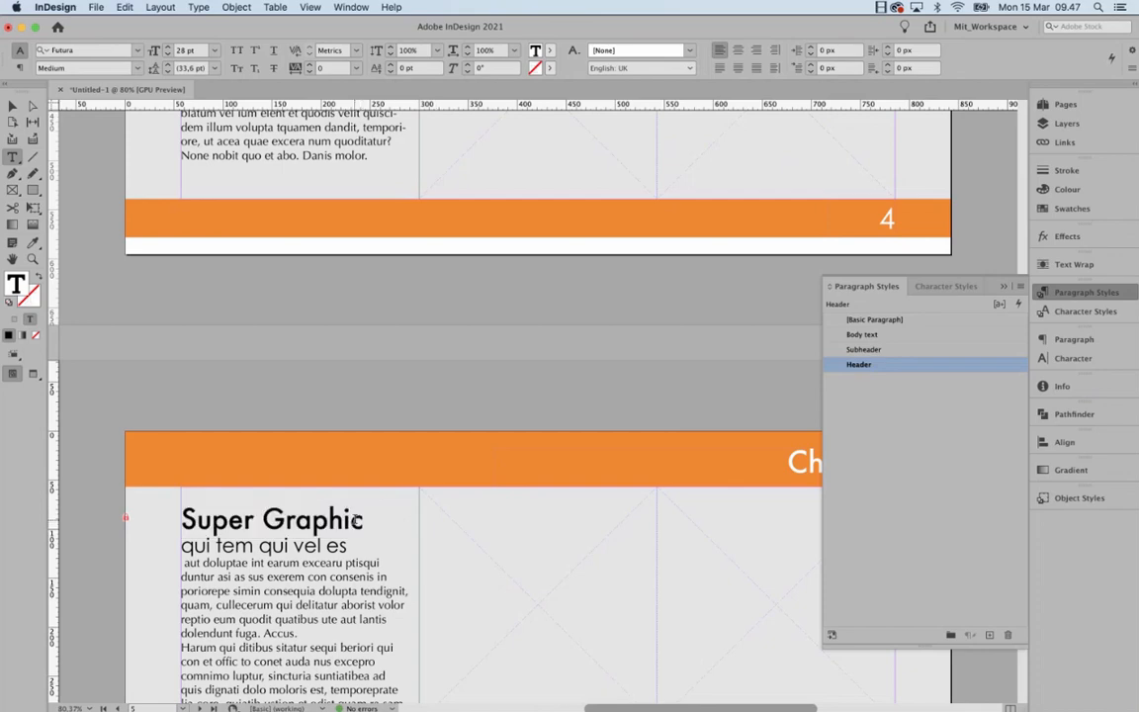
pyautogui.scroll(-5, 359, 529)
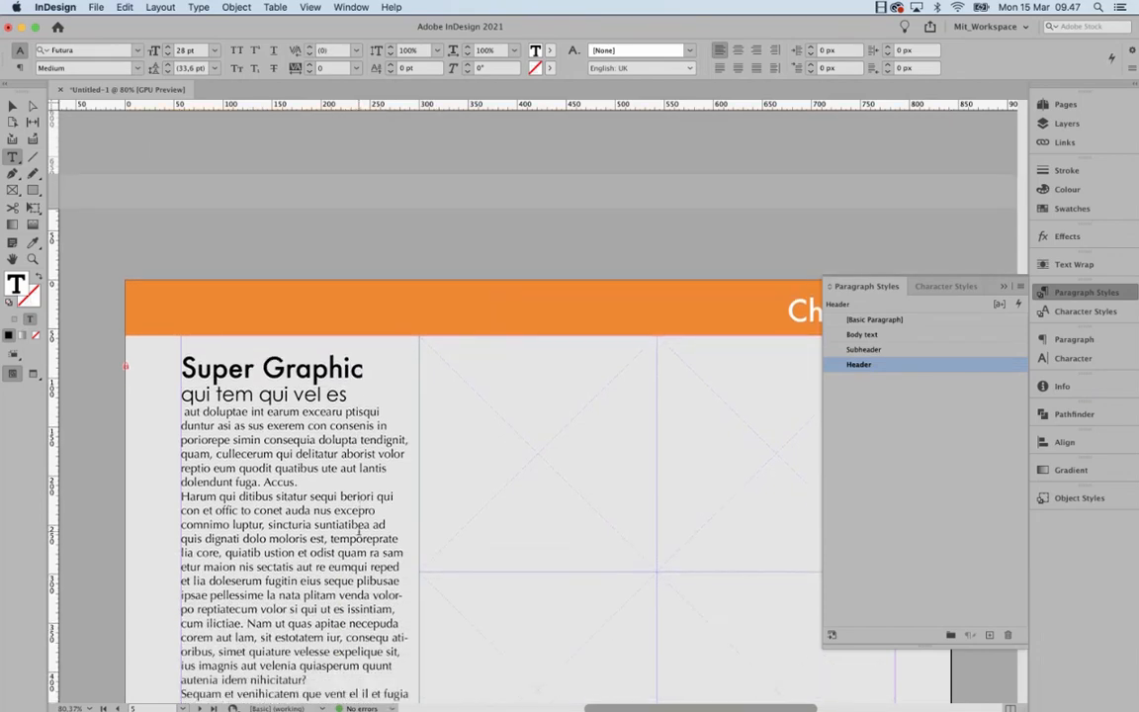
pyautogui.scroll(15, 359, 529)
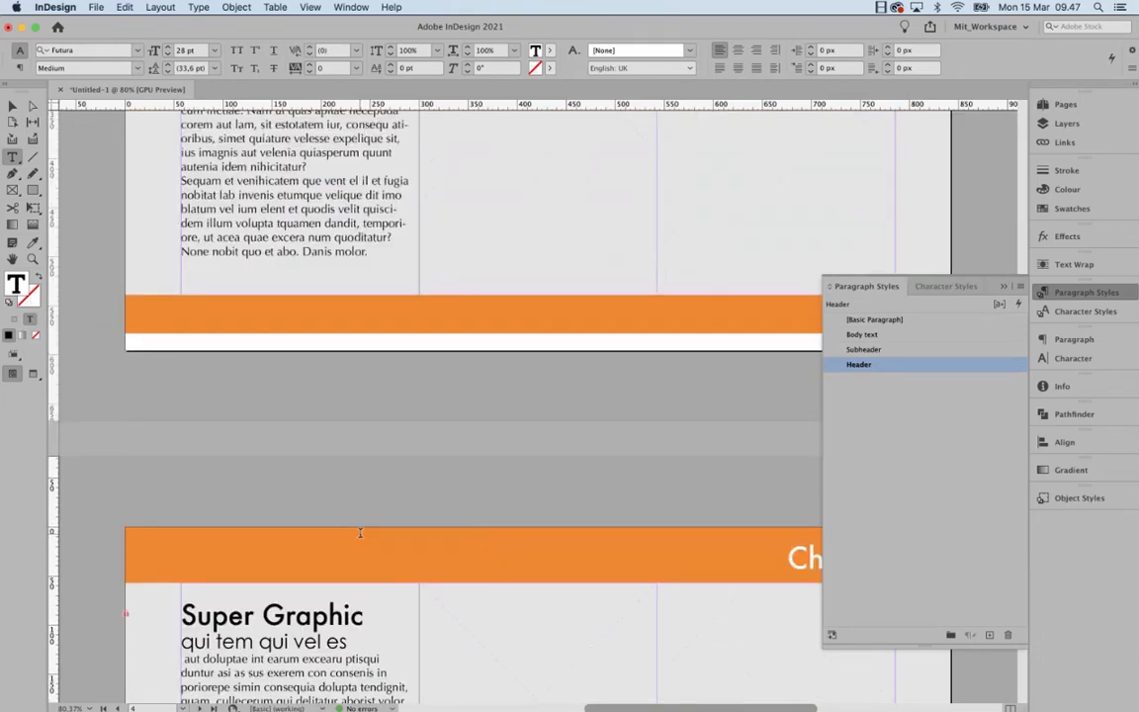
pyautogui.scroll(-15, 366, 544)
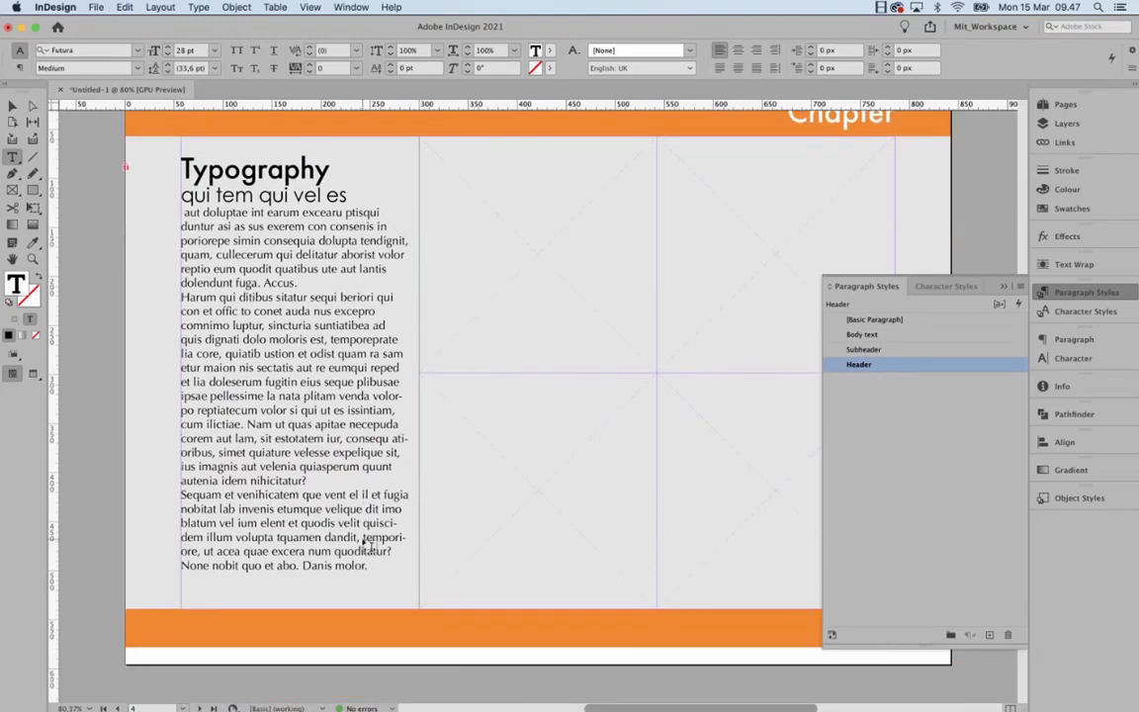
# - Check which paragraph styles the body text, subheader and "Super Graphic" heading on page 5 use
pyautogui.scroll(-3, 364, 543)
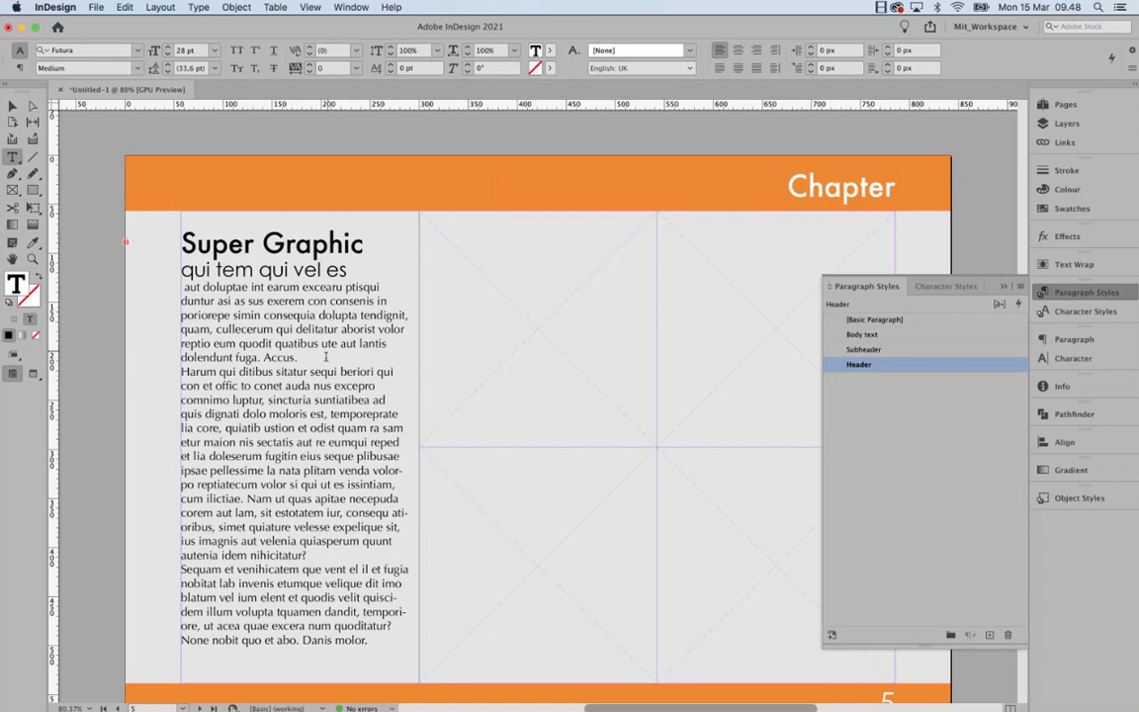
pyautogui.click(310, 404)
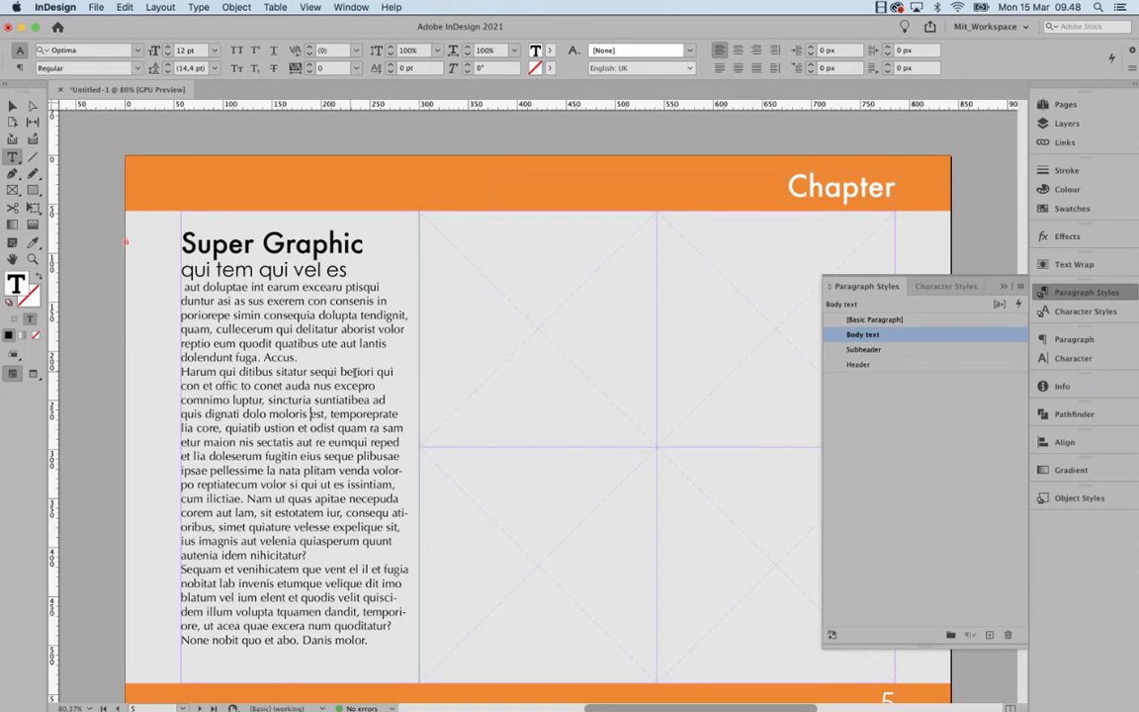
pyautogui.click(322, 269)
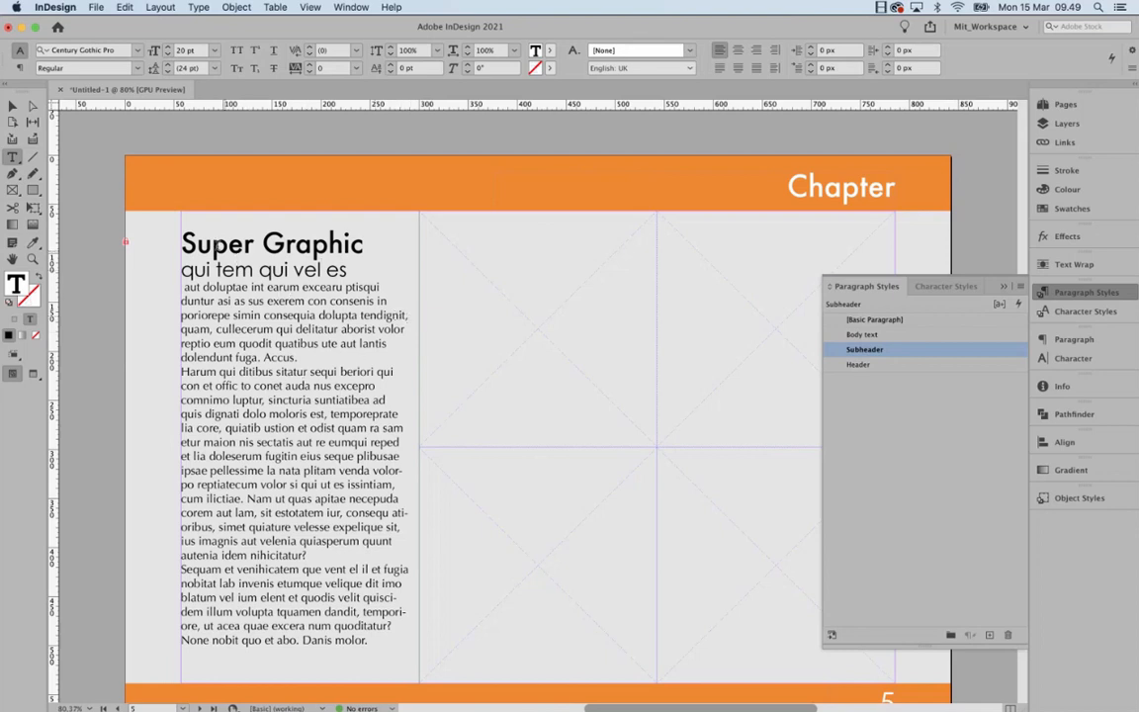
pyautogui.moveTo(184, 245); pyautogui.dragTo(366, 245)
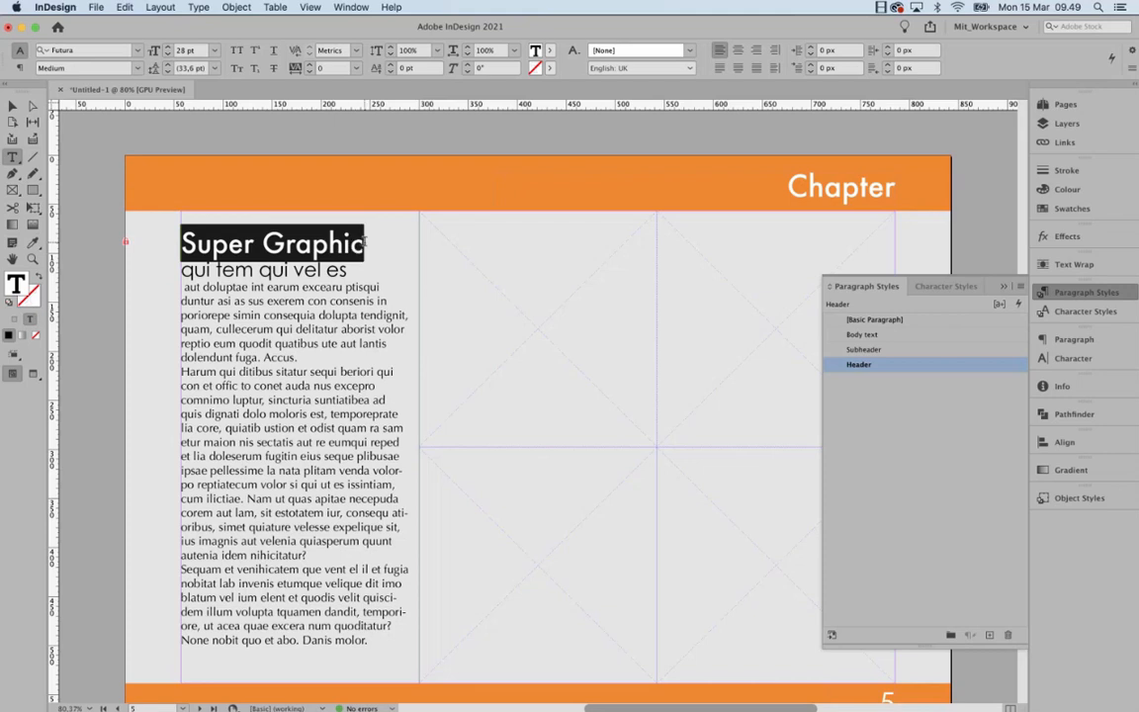
pyautogui.click(240, 253)
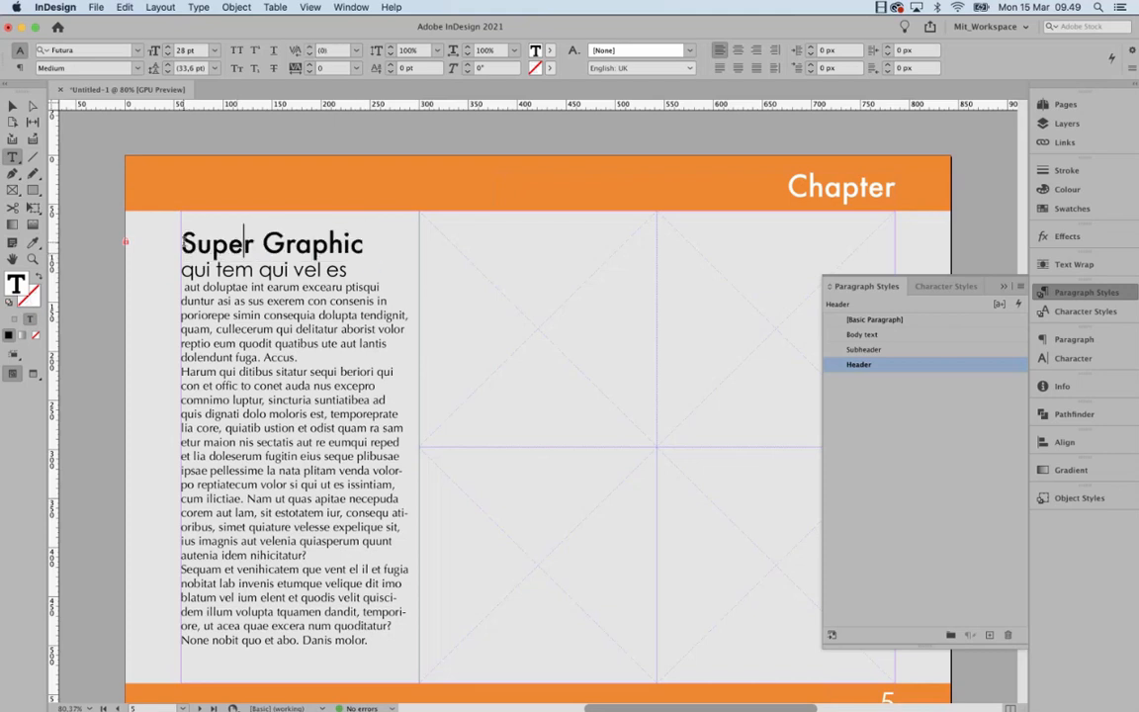
pyautogui.moveTo(181, 244); pyautogui.dragTo(364, 250)
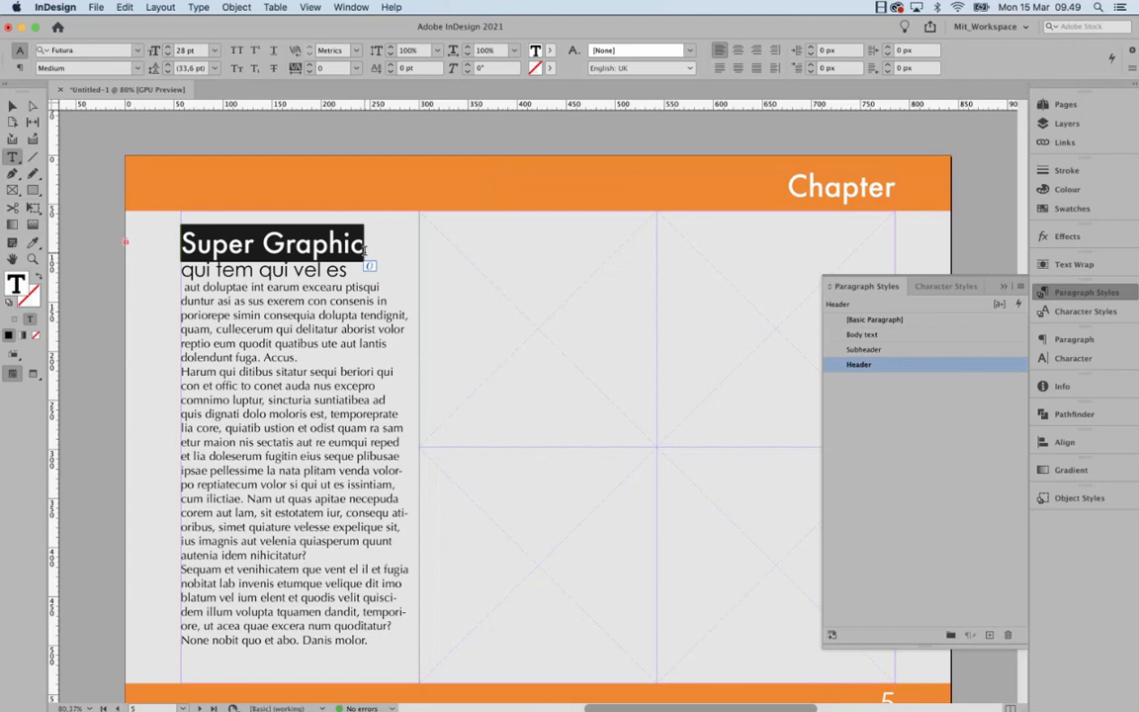
pyautogui.click(269, 238)
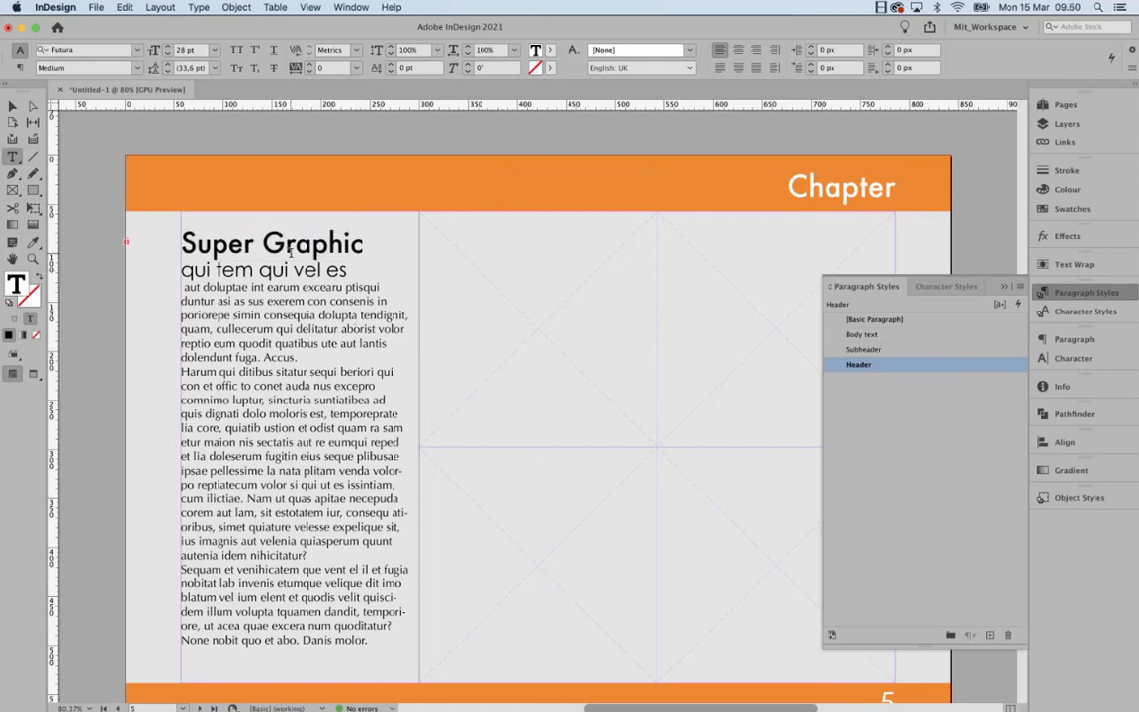
pyautogui.moveTo(182, 243); pyautogui.dragTo(374, 454)
# - Replace the placeholder heading "Ictiis eniaepuda" on page 6 with "Examples" on its own line
pyautogui.scroll(-10, 374, 453)
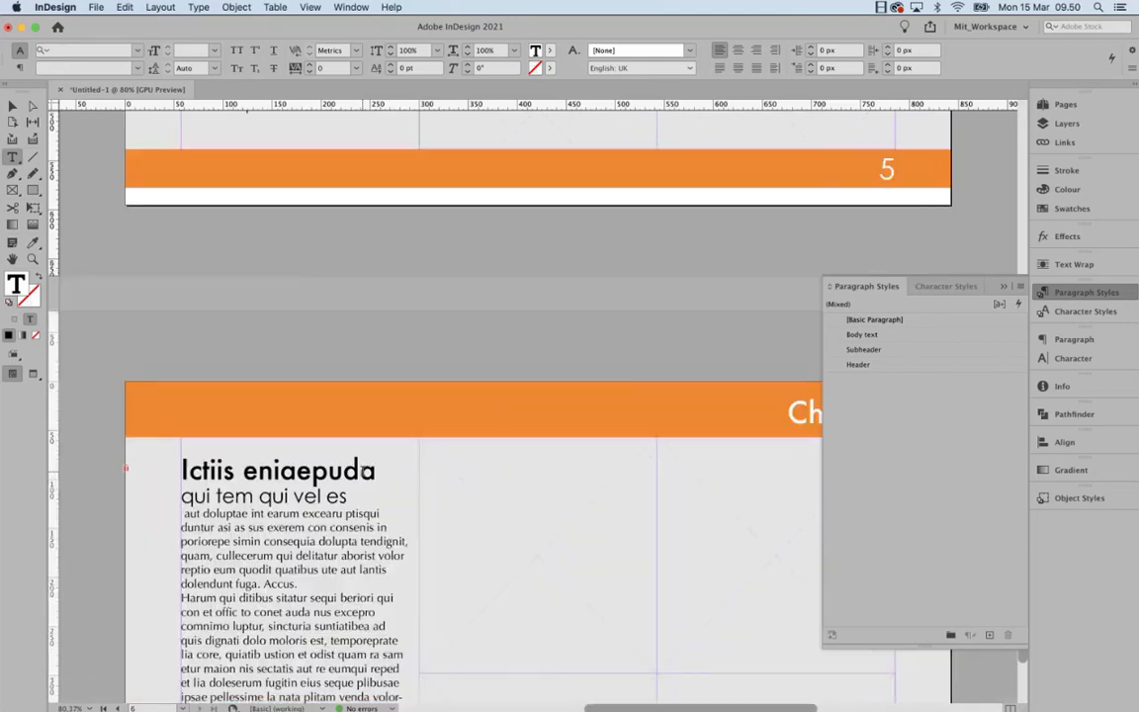
pyautogui.scroll(-2, 364, 471)
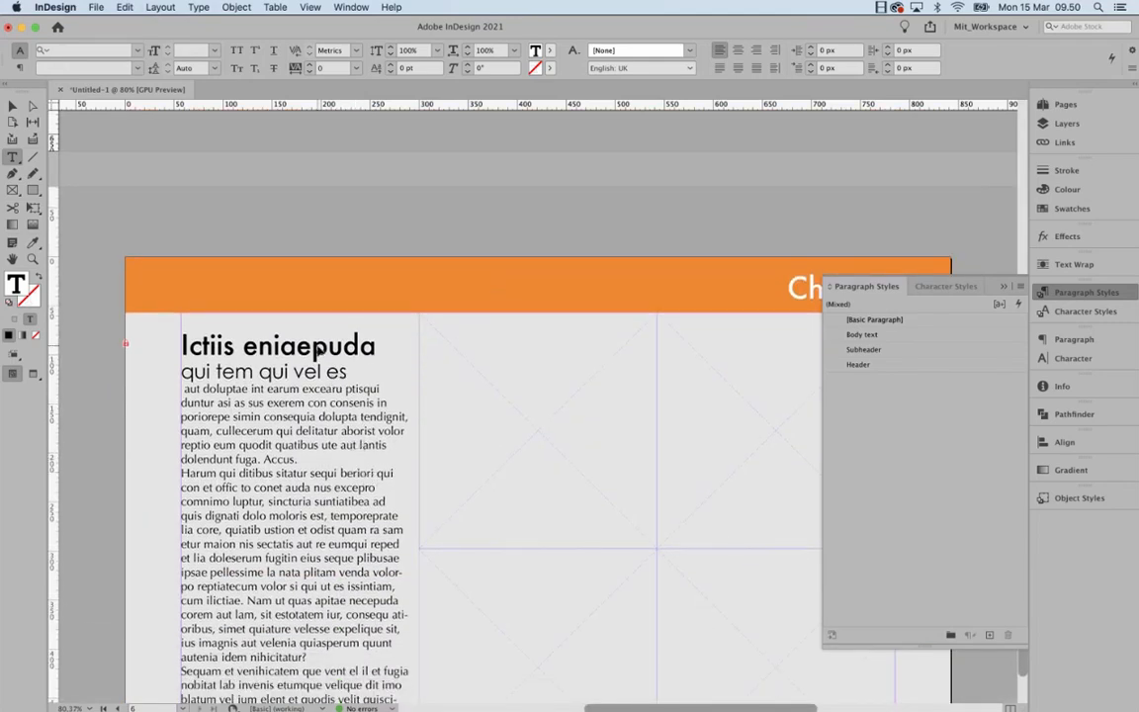
pyautogui.click(314, 345)
pyautogui.tripleClick(314, 345)
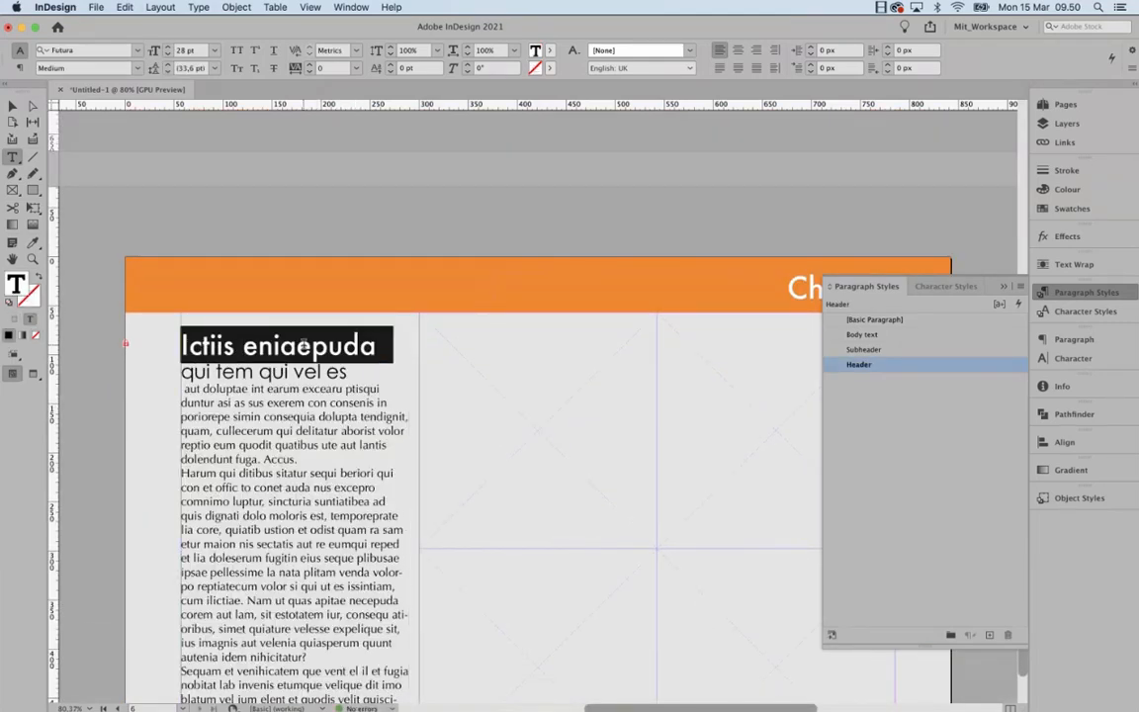
pyautogui.write('W')
pyautogui.press('BackSpace')
pyautogui.write('Examples')
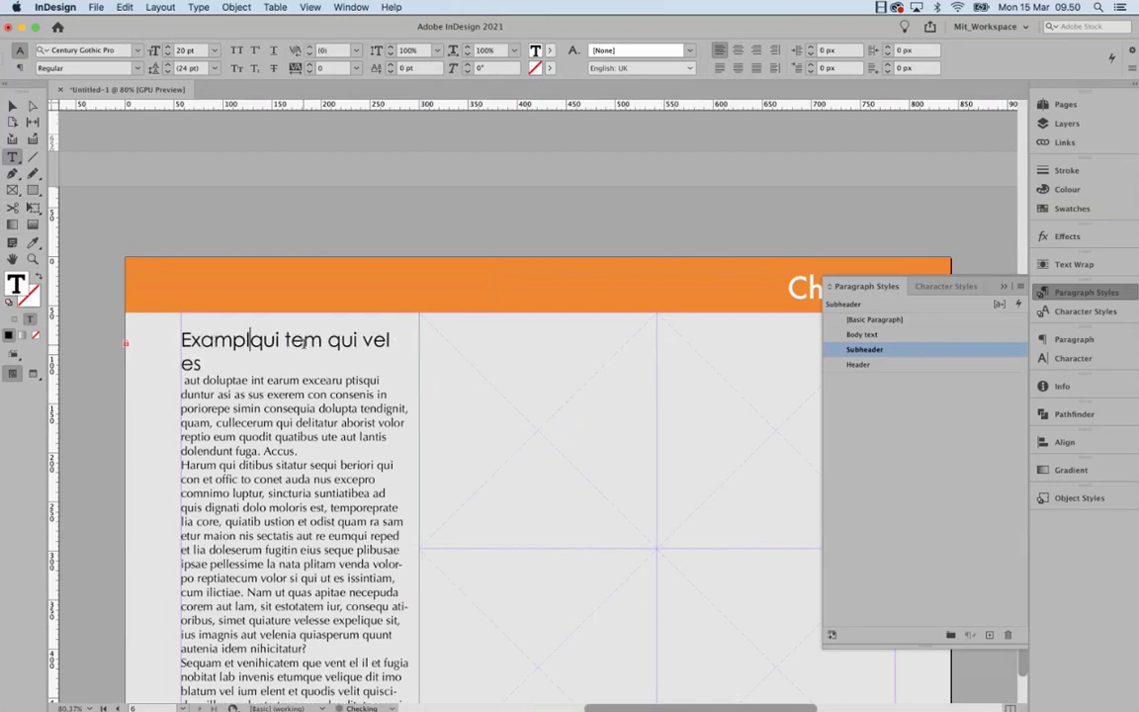
pyautogui.press('Return')
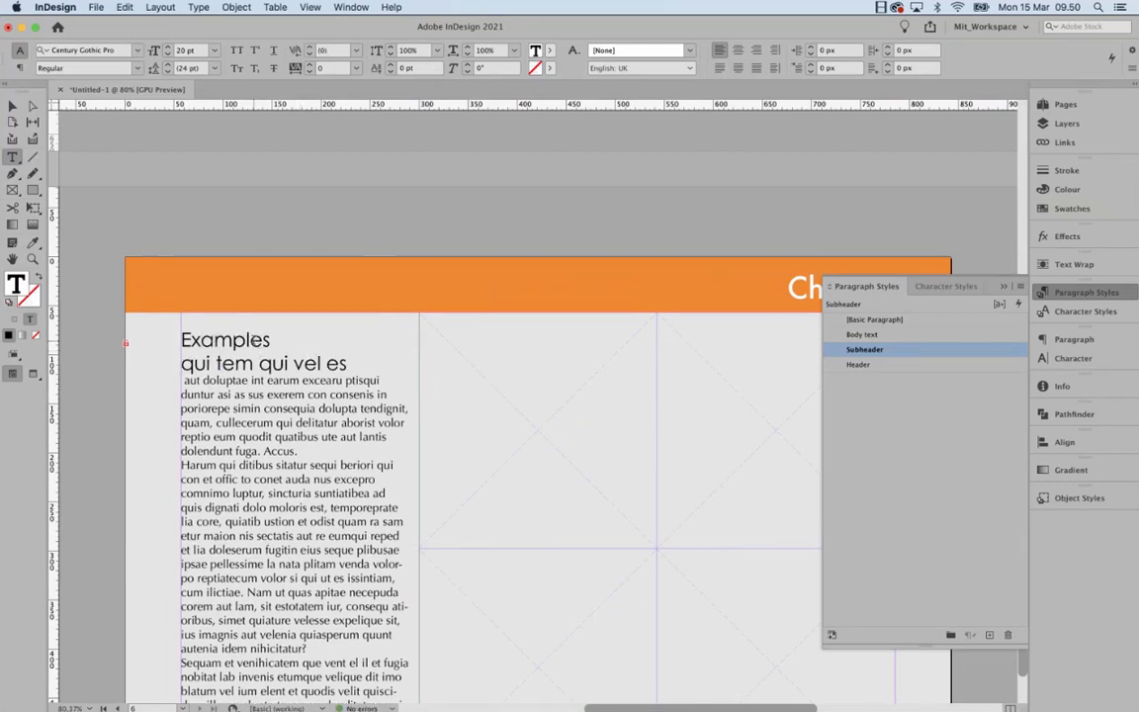
# - Apply the Header paragraph style to the "Examples" heading
pyautogui.doubleClick(255, 339)
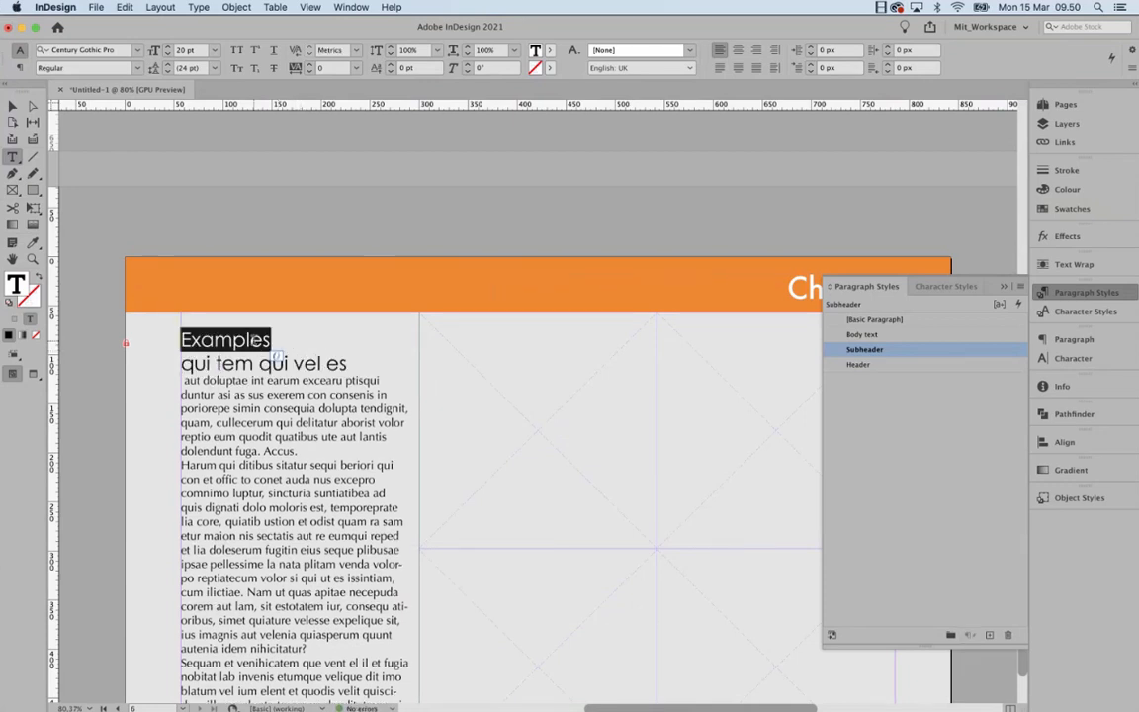
pyautogui.click(871, 365)
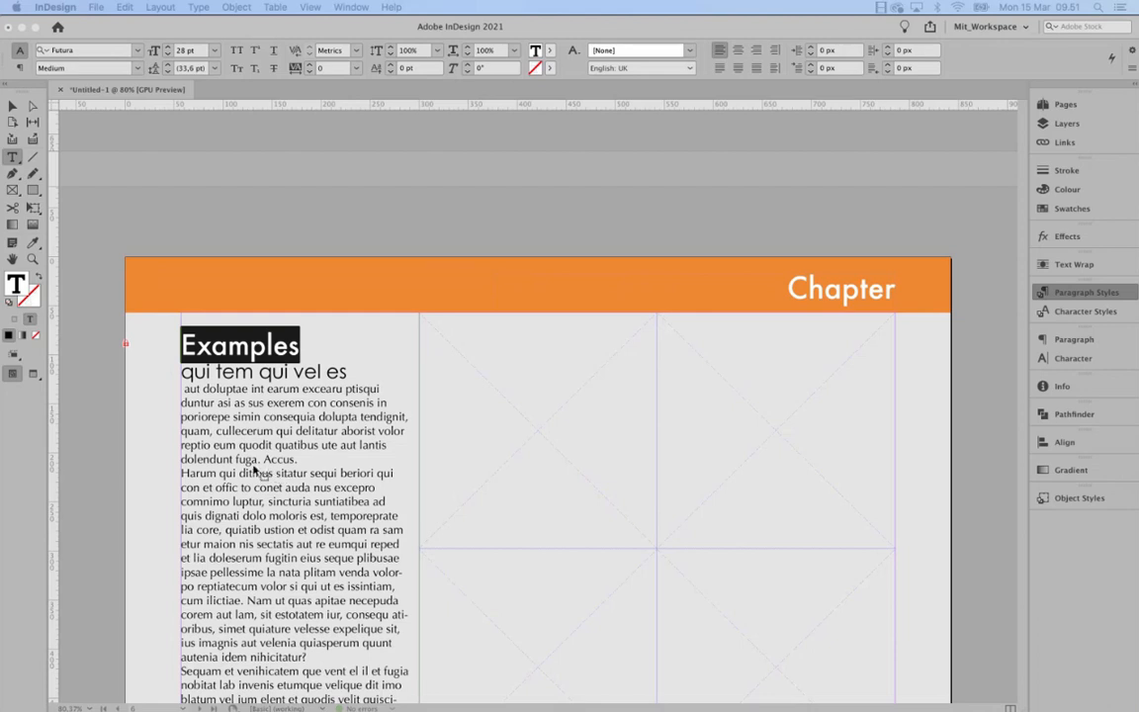
pyautogui.press('super+F11')
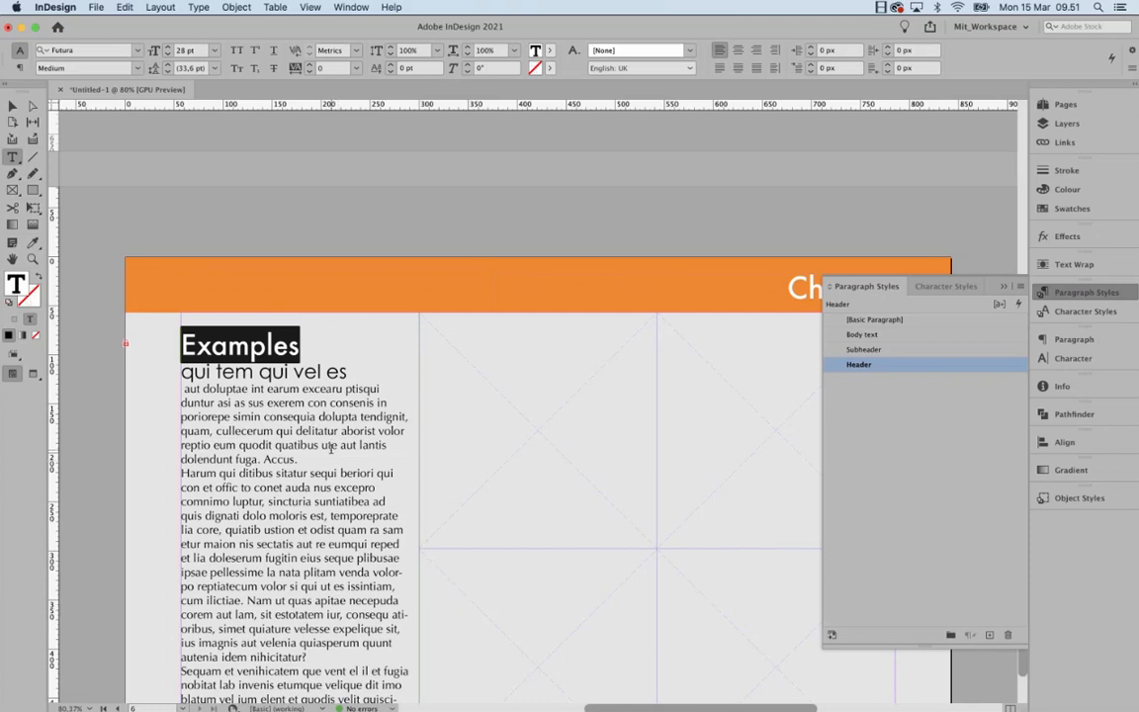
pyautogui.scroll(-3, 331, 445)
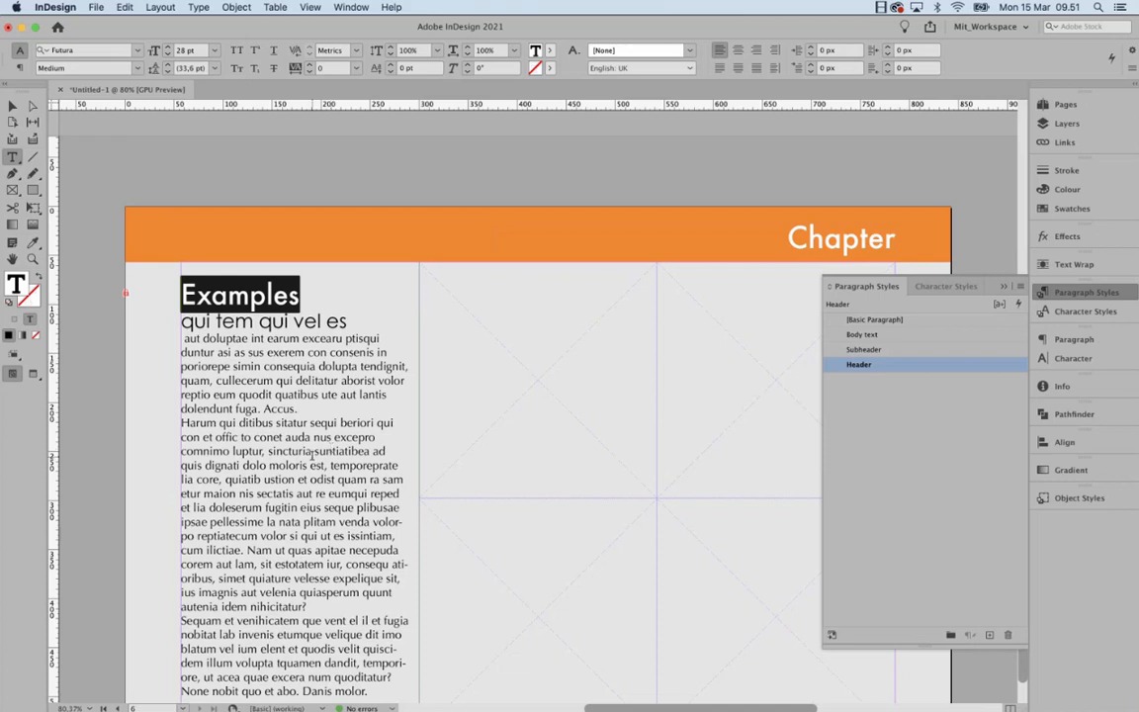
pyautogui.scroll(-1, 307, 458)
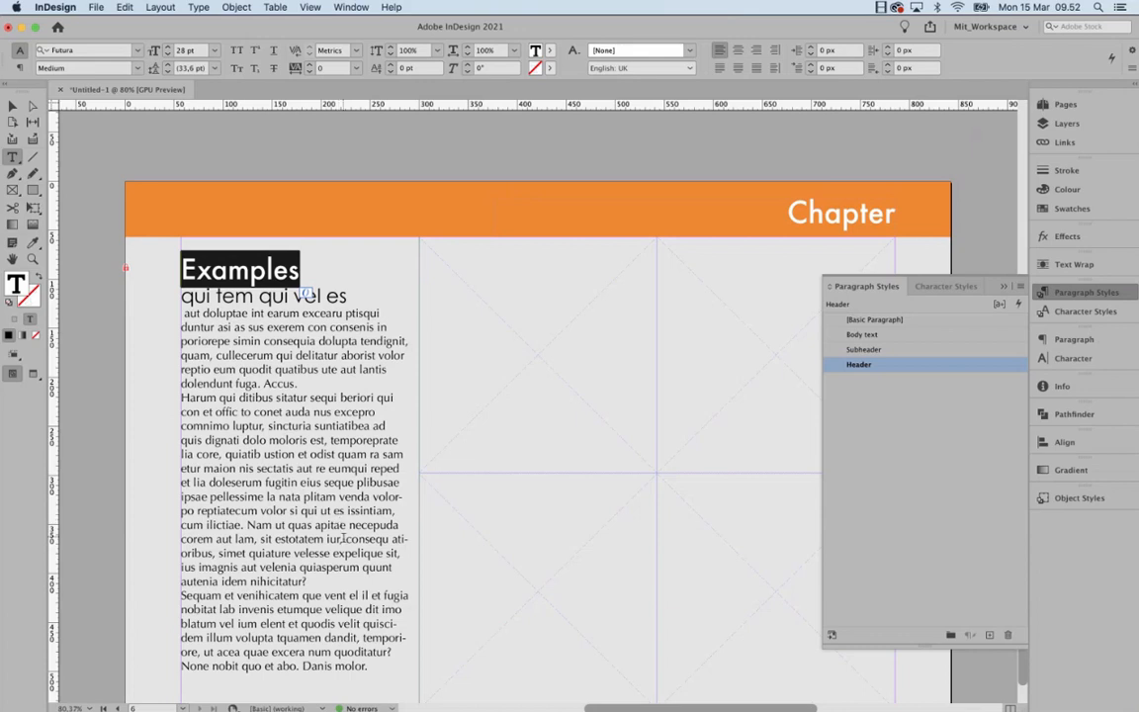
pyautogui.scroll(-5, 338, 519)
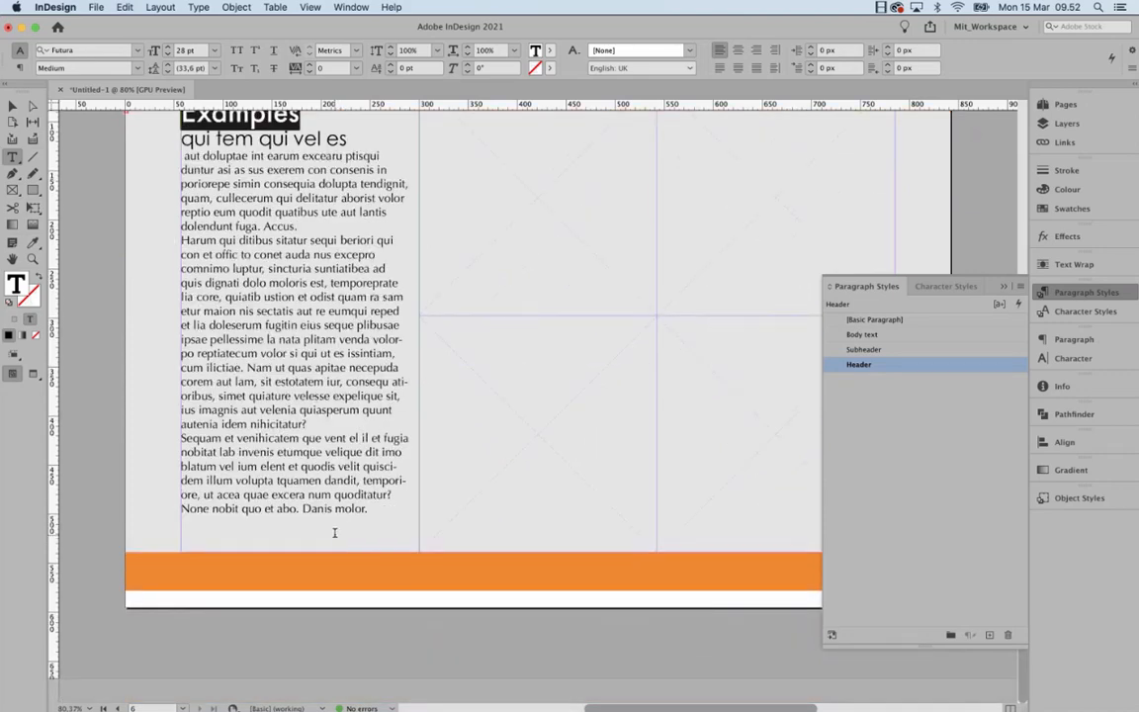
pyautogui.scroll(9, 335, 532)
pyautogui.scroll(-9, 334, 530)
pyautogui.scroll(1, 387, 441)
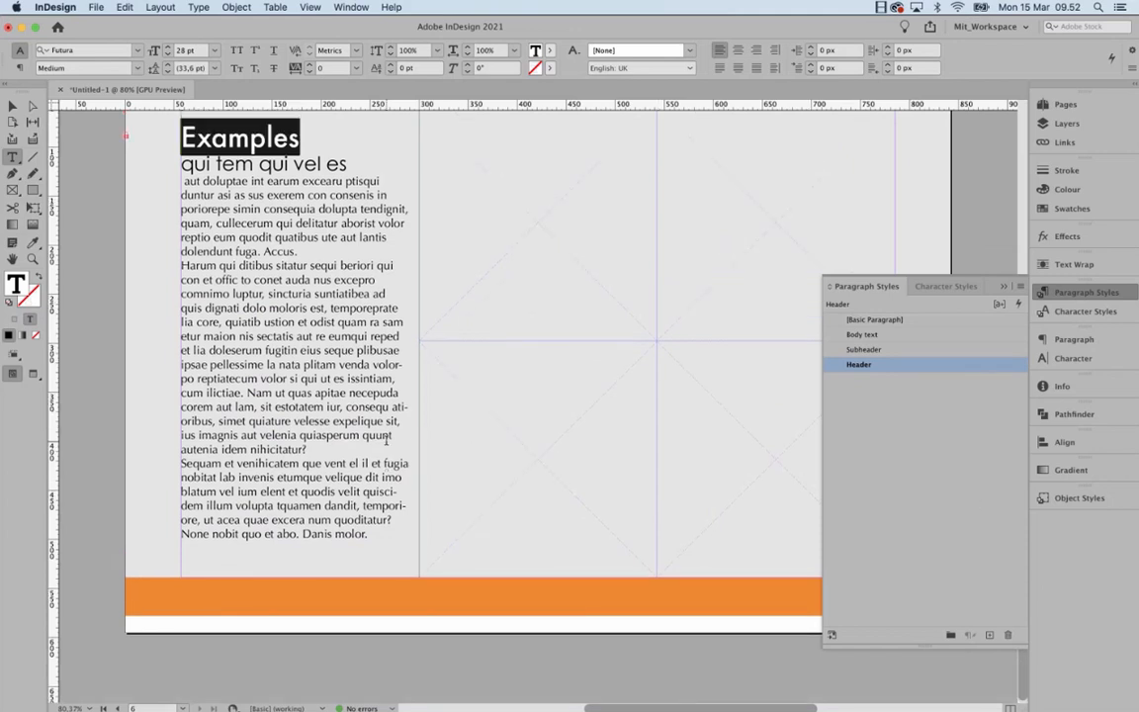
pyautogui.scroll(2, 386, 441)
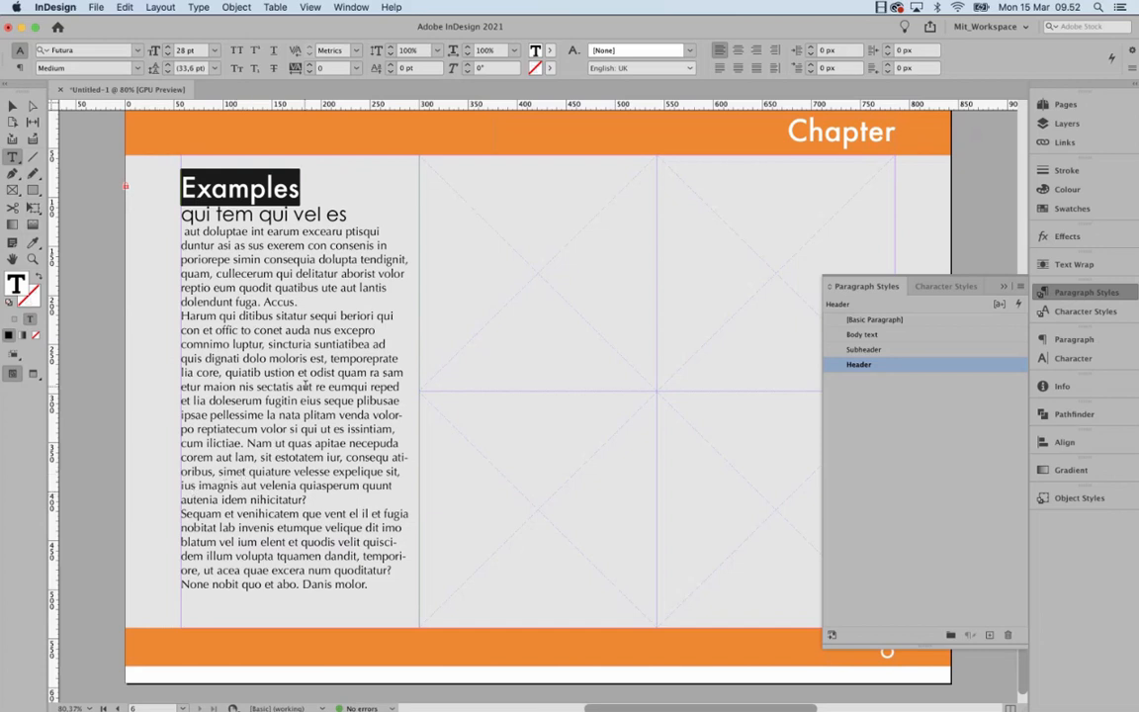
pyautogui.click(334, 507)
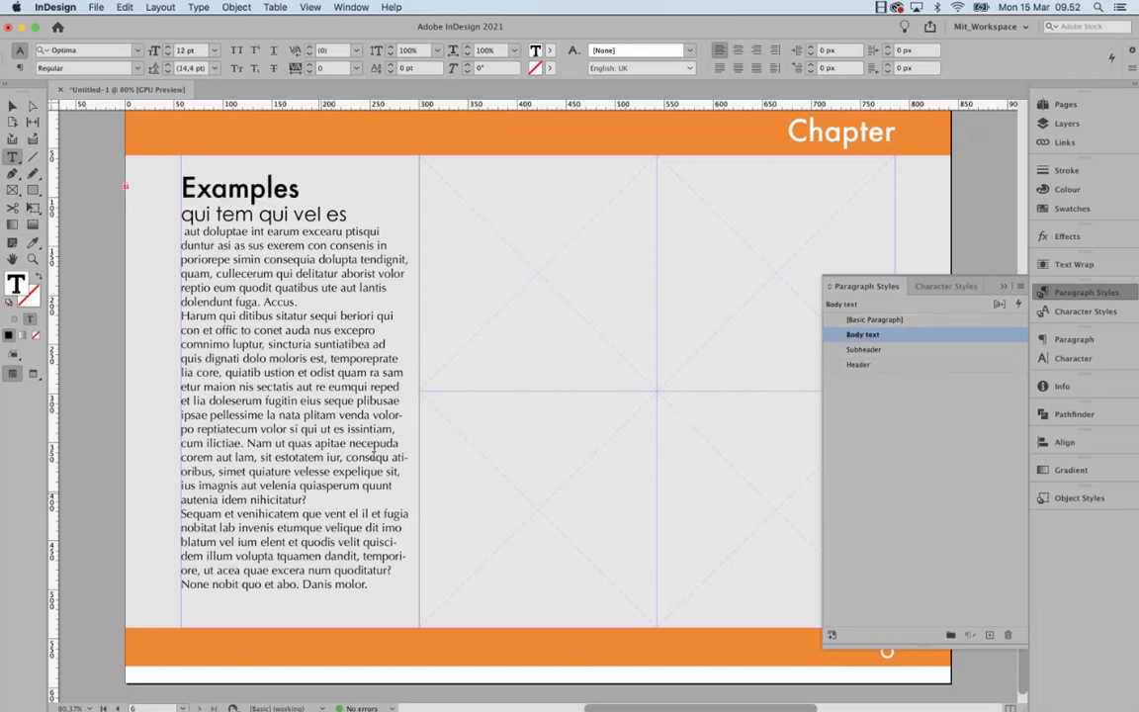
# - Add a new page 7 based on B-Master after page 6
pyautogui.click(1059, 104)
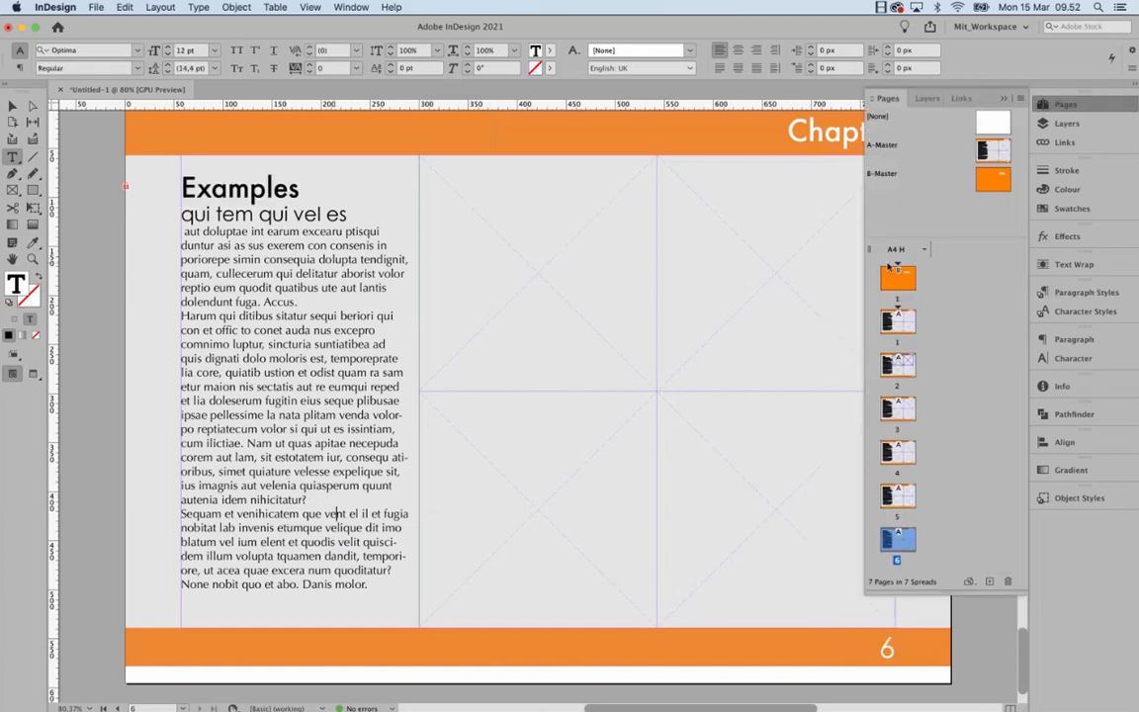
pyautogui.moveTo(993, 122); pyautogui.dragTo(986, 188)
pyautogui.moveTo(948, 488); pyautogui.dragTo(938, 556)
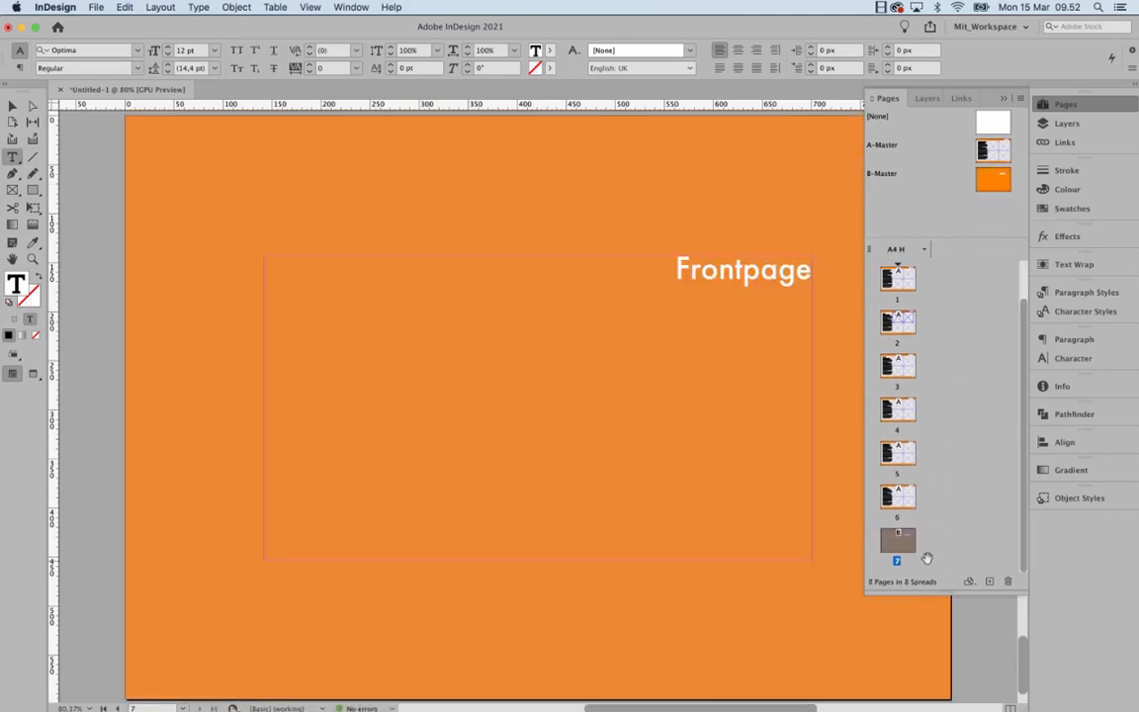
# - Override the master text "Frontpage" on page 7 and replace it with "Bye"
pyautogui.click(745, 269)
pyautogui.doubleClick(752, 266)
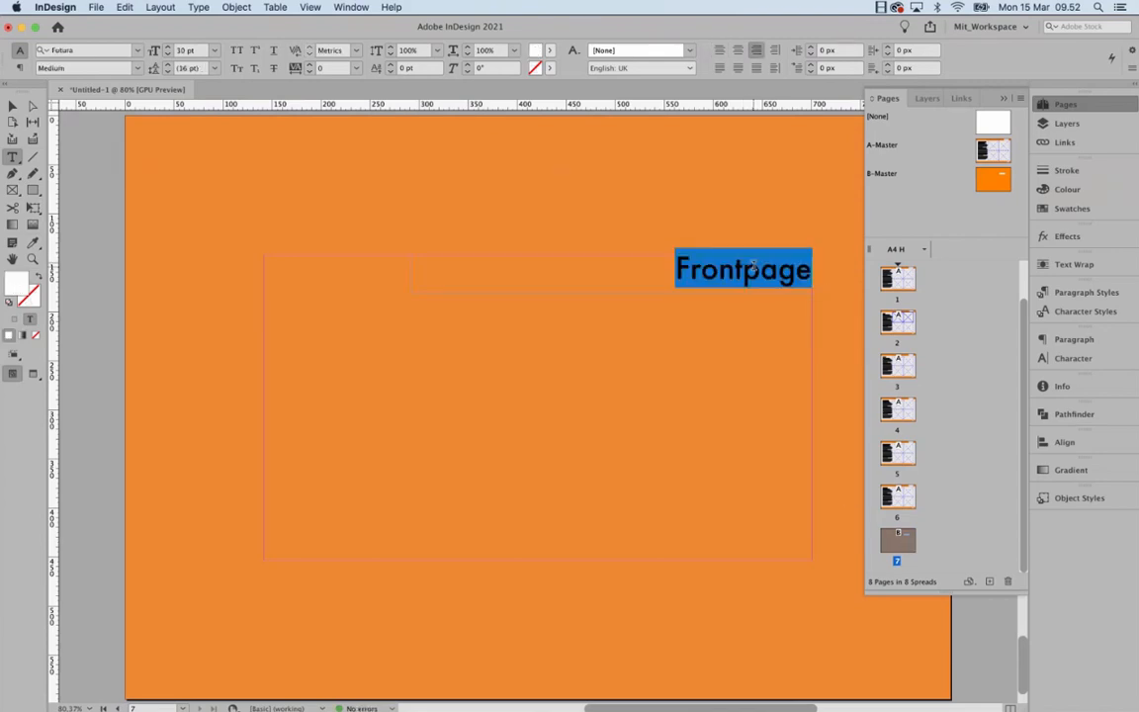
pyautogui.write('Bye mo')
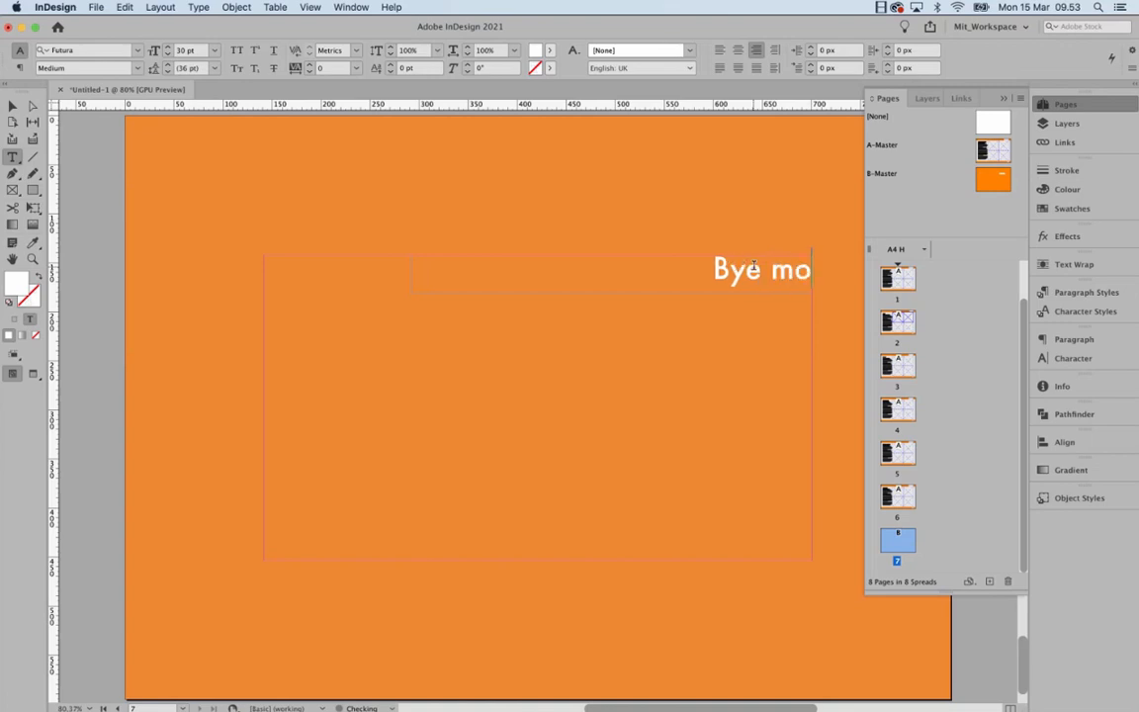
pyautogui.press('BackSpace')
pyautogui.press('BackSpace')
pyautogui.press('BackSpace')
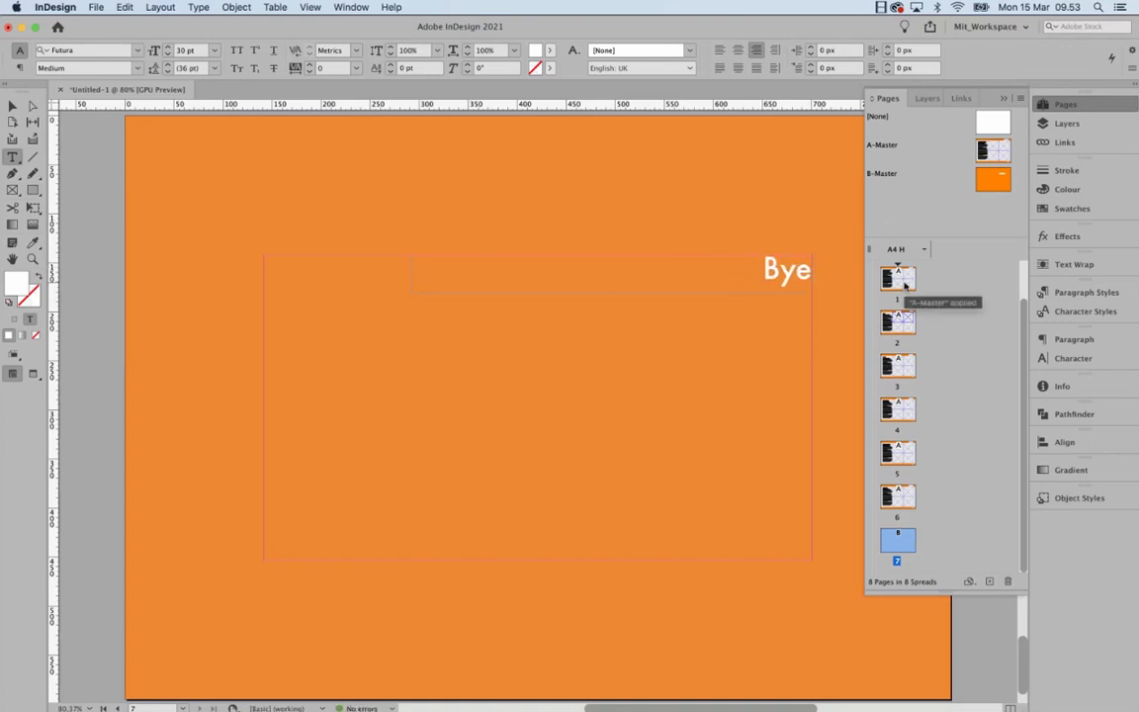
# - Replace the "Bye" text on page 7 with "Thank you for listening" and select the whole line
pyautogui.doubleClick(789, 274)
pyautogui.write('Thank')
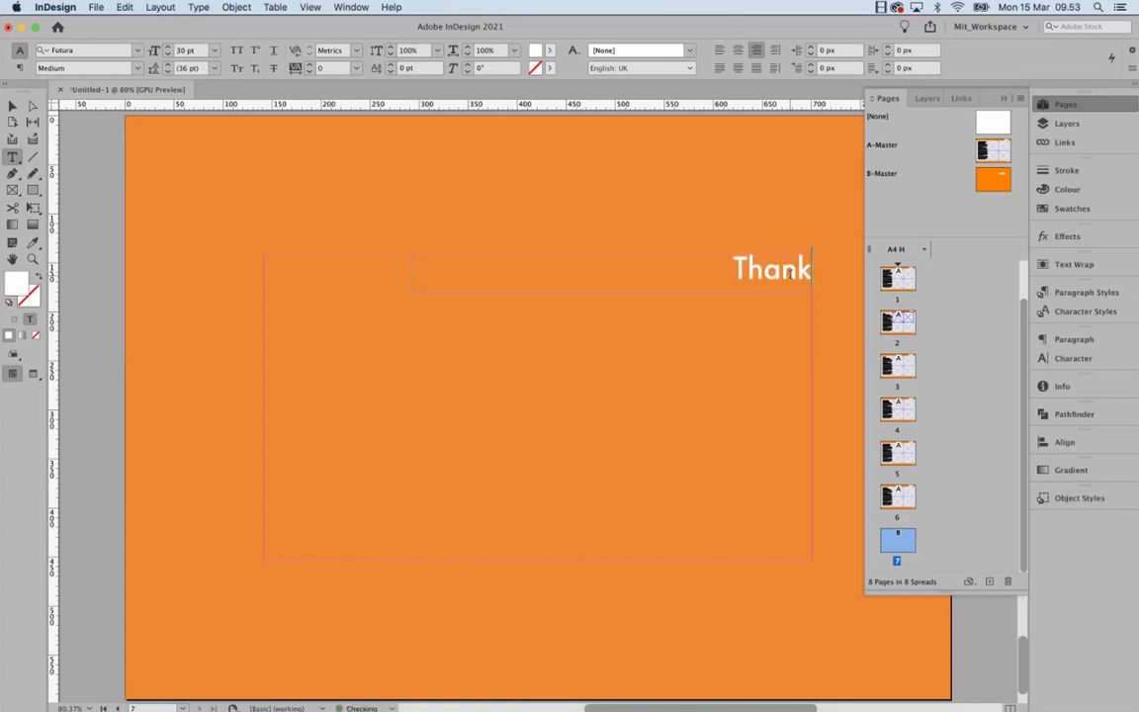
pyautogui.write(' you for listening')
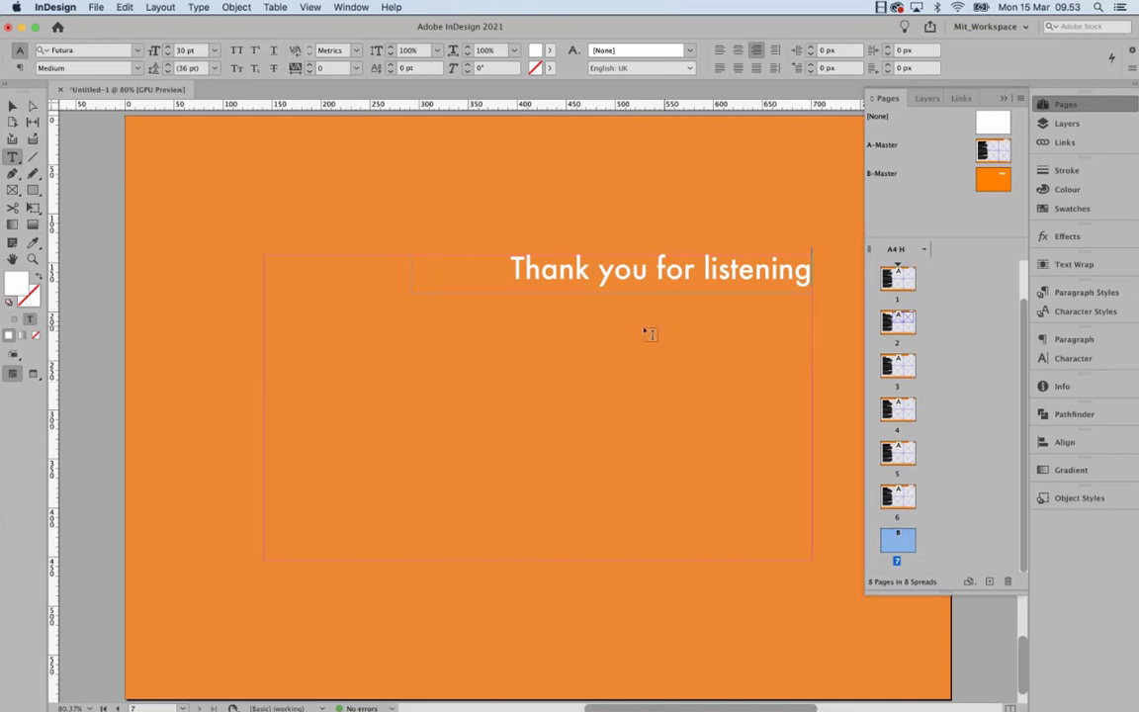
pyautogui.tripleClick(546, 262)
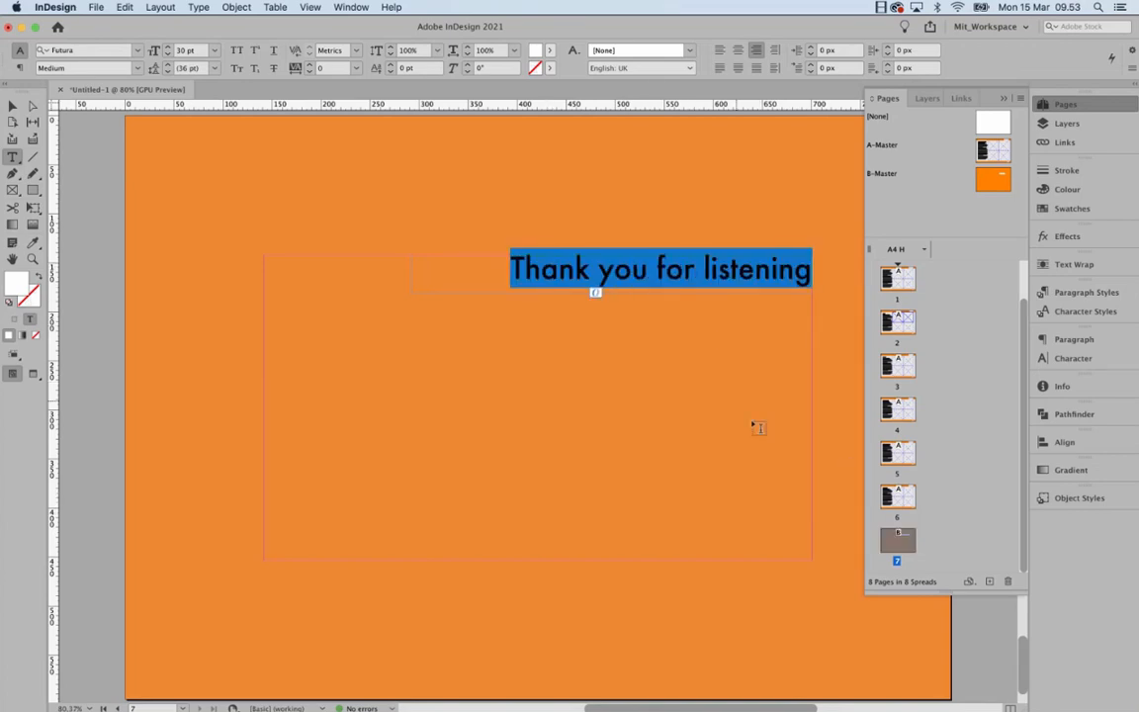
# - Go back to page 6 and review the pages from there through the closing page 7
pyautogui.click(898, 495)
pyautogui.click(899, 495)
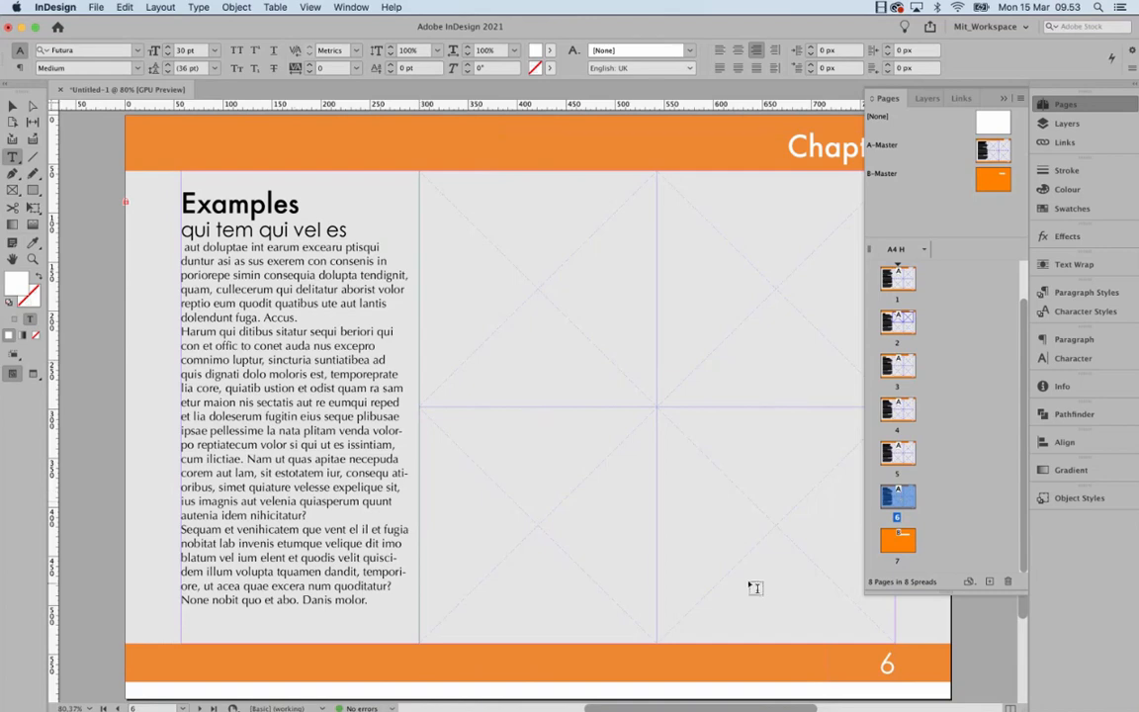
pyautogui.scroll(-5, 623, 567)
pyautogui.scroll(-4, 624, 570)
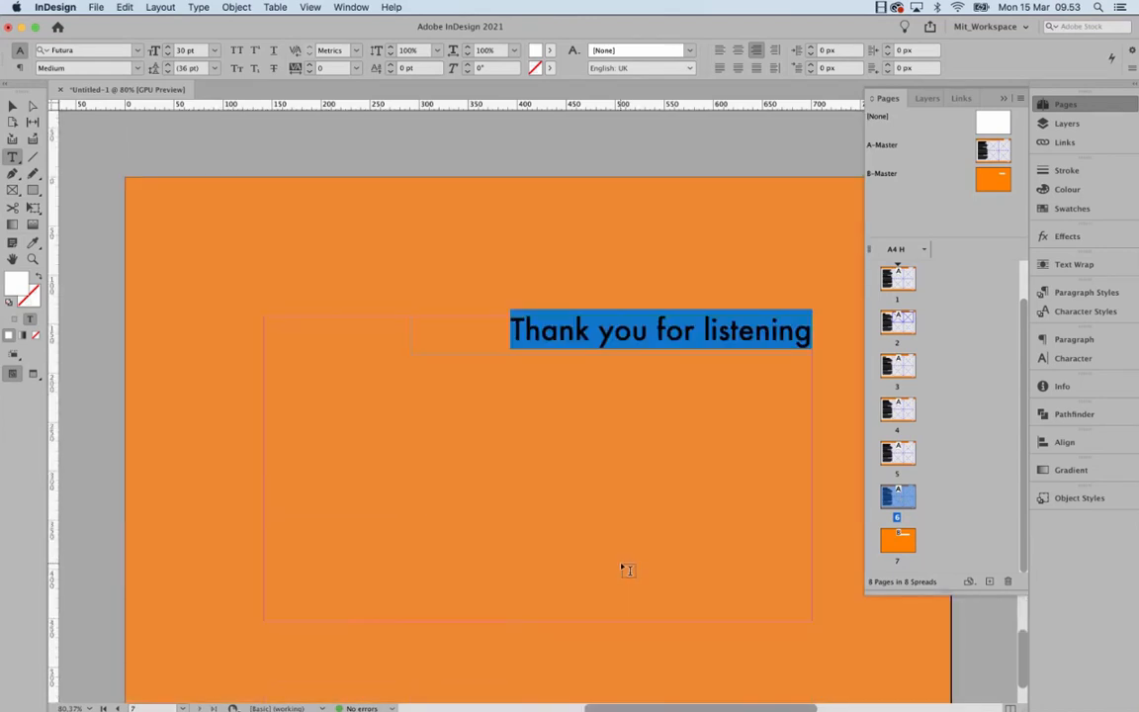
pyautogui.scroll(-1, 627, 566)
pyautogui.moveTo(427, 696)
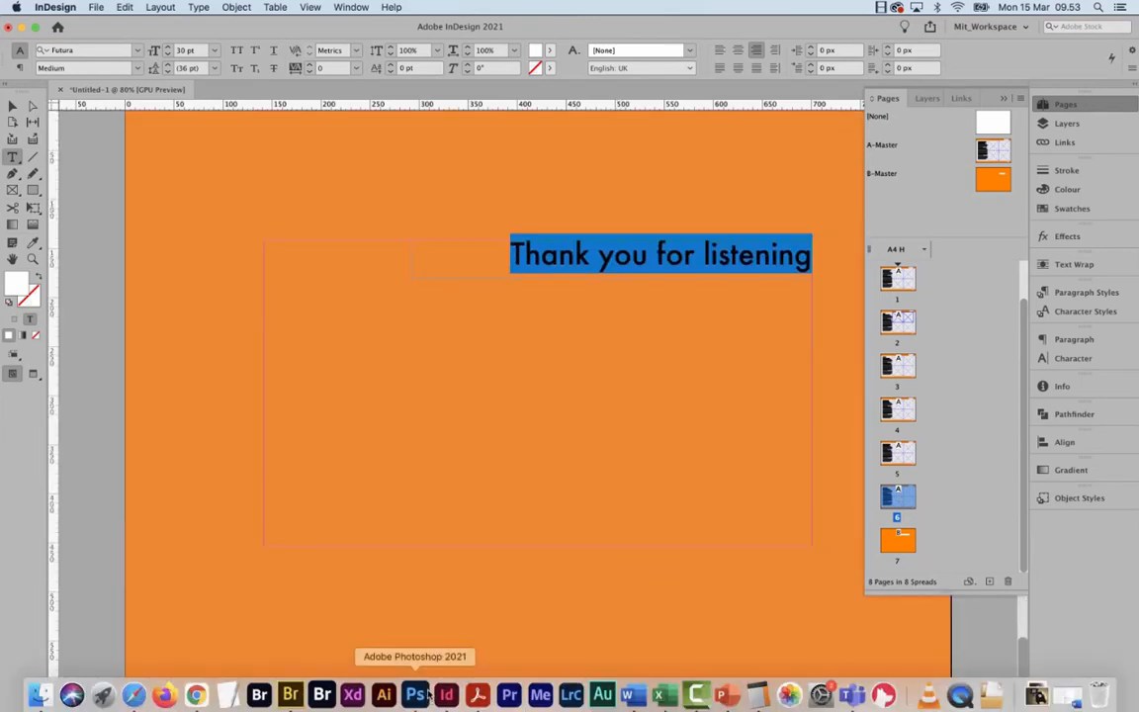